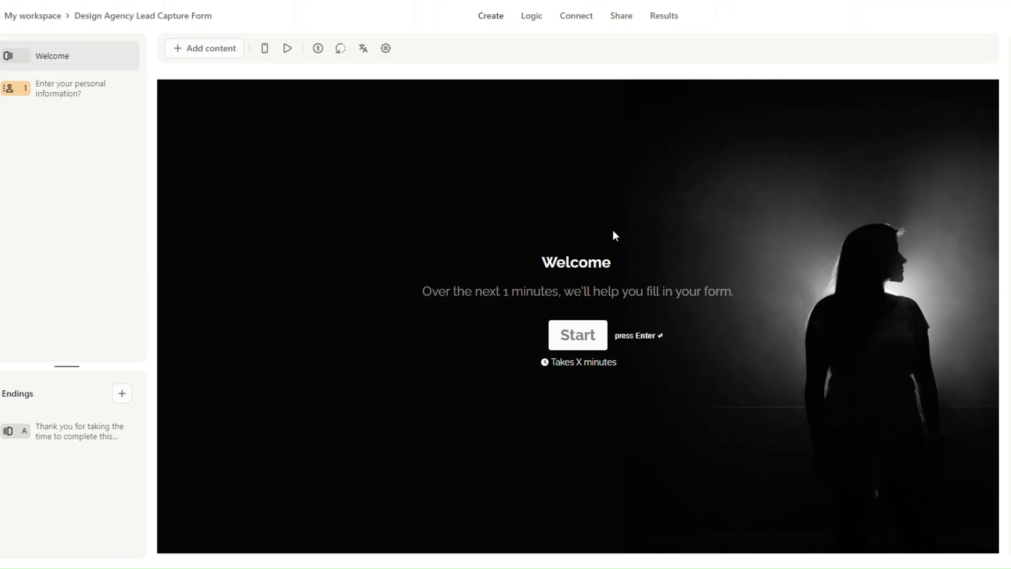
Advance the lead capture form from its welcome screen to the personal-information question.
key(Return)
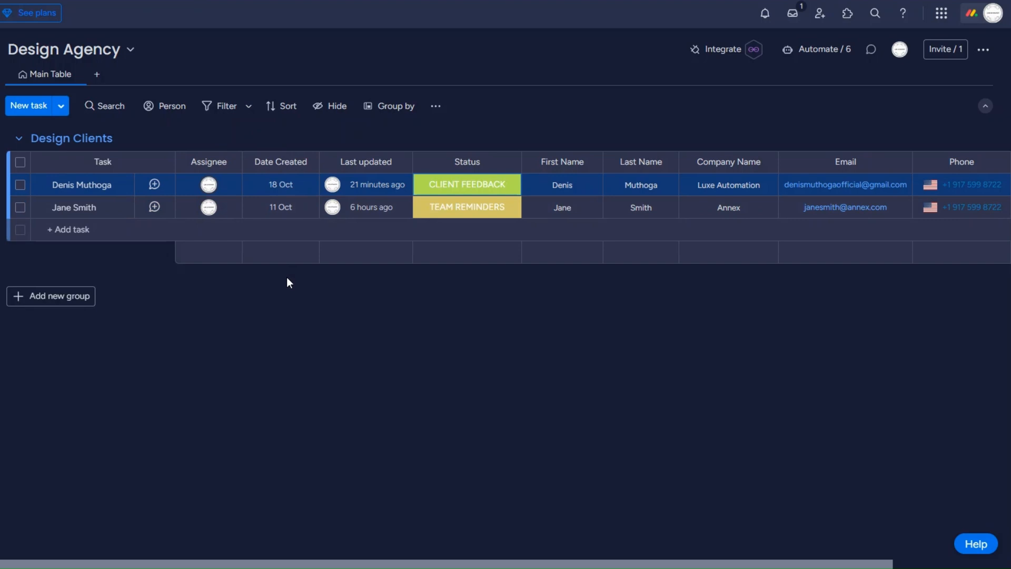
View the first client's Status label options, then close the picker unchanged.
click(452, 185)
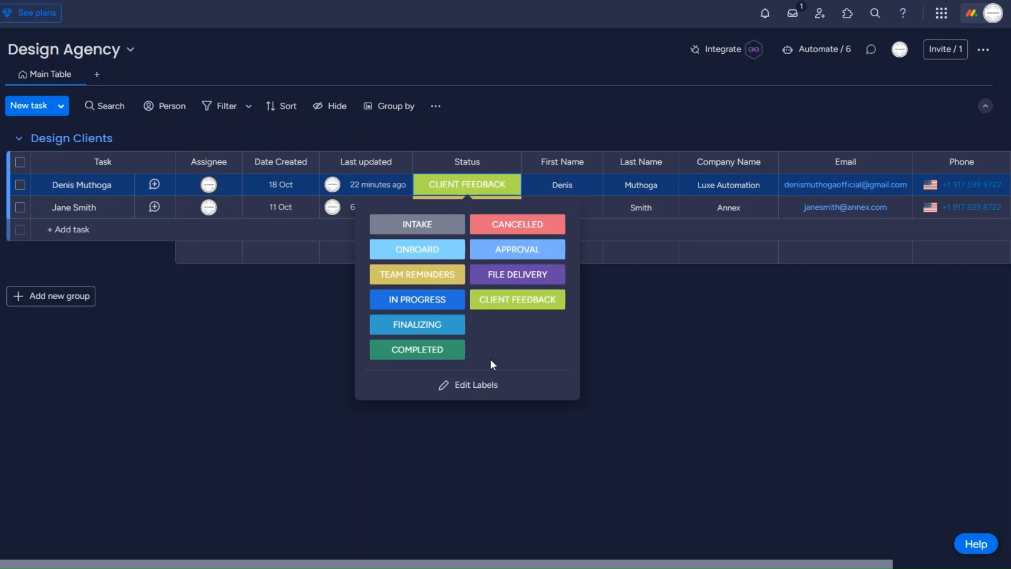
click(636, 344)
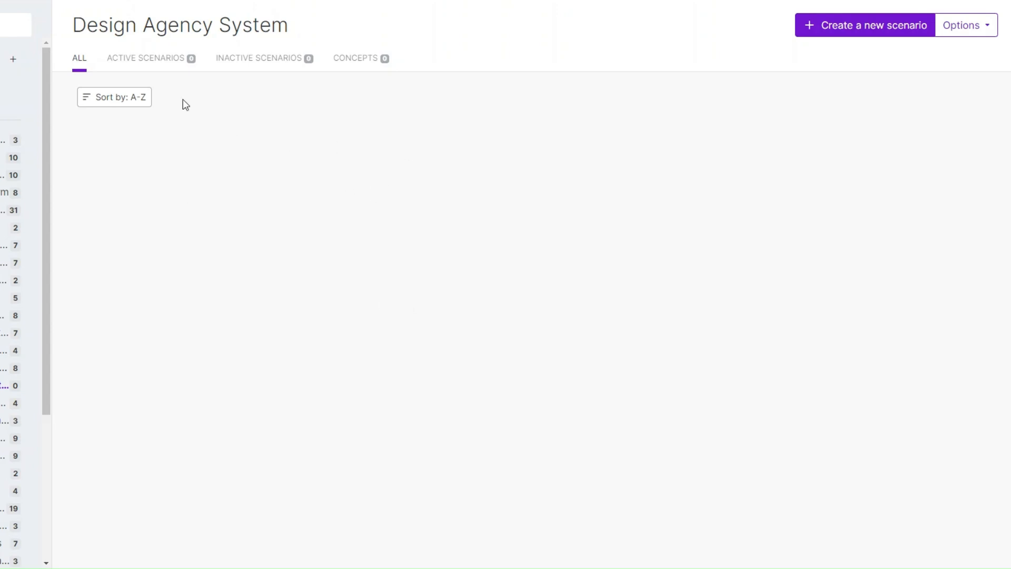
Create a new scenario whose first module is a Typeform Watch Responses trigger.
click(881, 27)
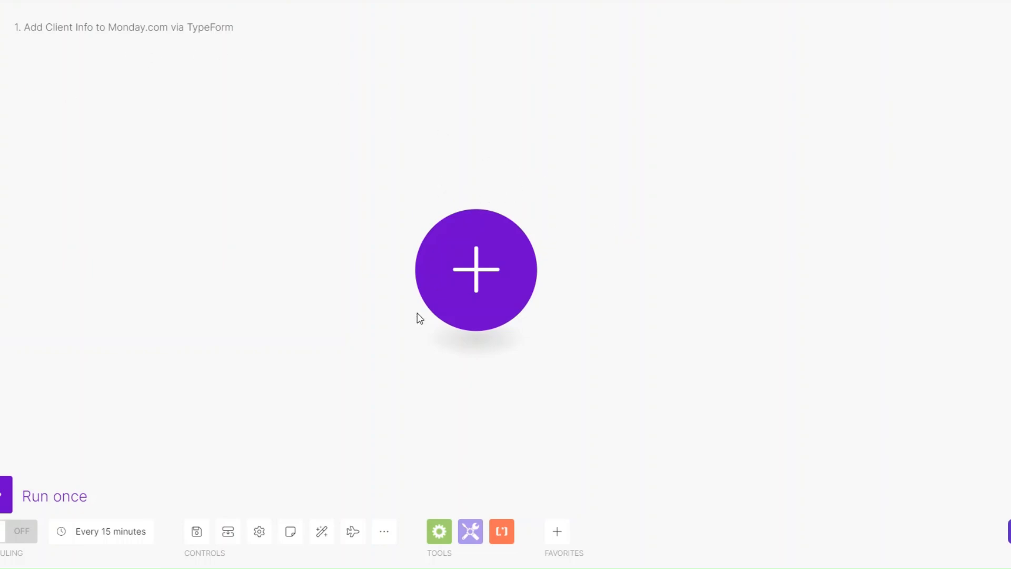
click(478, 283)
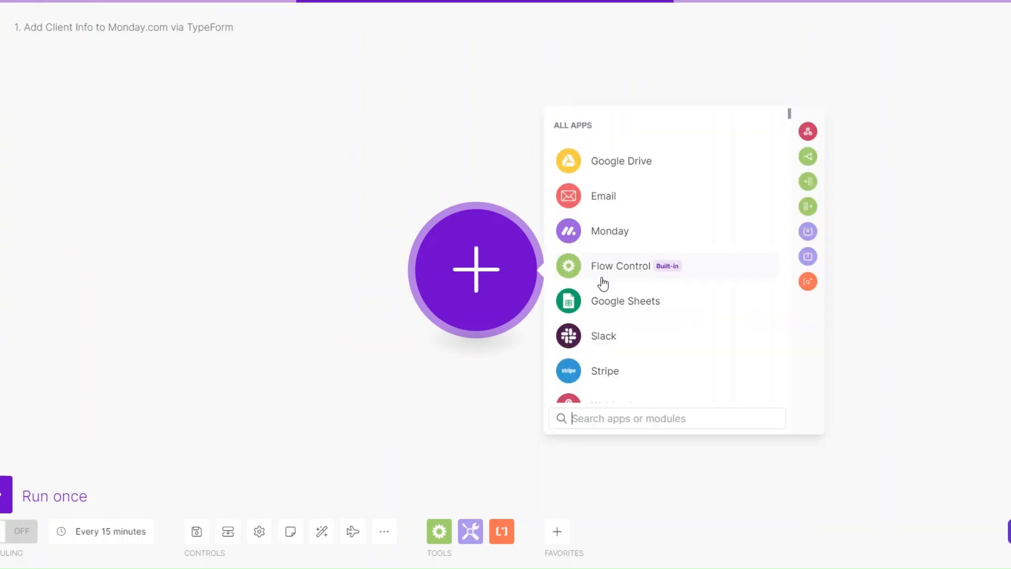
scroll(602, 282, down, 5)
click(611, 226)
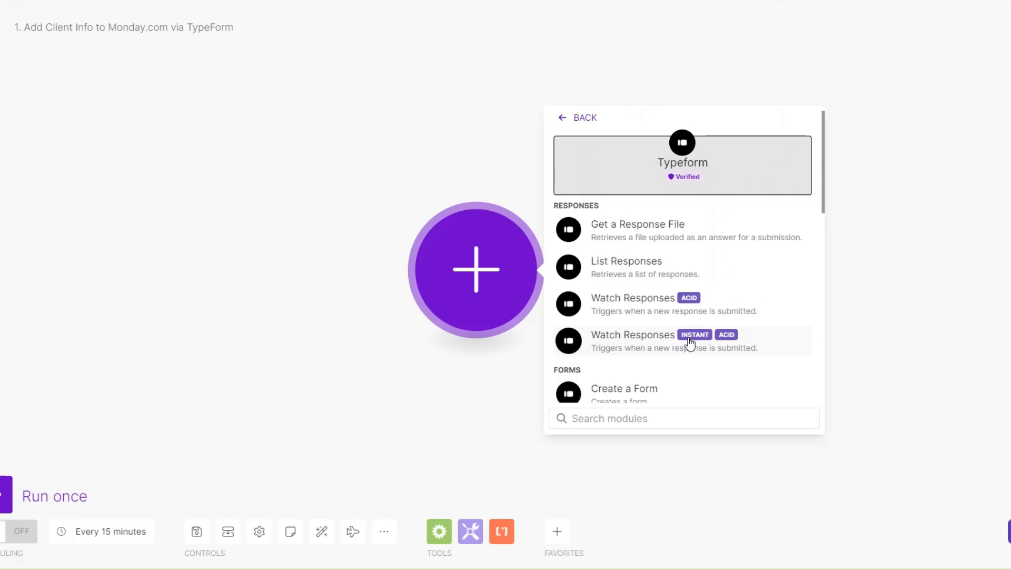
click(651, 299)
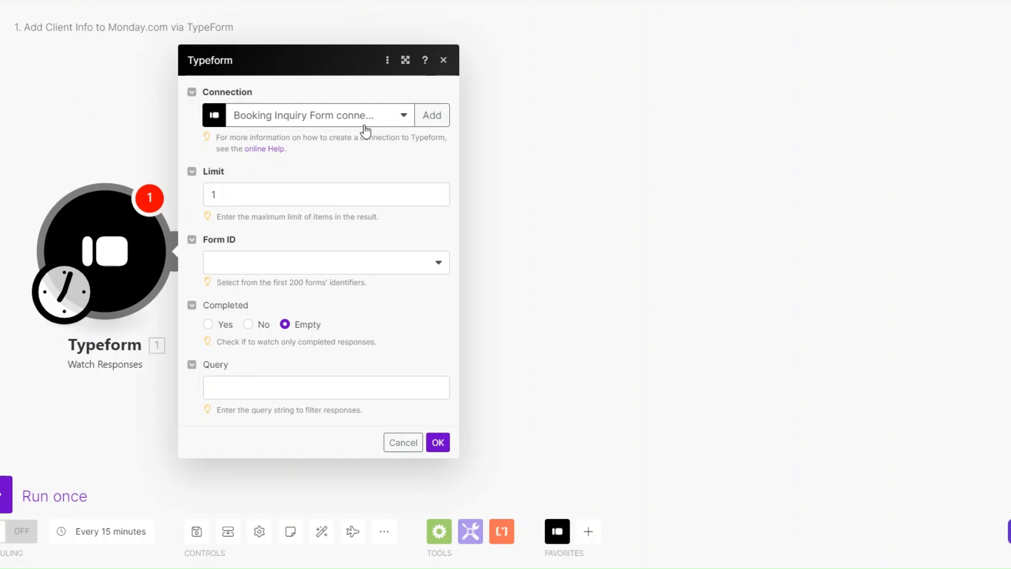
Begin adding a new Typeform connection, then cancel it.
click(427, 117)
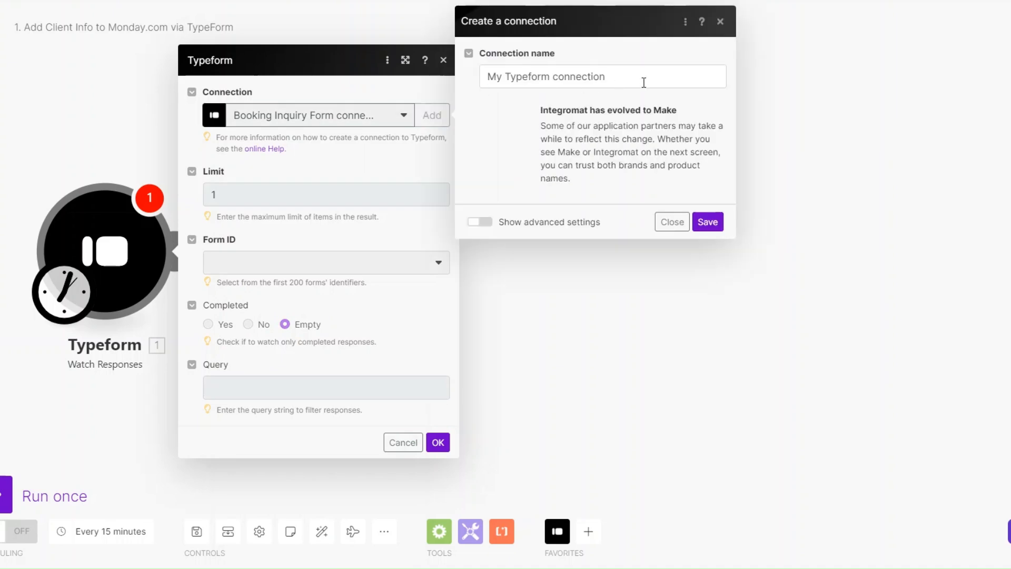
drag(644, 82, 468, 85)
click(658, 79)
click(695, 226)
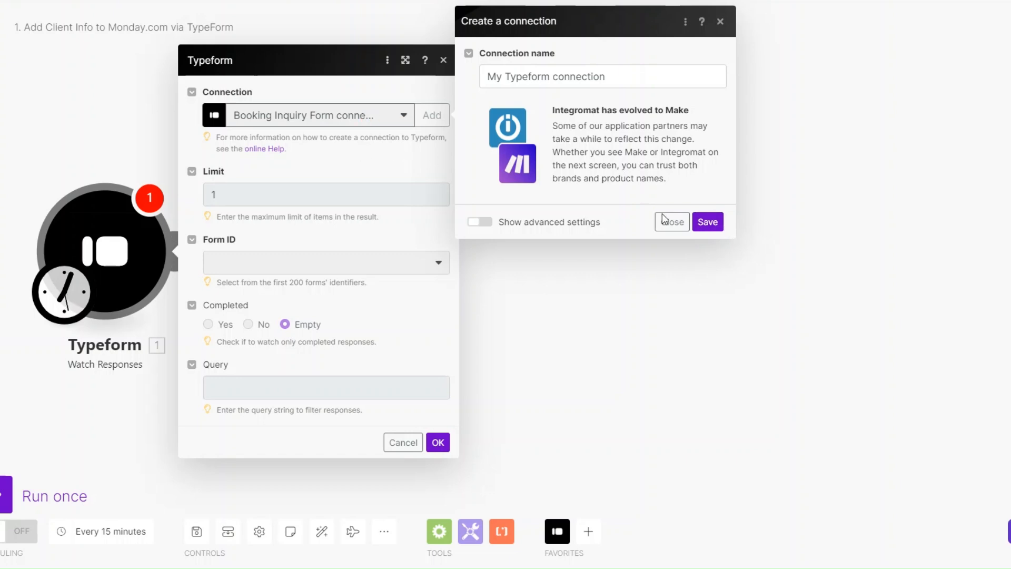
click(673, 222)
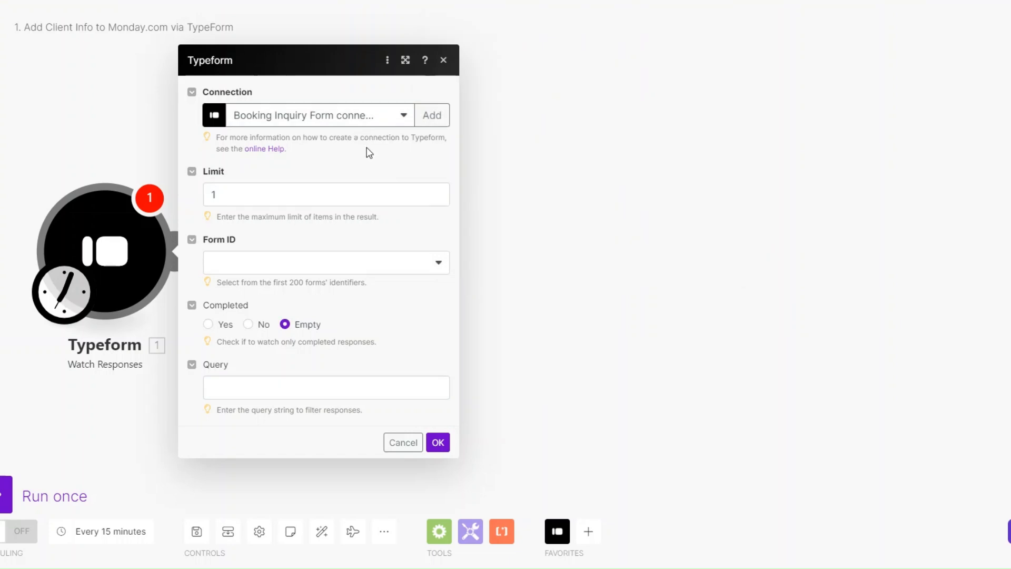
Set Form ID to Design Agency Lead Capture Form and start from 'From now on'.
click(281, 192)
click(272, 273)
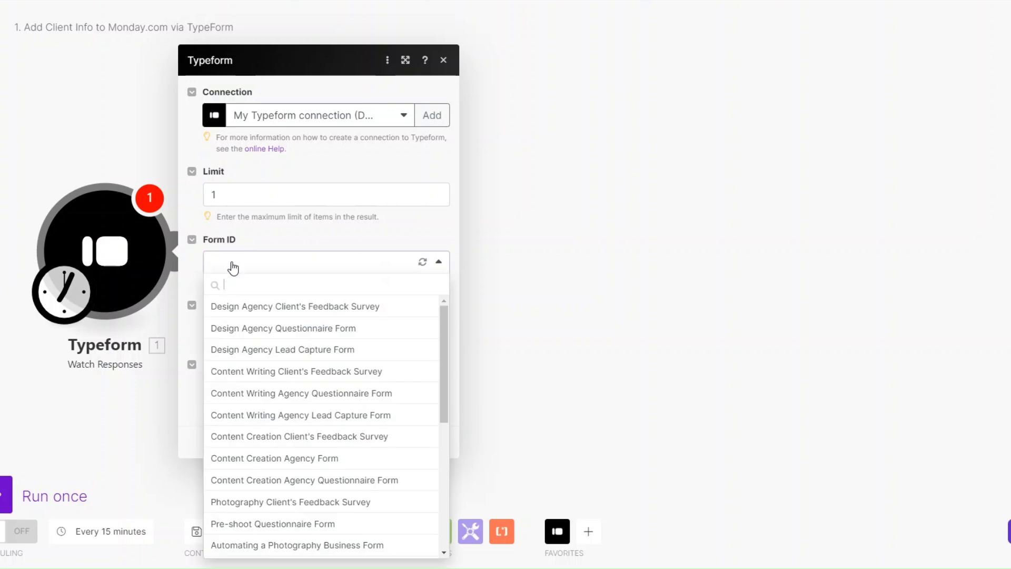
click(251, 349)
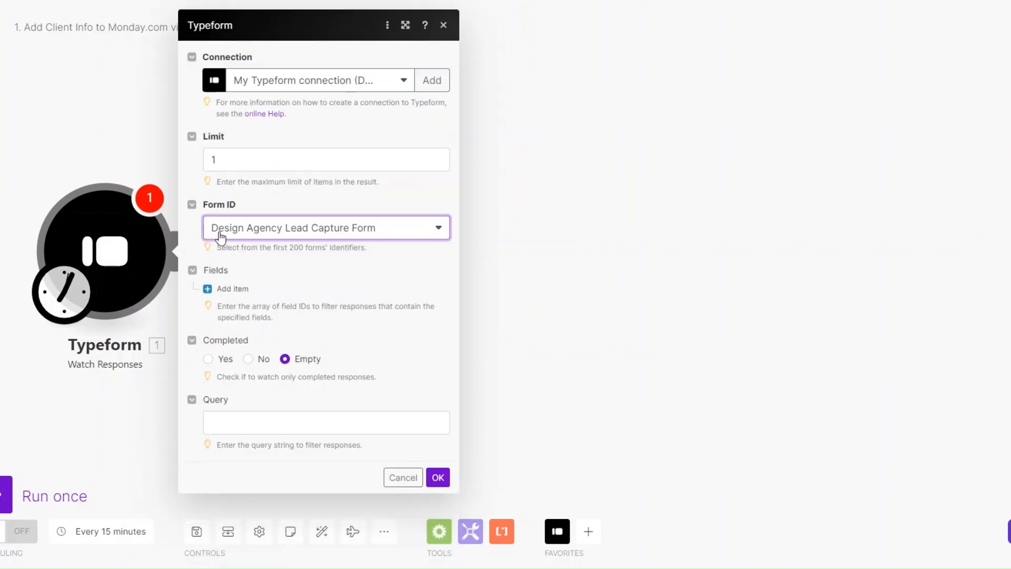
click(437, 475)
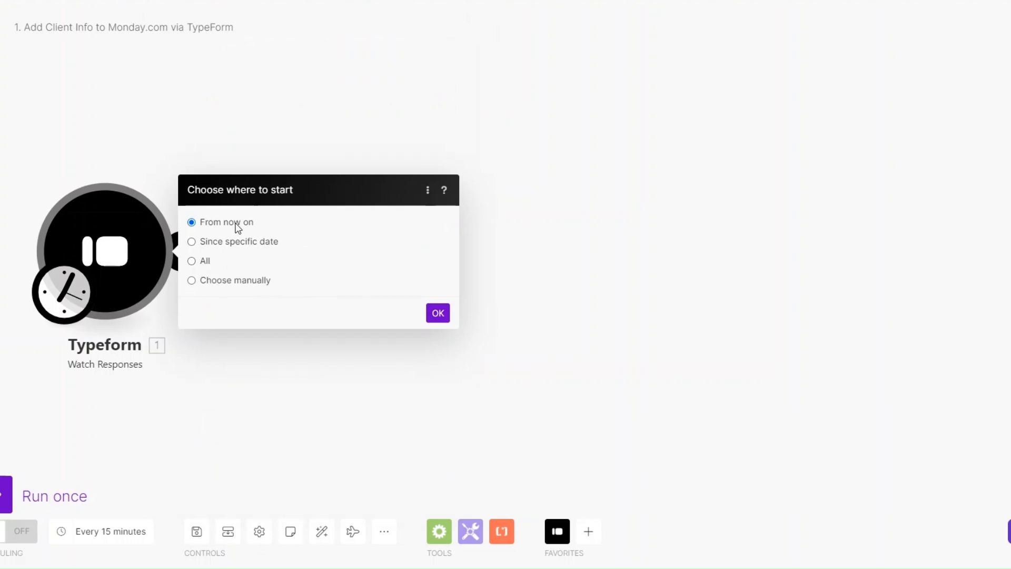
click(439, 317)
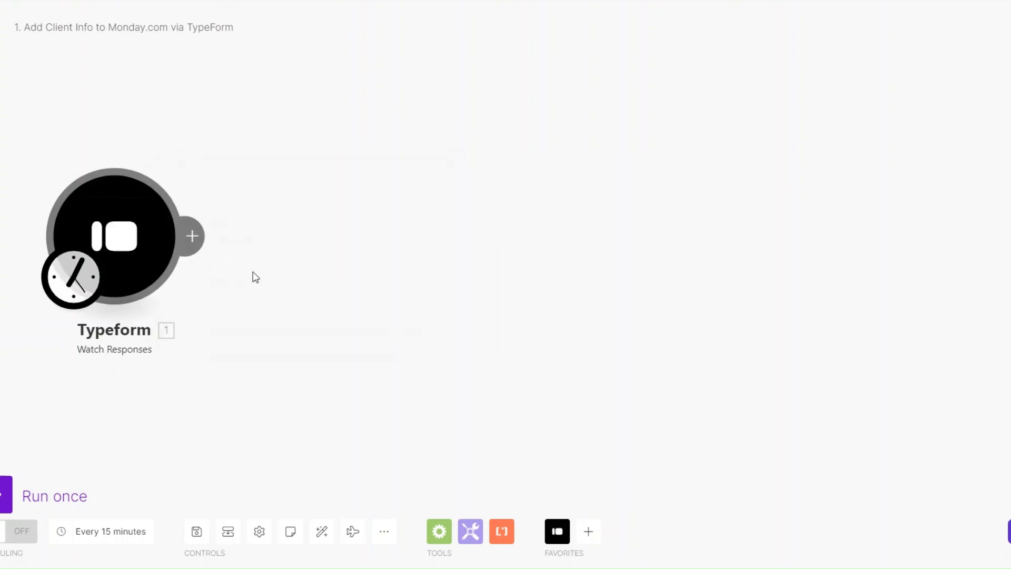
Add a Tools Sleep module after the trigger with a 3-second delay.
click(192, 235)
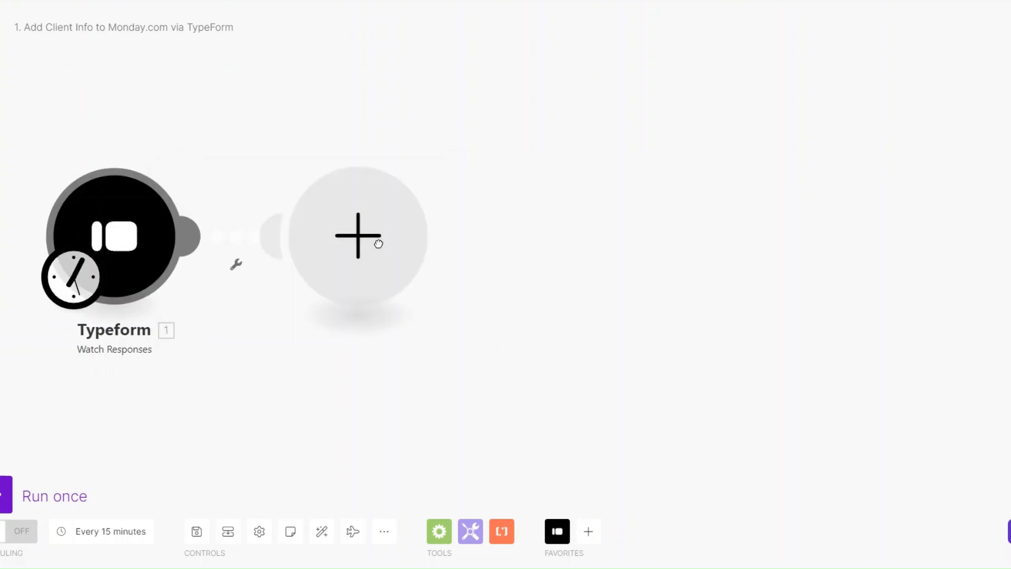
scroll(501, 304, down, 3)
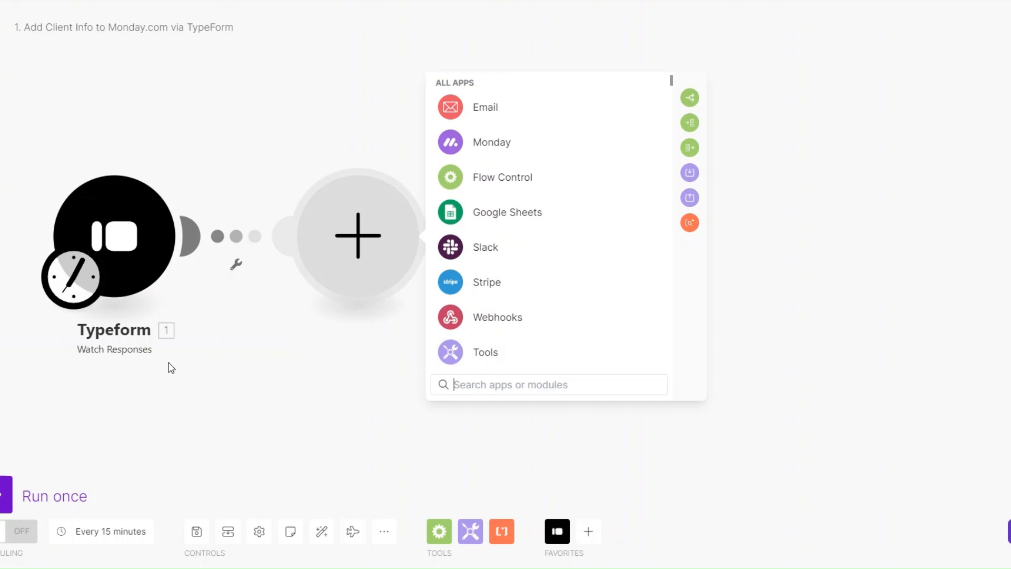
click(470, 351)
scroll(492, 316, down, 2)
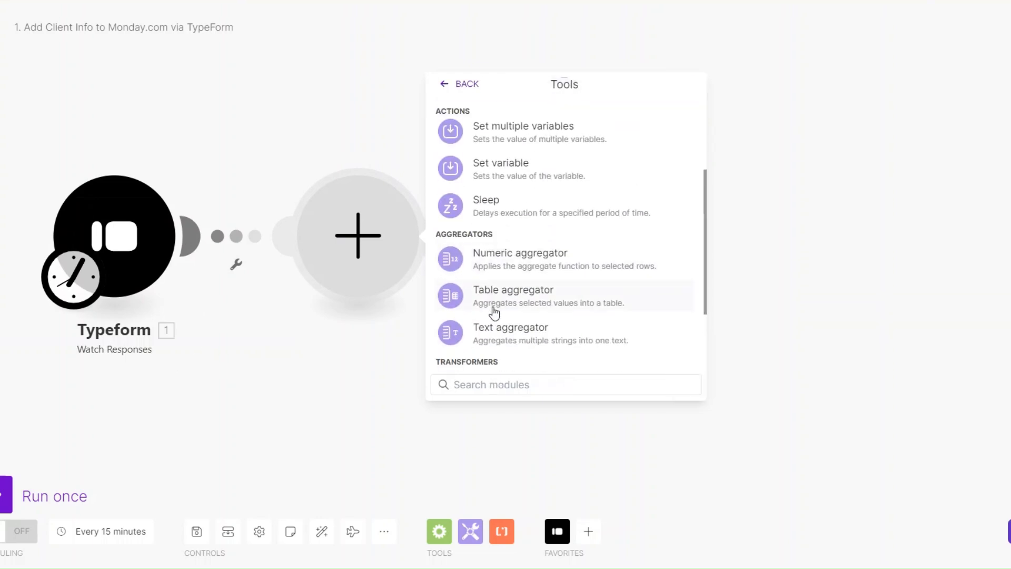
click(485, 200)
double_click(464, 222)
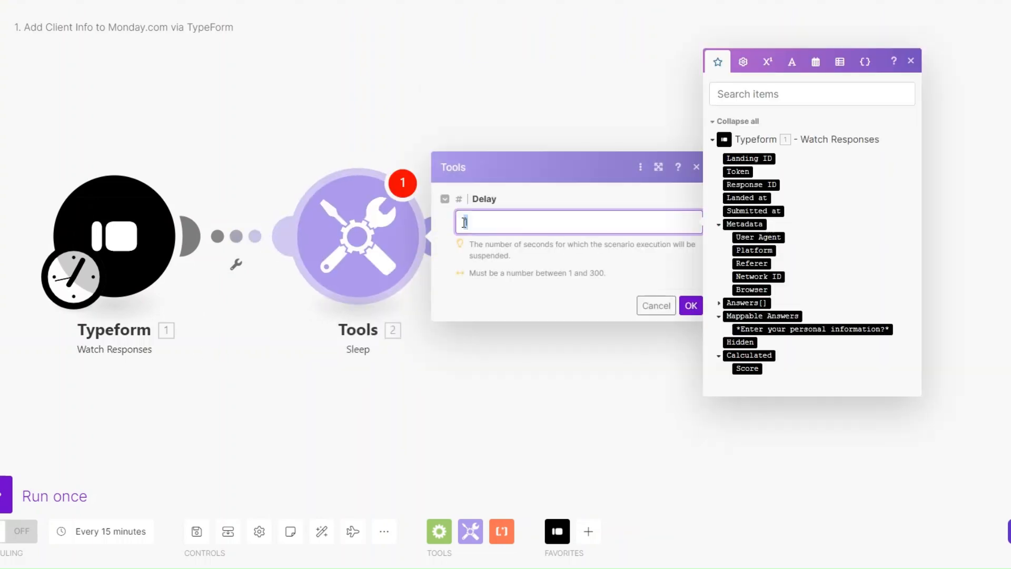
text(3)
click(687, 307)
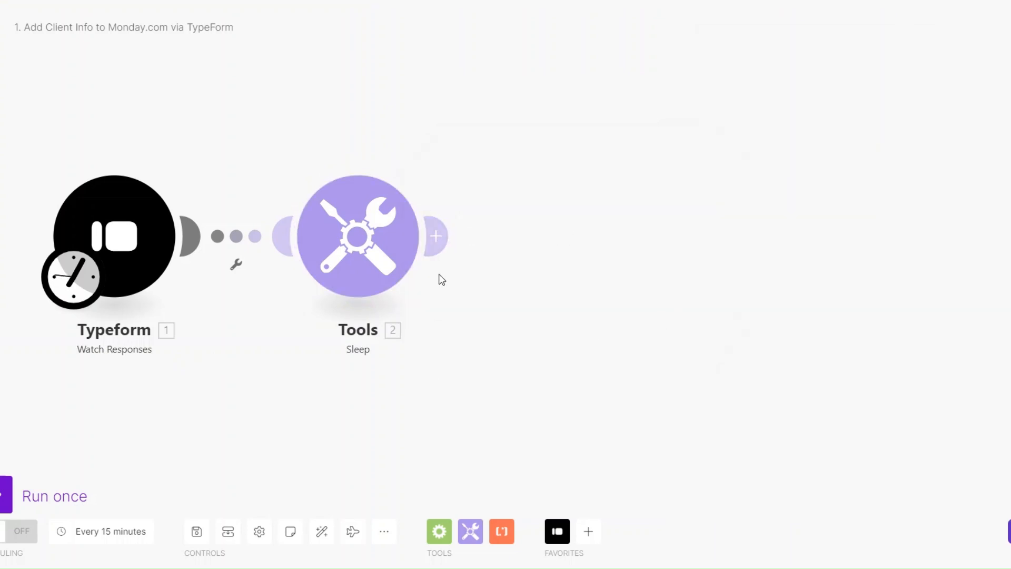
Add Typeform List Responses for the Design Agency Lead Capture Form with Limit 1.
click(436, 236)
click(733, 132)
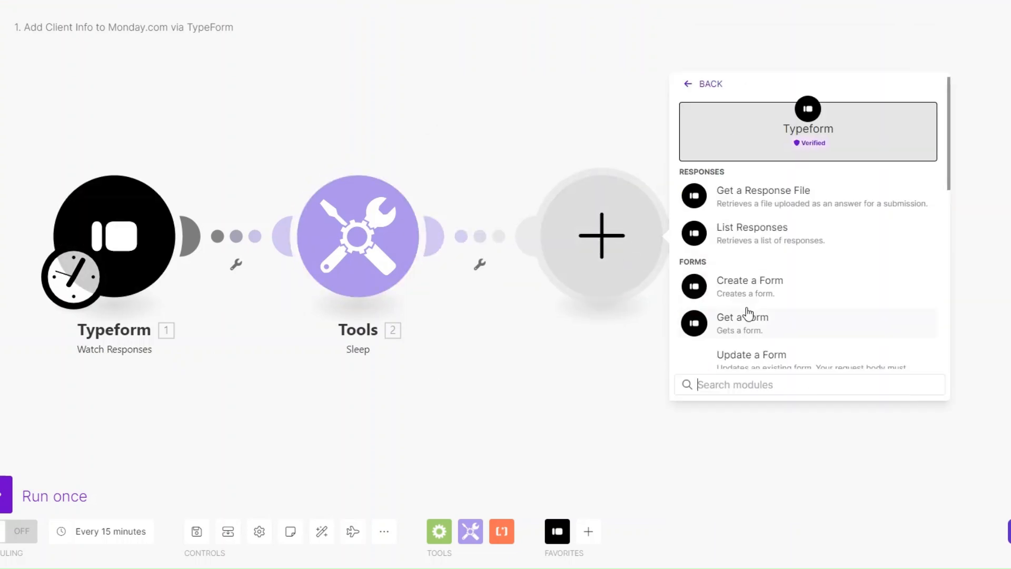
click(745, 231)
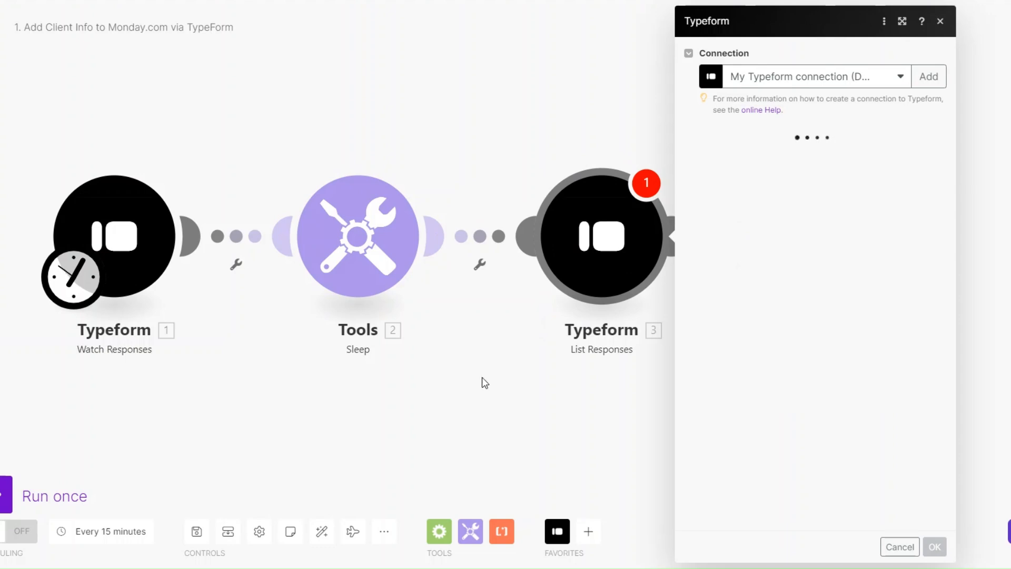
click(745, 158)
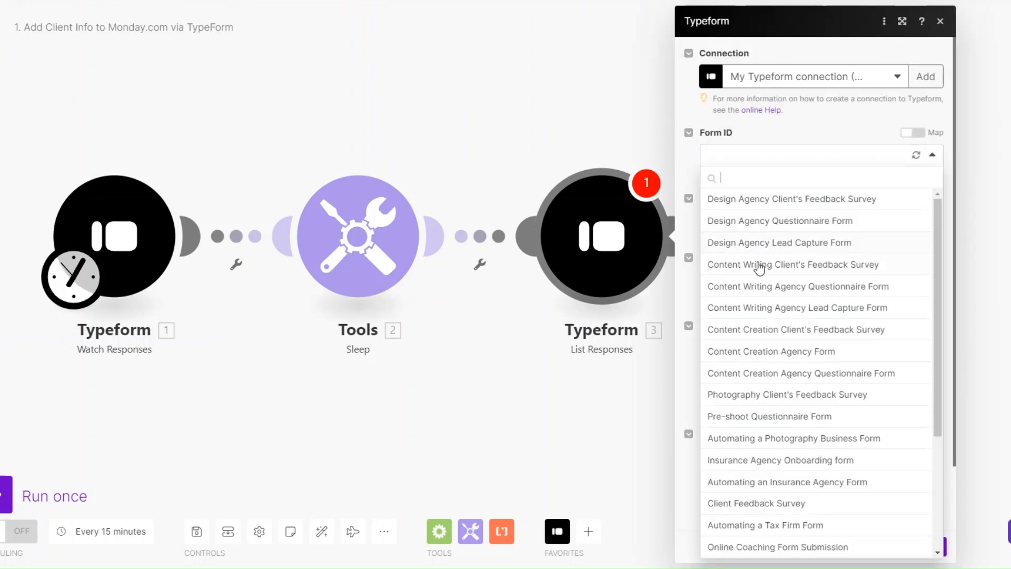
click(750, 242)
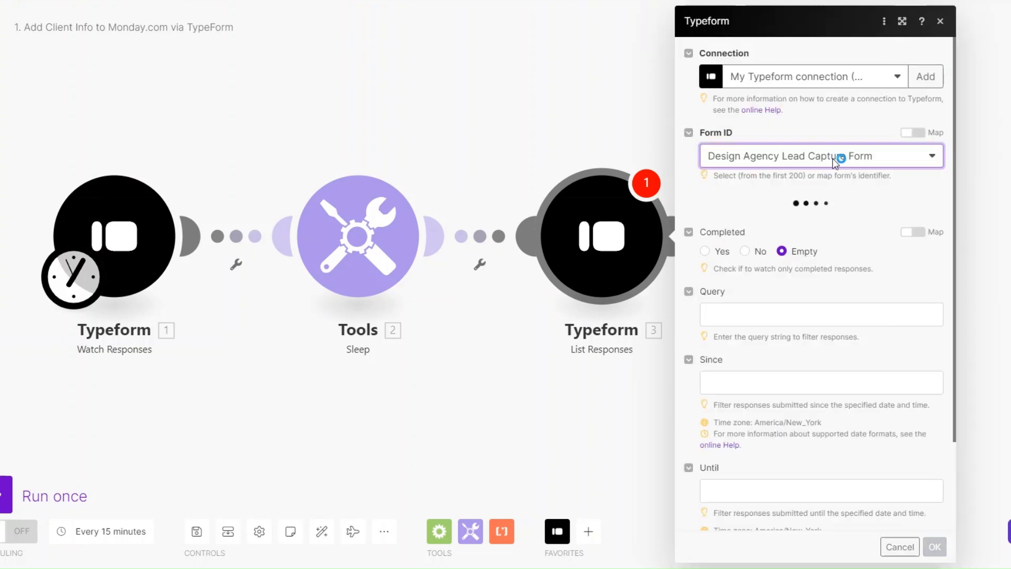
scroll(795, 337, down, 6)
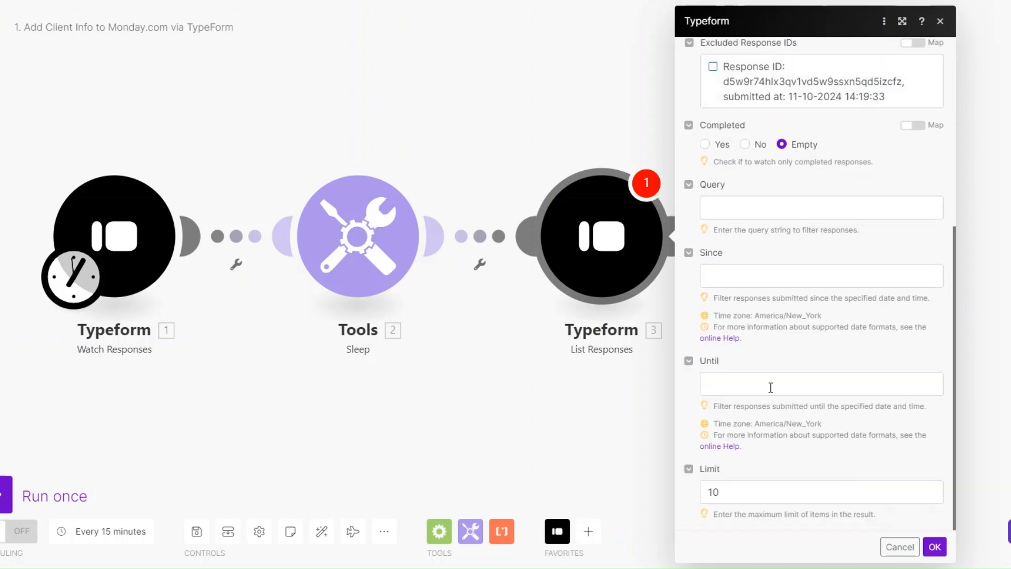
click(771, 490)
key(BackSpace)
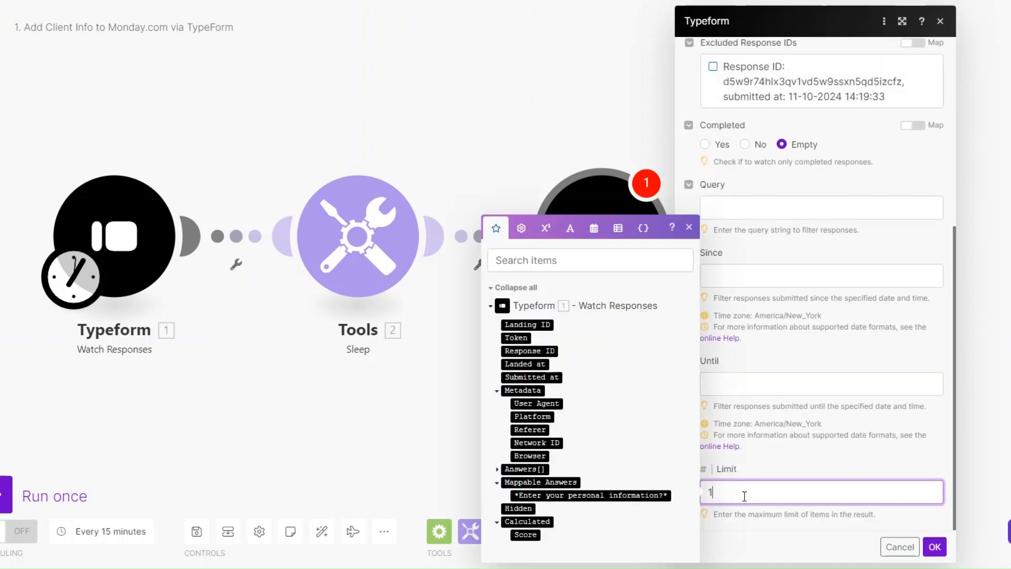
click(935, 547)
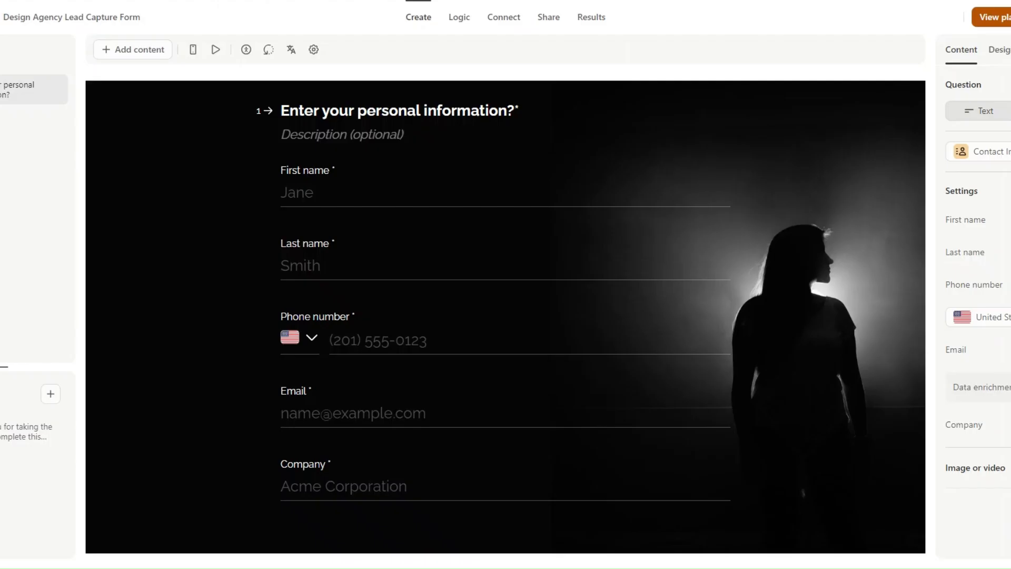
Copy the form's public link and enter the lead's first and last name in the live form.
click(552, 20)
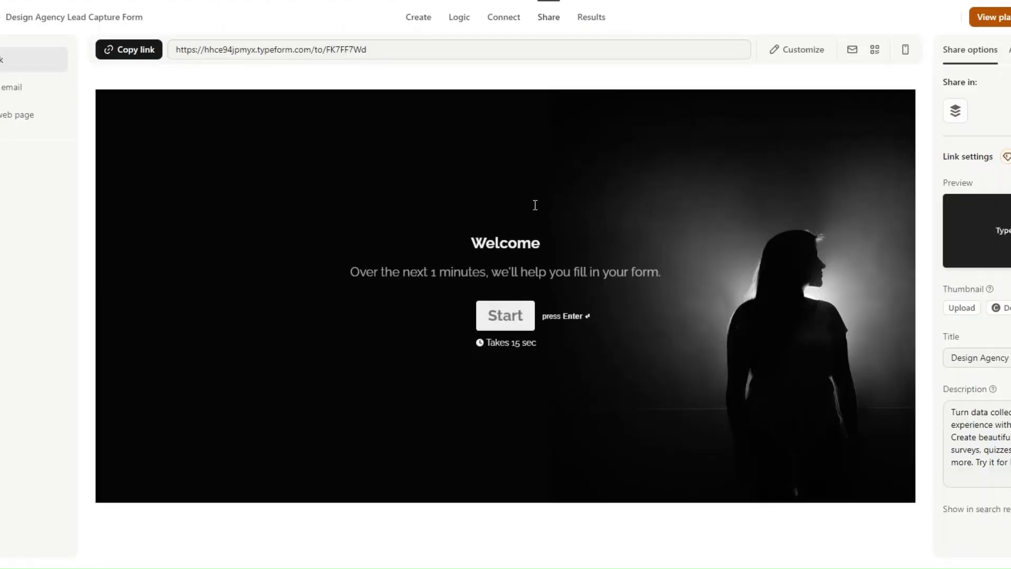
click(117, 49)
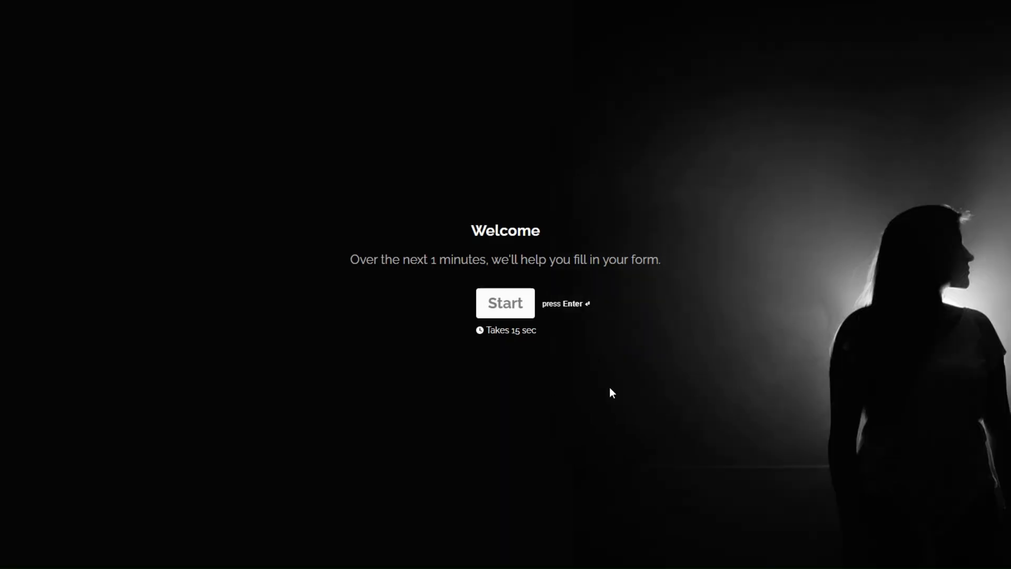
click(492, 301)
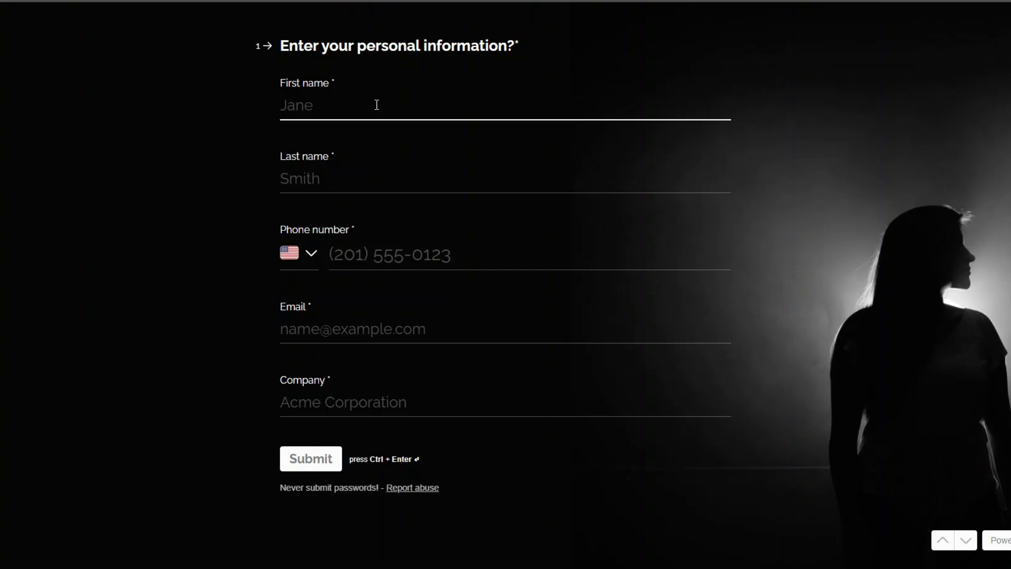
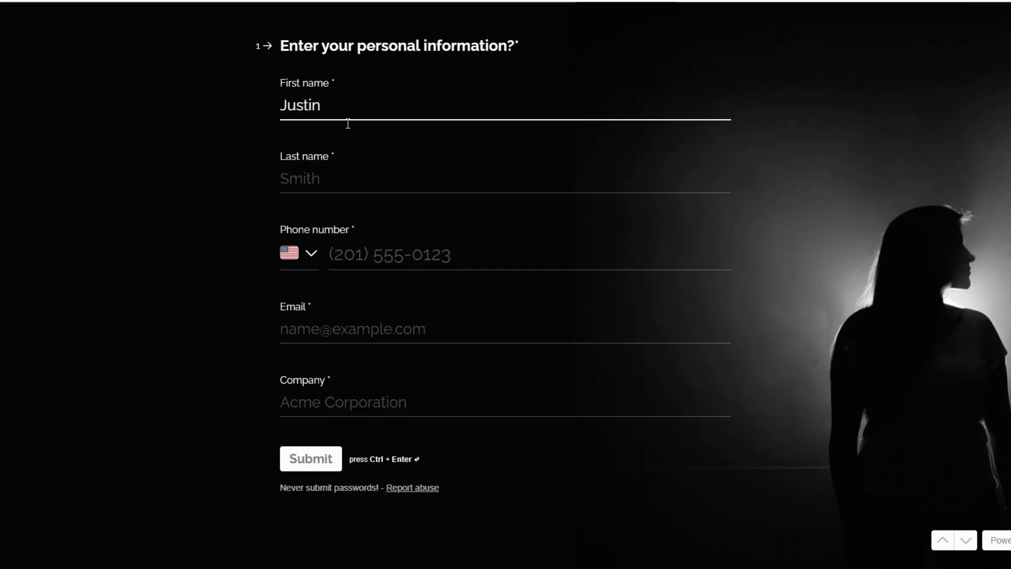
click(320, 181)
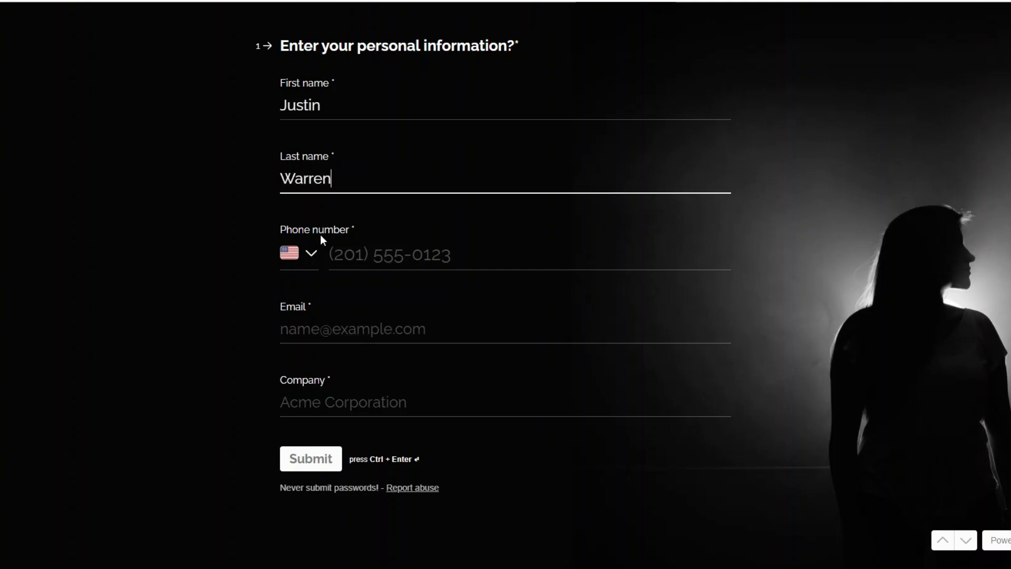
Enter the lead's phone number, email and company 'Annex', then submit the form.
click(330, 268)
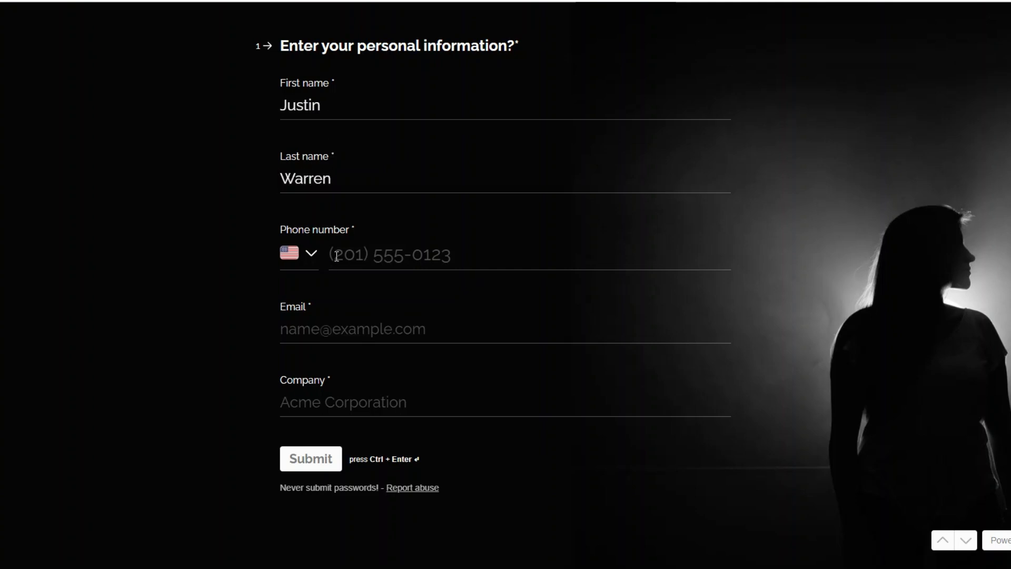
click(314, 330)
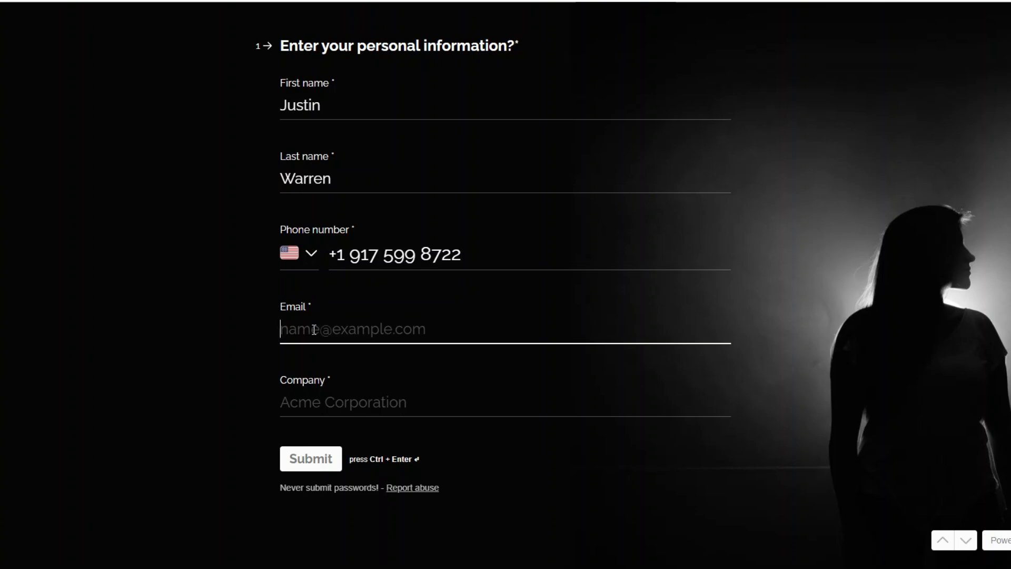
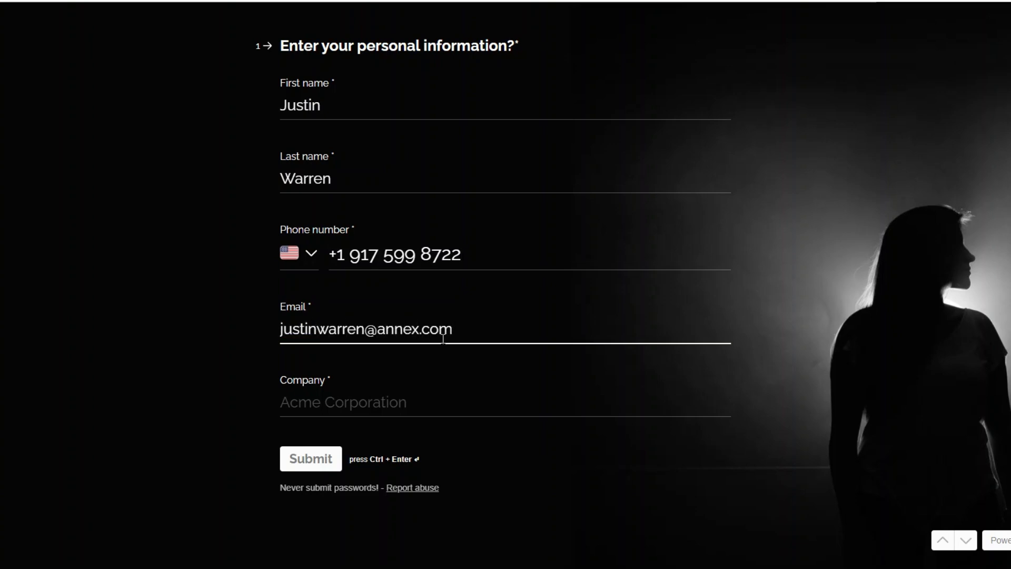
click(406, 399)
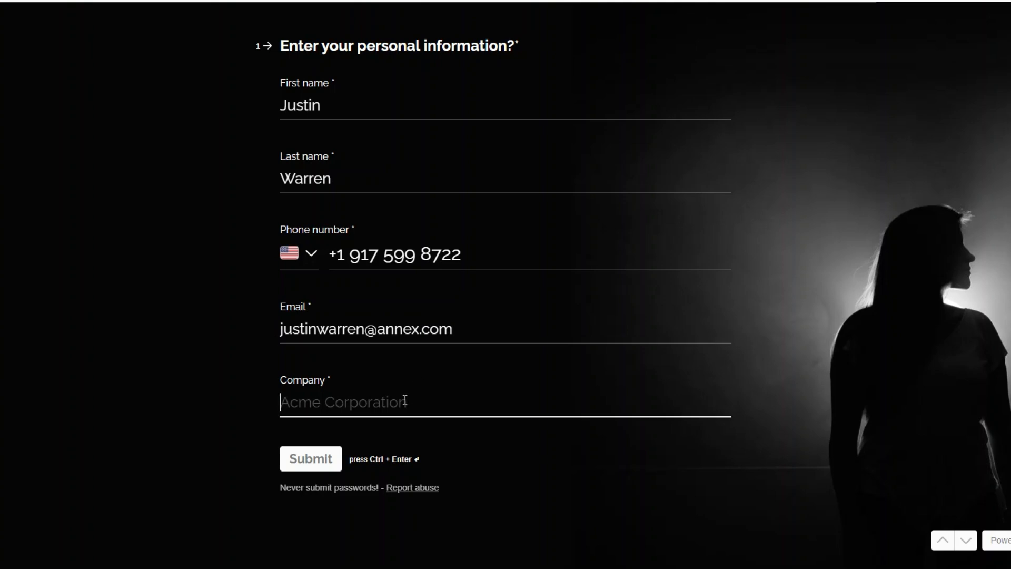
text(Annex)
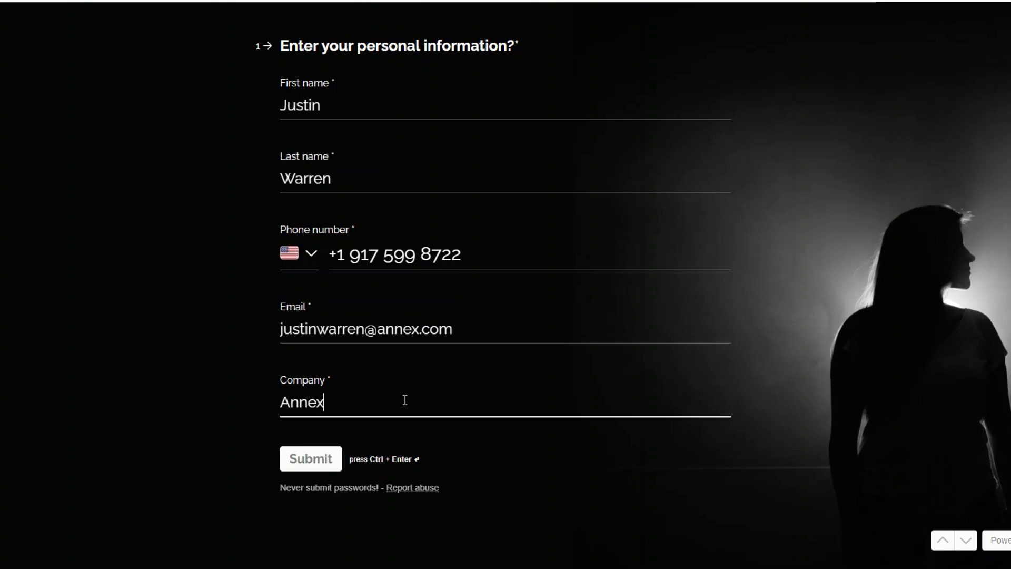
click(312, 466)
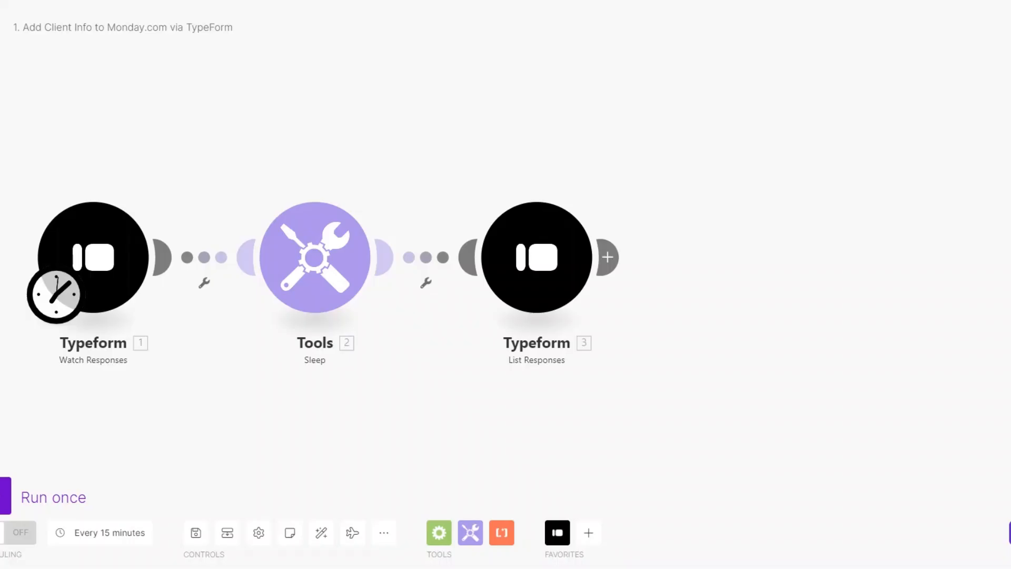
Run the scenario once and review the submitted answers in Watch Responses' output.
click(5, 495)
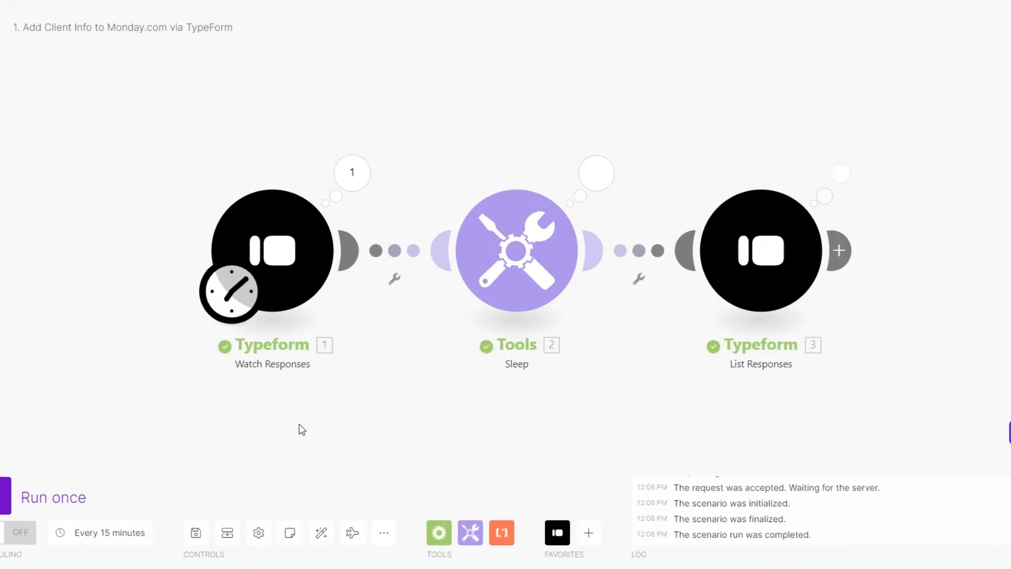
click(352, 172)
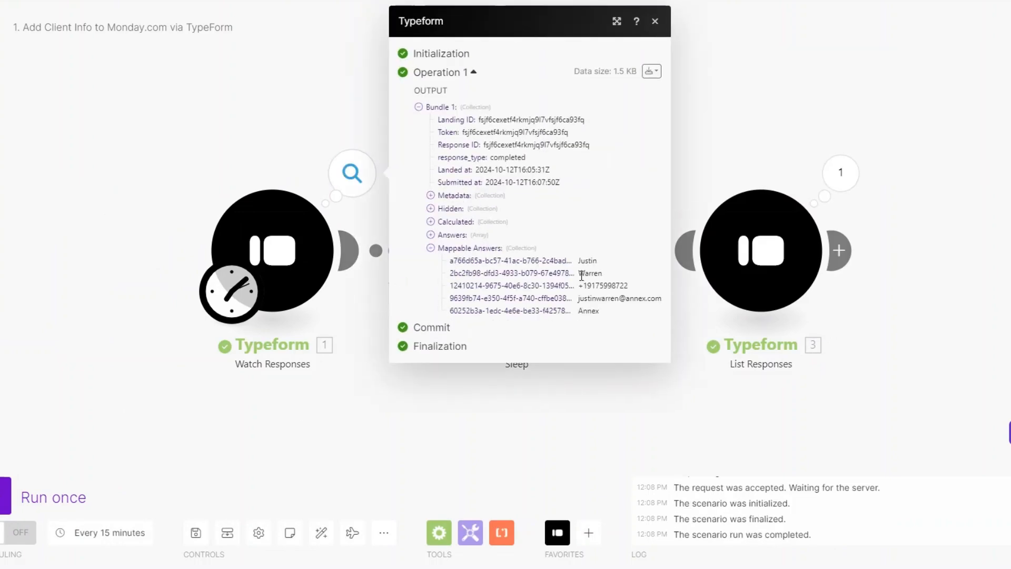
double_click(588, 273)
drag(579, 286, 655, 288)
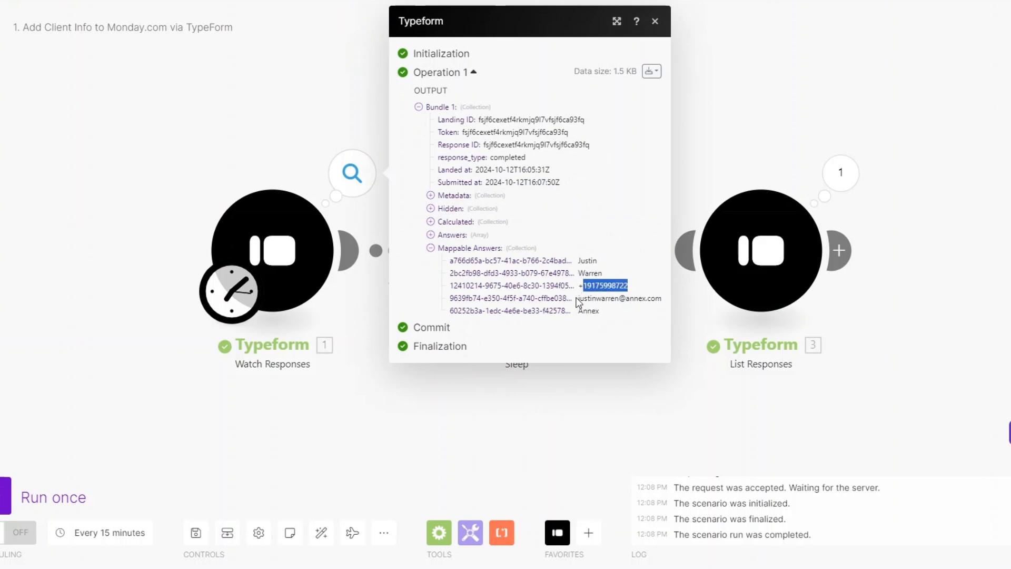
drag(578, 298, 651, 305)
click(607, 310)
click(567, 378)
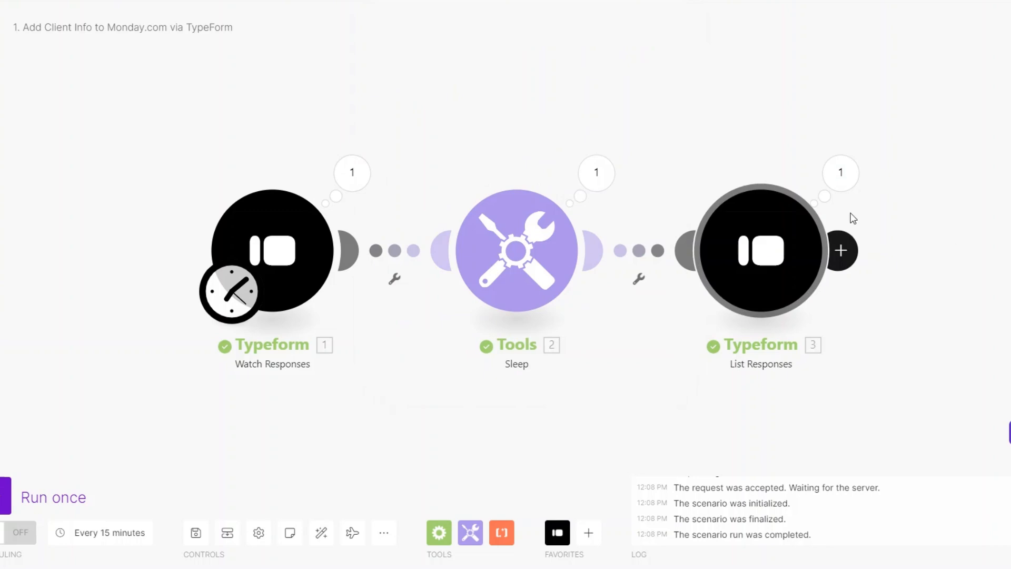
Review the List Responses output bundle containing the submitted answers.
click(841, 173)
drag(709, 317, 748, 375)
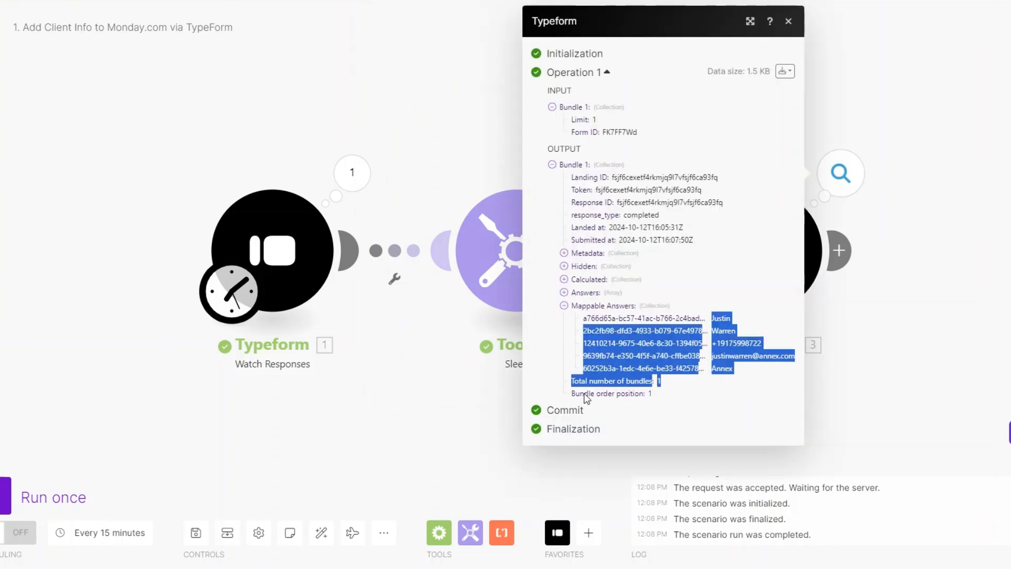
drag(468, 376, 246, 362)
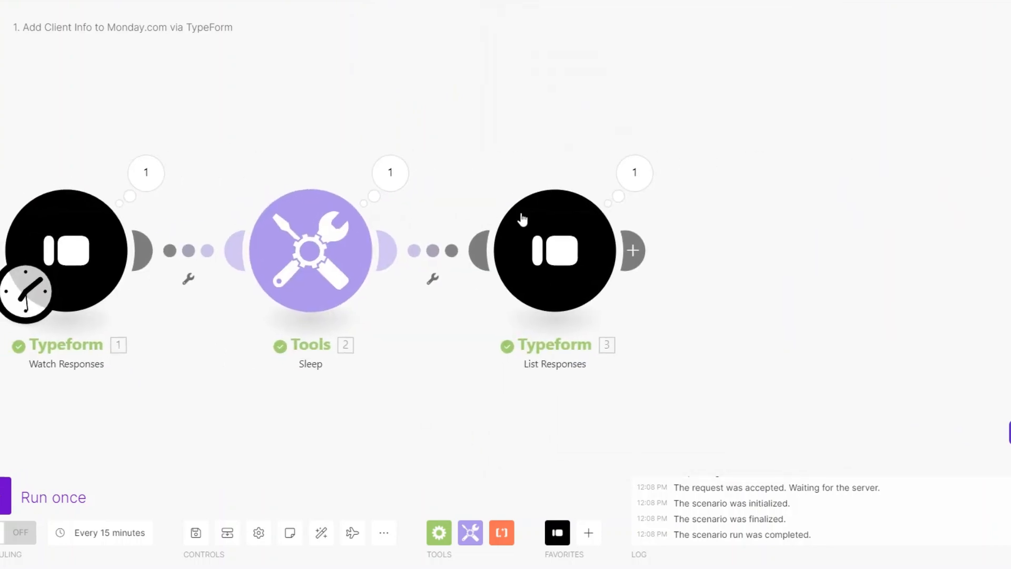
Add a Monday 'Create an Item' module after List Responses.
click(645, 246)
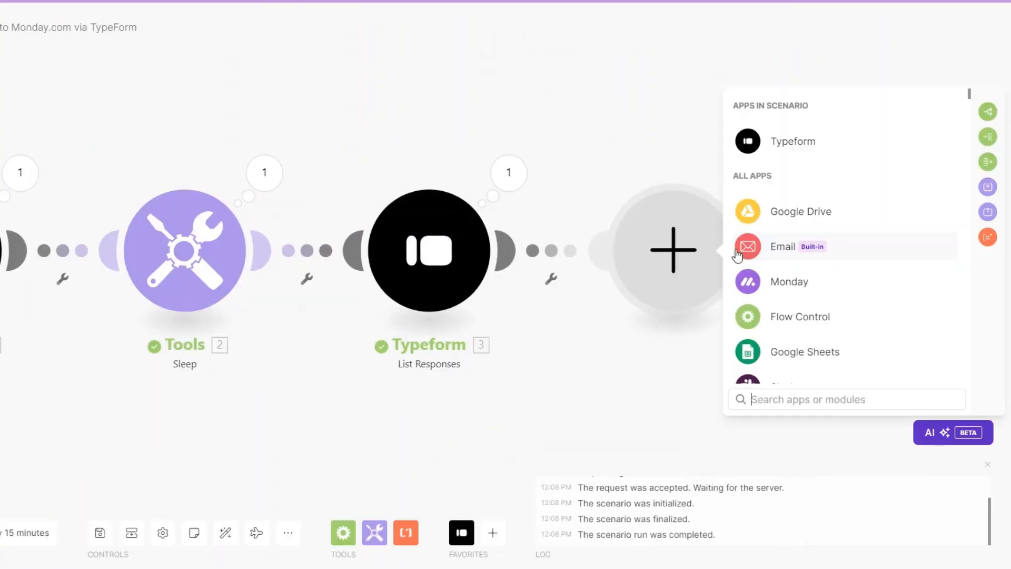
click(787, 279)
scroll(643, 254, down, 2)
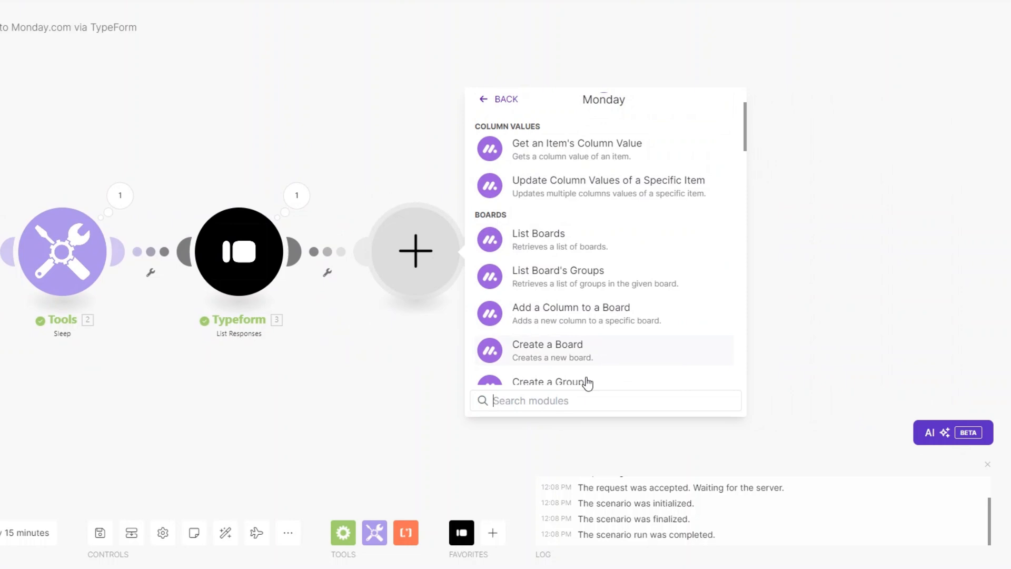
text(creat)
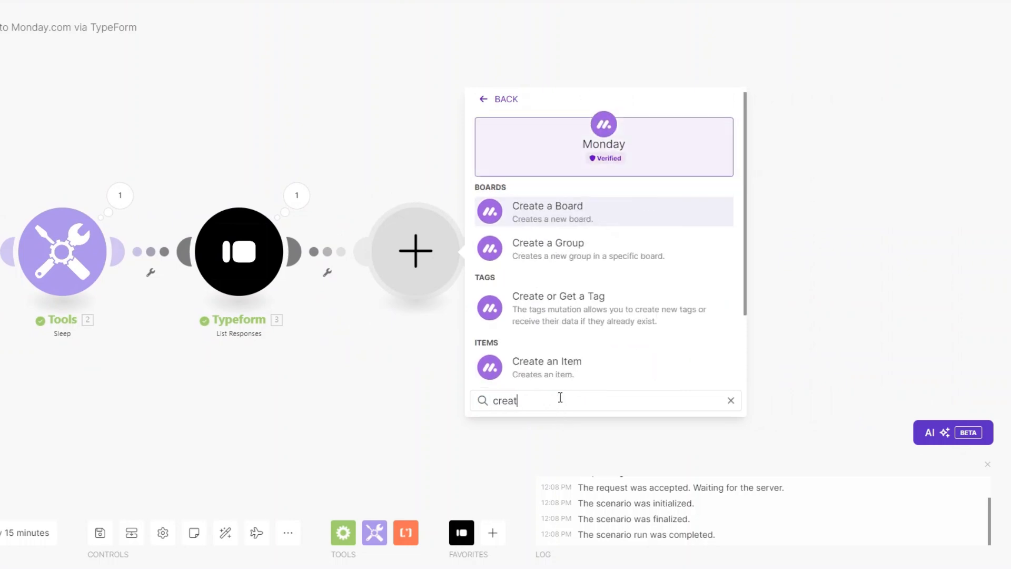
click(560, 372)
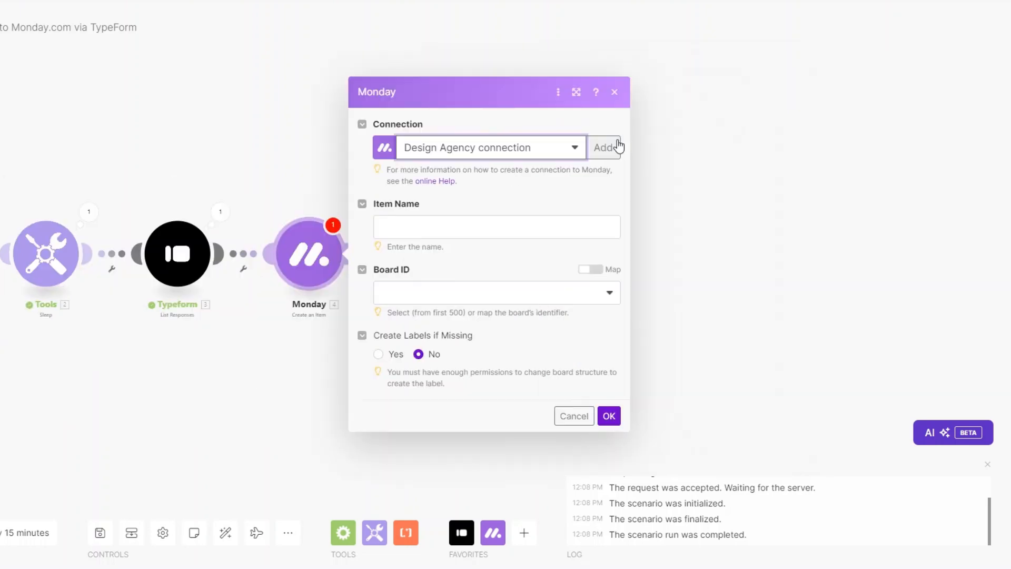
Start a new Monday connection, selecting its default name and focusing the API Key field.
click(608, 151)
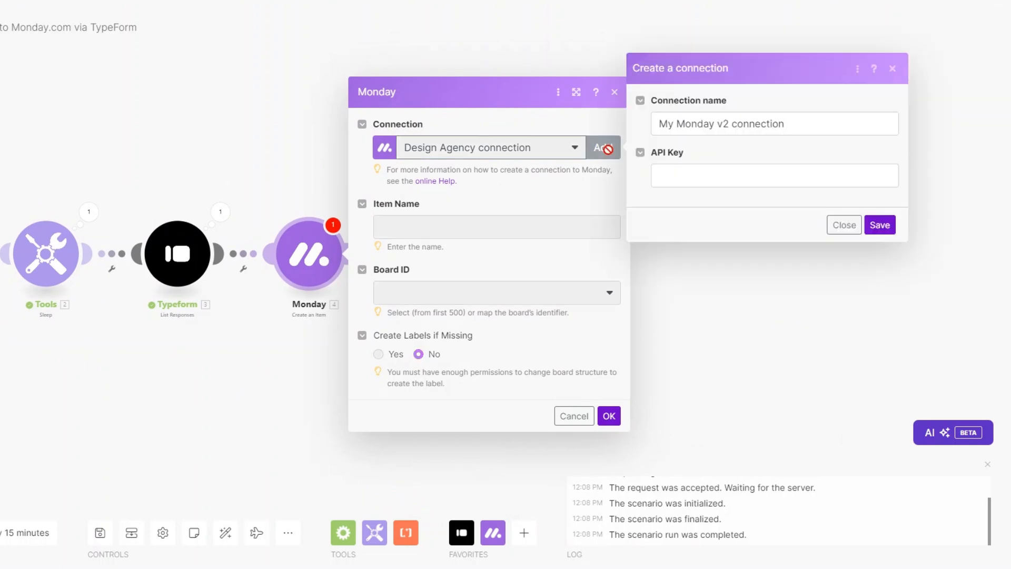
triple_click(724, 124)
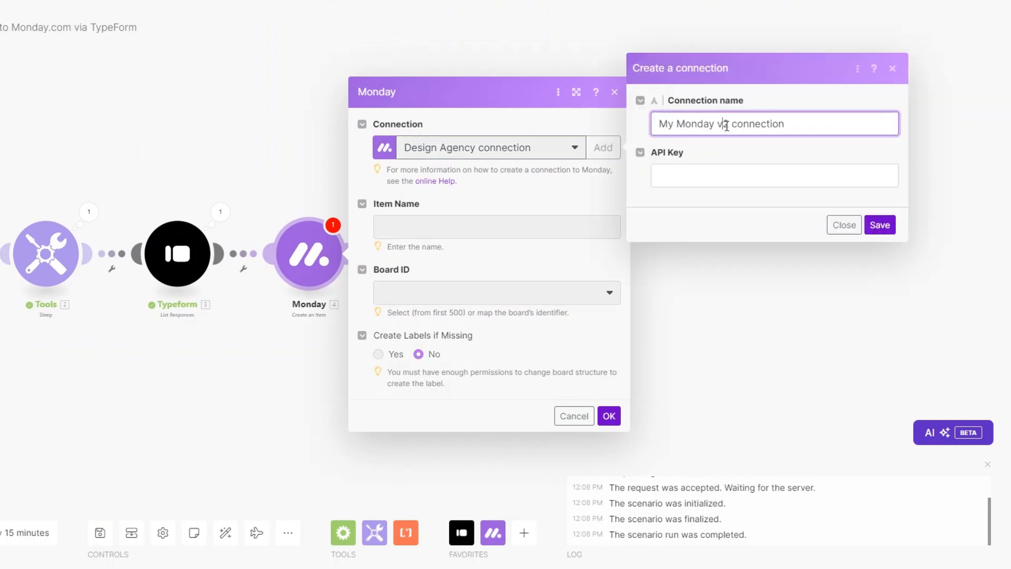
click(680, 171)
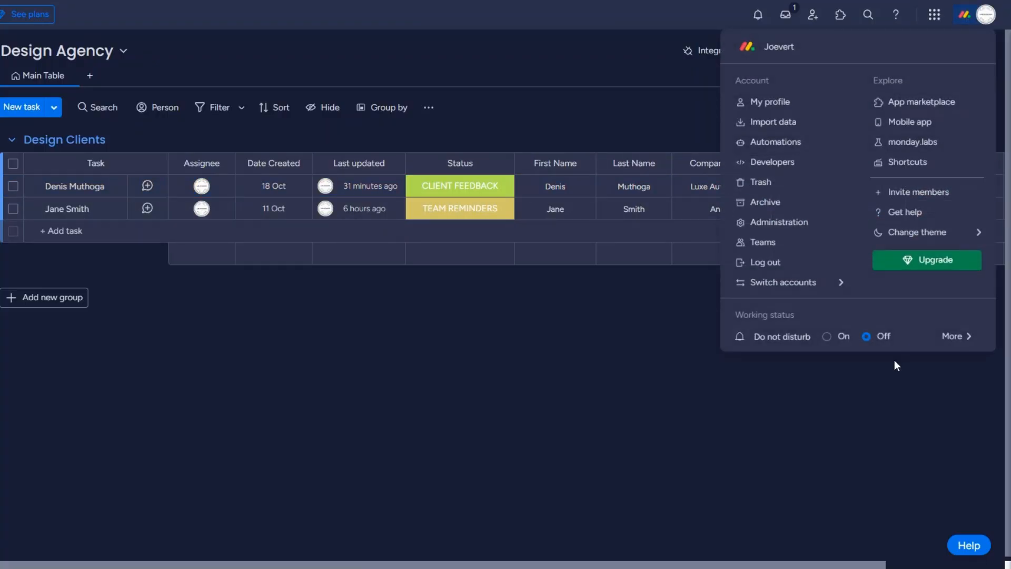
Copy the personal API token from monday.com's Administration Connections API page.
click(760, 226)
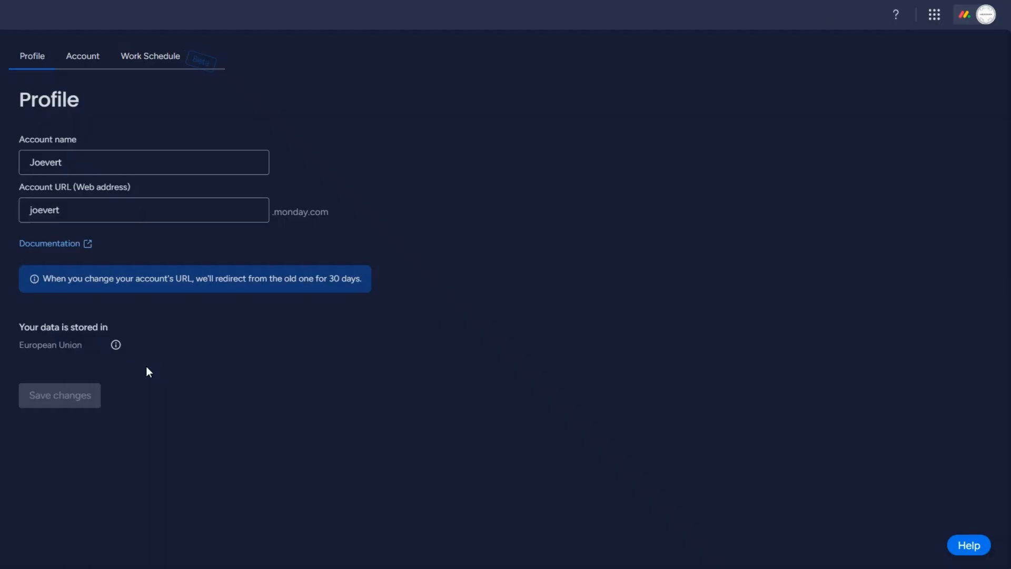
click(57, 184)
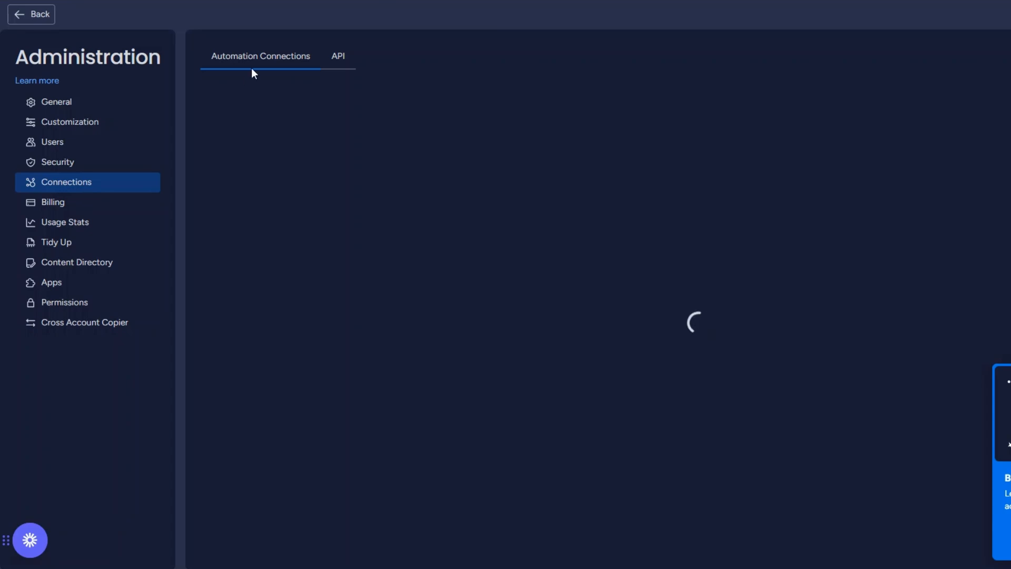
click(337, 63)
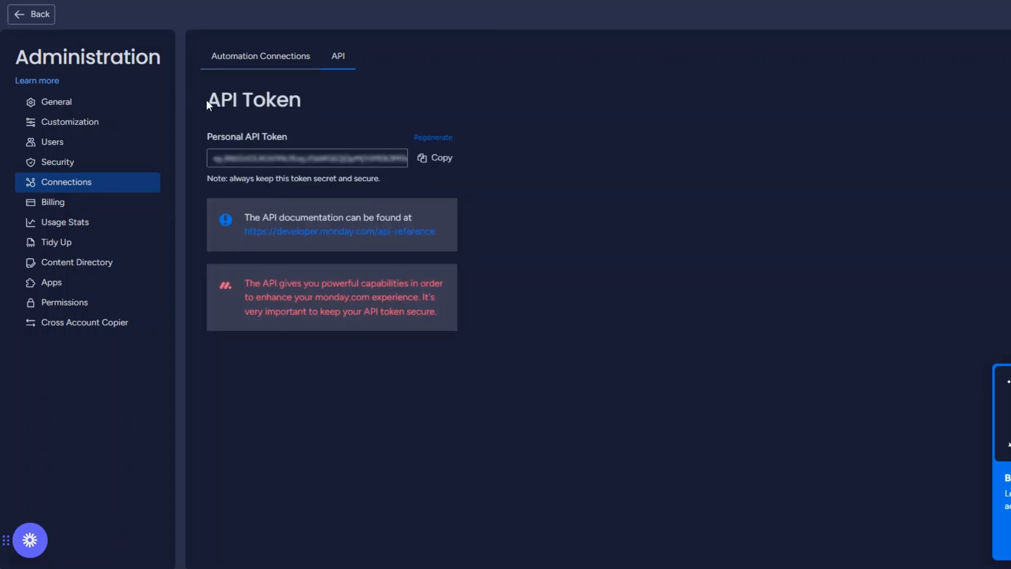
drag(207, 100, 309, 105)
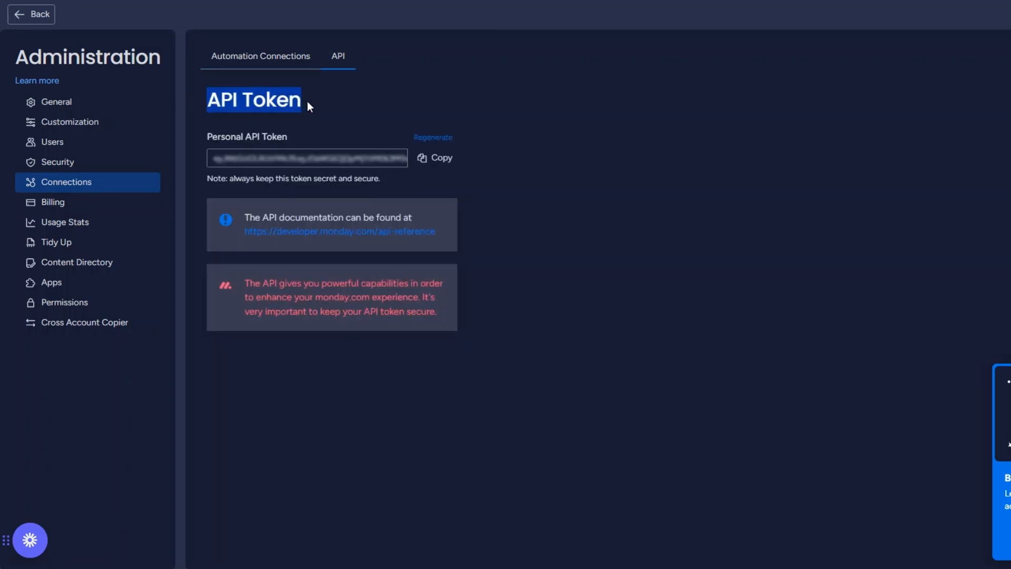
click(451, 117)
click(442, 159)
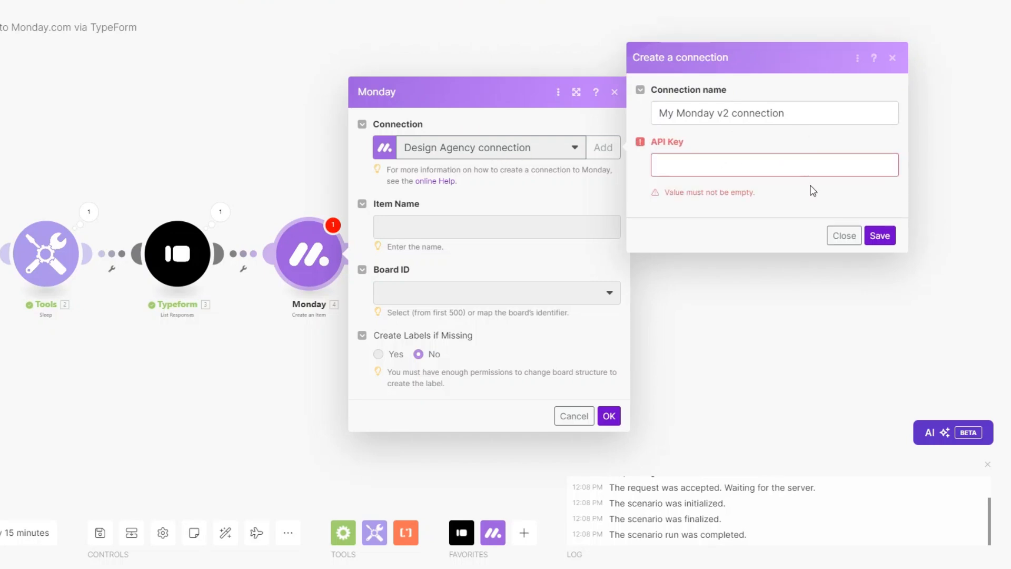
Discard the new connection and map the first two form answers into the Monday Item Name.
click(841, 230)
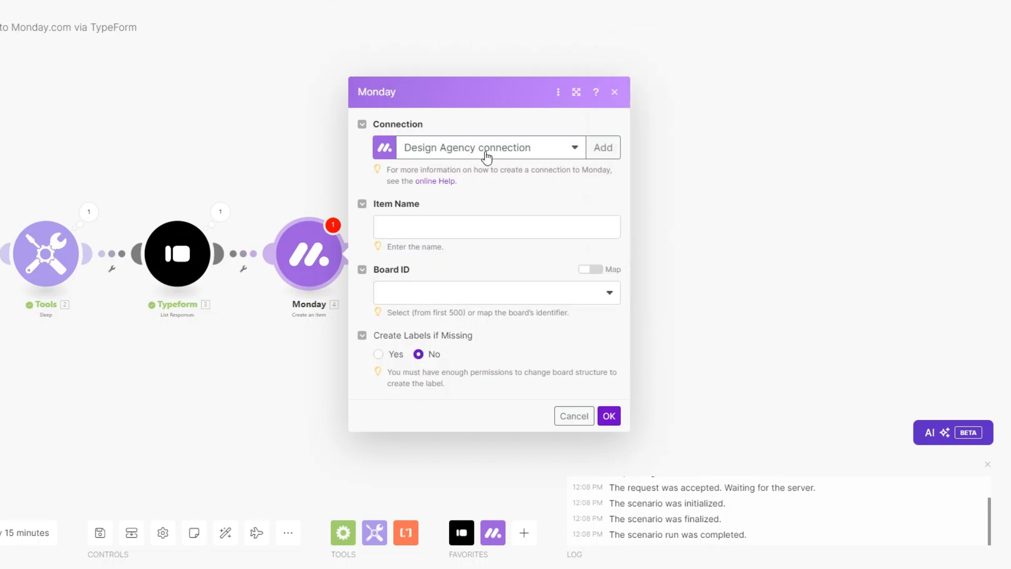
click(411, 226)
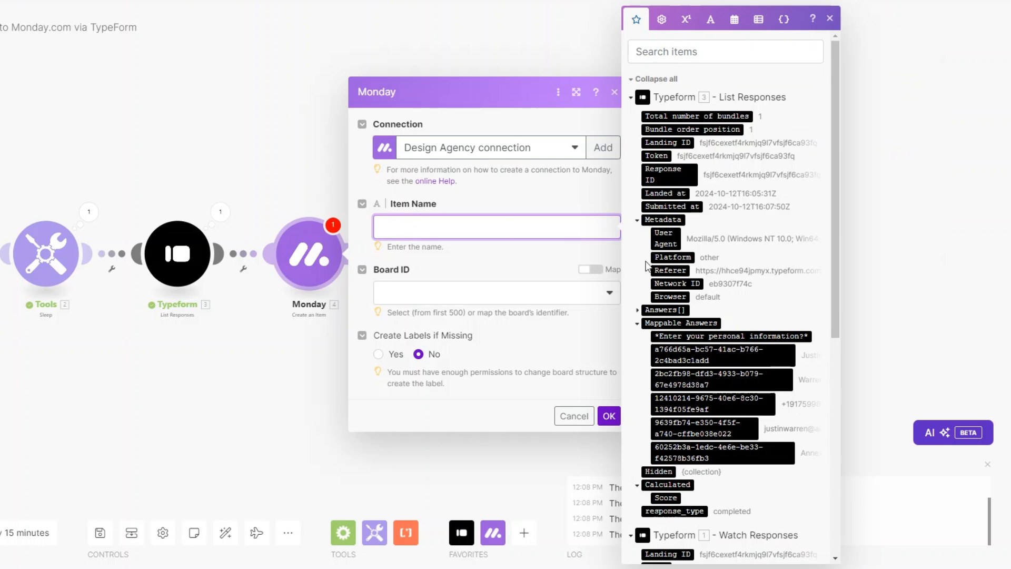
scroll(684, 253, down, 3)
click(716, 230)
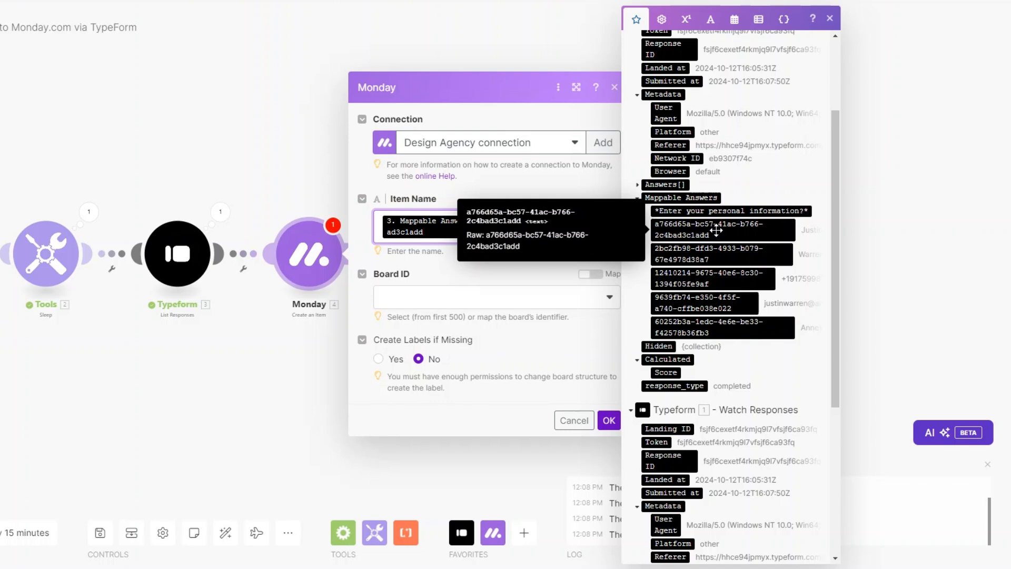
click(722, 253)
Set Board ID to 'Design Agency :: public' and Group ID to 'Design Clients'.
click(488, 332)
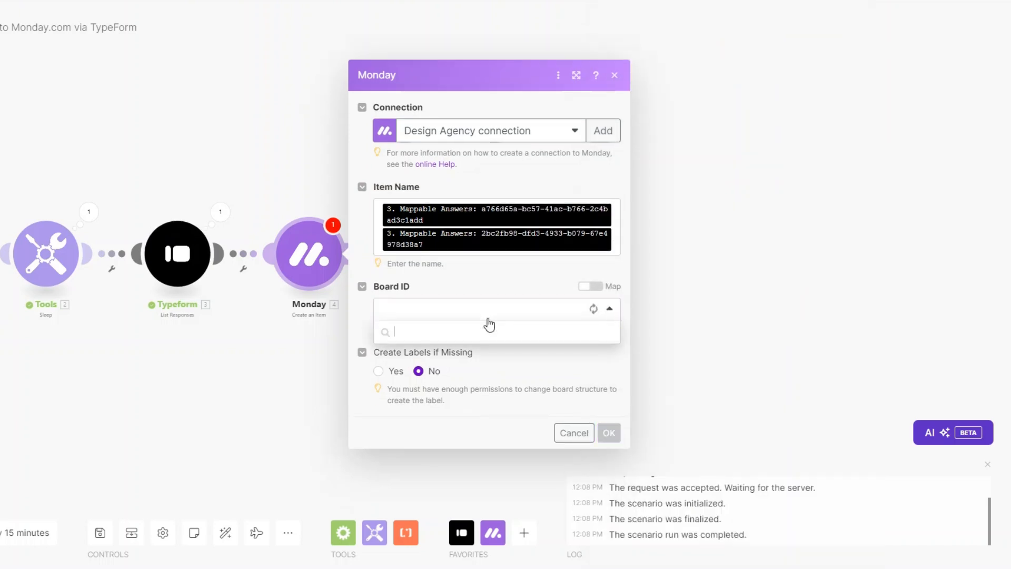
click(449, 345)
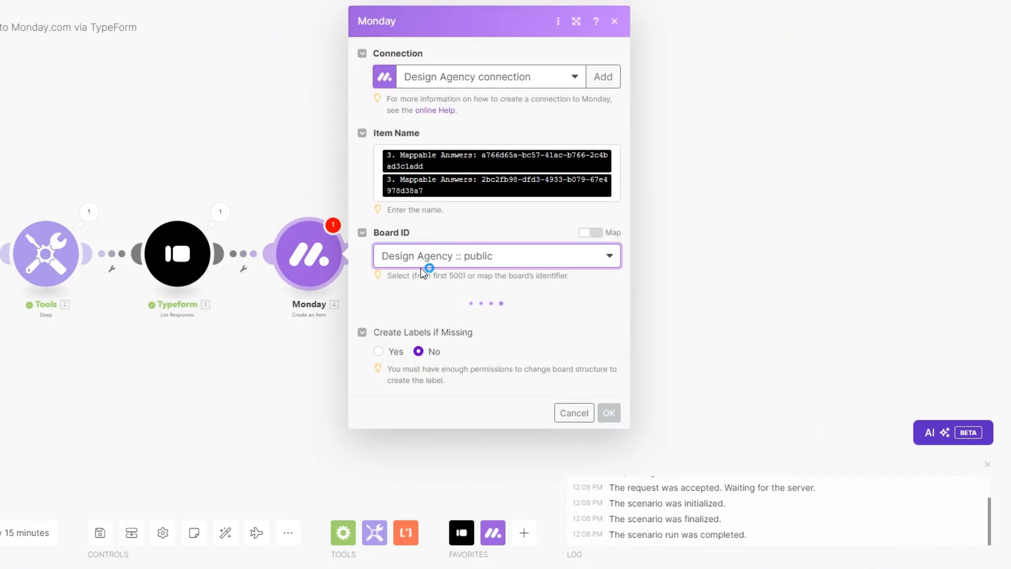
click(440, 323)
click(440, 364)
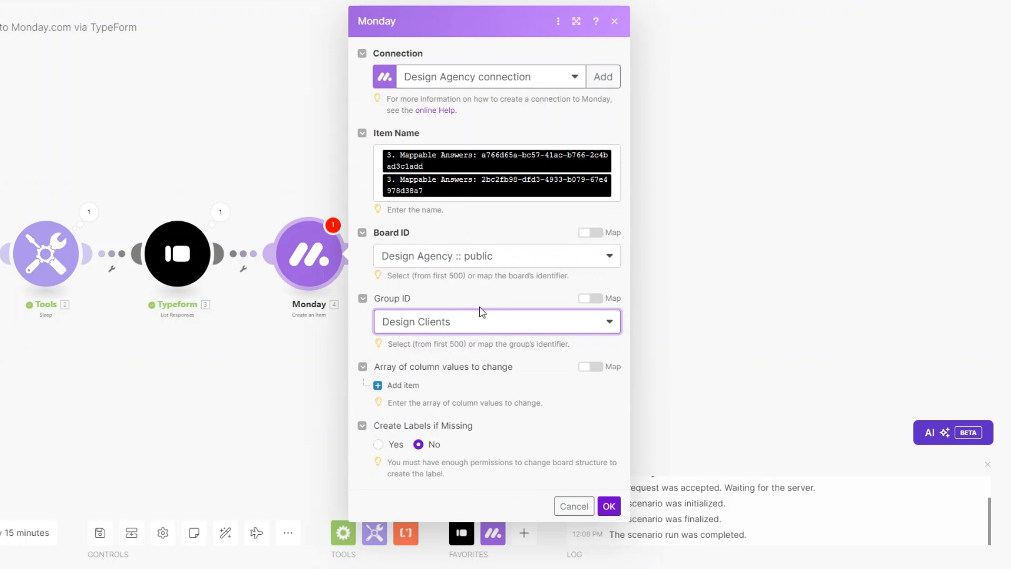
Add an Assignee column value that assigns the item to a chosen person.
click(403, 385)
scroll(447, 368, down, 1)
click(450, 389)
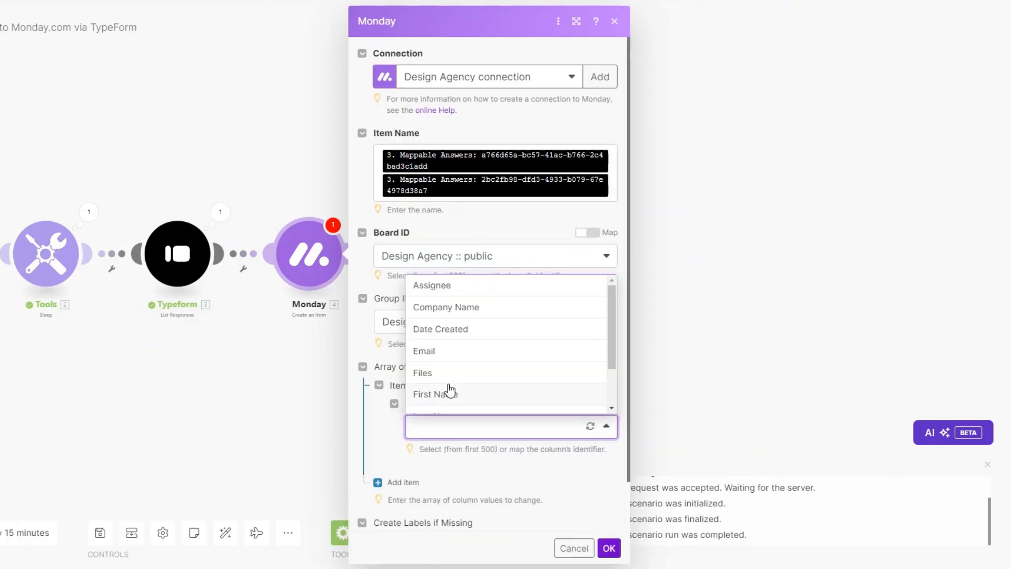
click(435, 287)
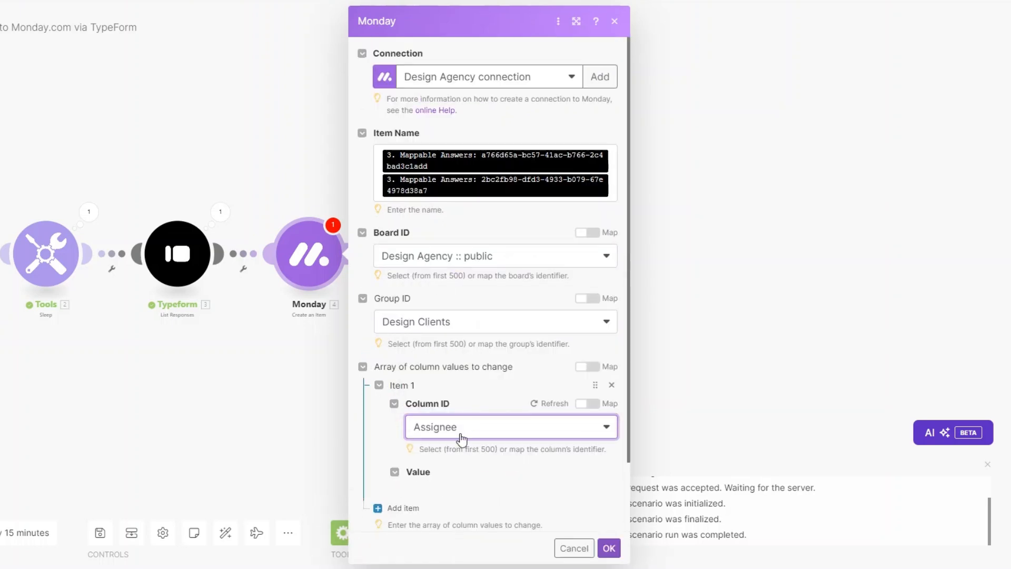
scroll(463, 421, down, 2)
click(451, 393)
scroll(466, 406, down, 2)
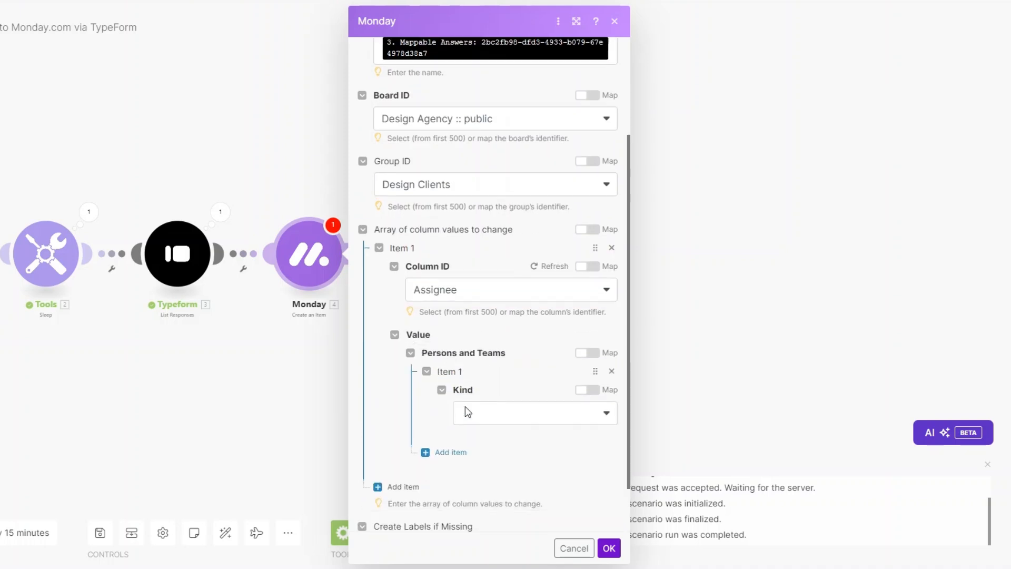
click(478, 363)
click(477, 376)
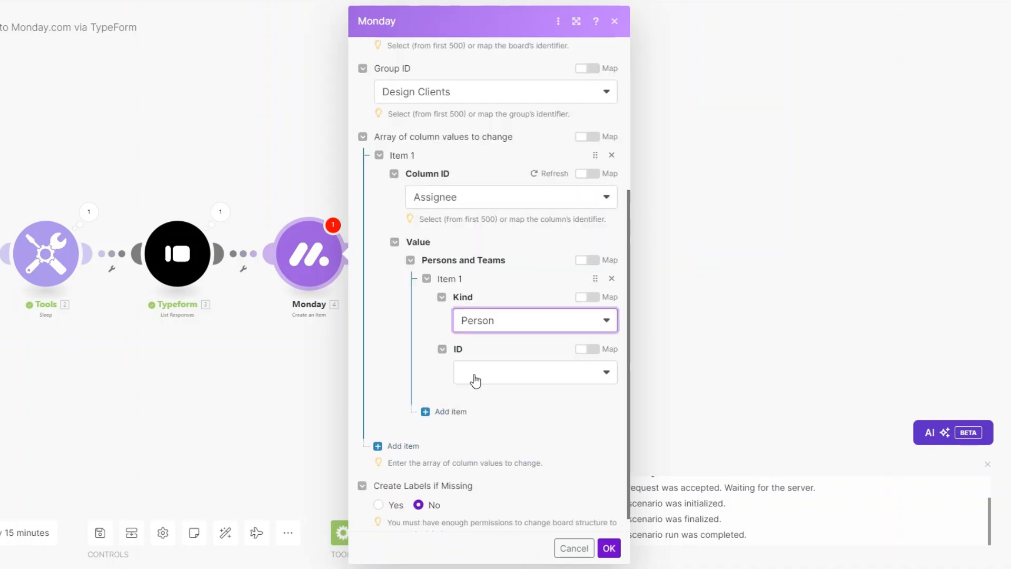
click(476, 379)
click(480, 395)
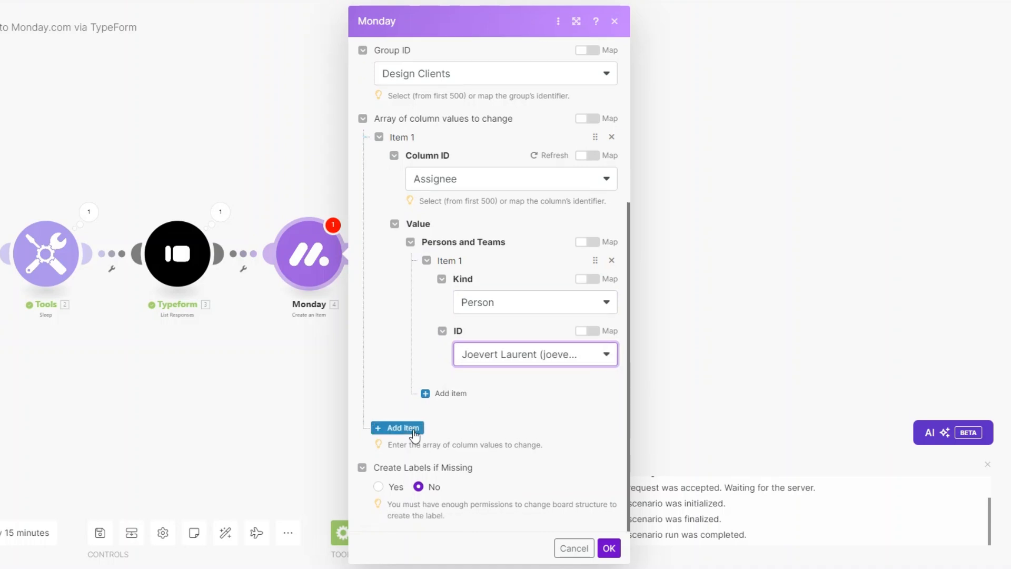
Add a Company Name column value mapped from the 60252b3a form answer.
click(392, 427)
scroll(498, 397, down, 2)
click(462, 373)
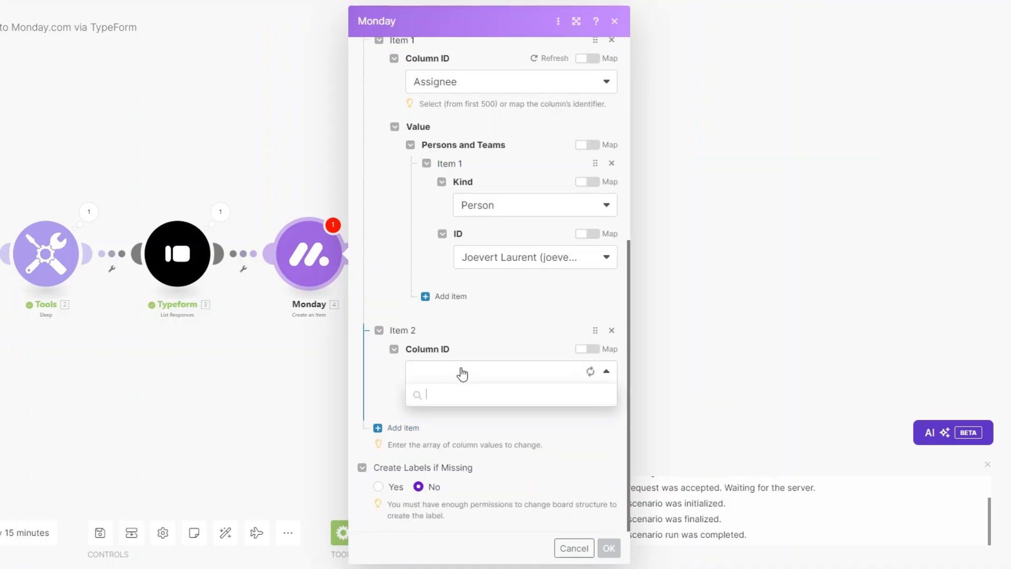
click(499, 370)
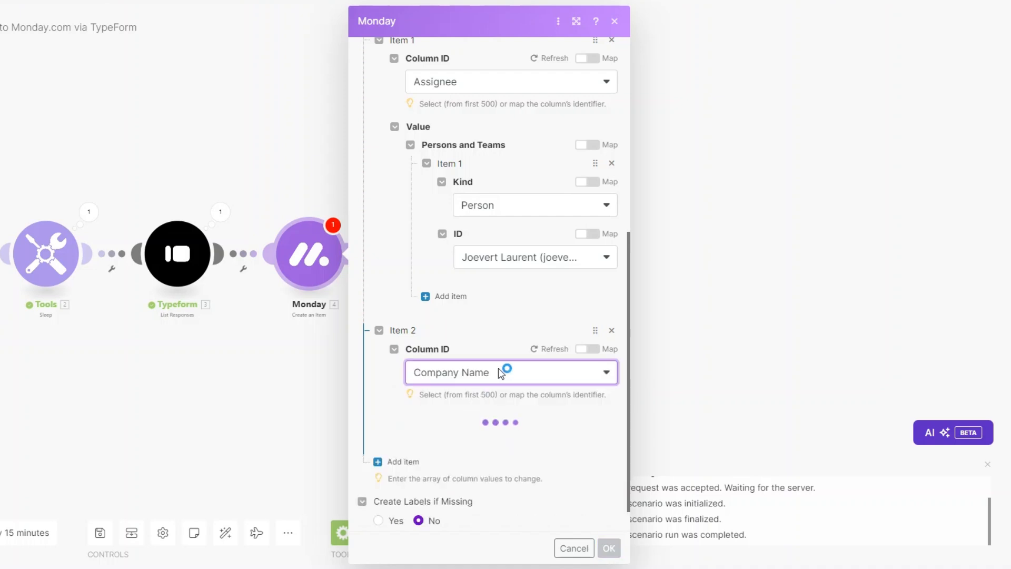
scroll(500, 369, down, 1)
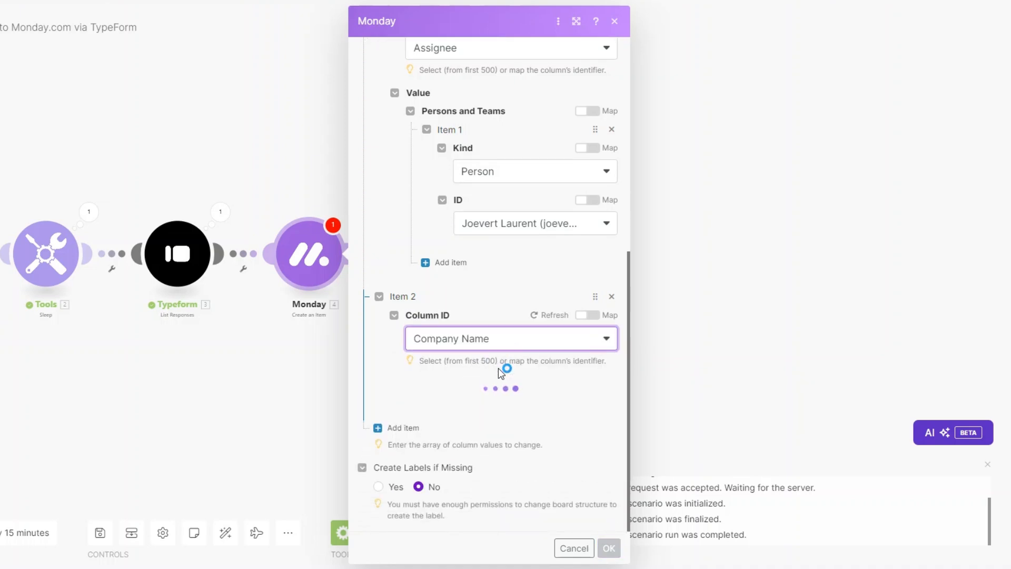
click(480, 405)
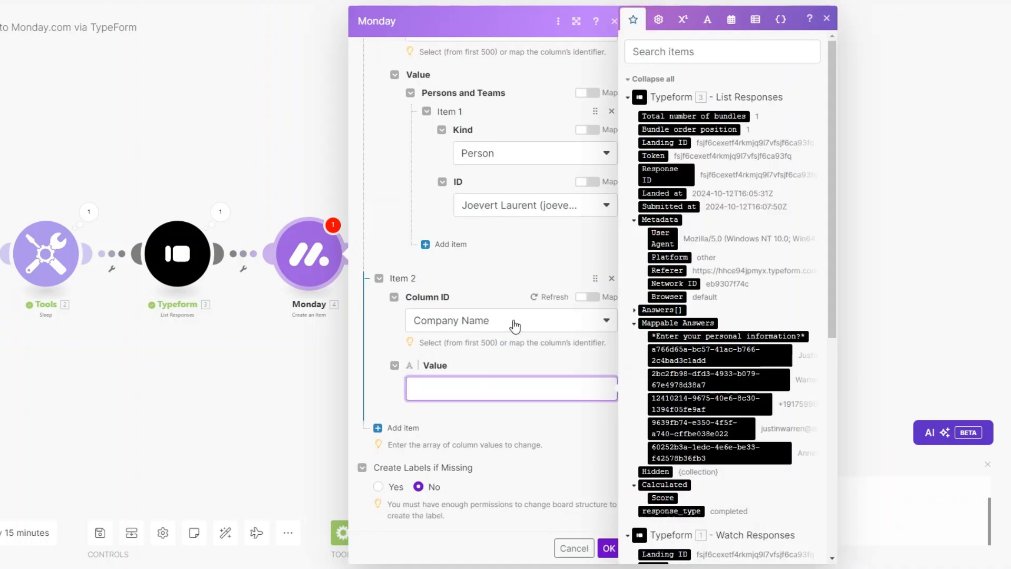
click(742, 447)
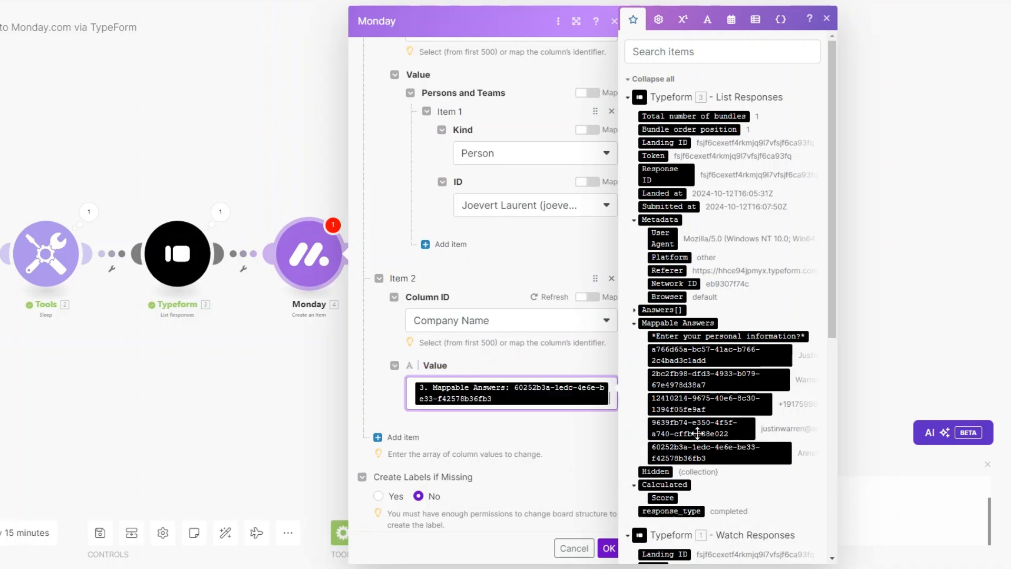
scroll(519, 354, down, 1)
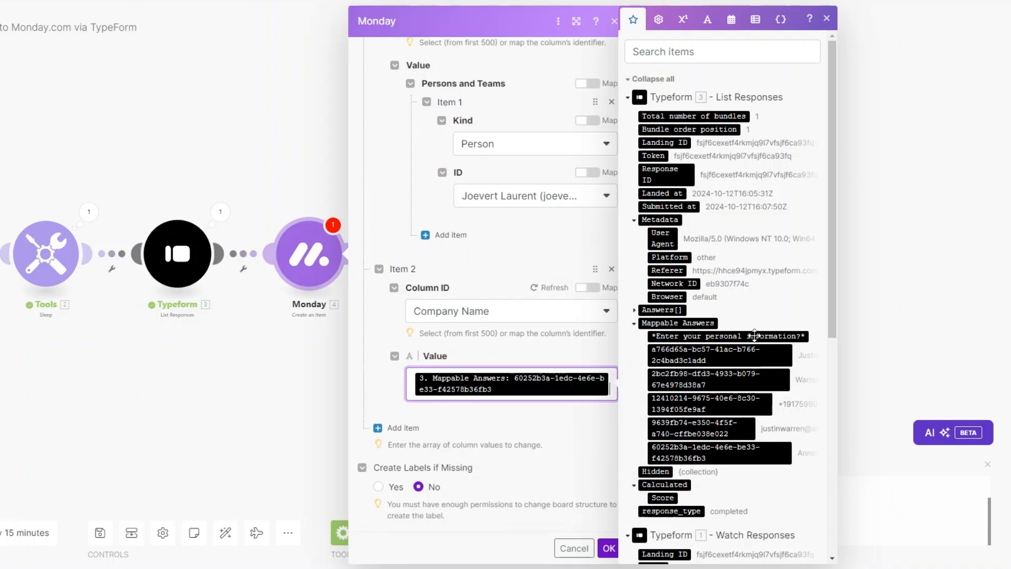
click(411, 436)
click(411, 436)
scroll(517, 395, down, 2)
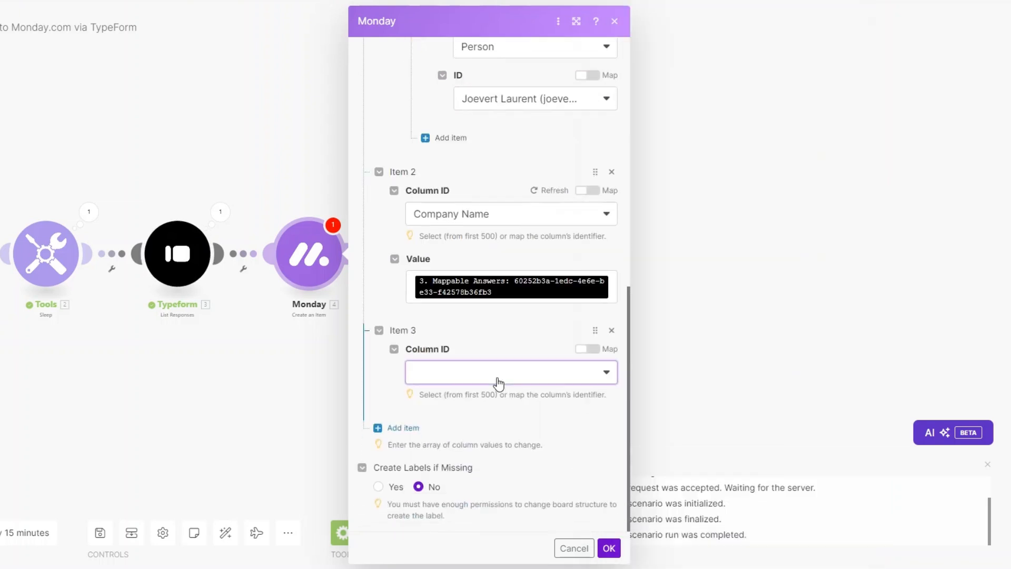
Add a Date Created column value mapped from the form's Submitted at time.
click(498, 381)
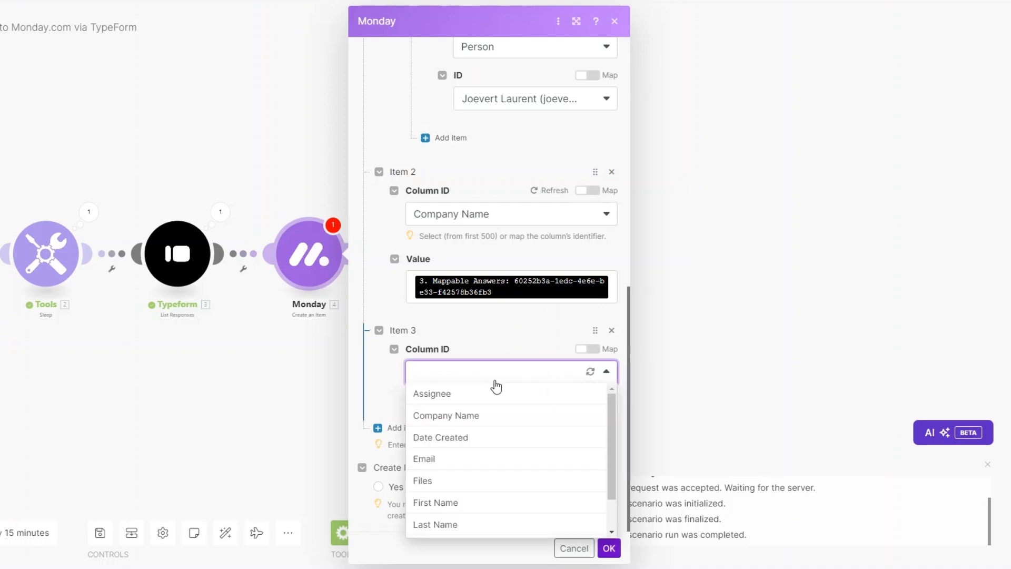
click(465, 442)
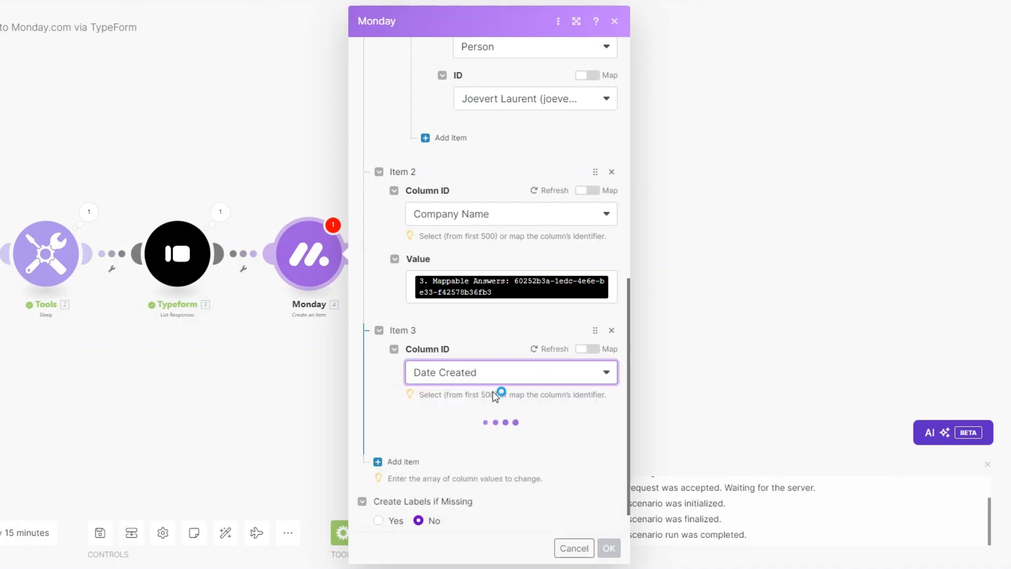
scroll(494, 392, down, 3)
click(483, 303)
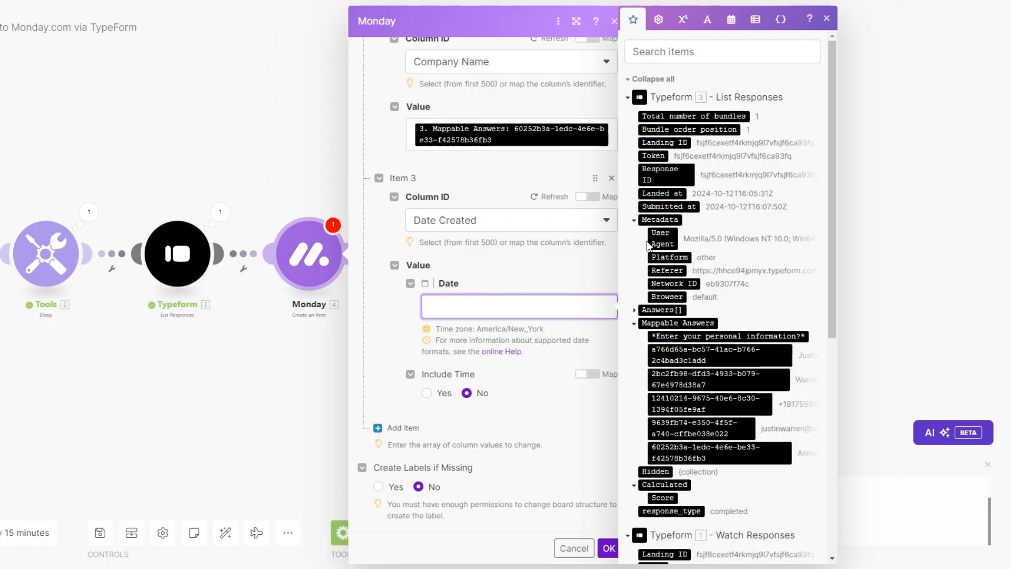
click(668, 206)
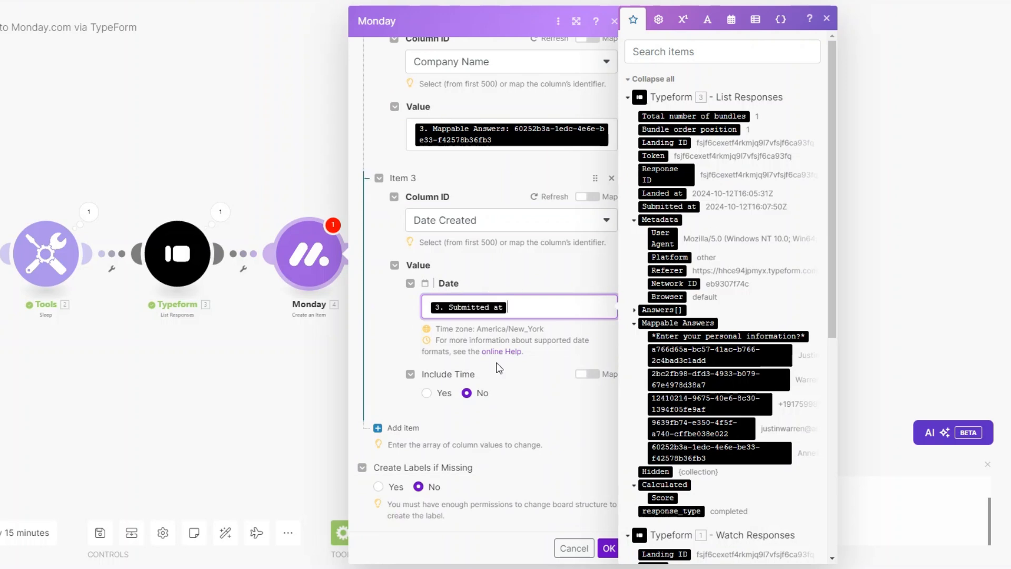
Add an Email column, mapping the 9639fb74 answer into both Email and Text.
click(400, 428)
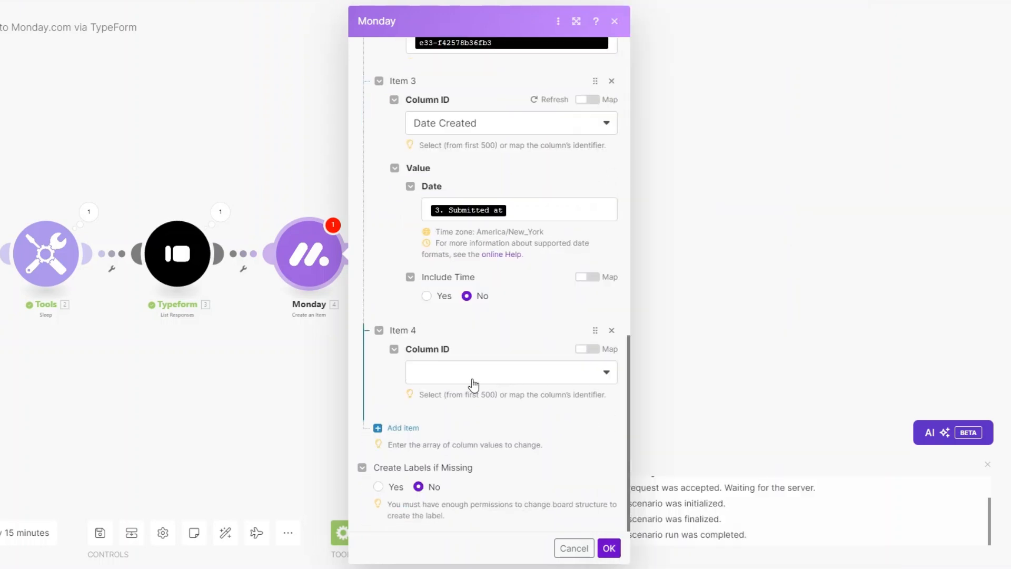
click(472, 380)
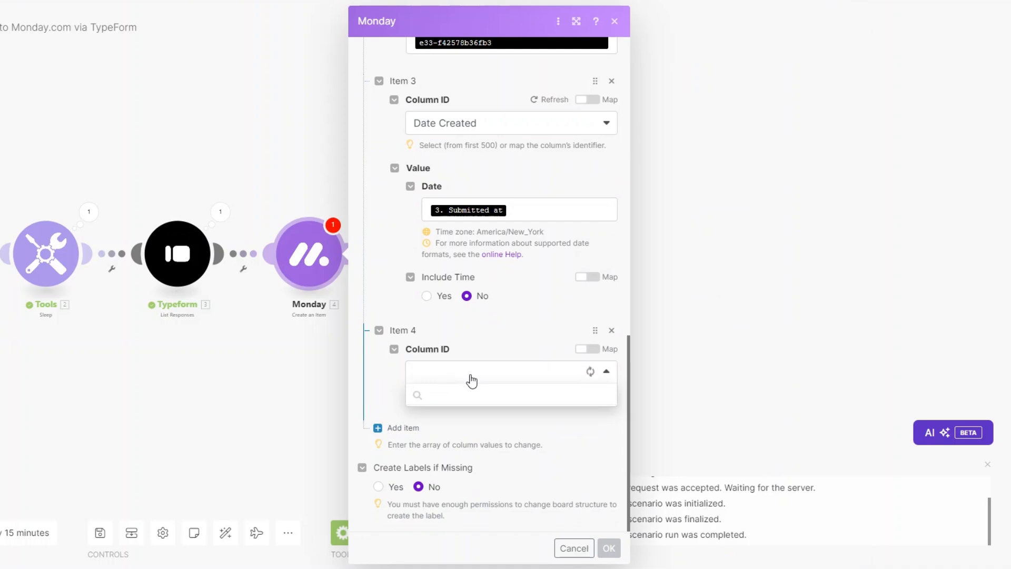
click(467, 459)
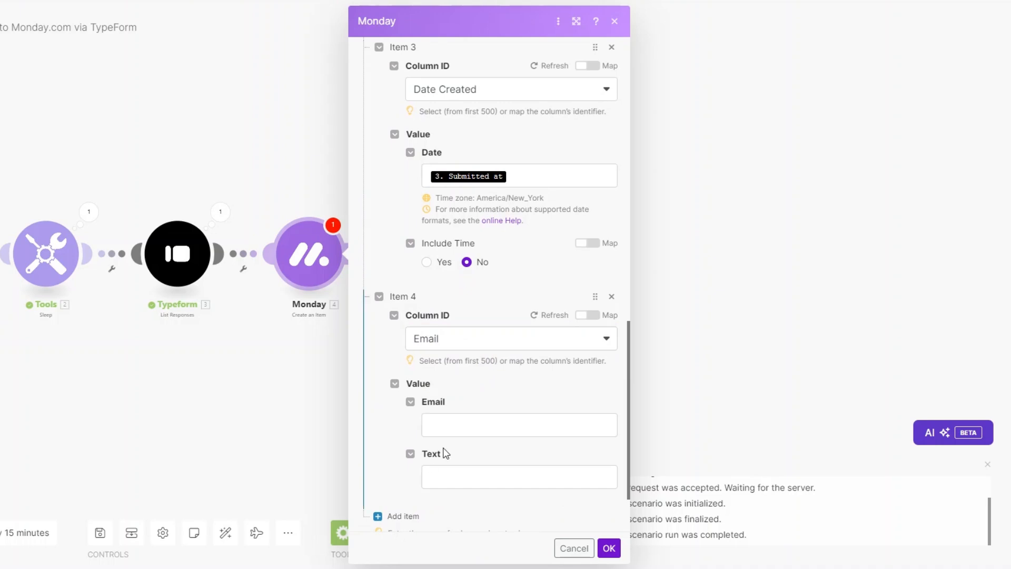
click(450, 426)
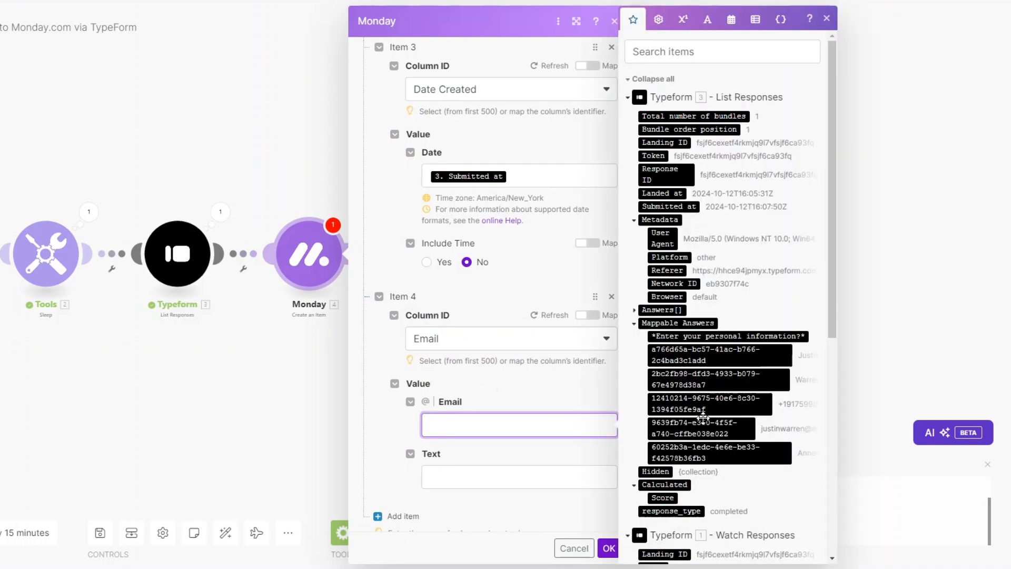
click(716, 424)
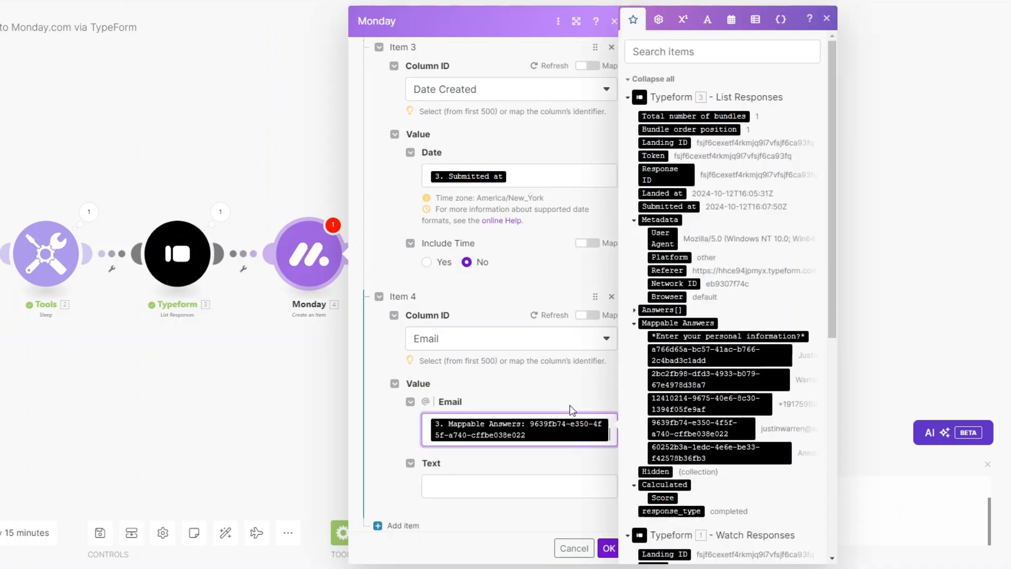
scroll(527, 401, down, 2)
click(495, 389)
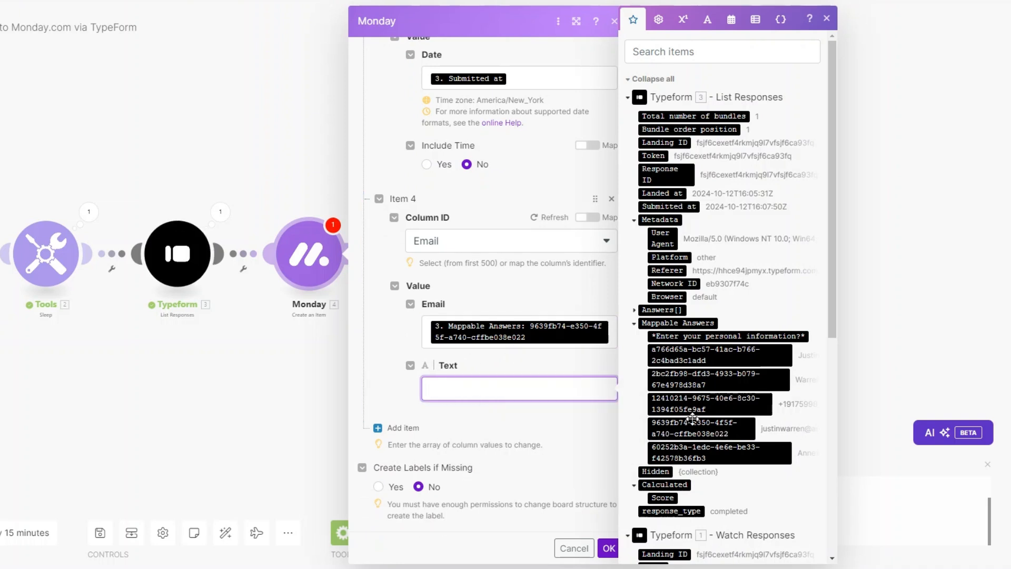
click(713, 427)
Add a First Name column value mapped from the a766d65a answer.
click(478, 421)
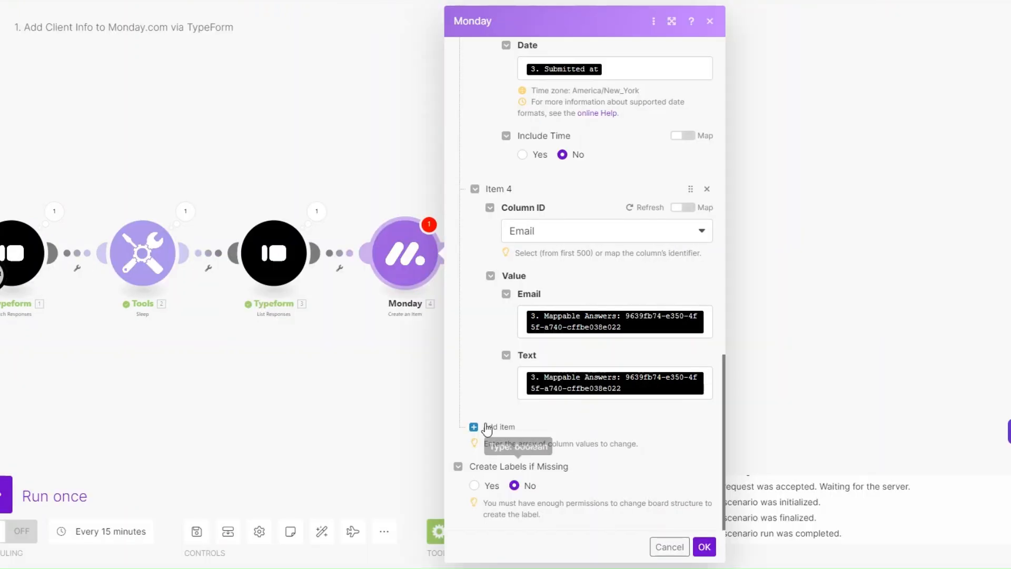
click(494, 425)
click(634, 344)
click(629, 357)
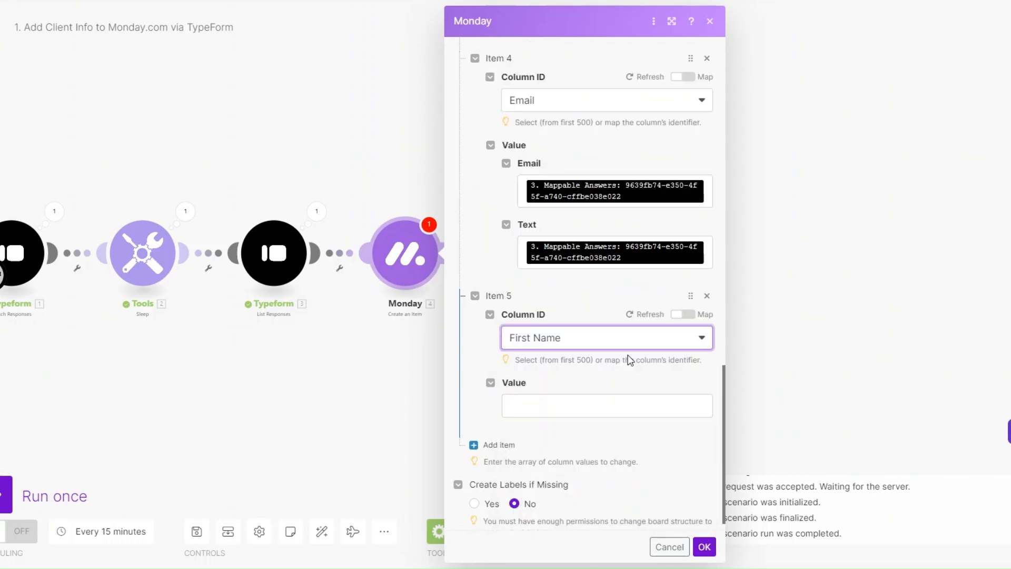
click(579, 406)
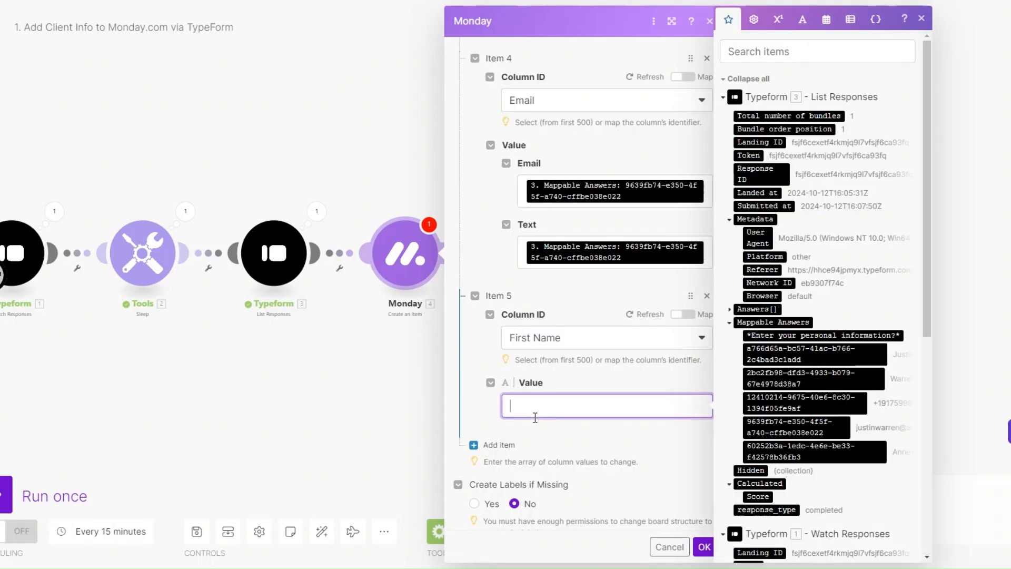
click(816, 354)
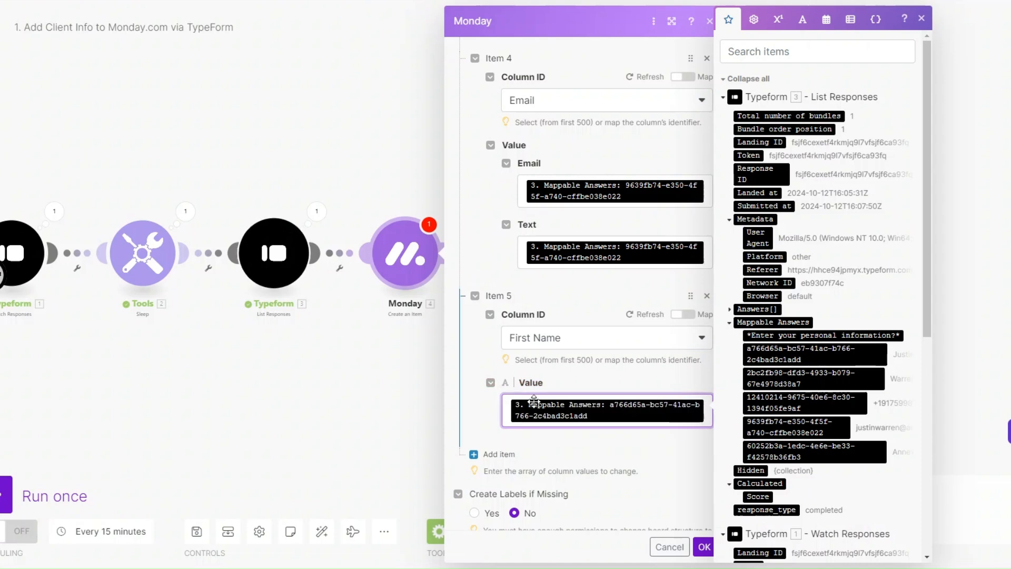
scroll(579, 411, down, 1)
Add a Last Name column value mapped from the 2bc2fb98 answer.
click(491, 425)
scroll(599, 407, down, 2)
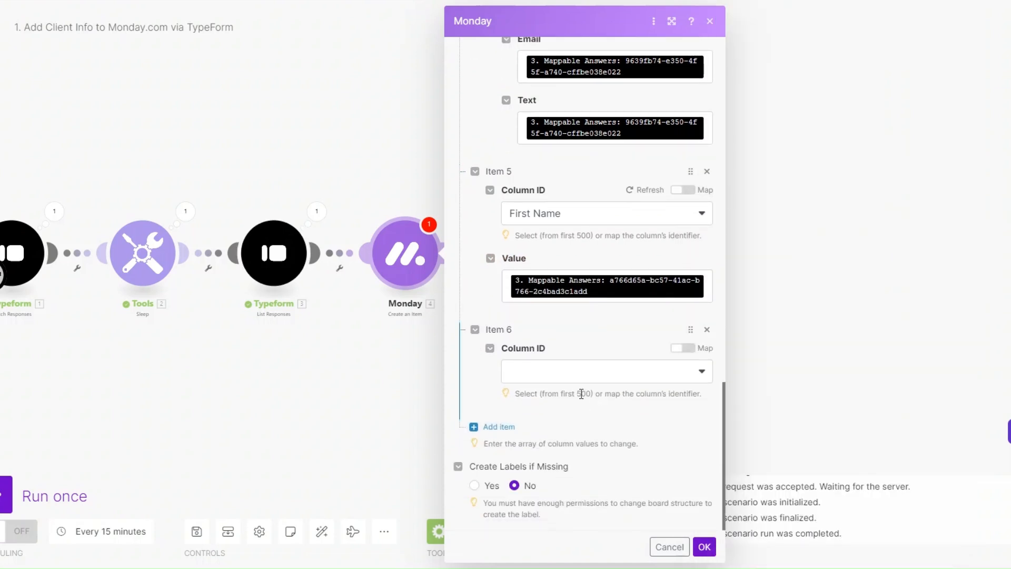
click(556, 375)
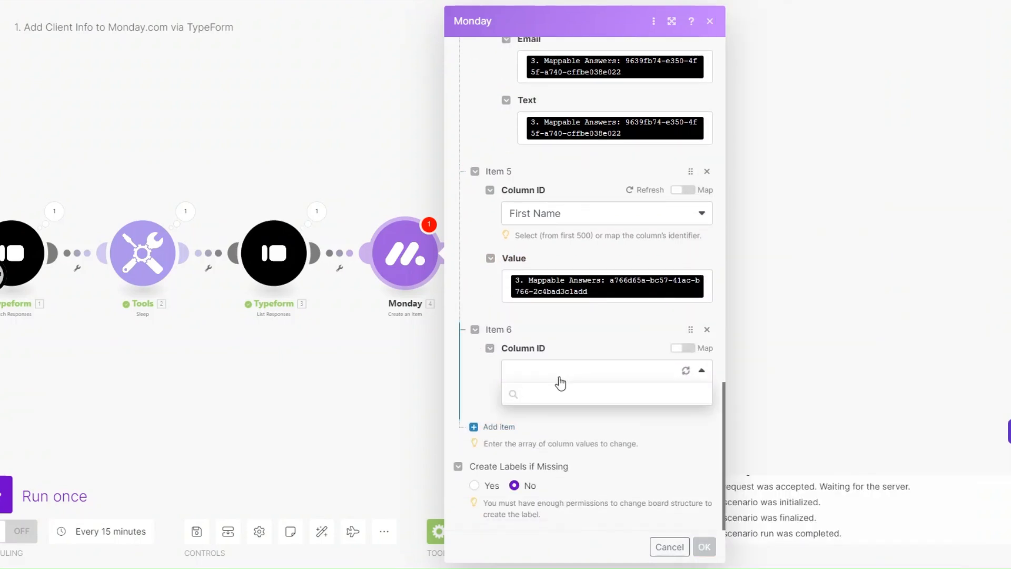
scroll(558, 393, down, 1)
click(550, 481)
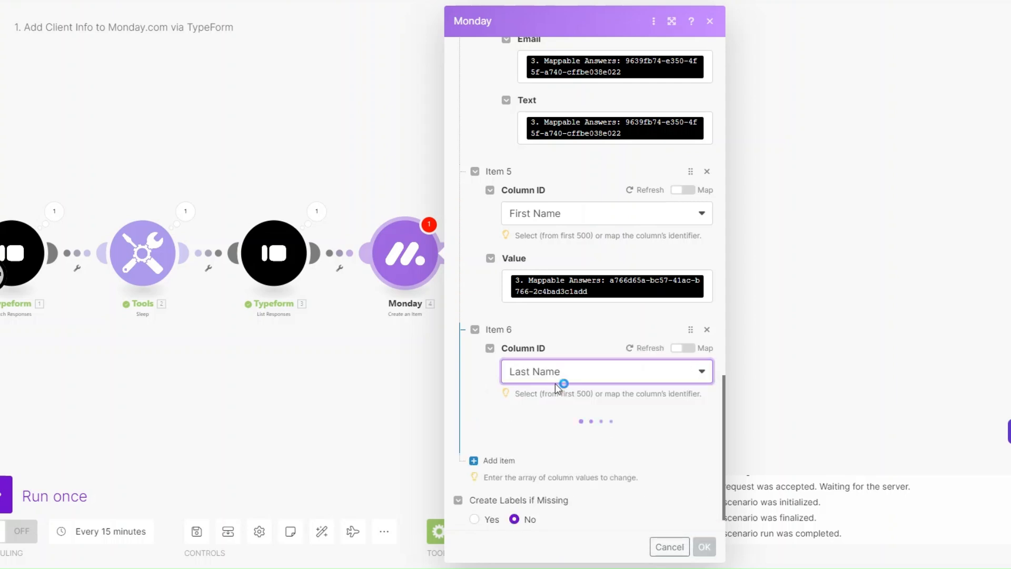
scroll(555, 371, down, 1)
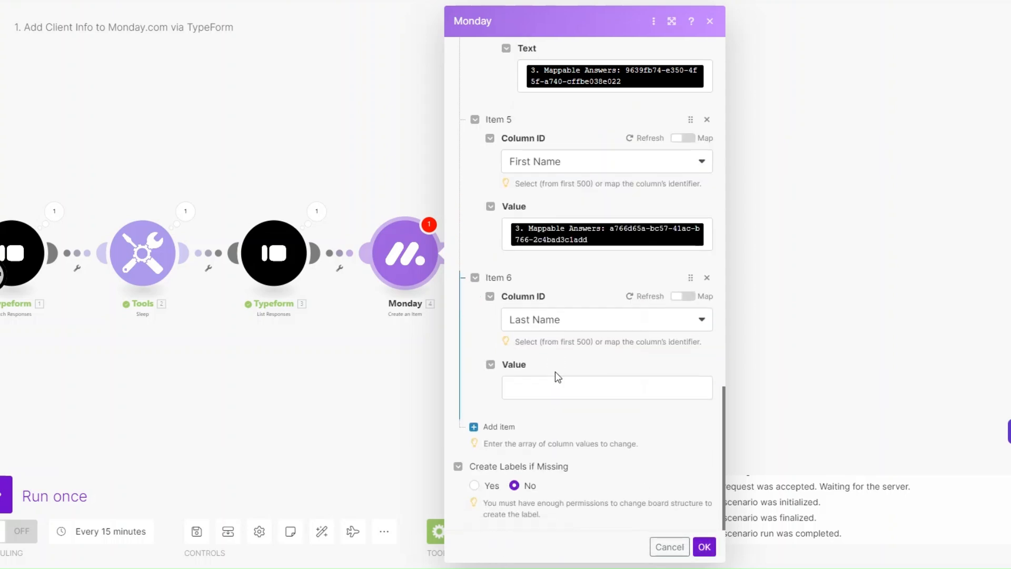
click(552, 390)
click(853, 378)
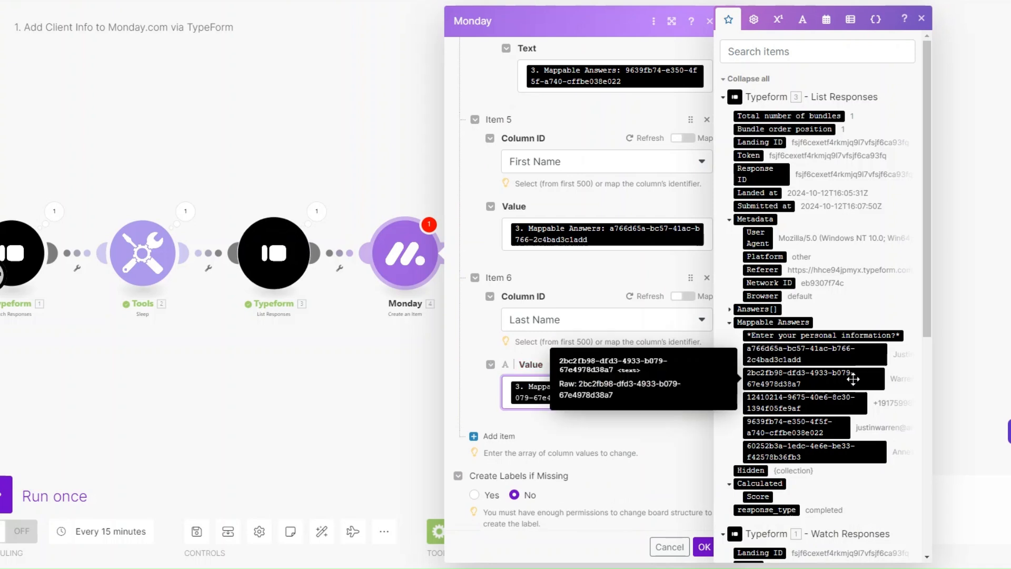
click(499, 435)
click(546, 372)
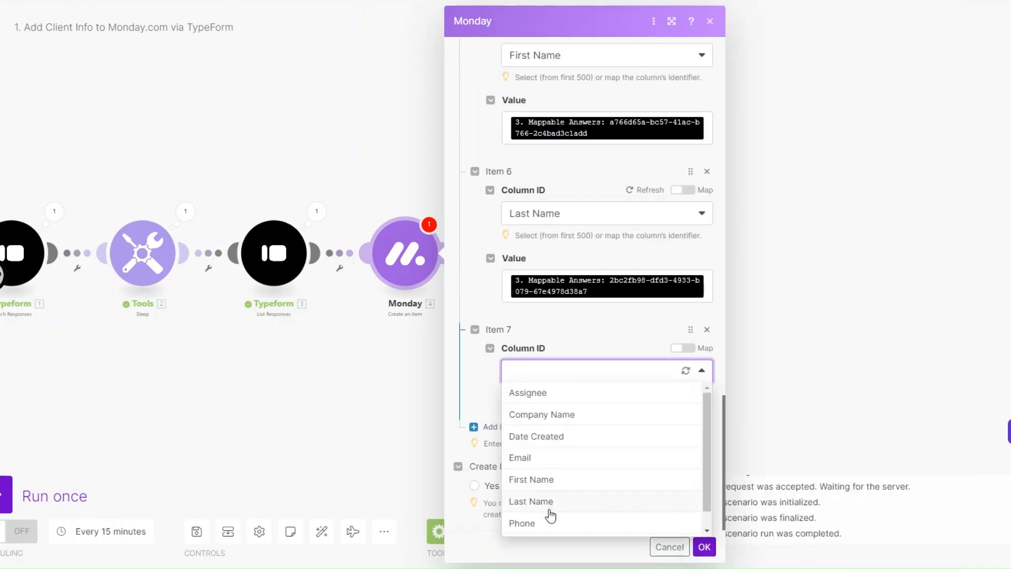
scroll(548, 511, down, 1)
Add a Phone column mapped from the 12410214 answer with country code US.
click(548, 504)
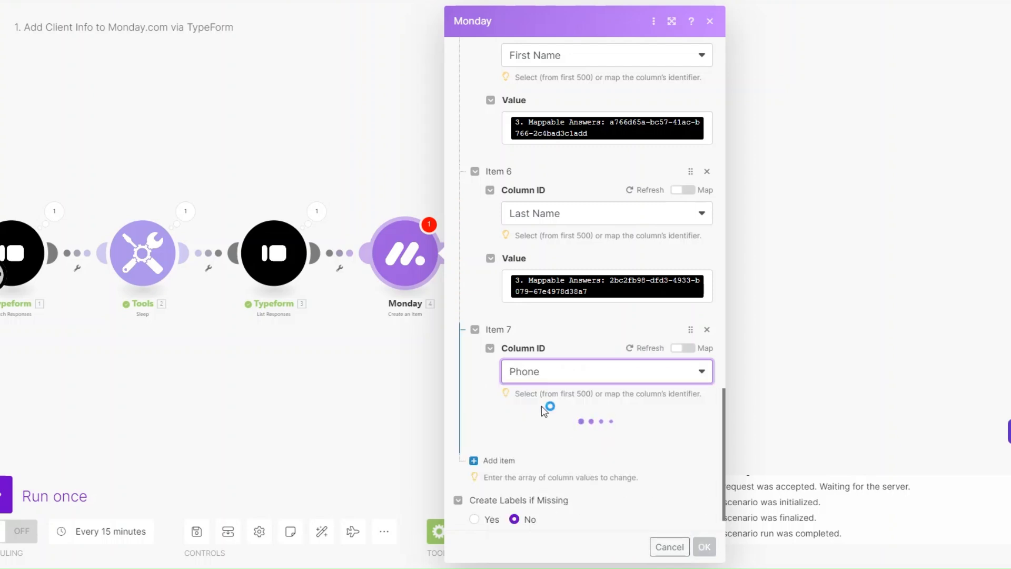
click(541, 457)
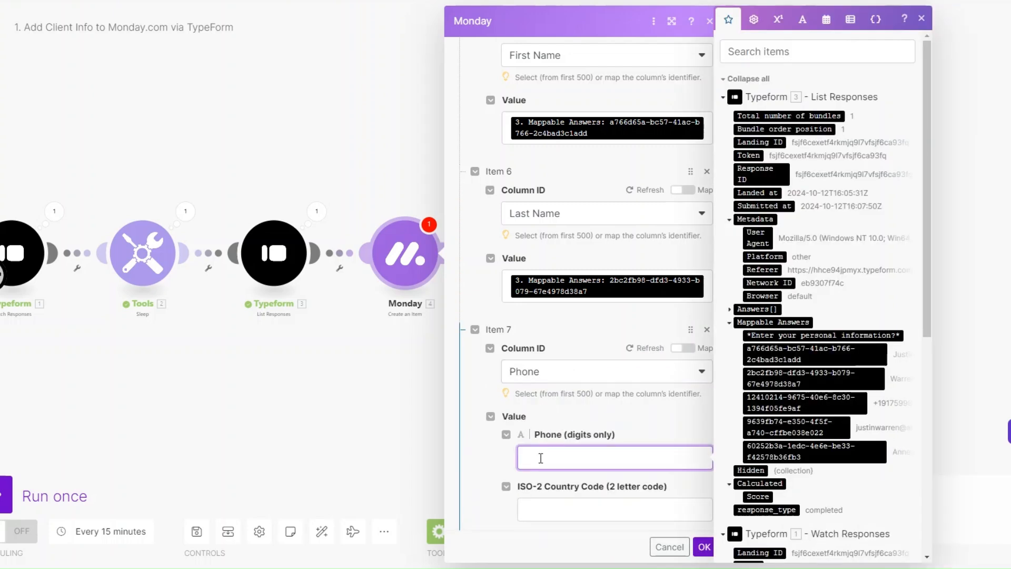
drag(805, 402, 624, 456)
scroll(624, 427, down, 2)
click(603, 384)
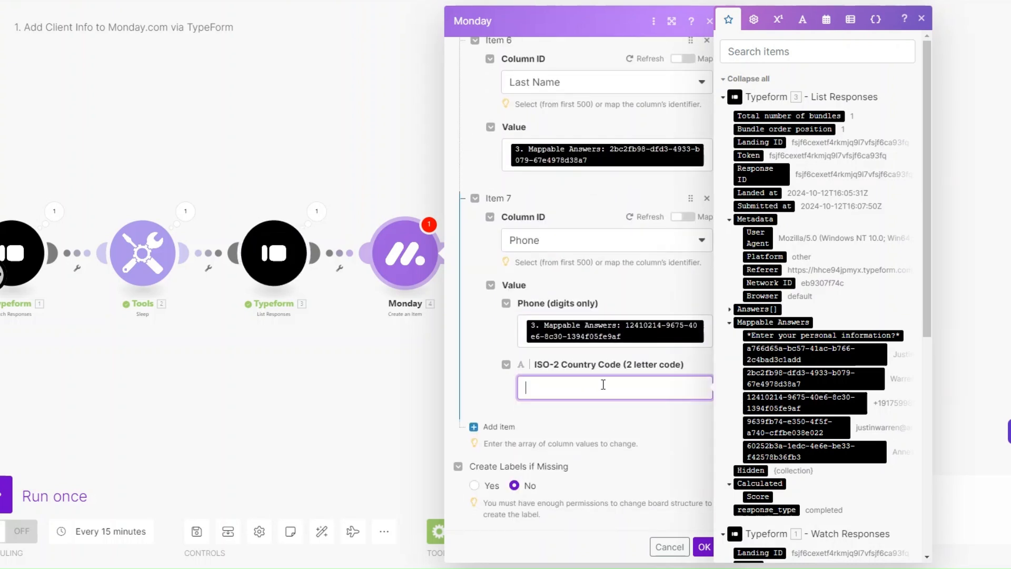
text(US)
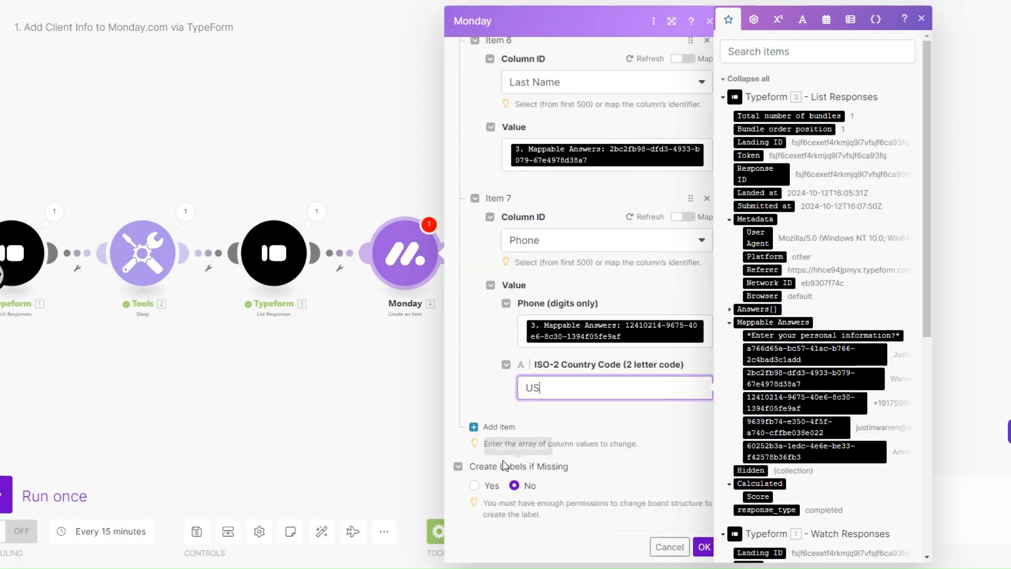
Add a Status column set by label to INTAKE and save the Monday module.
click(494, 428)
click(577, 468)
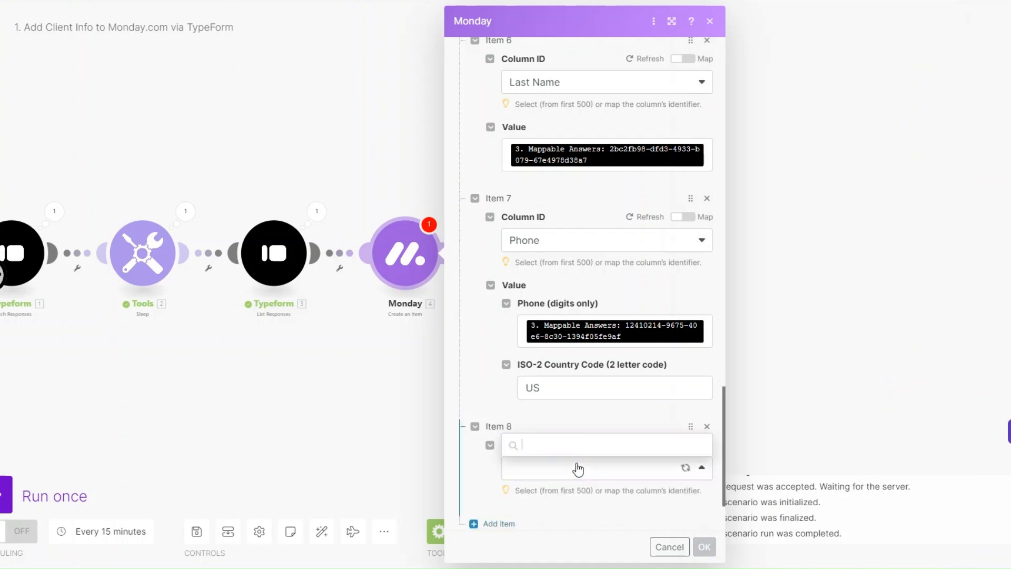
scroll(575, 465, down, 2)
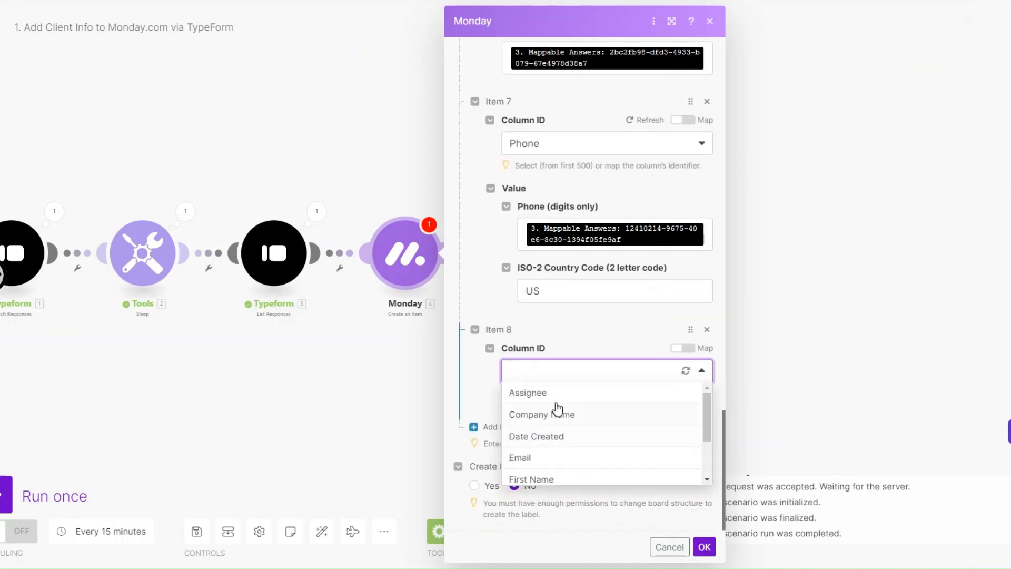
scroll(558, 422, down, 2)
click(556, 476)
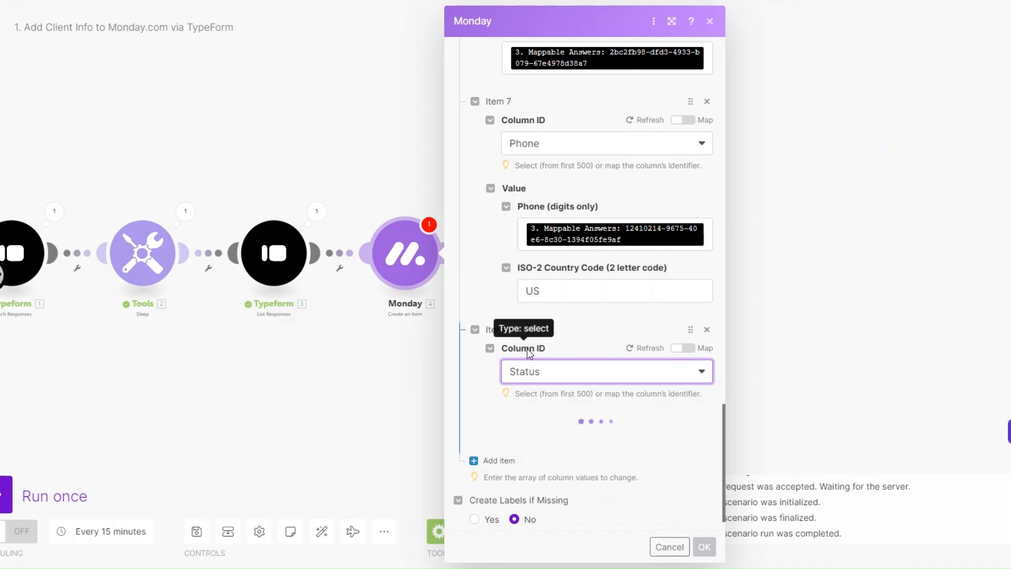
click(575, 459)
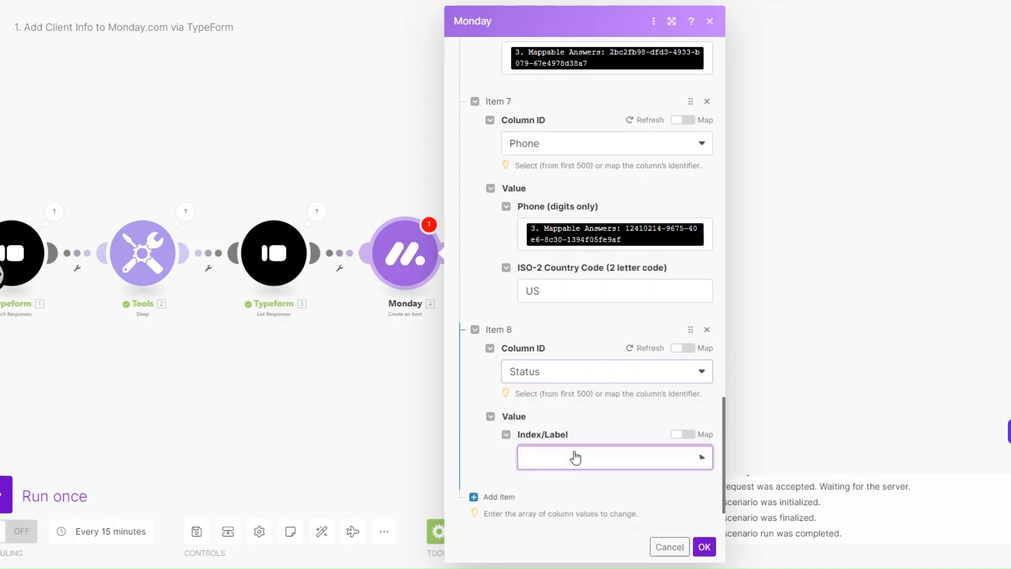
click(574, 474)
scroll(574, 389, down, 2)
click(573, 388)
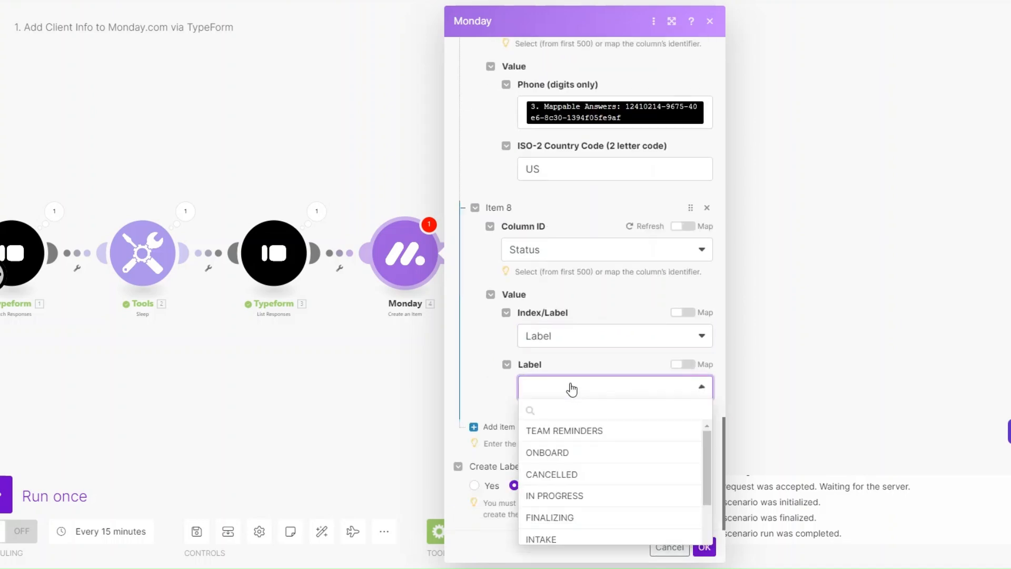
click(573, 546)
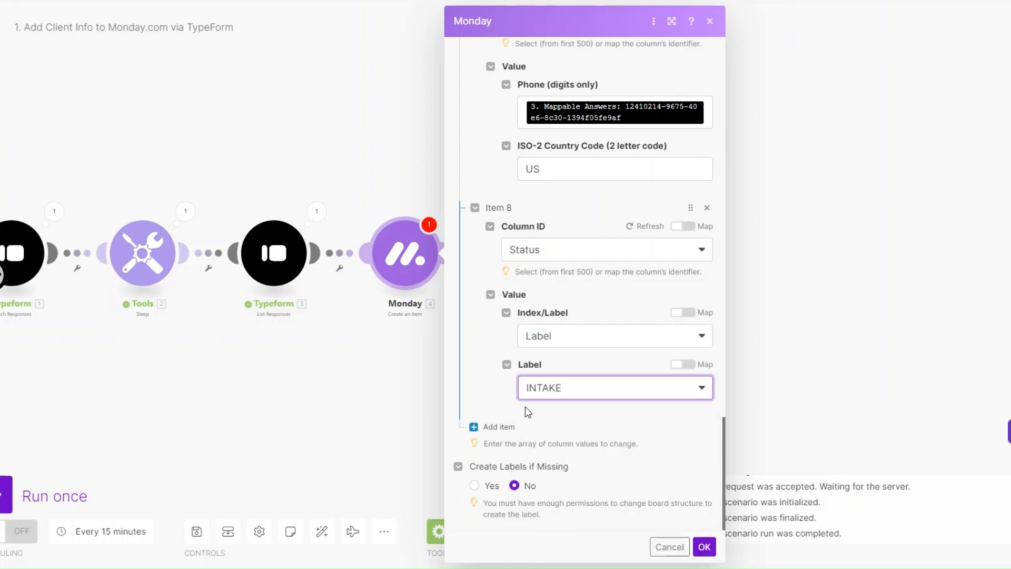
click(704, 546)
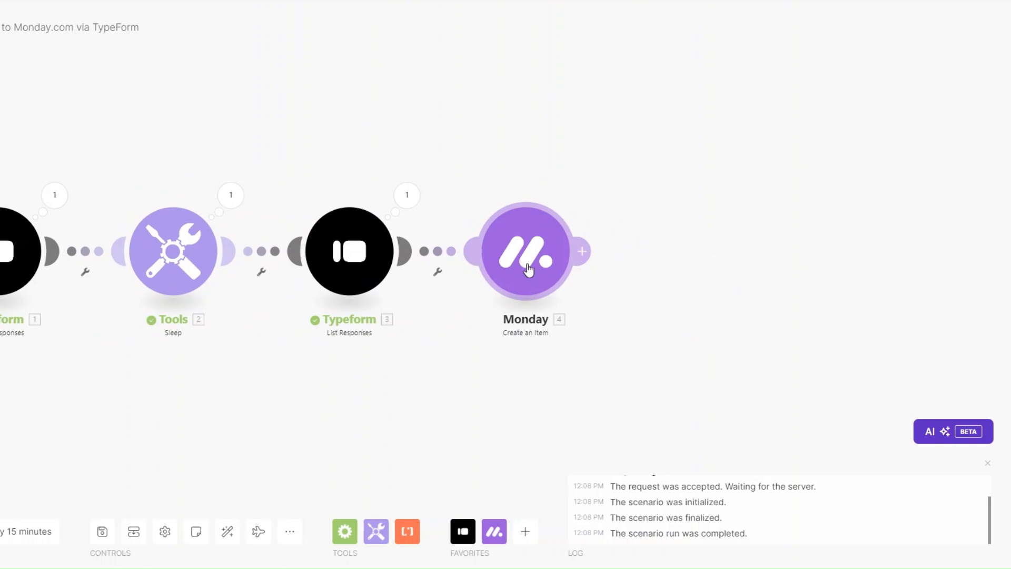
Add an Email 'Send an Email' module after Monday, mapping the Typeform email answer as recipient.
click(581, 251)
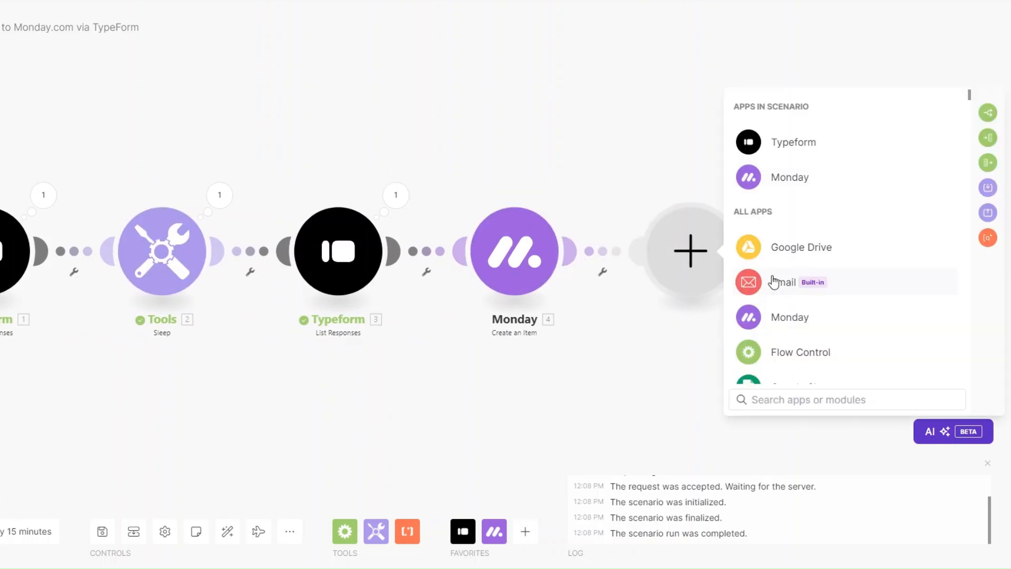
click(773, 281)
scroll(784, 282, down, 2)
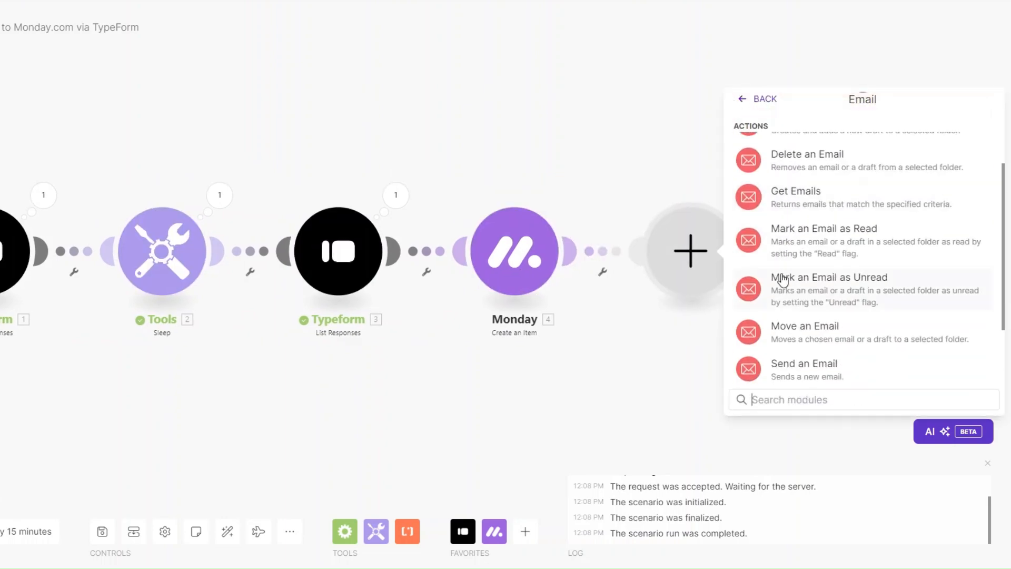
click(792, 378)
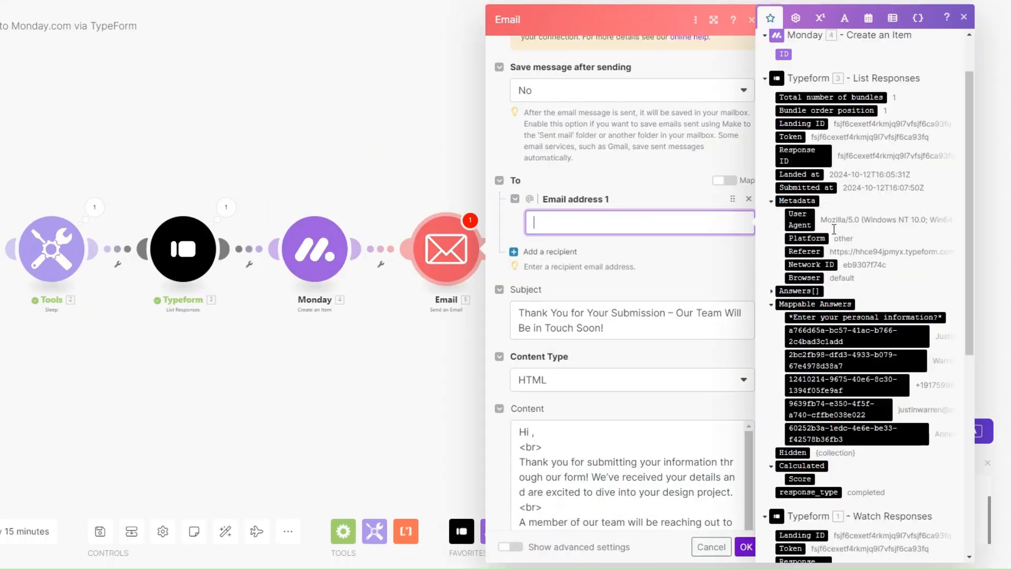
scroll(834, 229, down, 3)
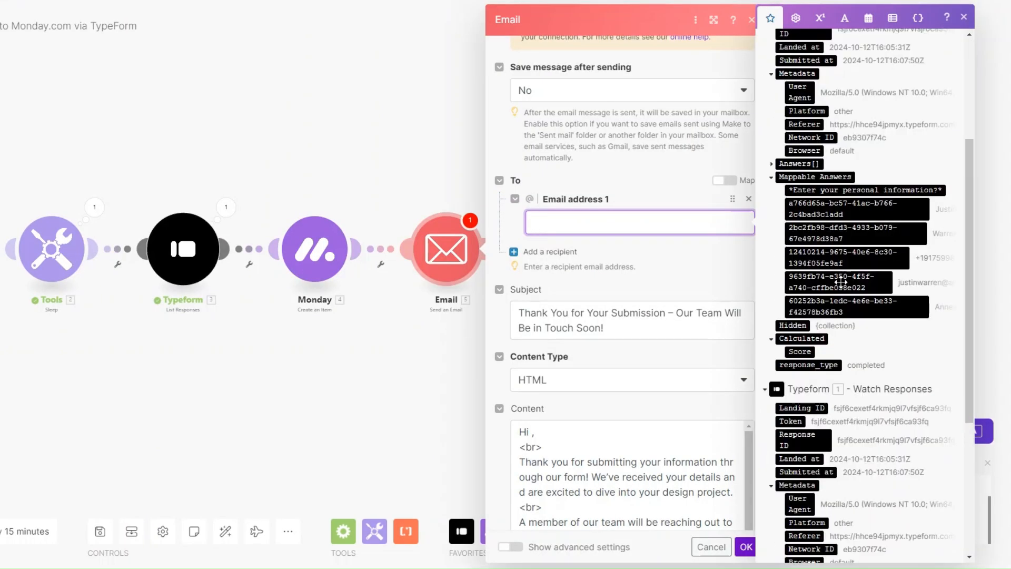
drag(841, 282, 677, 224)
scroll(677, 230, down, 3)
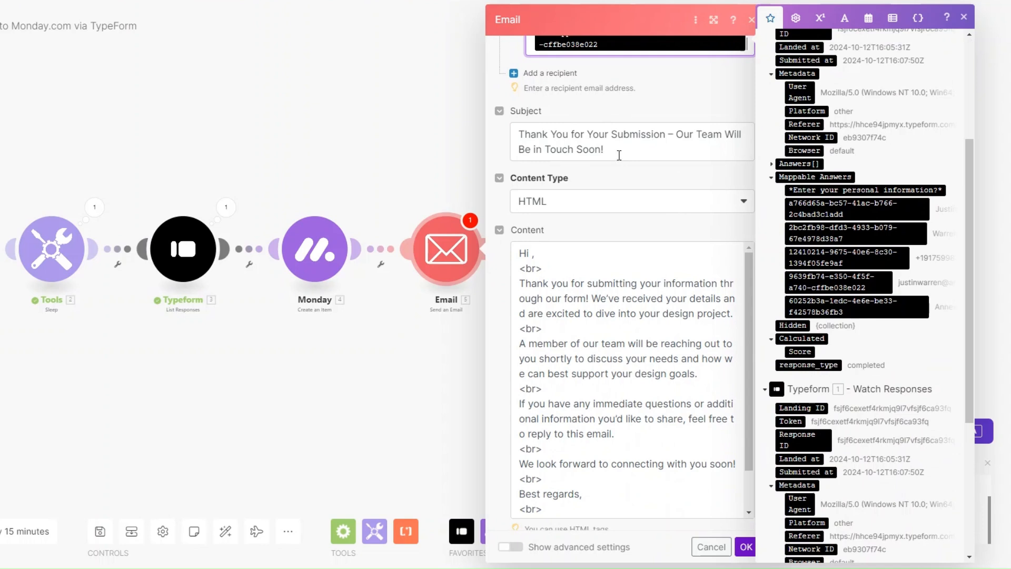
scroll(619, 155, down, 1)
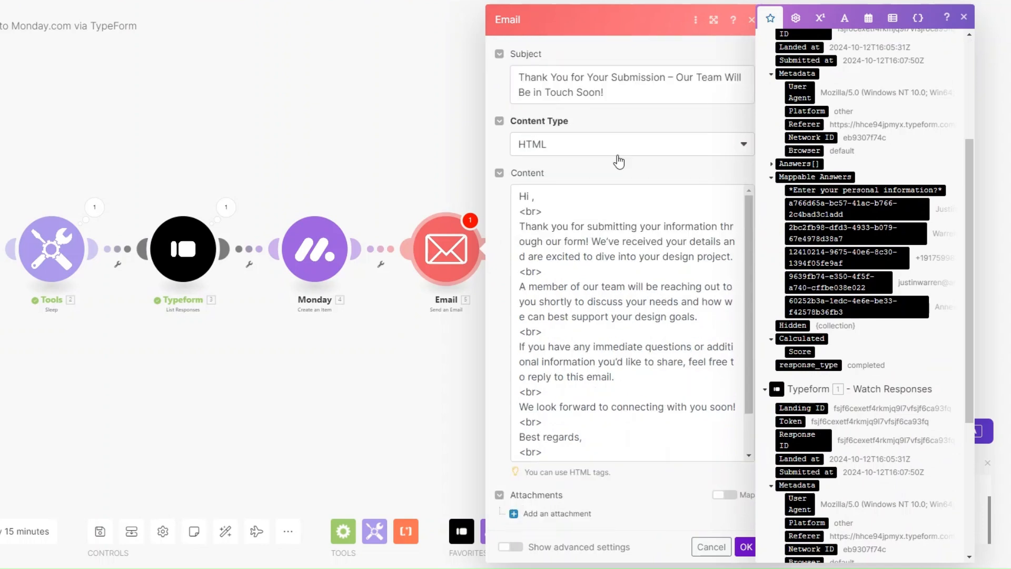
Insert a comma and the respondent's name answer after 'Hi' in the email content, then save.
click(534, 196)
text(,)
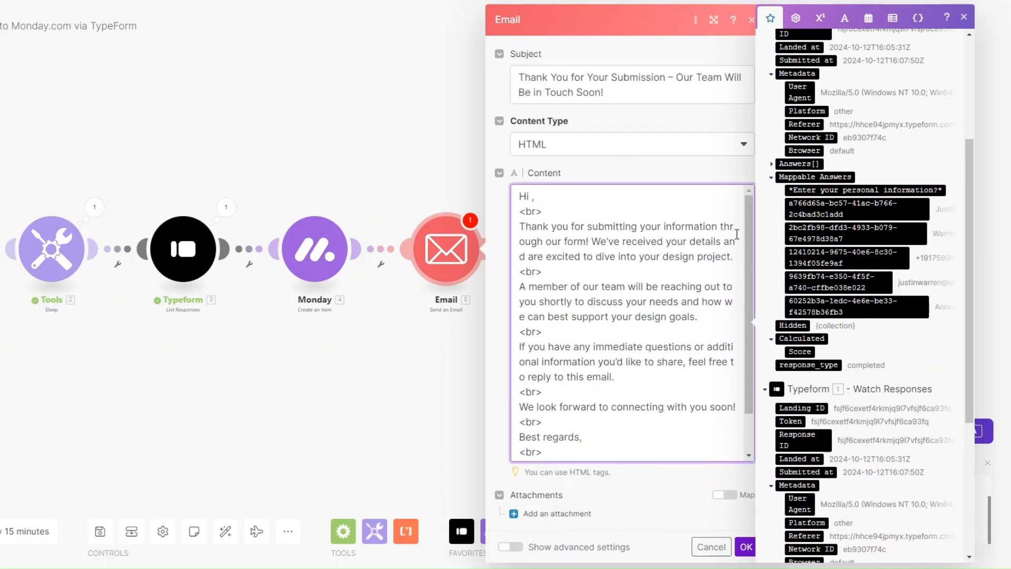
click(849, 206)
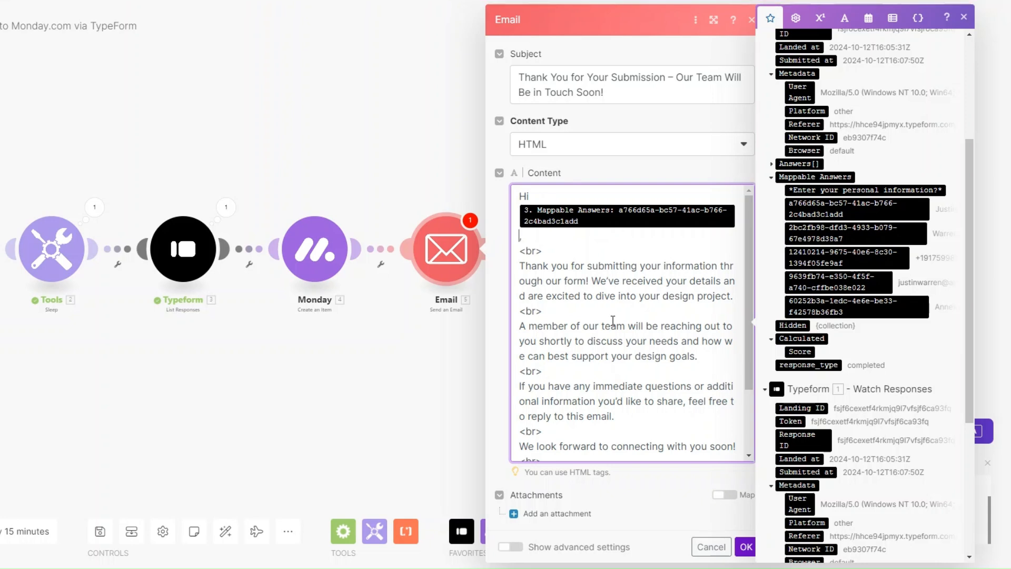
scroll(613, 320, down, 2)
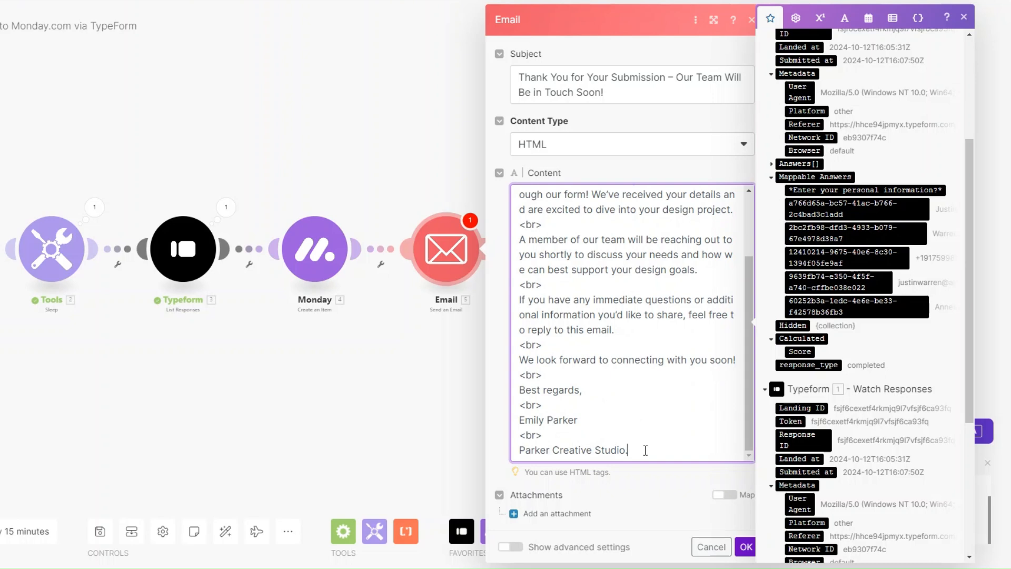
scroll(660, 434, up, 2)
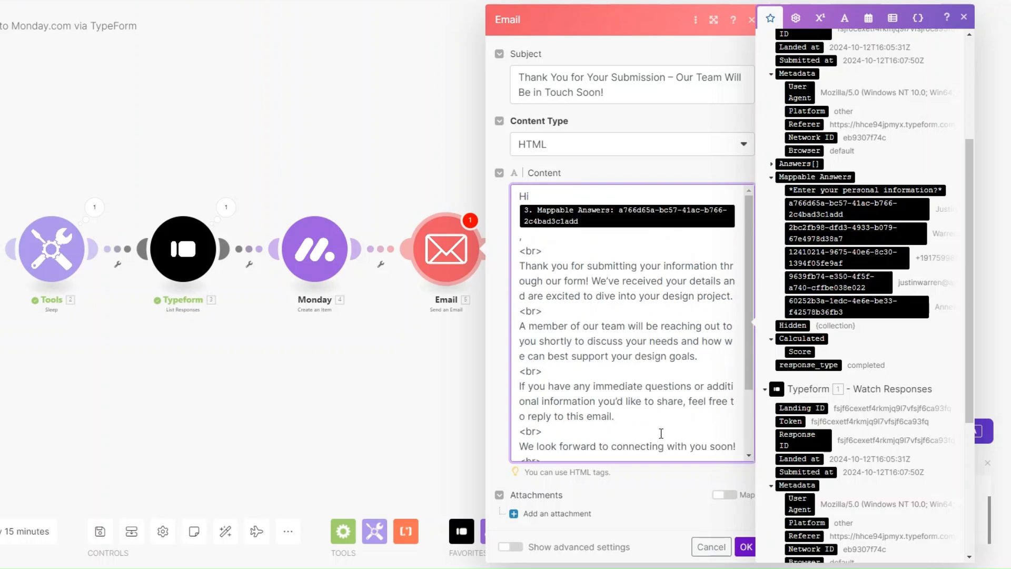
scroll(647, 422, down, 2)
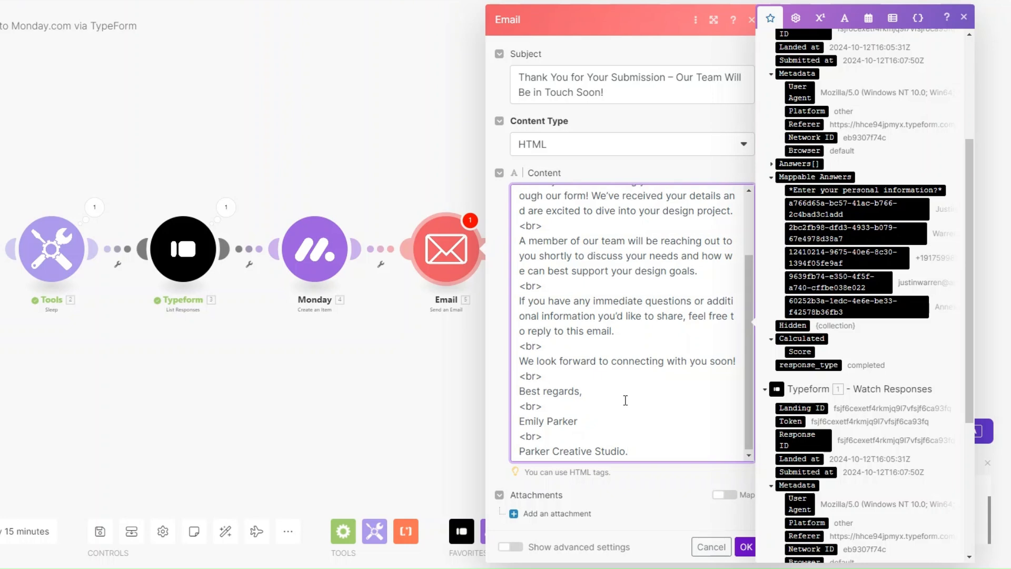
scroll(626, 403, up, 2)
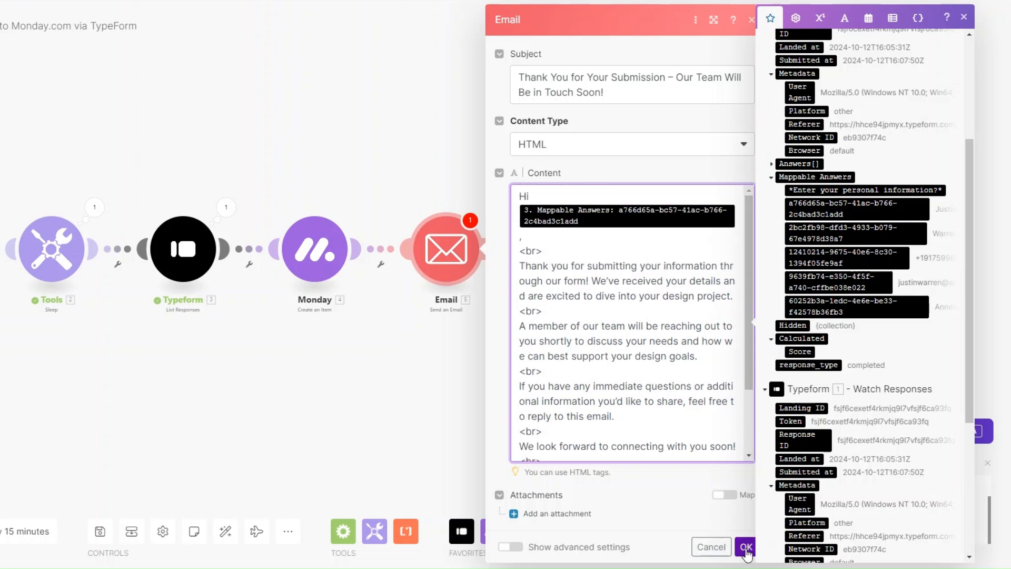
click(747, 548)
Rename the fifth module, Email Send an Email, to 'Confirmation Email'.
drag(350, 400, 470, 412)
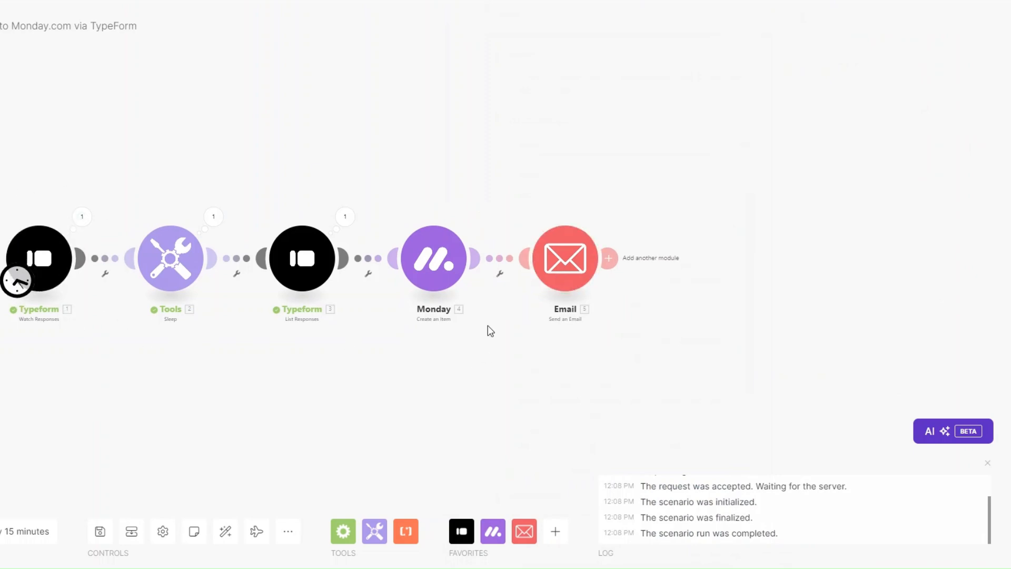
right_click(557, 257)
click(617, 339)
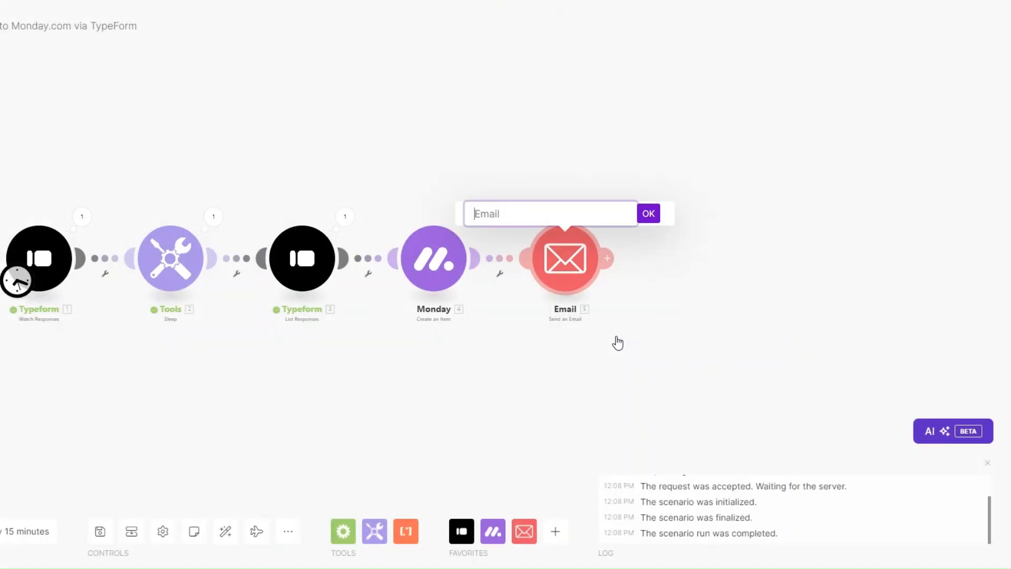
text(Confirmation Email)
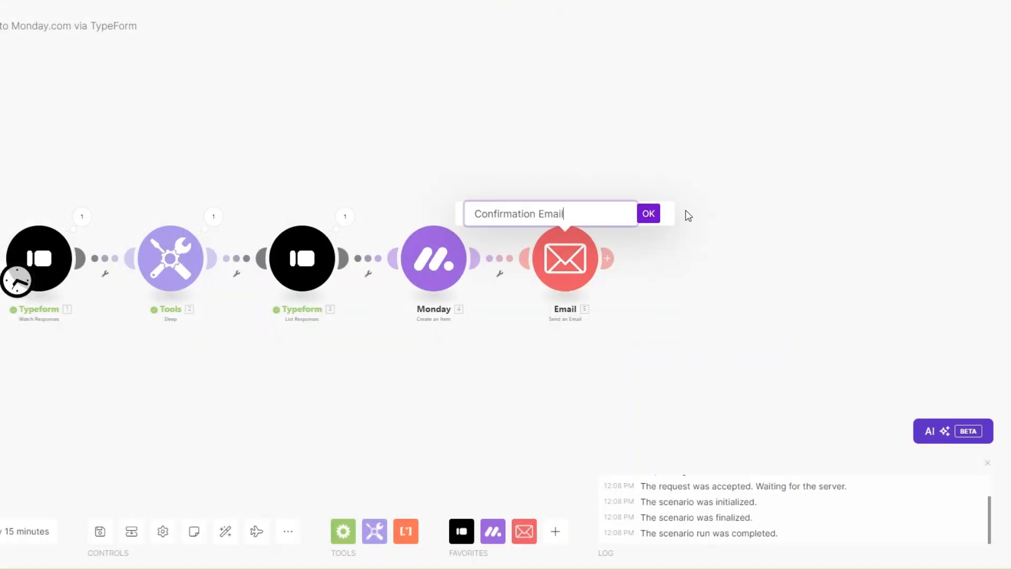
click(649, 213)
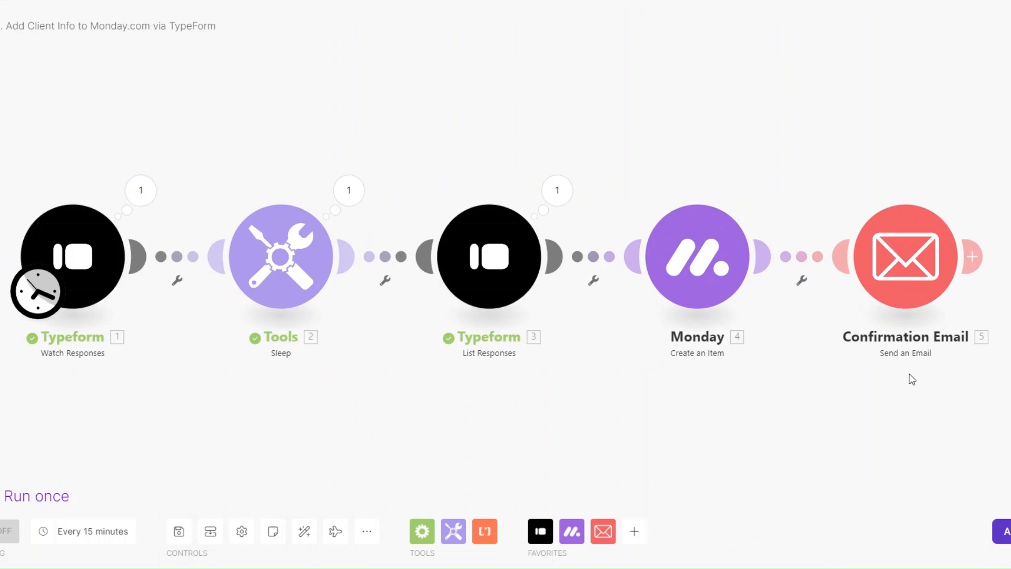
Set the Typeform Watch Responses trigger to start from the most recent response.
right_click(90, 245)
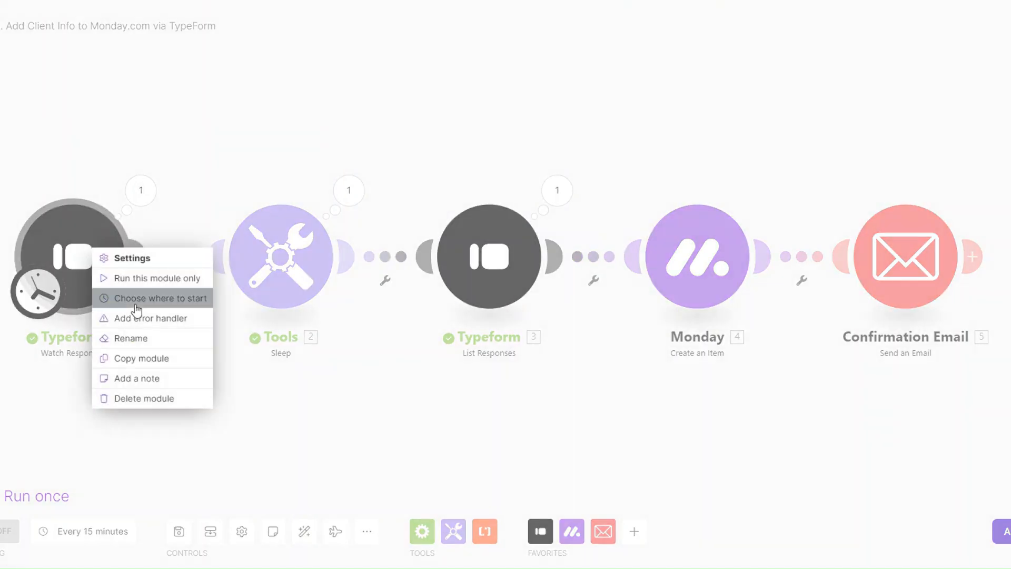
click(136, 299)
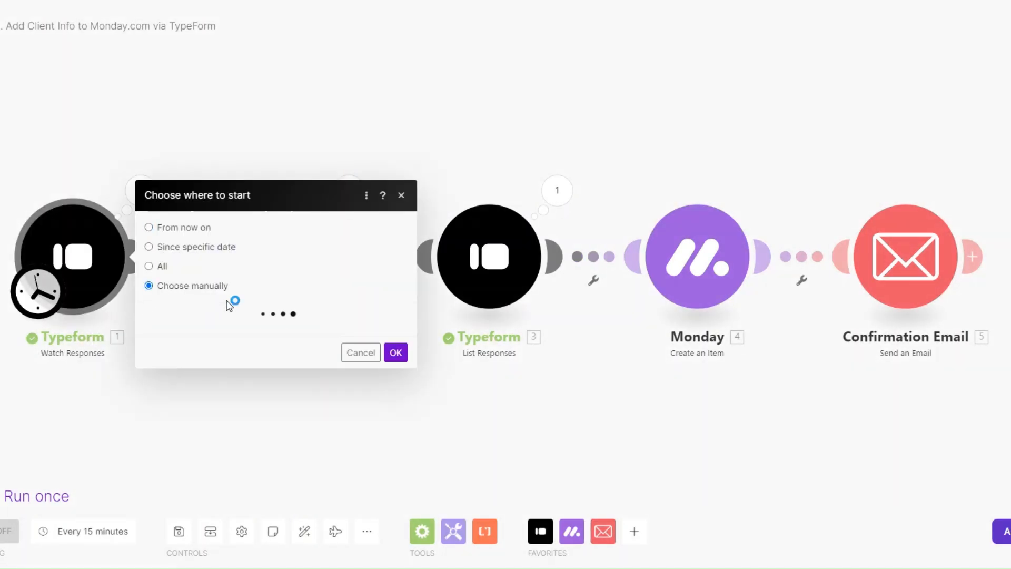
click(248, 287)
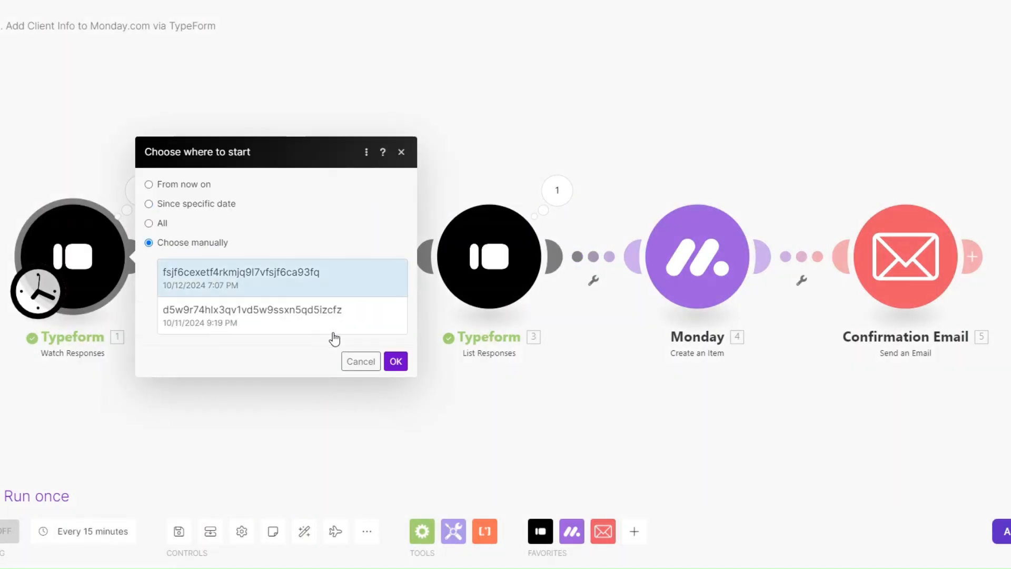
click(395, 362)
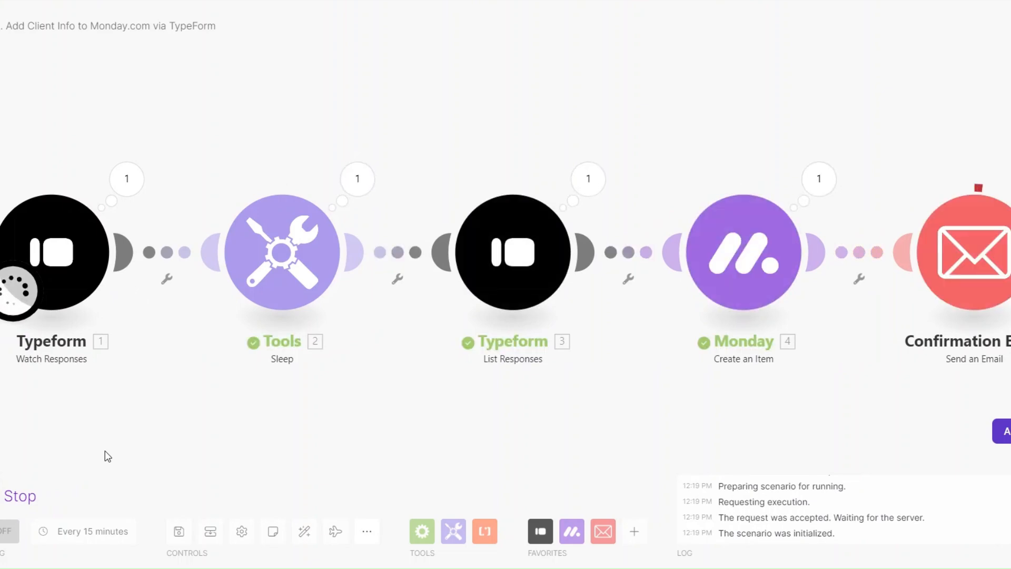
scroll(105, 449, down, 1)
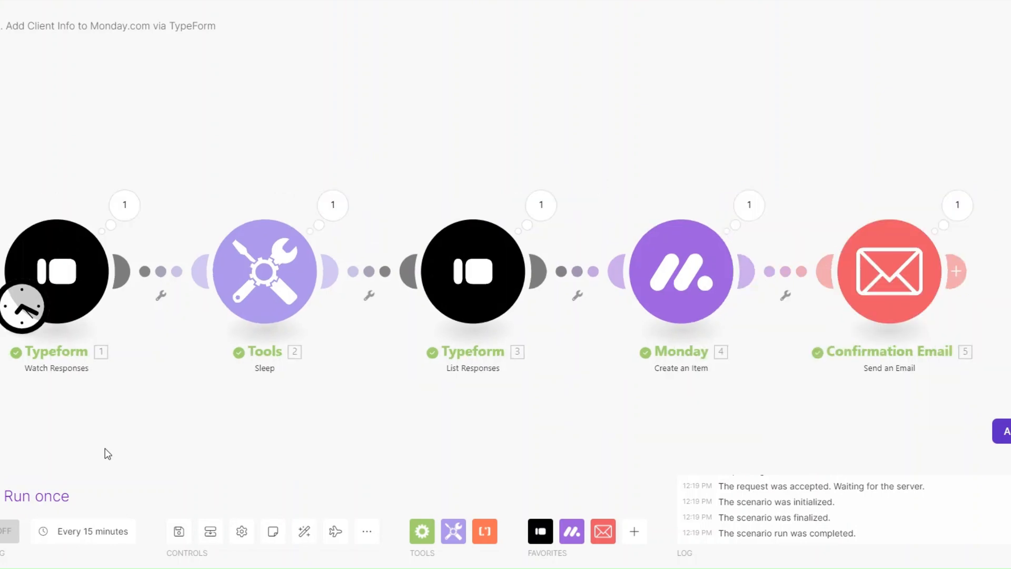
drag(105, 445, 97, 412)
click(116, 178)
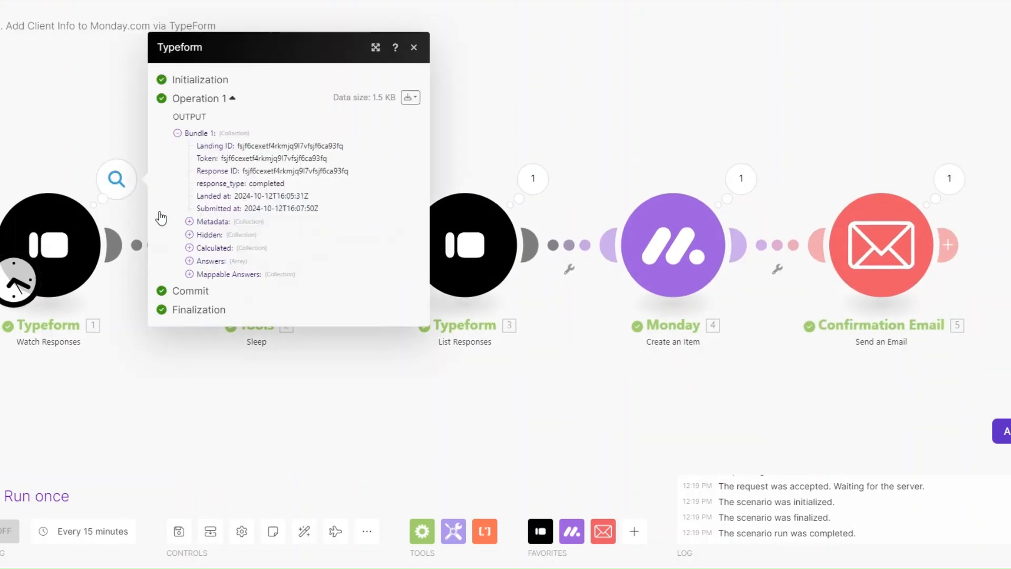
click(192, 275)
drag(337, 259, 398, 331)
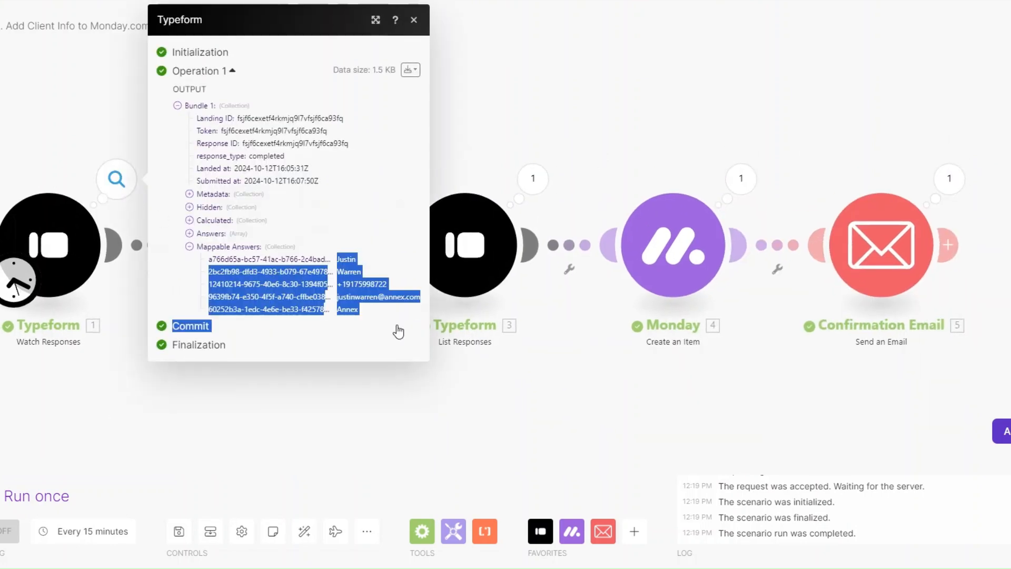
click(411, 418)
click(533, 192)
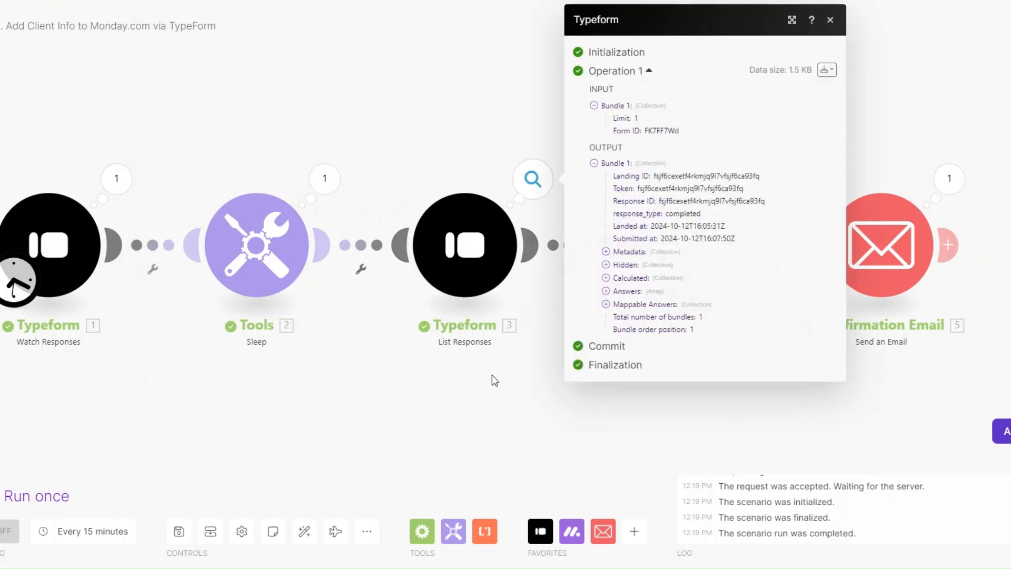
click(492, 376)
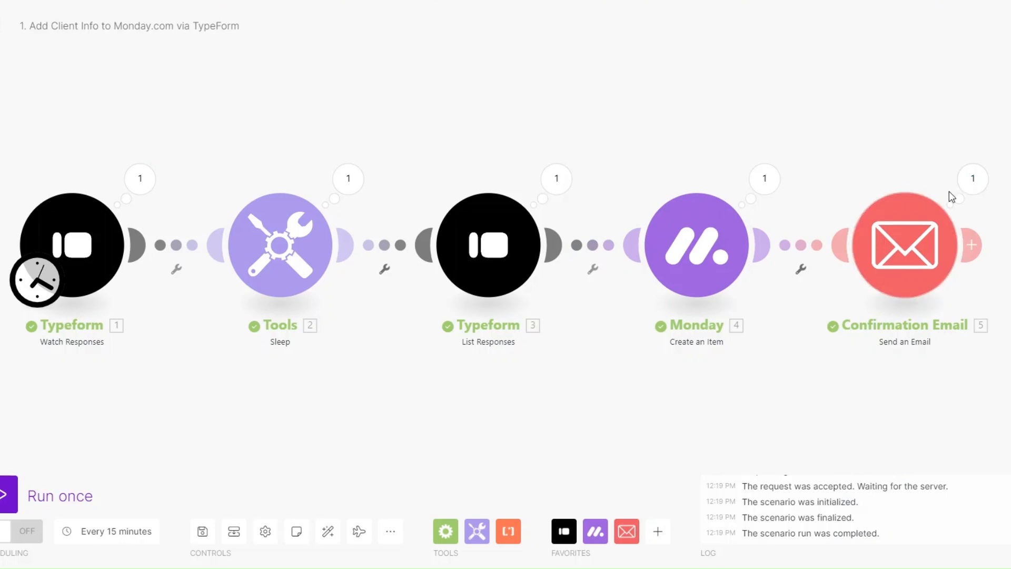
click(973, 179)
Review the sent email's subject line and full body content in the run output.
drag(738, 221, 795, 240)
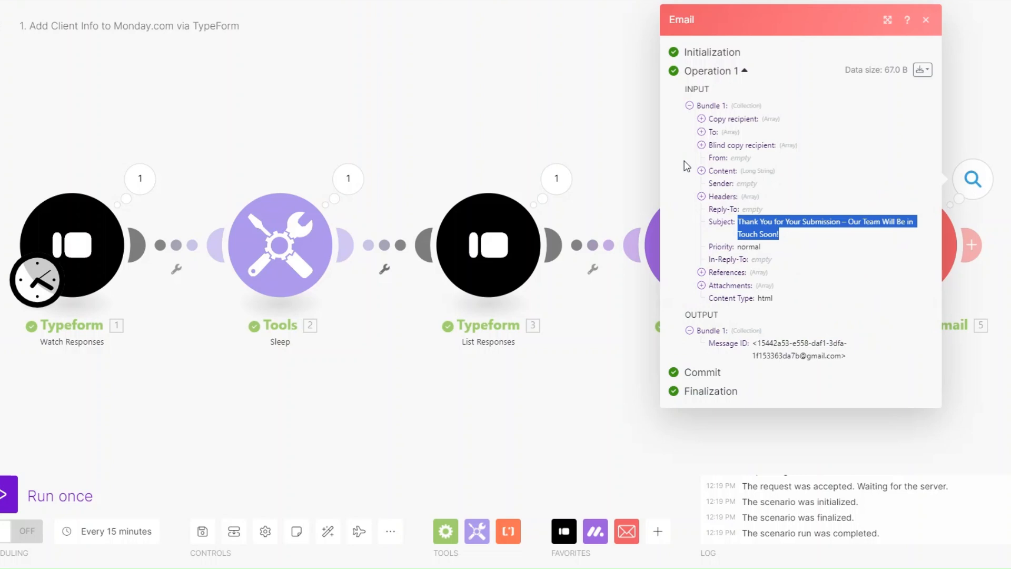
click(701, 170)
drag(710, 188, 776, 422)
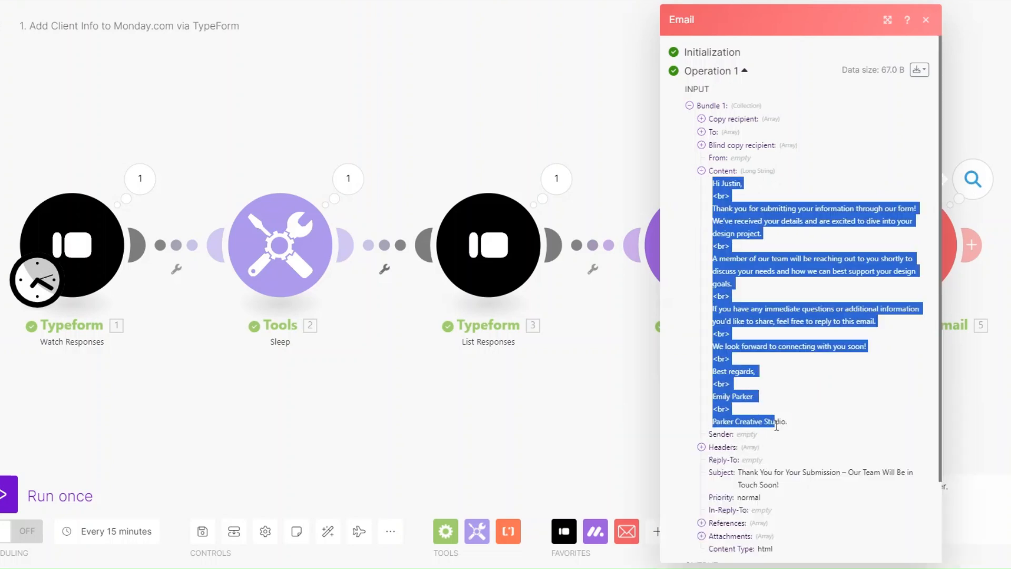
click(793, 383)
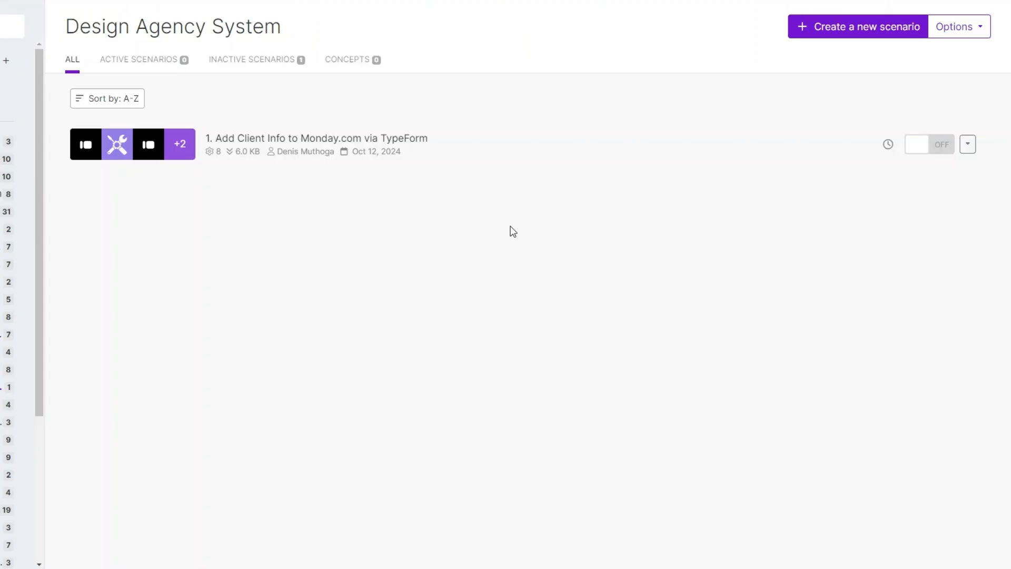
Create a new scenario, then inspect the status choices on a Design Clients row.
click(842, 27)
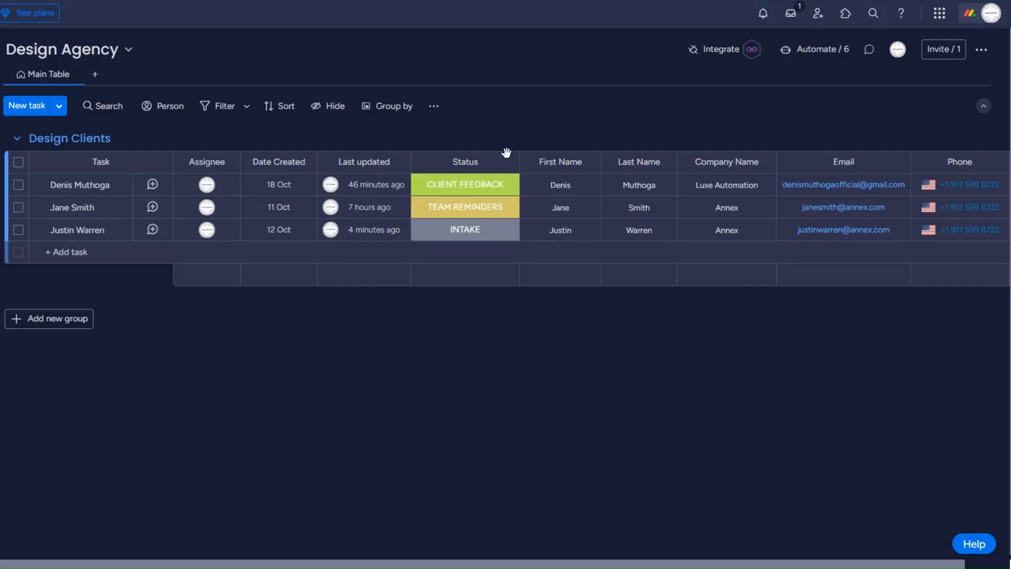
click(464, 187)
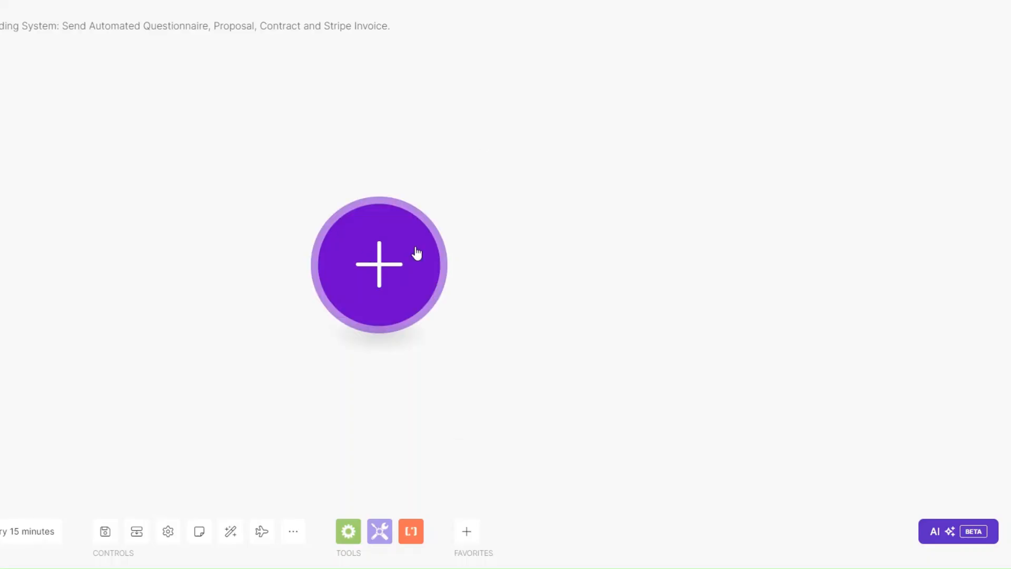
Add a Webhooks Custom webhook module as the scenario's first trigger.
click(417, 253)
scroll(514, 263, down, 3)
click(514, 251)
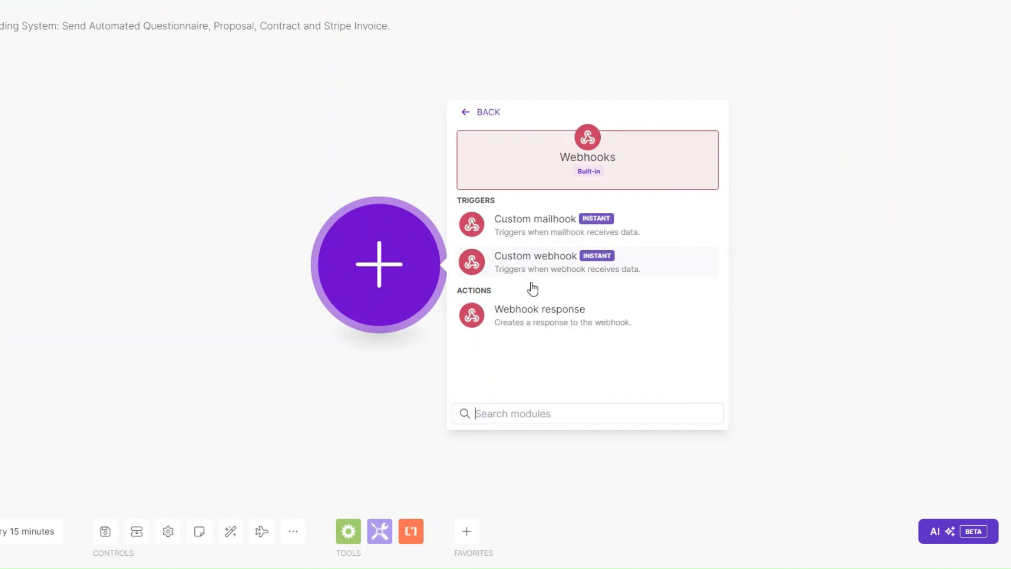
click(532, 266)
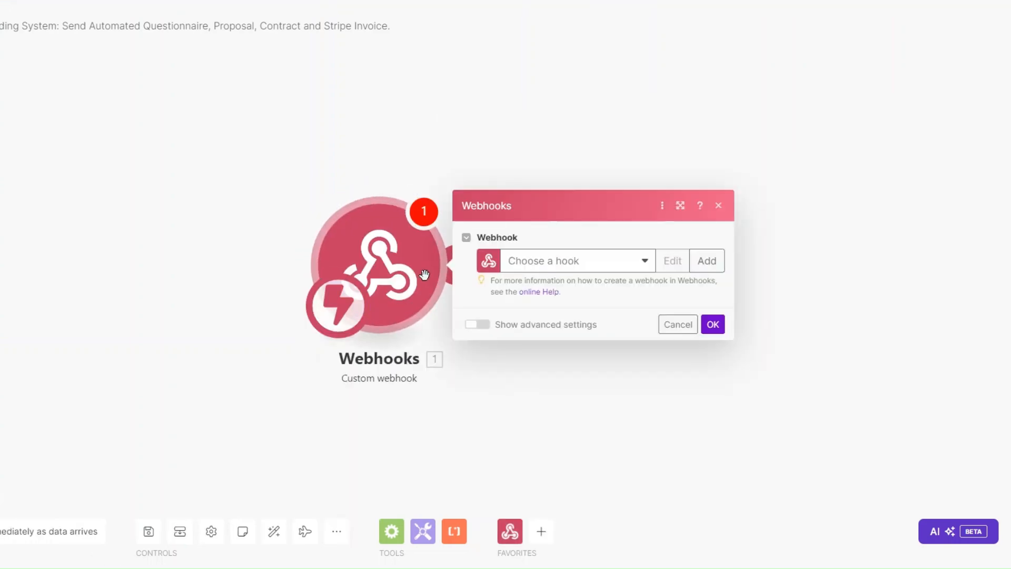
Create a new hook named 'Client Onboarding webhook', save it, and copy its address.
click(467, 253)
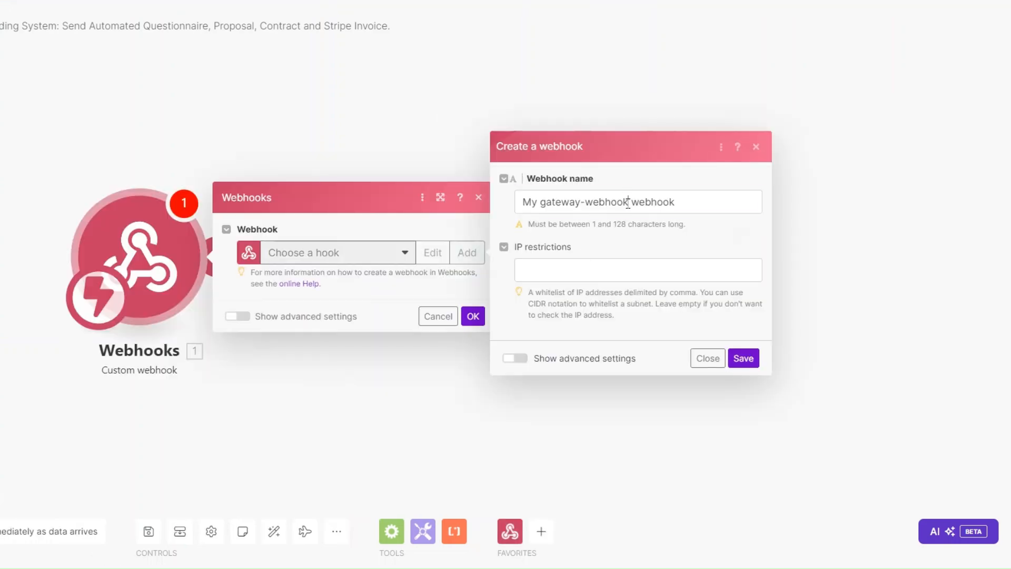
drag(628, 202, 518, 203)
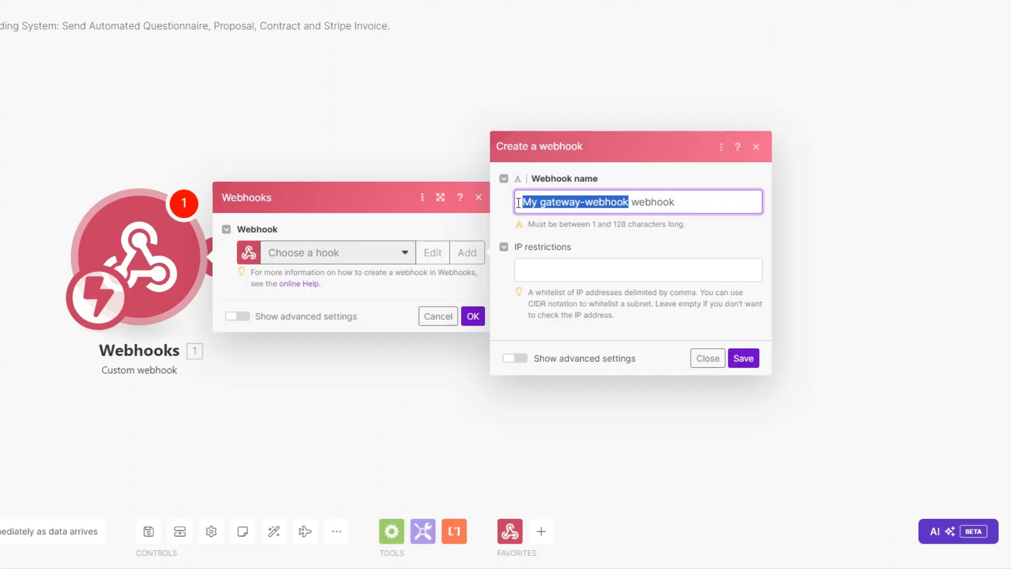
text(Client Onboarding)
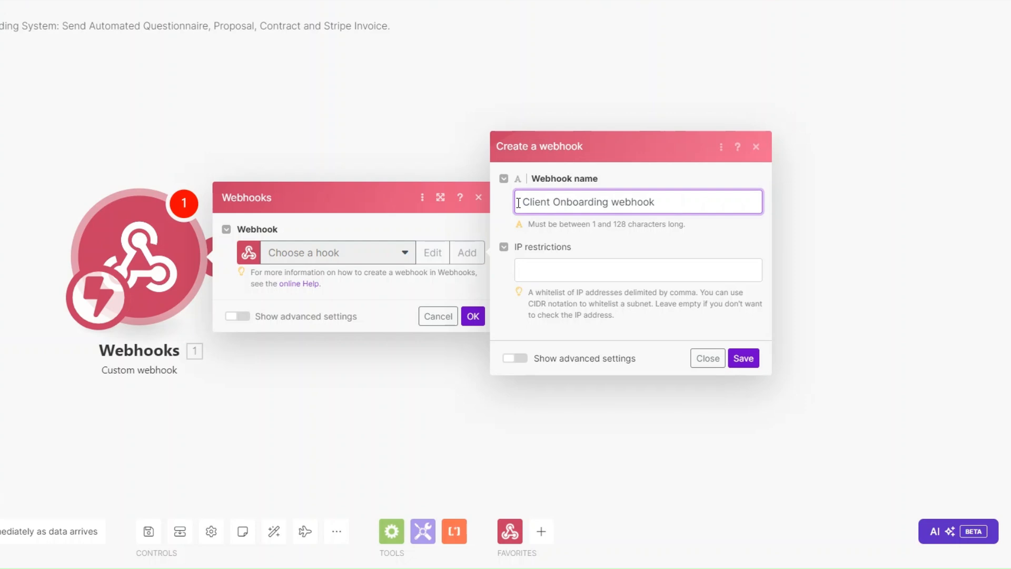
click(743, 358)
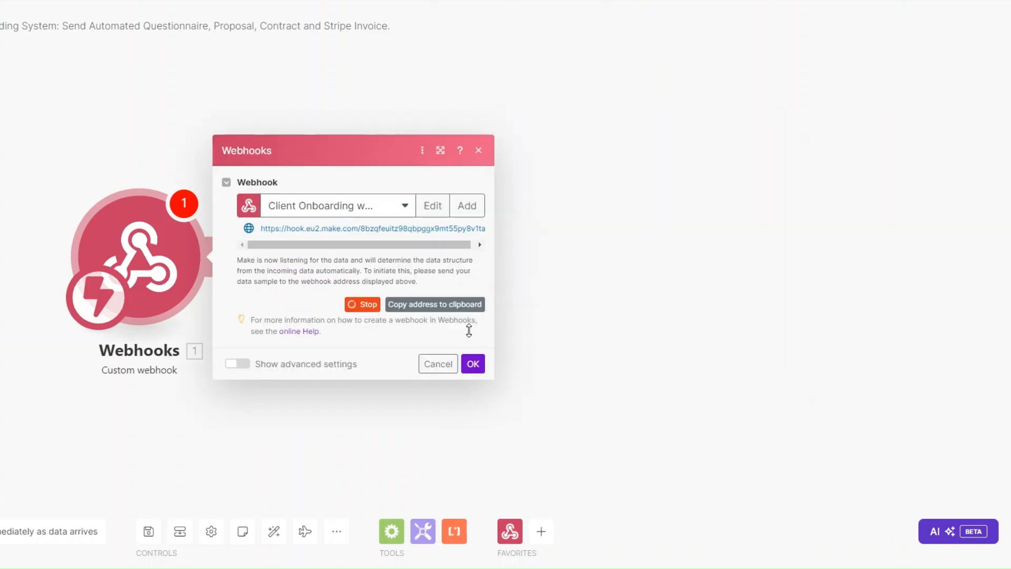
click(441, 308)
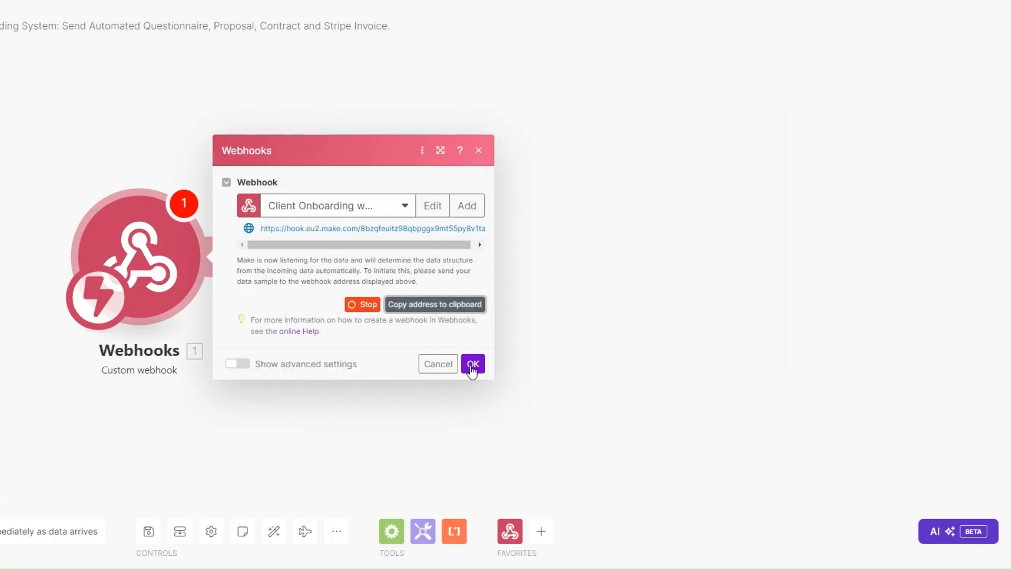
click(472, 364)
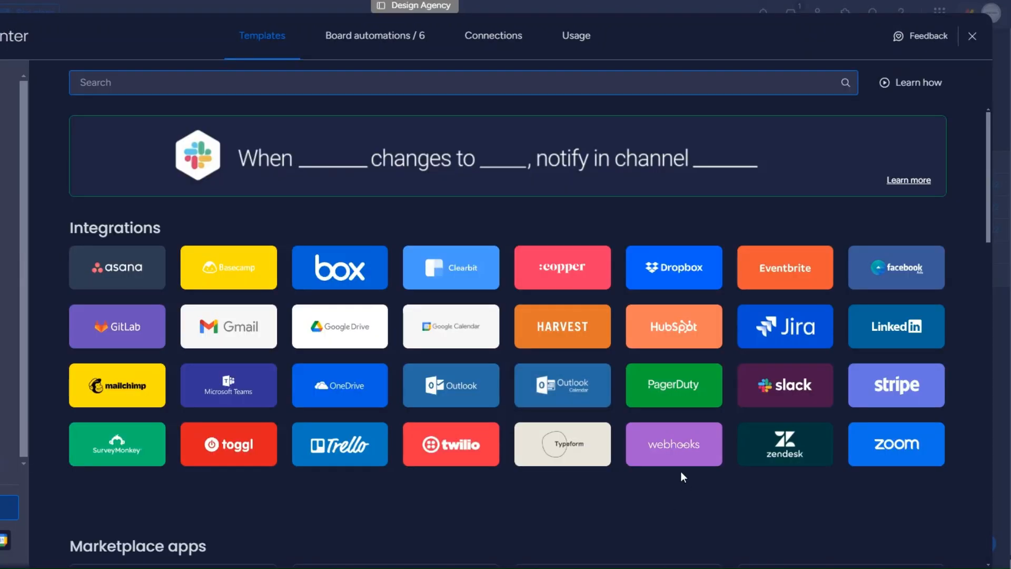
Connect monday.com's 'When a status changes, send a webhook' integration to the pasted Make webhook URL.
click(667, 451)
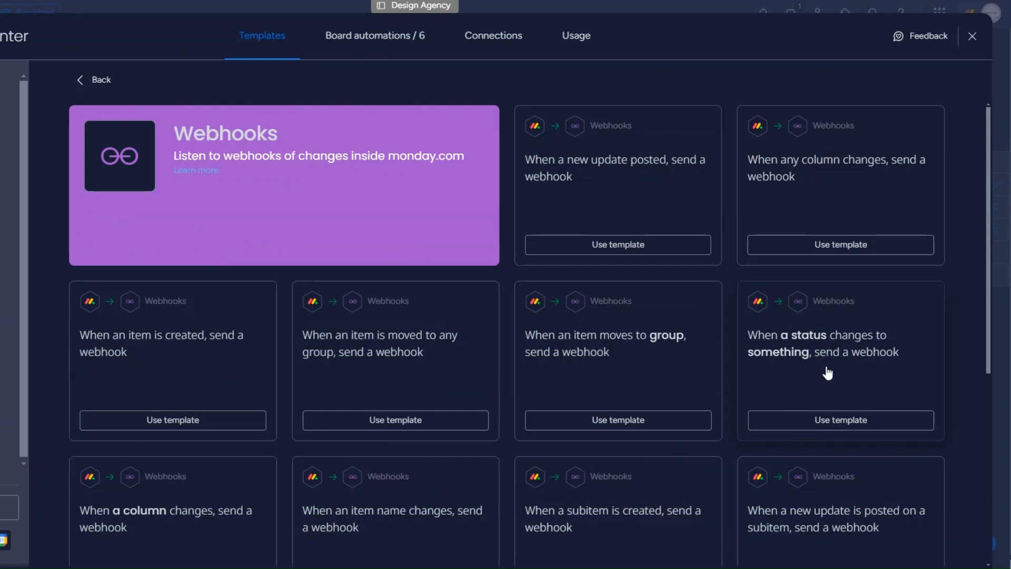
click(826, 372)
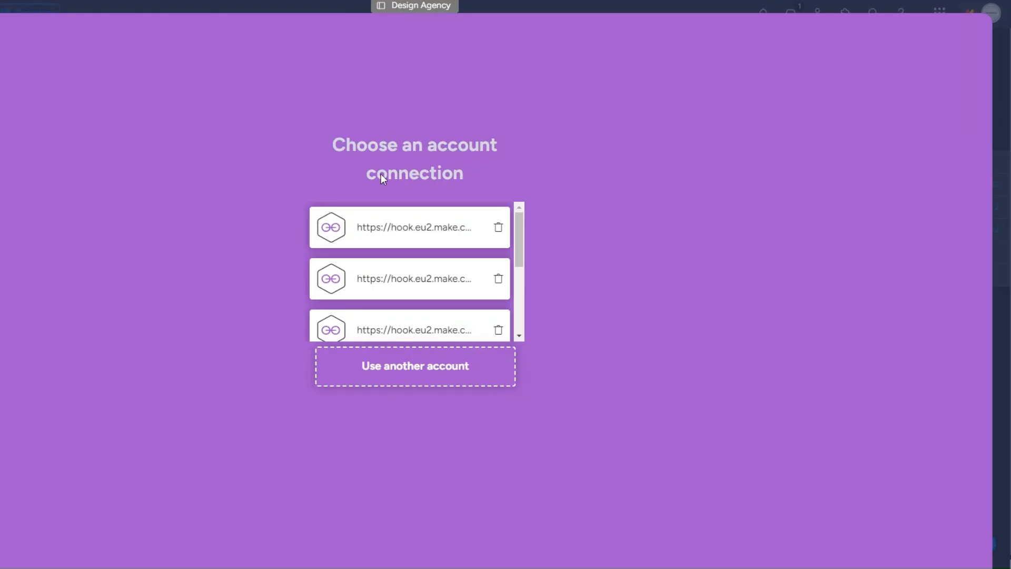
click(439, 379)
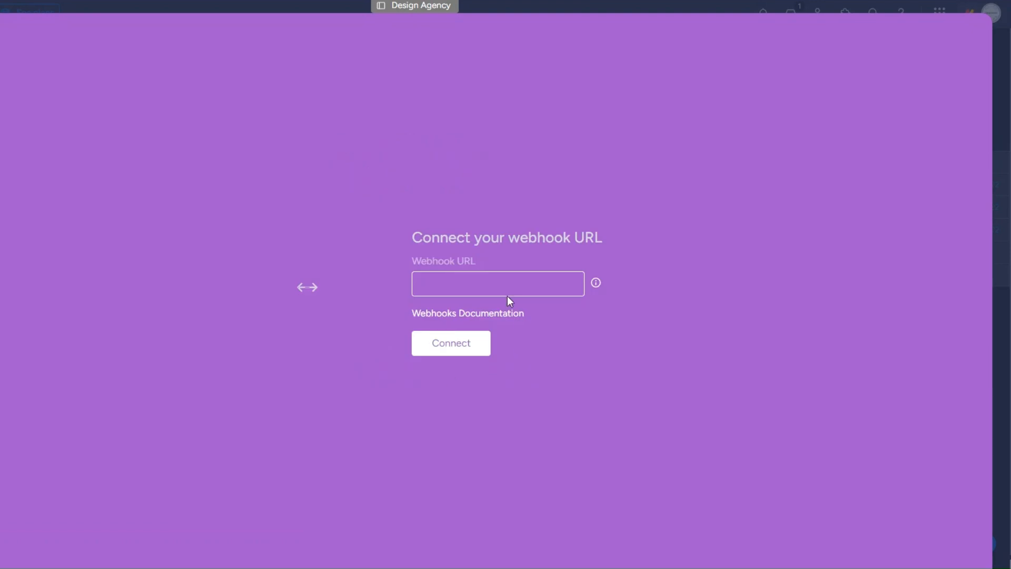
key(ctrl+v)
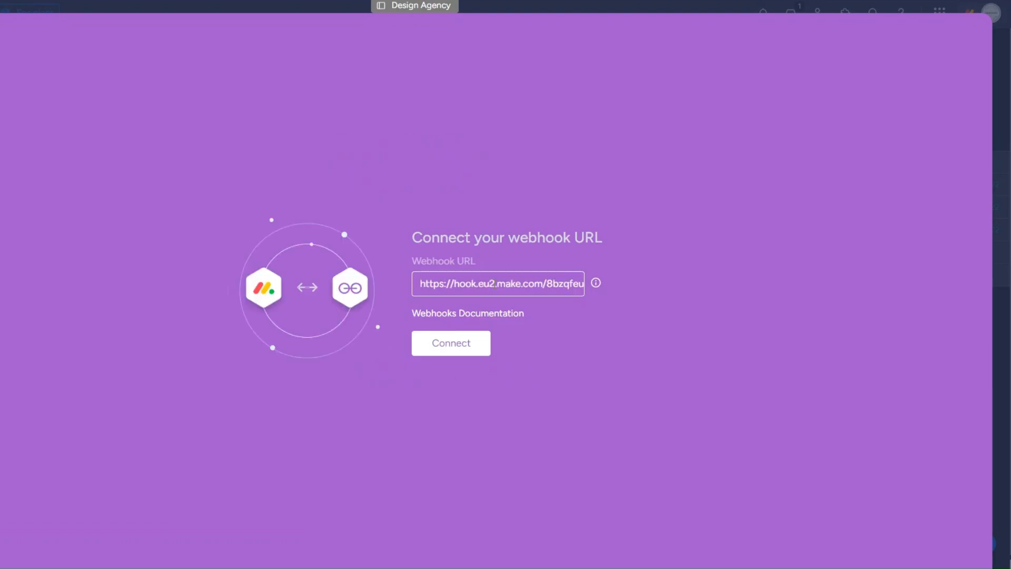
click(470, 350)
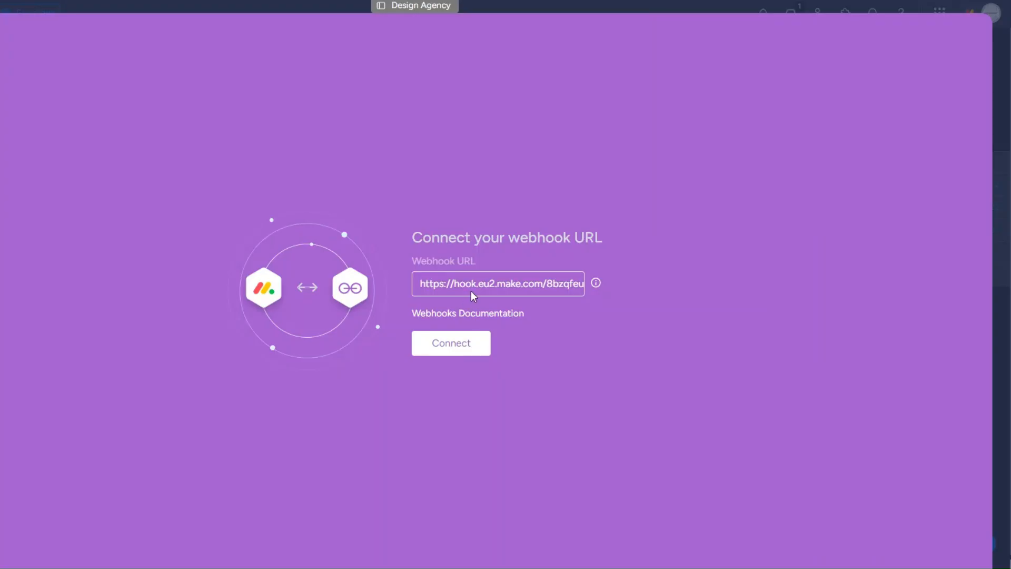
Retry the monday.com connection and inspect the challenge value the webhook received.
click(463, 345)
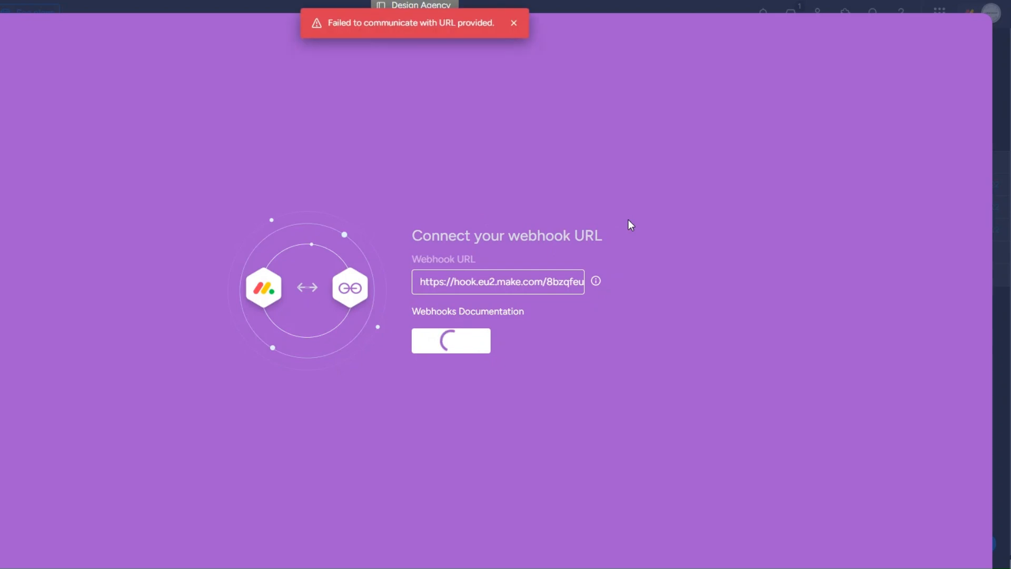
drag(330, 22, 494, 25)
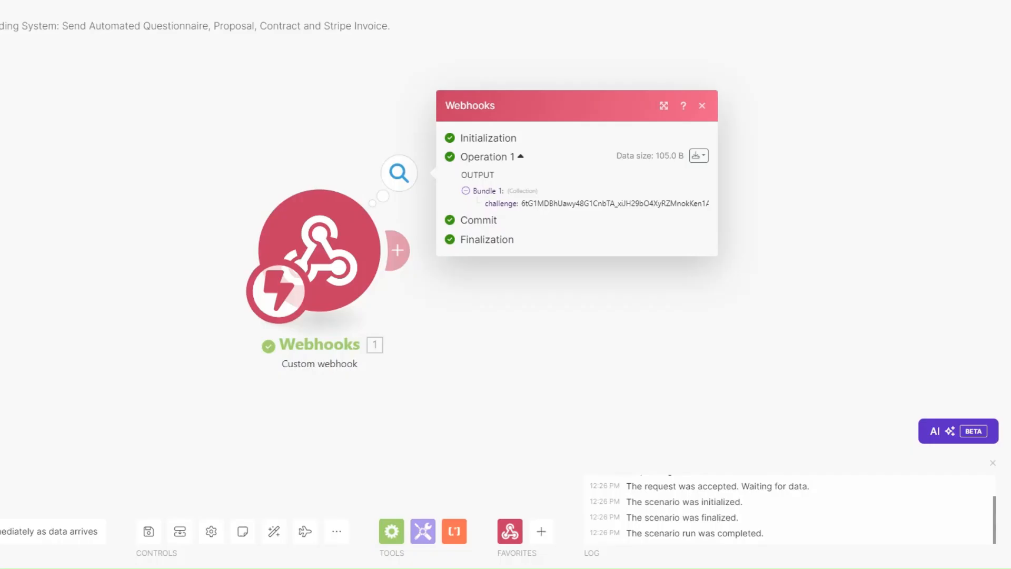
drag(535, 364, 399, 368)
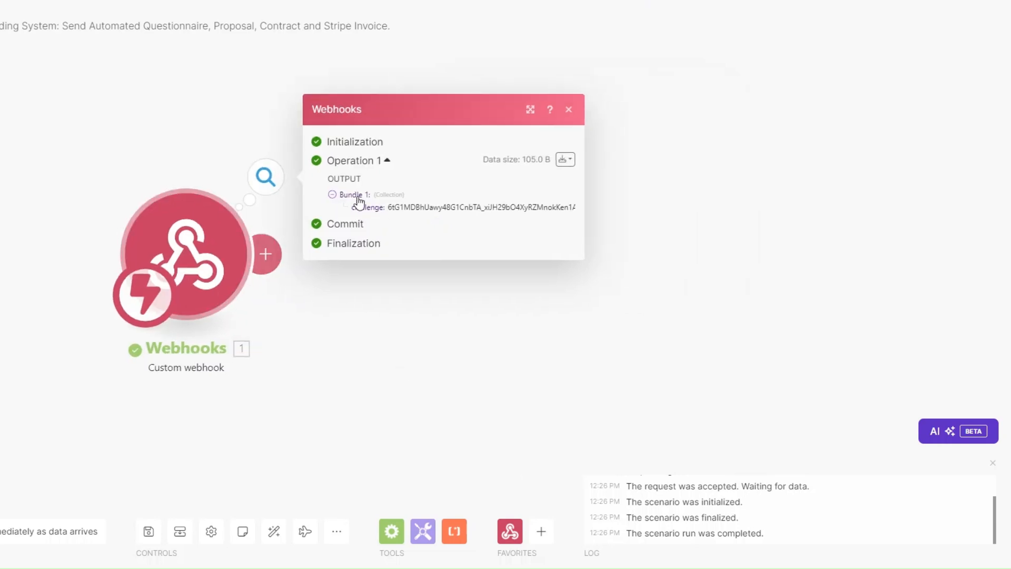
drag(388, 208, 573, 213)
click(517, 312)
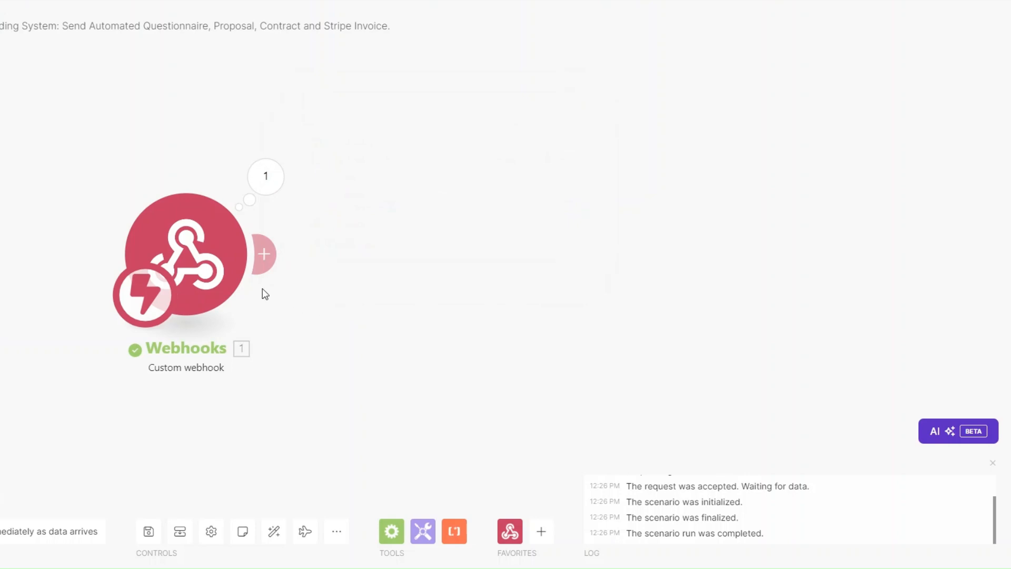
Add a Webhook response with the challenge mapped into its body, run once, and reconnect monday.com.
click(264, 254)
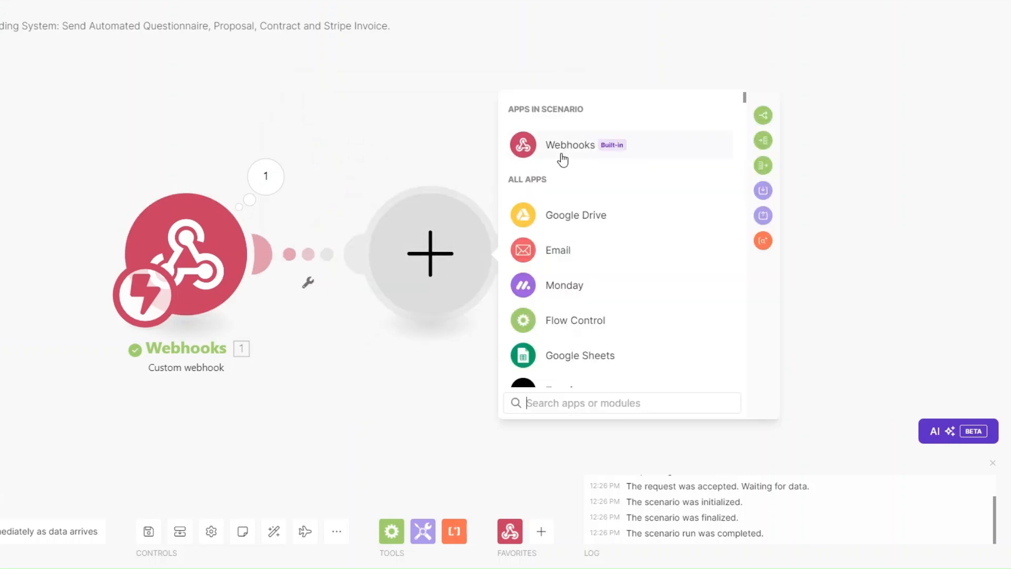
click(564, 153)
click(592, 226)
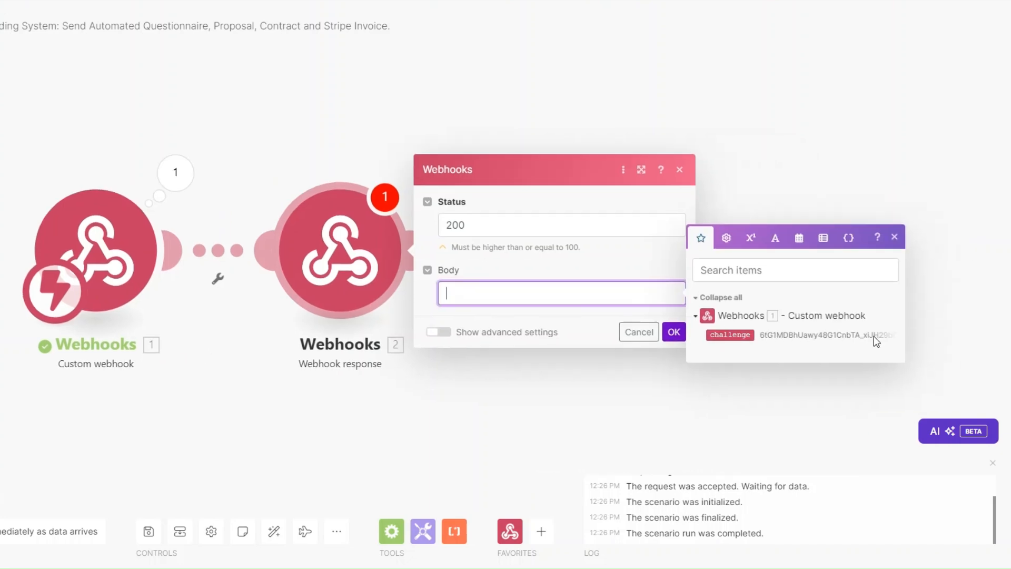
text("challenge":)
click(729, 335)
click(674, 332)
click(2, 531)
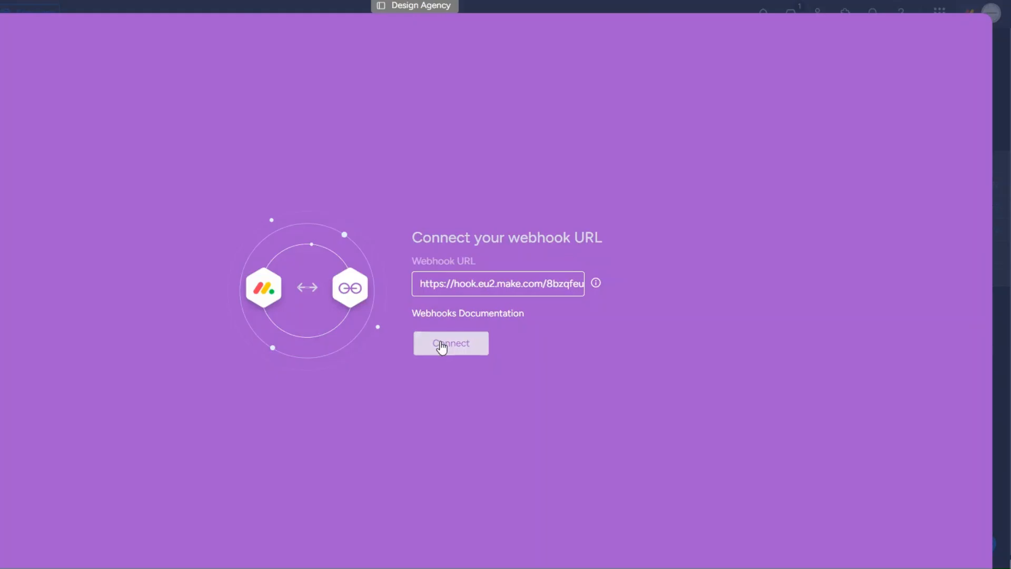
click(443, 346)
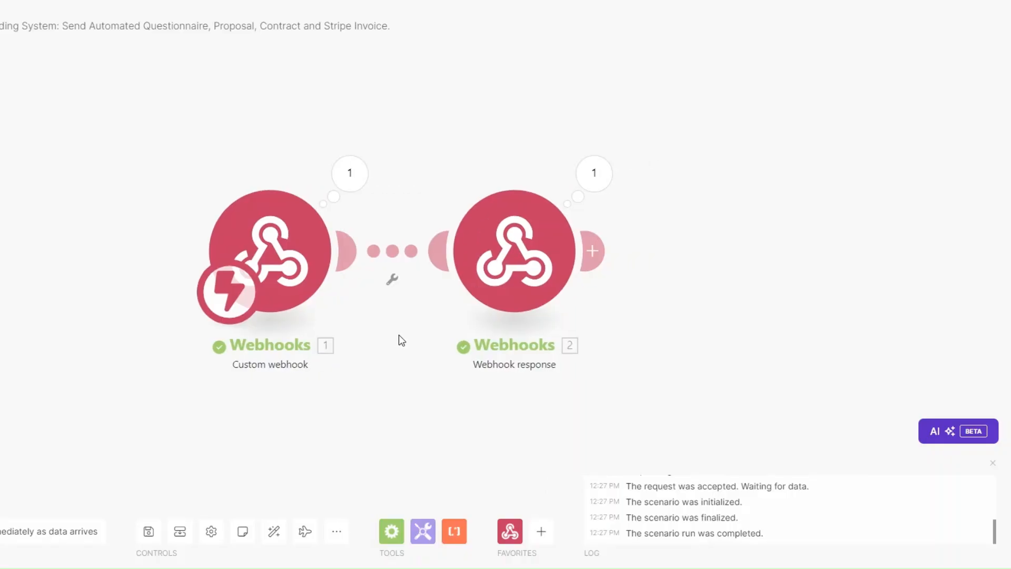
Delete the Webhook response module and create monday.com's 'Status changes to ONBOARD' webhook automation.
right_click(515, 249)
click(526, 397)
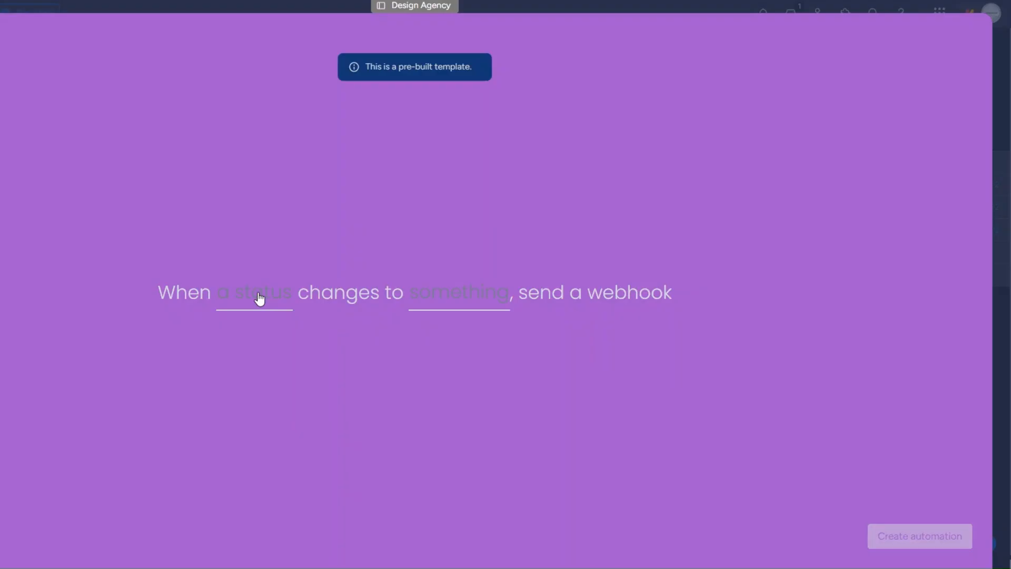
click(262, 300)
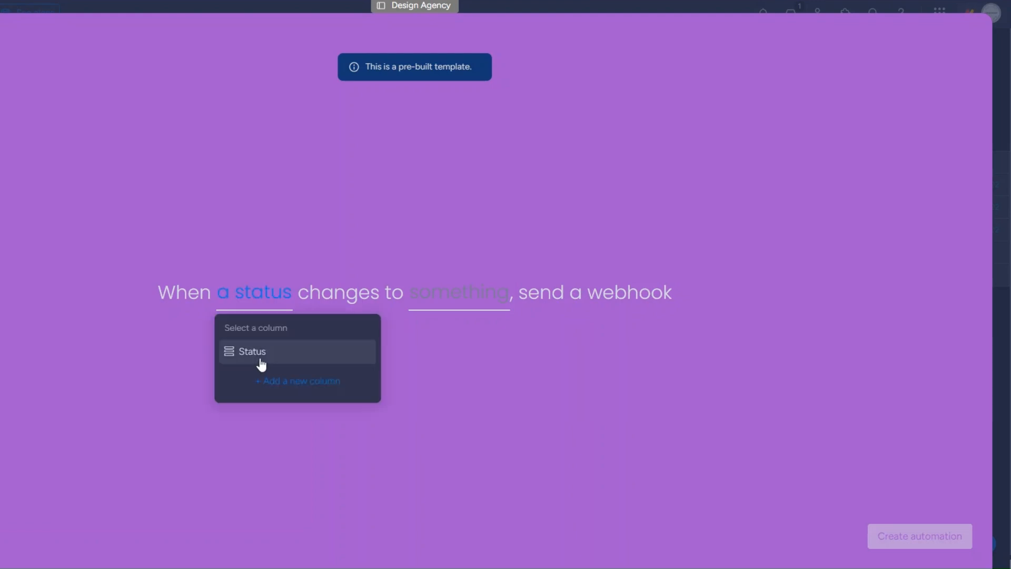
click(260, 361)
click(413, 294)
click(457, 397)
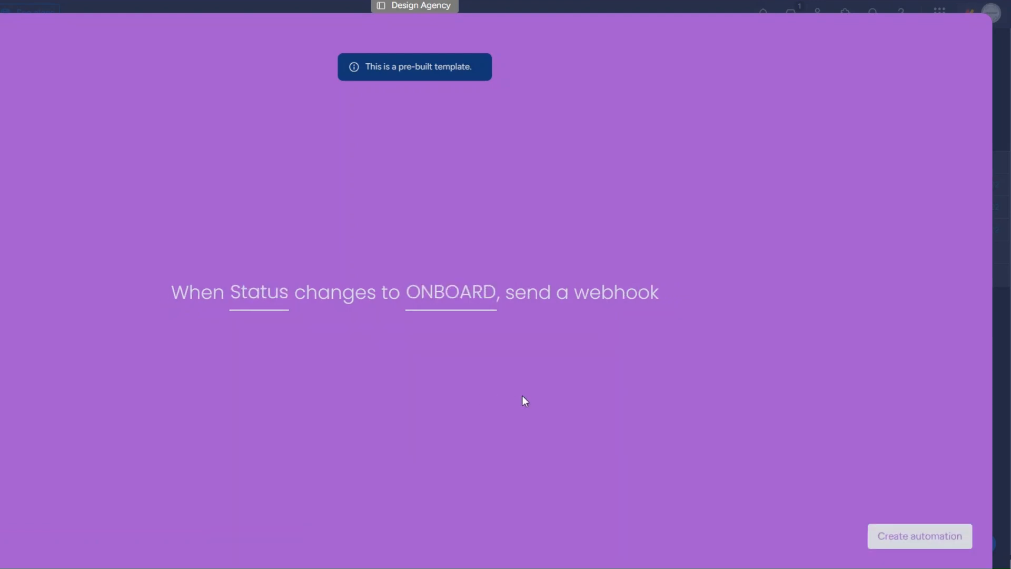
click(921, 537)
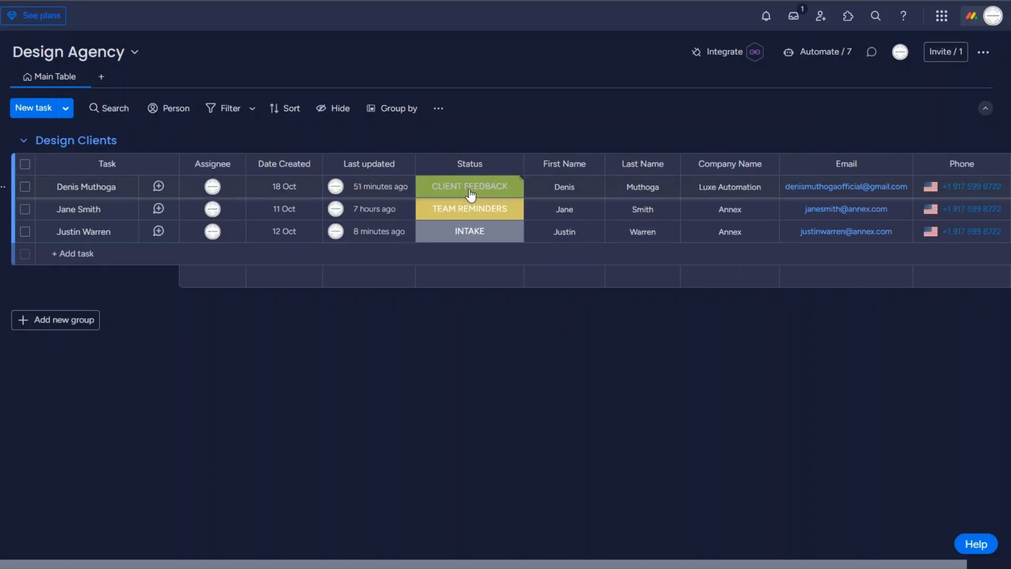
Change the client item's Status to ONBOARD and inspect the caught event's item name, Status column and pulseId.
click(471, 195)
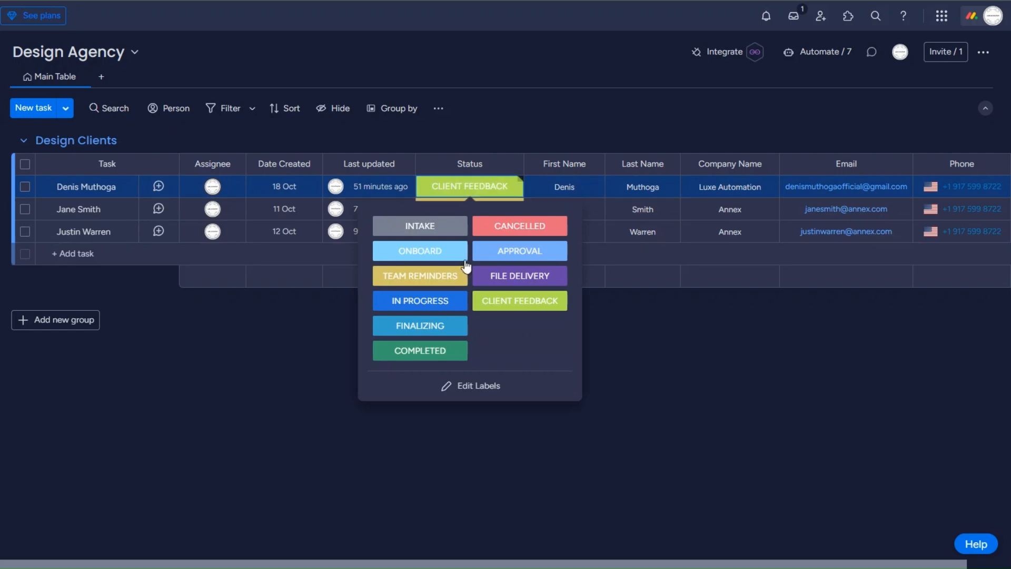
click(433, 252)
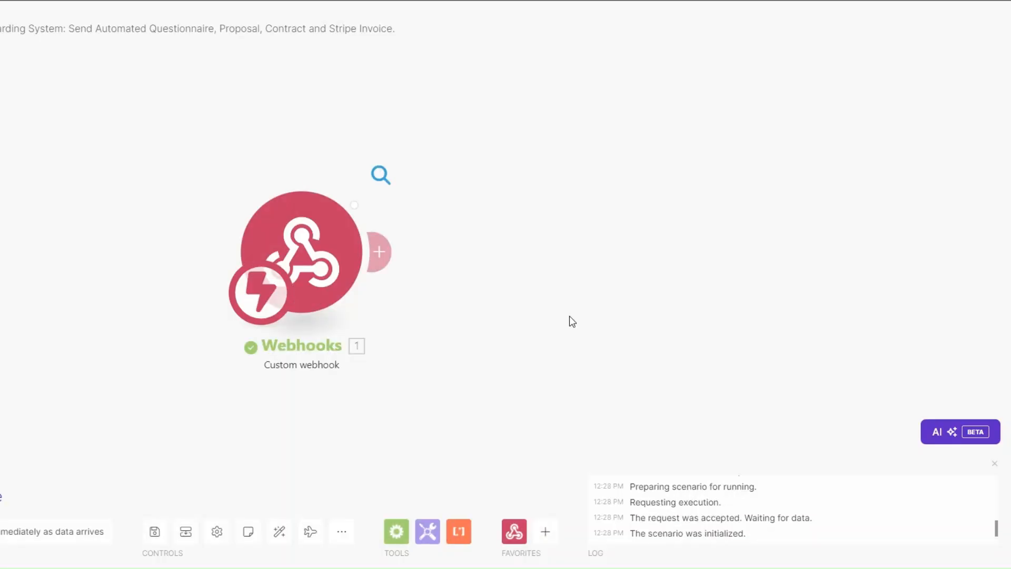
click(380, 175)
click(453, 207)
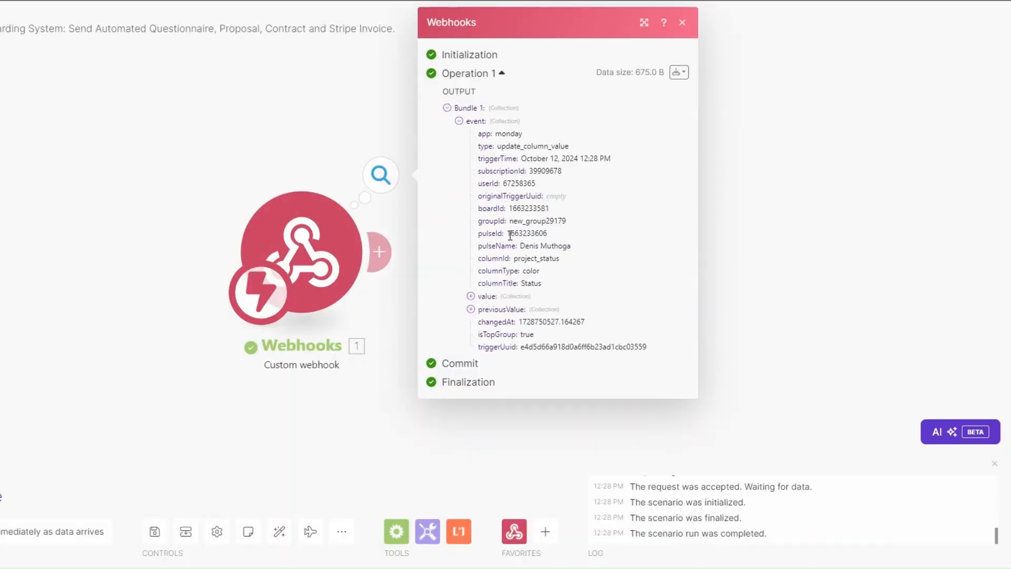
drag(520, 246, 577, 256)
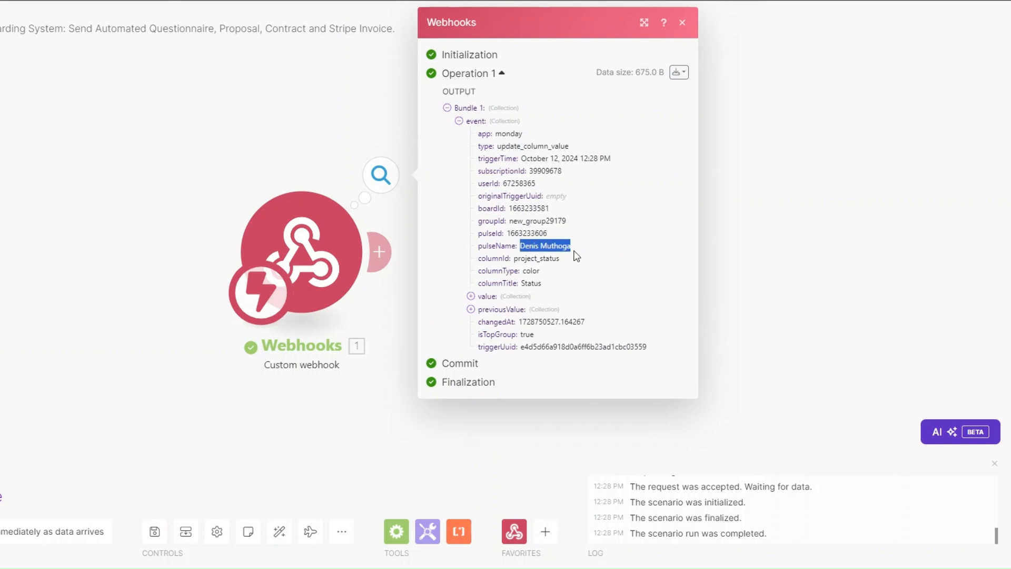
double_click(535, 285)
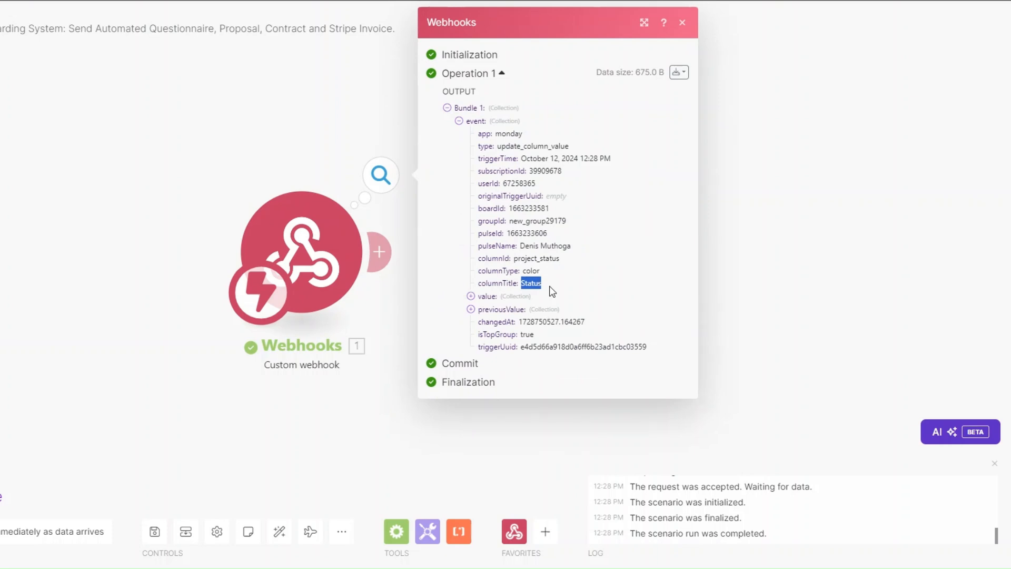
drag(508, 233, 568, 236)
key(ctrl+c)
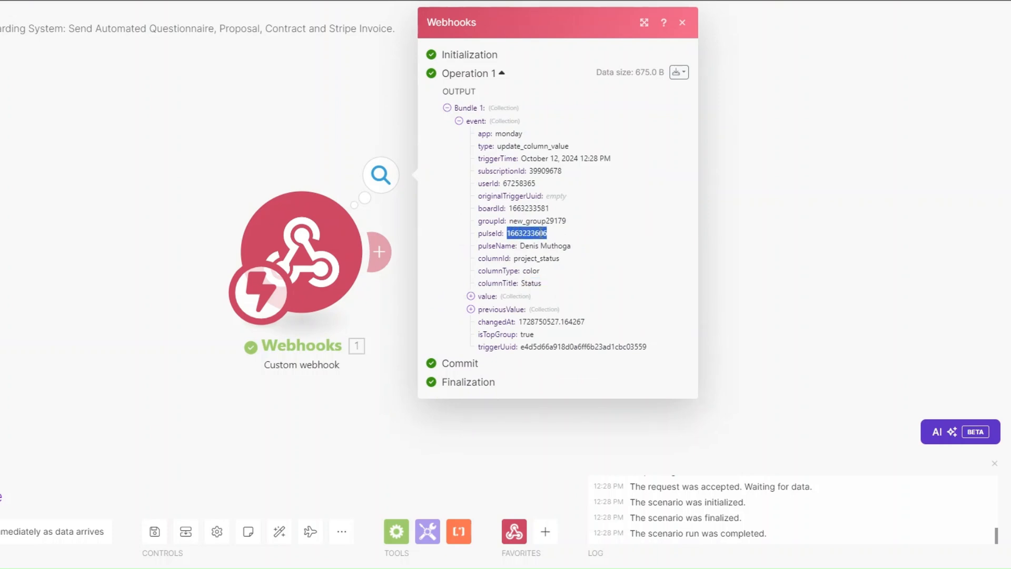
drag(356, 385, 238, 390)
Add a Monday Get an Item module with ID mapped from 1.event.pulseId on the Design Agency board.
click(261, 257)
click(564, 287)
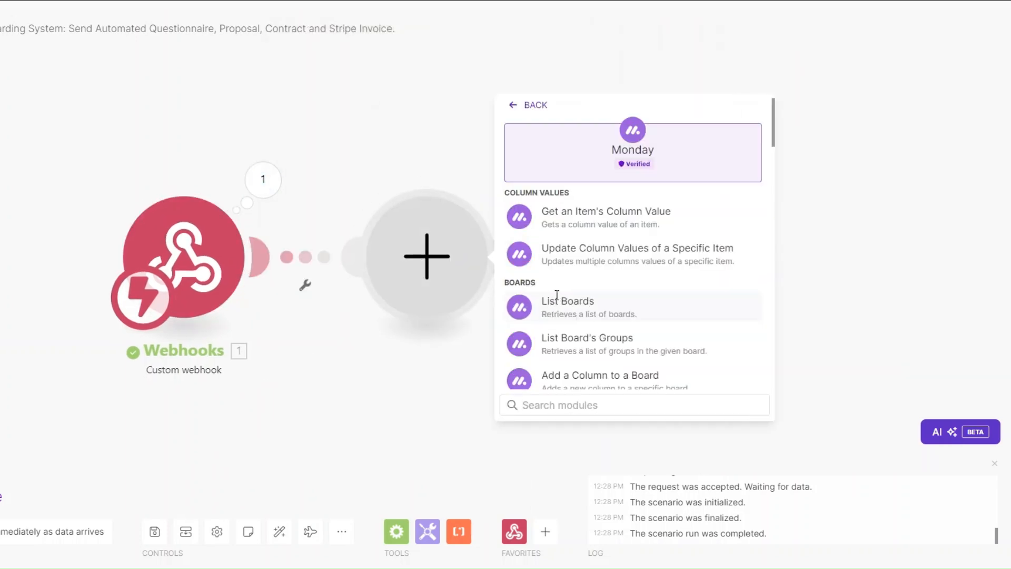
click(580, 406)
text(g)
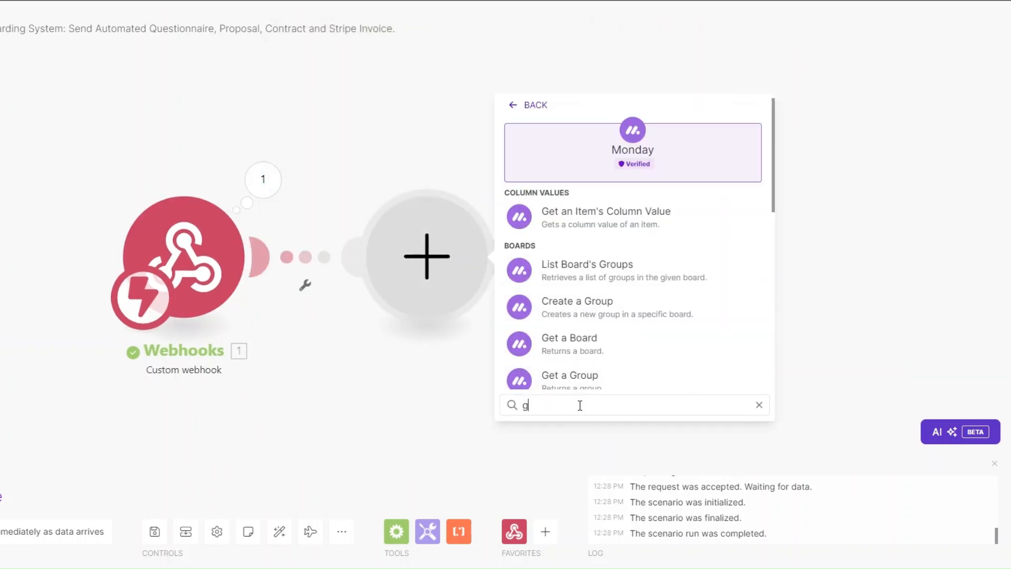
text(et an)
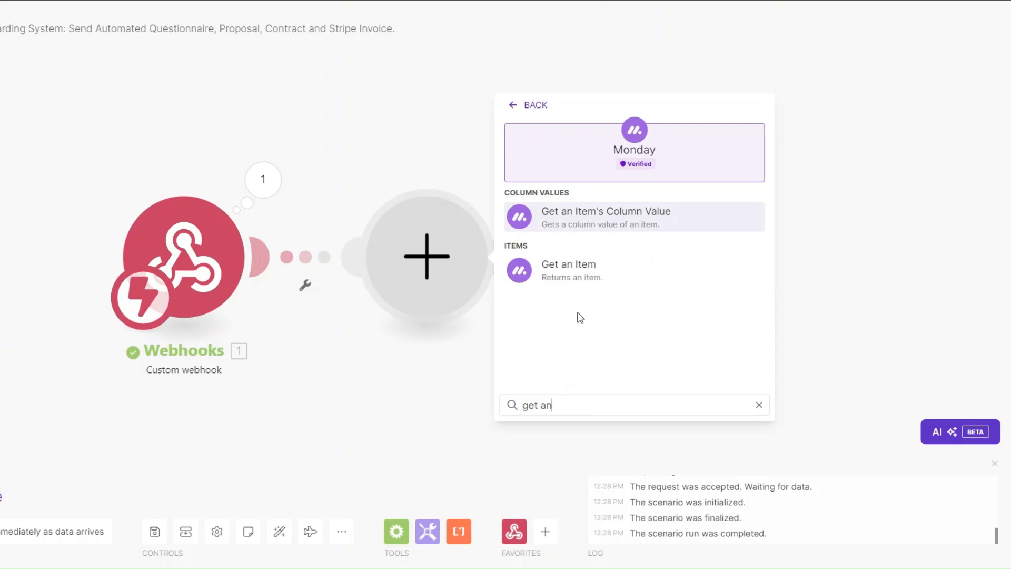
click(580, 271)
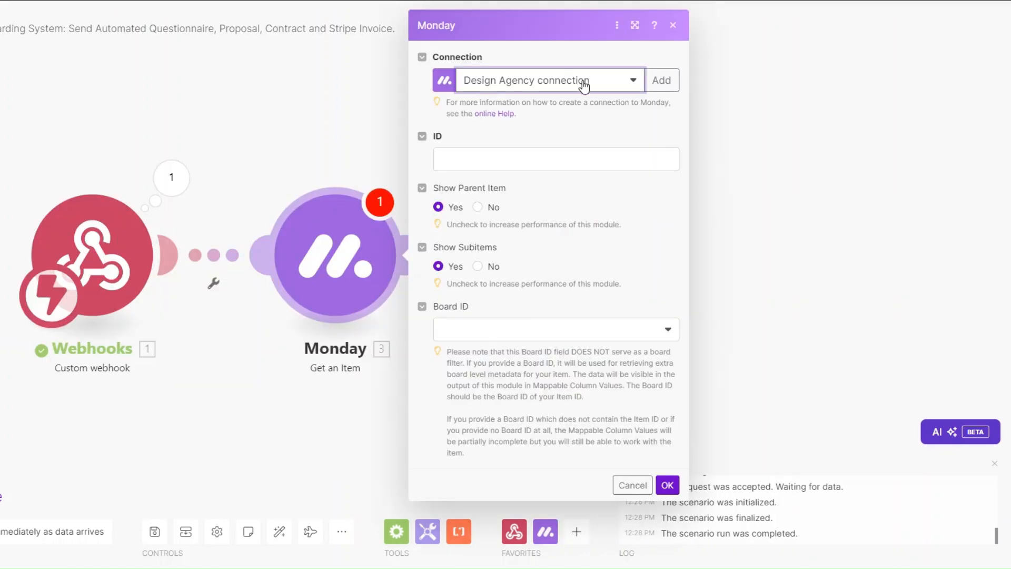
click(522, 165)
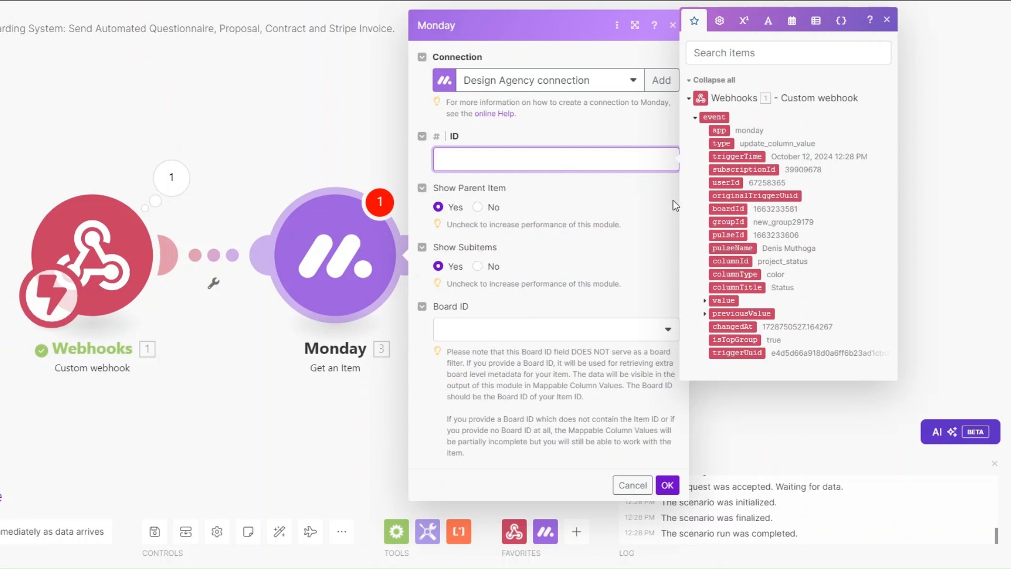
click(728, 235)
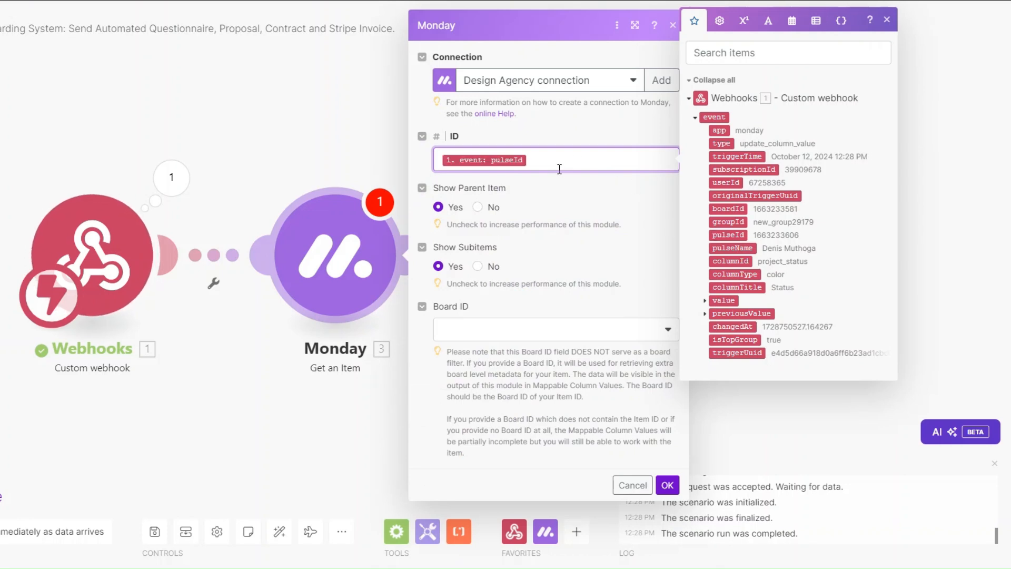
click(542, 335)
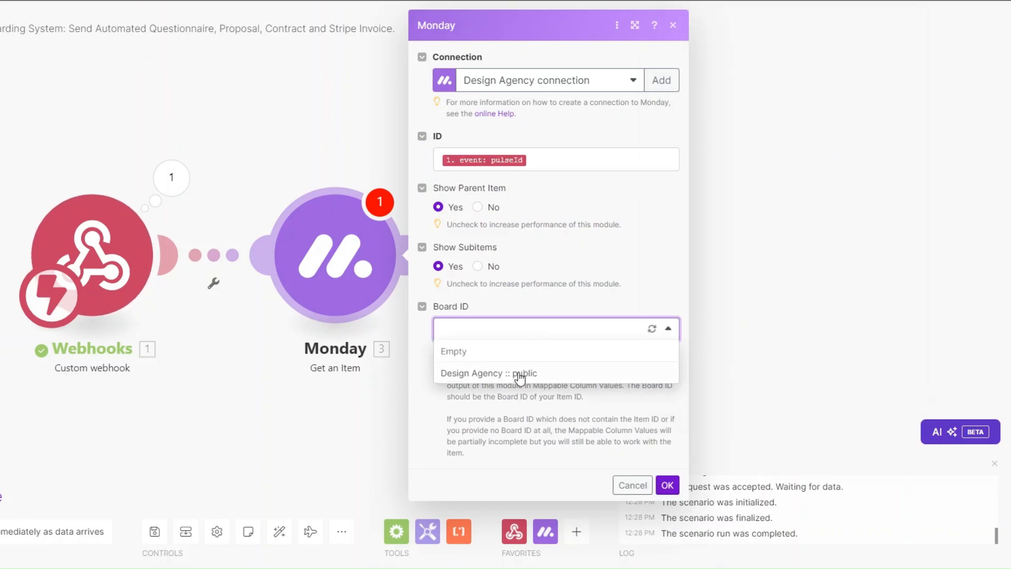
click(516, 375)
click(668, 489)
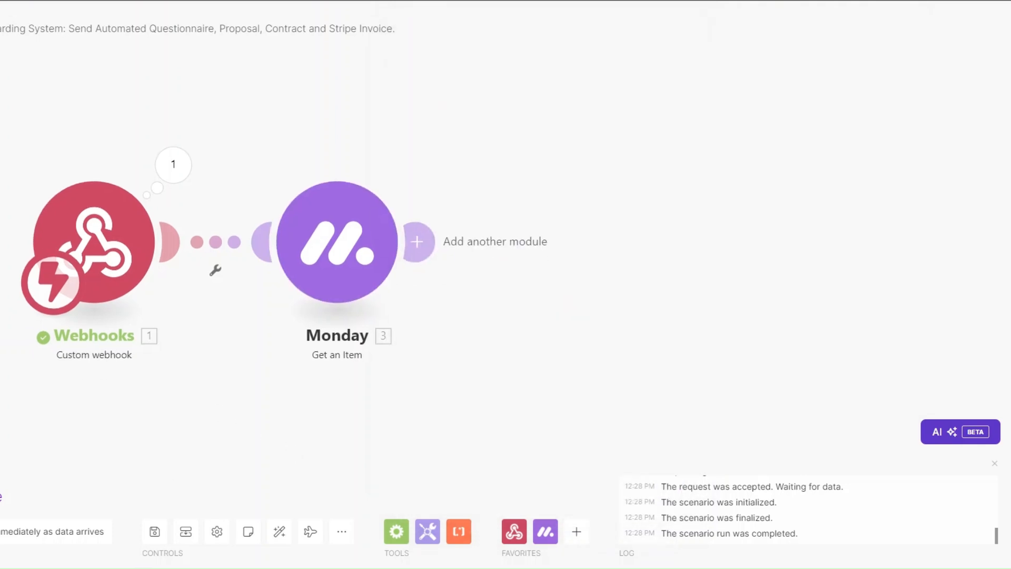
Run only Get an Item with the pasted pulseId and expand its Status, email and phone values.
right_click(333, 262)
click(368, 290)
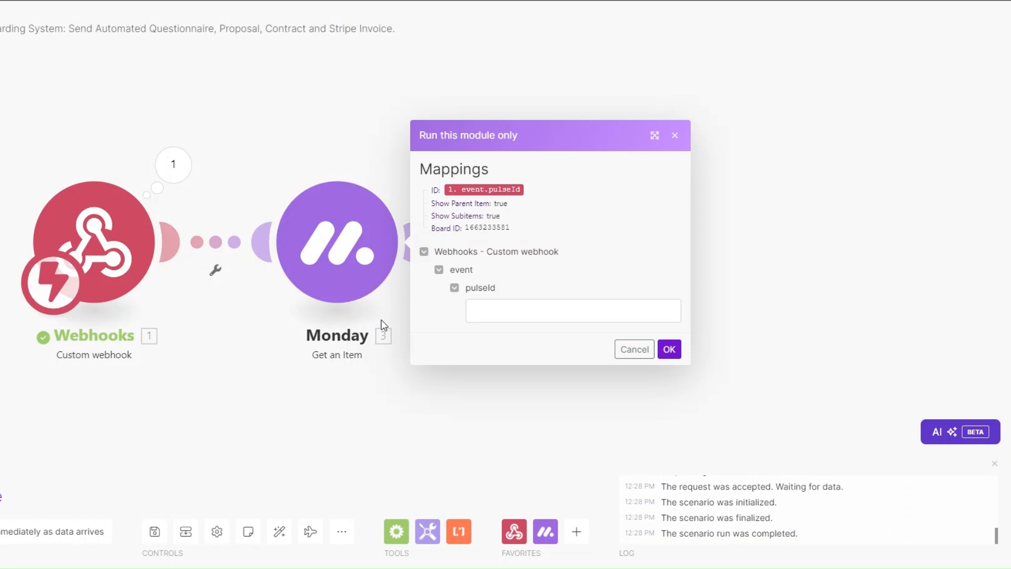
click(496, 308)
key(ctrl+v)
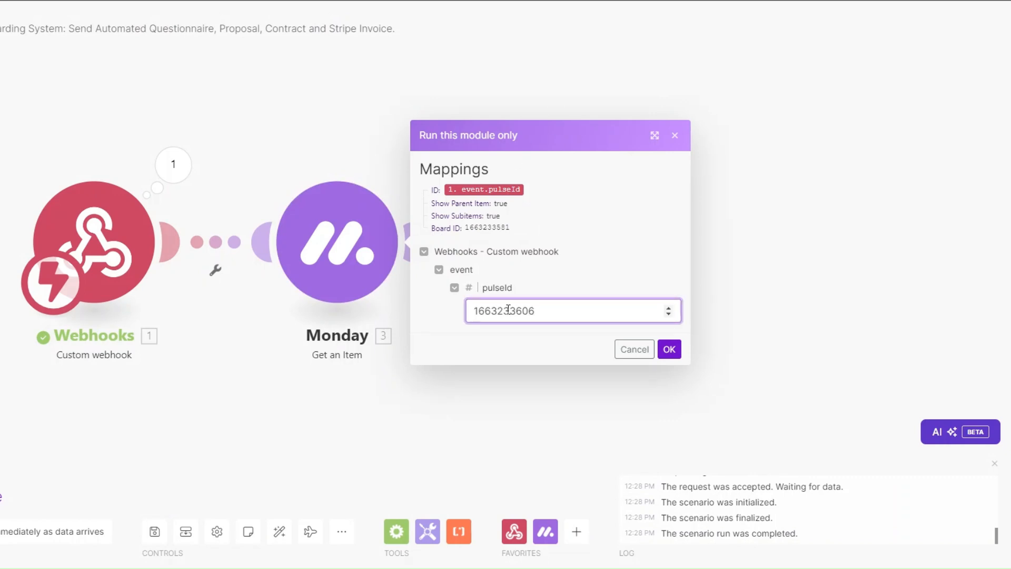
click(669, 349)
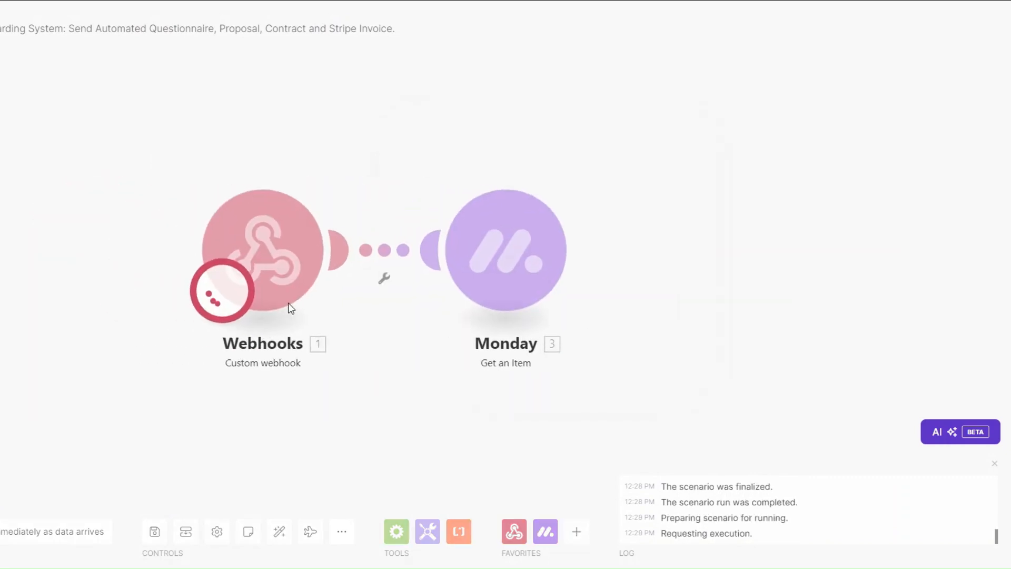
click(474, 369)
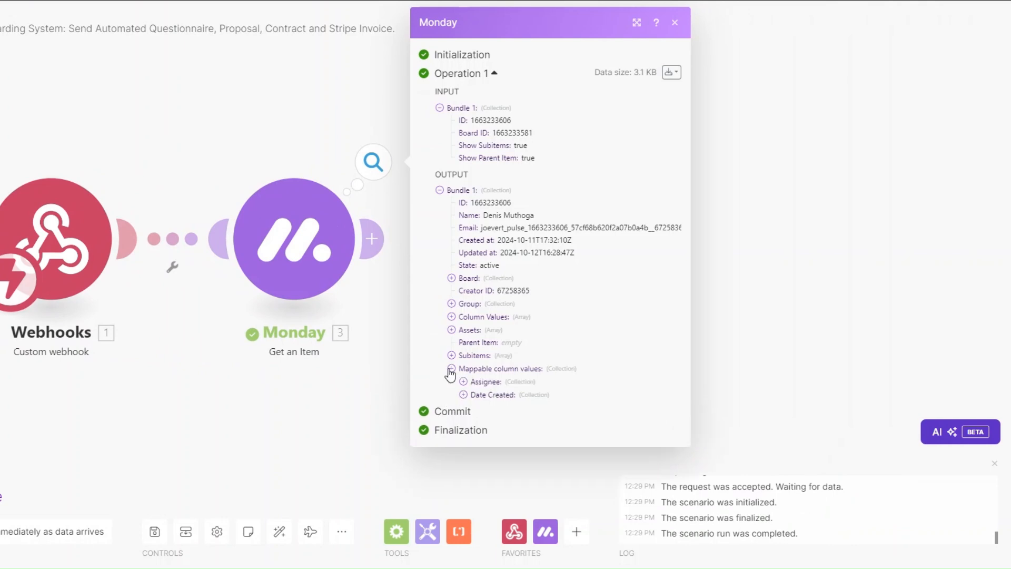
click(498, 422)
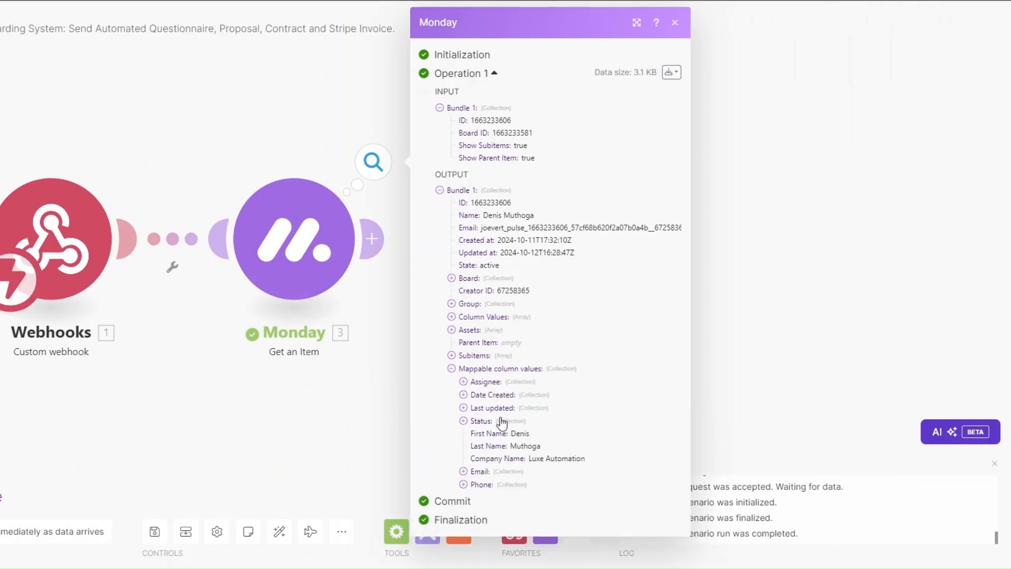
click(463, 471)
click(464, 521)
scroll(511, 479, down, 2)
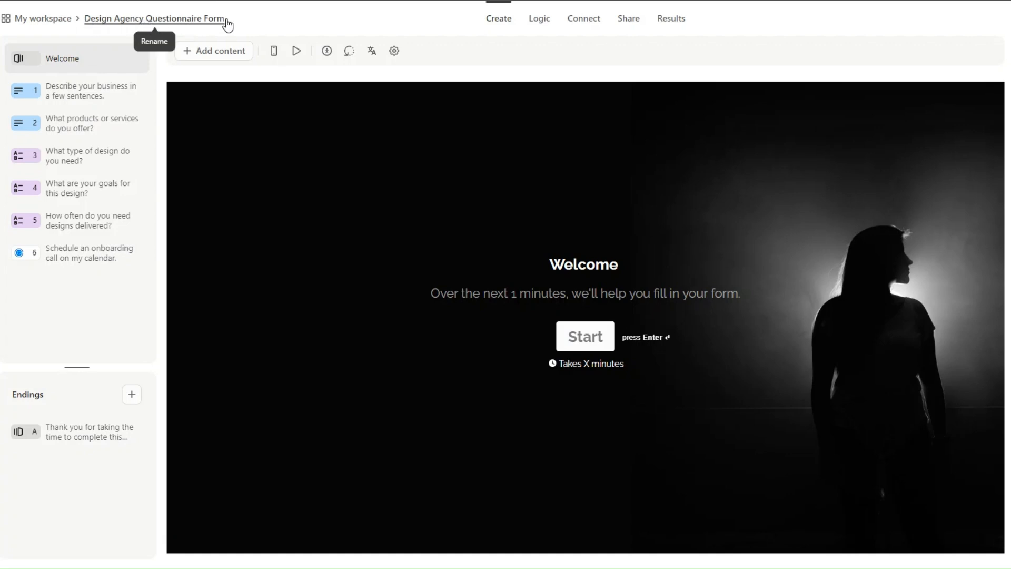
Review the form's questions, including the design type and onboarding call scheduling questions.
click(89, 92)
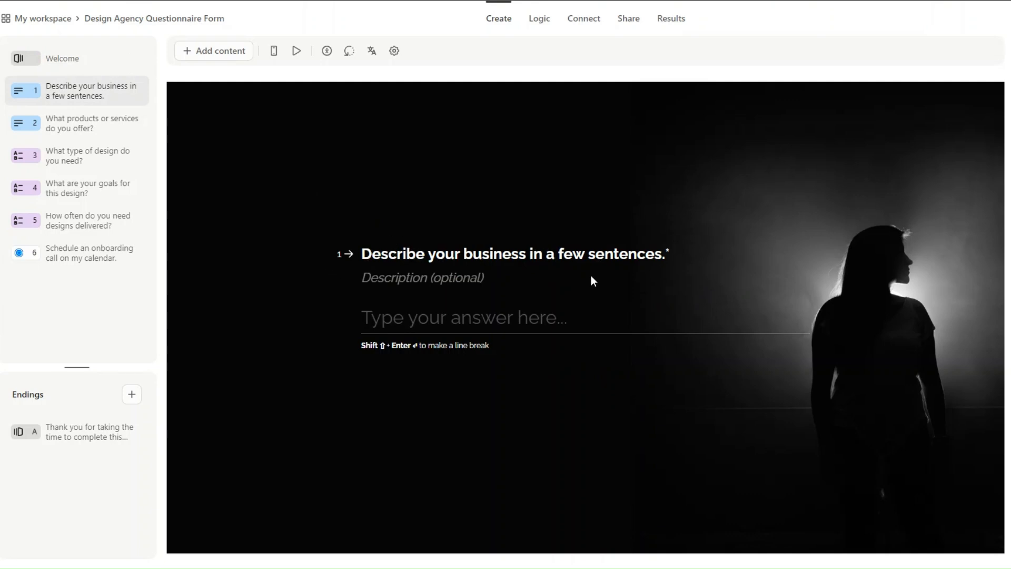
click(49, 127)
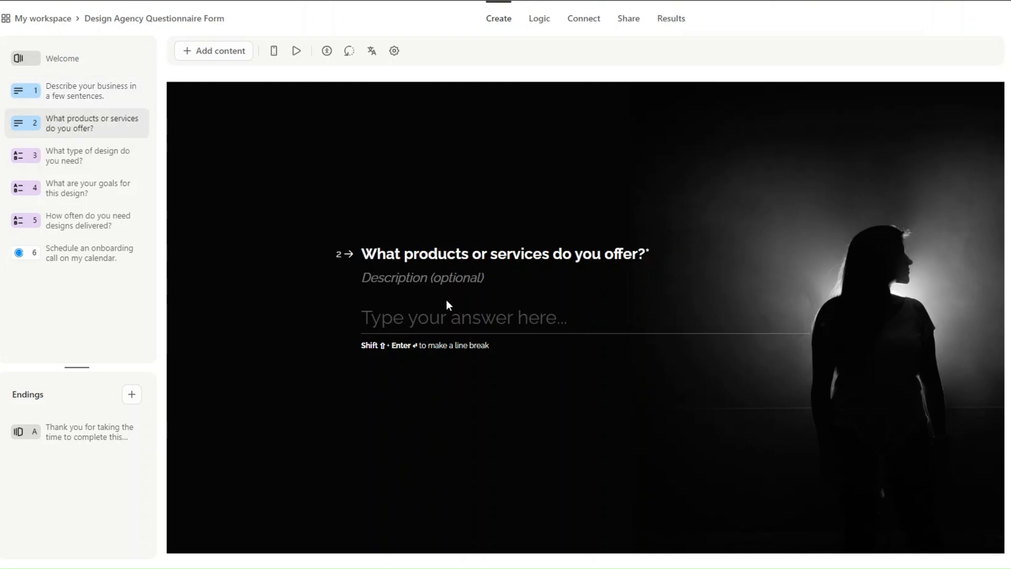
click(77, 156)
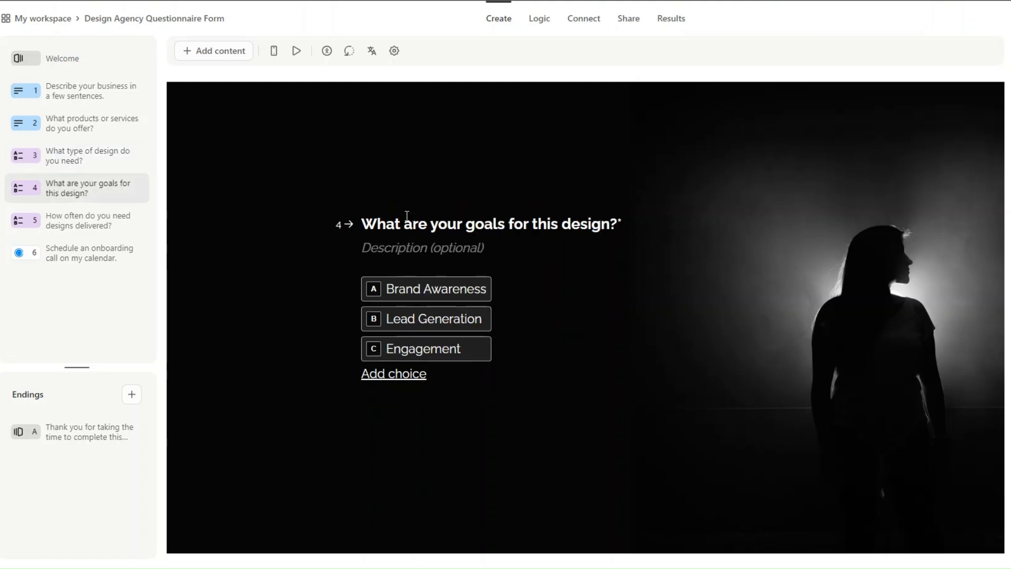
mouse_move(410, 295)
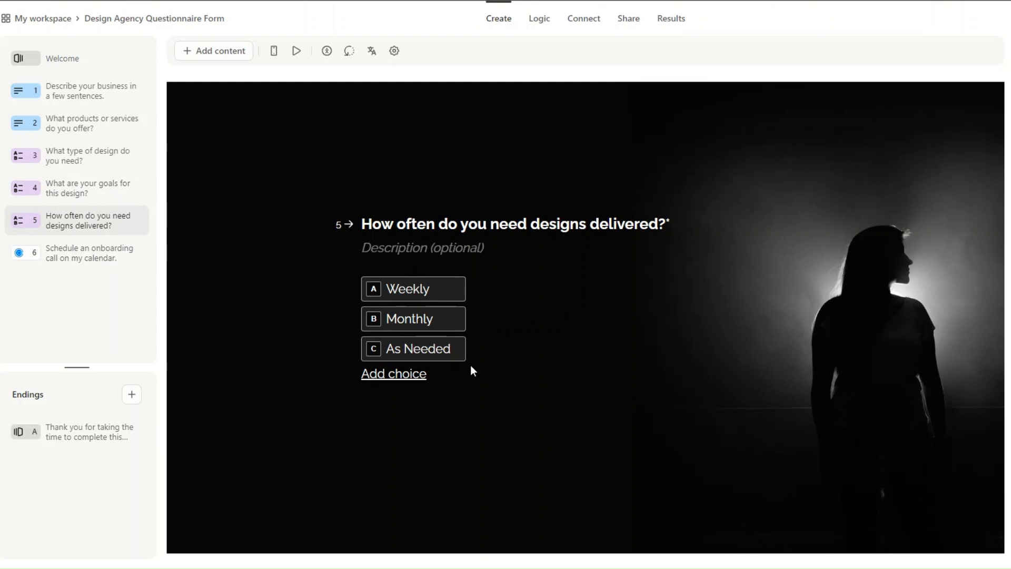
click(90, 257)
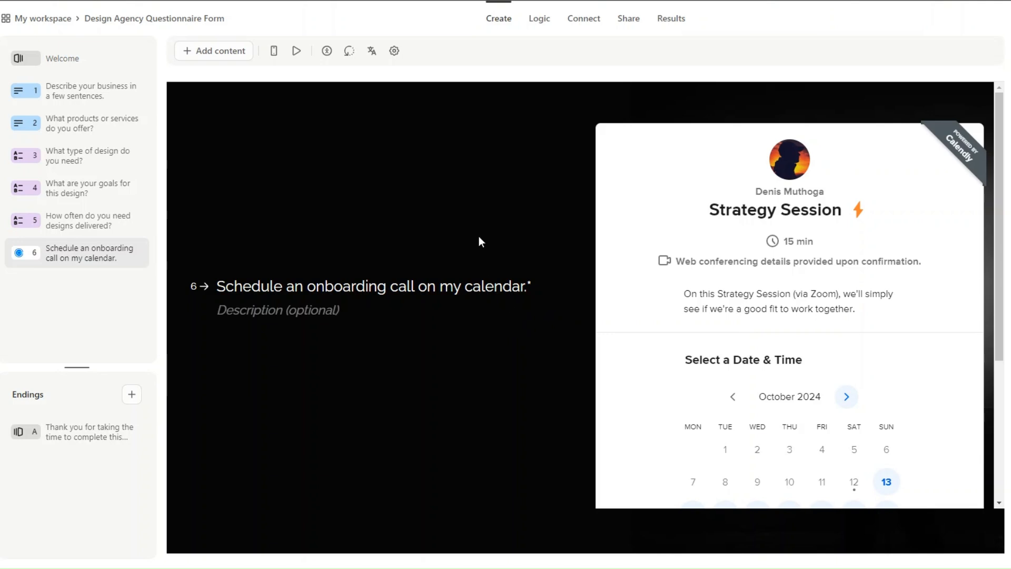
Copy the form ID from the Share page link, then add a module after Monday.
click(630, 20)
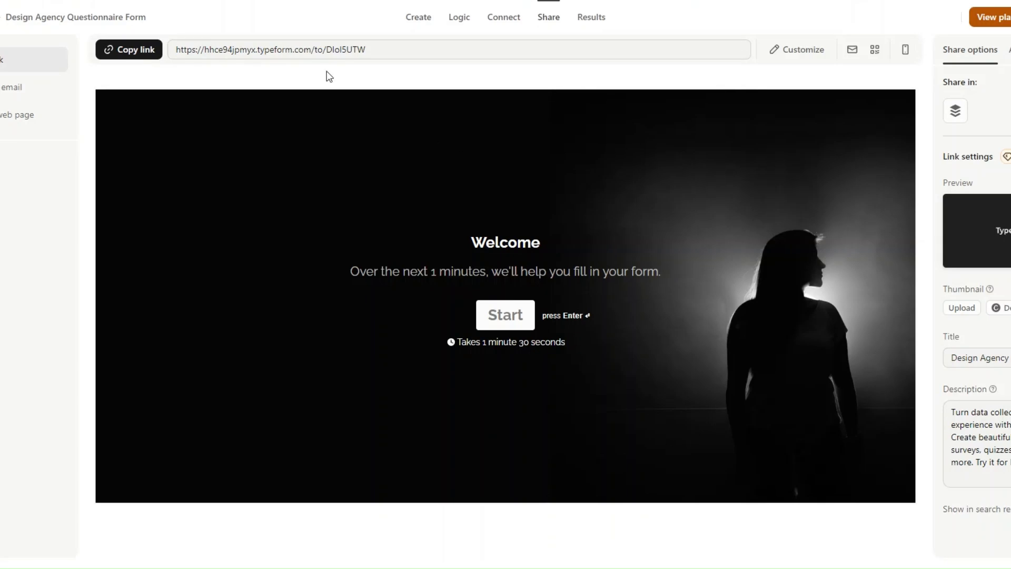
drag(326, 50, 370, 50)
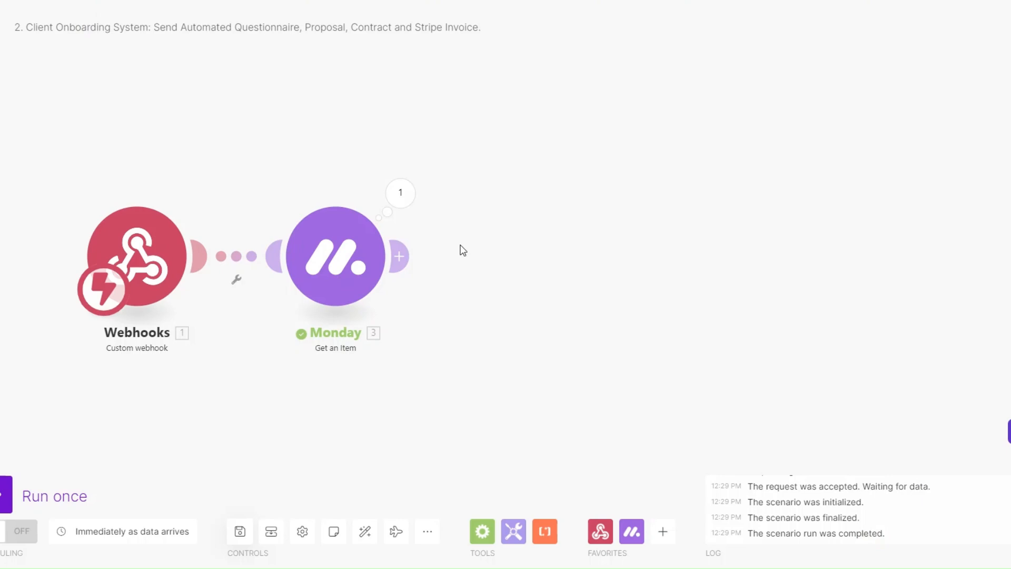
click(530, 258)
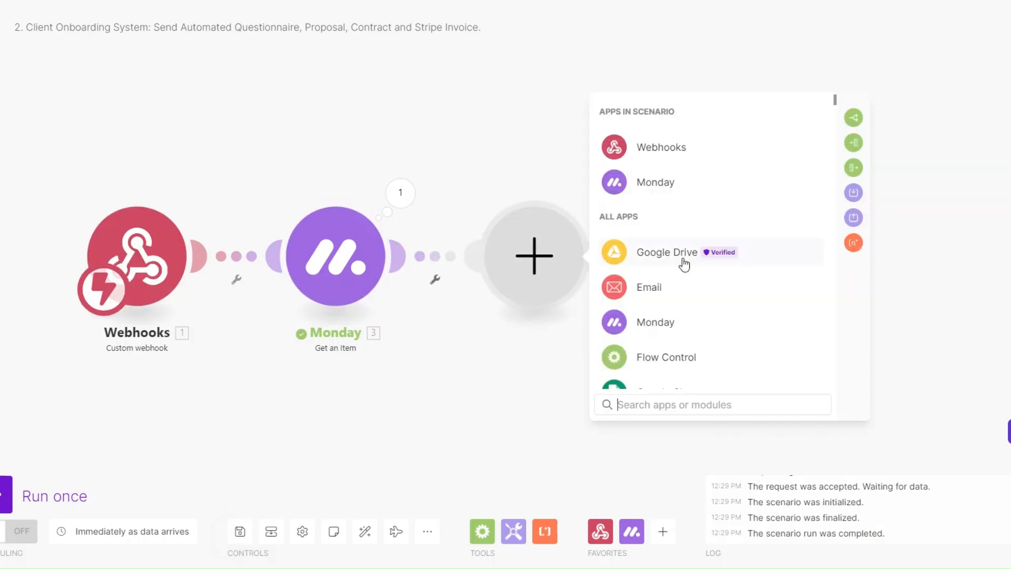
Add a Typeform Get a Form module using the pasted form ID.
scroll(684, 265, down, 3)
click(686, 295)
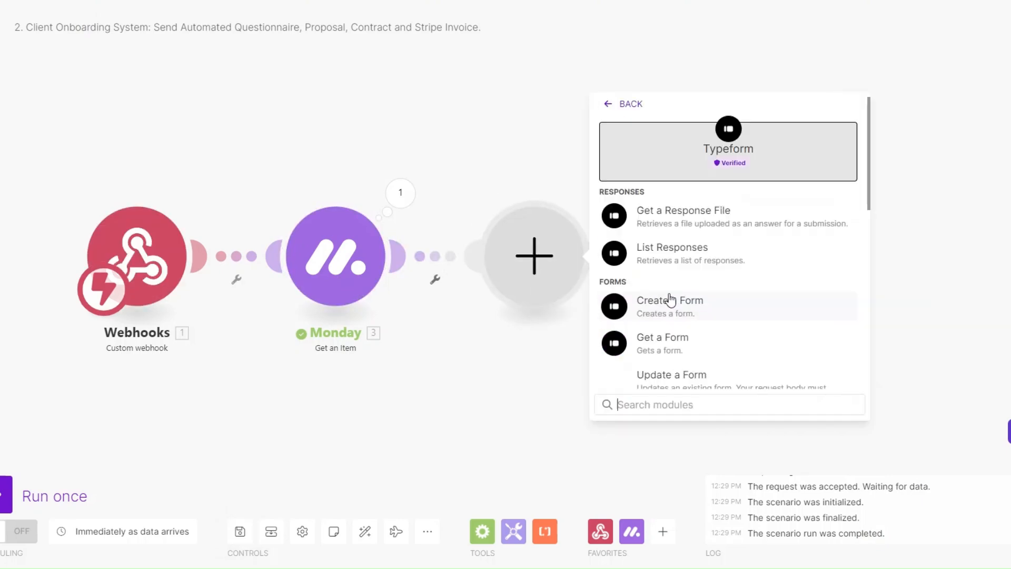
click(675, 351)
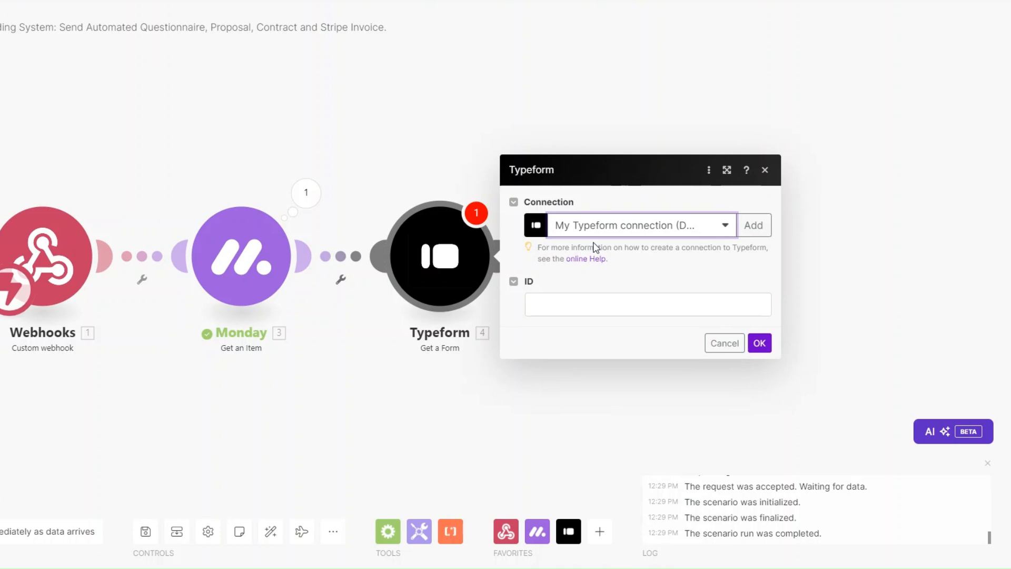
click(588, 305)
text(DIol5UTW)
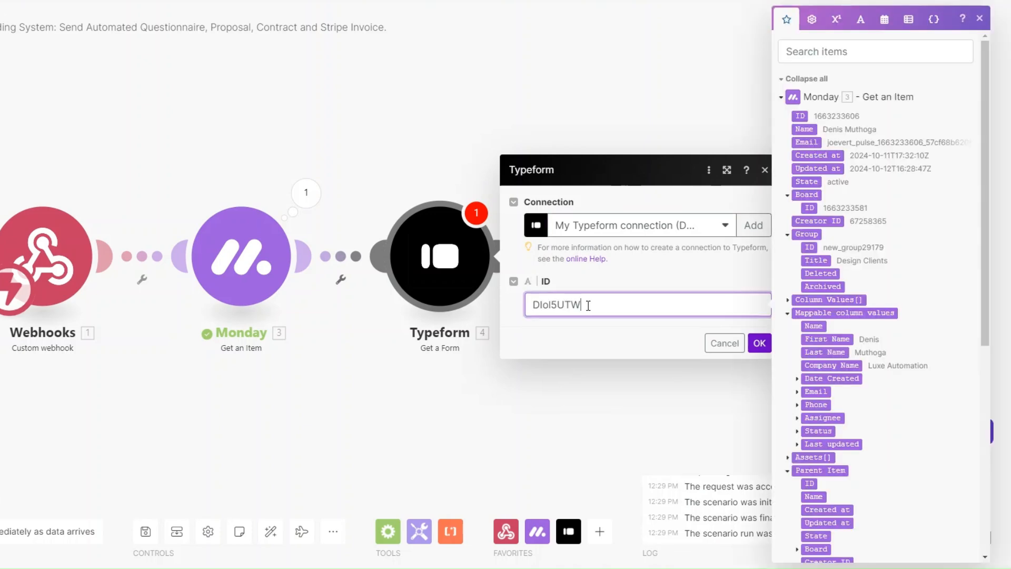
click(759, 343)
Run only the Typeform module and check the form's title and display URL in the output.
right_click(447, 279)
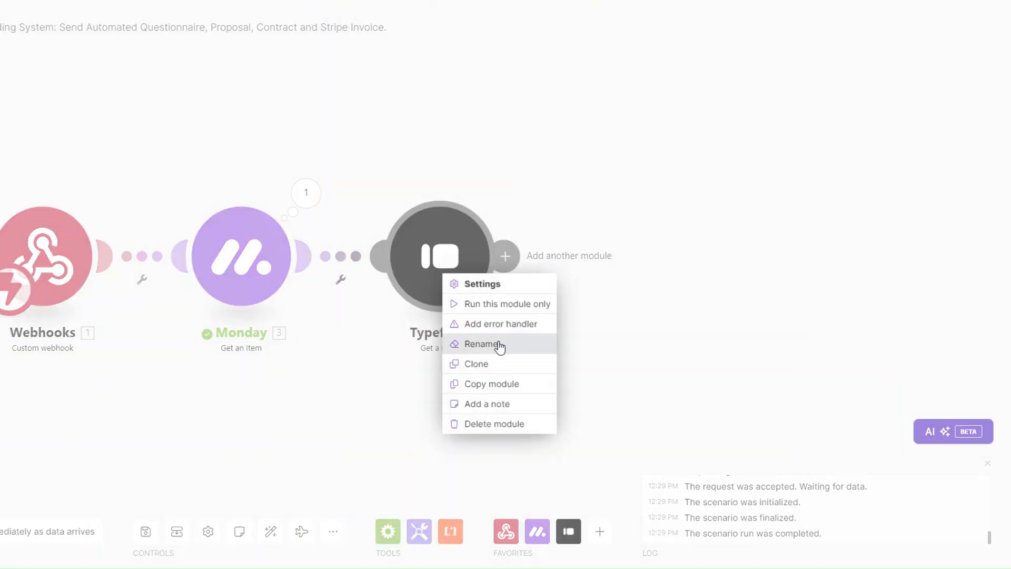
click(492, 305)
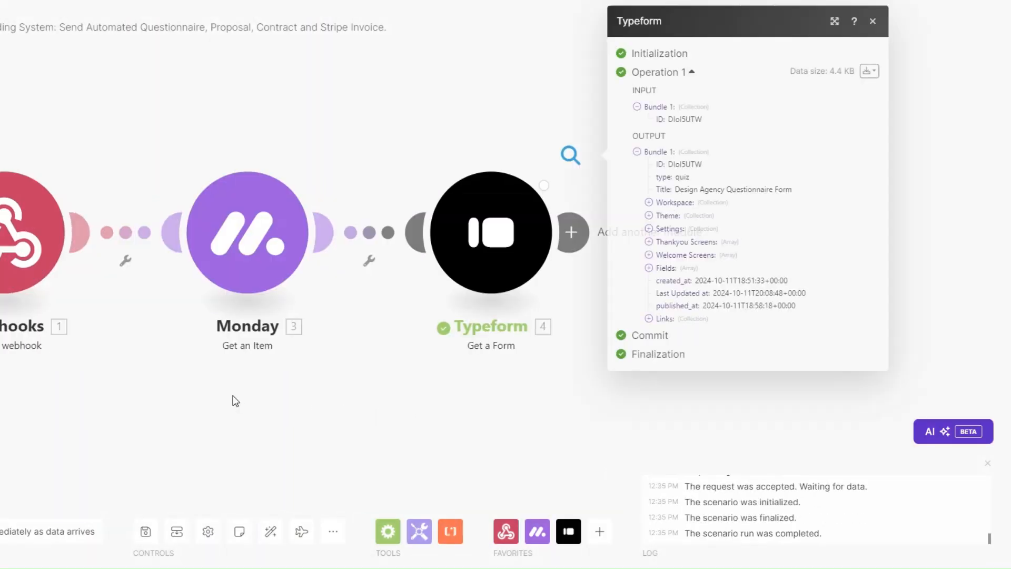
drag(665, 189, 785, 189)
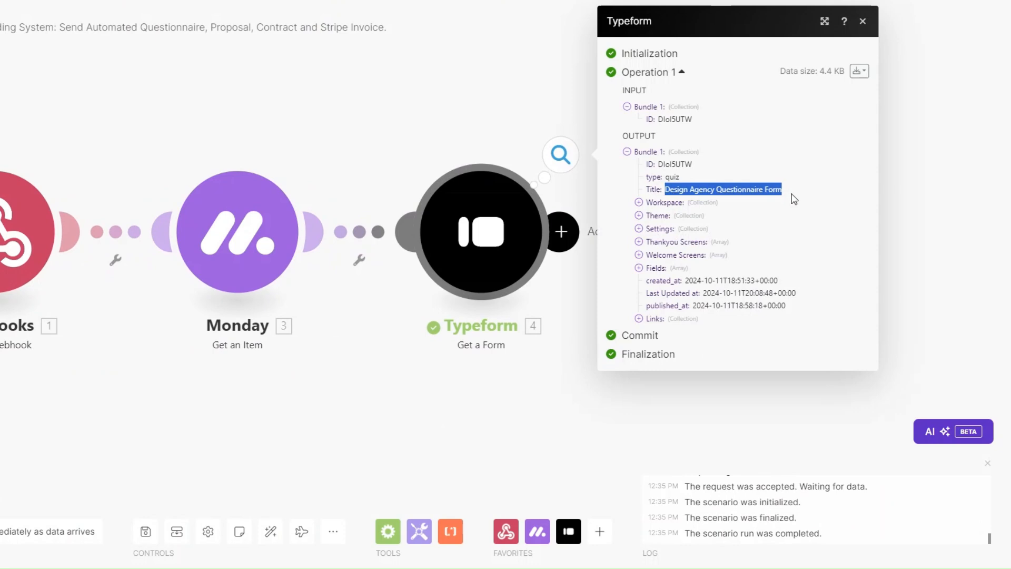
click(643, 319)
drag(686, 330, 856, 332)
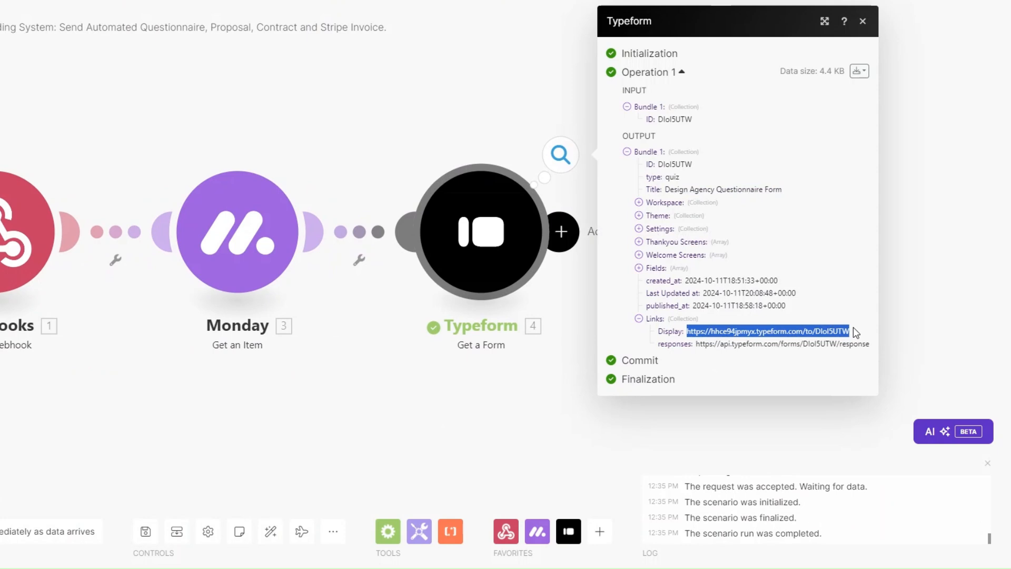
click(492, 388)
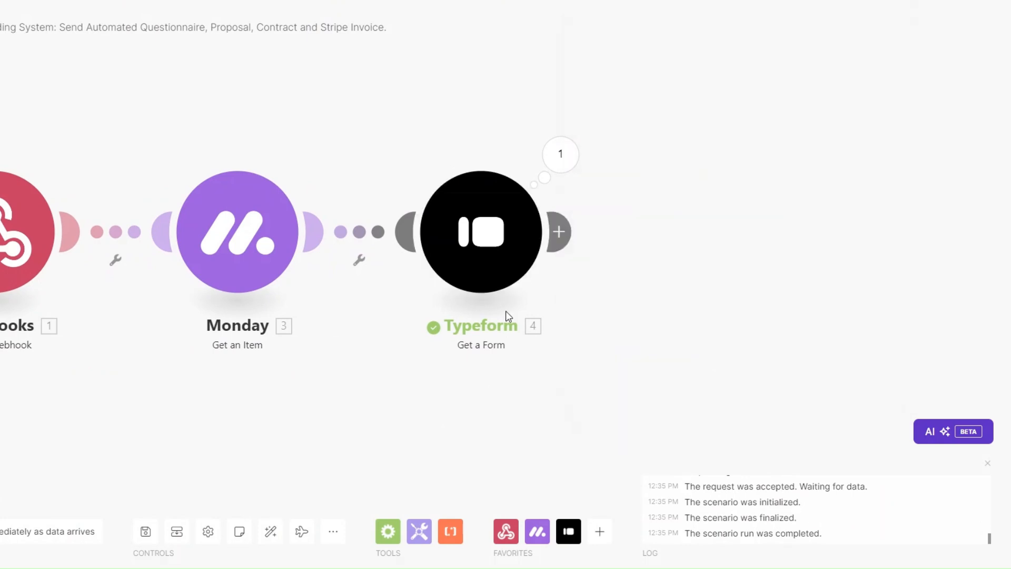
Rename the Typeform module to 'Questionnaire Form'.
right_click(467, 235)
click(520, 307)
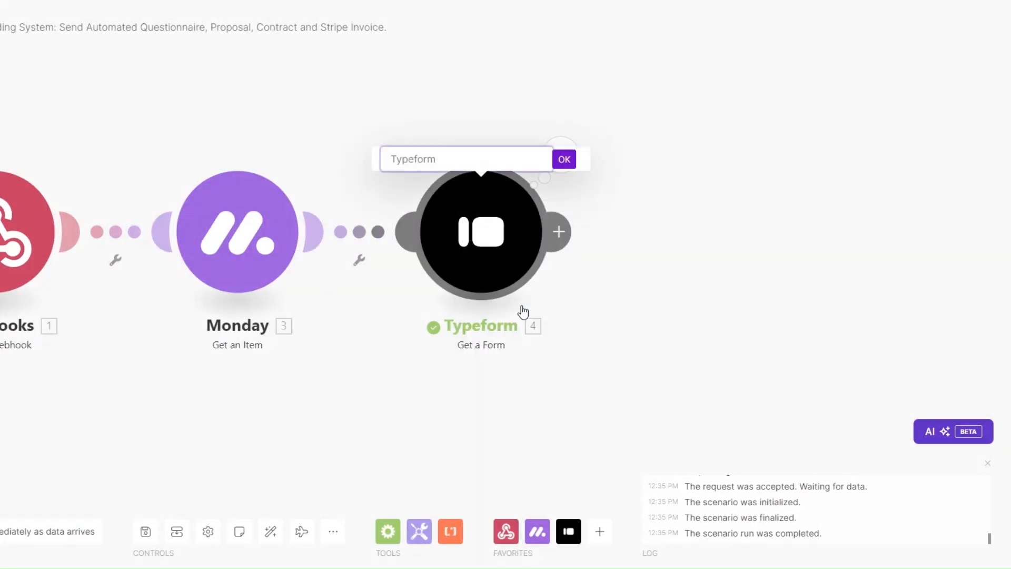
text(Questionnaire Form)
key(Return)
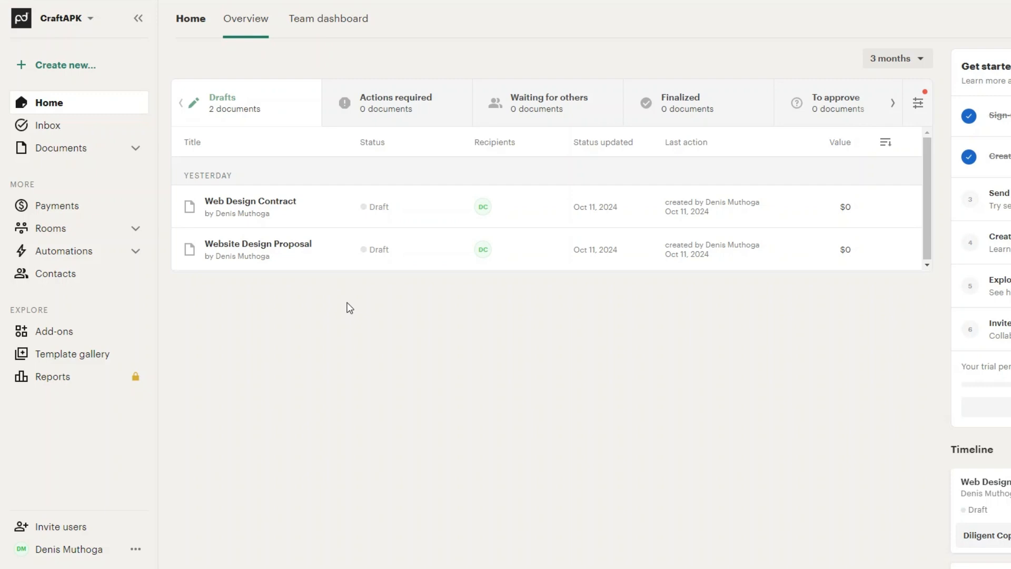
Open the Website Design Proposal draft and scroll through the document.
click(817, 253)
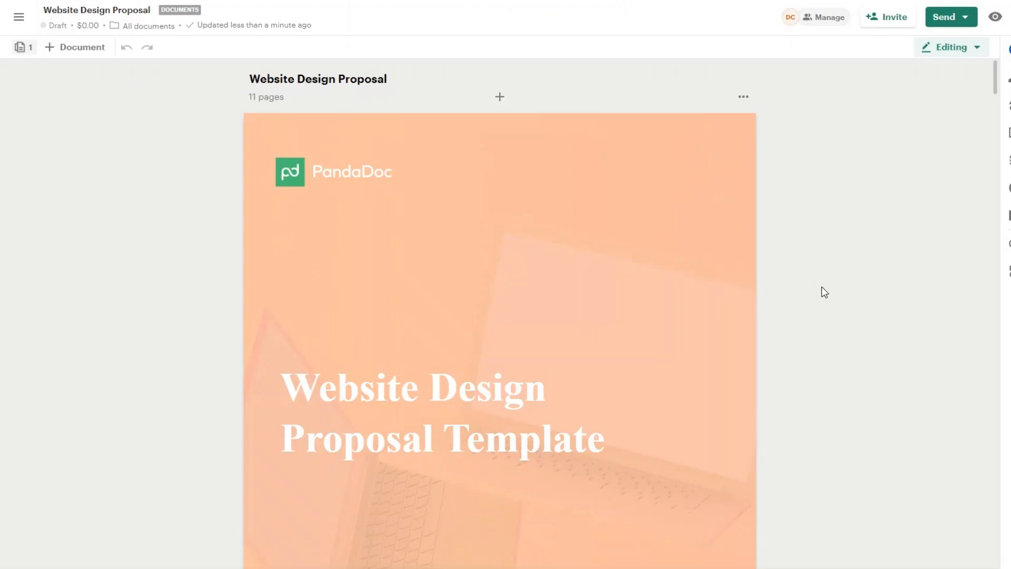
scroll(997, 87, down, 1)
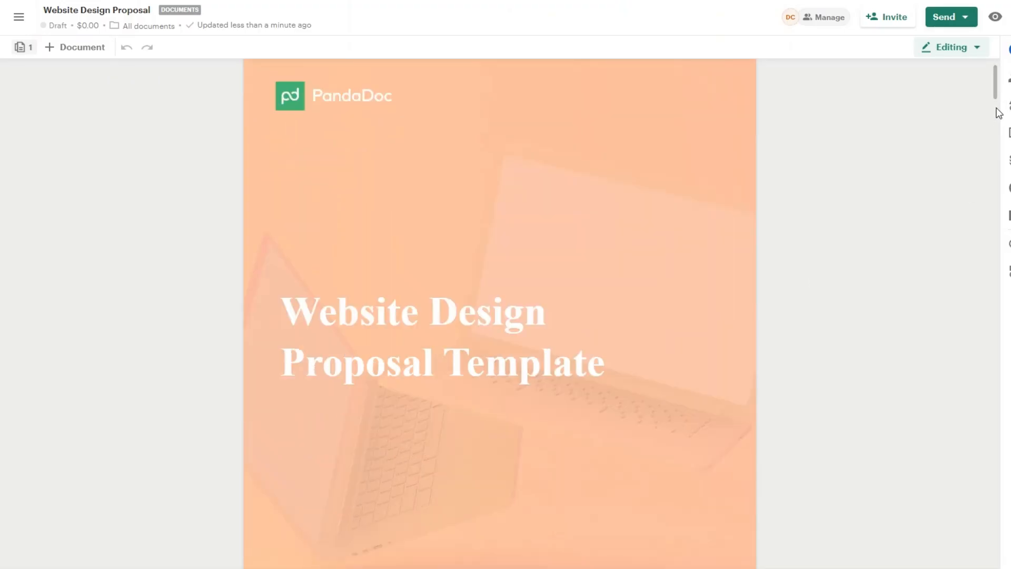
scroll(936, 183, down, 2)
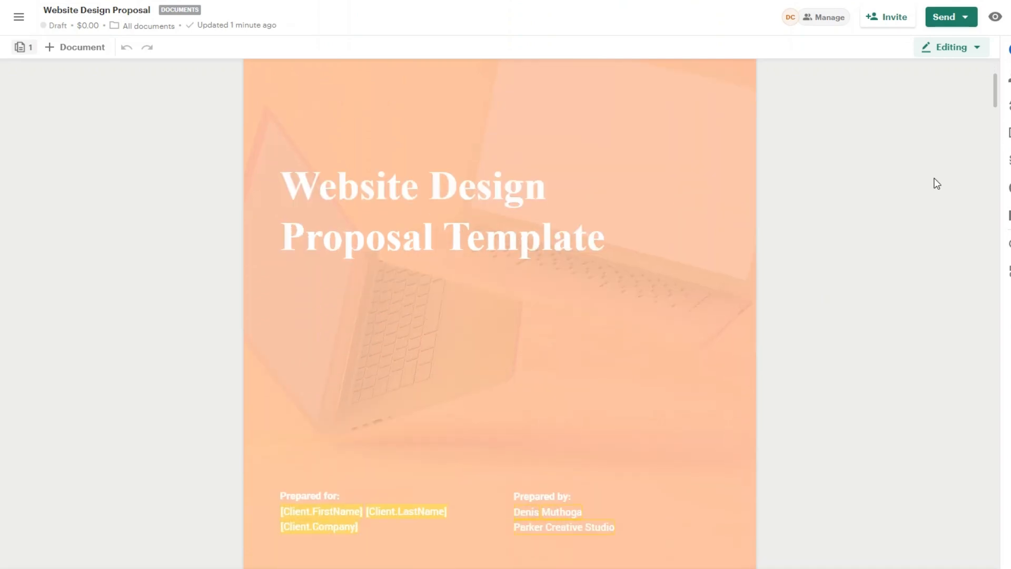
scroll(932, 189, down, 15)
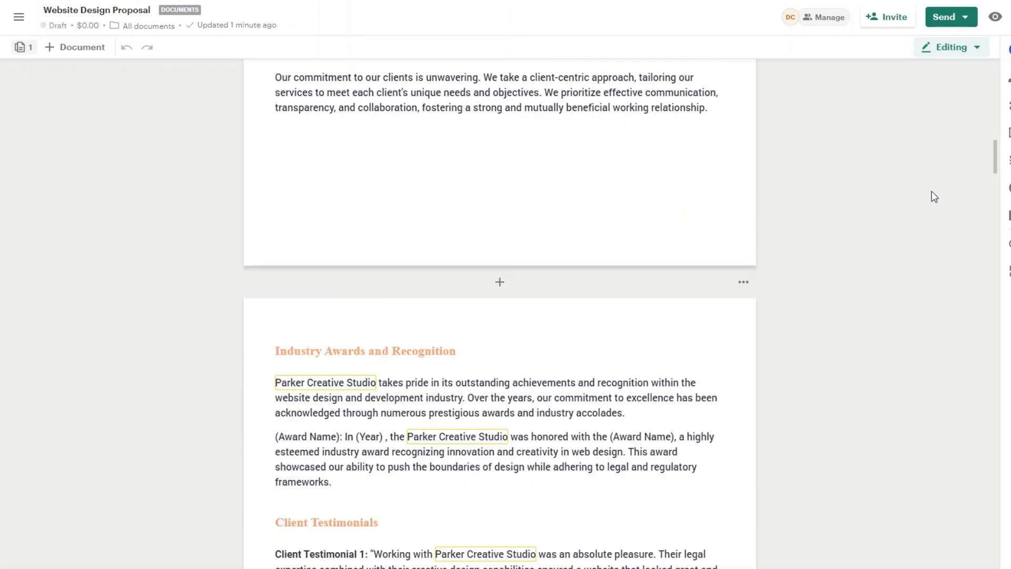
scroll(934, 196, down, 20)
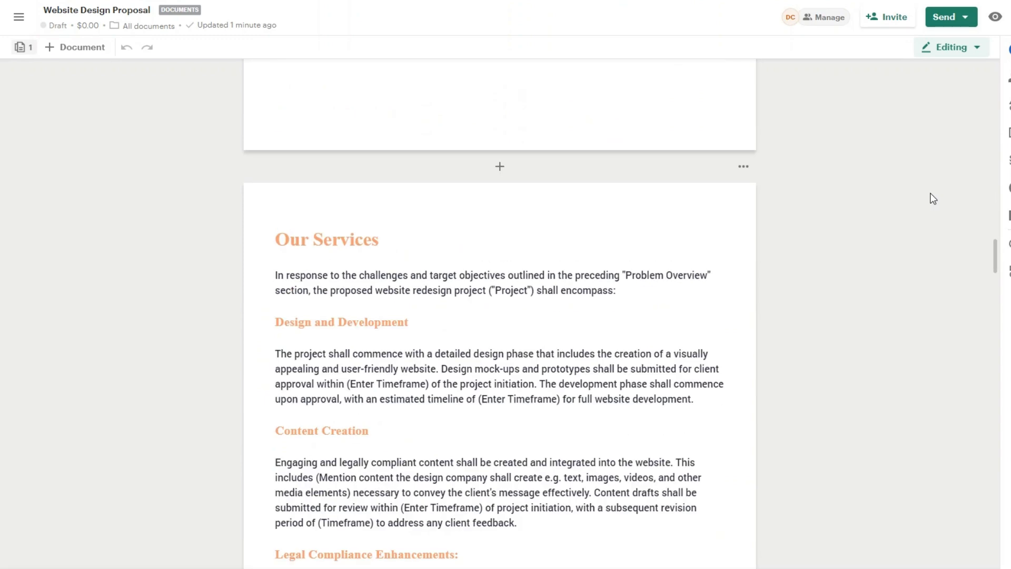
scroll(933, 198, down, 20)
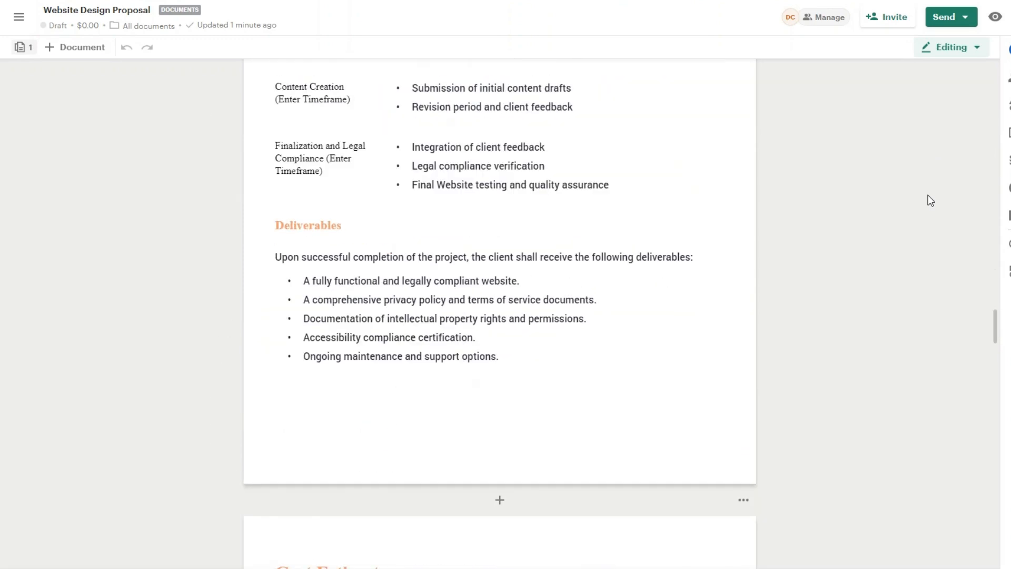
scroll(931, 200, down, 20)
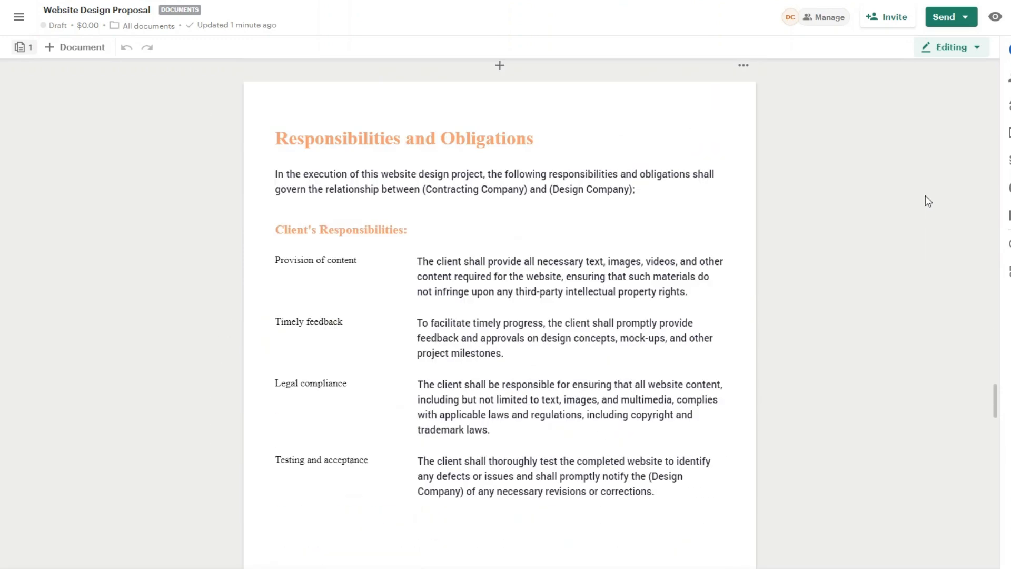
scroll(927, 200, down, 20)
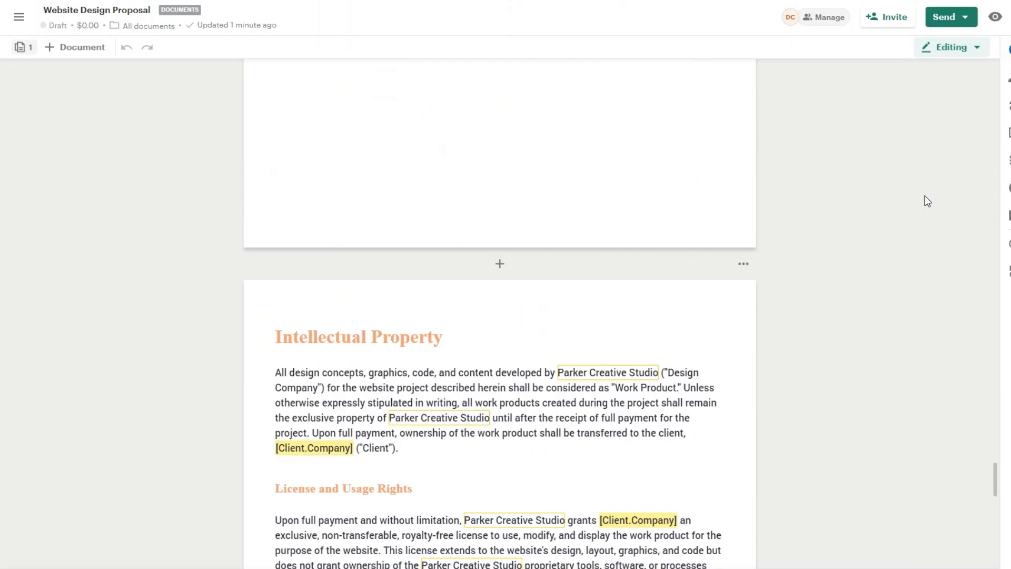
scroll(925, 199, down, 15)
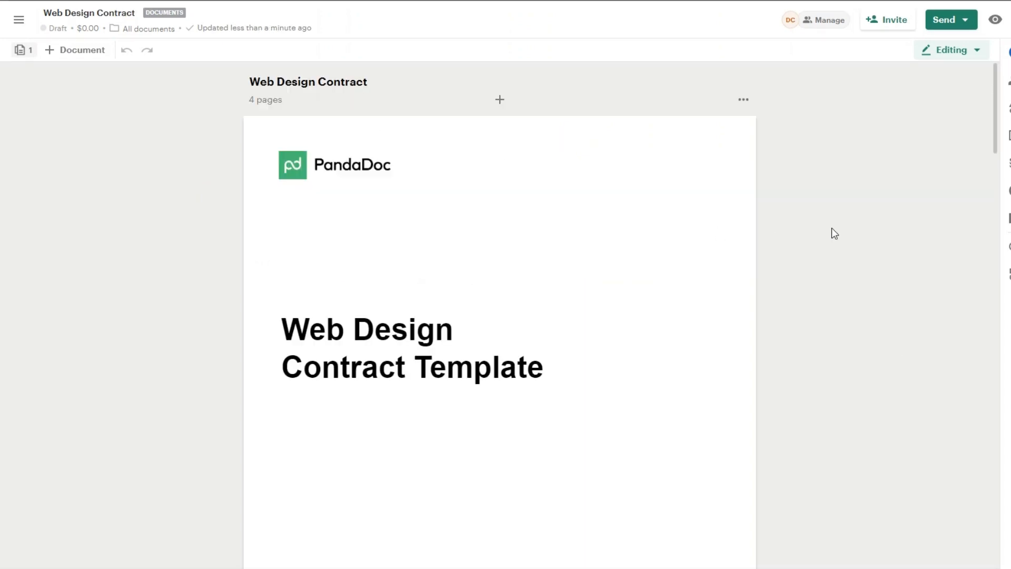
scroll(998, 237, down, 12)
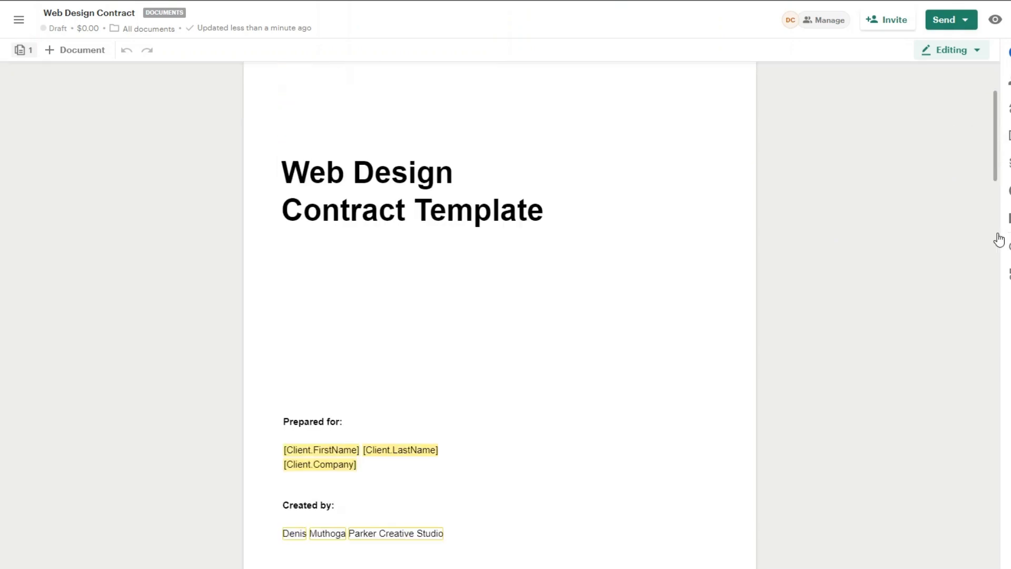
scroll(919, 237, down, 10)
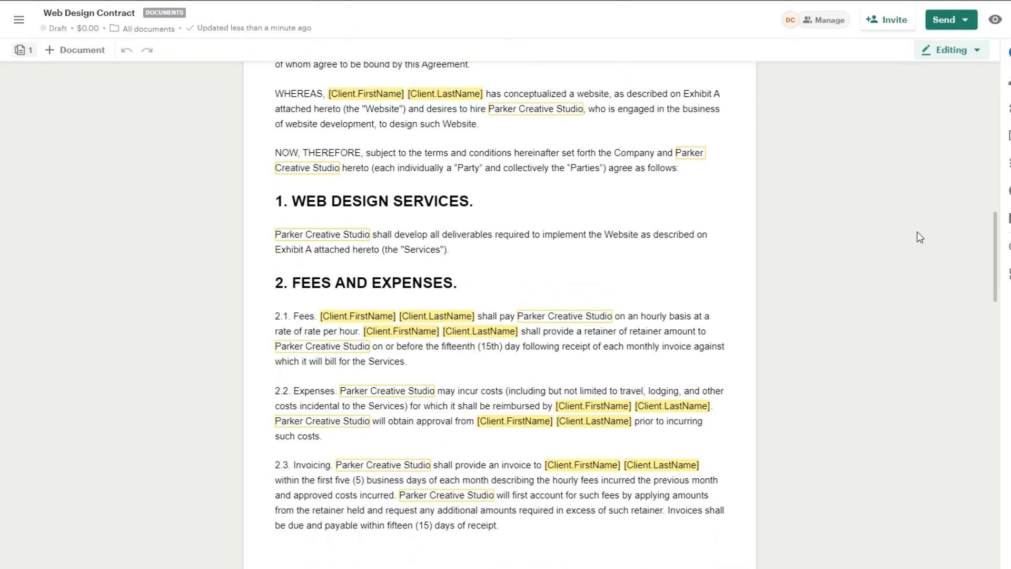
scroll(912, 236, down, 5)
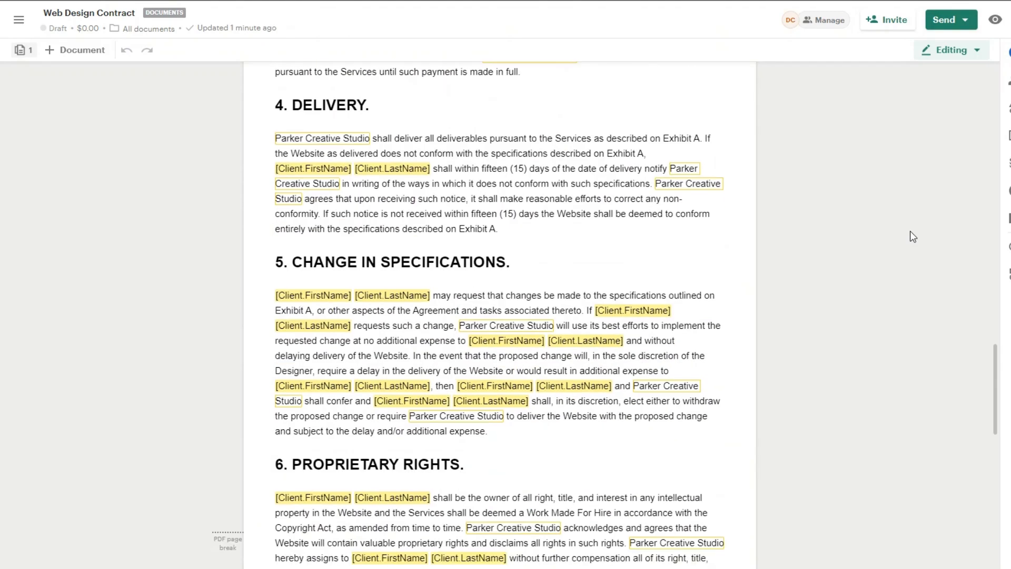
scroll(913, 236, down, 15)
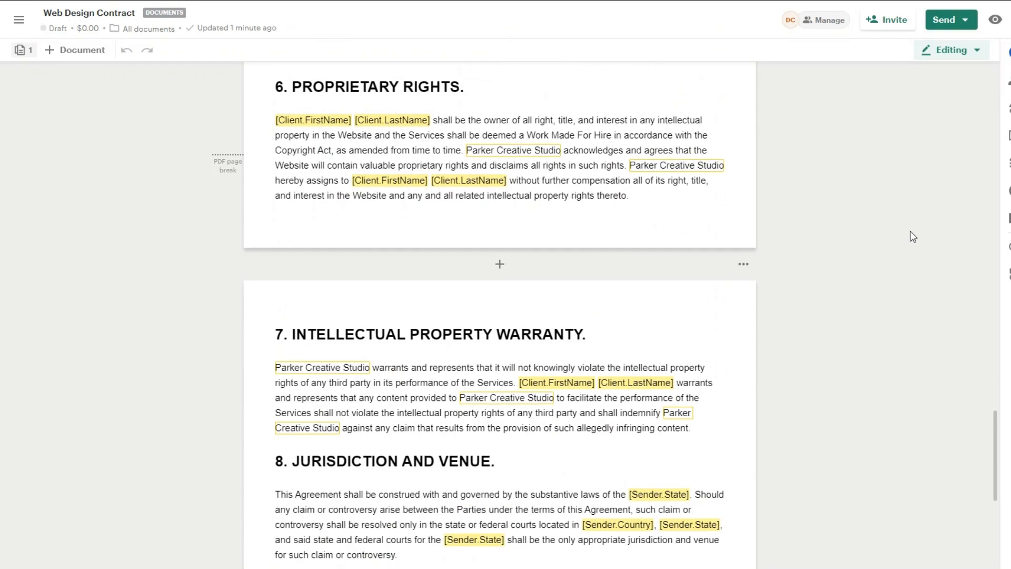
scroll(912, 236, down, 2)
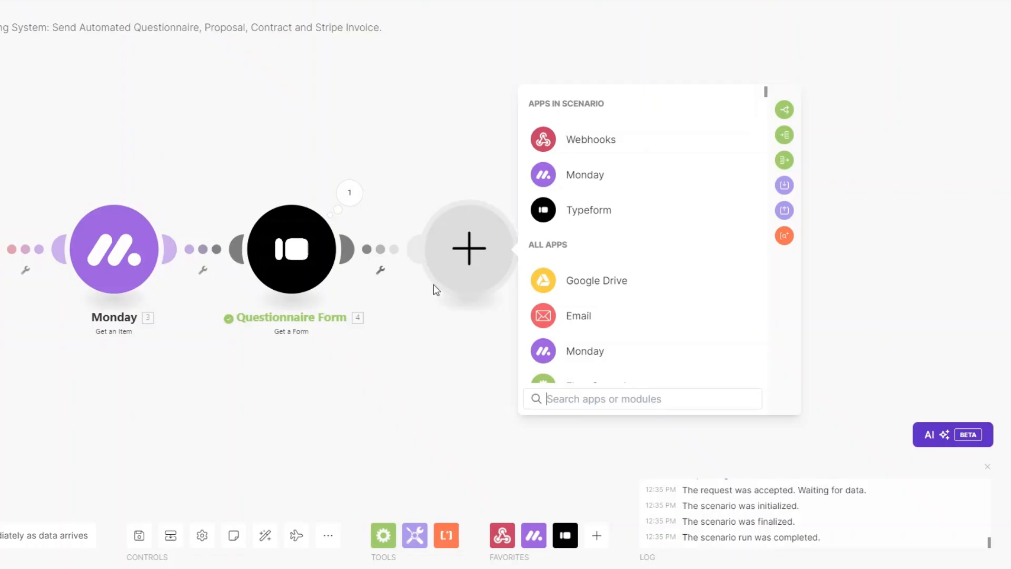
Add a PandaDoc Get a Document module with the Website Design Proposal's ID from its URL.
text(p)
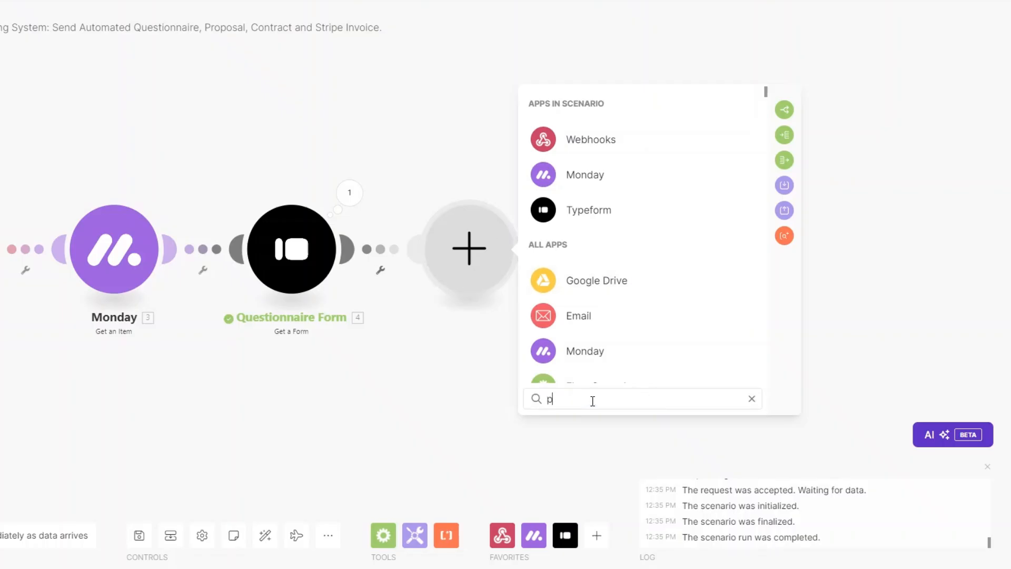
text(anda)
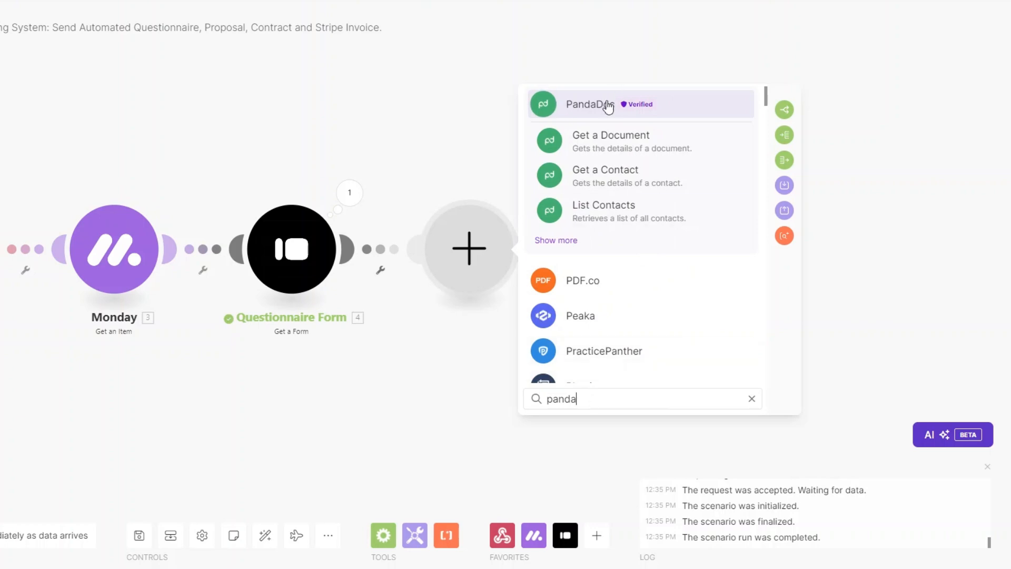
click(605, 105)
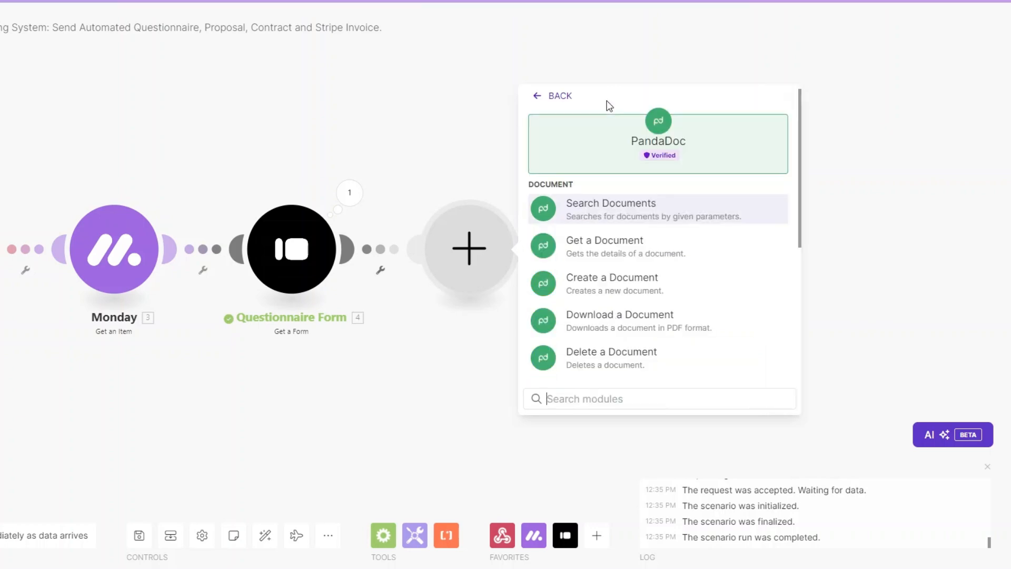
click(611, 247)
click(513, 295)
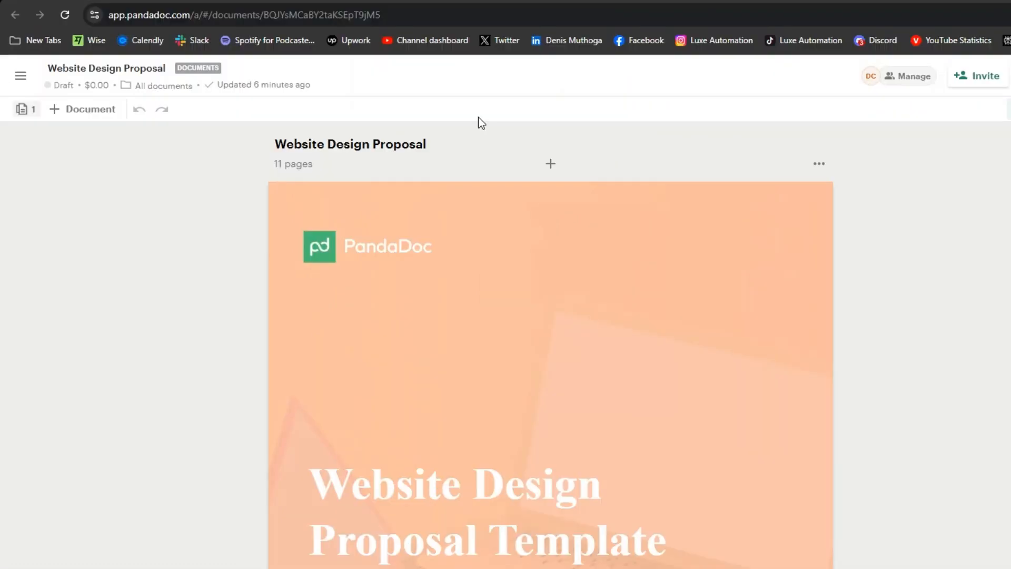
drag(264, 15, 386, 15)
key(ctrl+c)
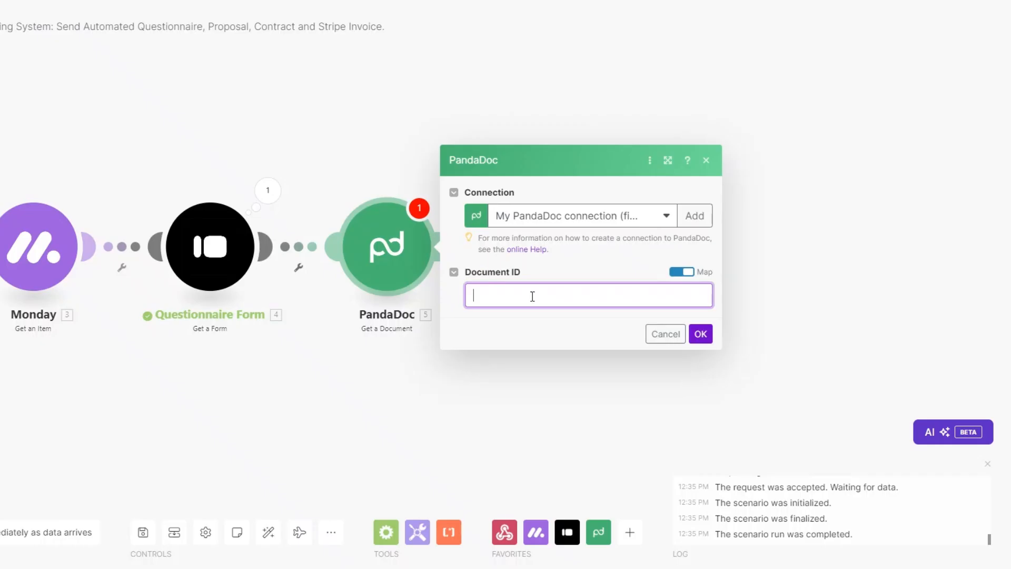
click(532, 296)
key(ctrl+v)
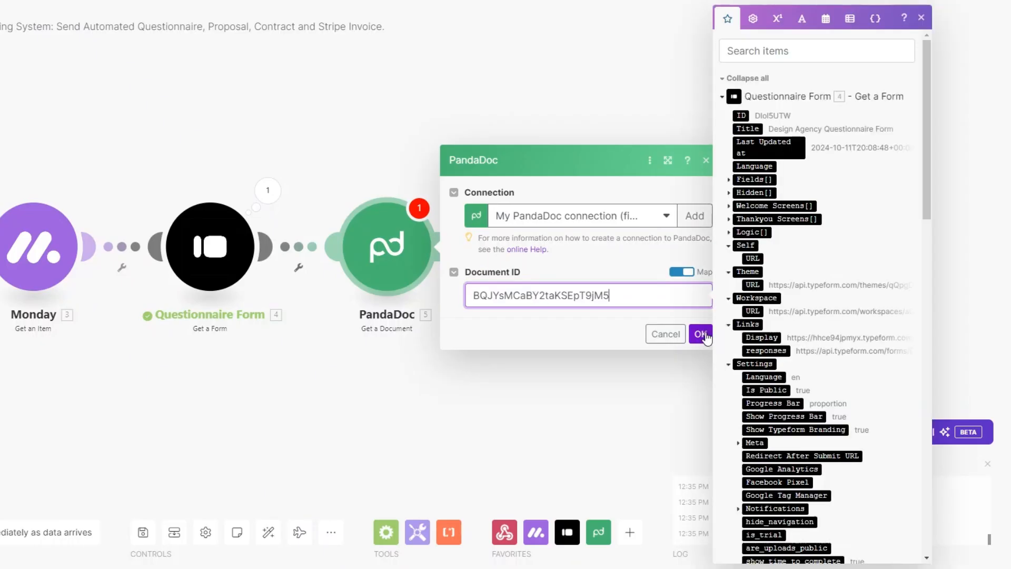
click(700, 333)
Test-run the PandaDoc Get a Document module alone and check the returned document name.
right_click(387, 253)
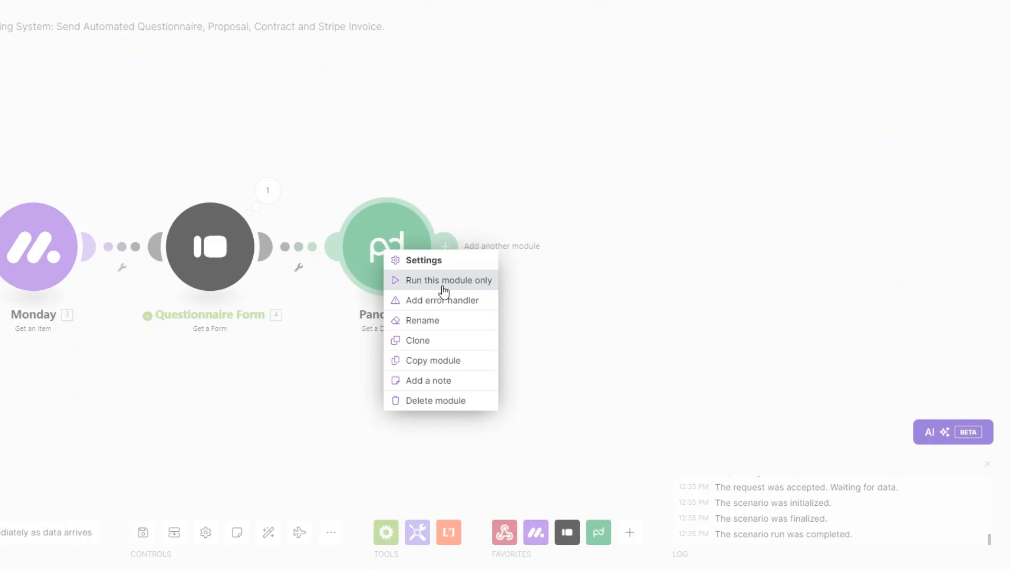
click(443, 282)
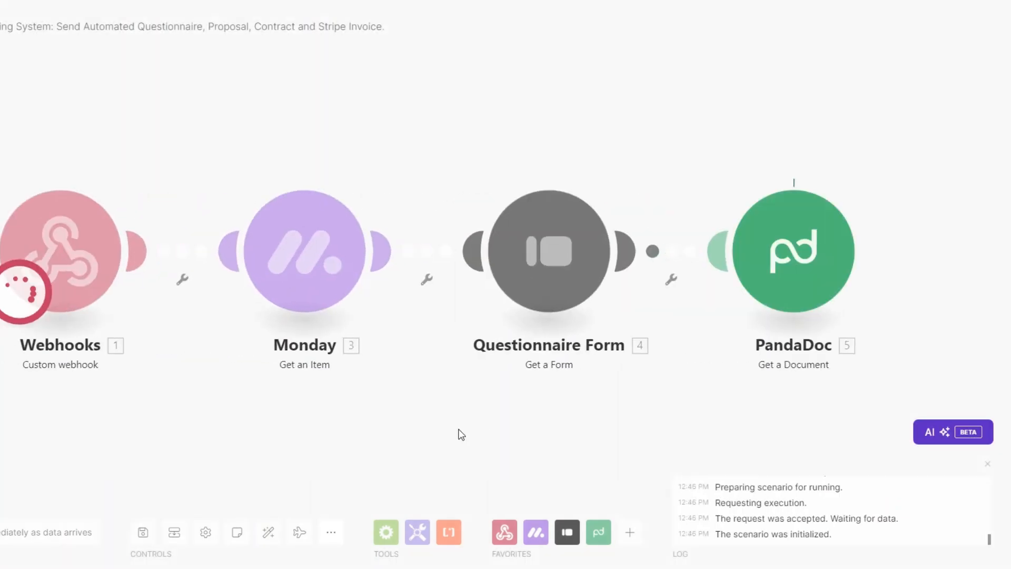
triple_click(703, 256)
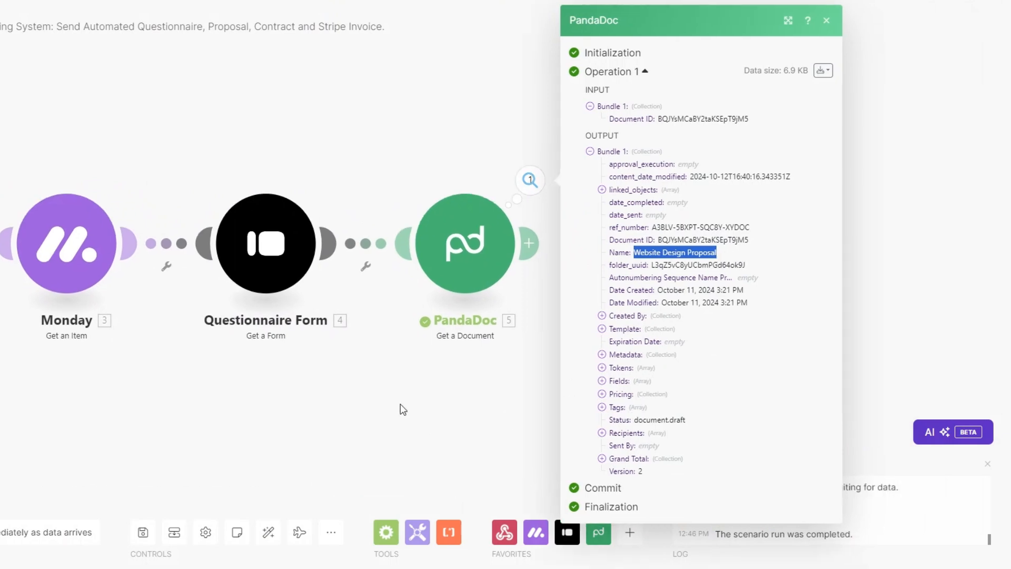
click(401, 408)
Add a PandaDoc Download a Document module mapped to 5. Document ID.
click(530, 243)
click(773, 247)
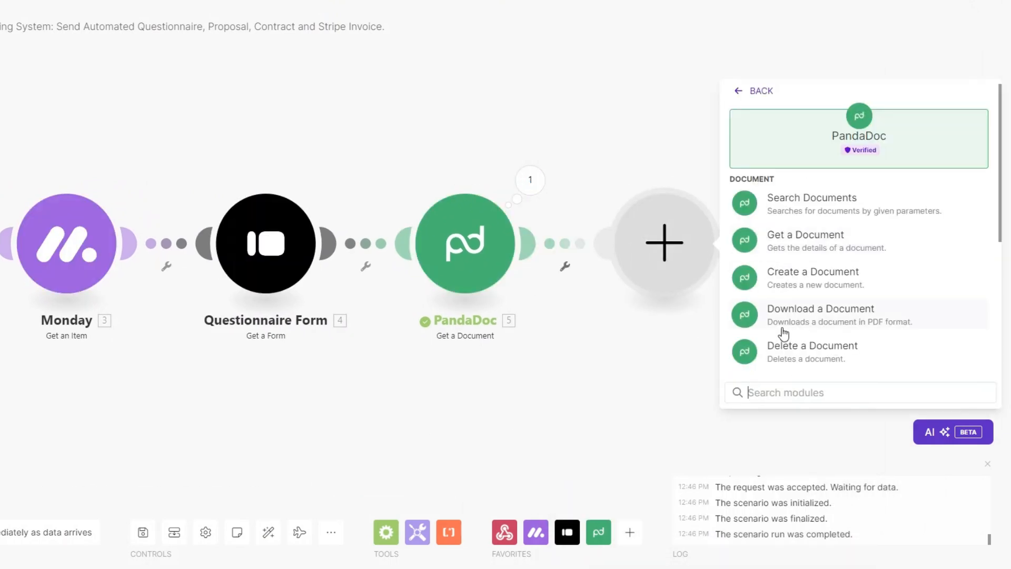
click(785, 315)
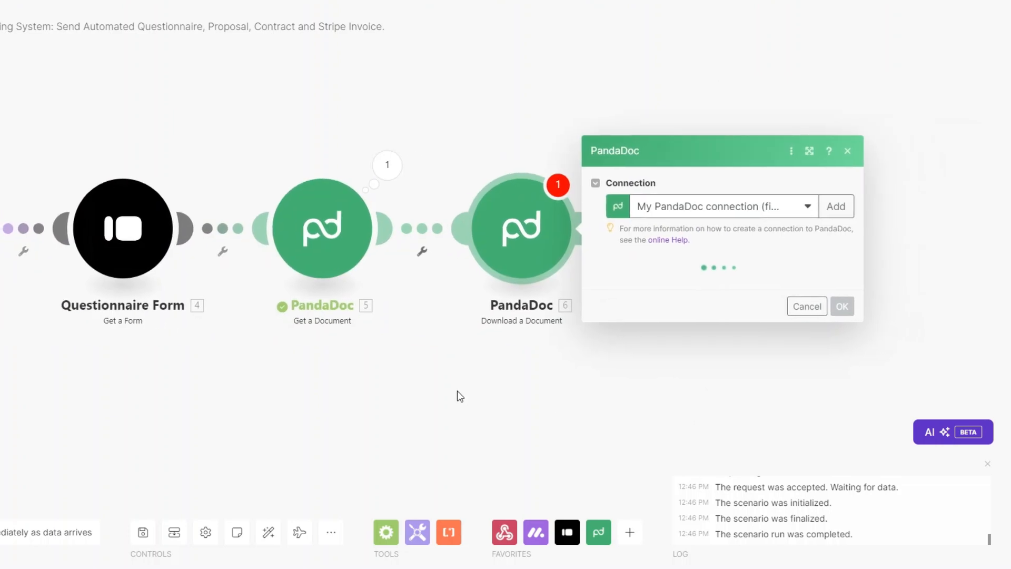
scroll(589, 354, down, 1)
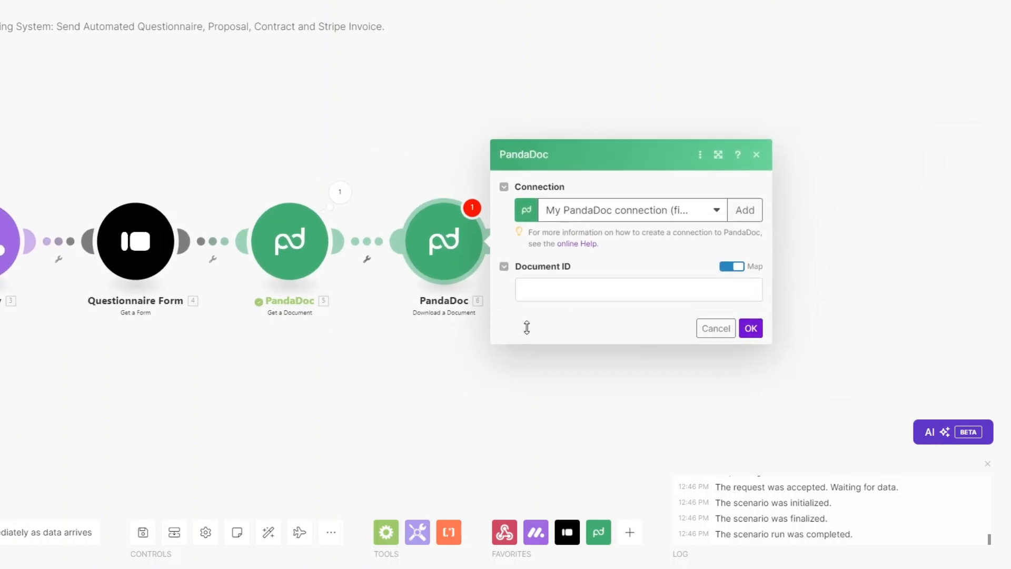
click(546, 289)
click(810, 116)
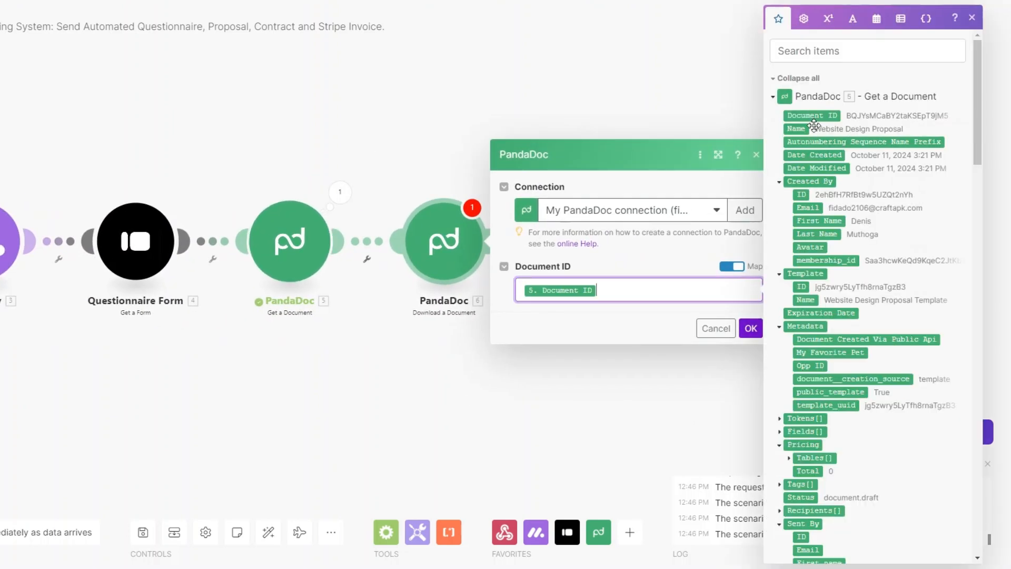
click(750, 328)
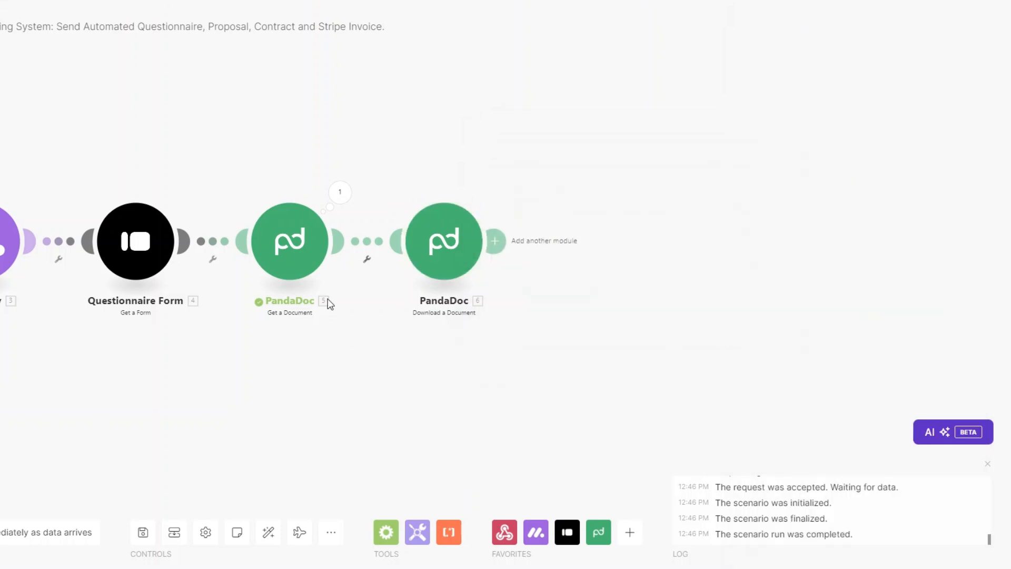
Rename the two PandaDoc modules to 'Get Proposal' and 'Download Proposal'.
right_click(296, 256)
click(348, 330)
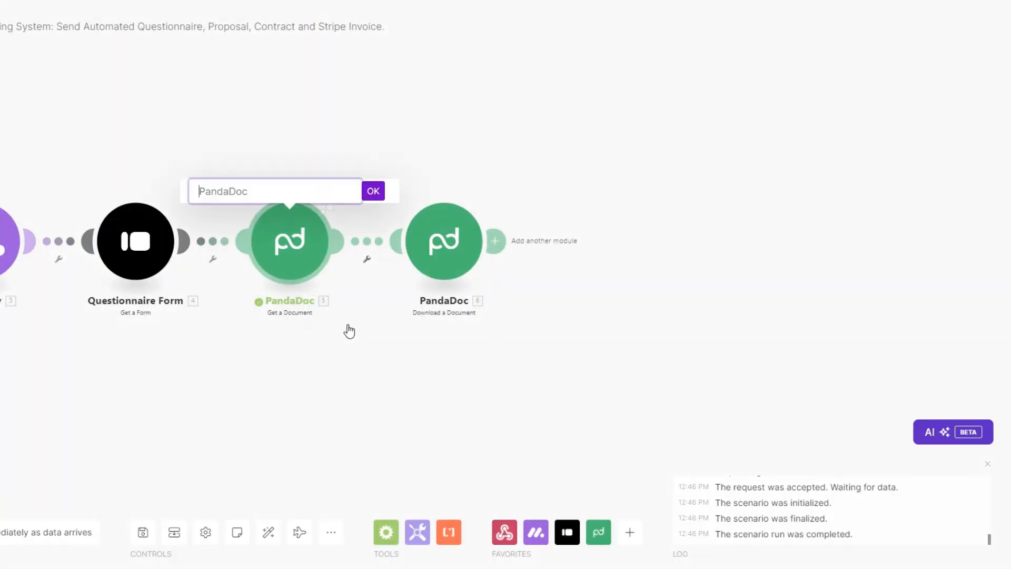
text(Get Proposal)
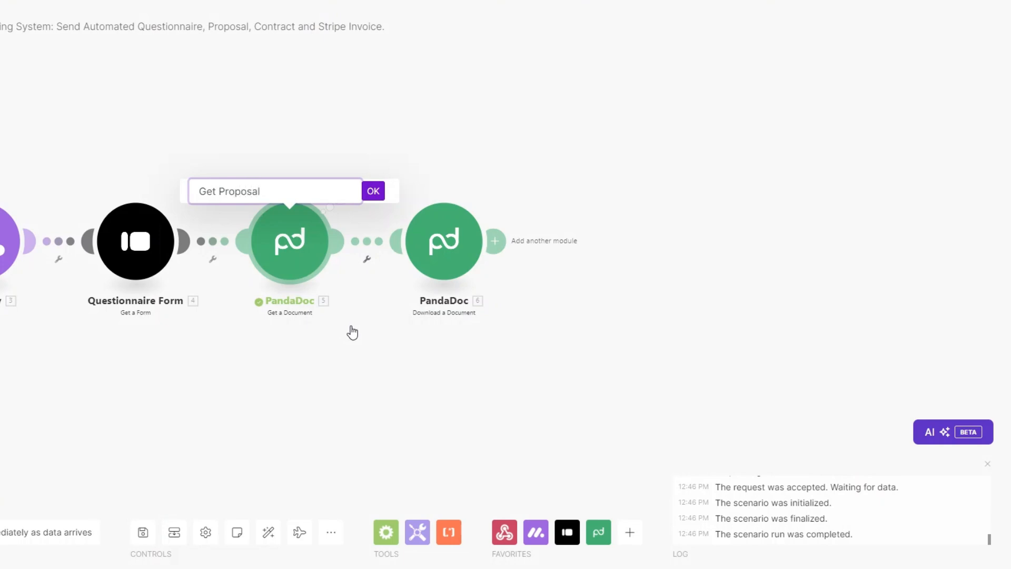
click(373, 191)
right_click(452, 258)
click(489, 332)
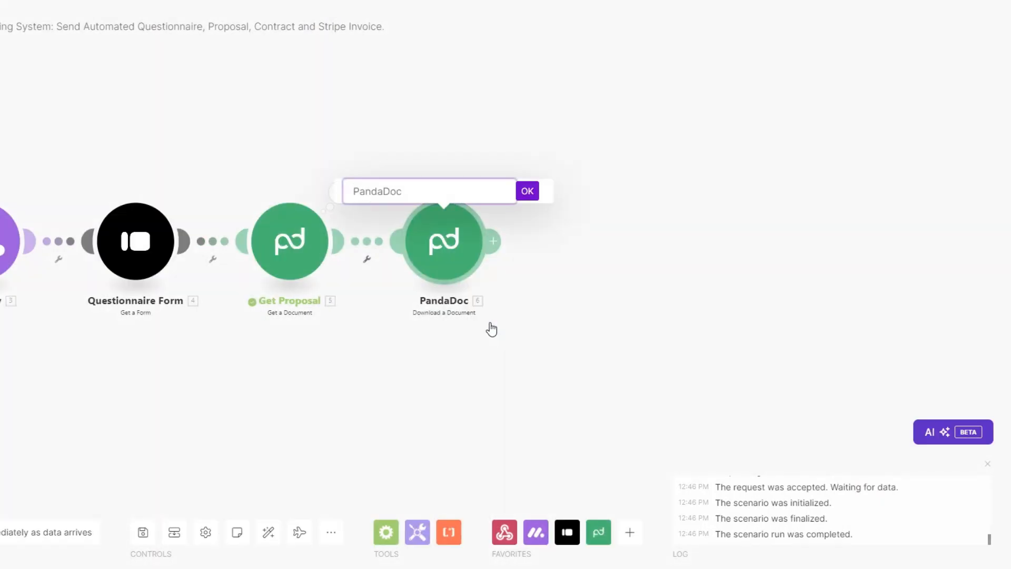
text(Download Proposal)
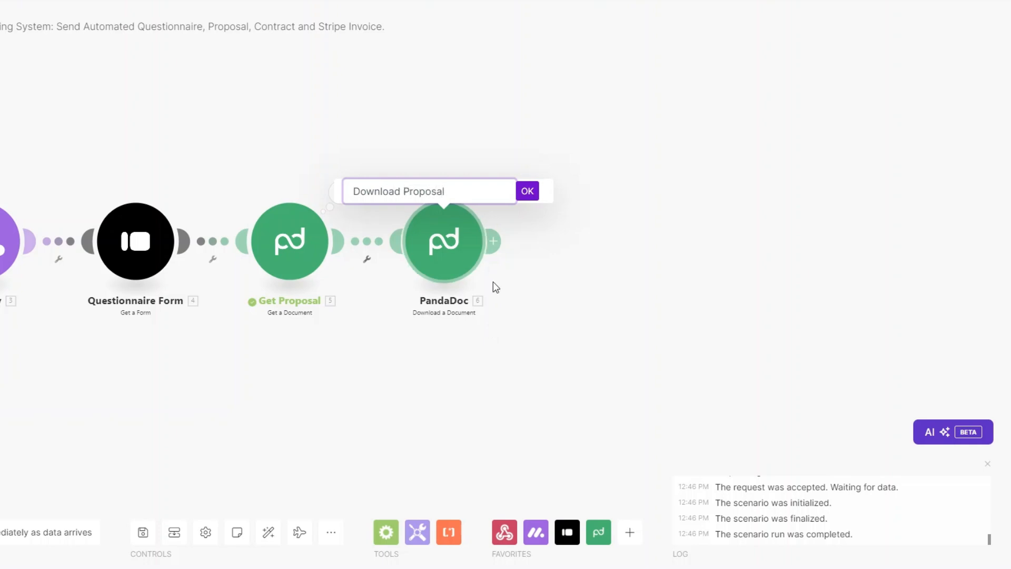
click(527, 191)
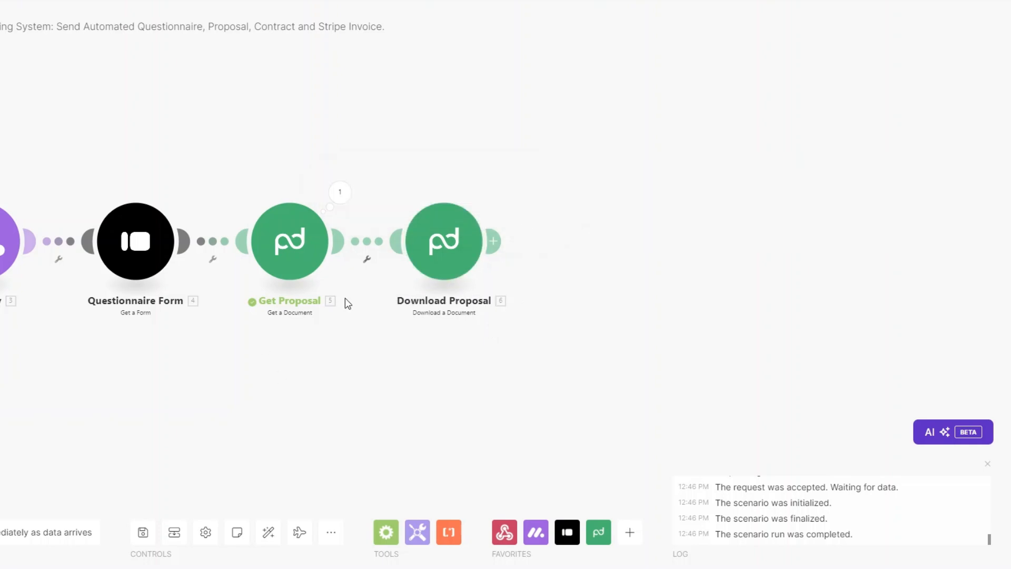
Add a PandaDoc Get a Document module with the Web Design Contract's ID from its URL.
click(492, 240)
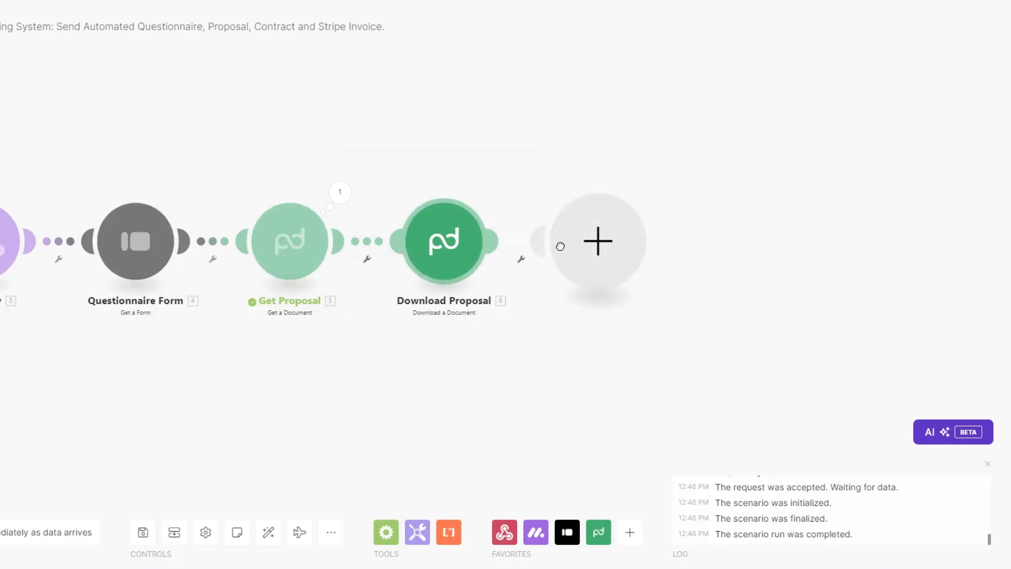
click(712, 236)
click(717, 234)
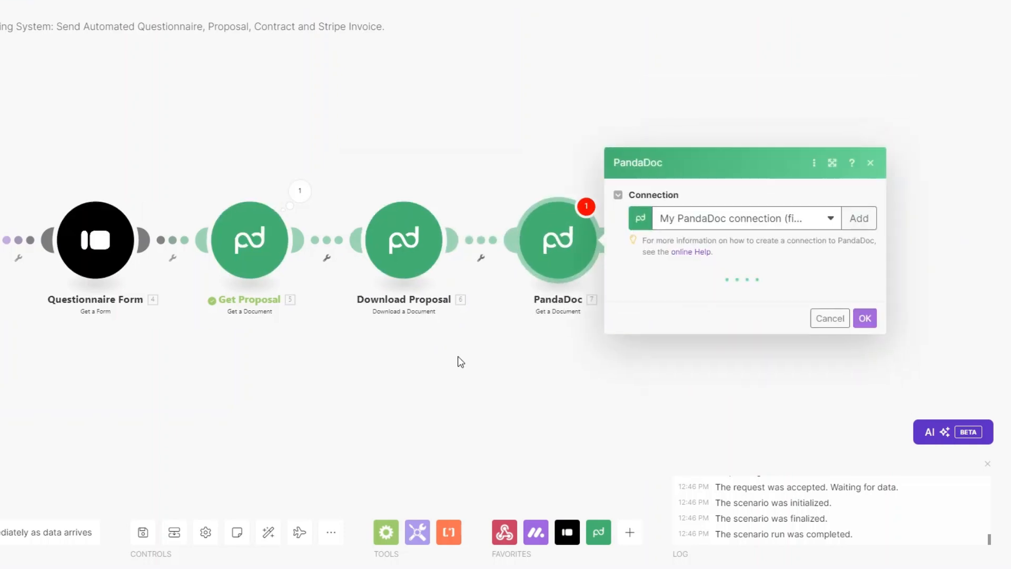
drag(411, 332, 187, 336)
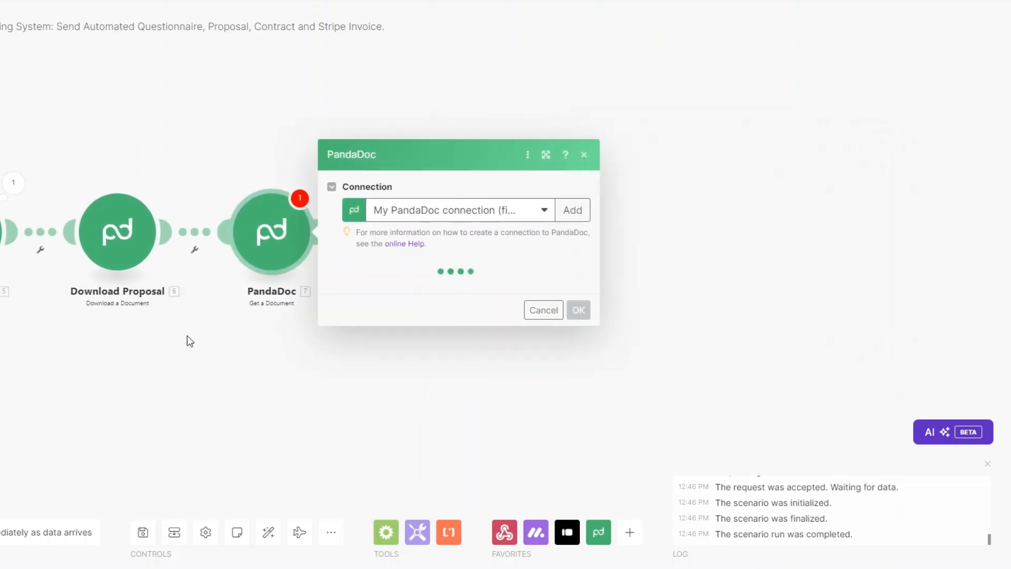
click(411, 282)
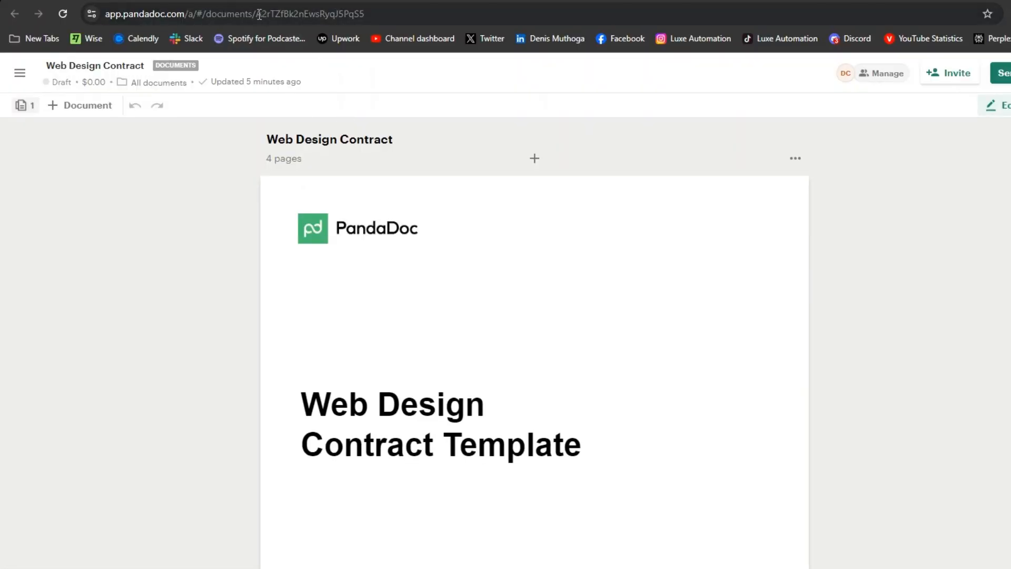
drag(259, 14, 394, 14)
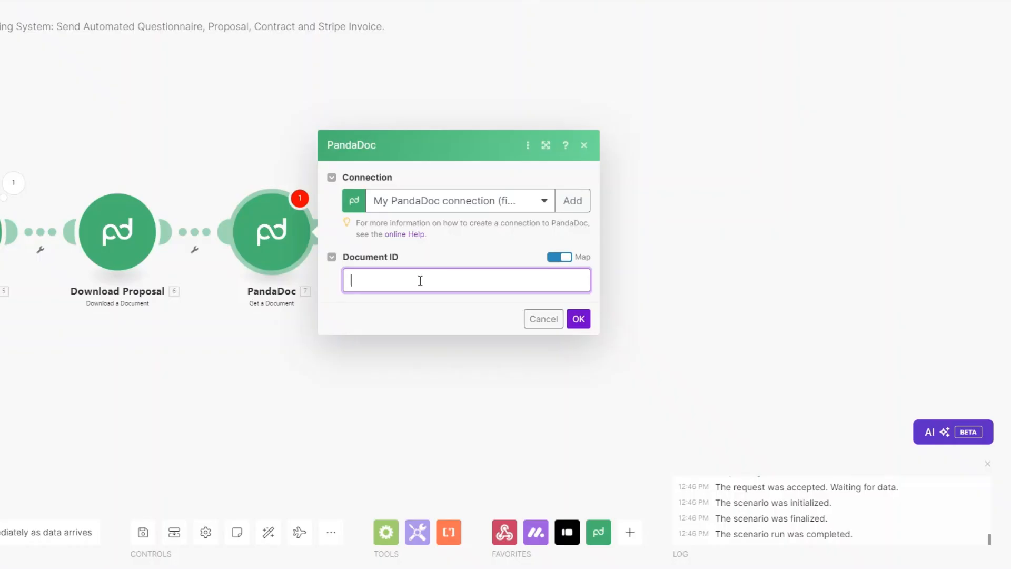
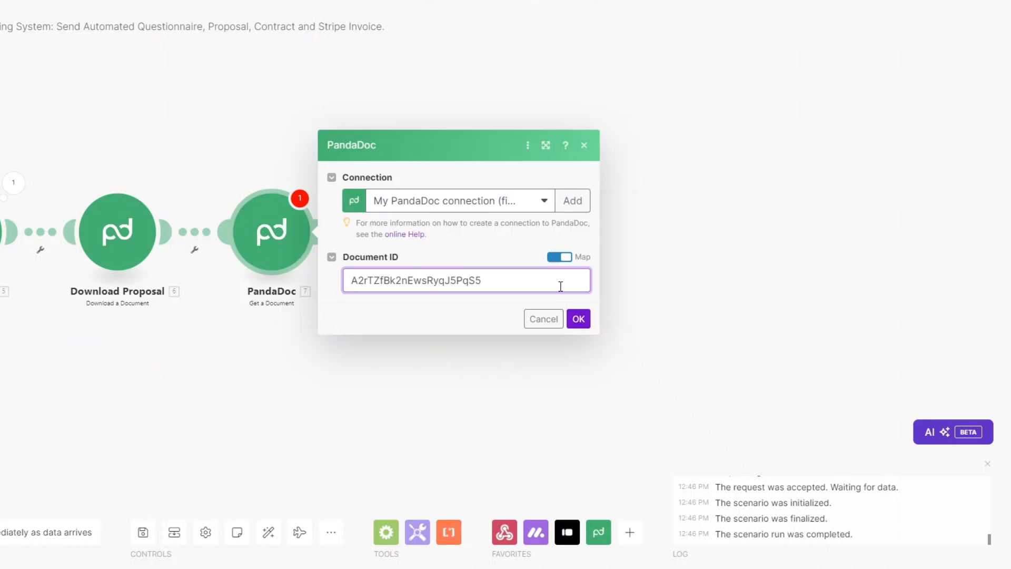
click(579, 318)
Run the new module alone and confirm it returns 'Web Design Contract'.
right_click(281, 239)
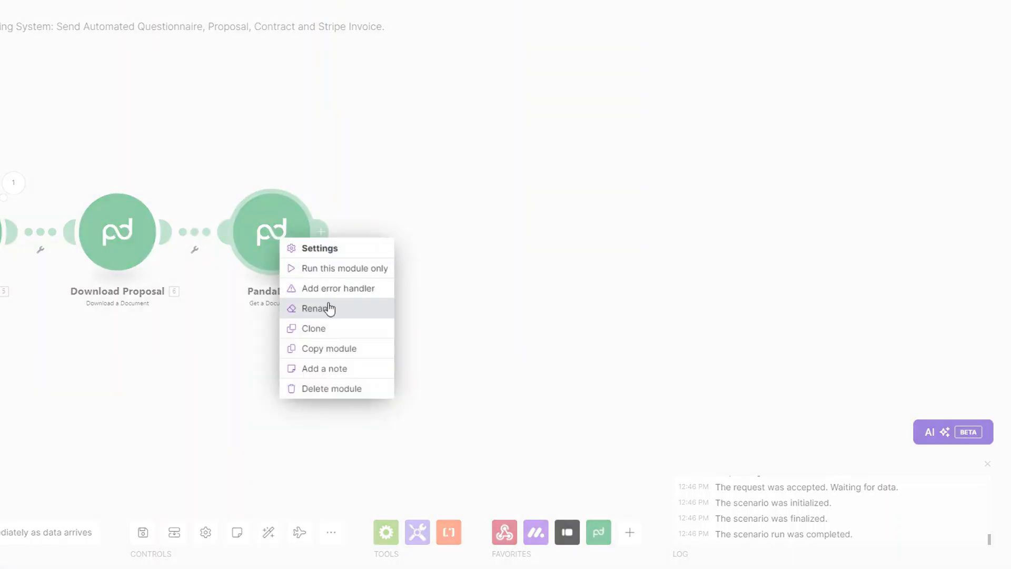
click(332, 268)
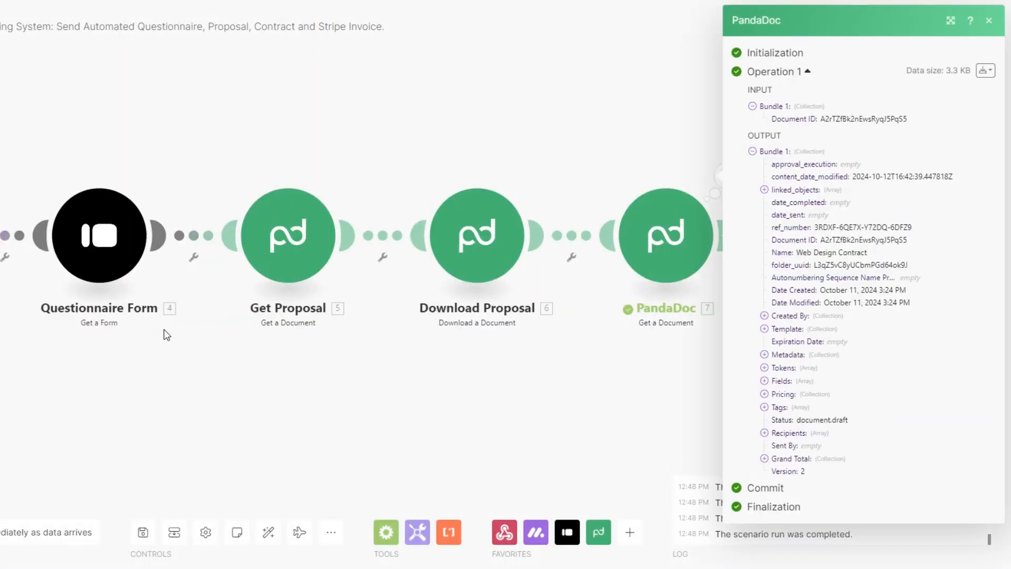
drag(732, 253, 805, 253)
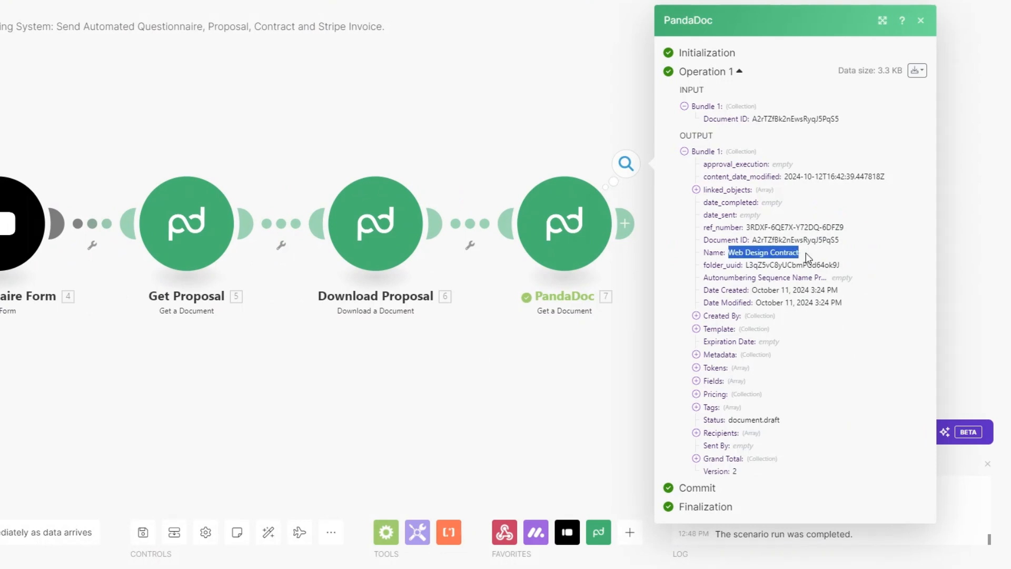
click(561, 365)
Add a PandaDoc Download a Document module mapped to 7. Document ID.
click(625, 226)
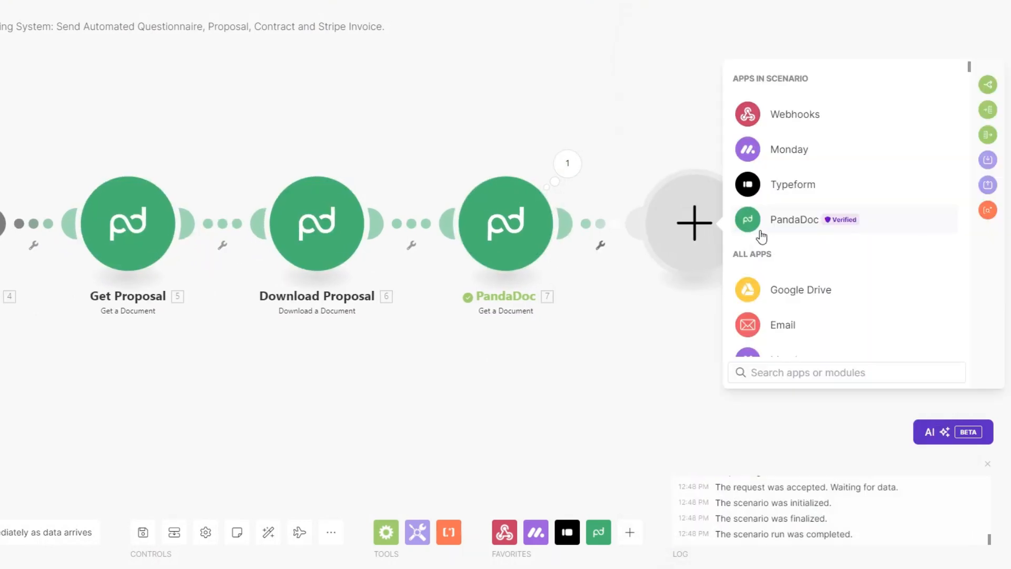
click(783, 221)
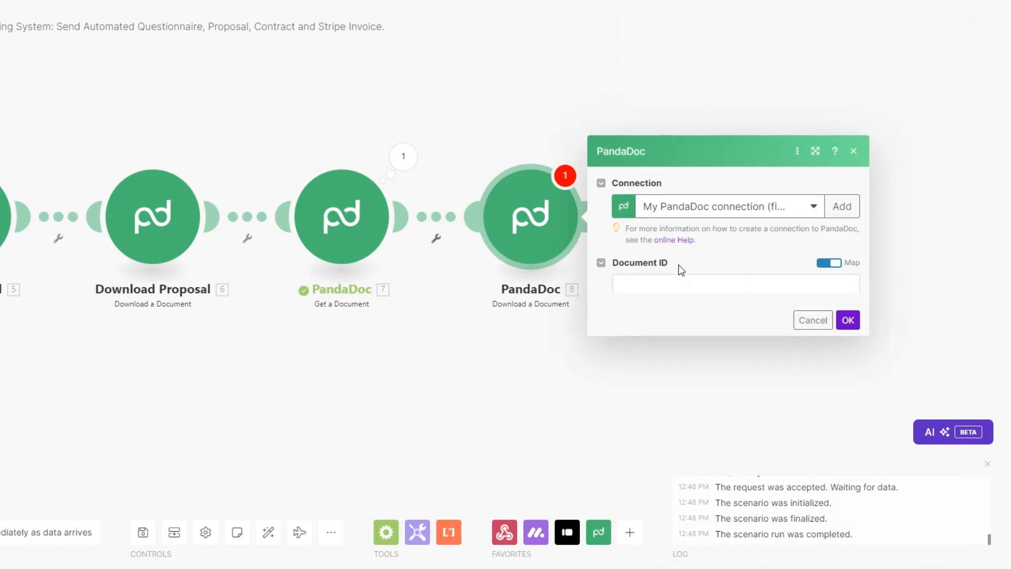
click(665, 263)
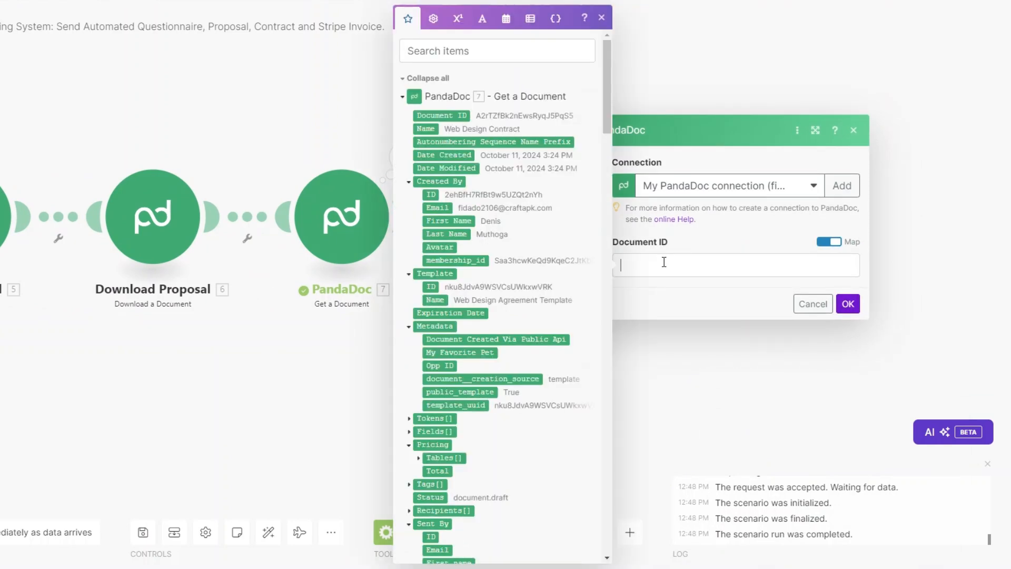
click(458, 115)
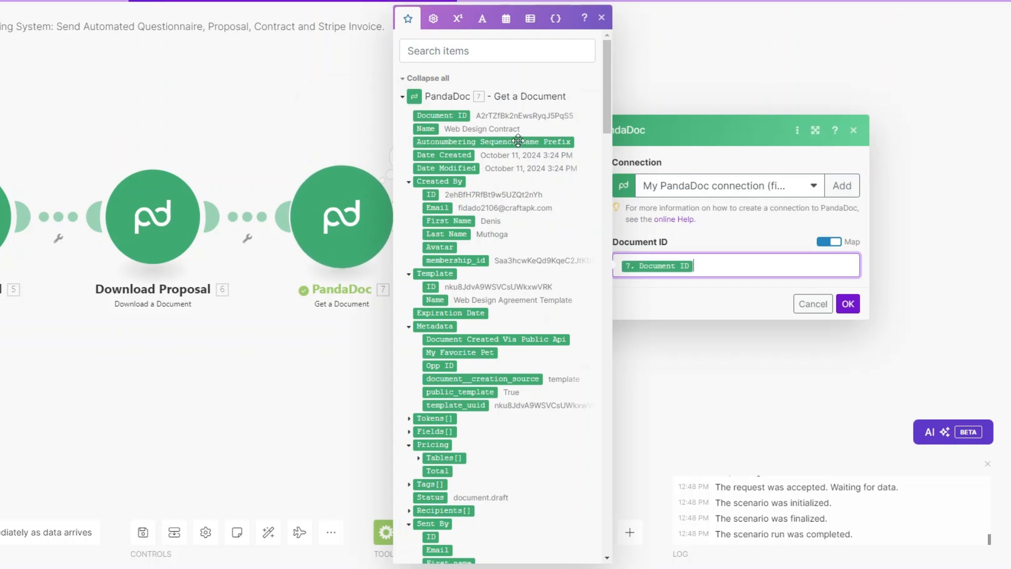
click(848, 304)
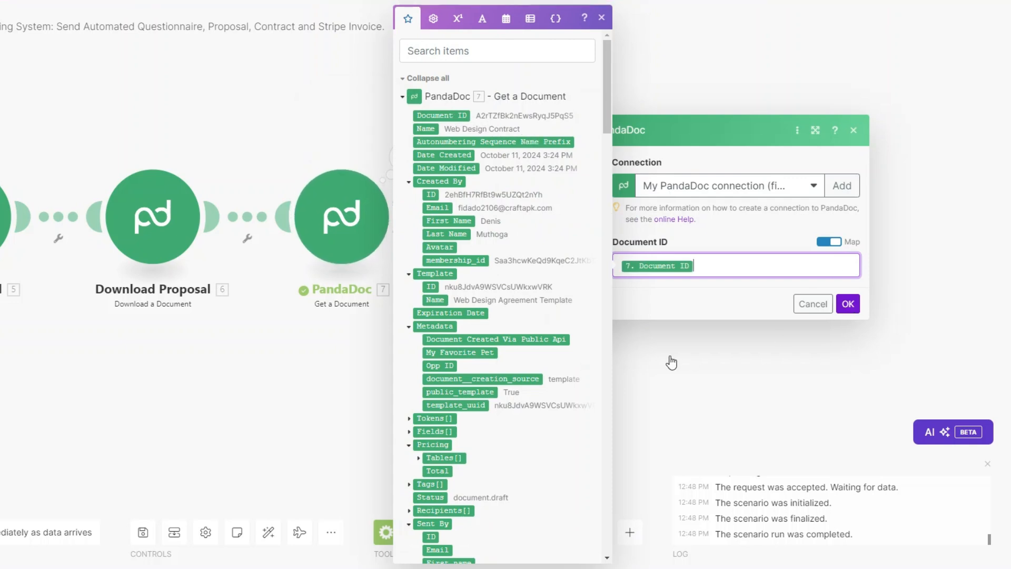
Rename modules 7 and 8 to 'Get Contract' and 'Download Contract'.
right_click(340, 224)
click(363, 292)
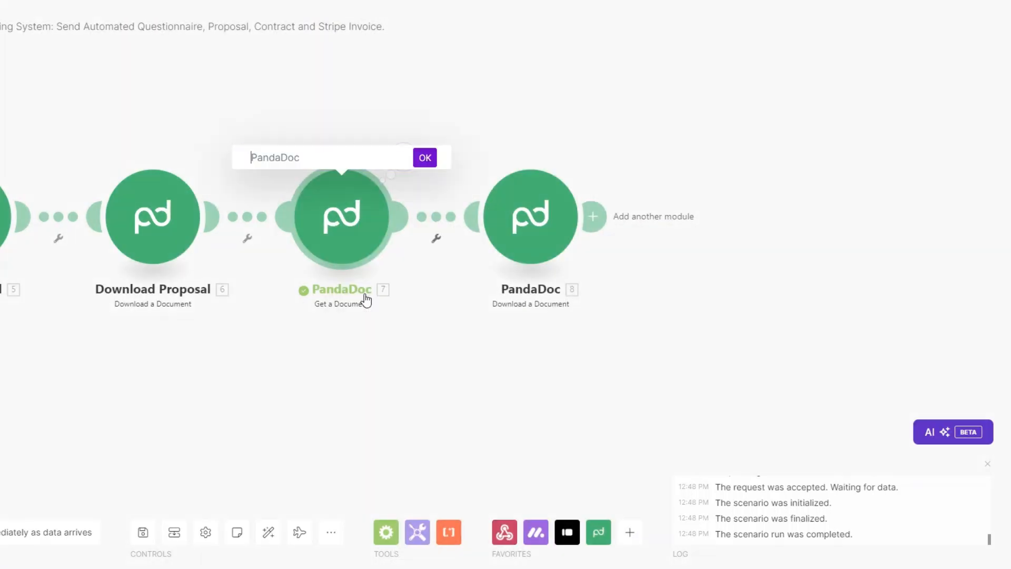
text(Get Contract)
key(Return)
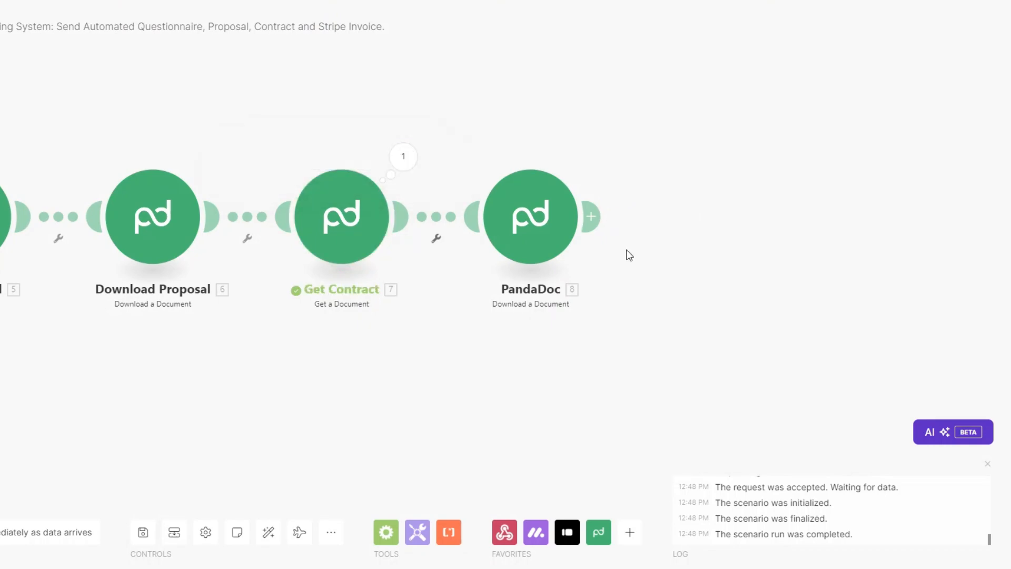
right_click(526, 220)
click(573, 293)
text(Download Contract)
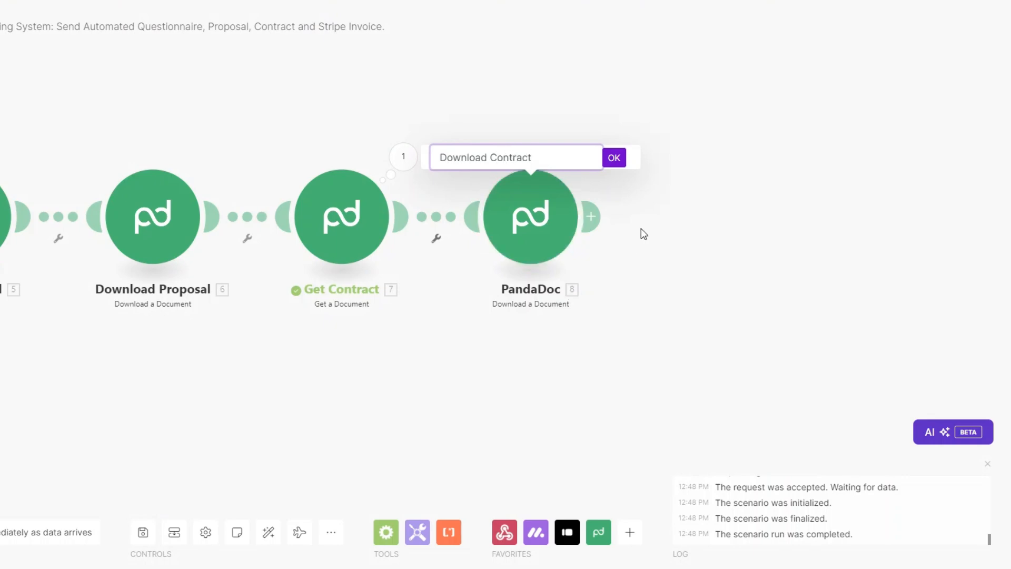
click(614, 158)
scroll(247, 373, down, 3)
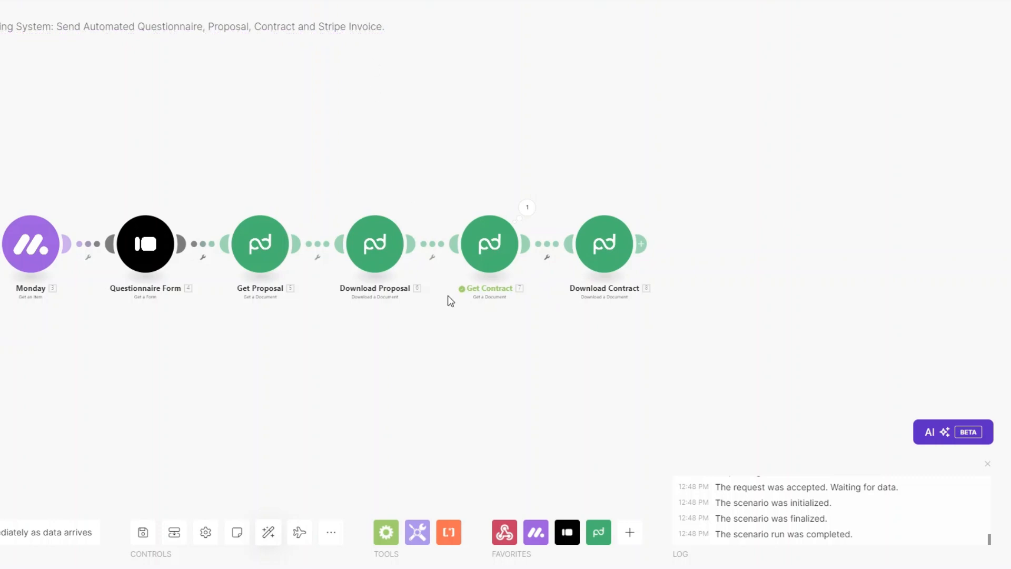
Add a Stripe Search Customers module after Download Contract.
drag(408, 367, 190, 363)
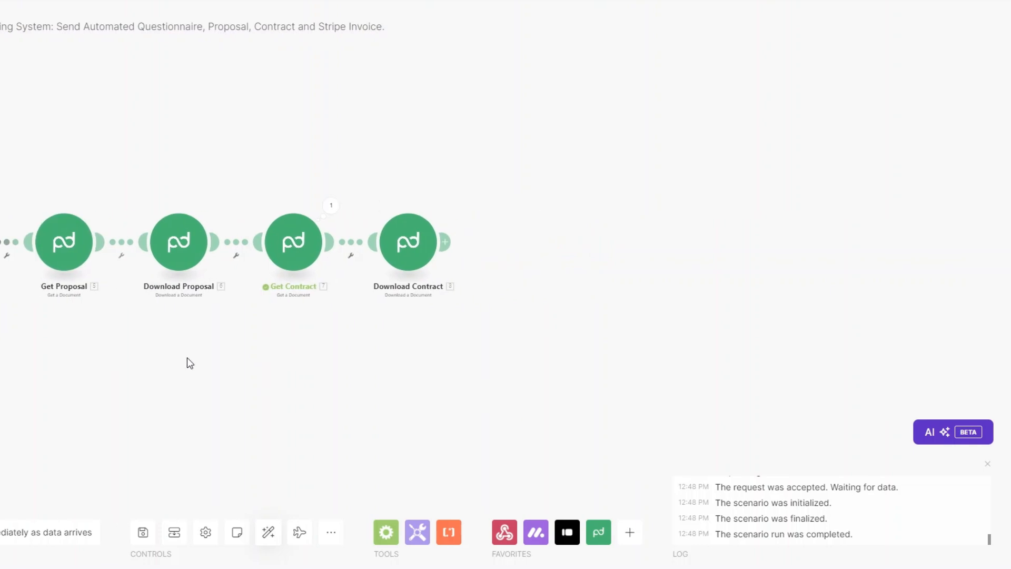
click(445, 242)
scroll(589, 250, down, 2)
scroll(593, 263, down, 3)
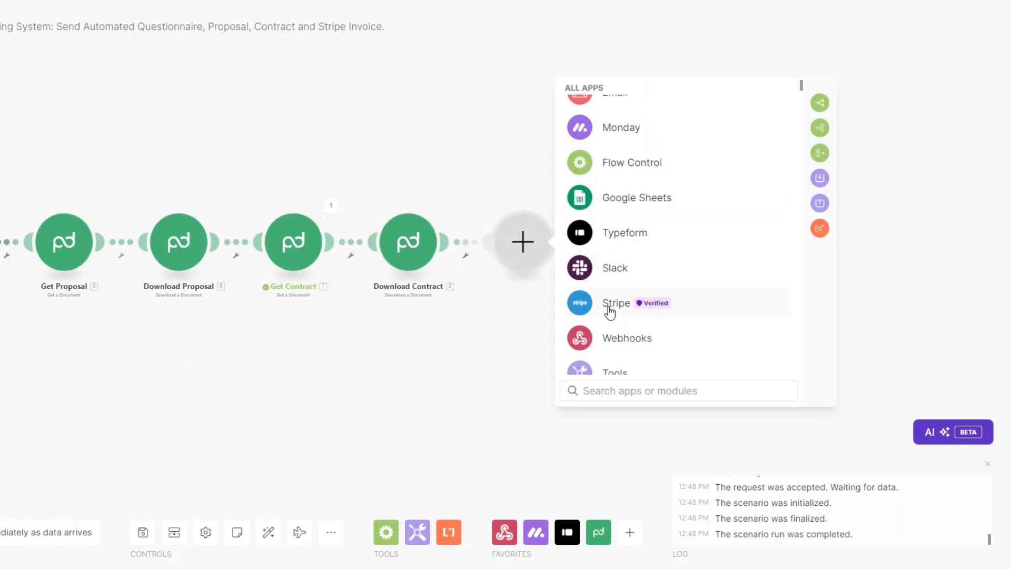
click(608, 306)
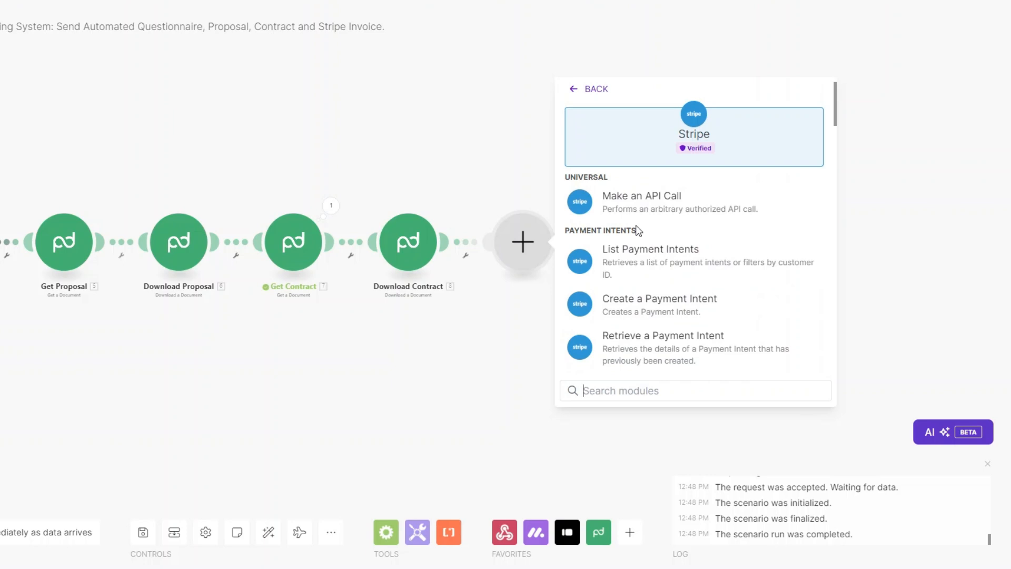
text(cus)
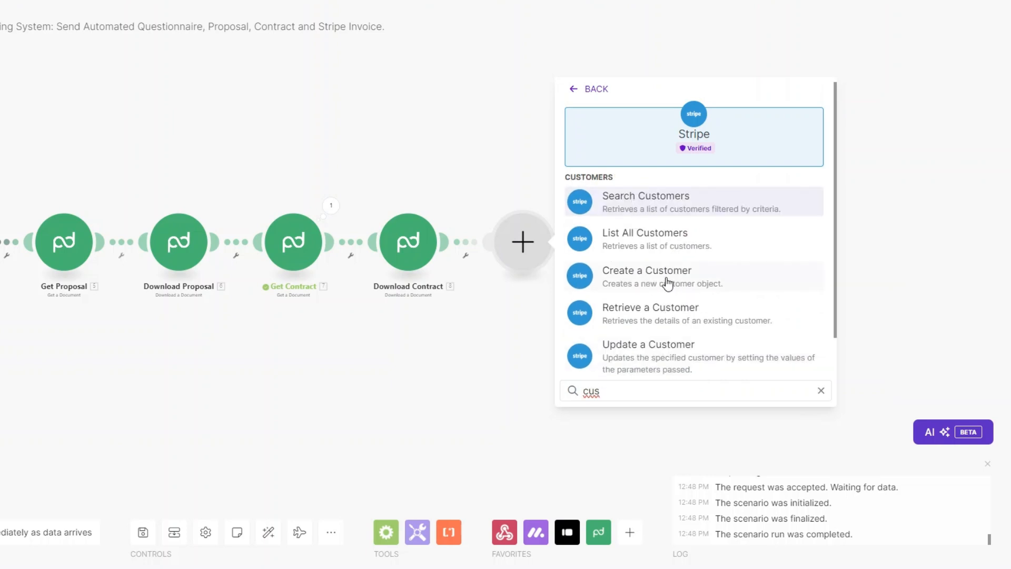
click(649, 210)
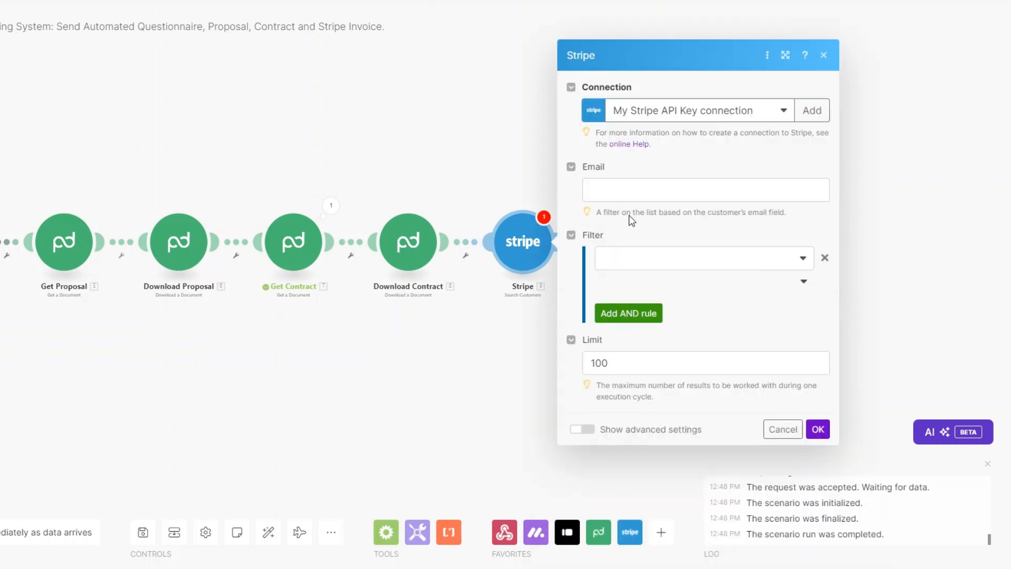
Search customers by the monday item's Email column value and save the module.
click(626, 188)
drag(578, 114, 591, 486)
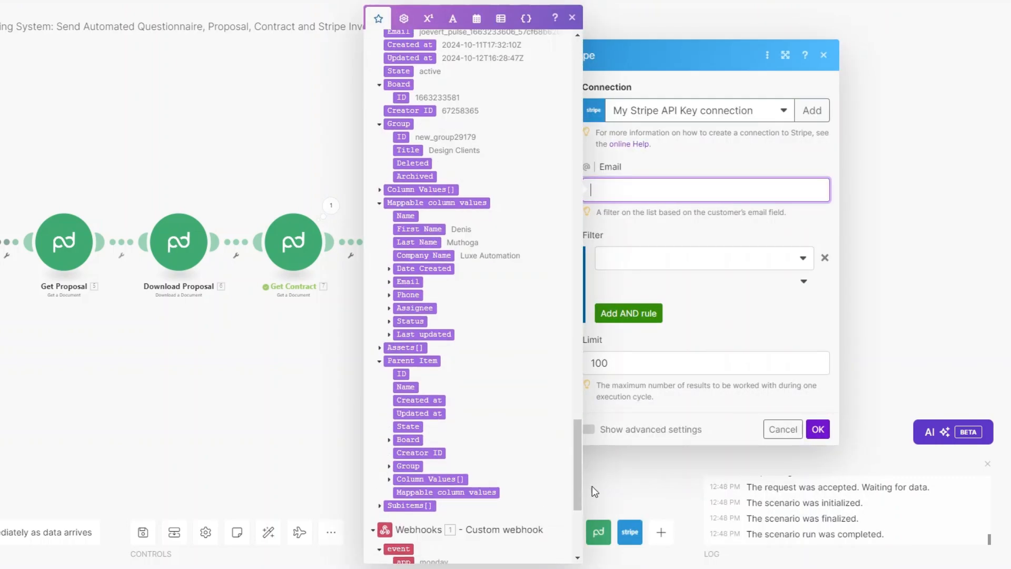
click(405, 269)
click(400, 361)
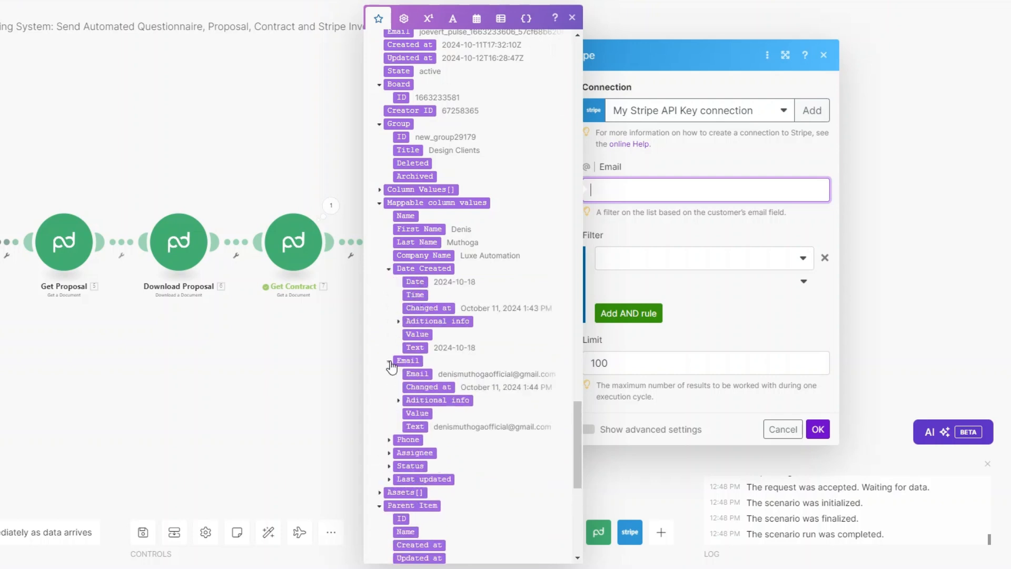
scroll(460, 360, down, 1)
scroll(459, 360, down, 2)
click(417, 310)
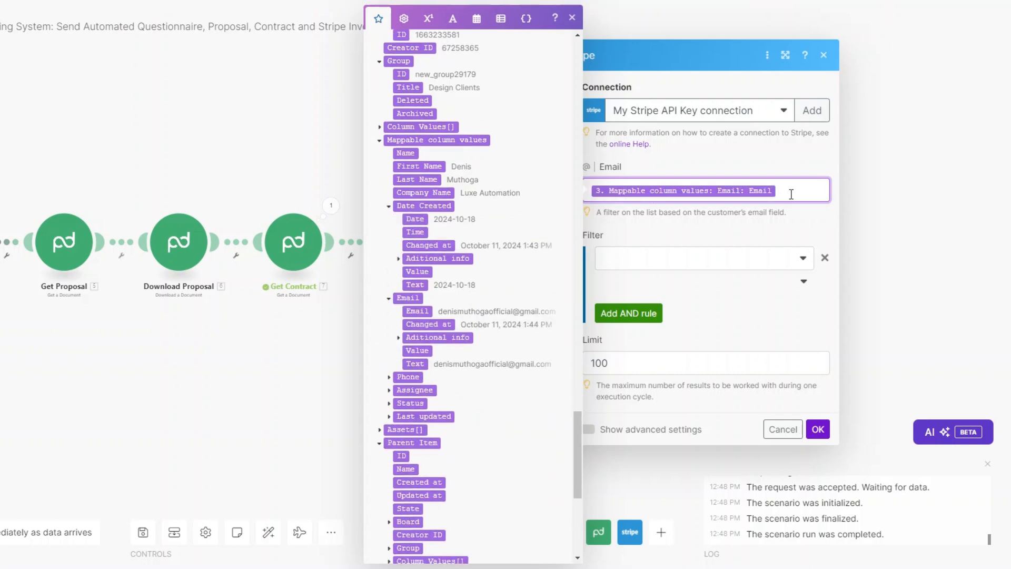
click(629, 369)
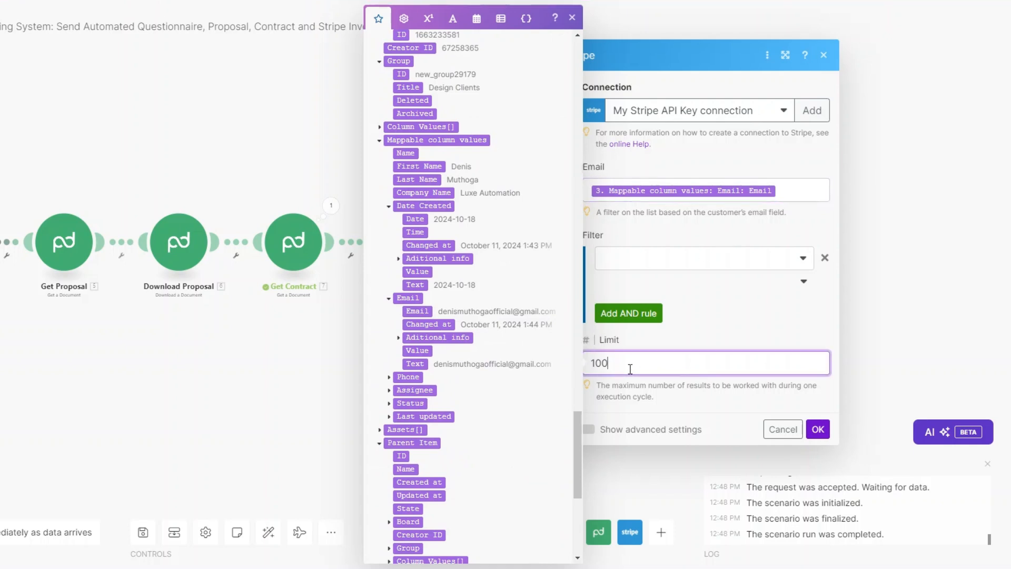
click(818, 429)
click(438, 239)
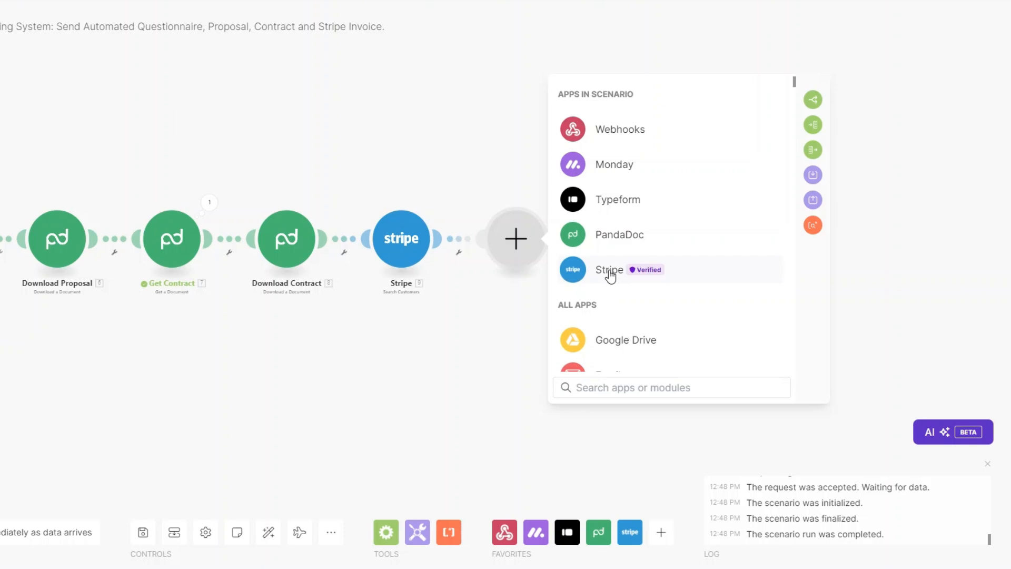
Add a Stripe Create a Payment Intent for 200000 usd described as 'Website Design'.
click(608, 269)
click(641, 291)
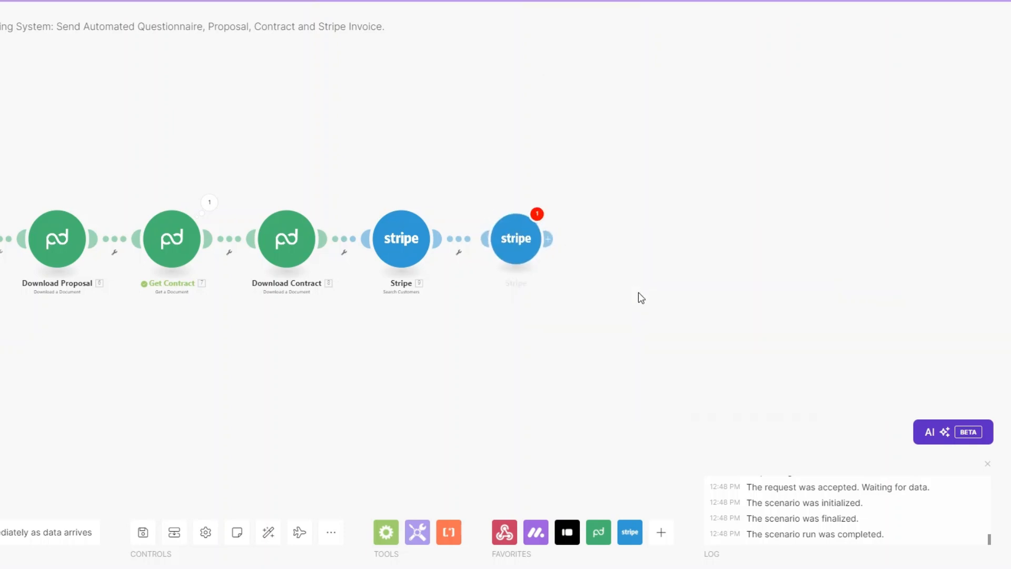
click(617, 150)
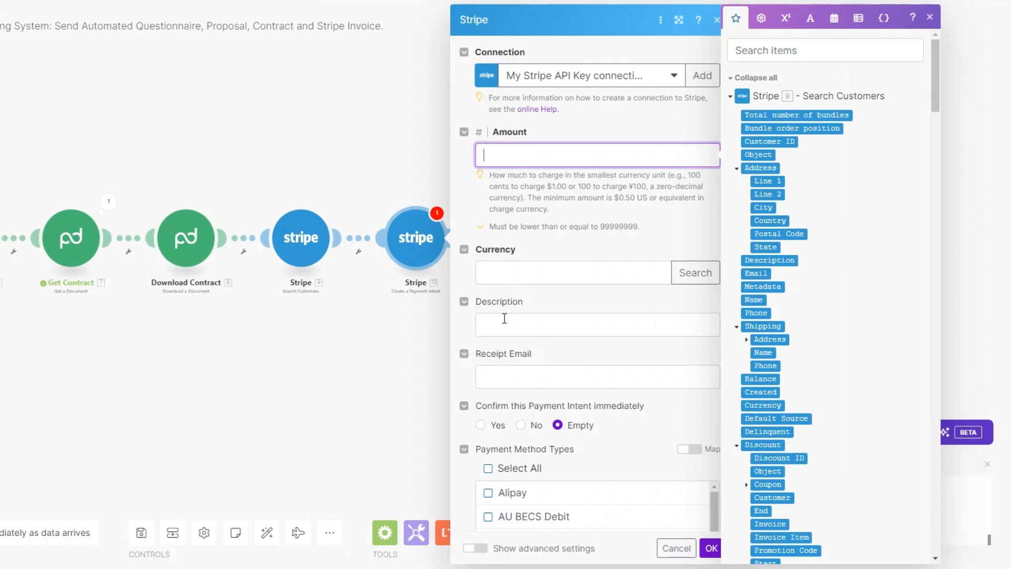
text(200000)
click(540, 269)
text(usd)
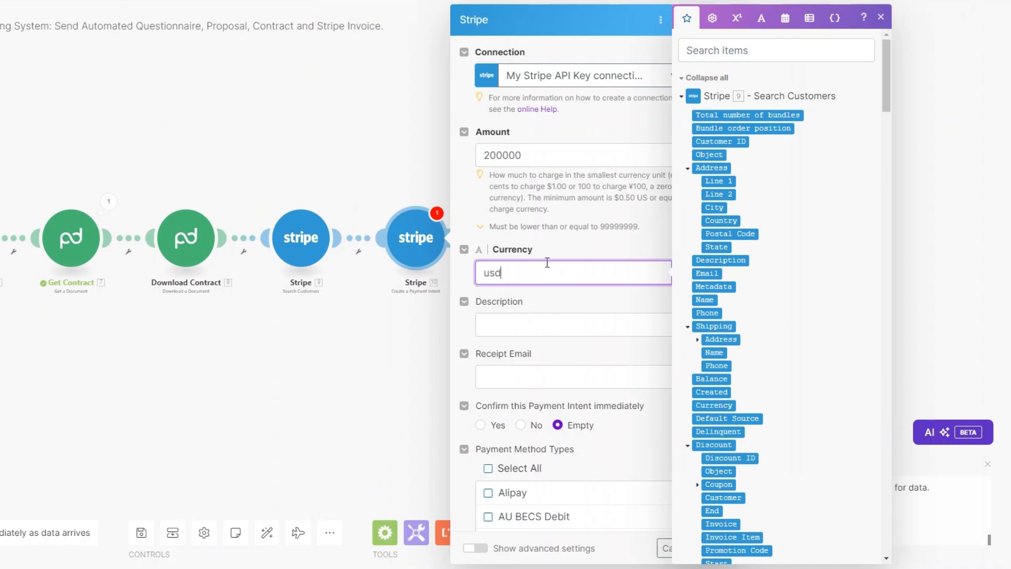
scroll(547, 262, down, 3)
click(519, 192)
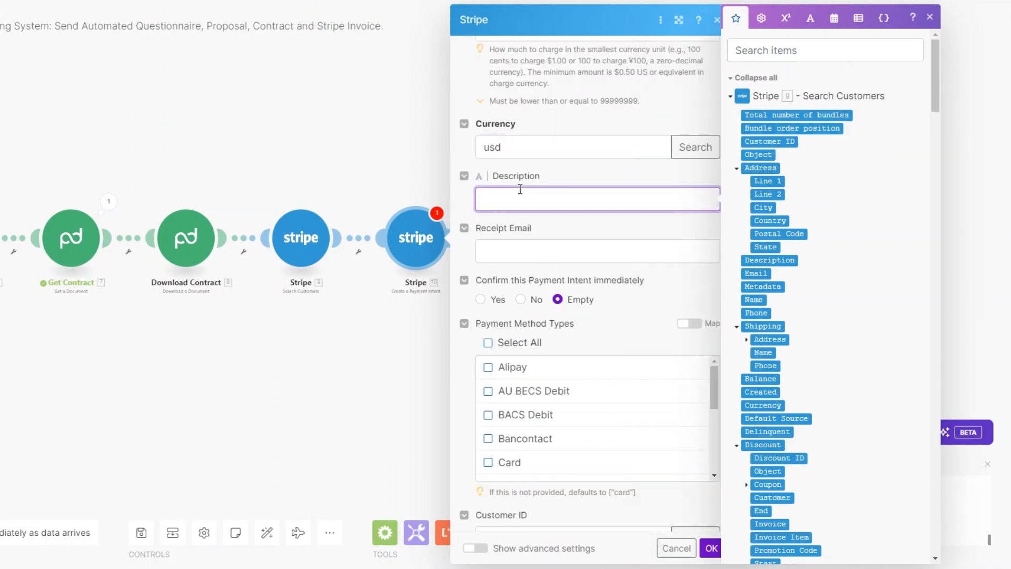
text(Website Design)
Map the monday Email as receipt email and the found customer's ID, leaving payment method empty.
click(526, 251)
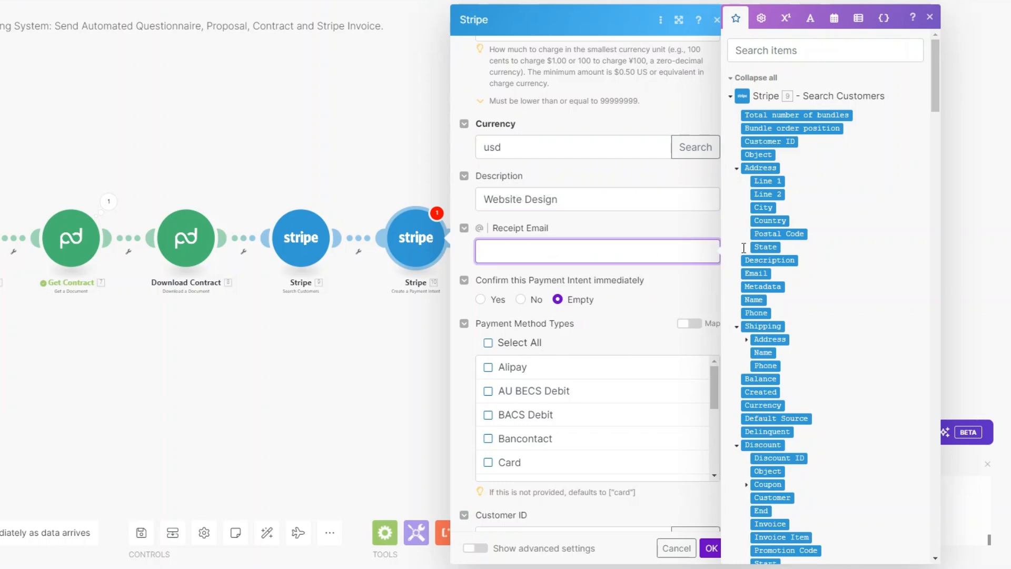
scroll(804, 257, down, 10)
scroll(805, 257, down, 5)
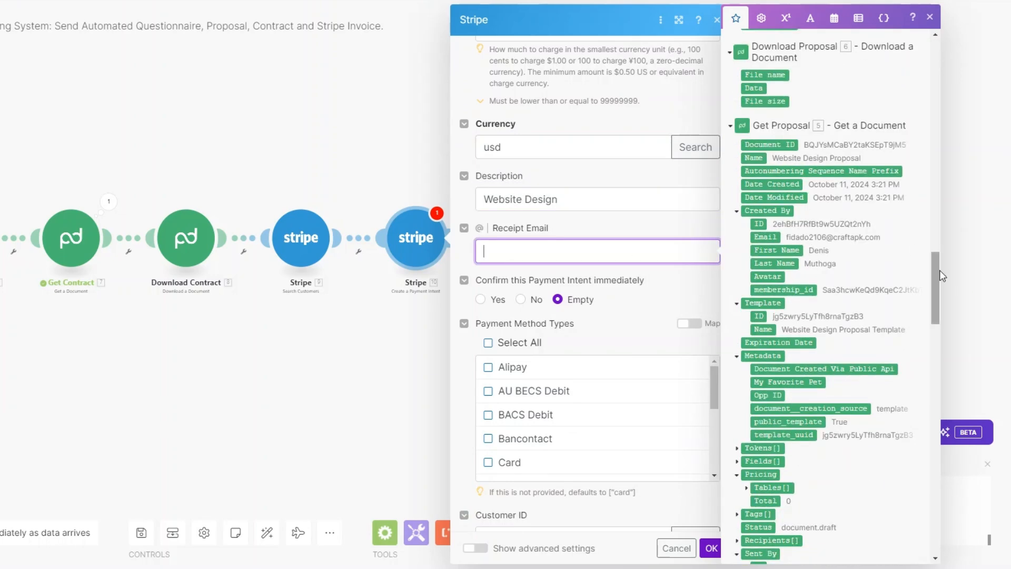
drag(939, 270, 935, 453)
scroll(834, 355, down, 2)
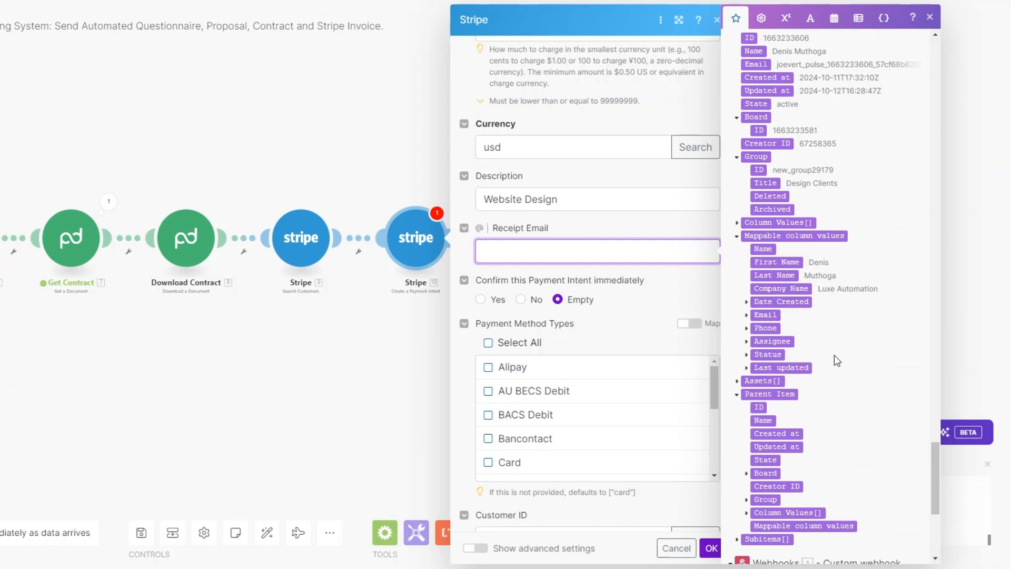
click(746, 316)
click(771, 328)
click(665, 297)
scroll(665, 295, down, 2)
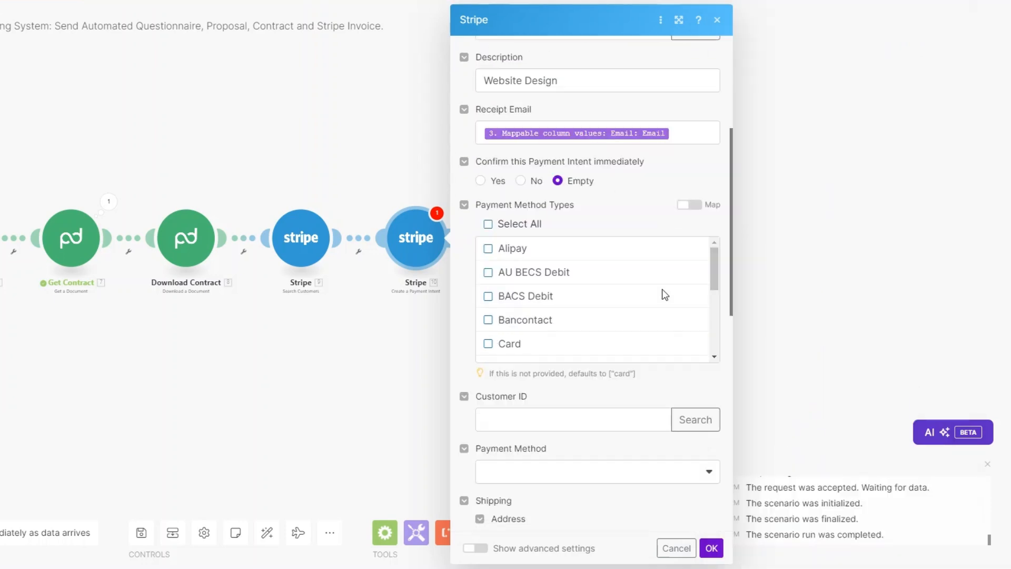
scroll(665, 295, down, 4)
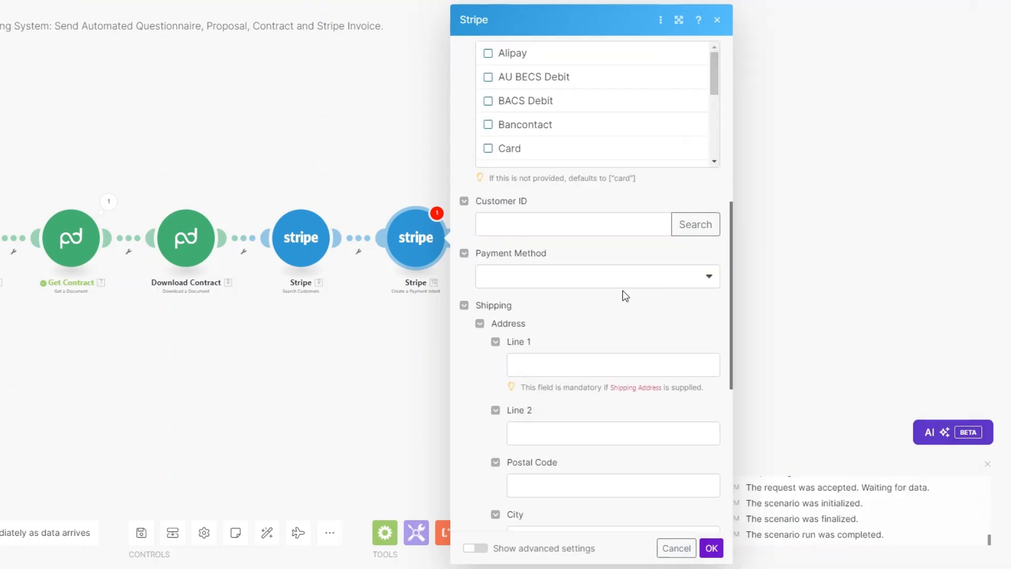
click(547, 223)
click(719, 141)
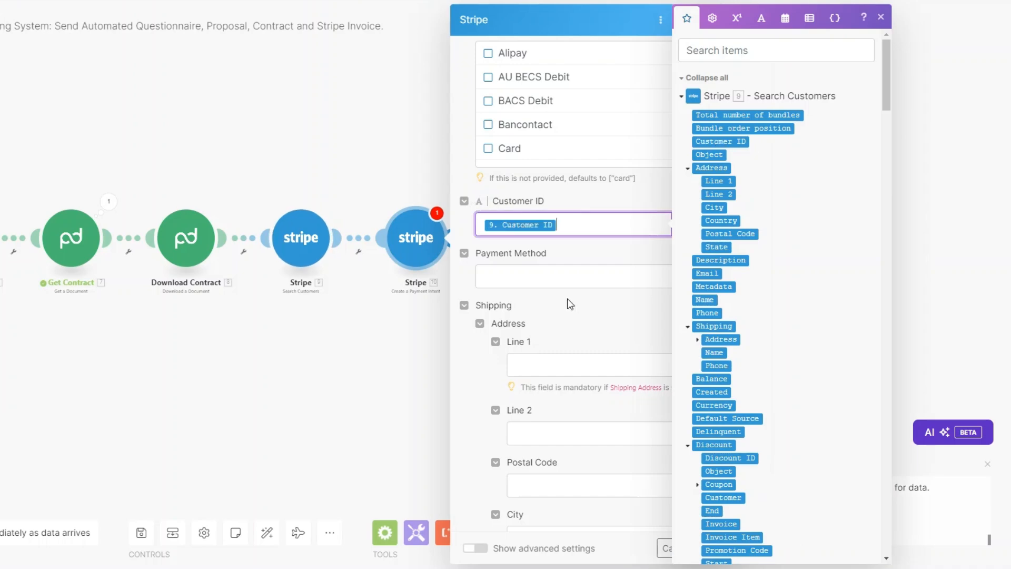
scroll(567, 298, down, 1)
scroll(568, 299, down, 1)
click(559, 177)
click(564, 154)
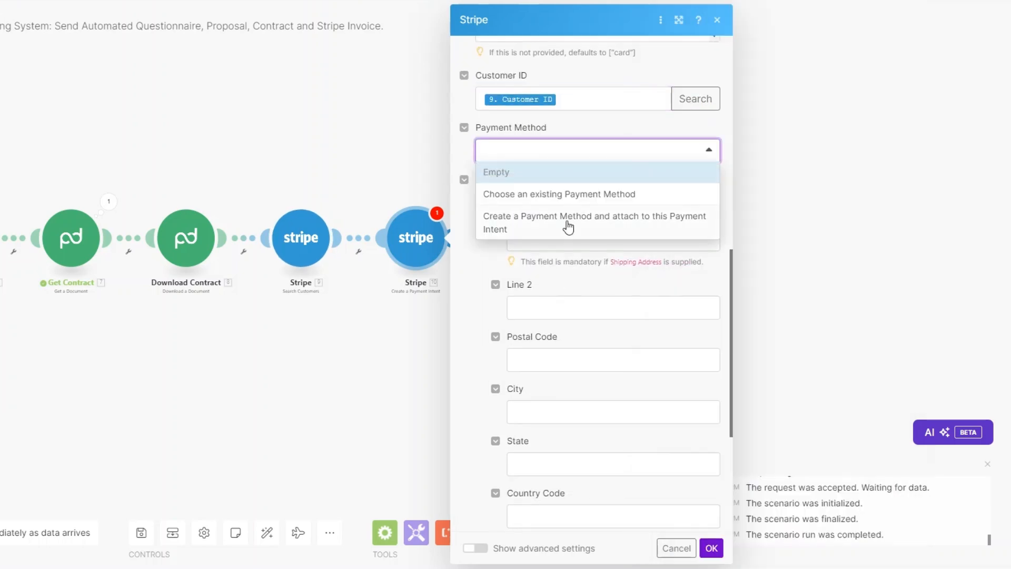
click(493, 303)
scroll(693, 440, down, 4)
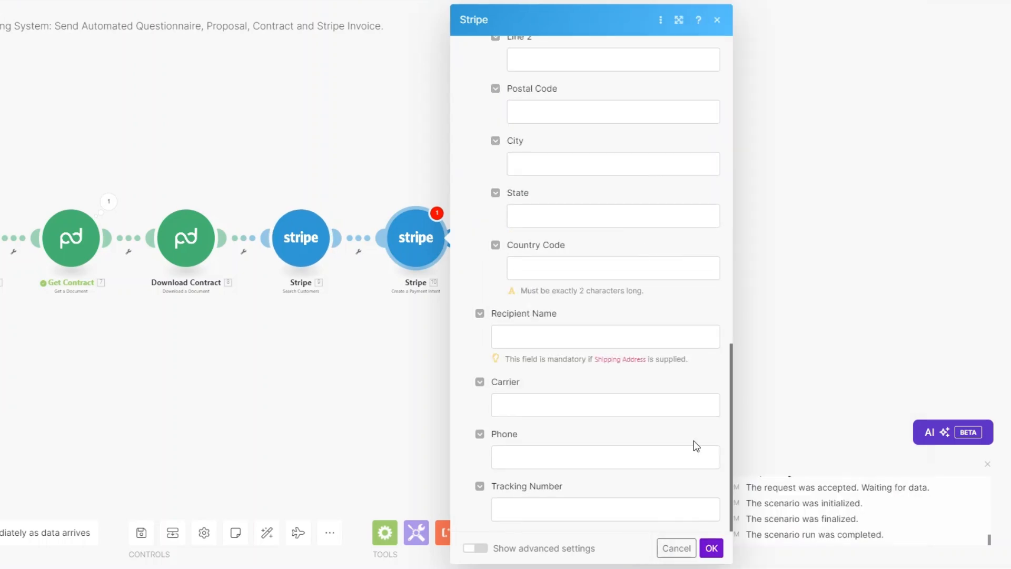
click(712, 548)
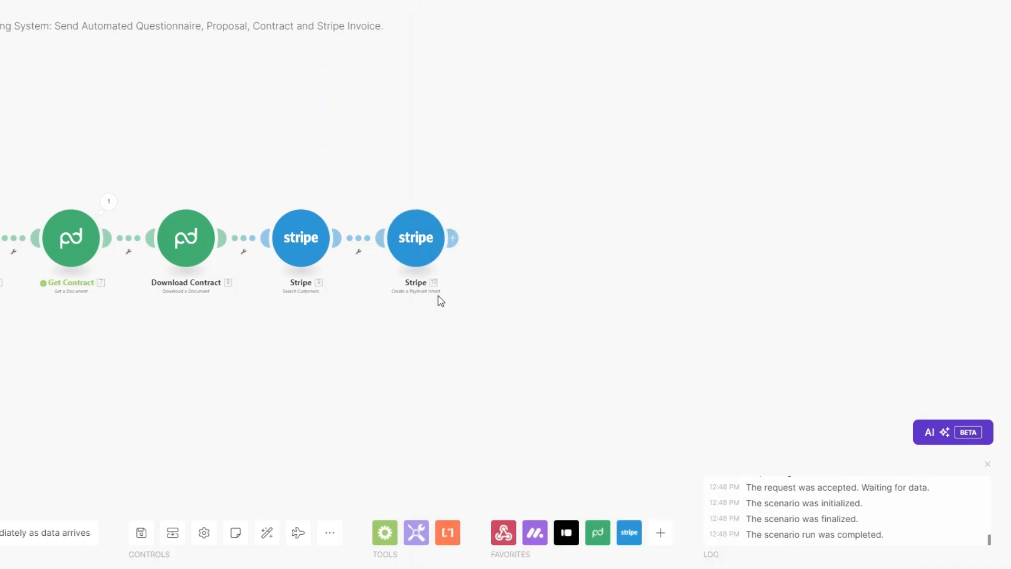
click(452, 238)
Add a Stripe Create an Invoice module for the found customer's ID.
click(646, 270)
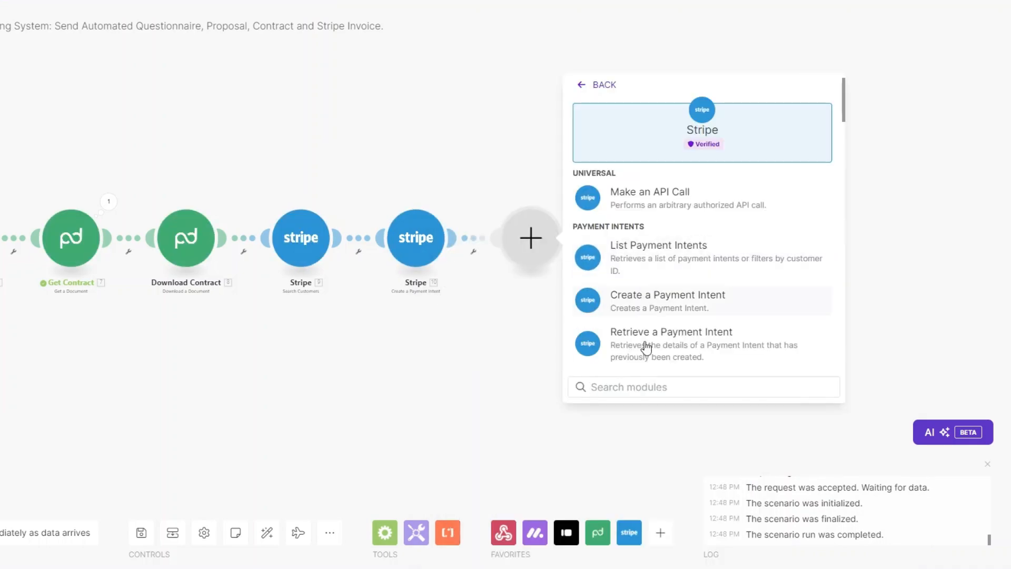
click(641, 387)
text(invo)
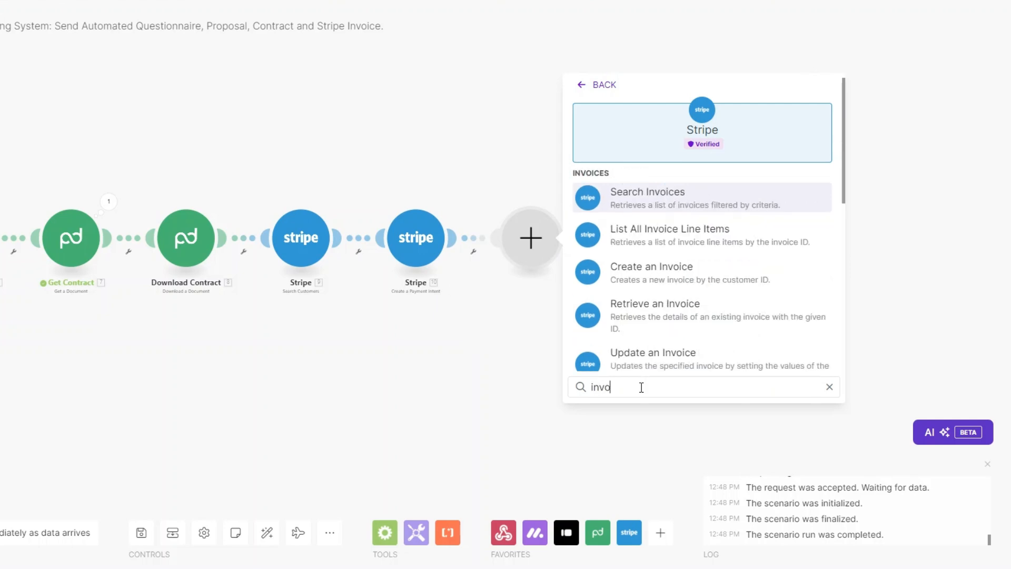
click(651, 274)
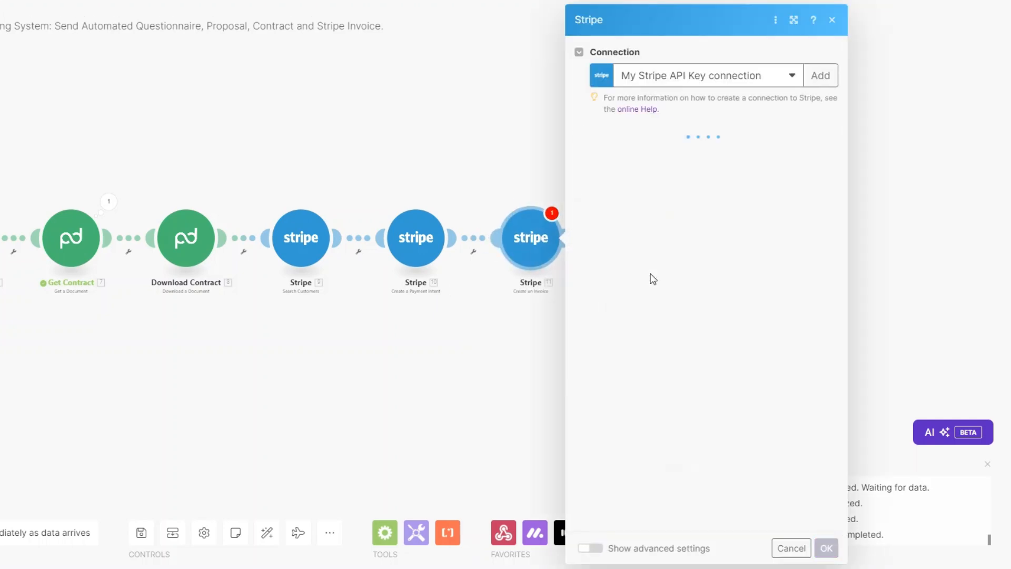
click(639, 152)
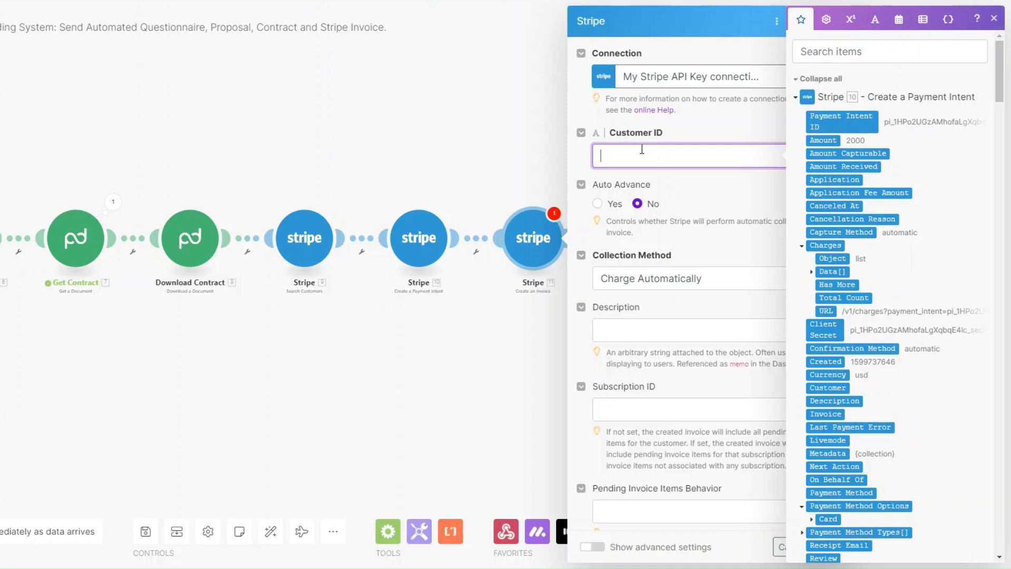
scroll(940, 326, down, 10)
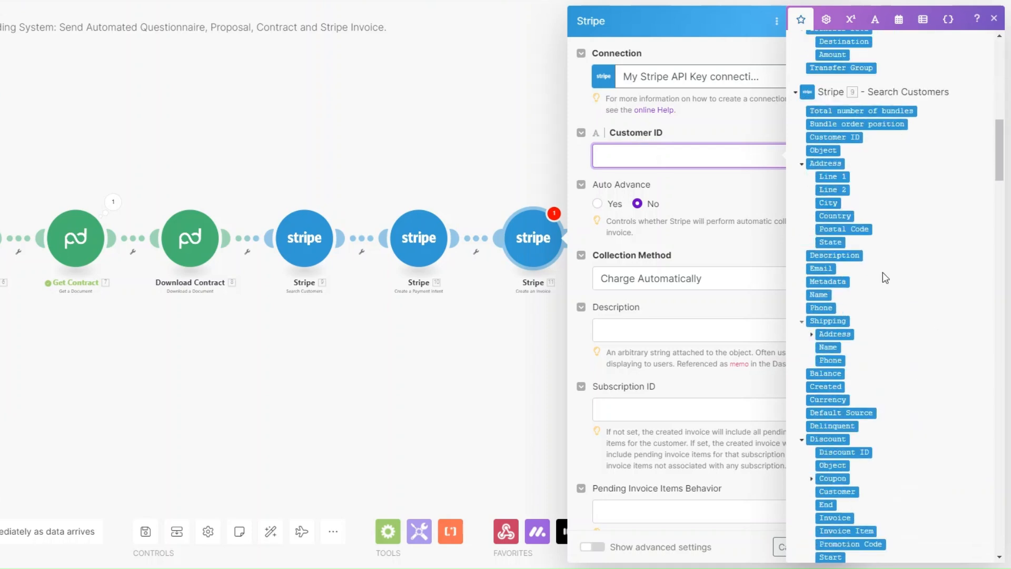
click(823, 136)
click(688, 245)
Set the invoice to Send Invoice, due in 3 days, described 'Wed design', and save.
click(684, 278)
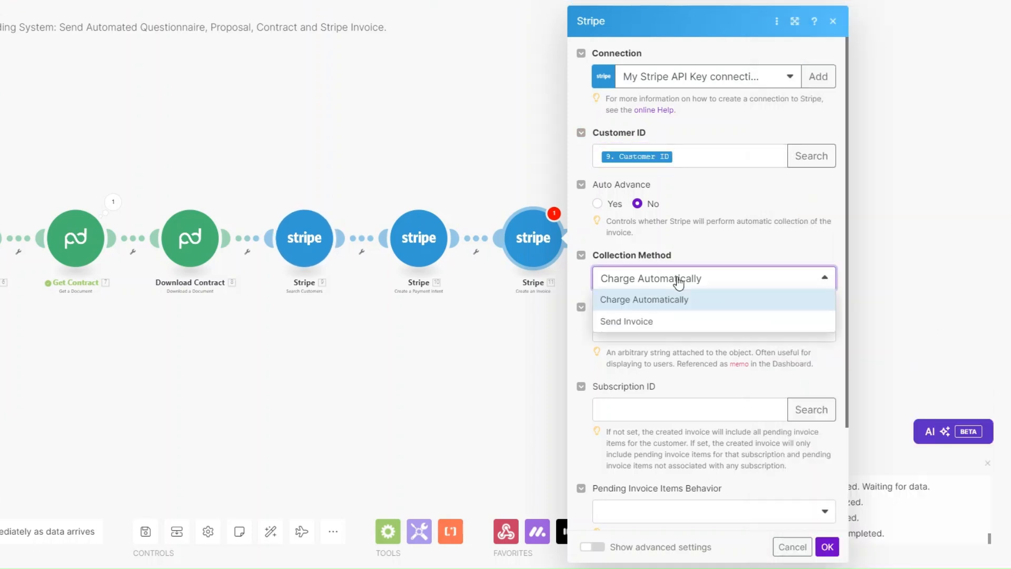
click(629, 323)
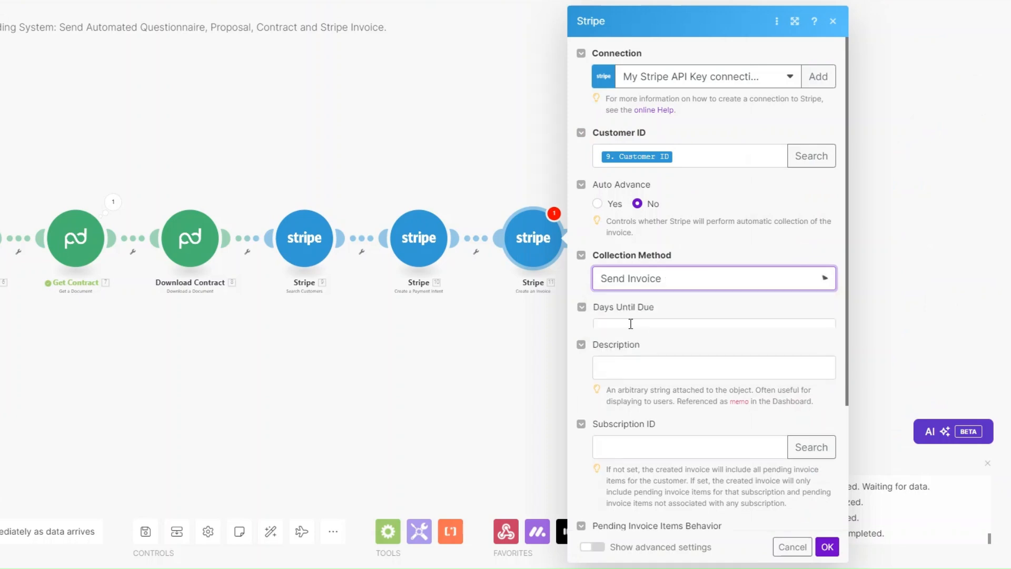
click(637, 330)
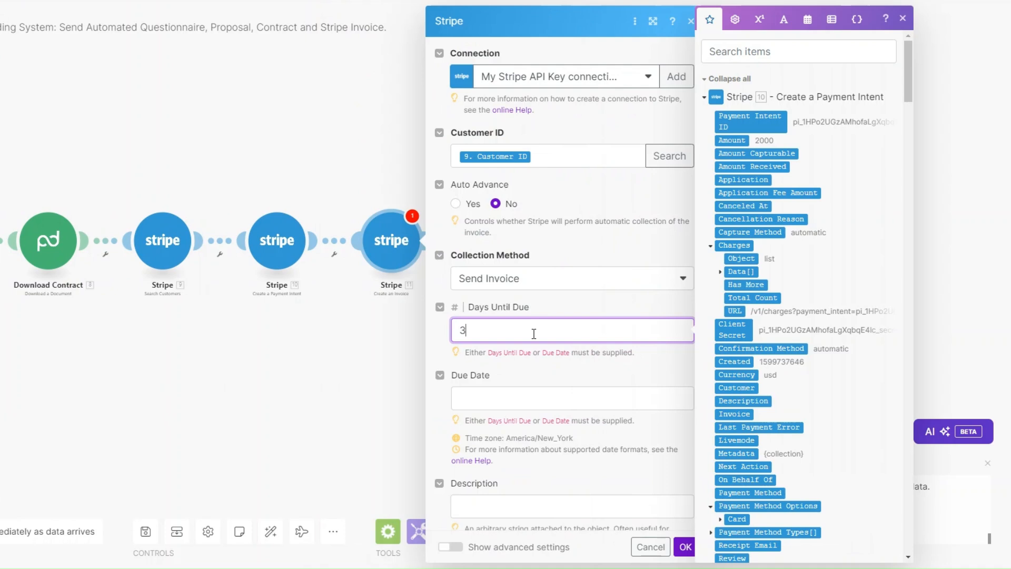
scroll(534, 327, down, 5)
click(516, 140)
scroll(547, 268, down, 1)
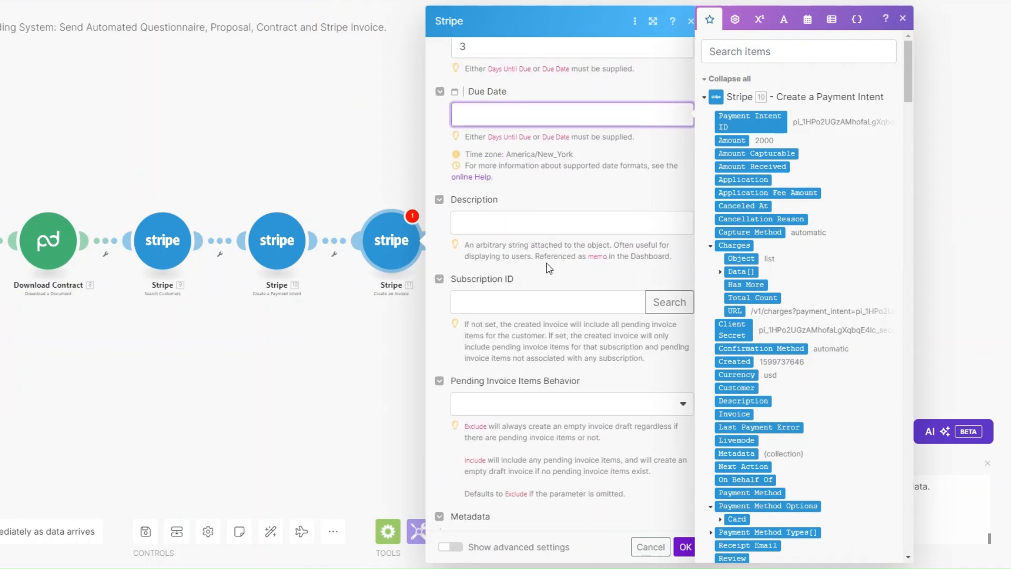
click(543, 199)
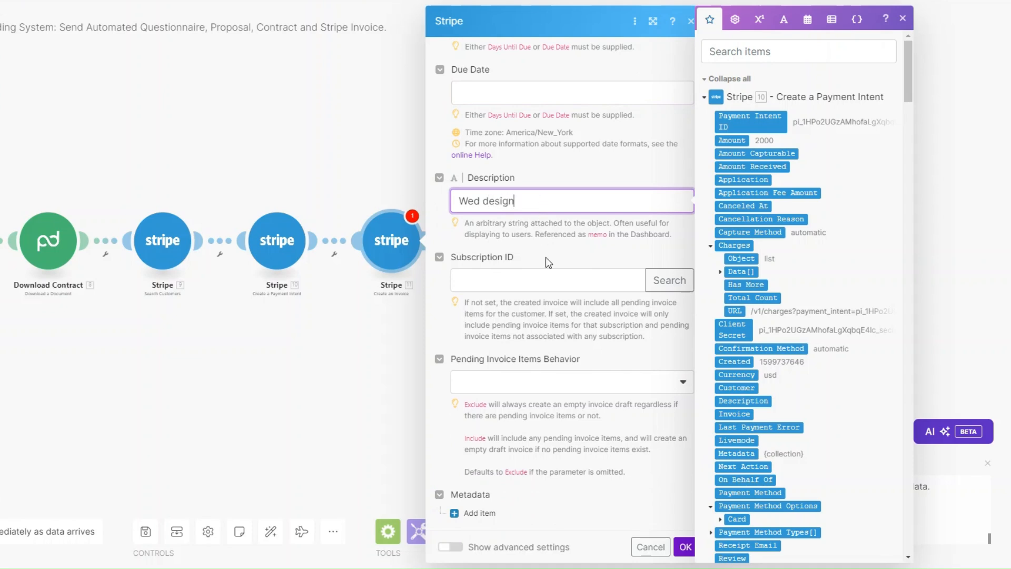
click(402, 356)
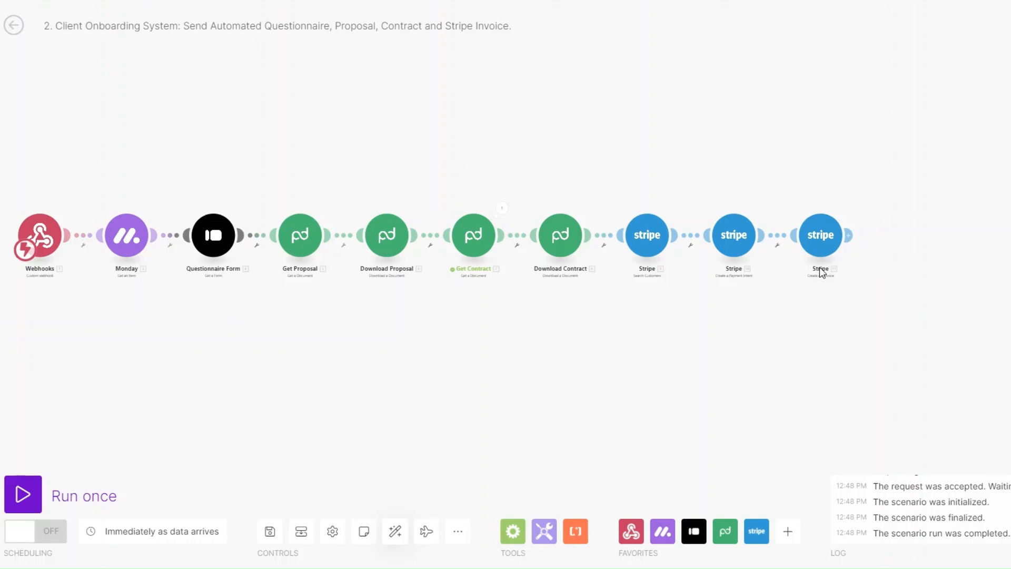
Add an Email Send an Email module addressed to the monday item's Email.
click(855, 238)
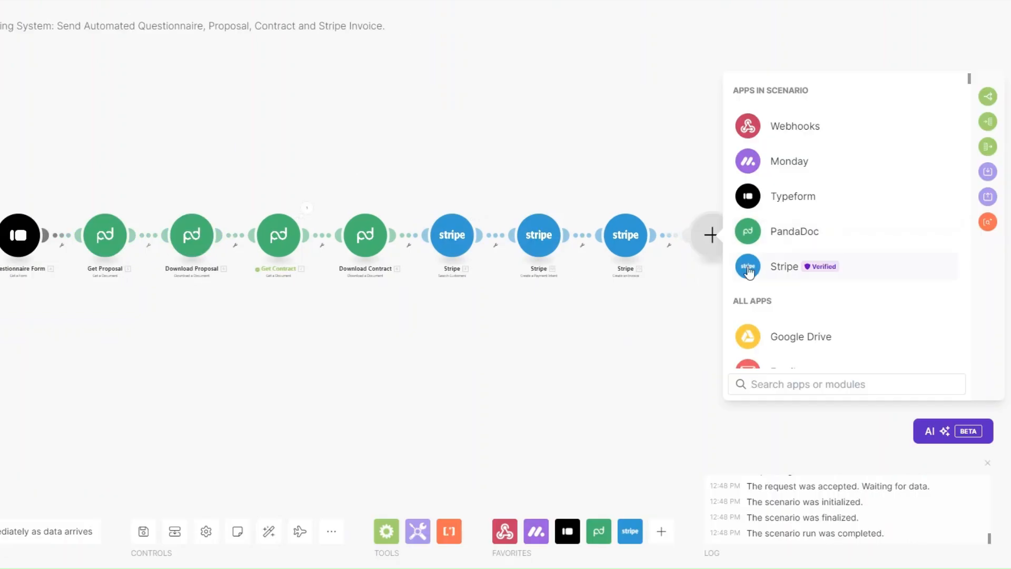
scroll(774, 274, down, 3)
click(781, 259)
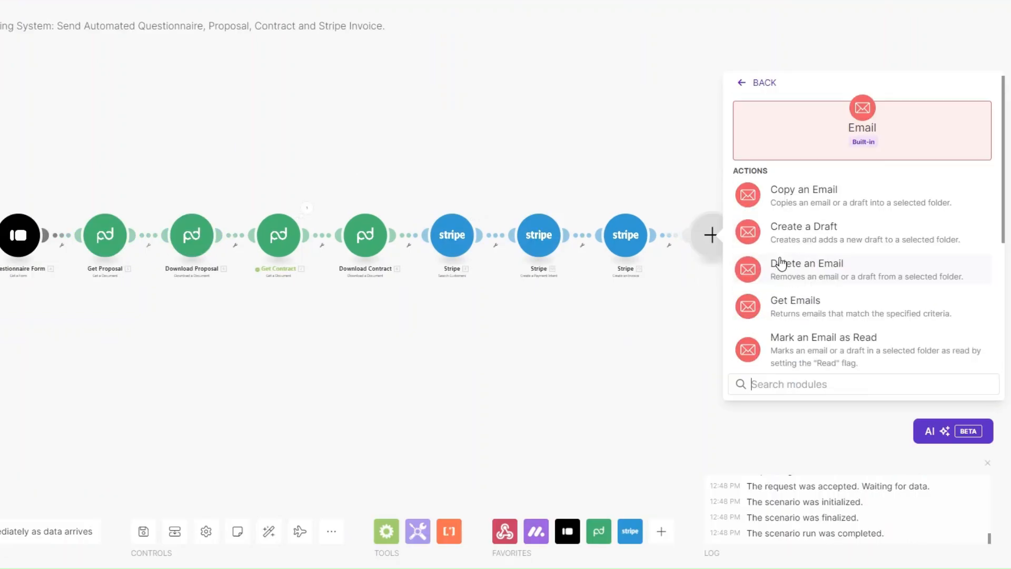
scroll(799, 315, down, 2)
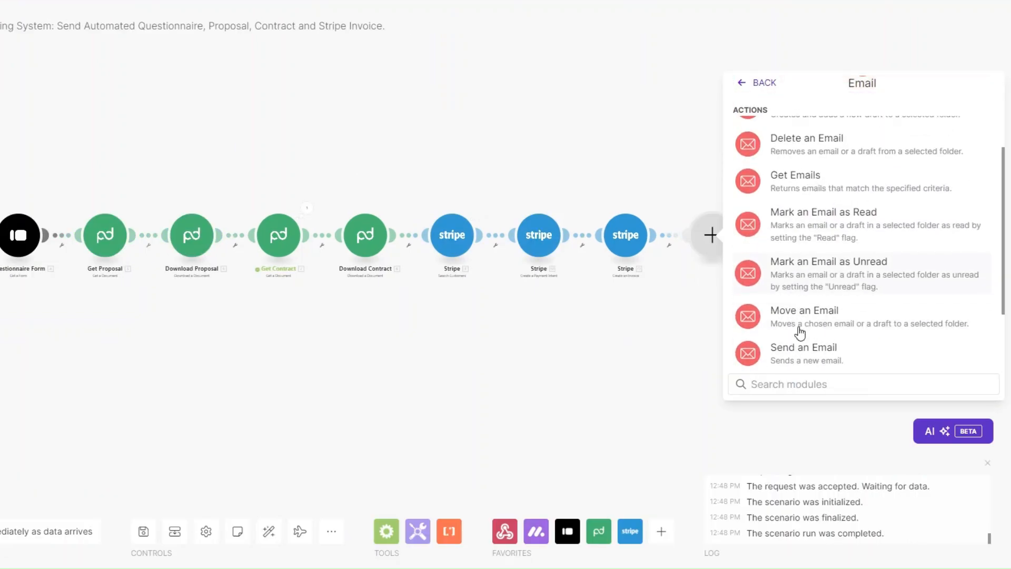
click(738, 358)
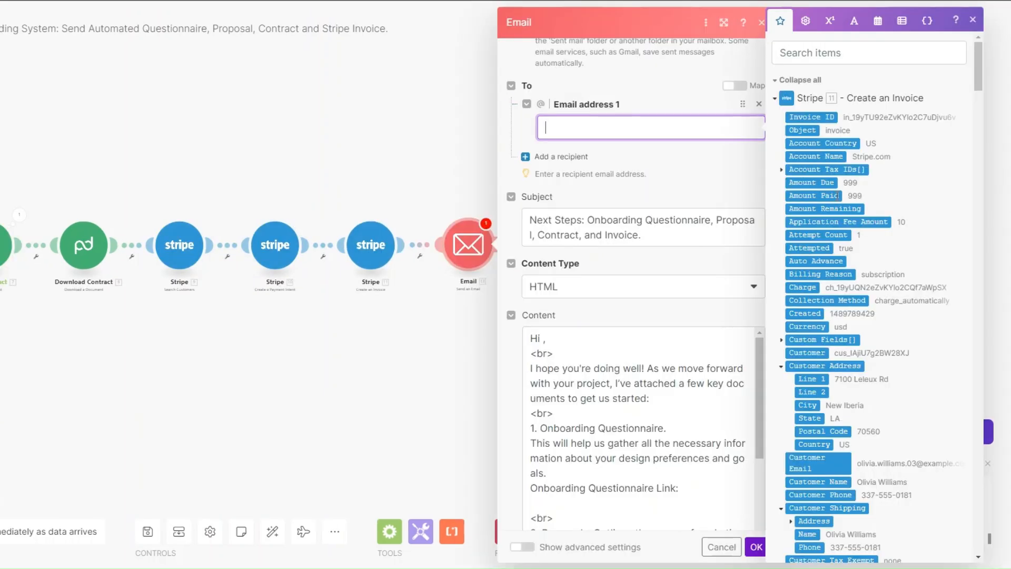
scroll(838, 195, down, 10)
scroll(879, 375, down, 15)
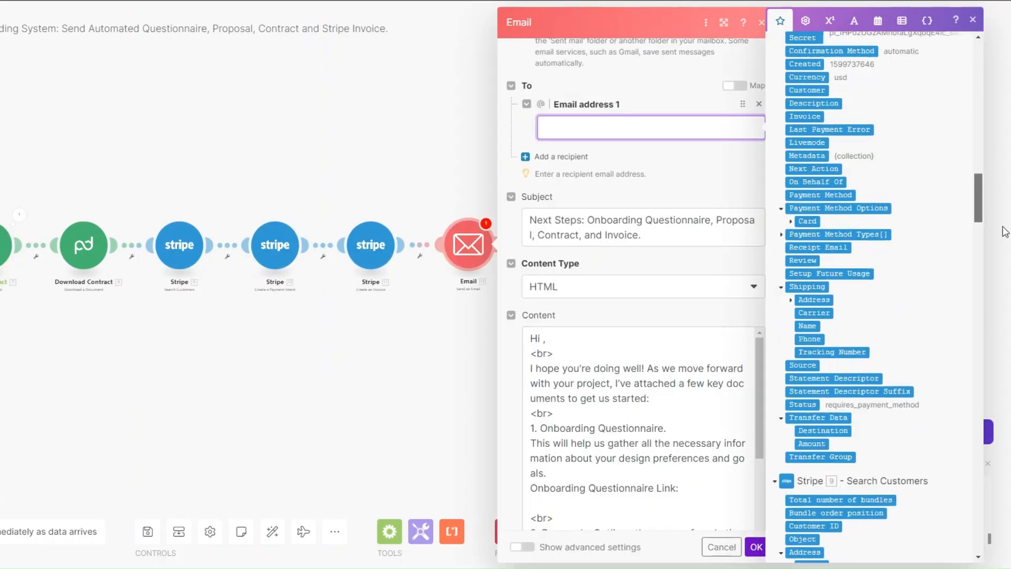
click(792, 326)
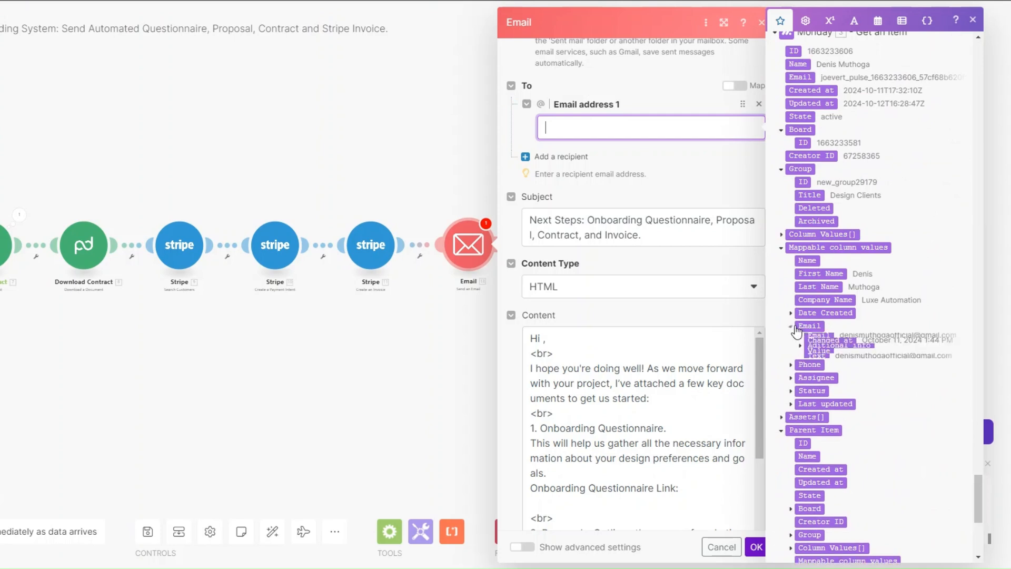
click(819, 338)
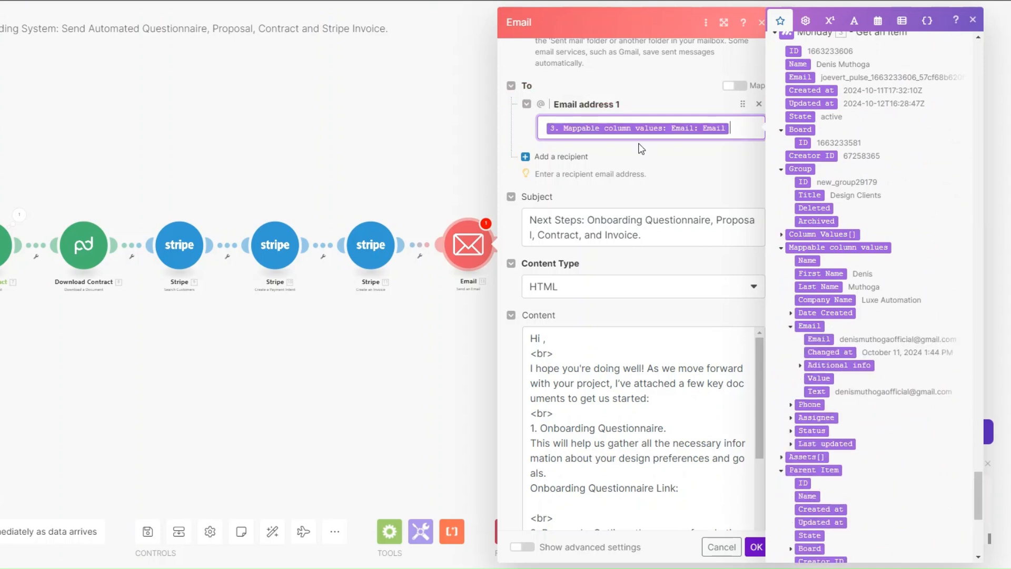
click(719, 177)
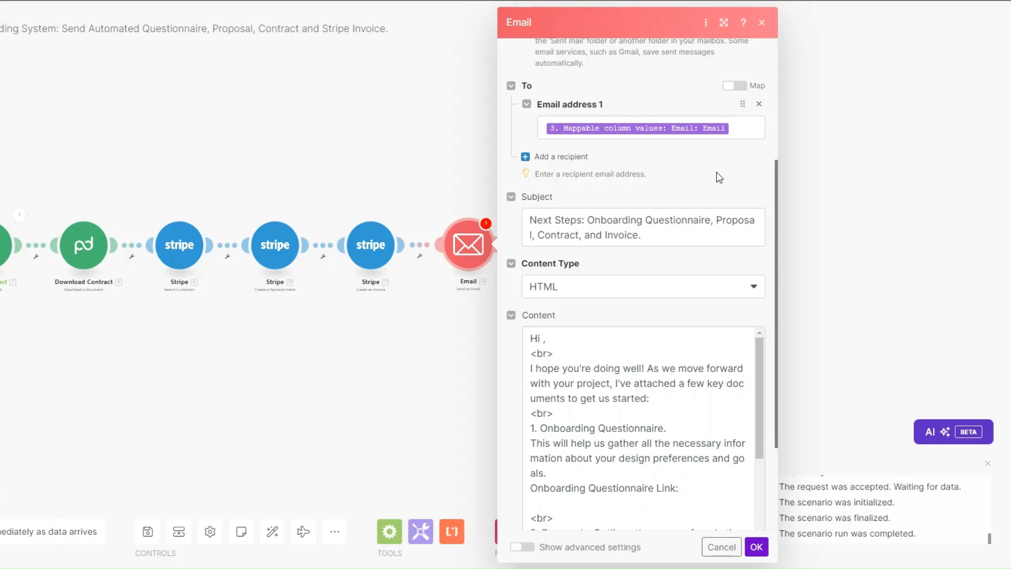
scroll(716, 198, down, 3)
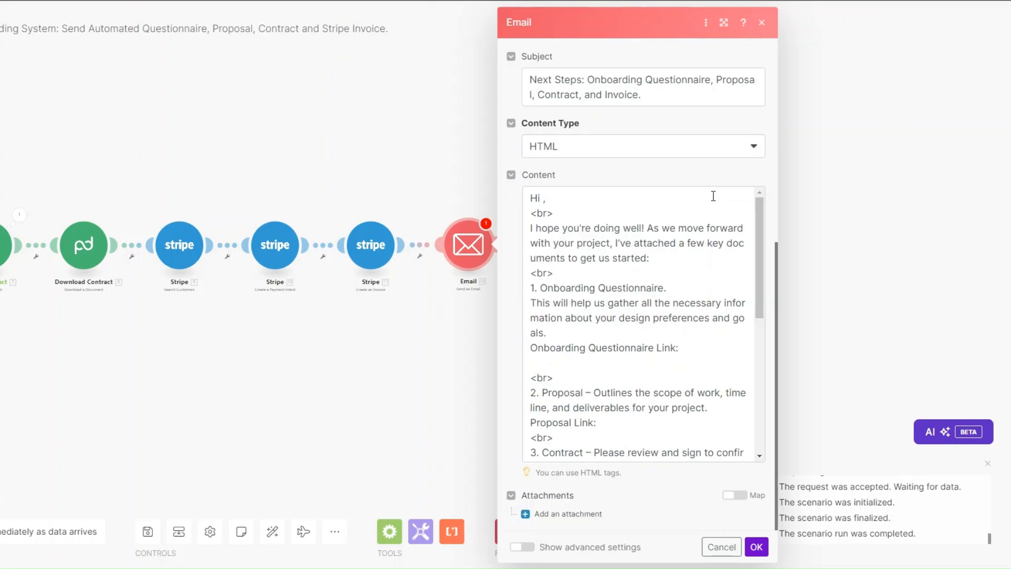
Greet the contact by First Name and insert the onboarding questionnaire display link.
click(545, 199)
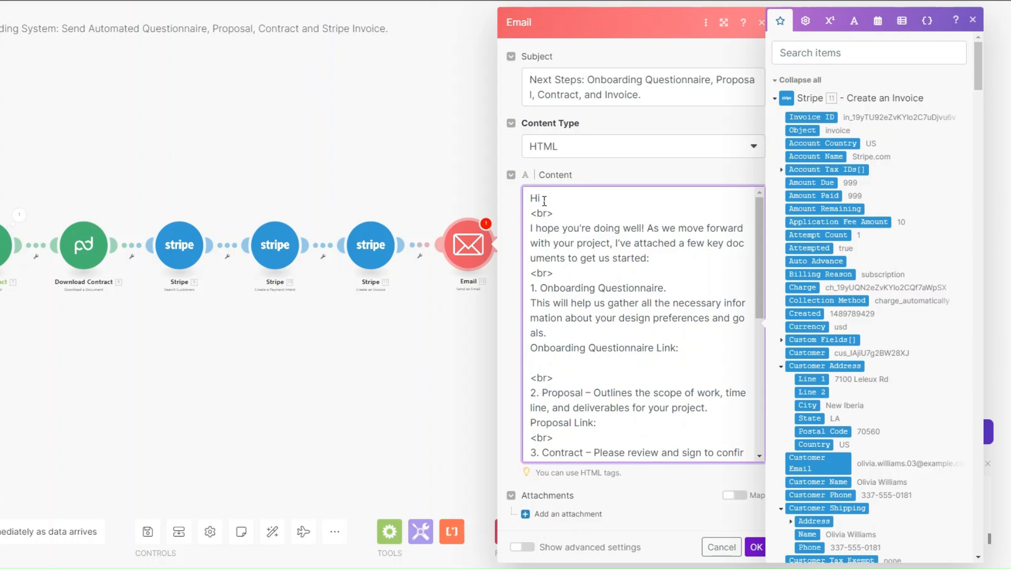
drag(980, 87, 987, 522)
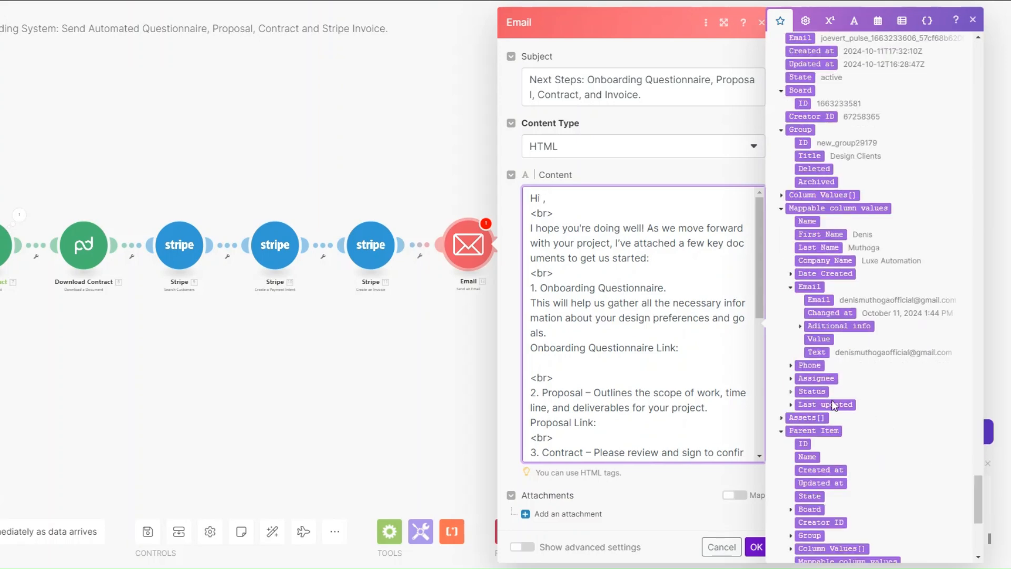
click(826, 236)
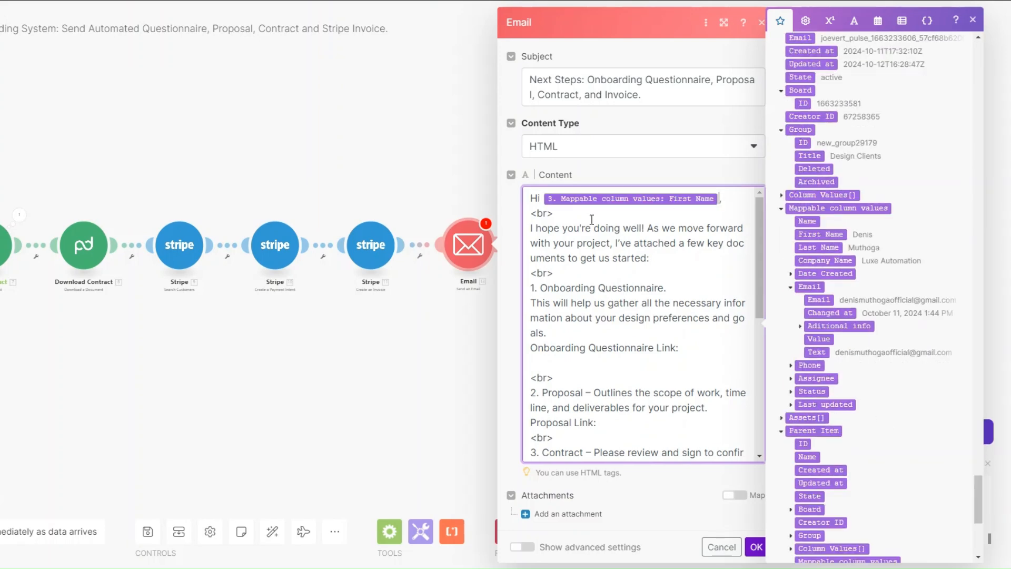
click(678, 259)
click(687, 347)
drag(978, 480, 972, 435)
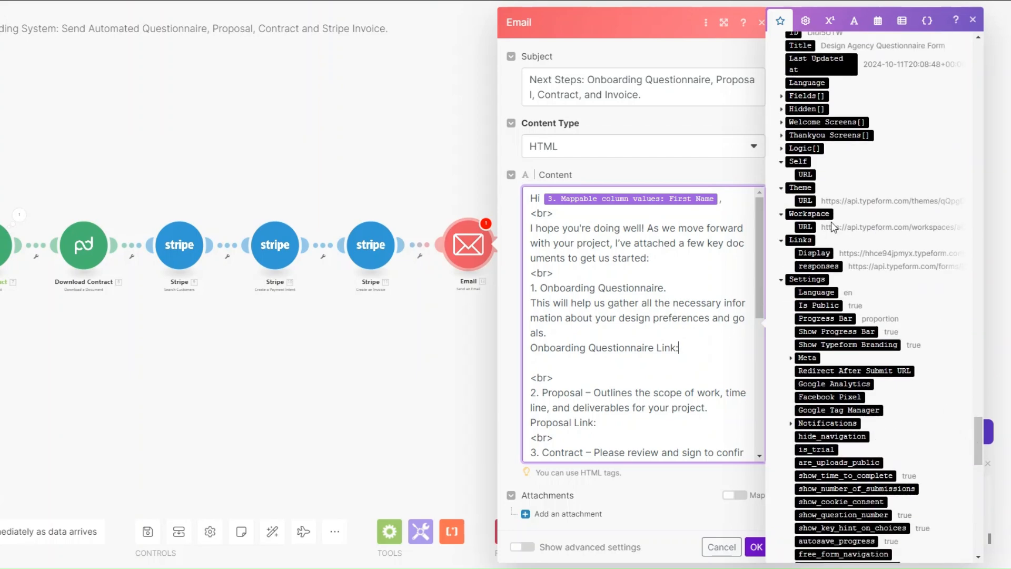
click(814, 254)
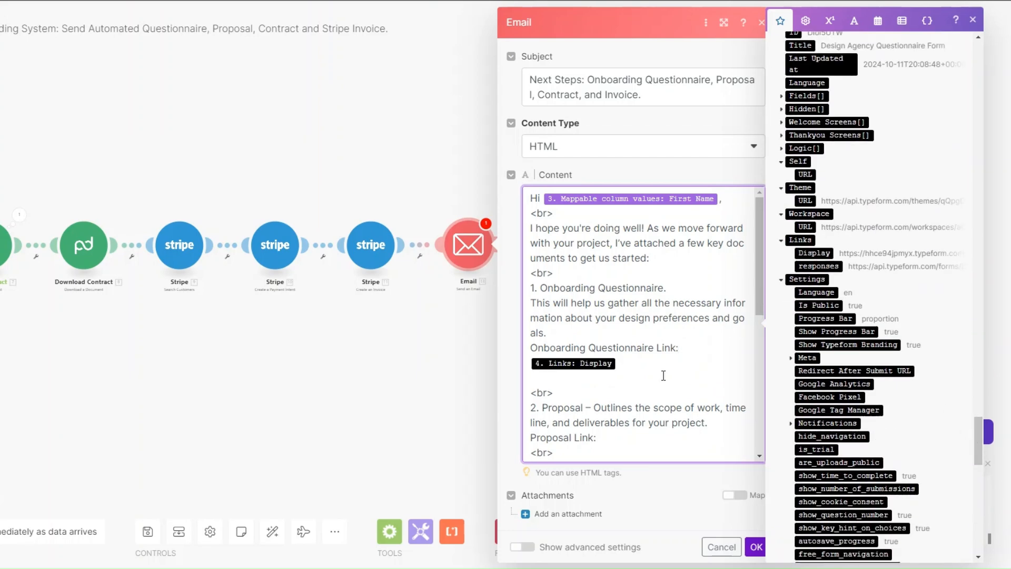
Insert the proposal and contract file names after their link lines.
scroll(635, 369, down, 5)
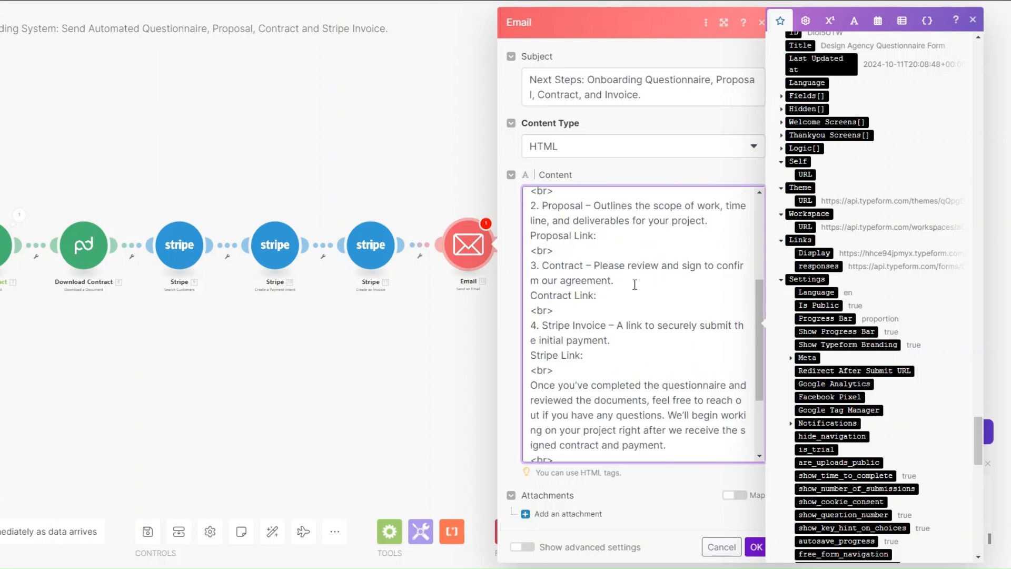
scroll(634, 285, up, 2)
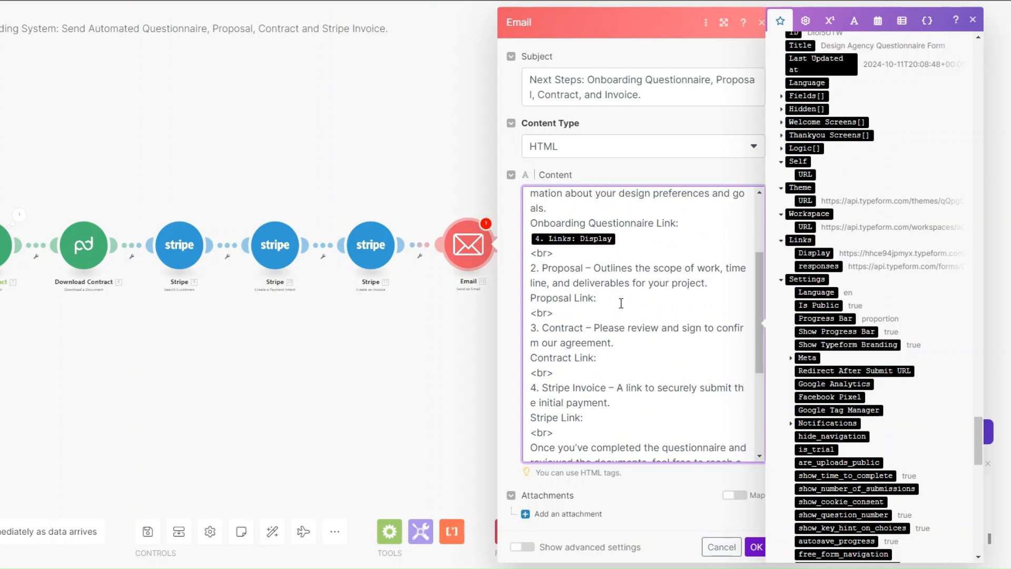
scroll(843, 305, up, 10)
click(809, 301)
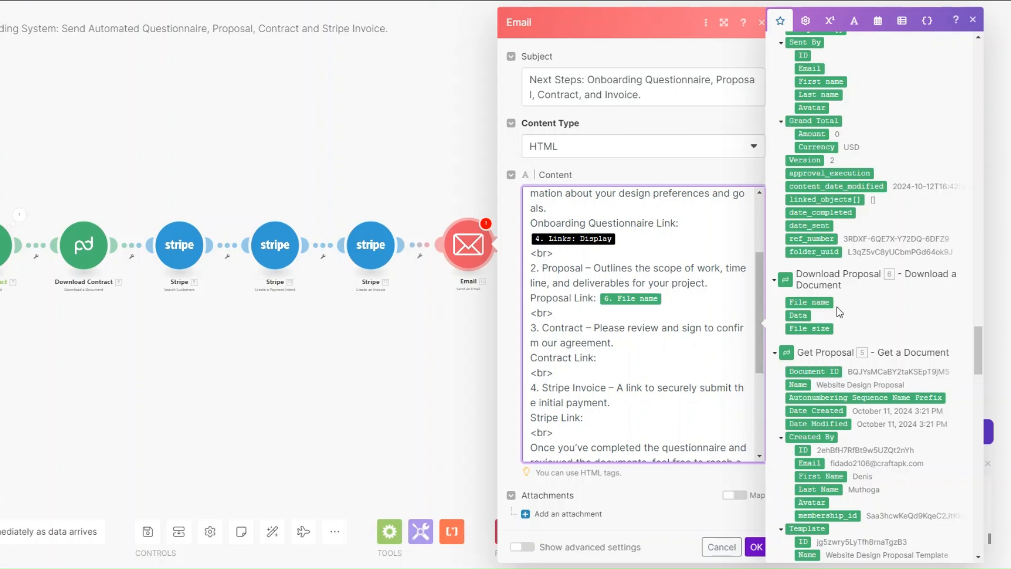
scroll(605, 232, down, 2)
click(605, 231)
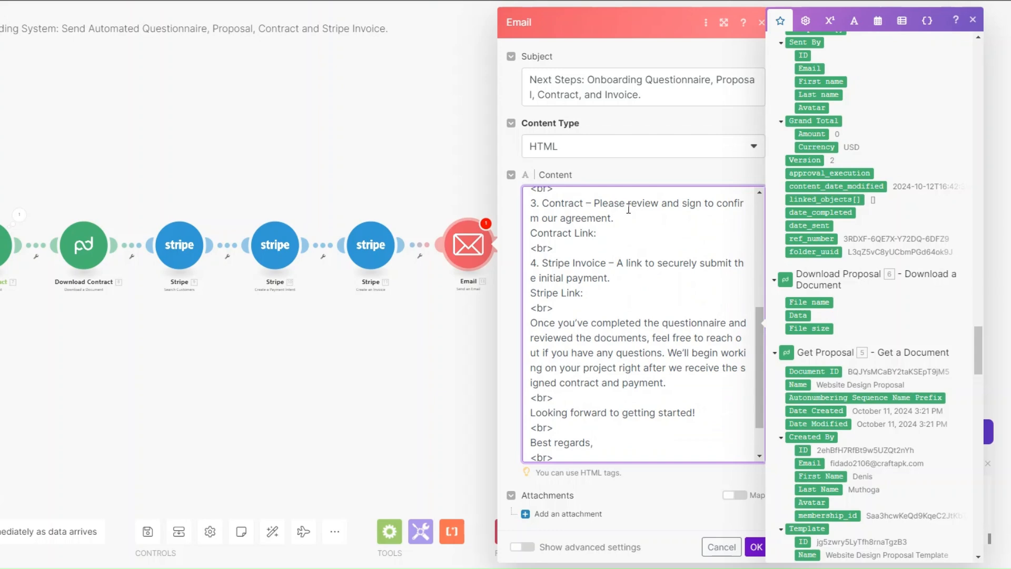
scroll(823, 313, up, 10)
click(824, 314)
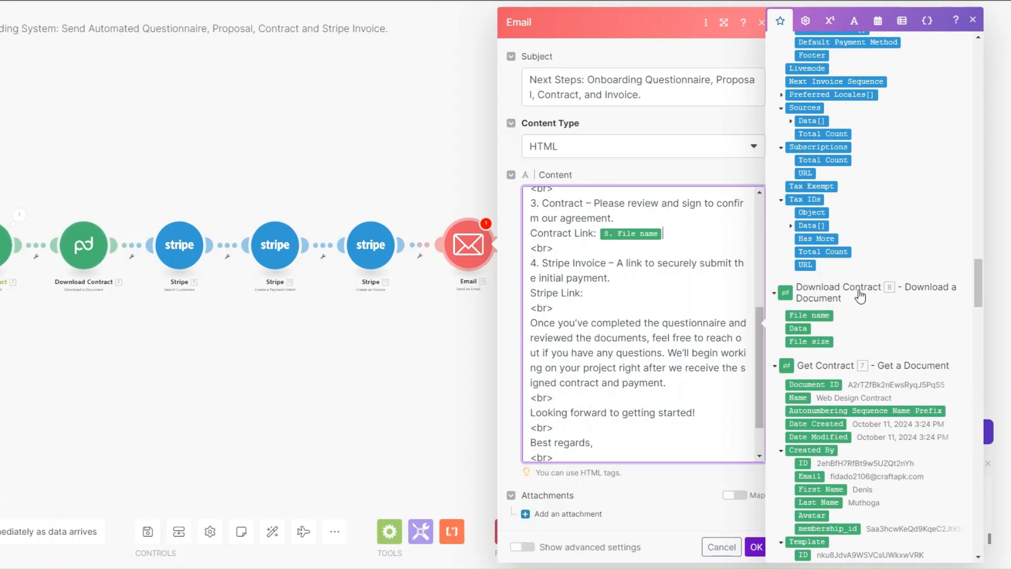
Insert the Hosted Invoice URL after Stripe Link and save the email module.
click(593, 292)
scroll(892, 270, up, 10)
scroll(801, 343, down, 1)
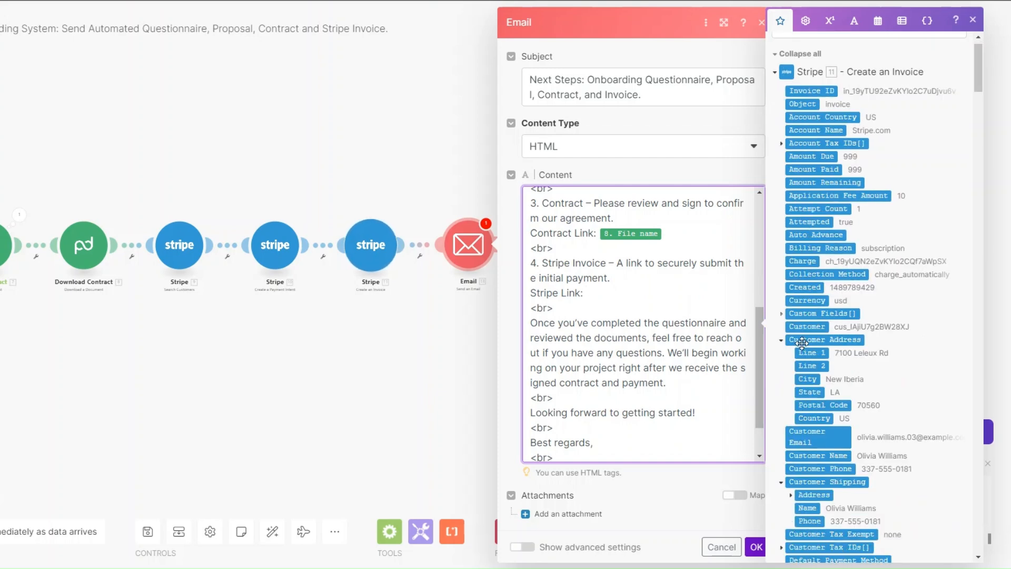
scroll(801, 342, down, 6)
click(801, 342)
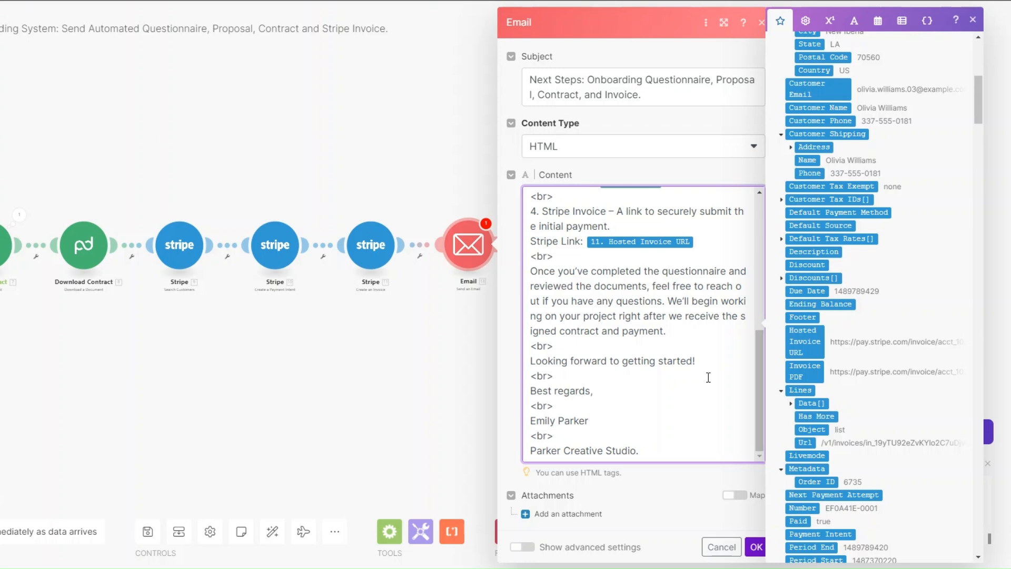
scroll(708, 377, up, 10)
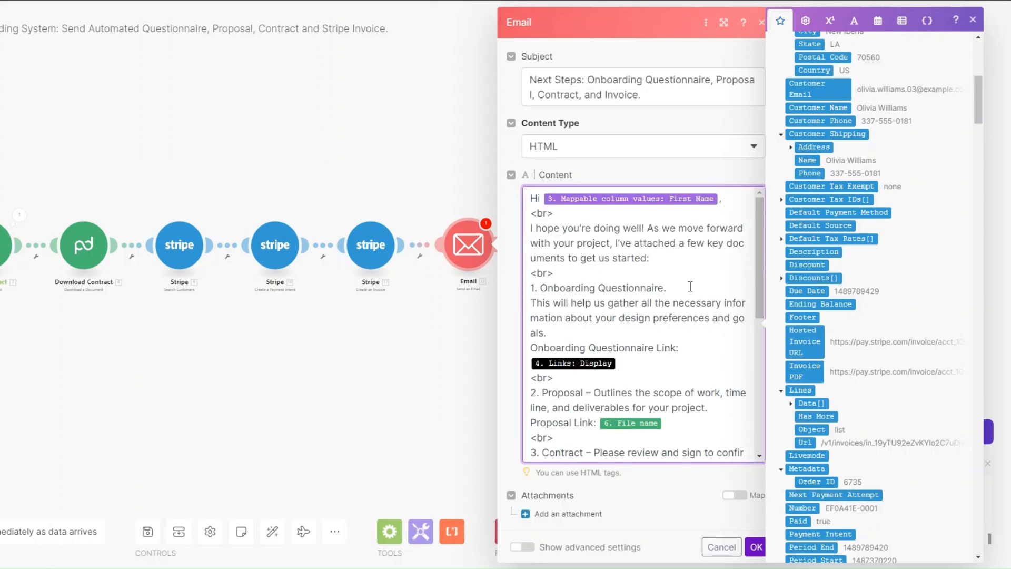
scroll(690, 286, down, 4)
scroll(620, 272, down, 5)
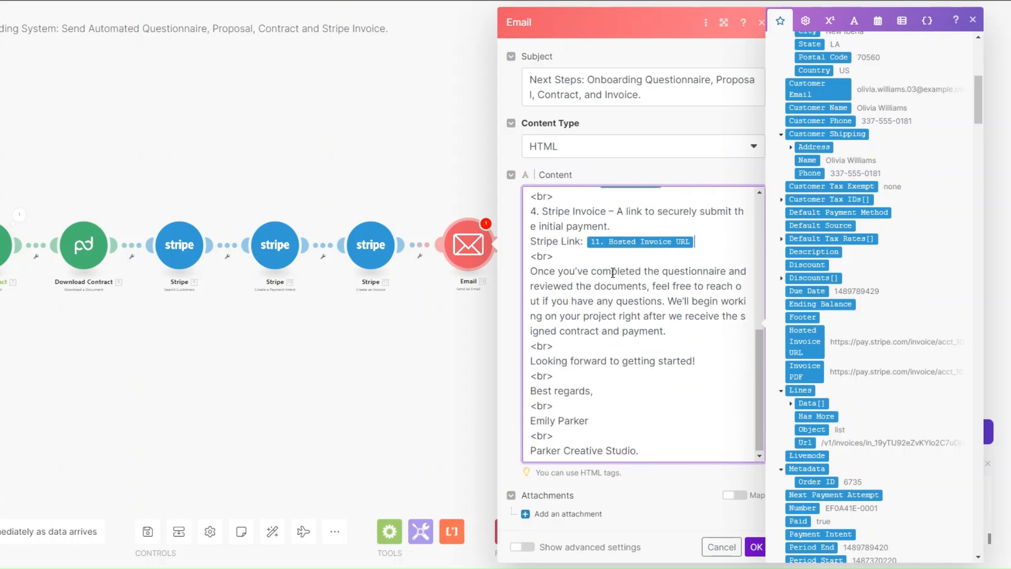
click(756, 547)
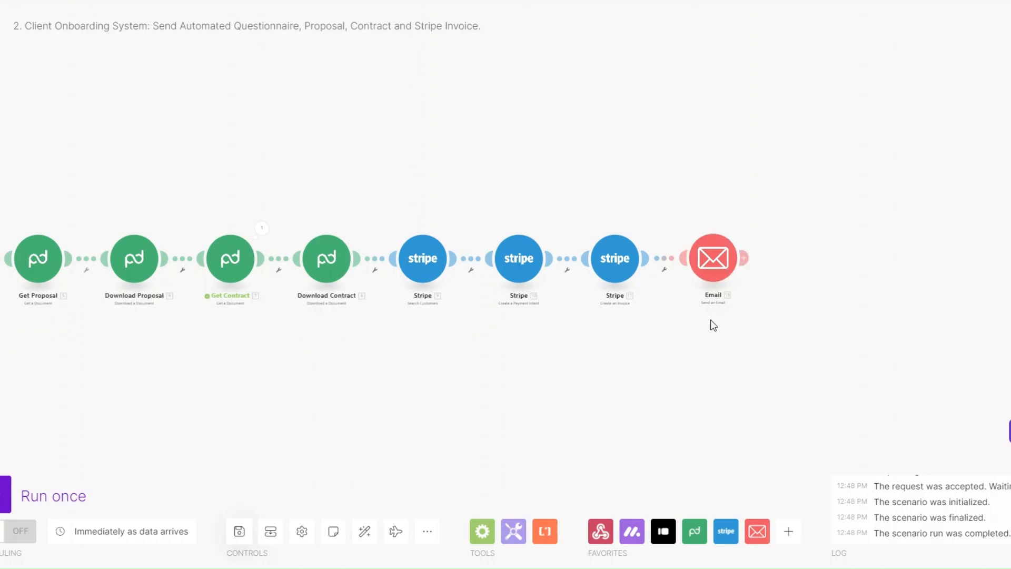
Add a Stripe Search Invoices module after the email, filtered by the found customer's ID.
click(743, 258)
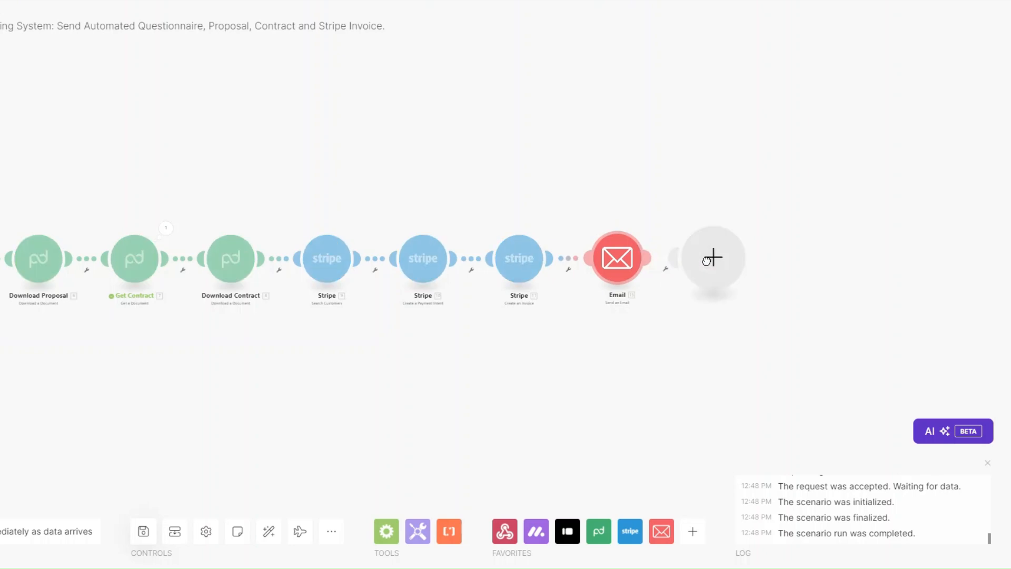
click(786, 295)
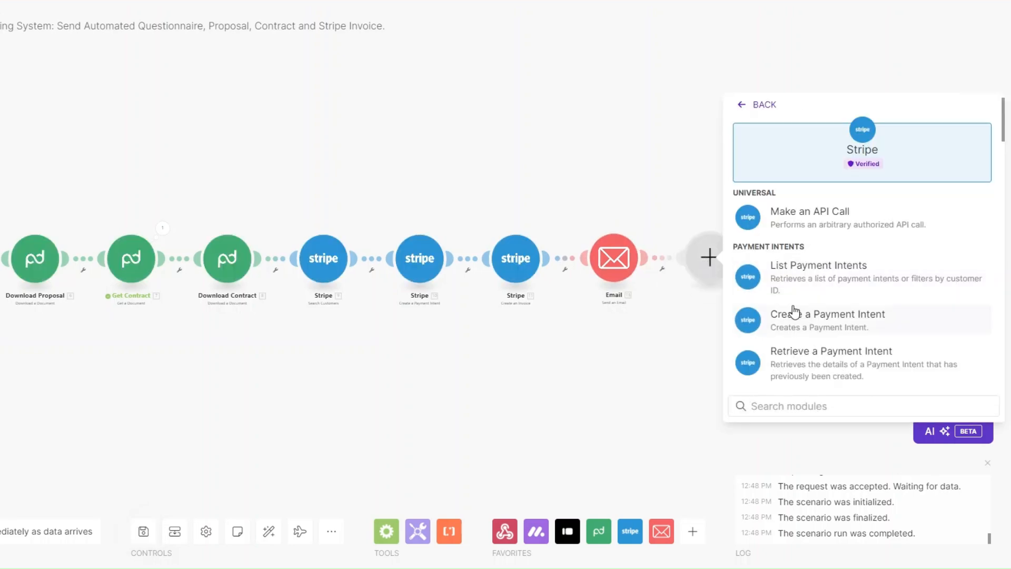
text(inv)
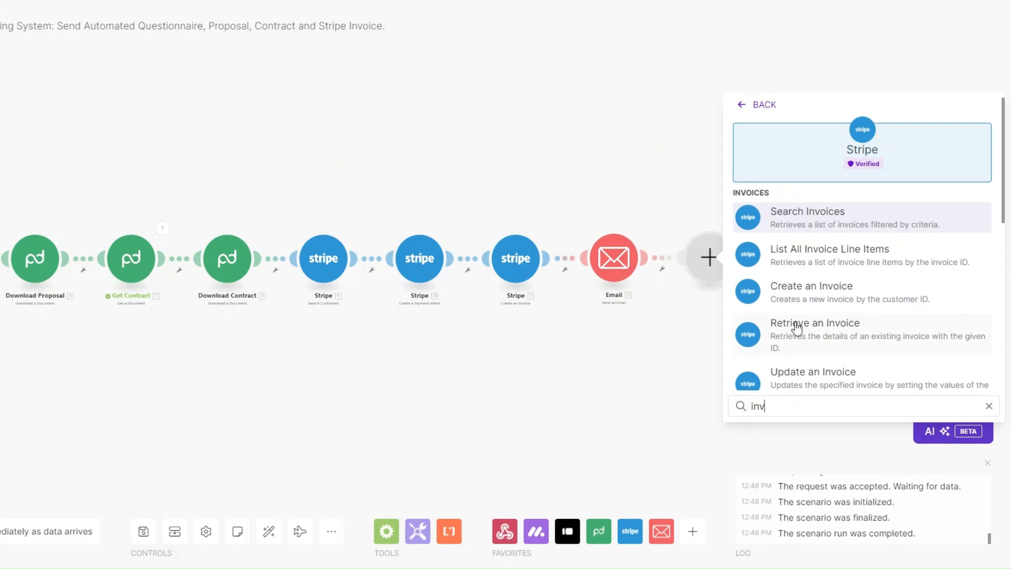
click(795, 224)
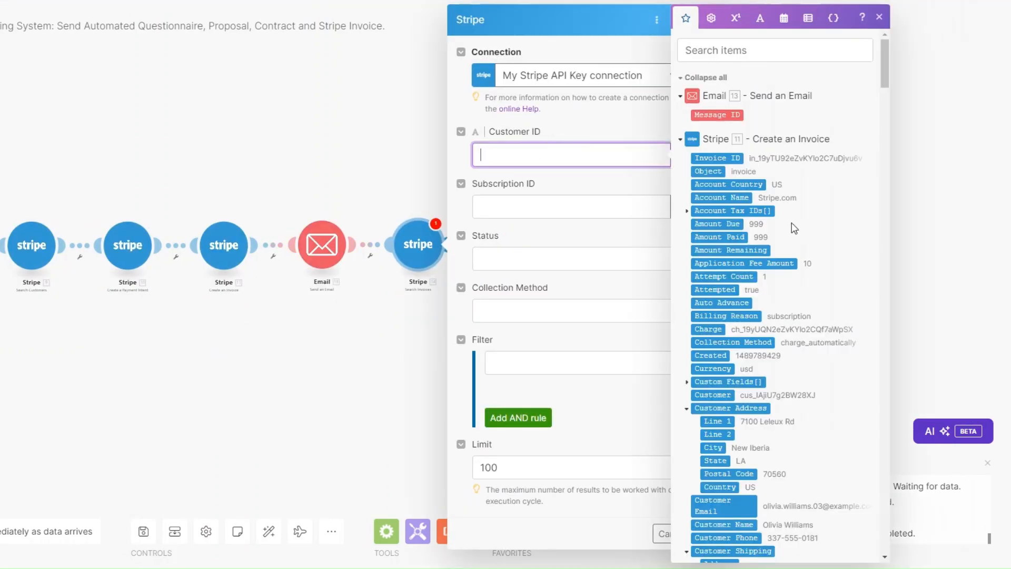
drag(885, 89, 891, 247)
click(717, 180)
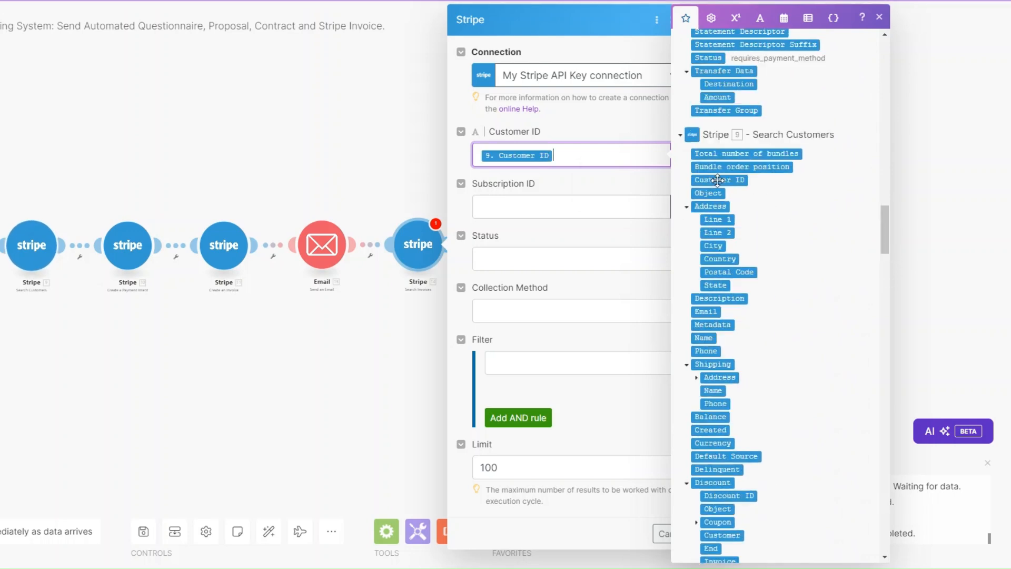
Filter to Open, Charge Automatically invoices, lower the result limit, and save.
click(523, 266)
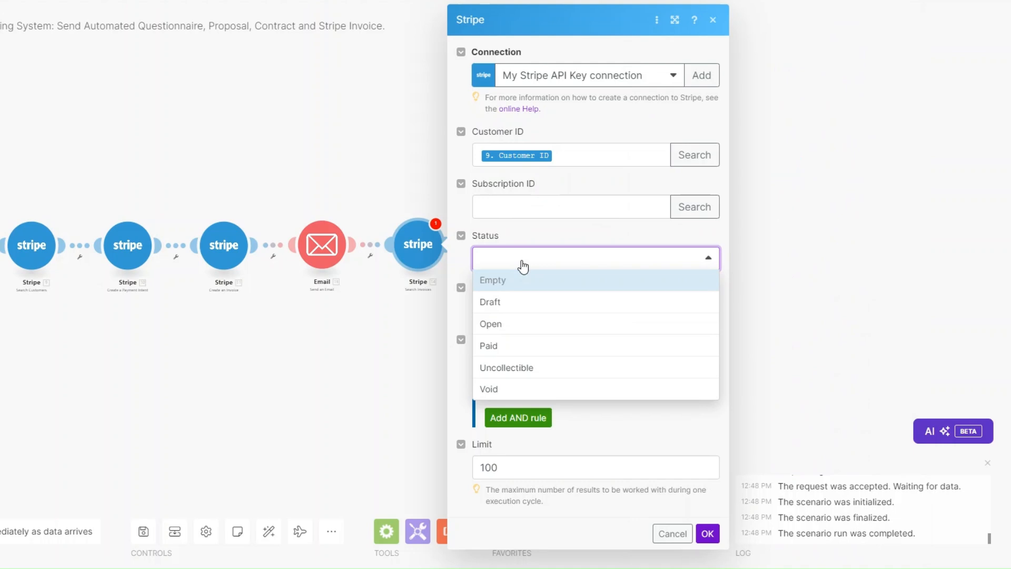
click(522, 324)
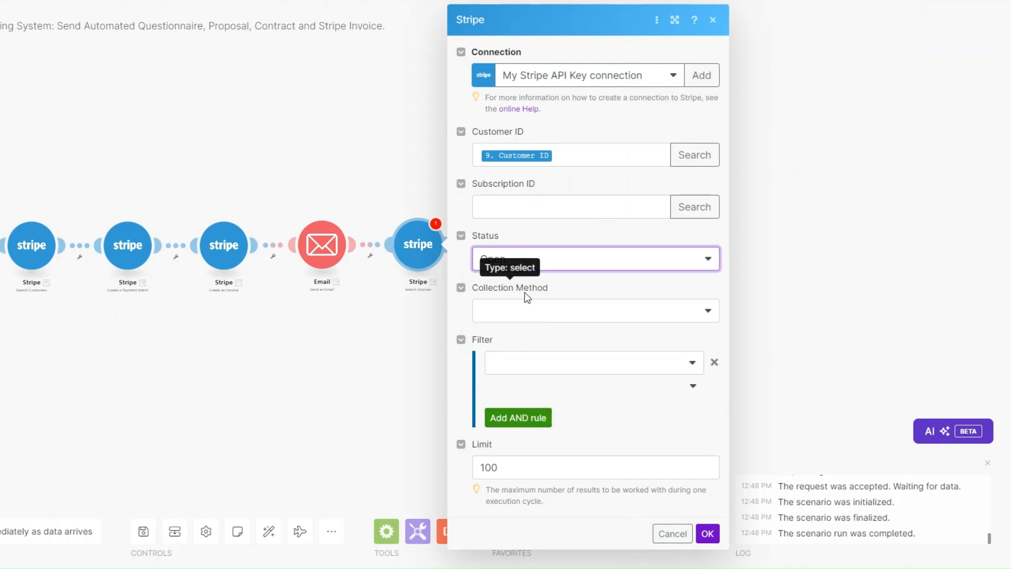
click(527, 314)
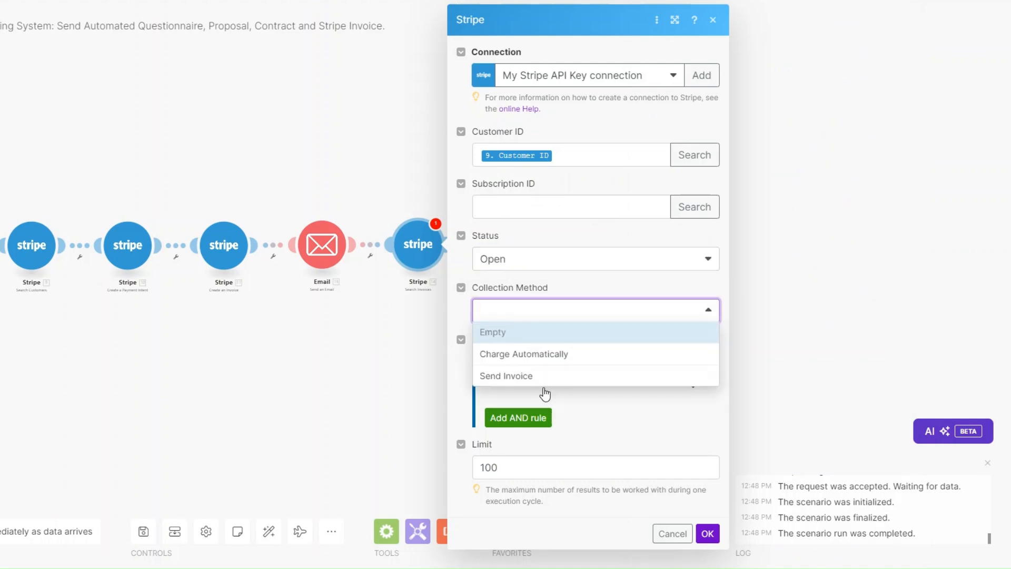
click(544, 354)
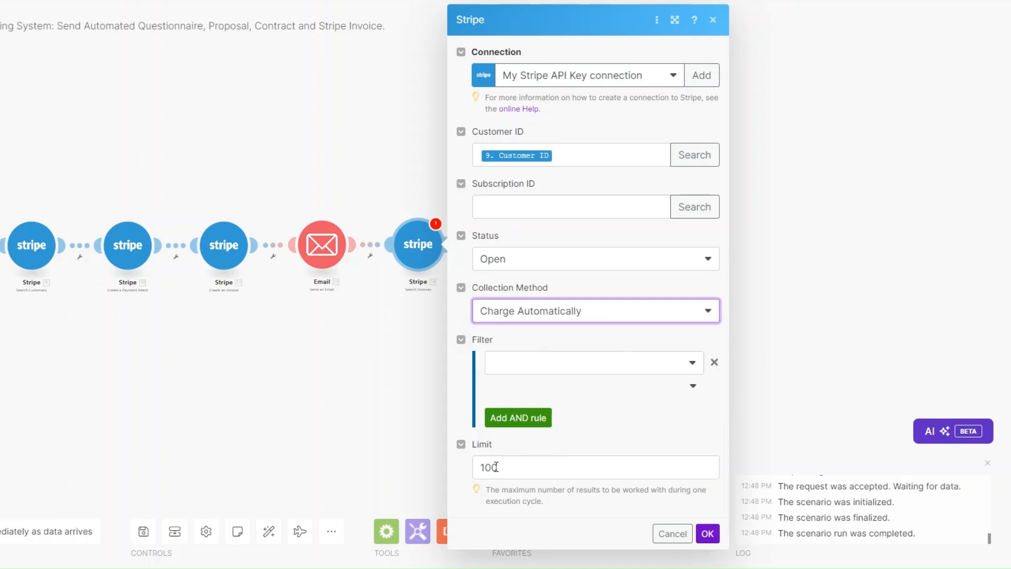
drag(499, 467, 486, 467)
text(5)
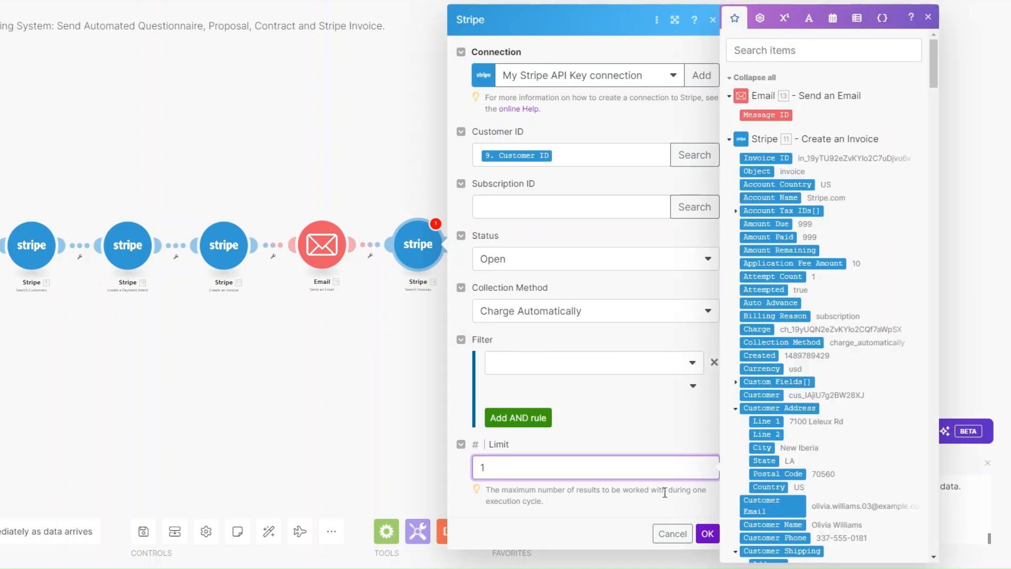
click(708, 534)
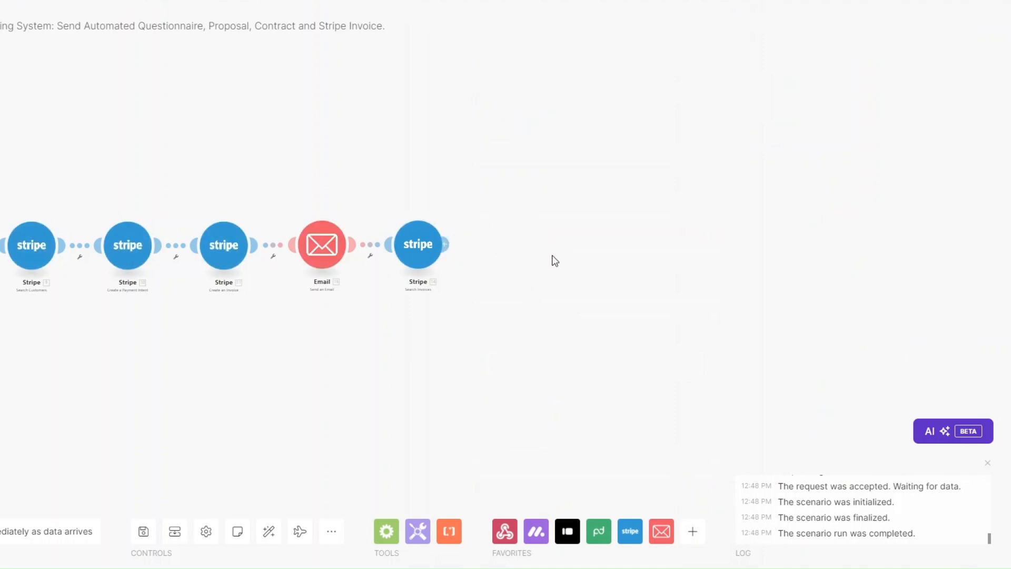
Add a Send an Email module after the invoice search, addressed to the monday contact's email.
click(450, 244)
click(601, 309)
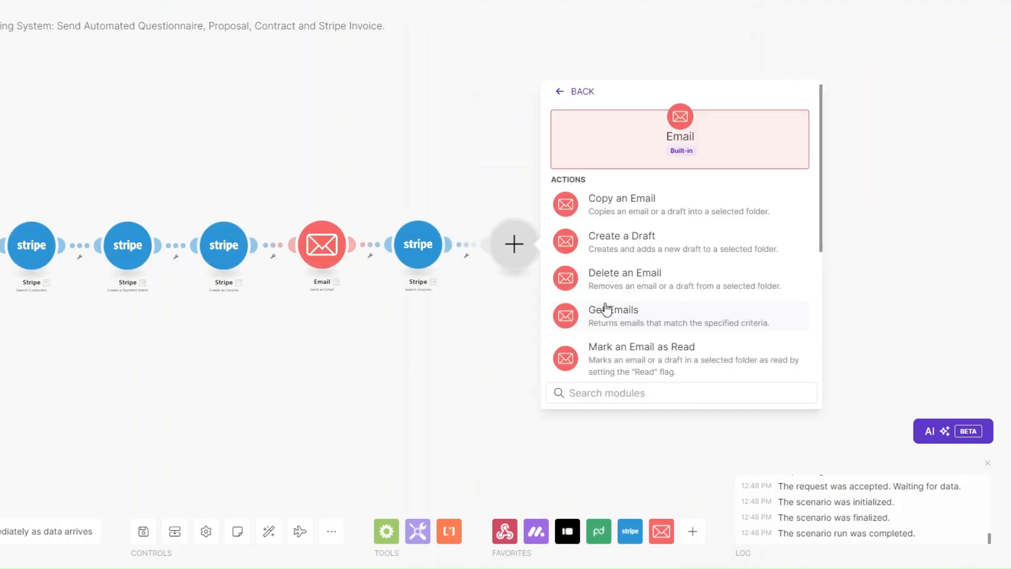
scroll(605, 306, down, 1)
scroll(604, 306, down, 1)
click(605, 350)
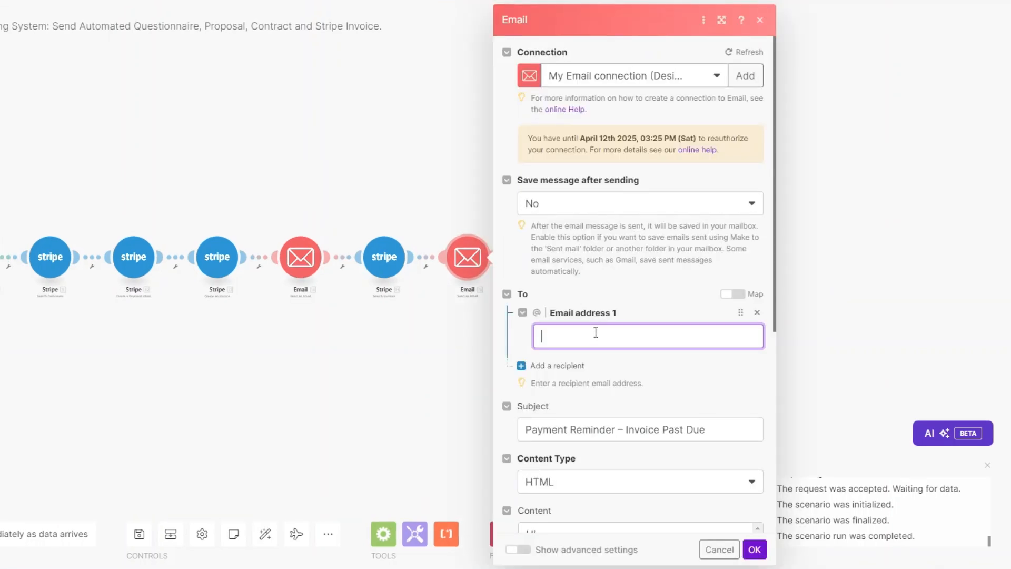
click(596, 330)
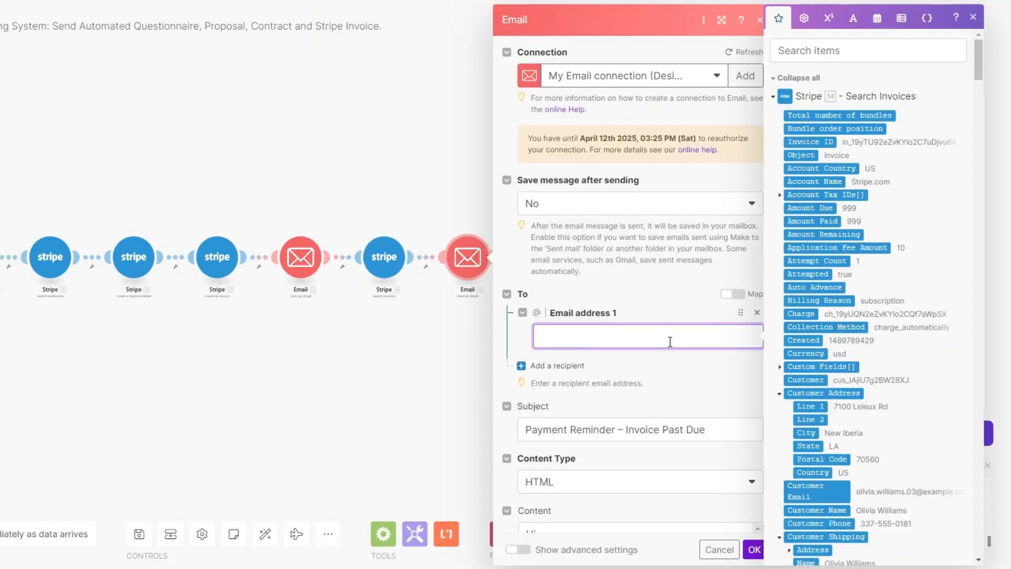
drag(978, 68, 989, 543)
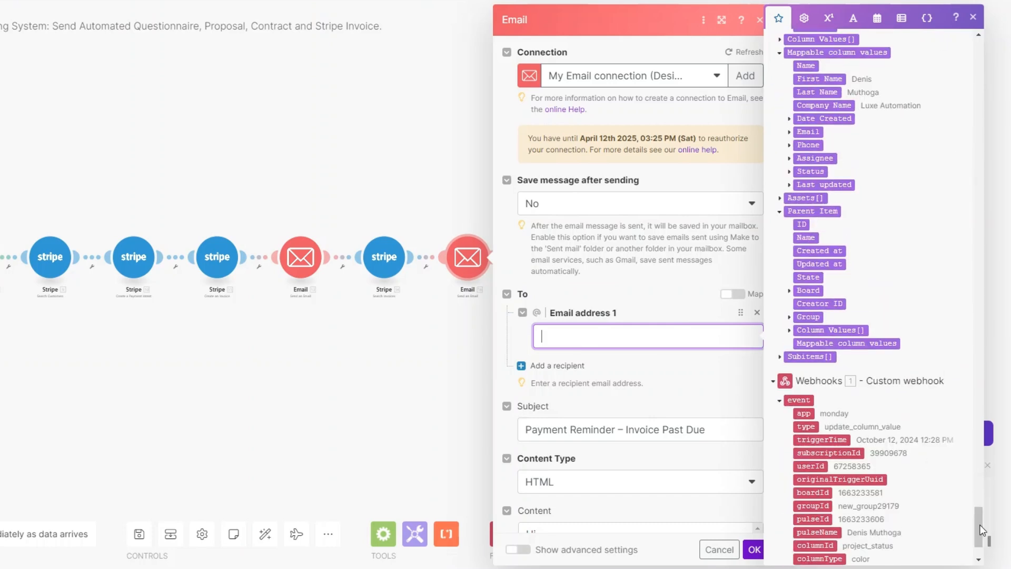
click(790, 133)
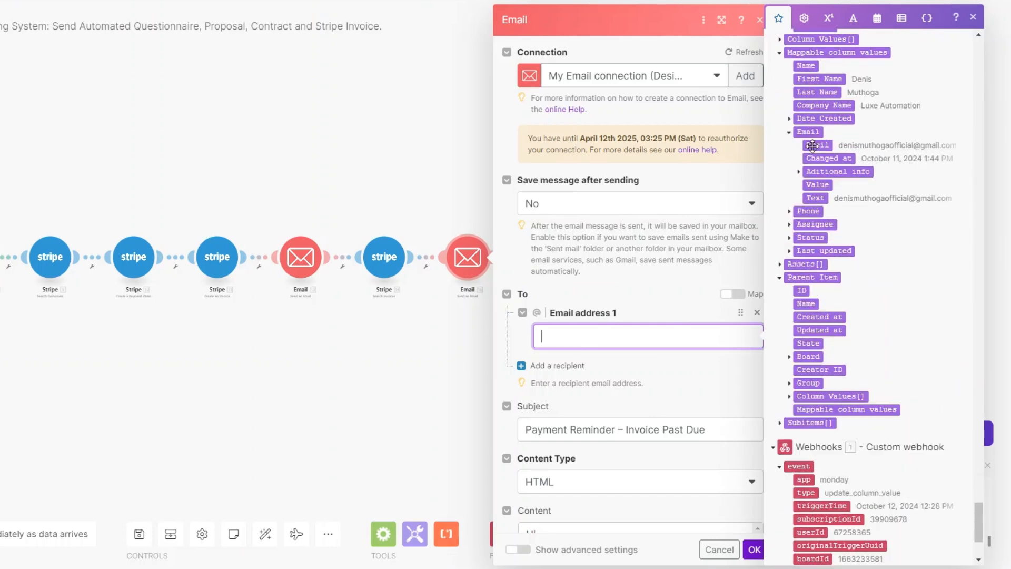
click(817, 144)
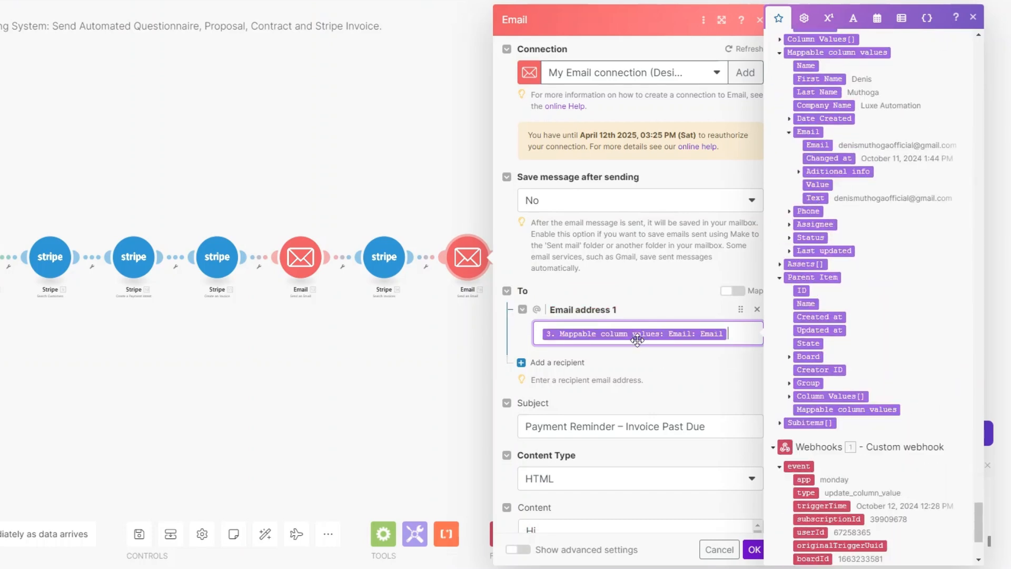
scroll(639, 339, down, 5)
Fill the subject, First Name after Hi and Hosted Invoice URL after Stripe Invoice, then save.
click(725, 90)
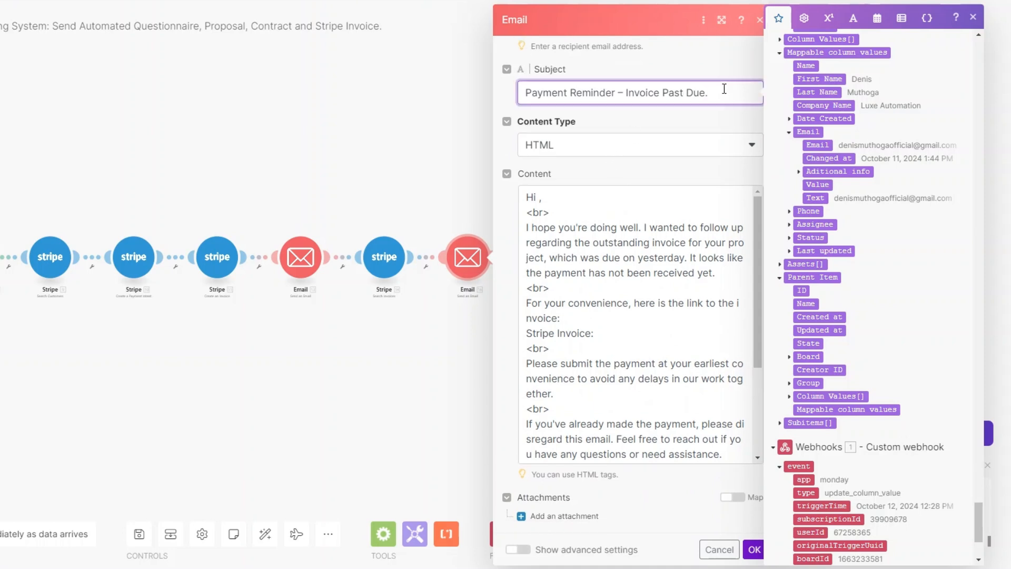
click(552, 215)
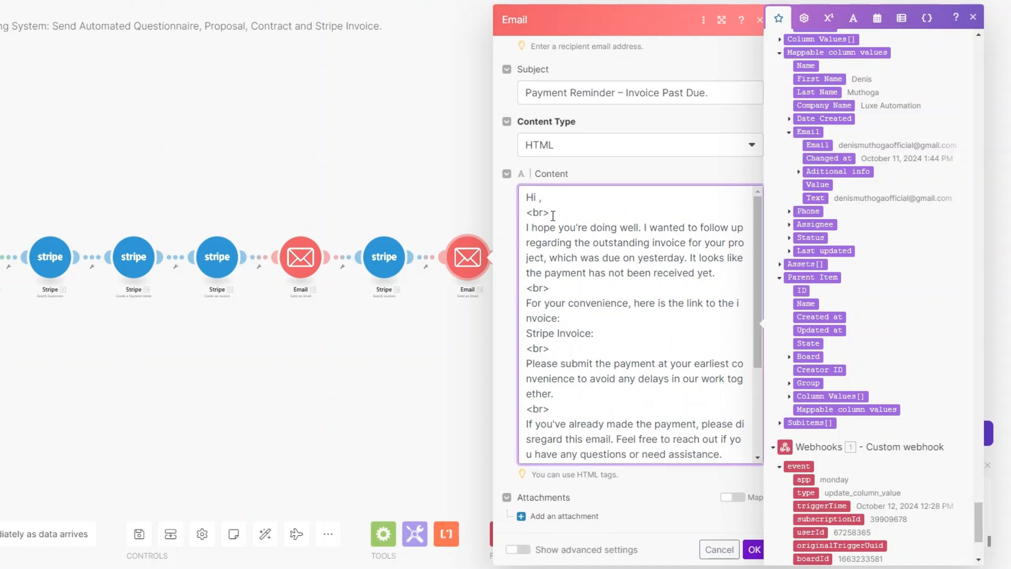
click(818, 79)
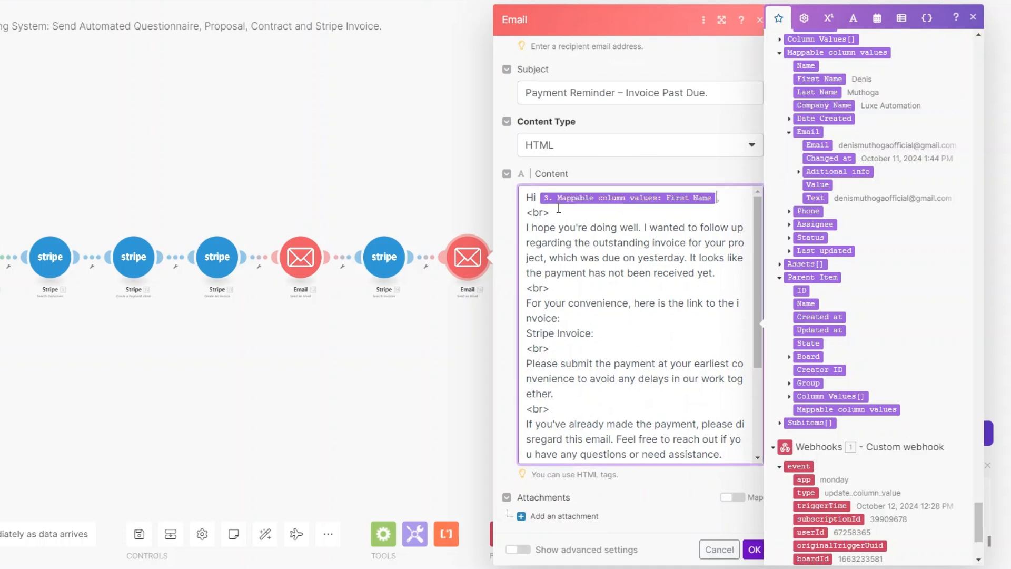
click(733, 275)
click(621, 333)
drag(979, 507, 978, 473)
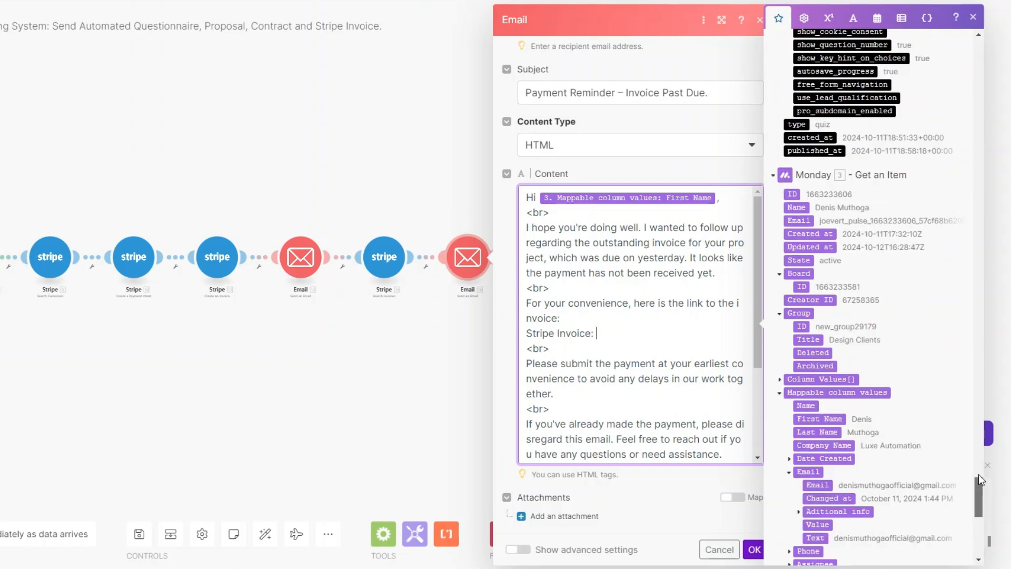
drag(978, 474, 976, 141)
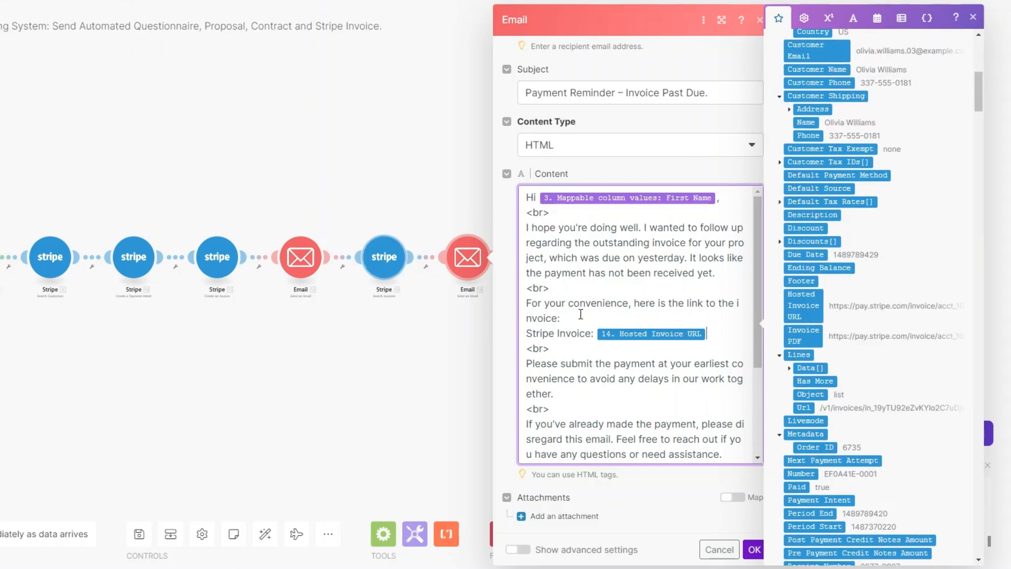
scroll(656, 327, down, 3)
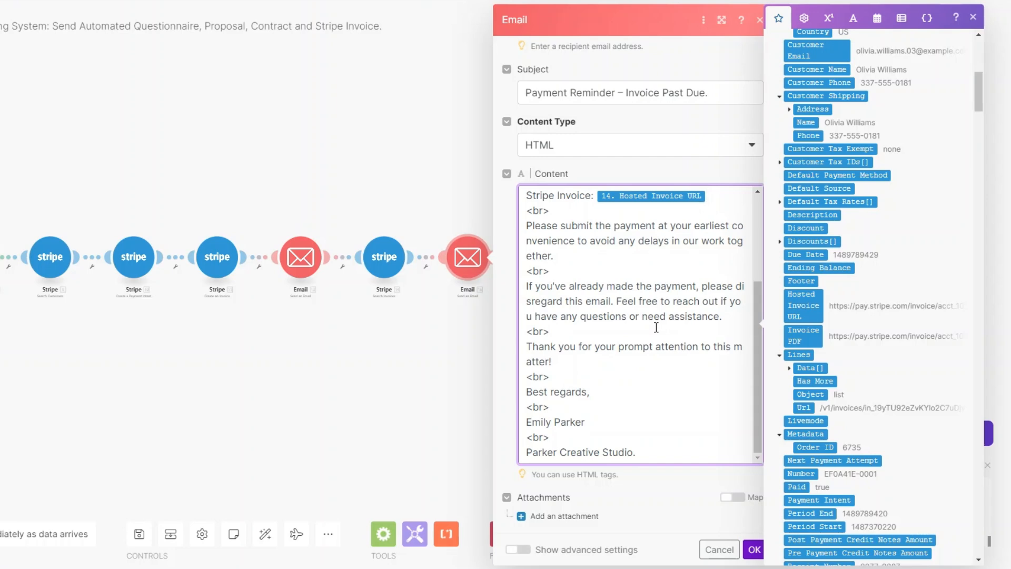
click(757, 550)
Rename the last Email module after the Stripe invoice search to 'Payment Reminder'.
right_click(463, 257)
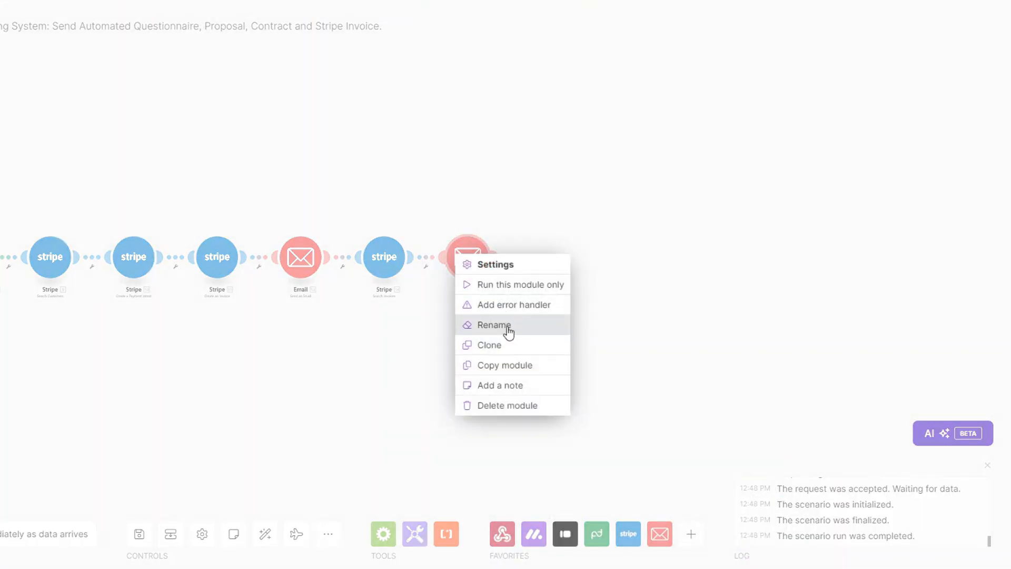
click(493, 325)
text(Pa)
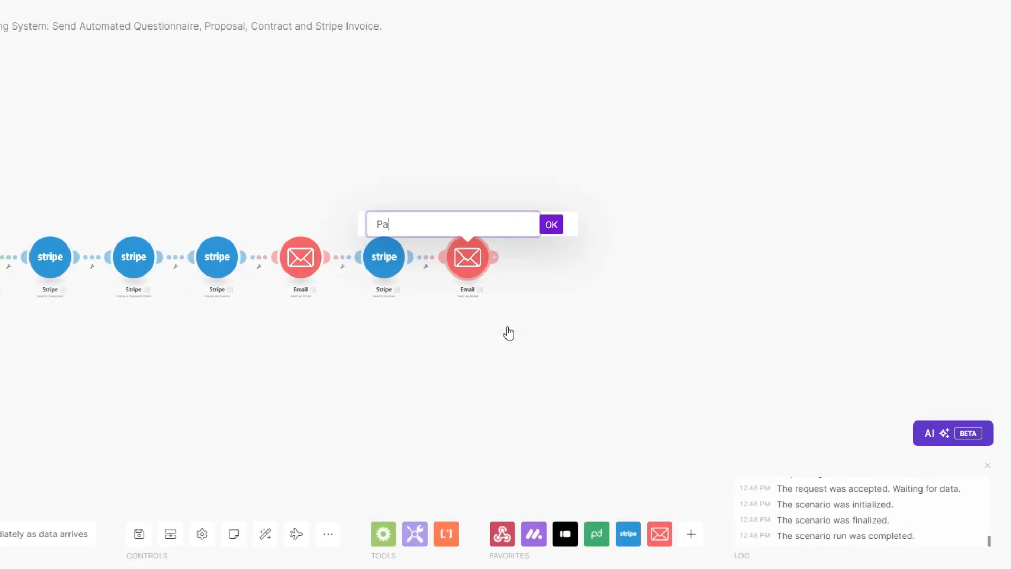
text(yment Reminder)
key(Return)
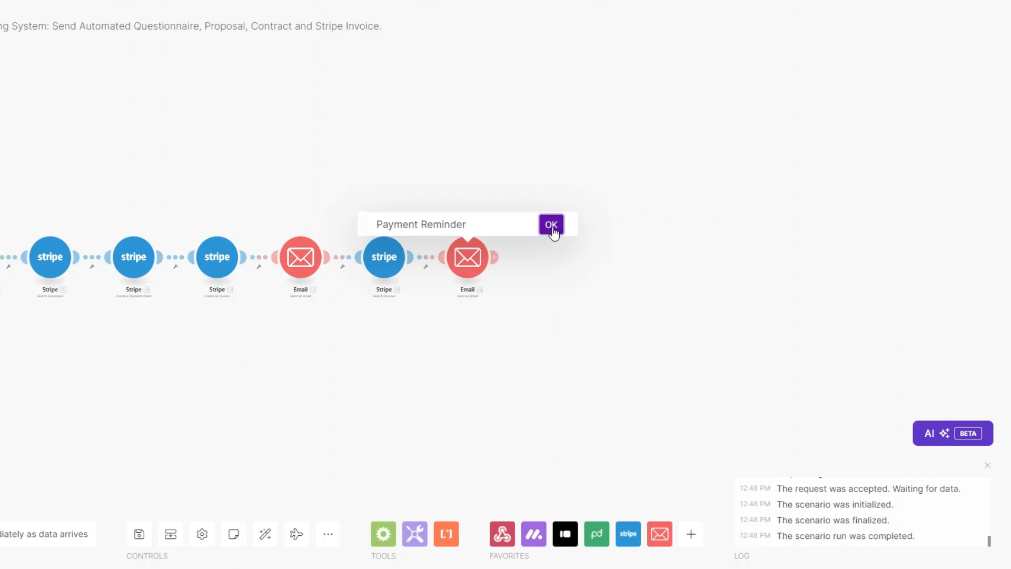
scroll(476, 379, up, 5)
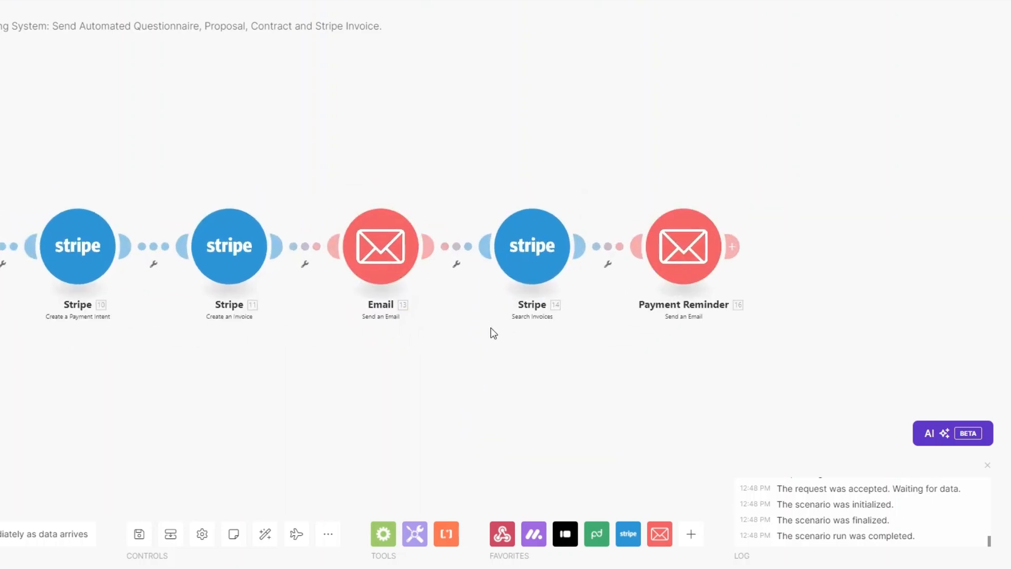
Add a filter labelled 'Wait 3 days' after the Email step, with Due Date as its first value.
click(456, 264)
click(464, 285)
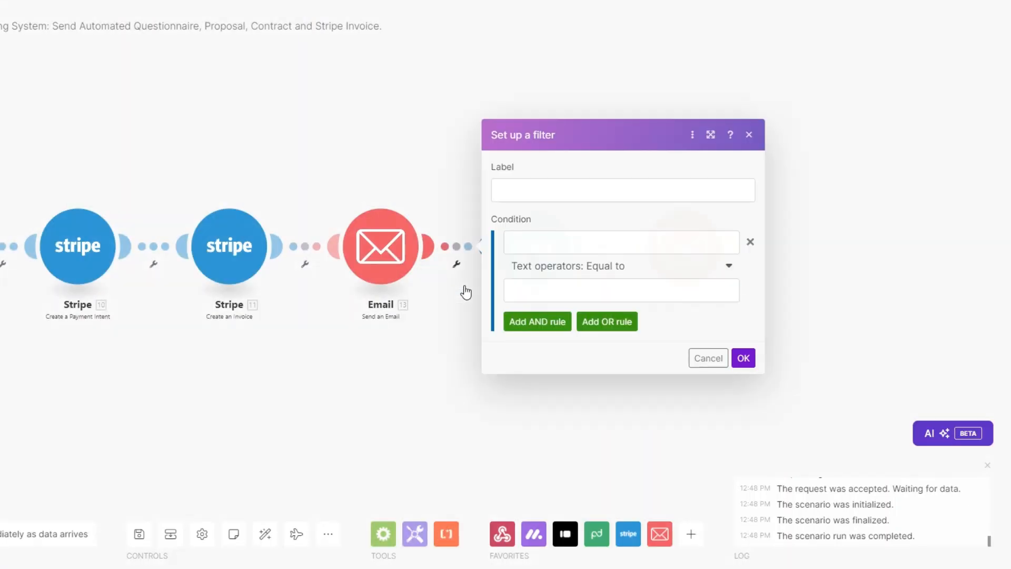
click(520, 196)
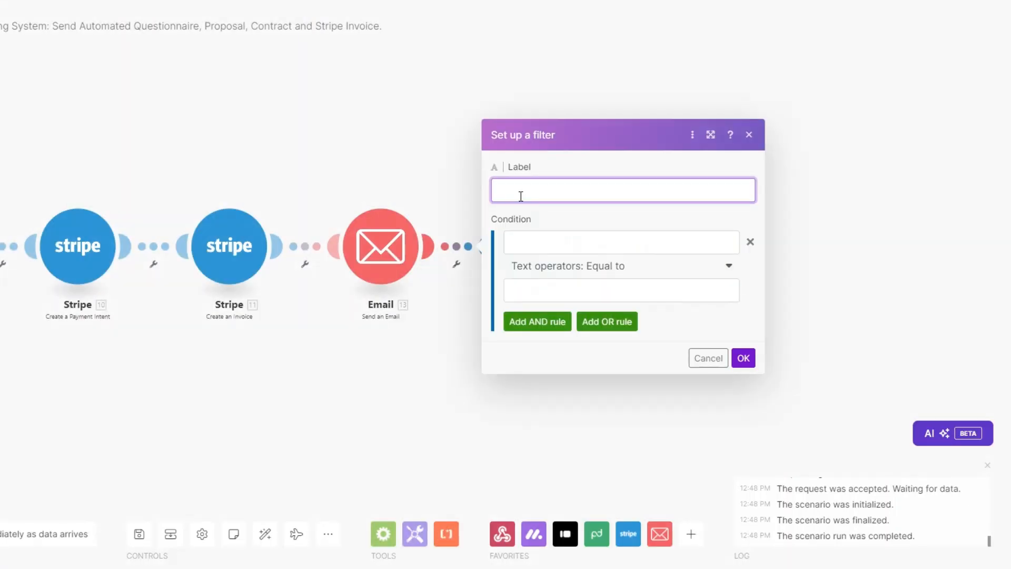
text(Wait 3 days)
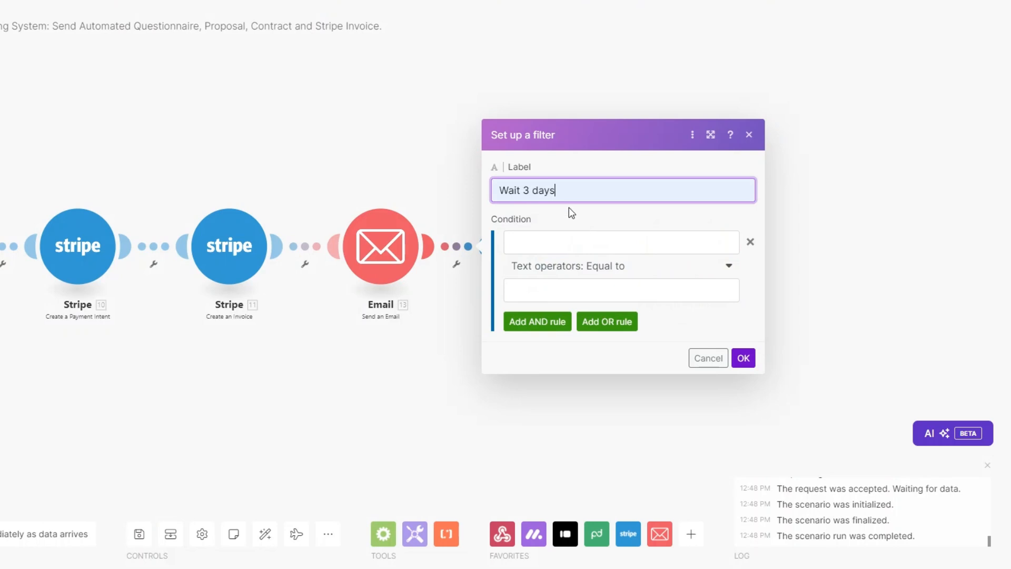
click(565, 243)
text(Du)
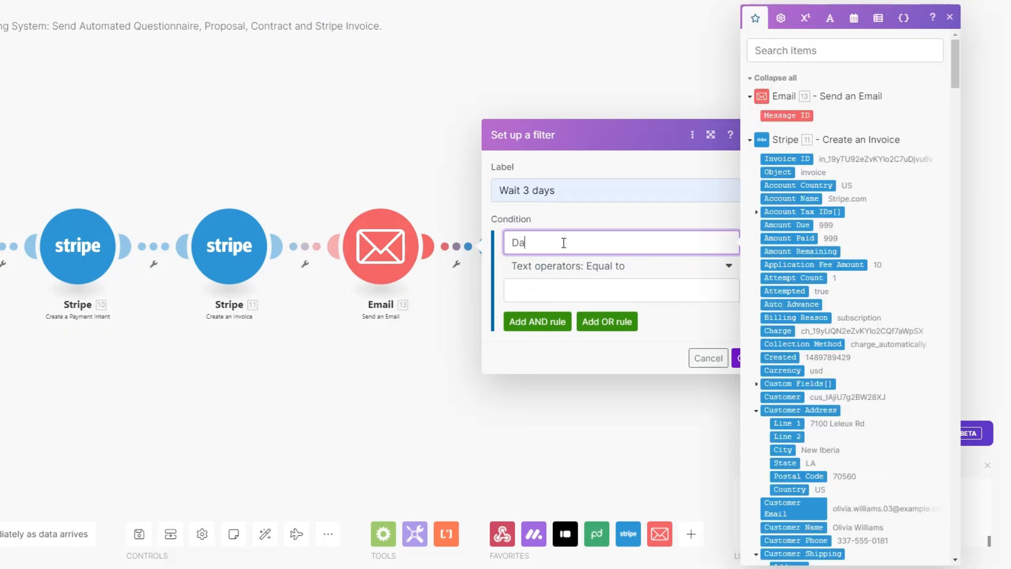
key(BackSpace)
text(ue Date)
Compare it to addDays(invoice Due Date; 1) and save the Wait 3 days filter.
click(565, 290)
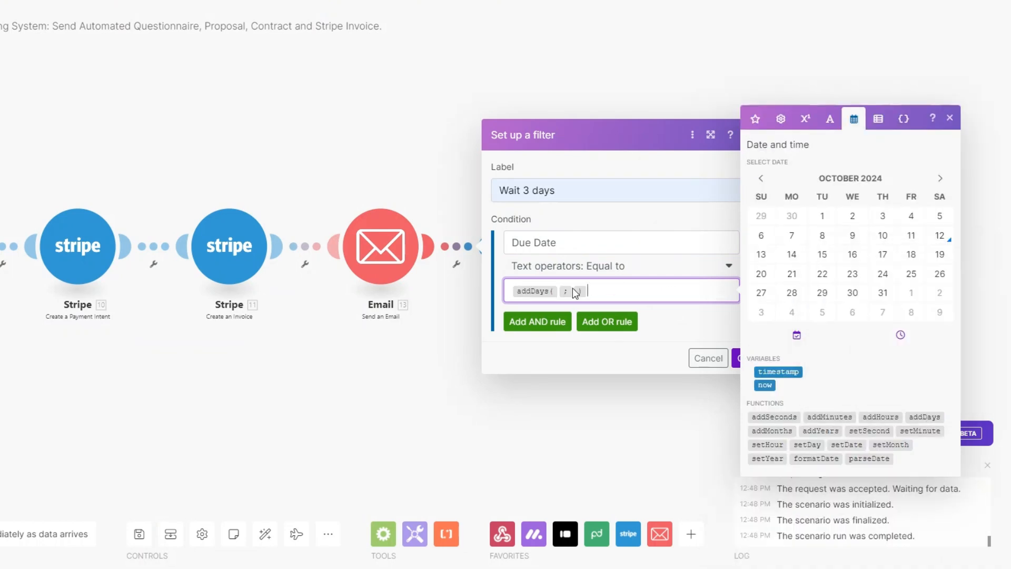
click(561, 291)
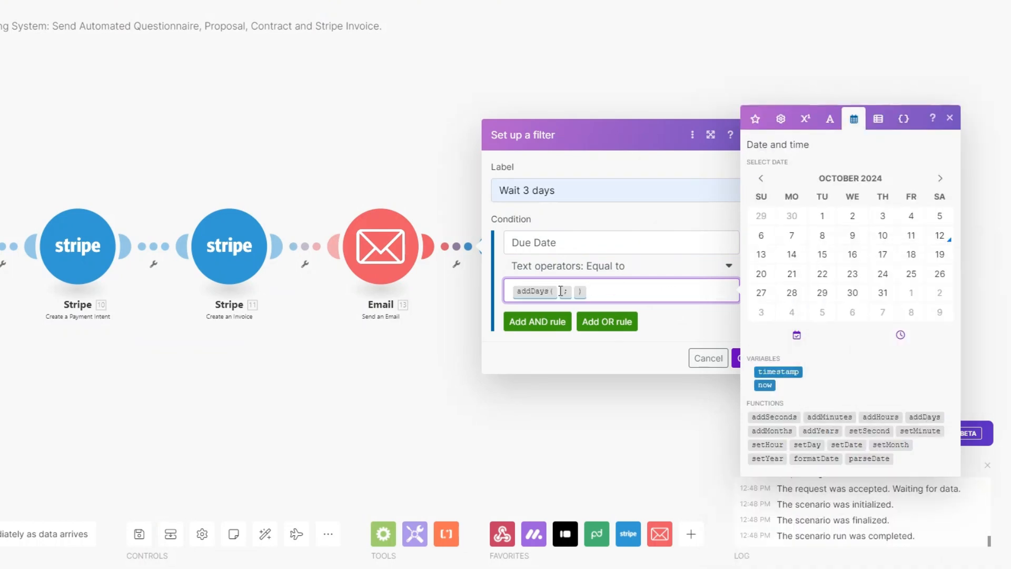
click(755, 118)
scroll(842, 238, down, 4)
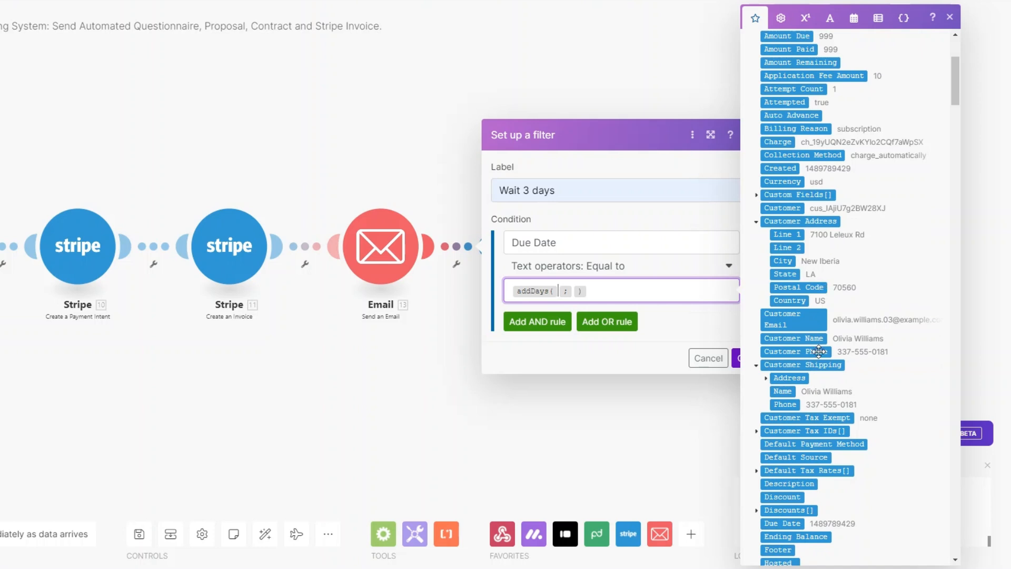
scroll(797, 437, down, 1)
scroll(797, 437, down, 1)
click(784, 397)
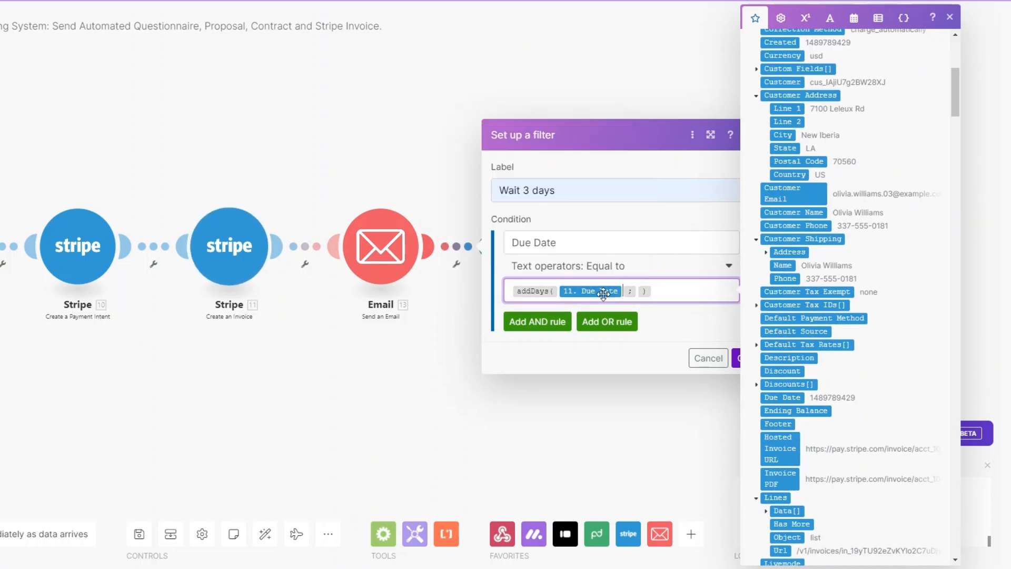
click(638, 291)
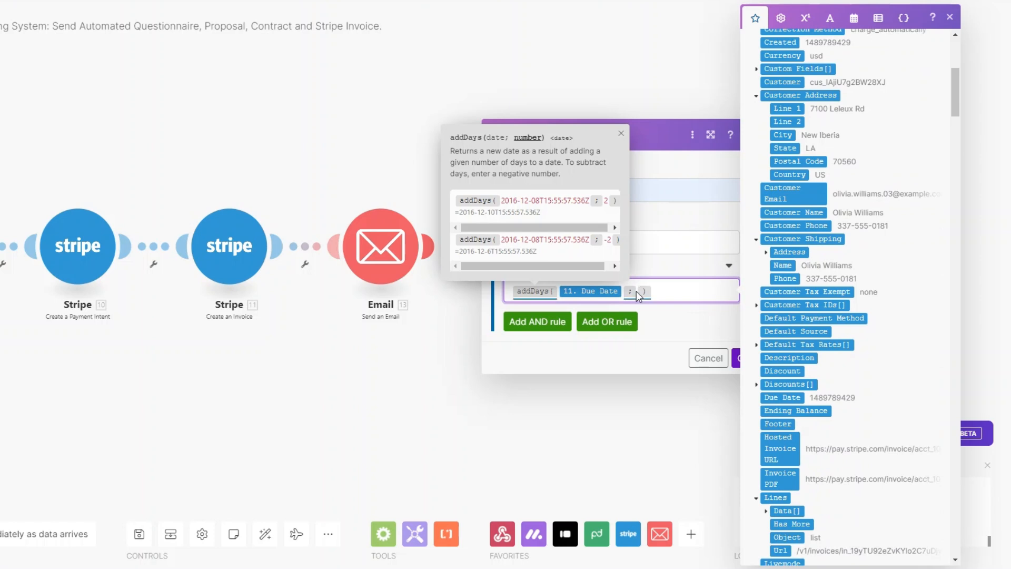
text(1)
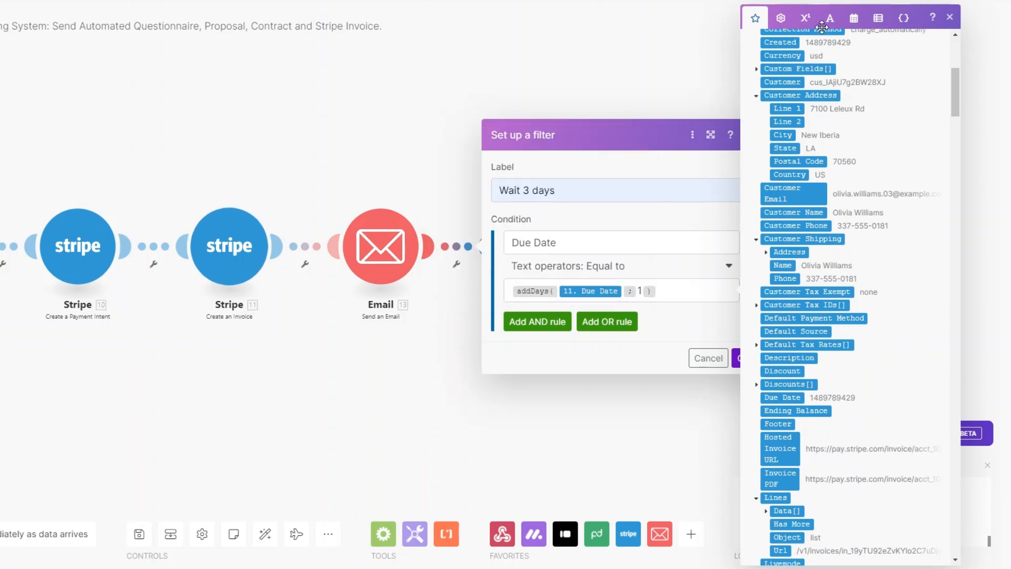
click(949, 17)
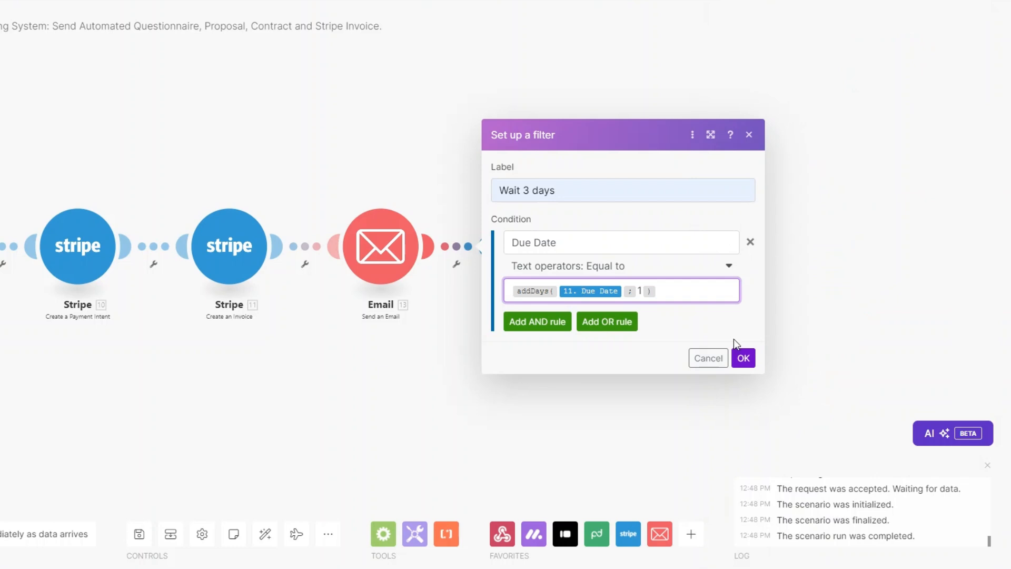
click(743, 357)
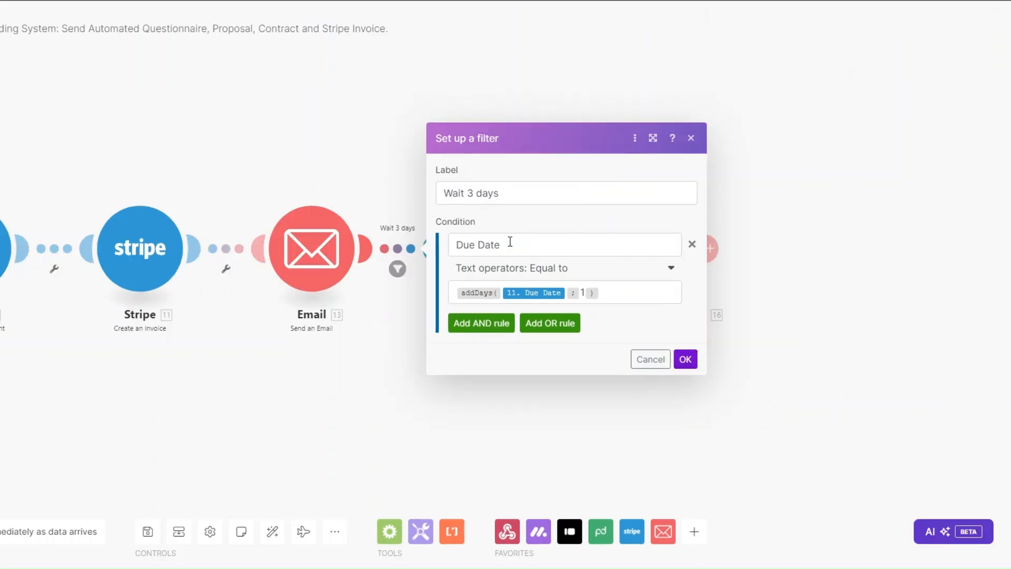
Add an AND rule requiring the invoice's 11. Amount Due to exist, and save the filter.
click(510, 242)
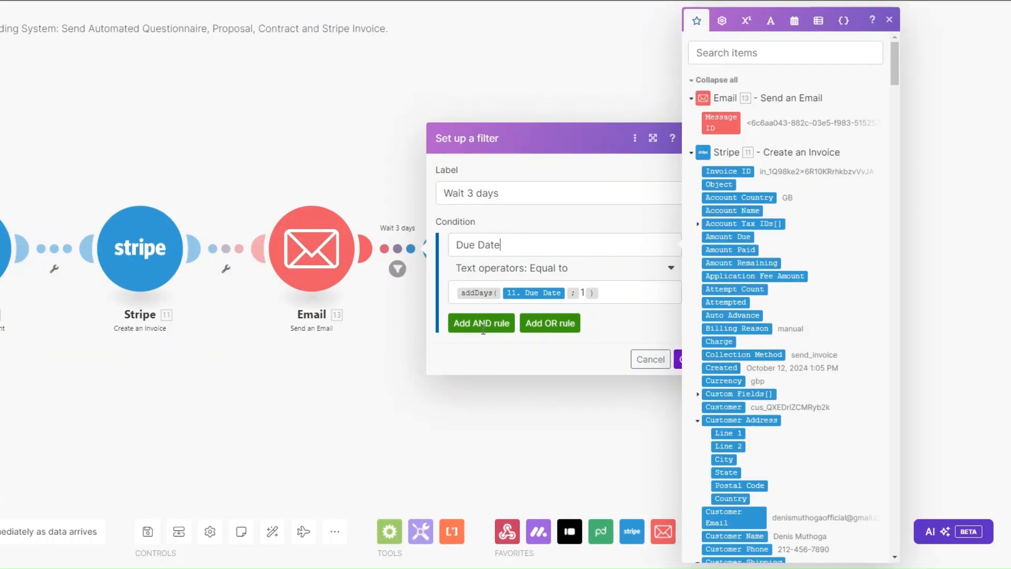
click(481, 323)
click(548, 289)
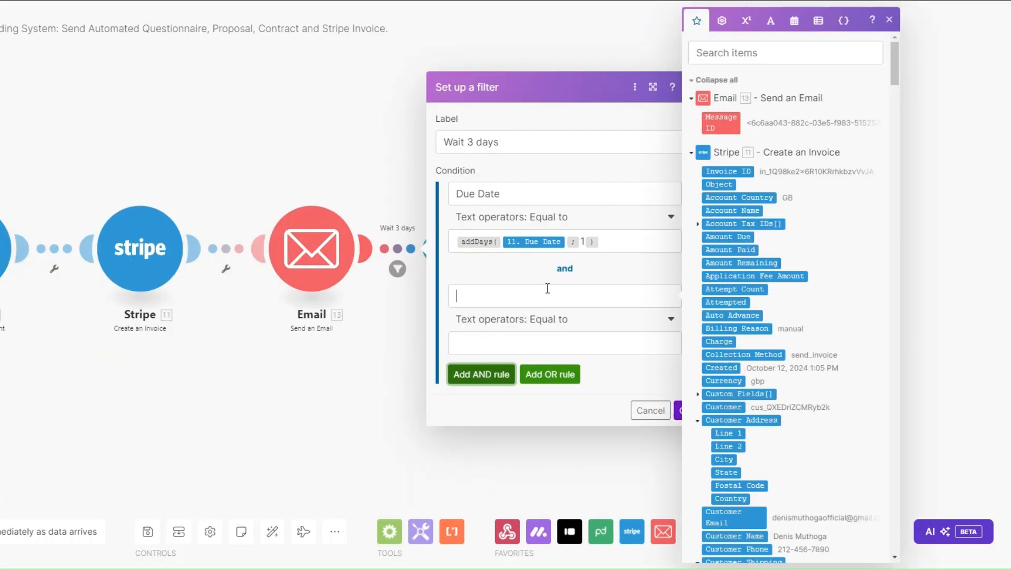
click(728, 236)
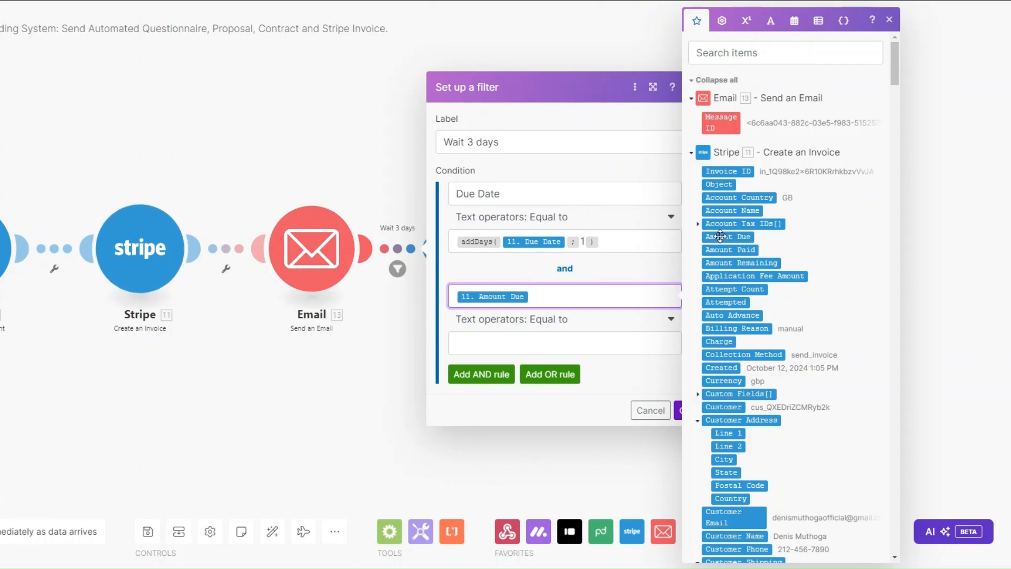
click(566, 325)
click(499, 379)
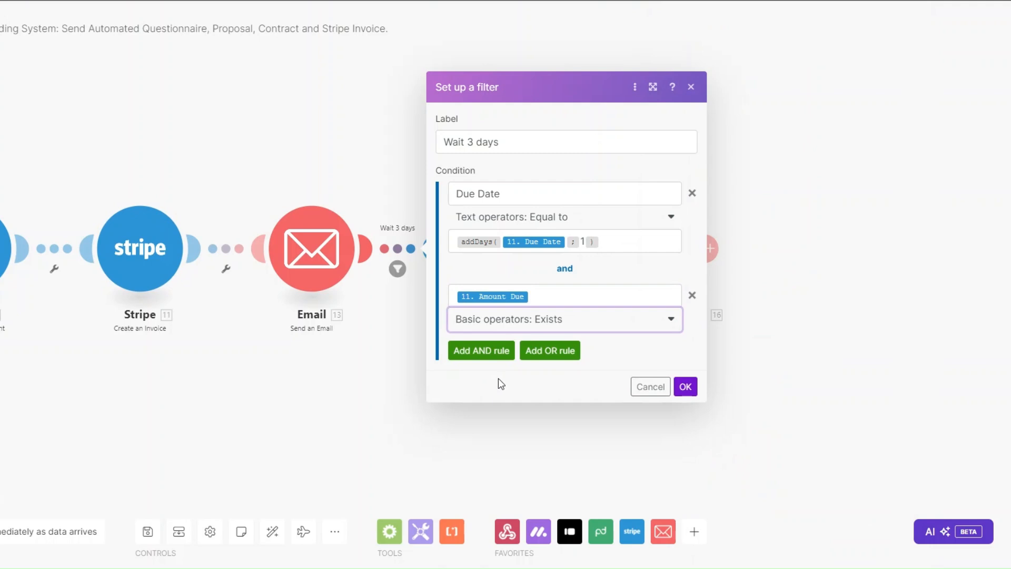
click(684, 386)
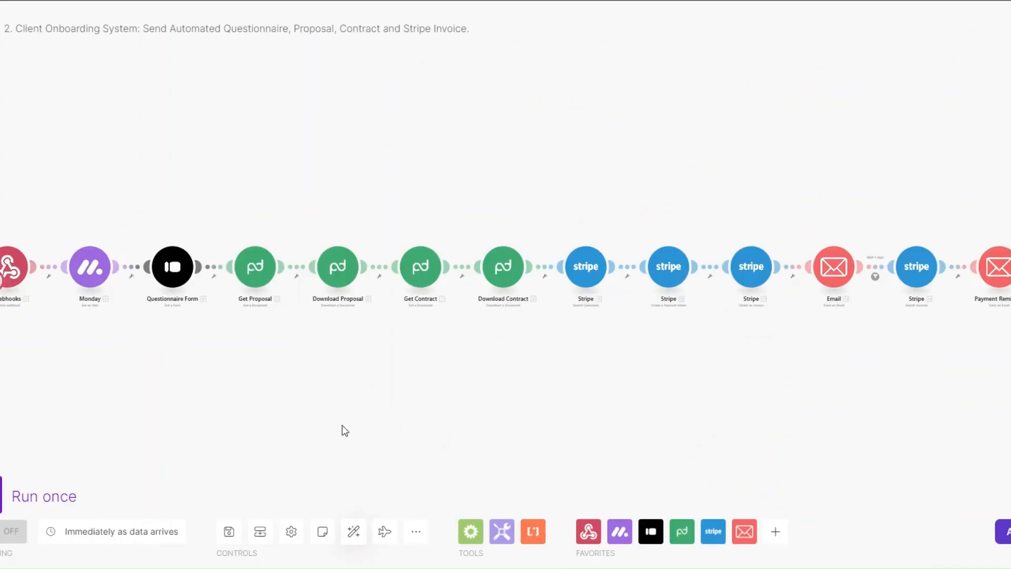
Run the scenario once and set the first client's monday.com status to ONBOARD to test it.
click(1, 495)
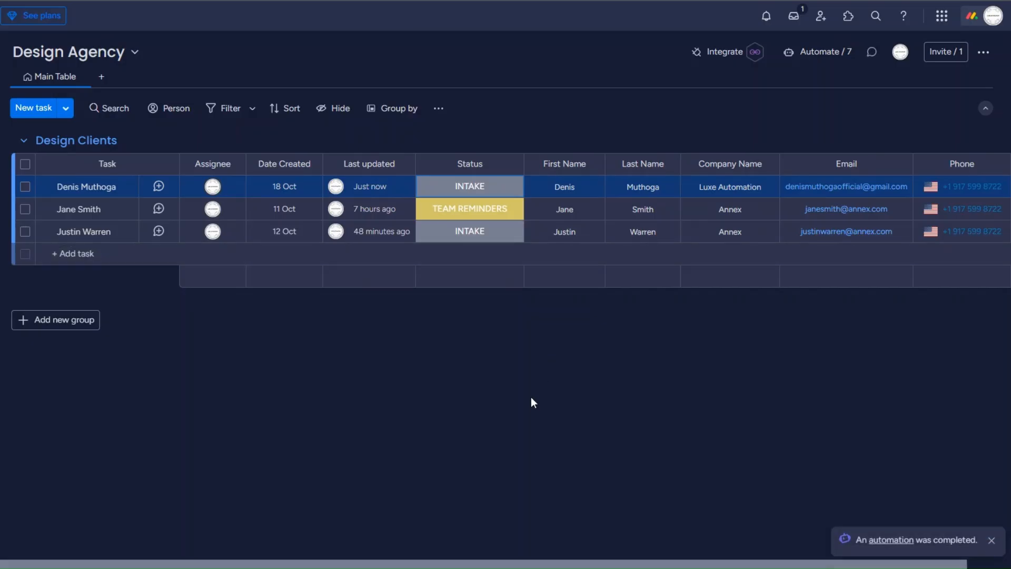
click(467, 190)
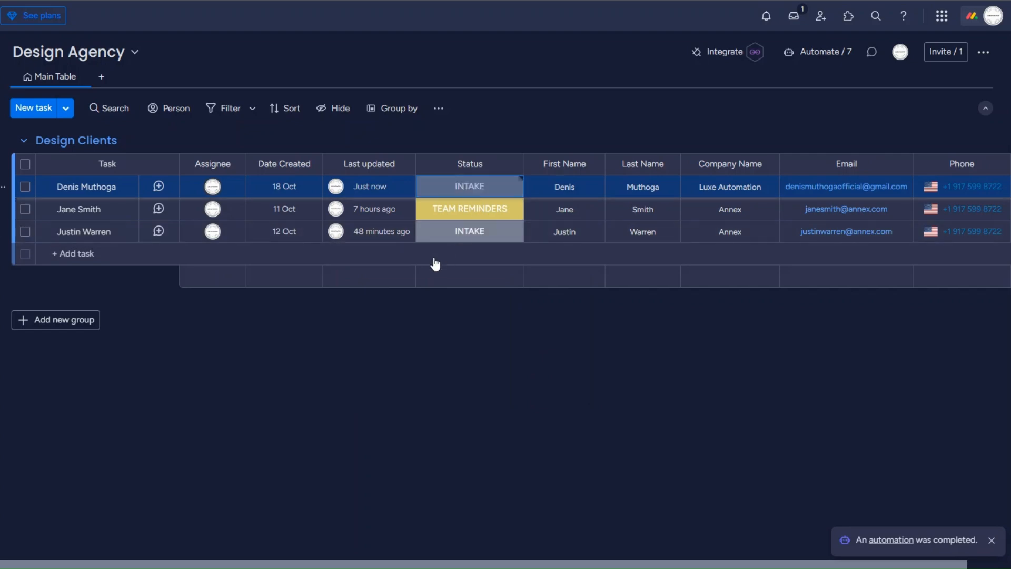
click(418, 255)
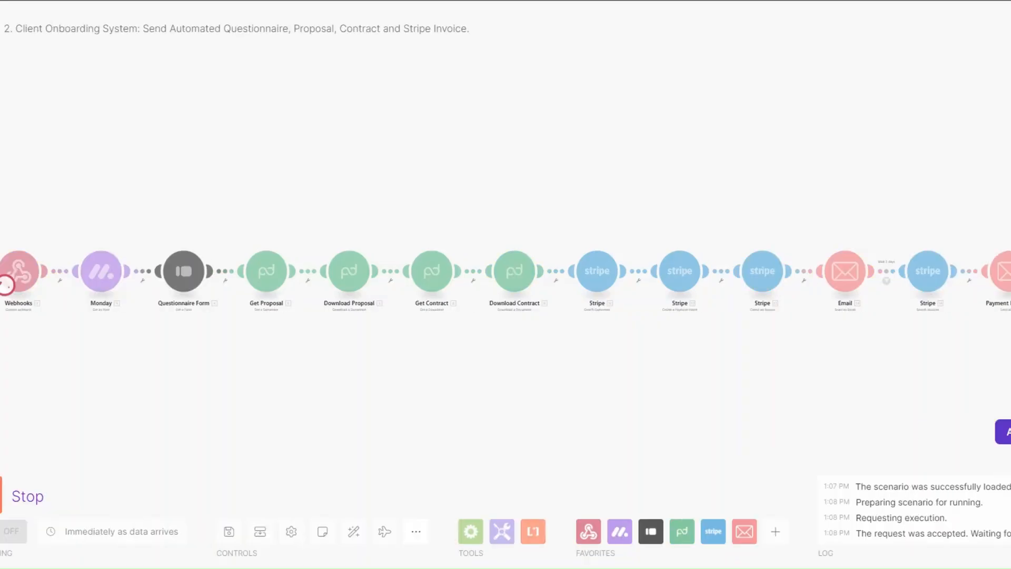
drag(399, 407, 383, 406)
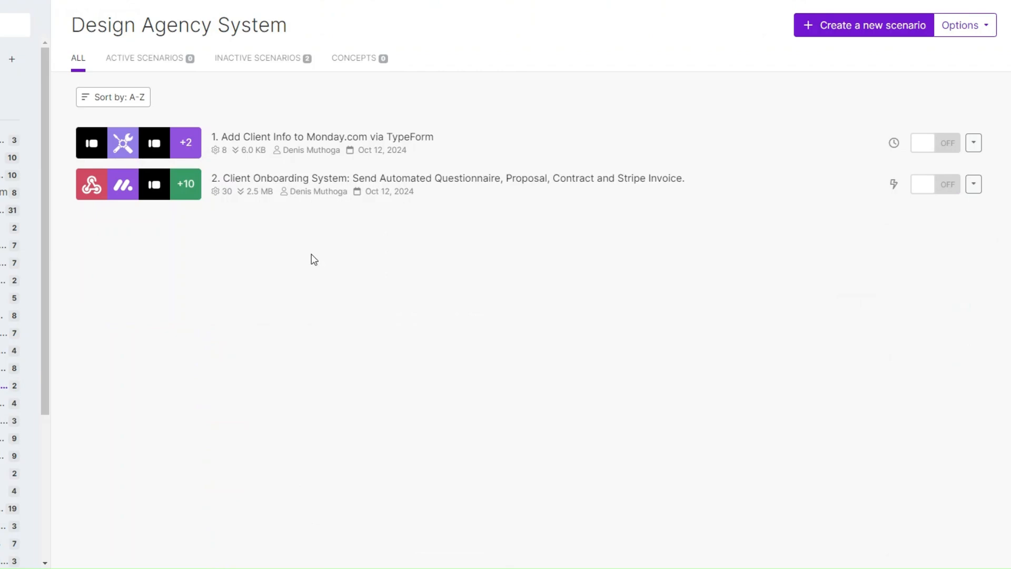
Create the '3. Automated notifications for client project deadlines for team members' scenario and show the app list.
click(842, 32)
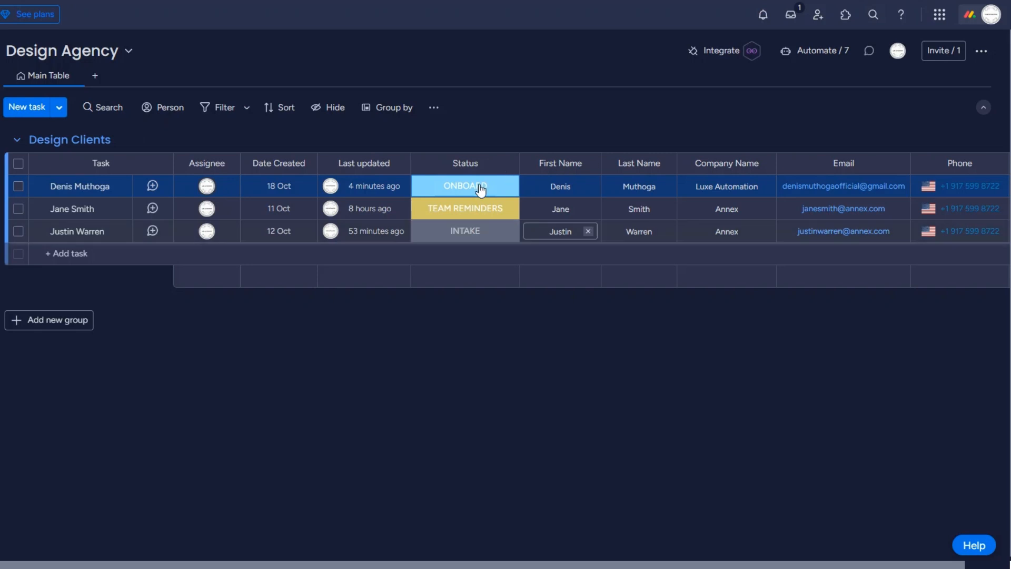
click(480, 187)
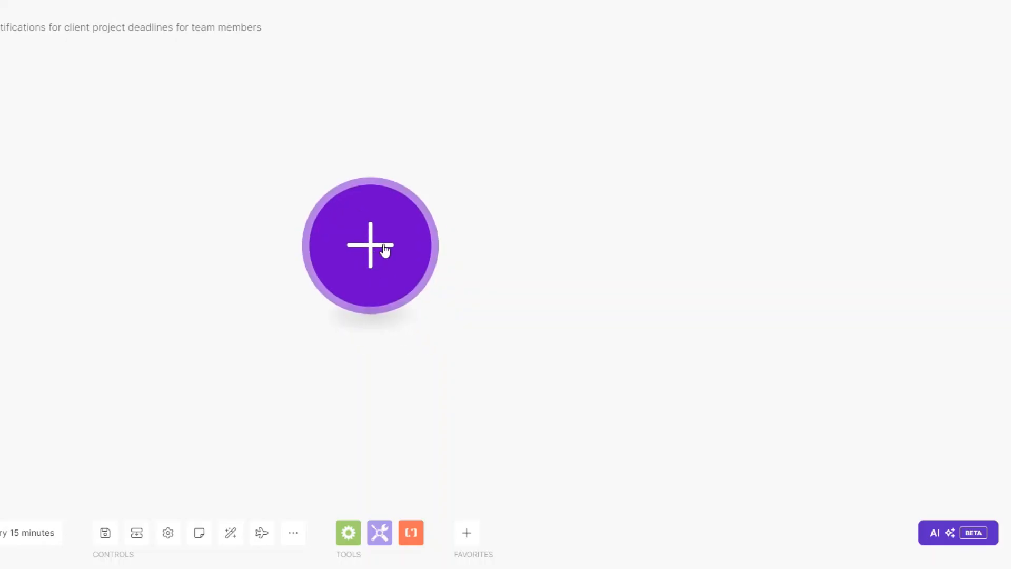
click(384, 253)
scroll(609, 366, down, 3)
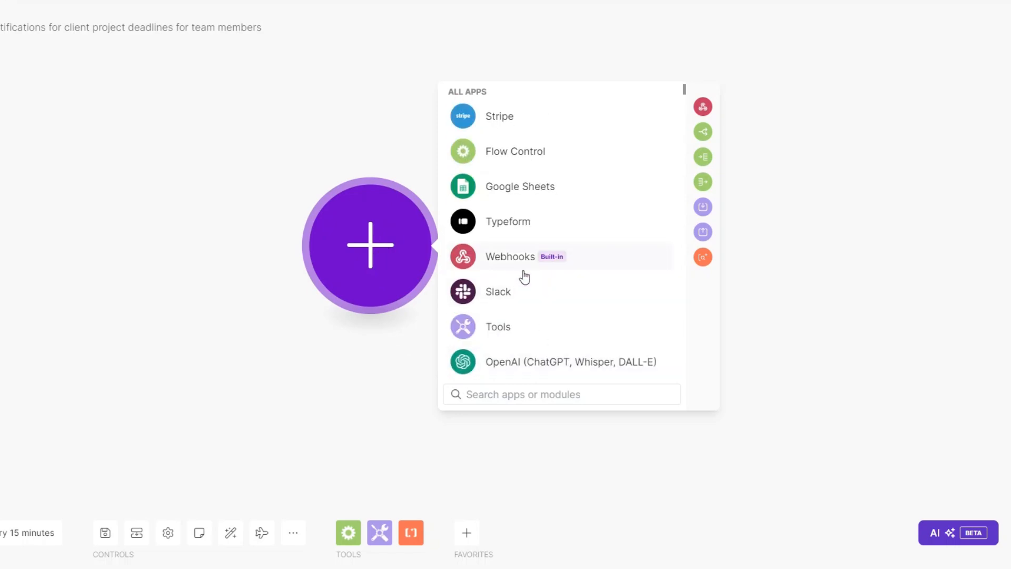
Add a Webhooks Custom webhook trigger using a new webhook named 'Client Project Deadline webhook'.
click(524, 271)
click(545, 260)
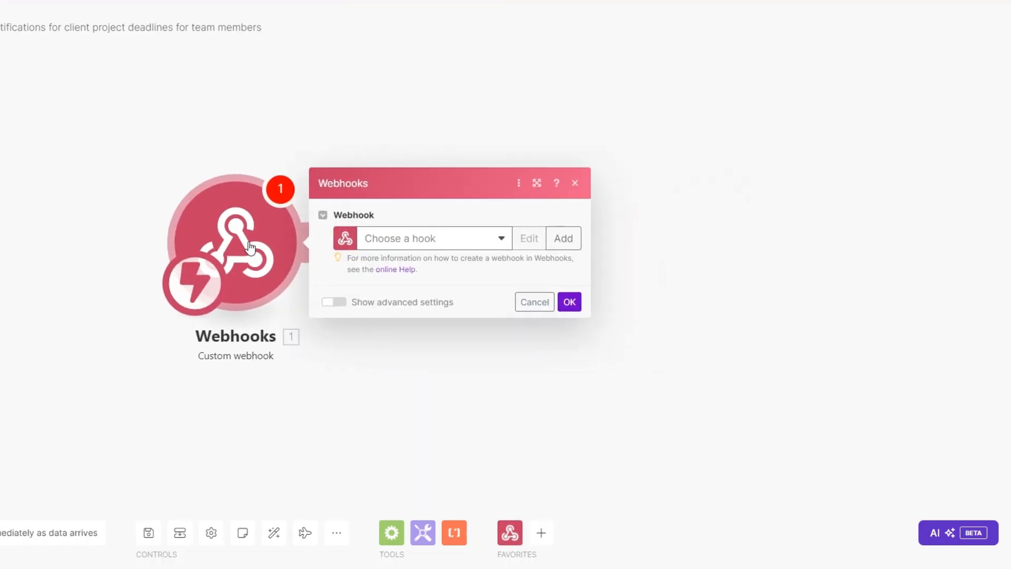
click(565, 231)
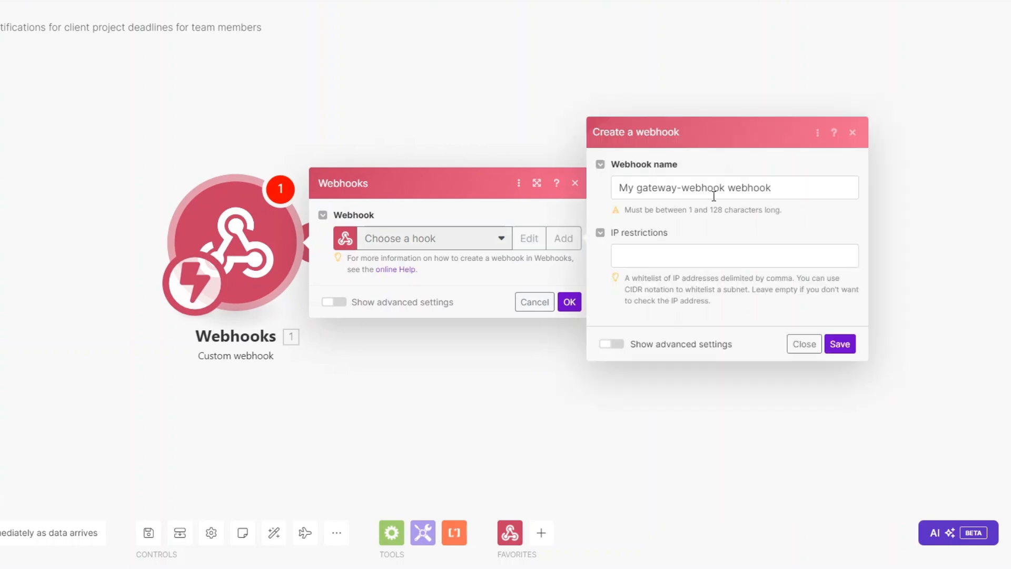
drag(725, 187, 620, 187)
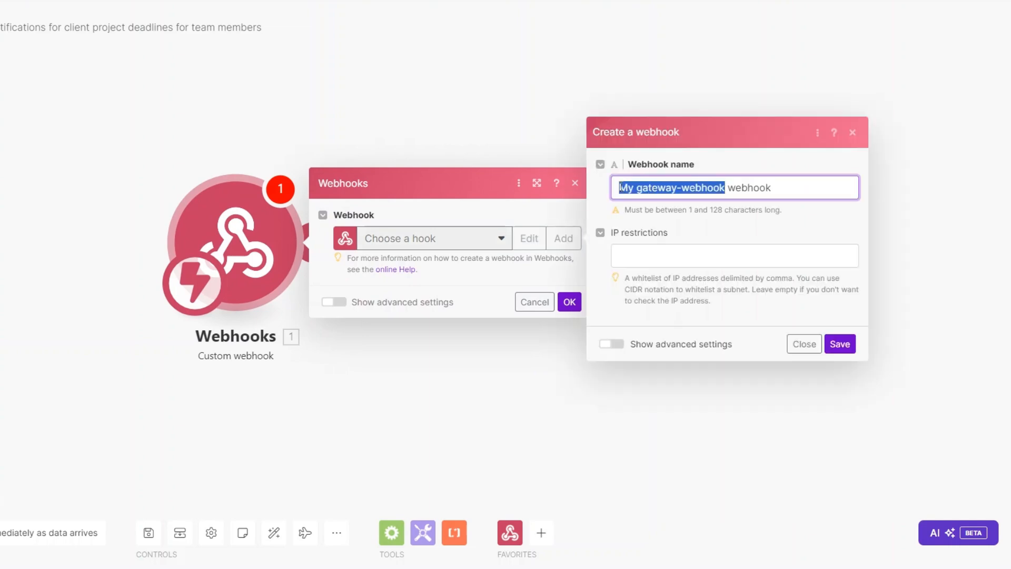
key(BackSpace)
text(Client P)
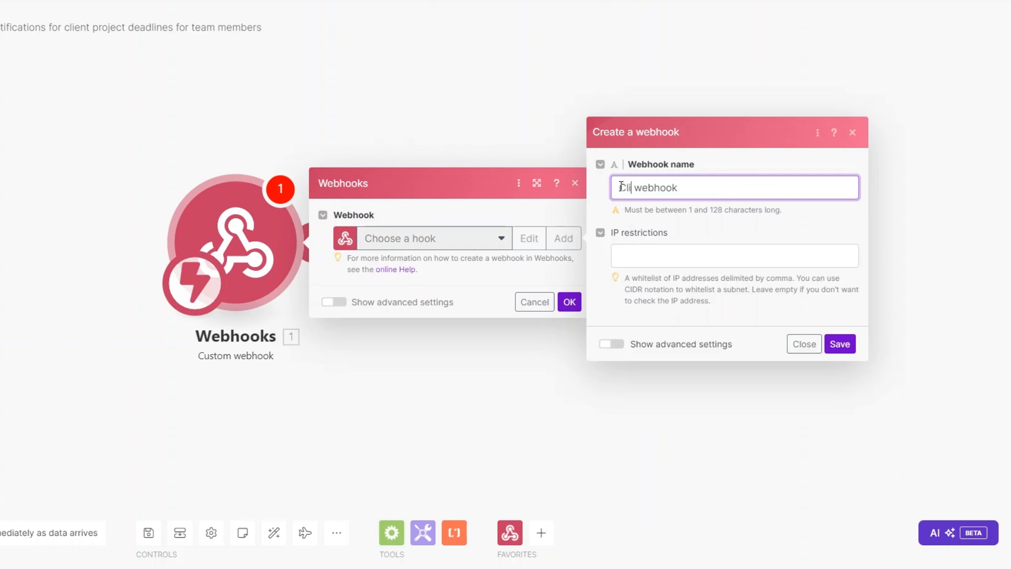
text(roject De)
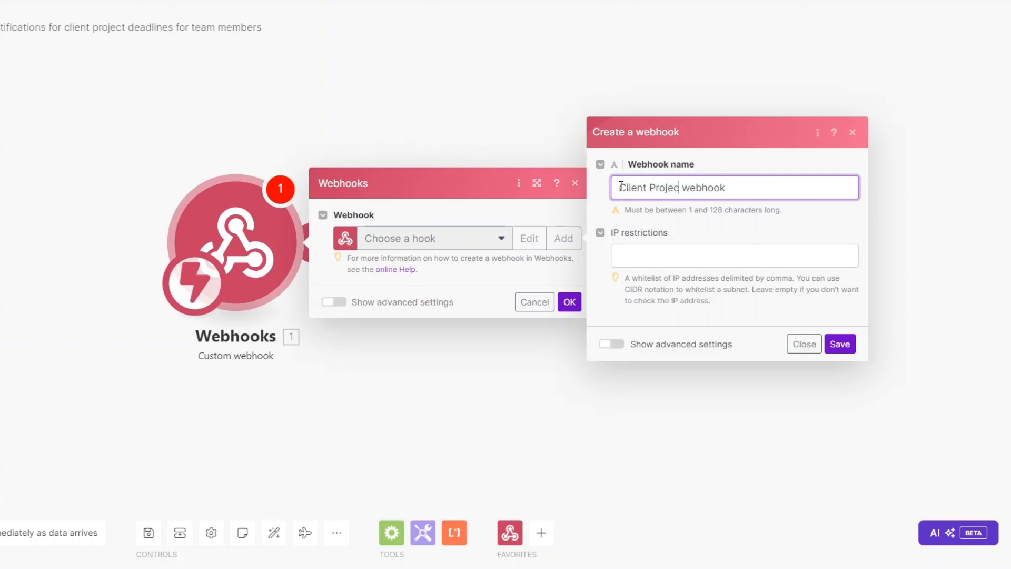
text(adline)
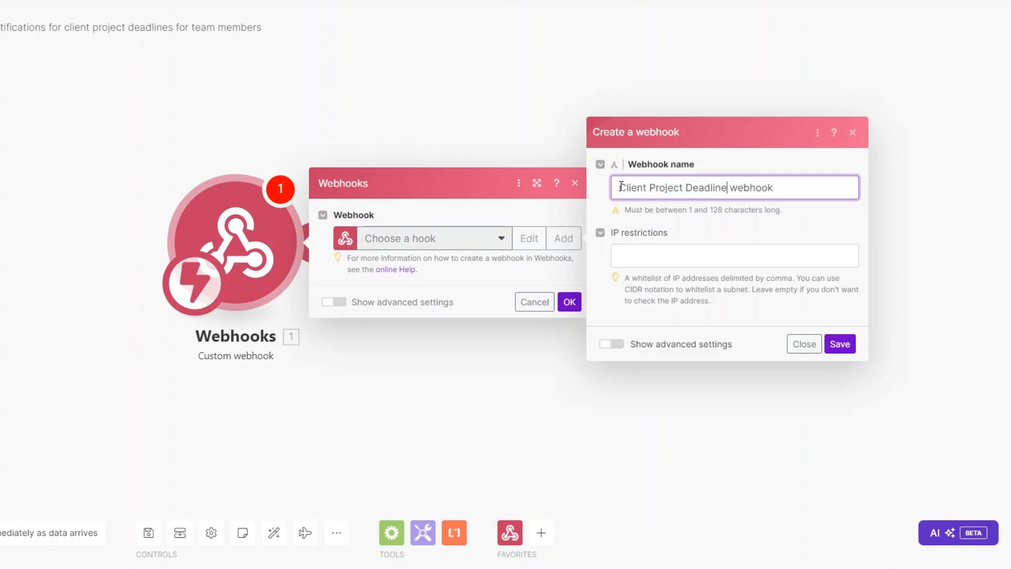
click(841, 347)
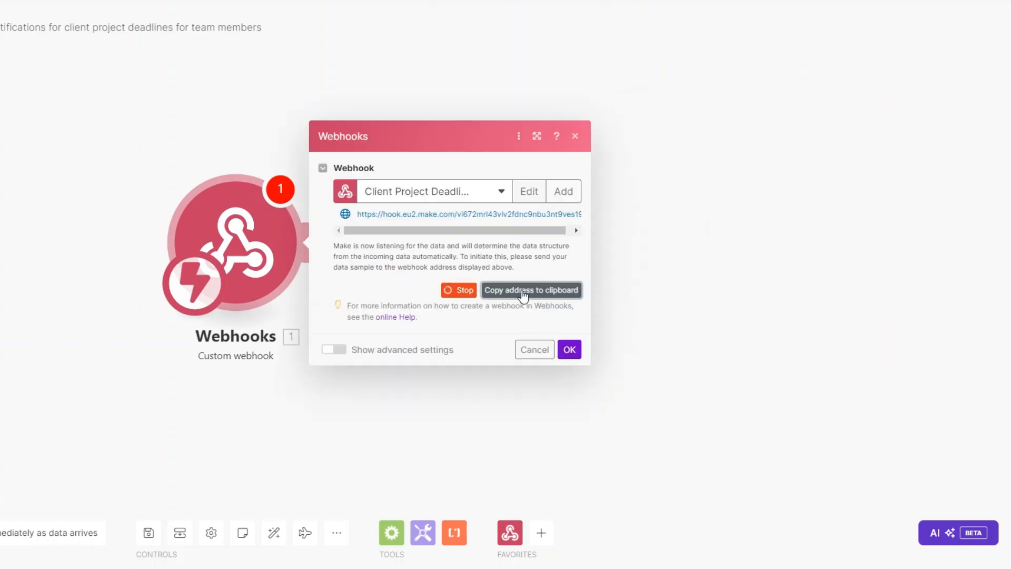
click(571, 352)
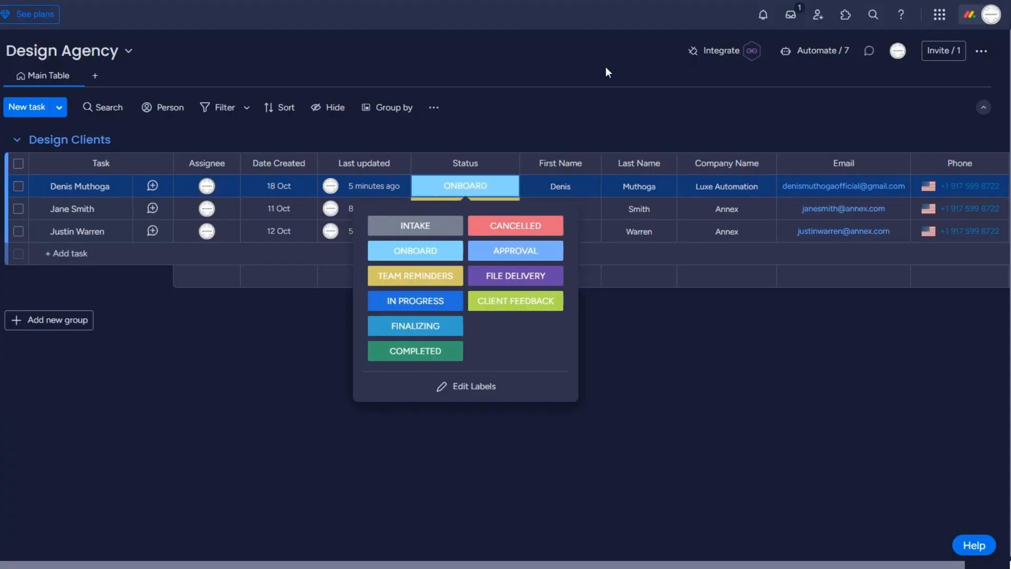
Connect the Make webhook URL to monday.com's status-change webhook template; the connection fails with an error.
click(606, 67)
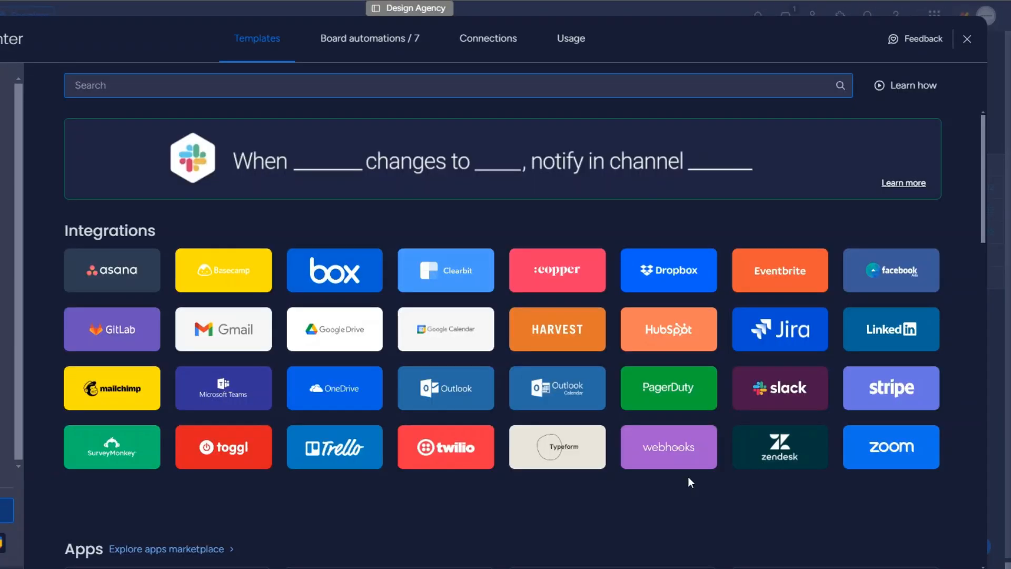
click(687, 466)
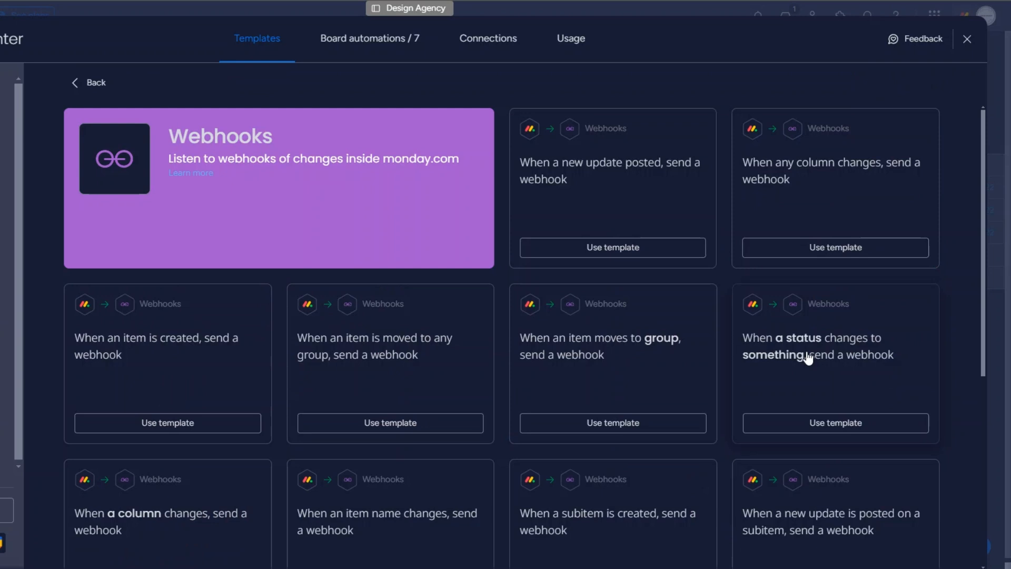
click(830, 363)
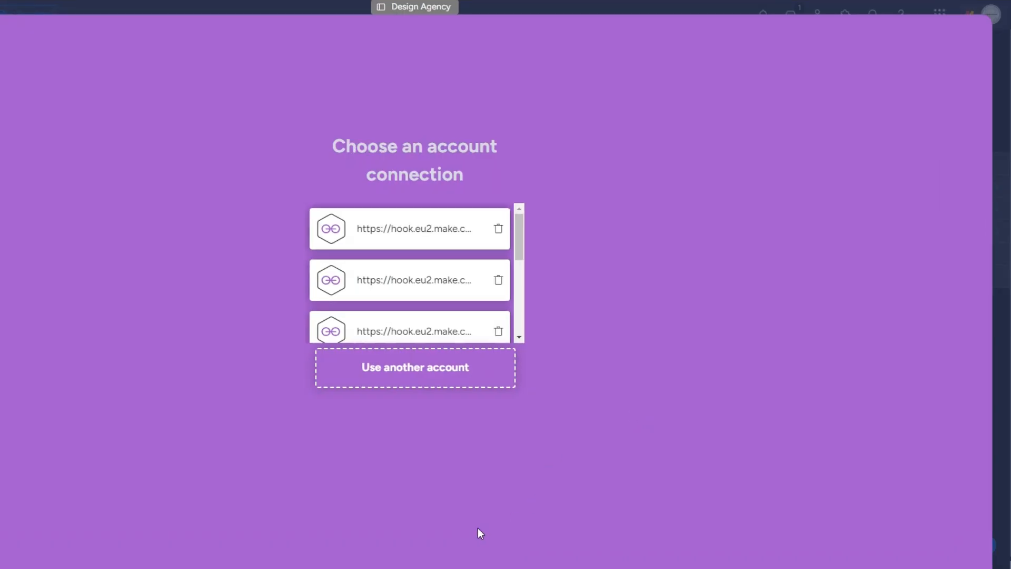
click(411, 370)
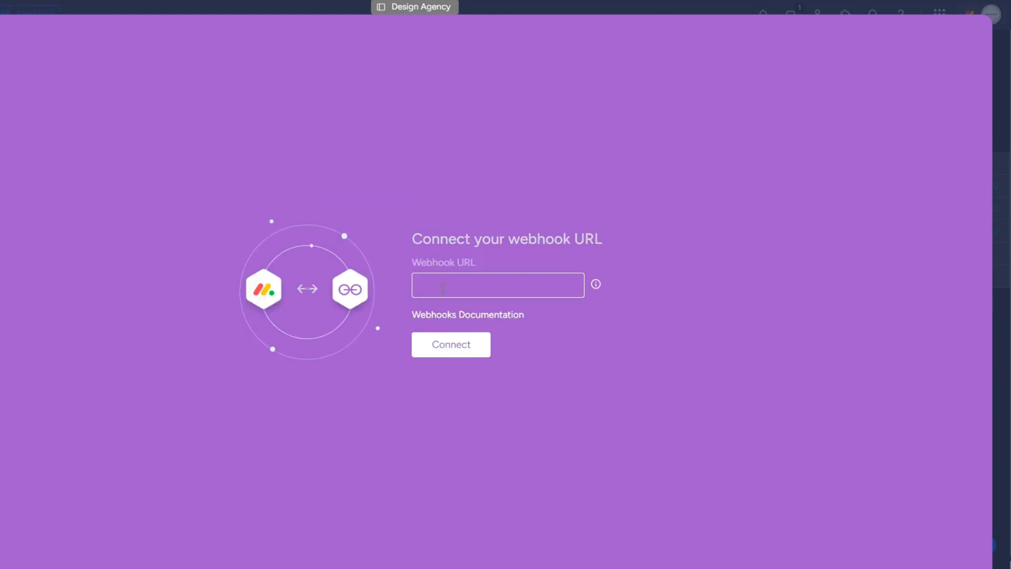
click(474, 285)
key(ctrl+v)
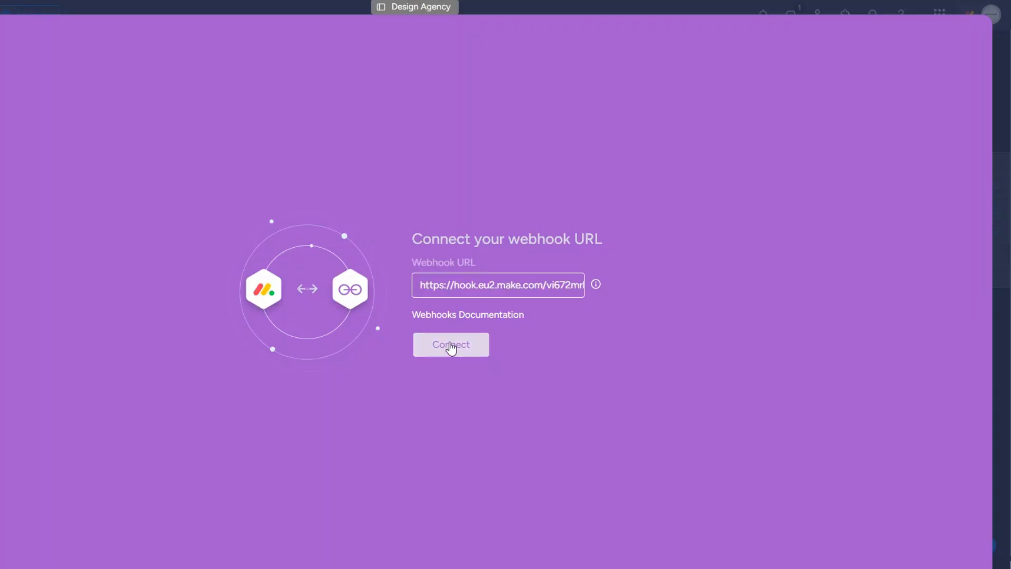
click(449, 349)
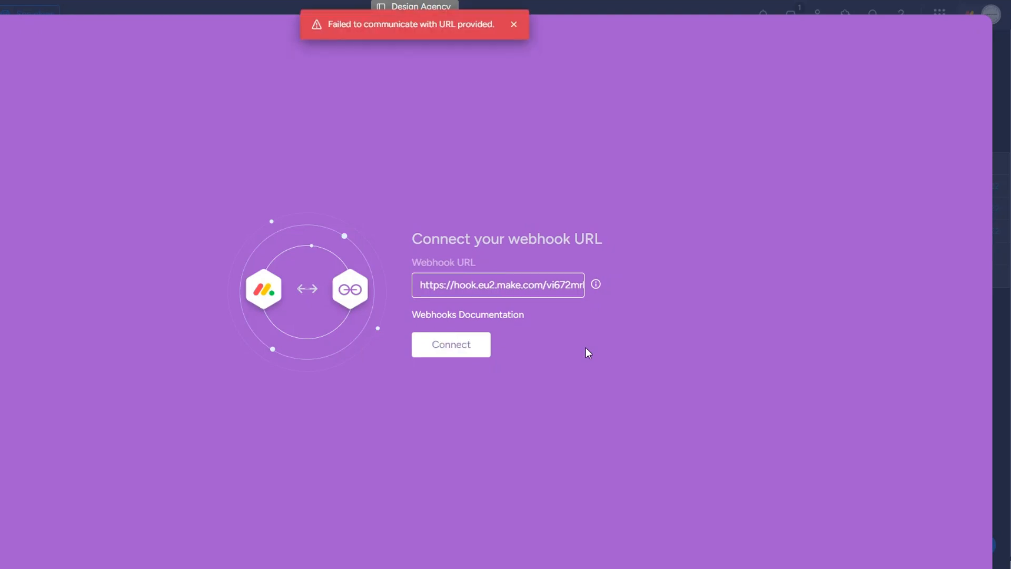
drag(328, 25, 485, 29)
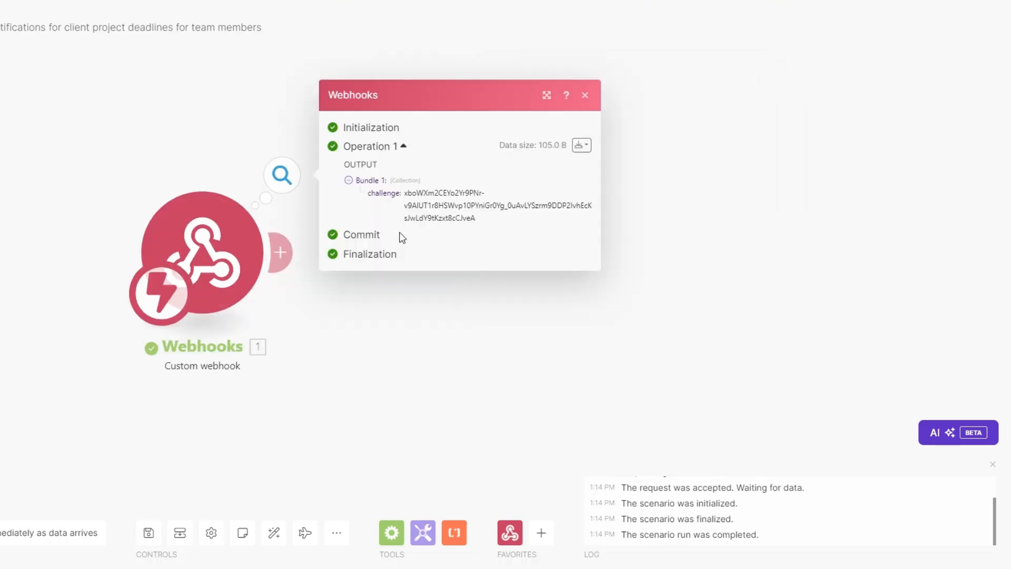
Add a Webhook response after the custom webhook returning status 200 and body {"challenge": 1. challenge}.
drag(405, 193, 504, 235)
click(298, 299)
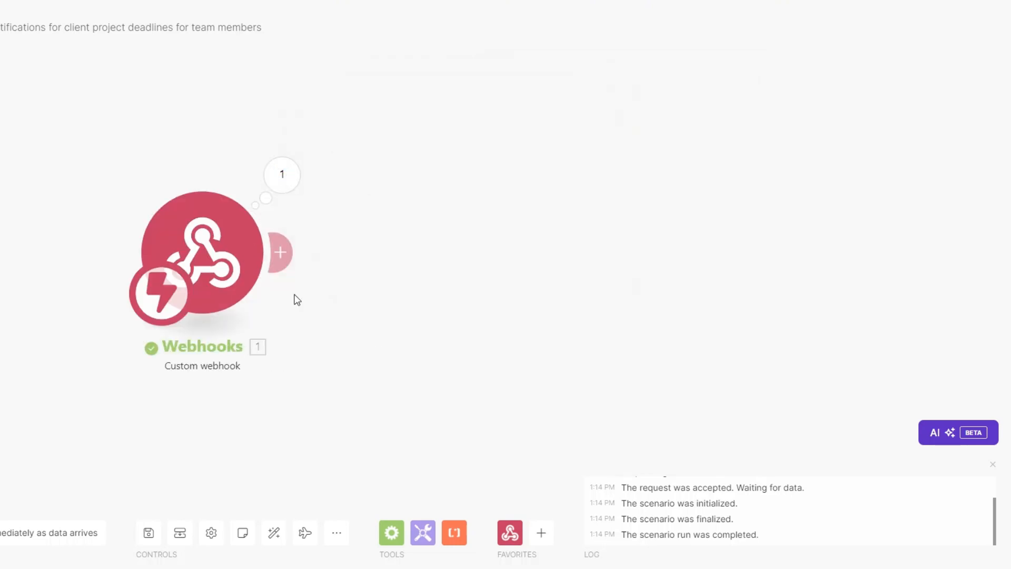
click(281, 252)
click(598, 142)
click(583, 216)
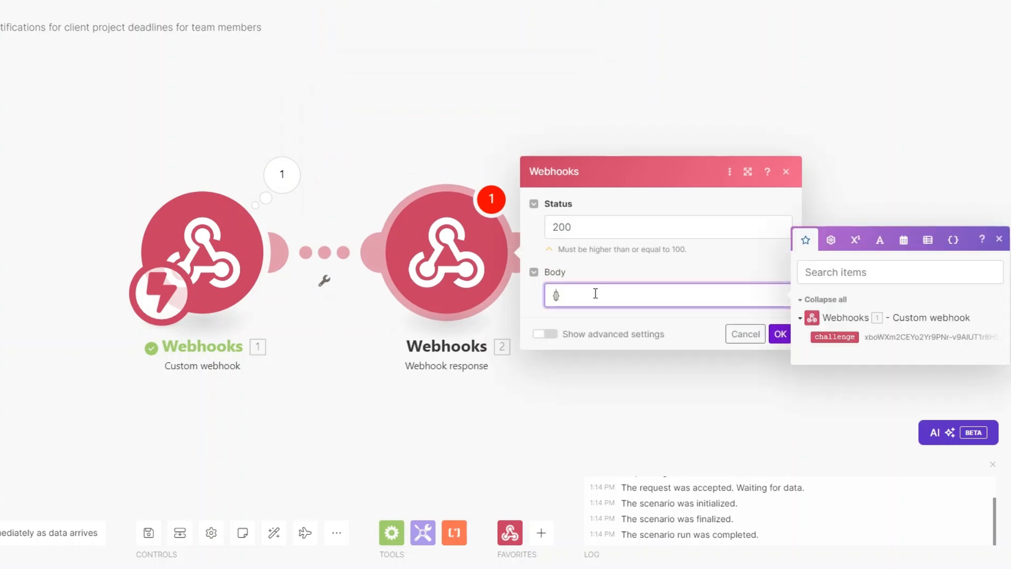
text("":"")
text(challeng)
text(e)
click(620, 296)
click(827, 335)
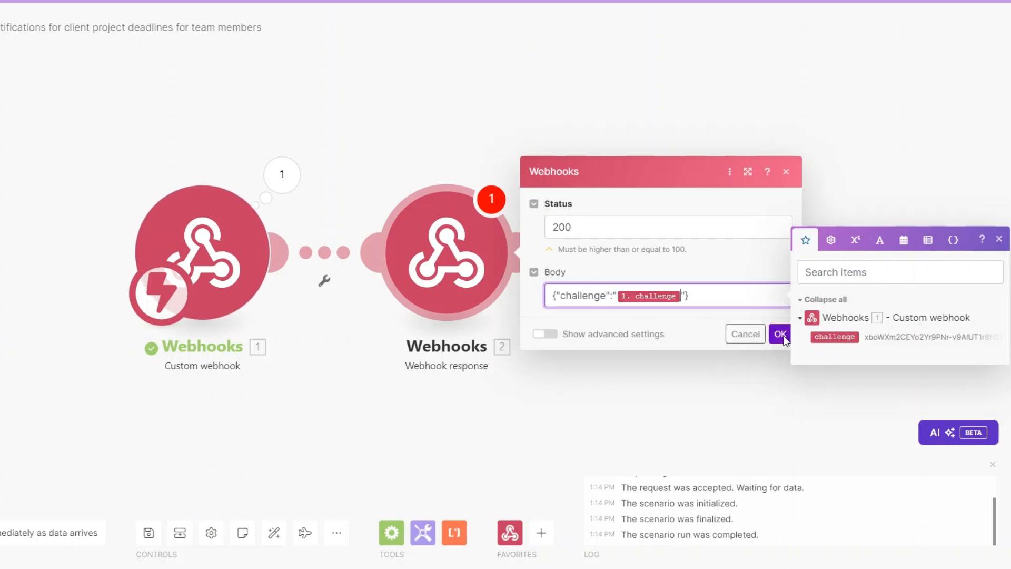
click(771, 333)
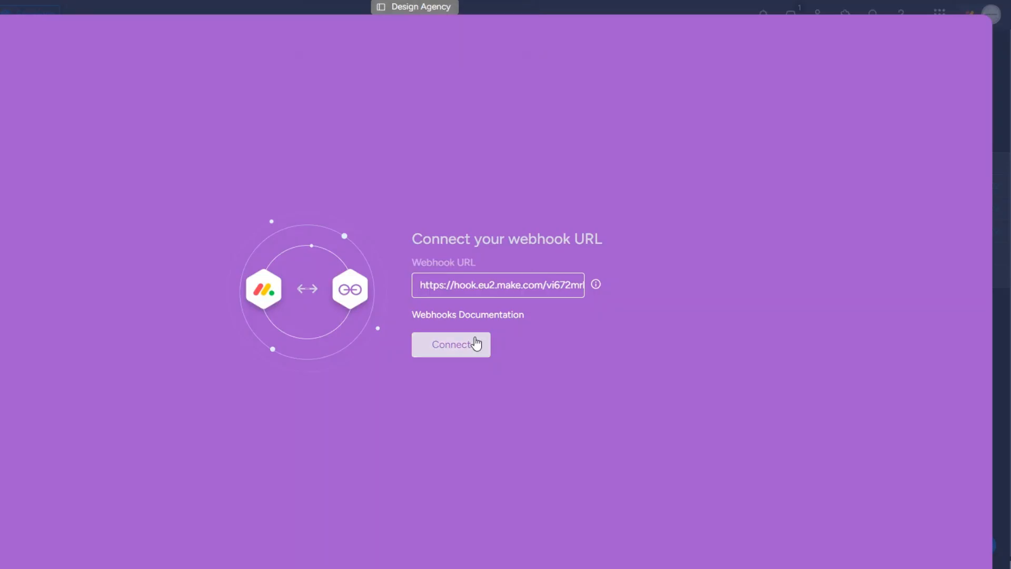
Reconnect the Make webhook URL successfully and choose Status as the column triggering the automation.
click(476, 344)
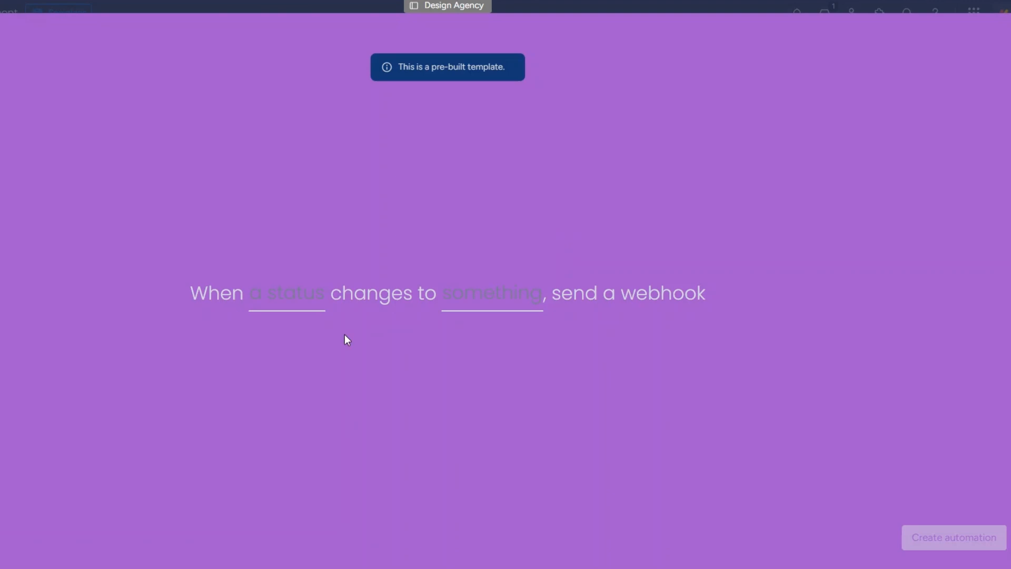
click(291, 293)
click(315, 351)
click(496, 299)
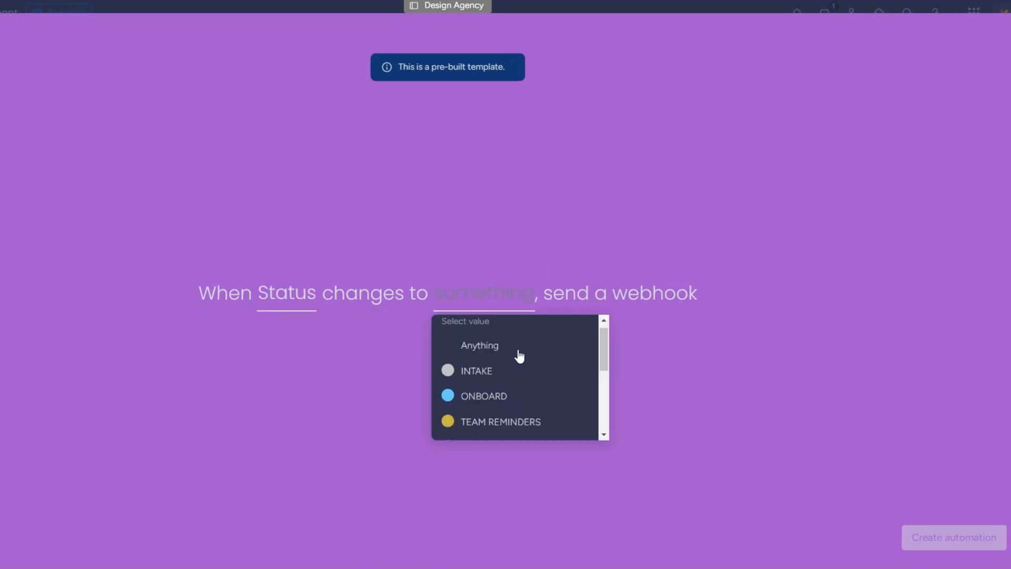
Trigger on TEAM REMINDERS, remove the extra webhook response, and set the first client's status to TEAM REMINDERS.
click(522, 420)
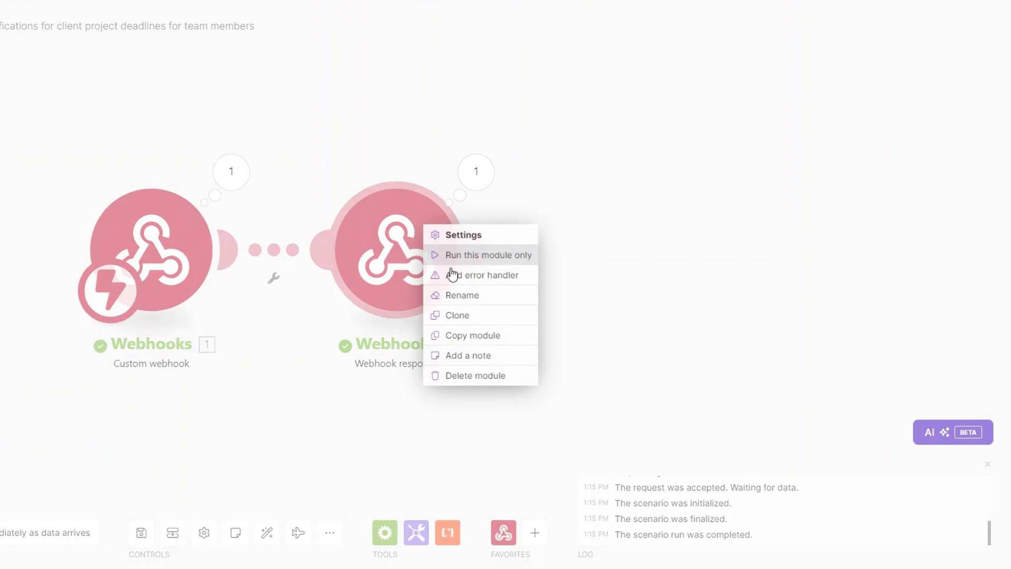
click(473, 375)
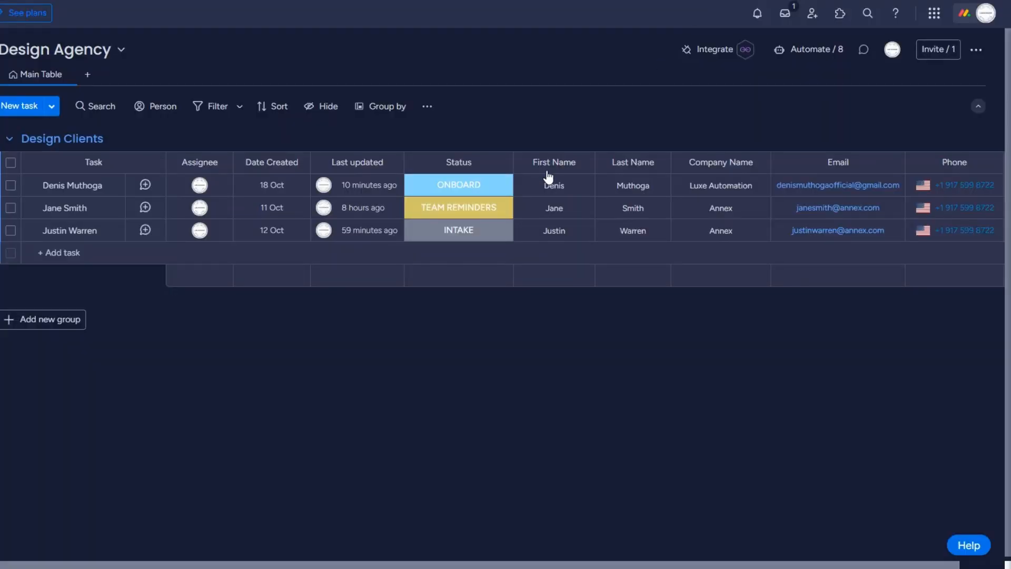
click(487, 187)
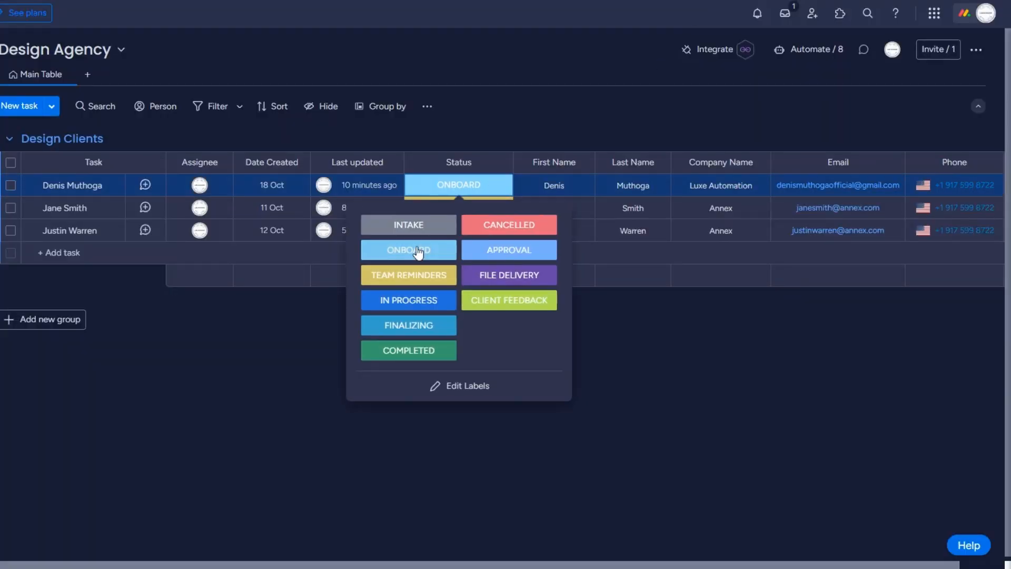
click(415, 274)
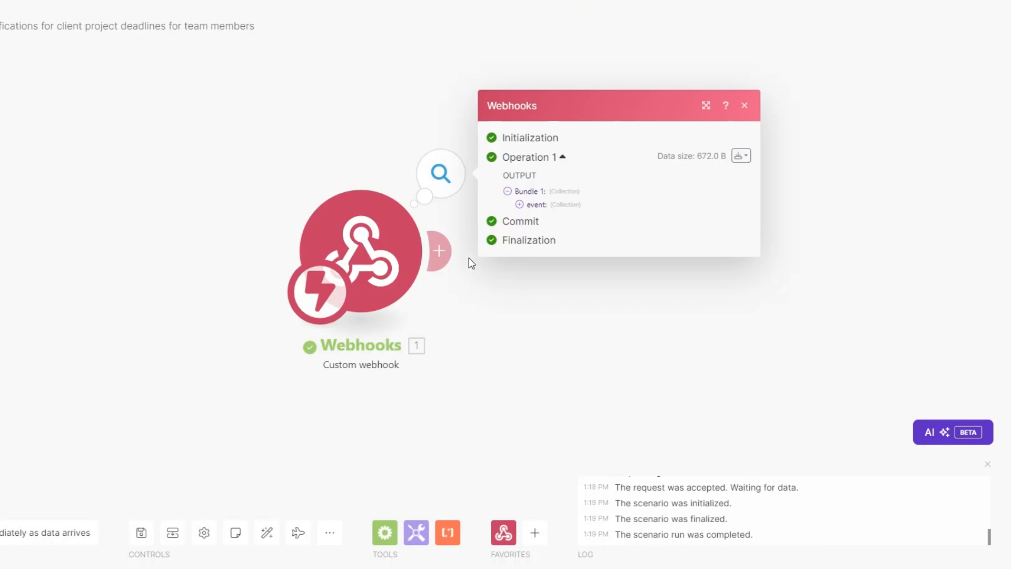
Inspect the caught webhook event data and select its item name and pulseId value.
click(520, 206)
drag(440, 313, 289, 314)
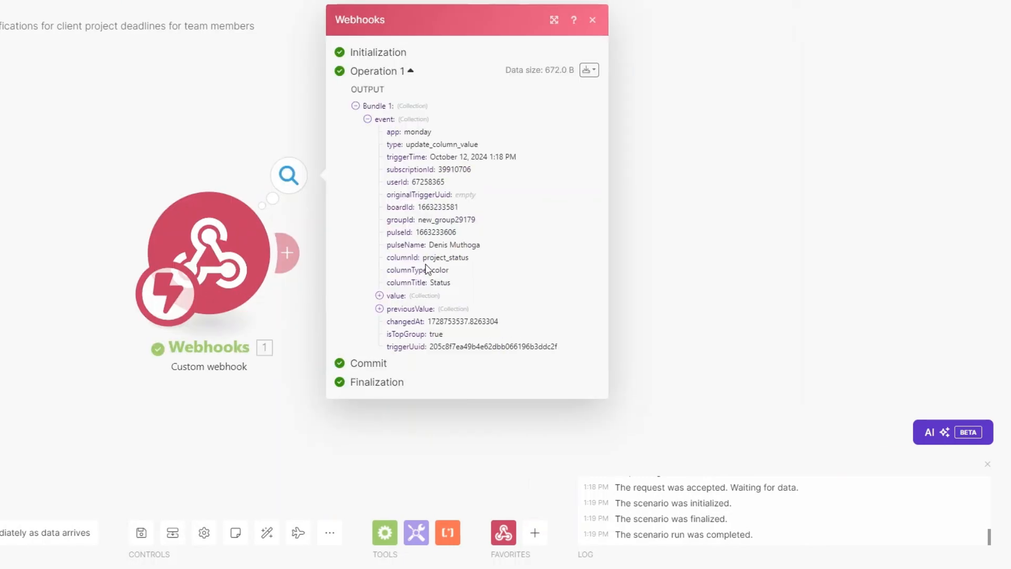
drag(430, 245, 483, 251)
double_click(415, 234)
key(ctrl+c)
Add a Monday 'Get an Item' module after the custom webhook.
click(304, 314)
click(287, 253)
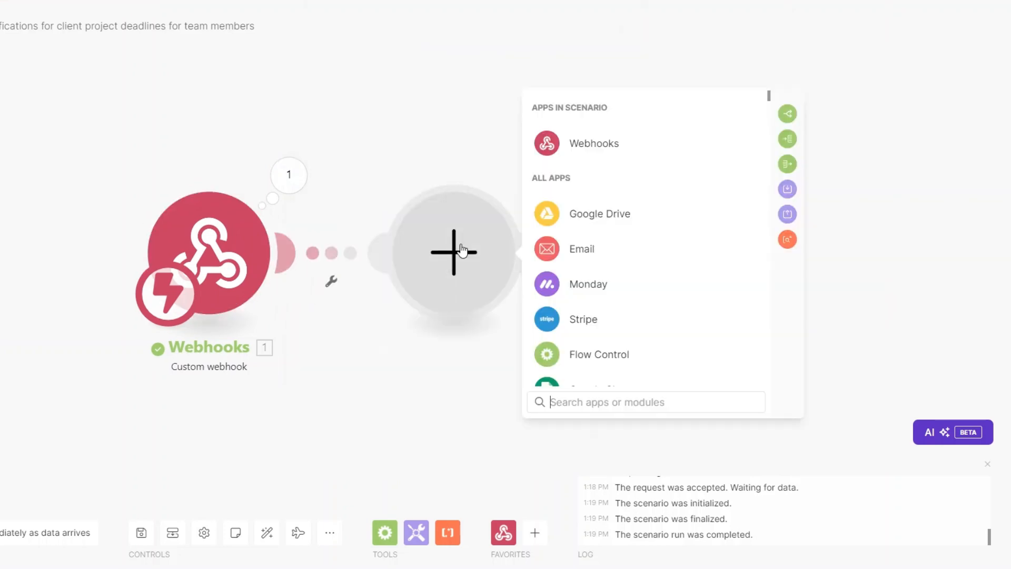
click(598, 285)
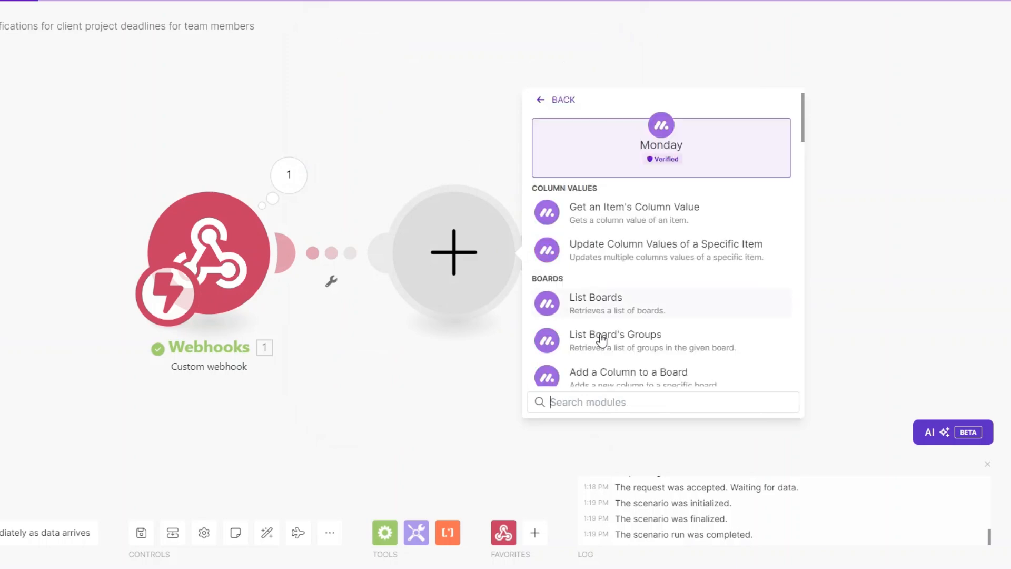
click(609, 403)
text(get an)
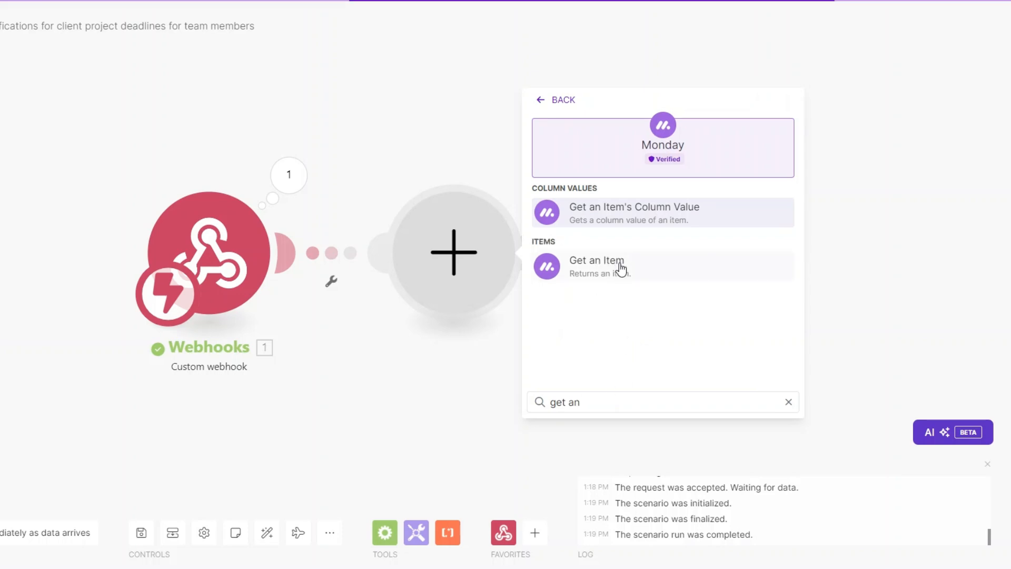
click(622, 269)
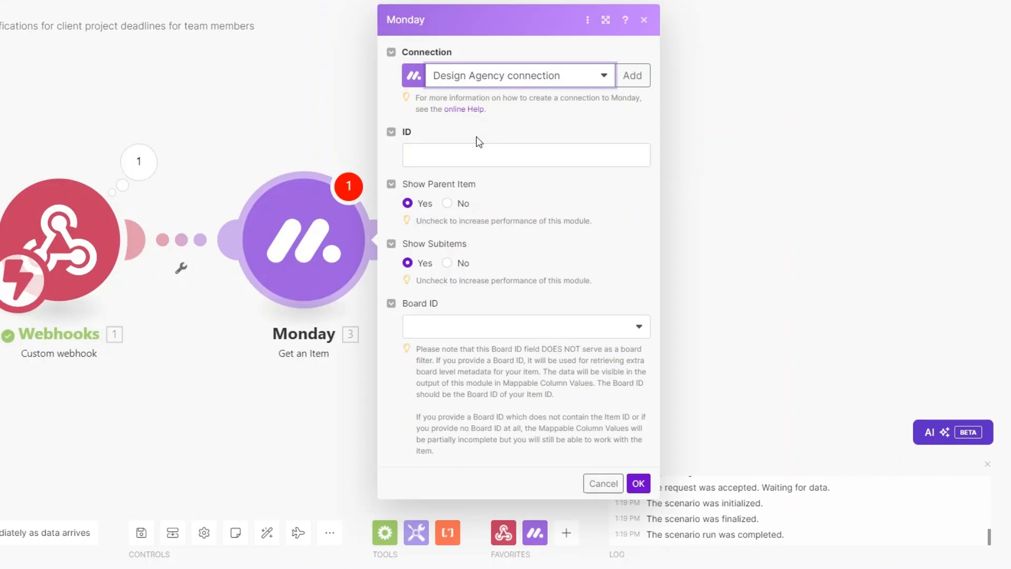
Map the event pulseId into the item ID and choose the Design Agency :: public board.
click(504, 153)
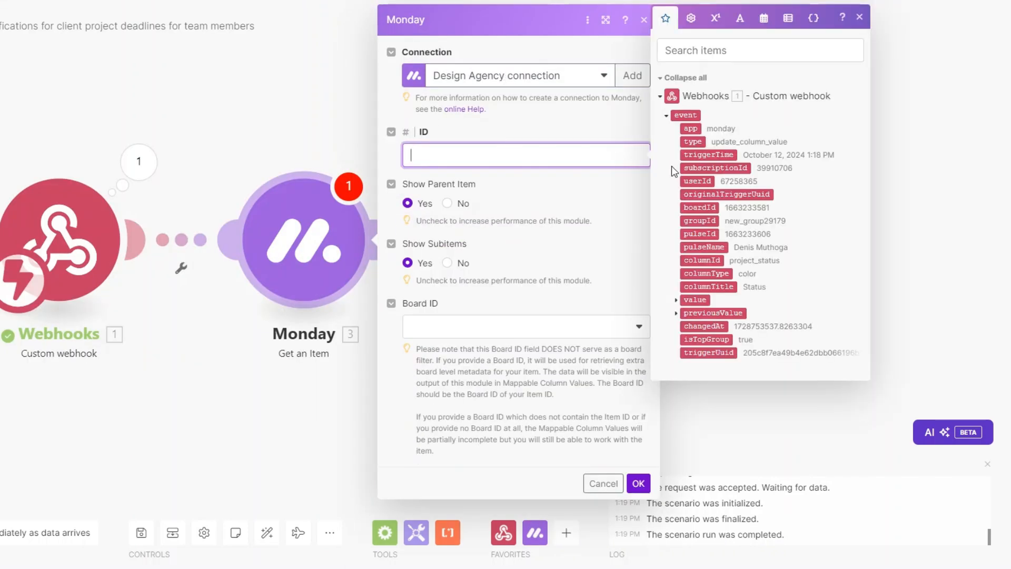
click(700, 233)
click(493, 328)
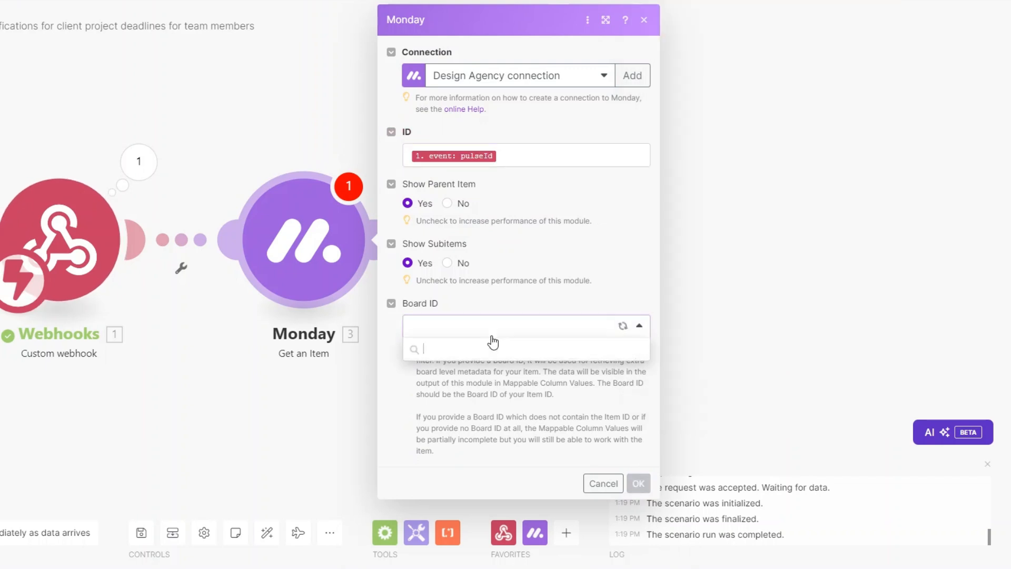
click(484, 371)
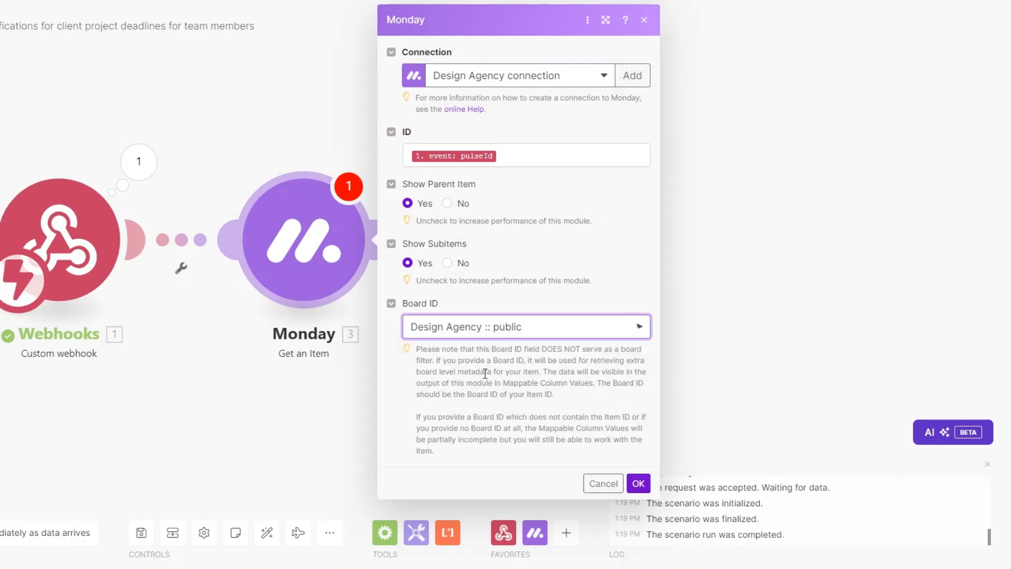
click(640, 484)
Run only the Get an Item module with the pasted pulseId and review its column values, Email and Phone.
right_click(327, 257)
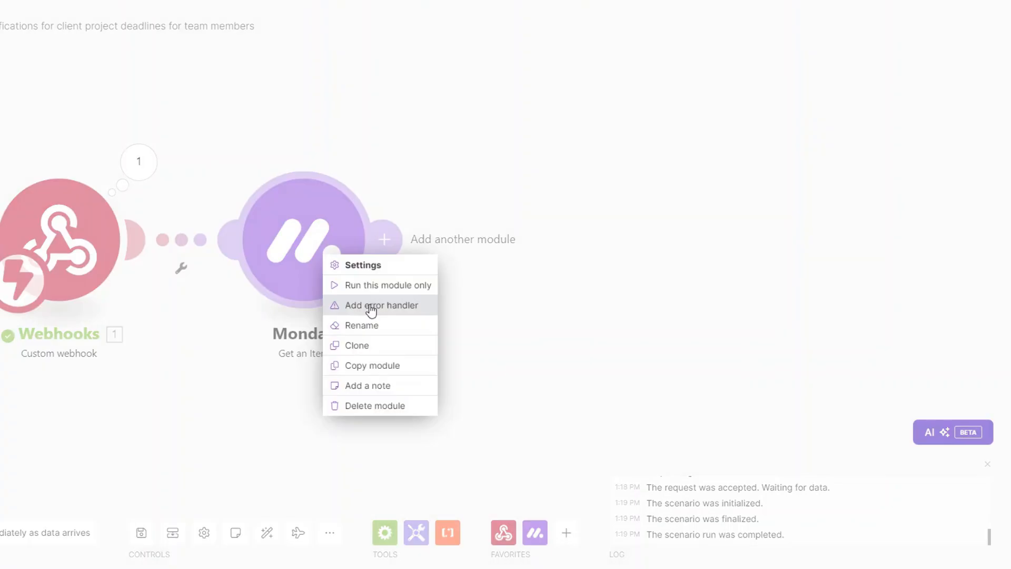
click(372, 285)
click(442, 313)
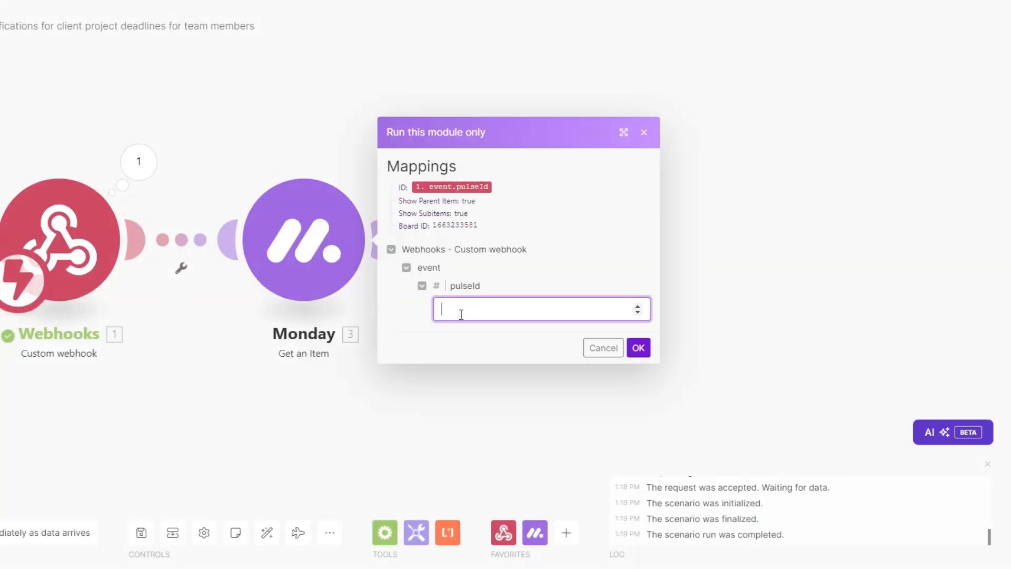
key(ctrl+v)
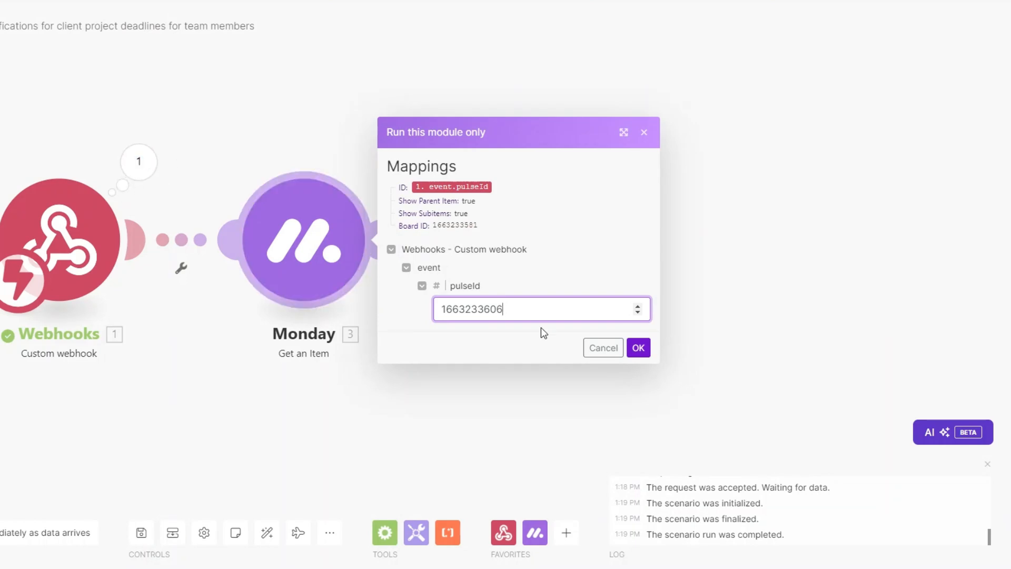
click(639, 348)
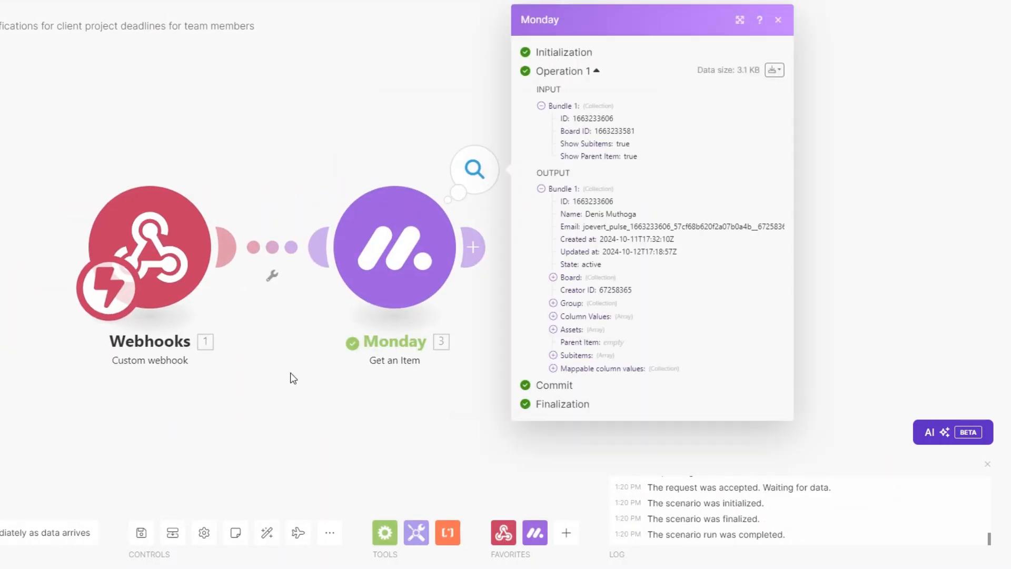
click(553, 368)
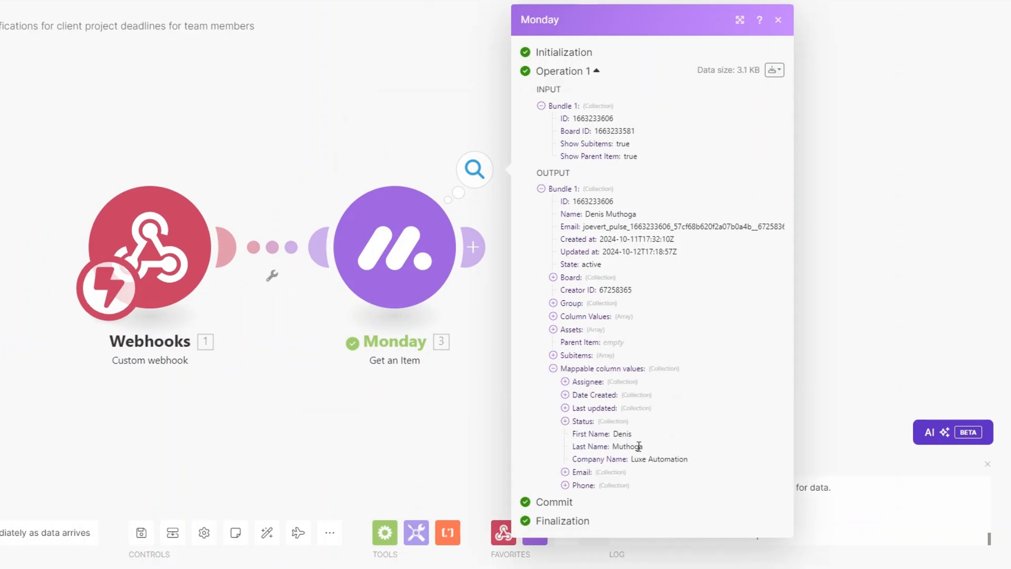
click(565, 472)
click(566, 523)
scroll(629, 426, down, 2)
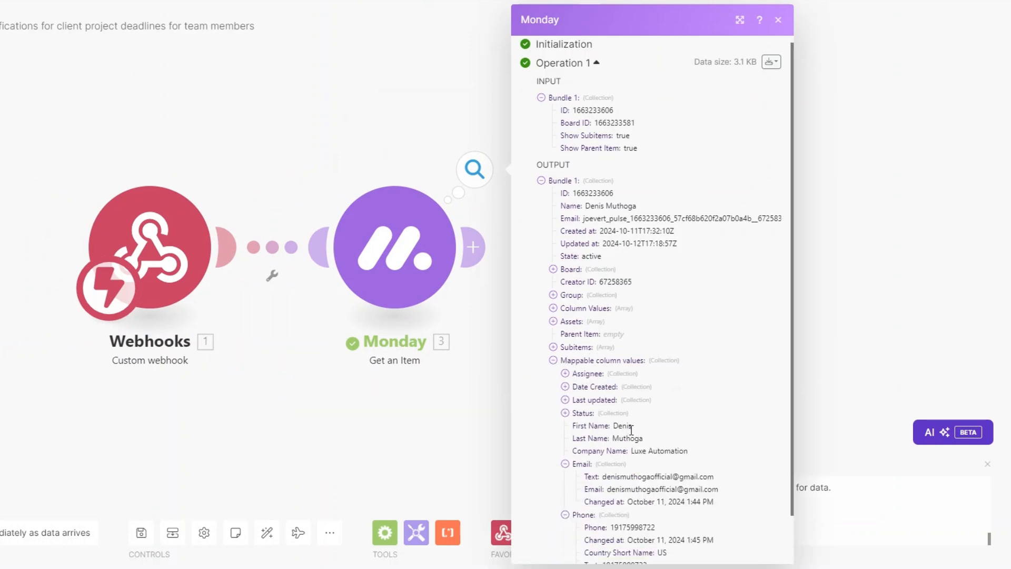
click(463, 425)
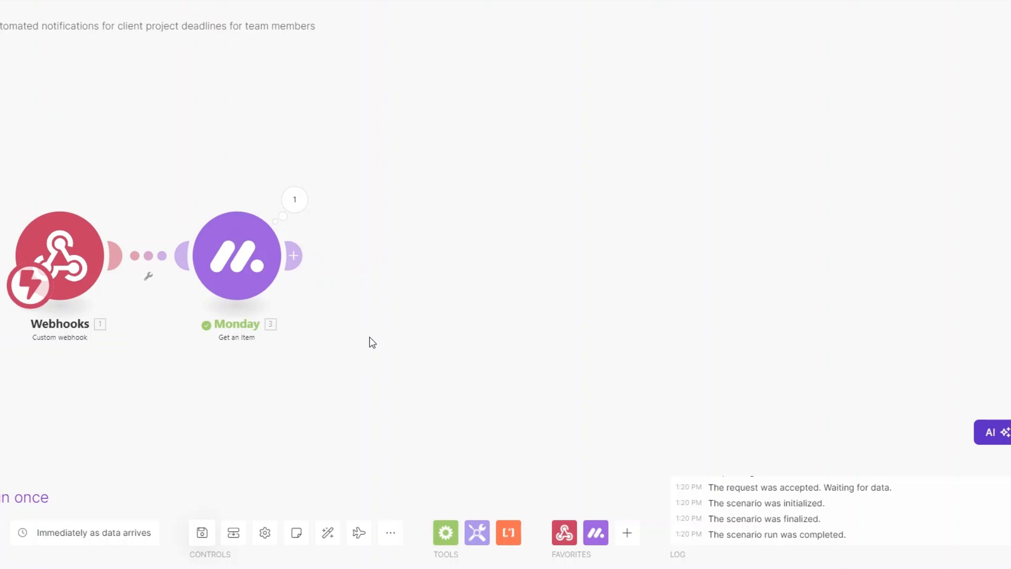
Add a Slack Create a Message module after the Monday Get an Item step.
click(293, 255)
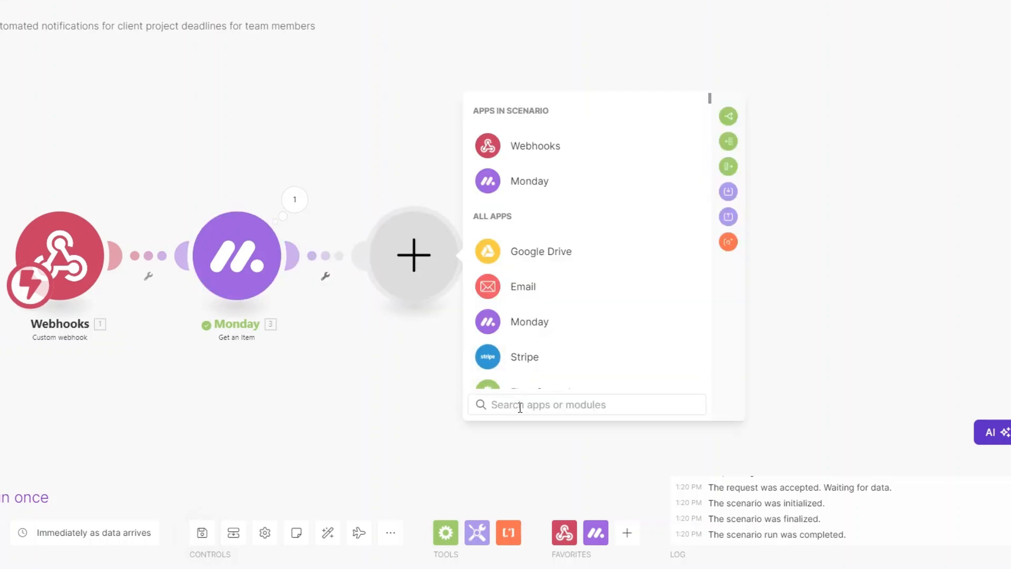
text(slack)
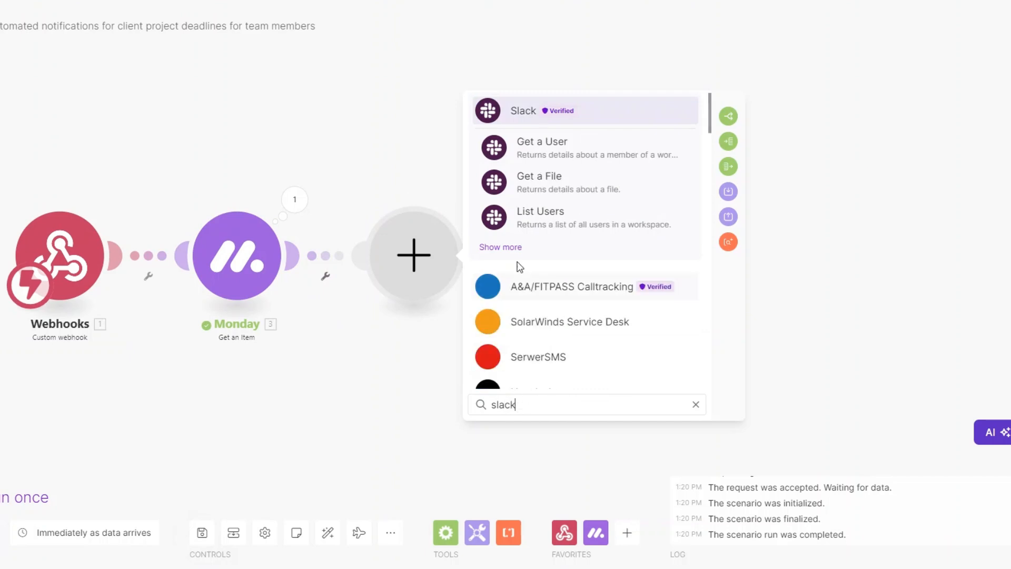
click(515, 111)
scroll(591, 279, down, 2)
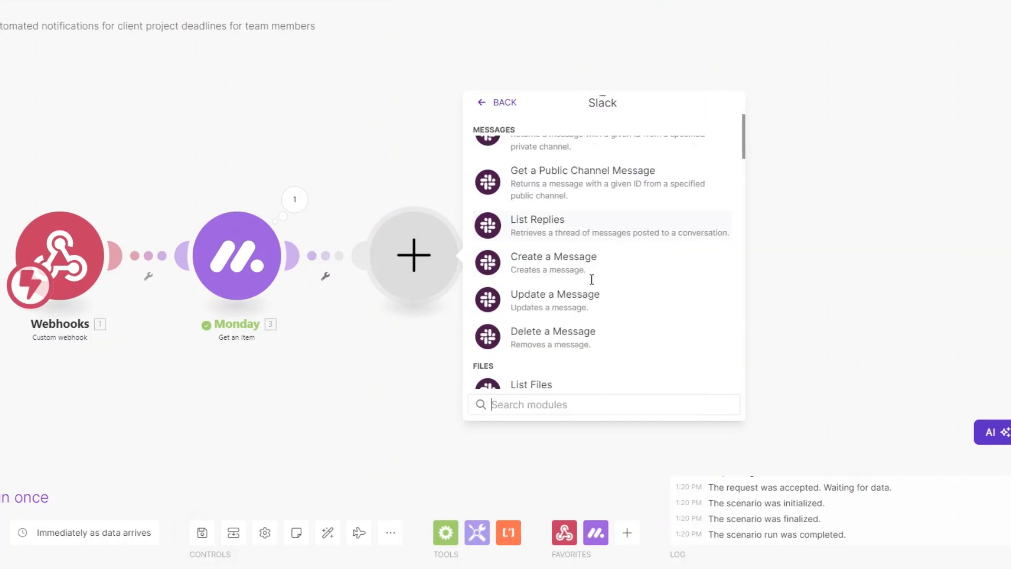
click(545, 266)
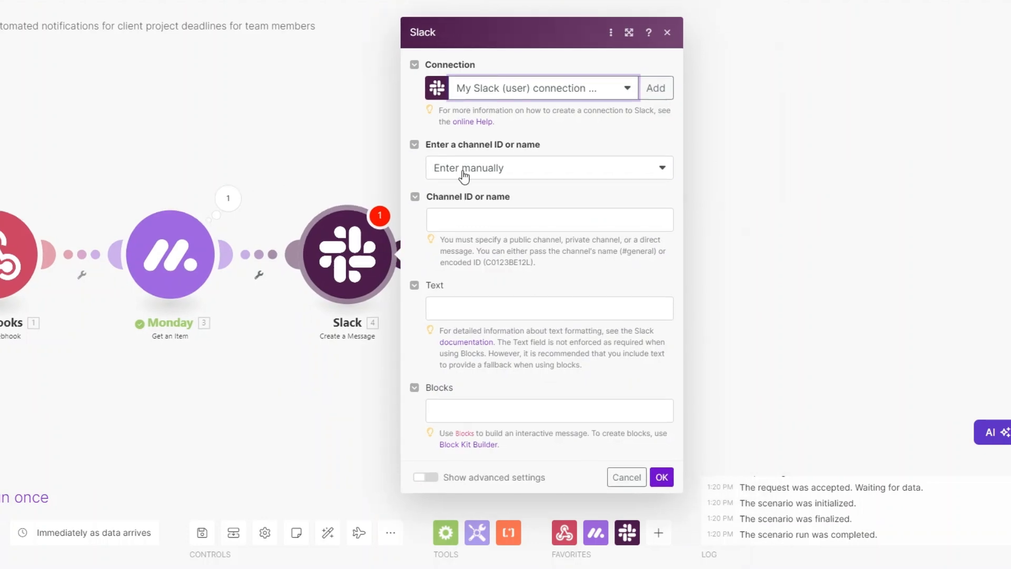
Start a new Slack (user) connection, then close it unsaved to keep the existing connection.
click(656, 89)
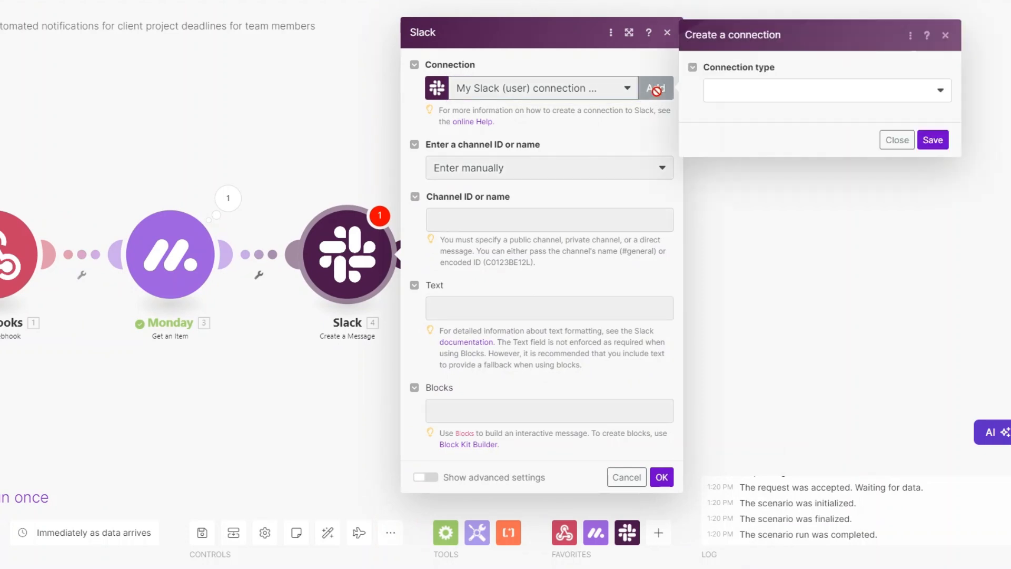
click(747, 100)
click(717, 112)
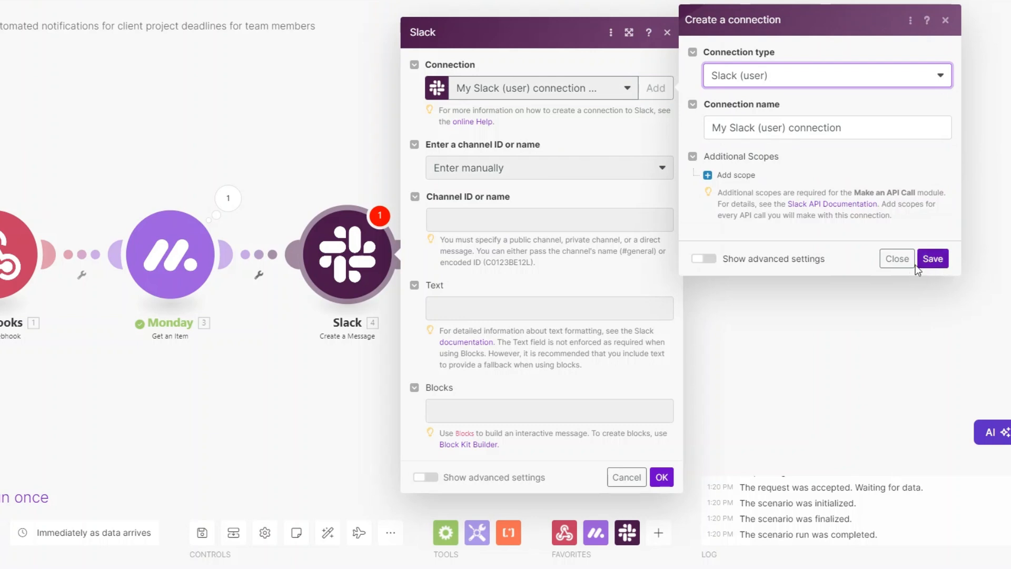
click(902, 260)
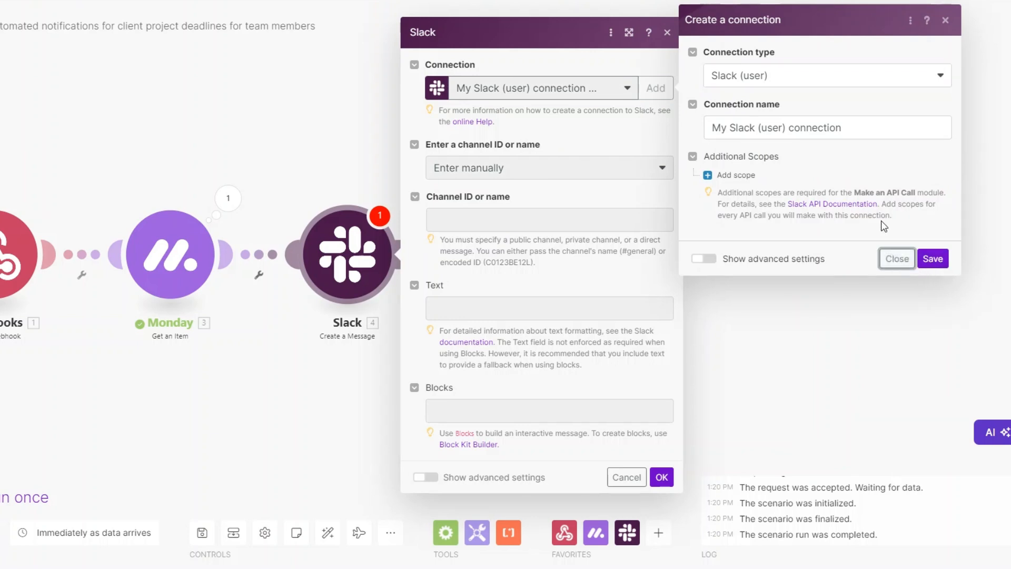
click(892, 260)
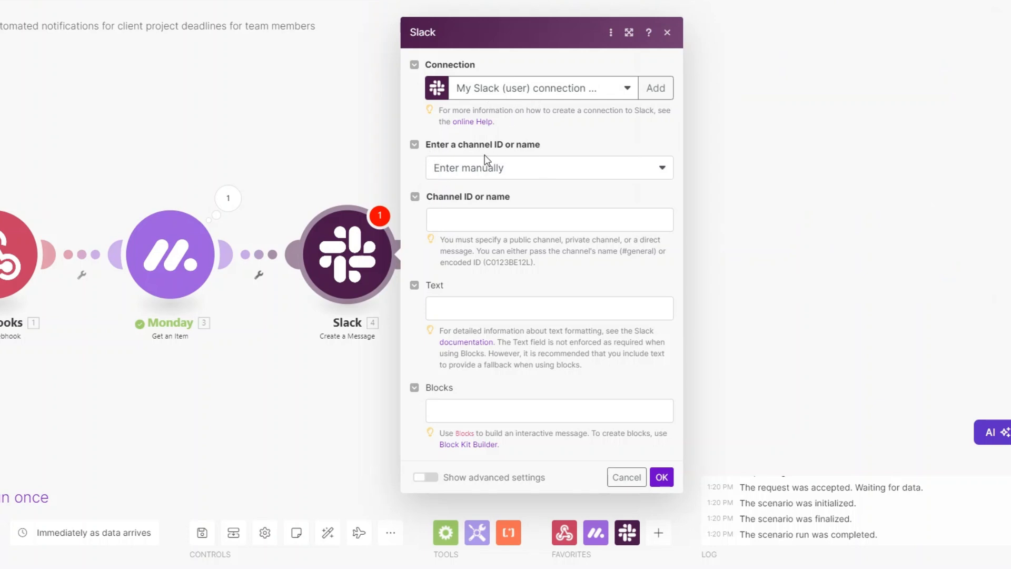
Set the Slack module to post to the public channel luxe, chosen from the list.
click(472, 167)
click(473, 211)
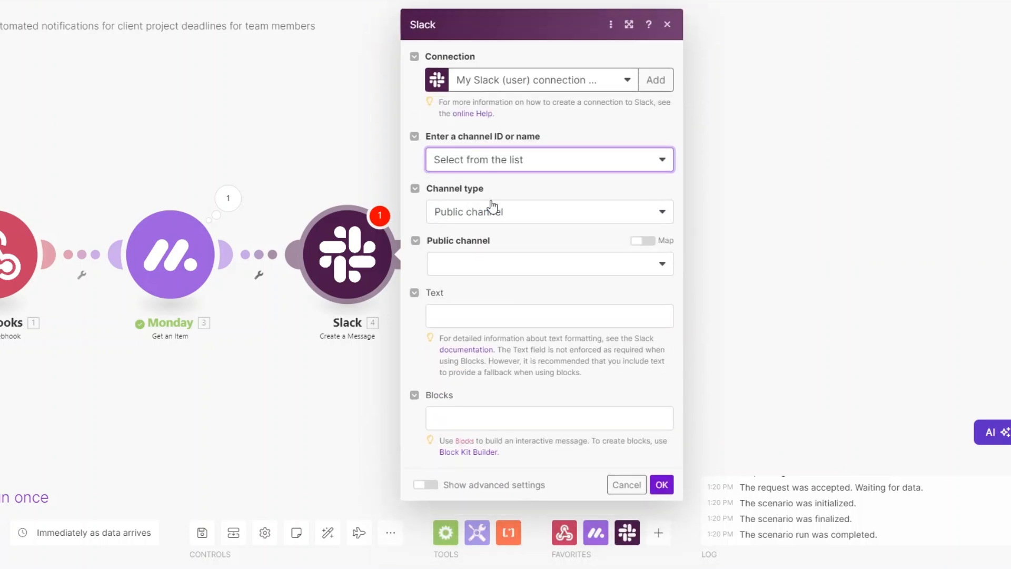
click(490, 263)
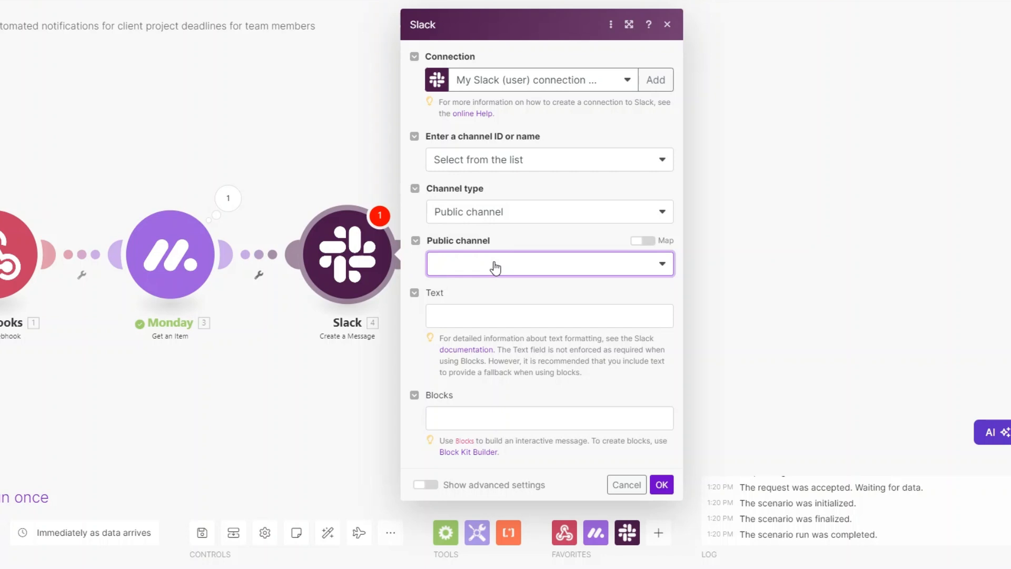
click(494, 266)
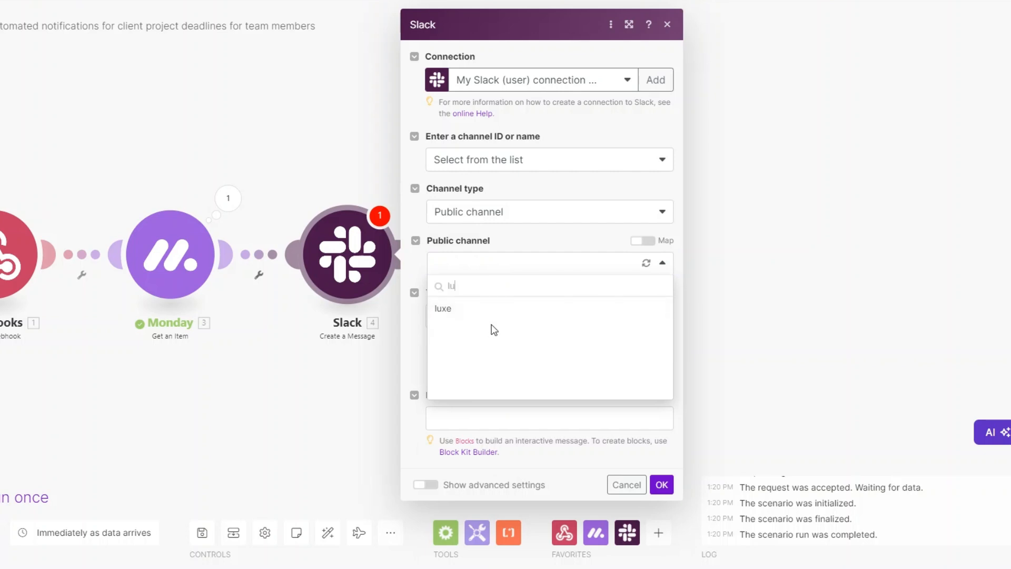
click(488, 304)
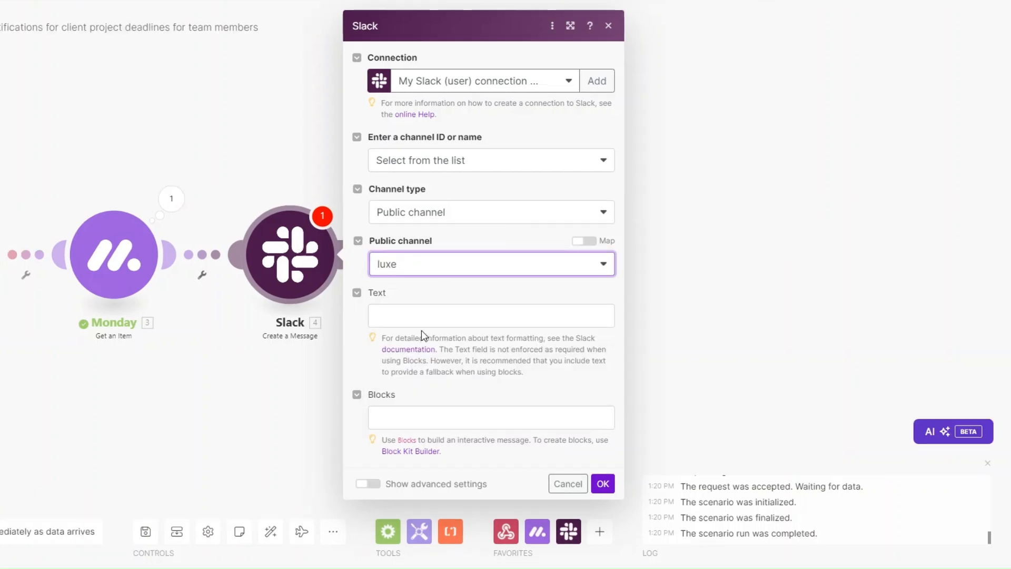
click(427, 311)
Rename the Slack module to Kickoff Meeting Reminder.
right_click(290, 259)
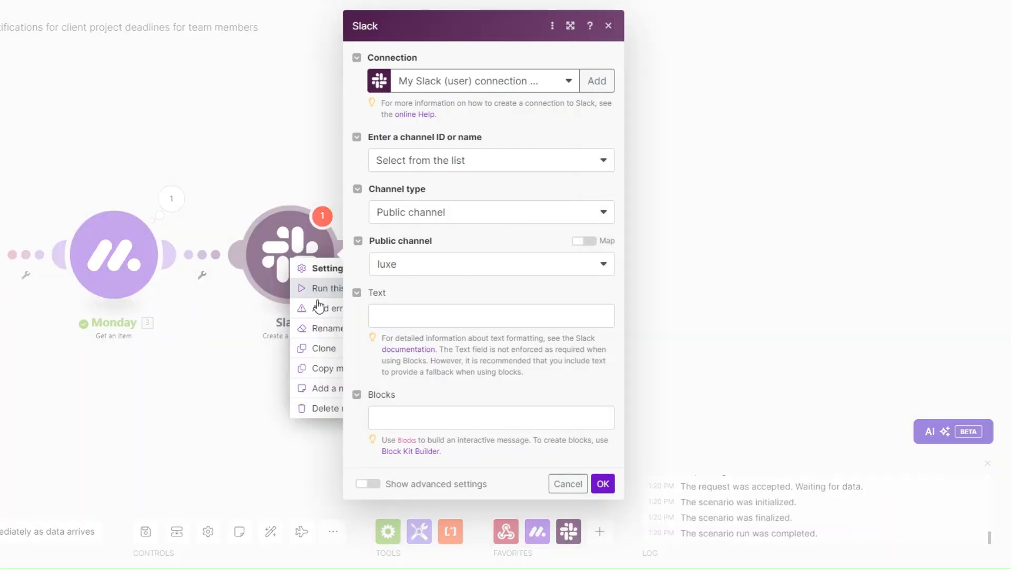
click(317, 314)
text(Kickoff Meeting Reminder)
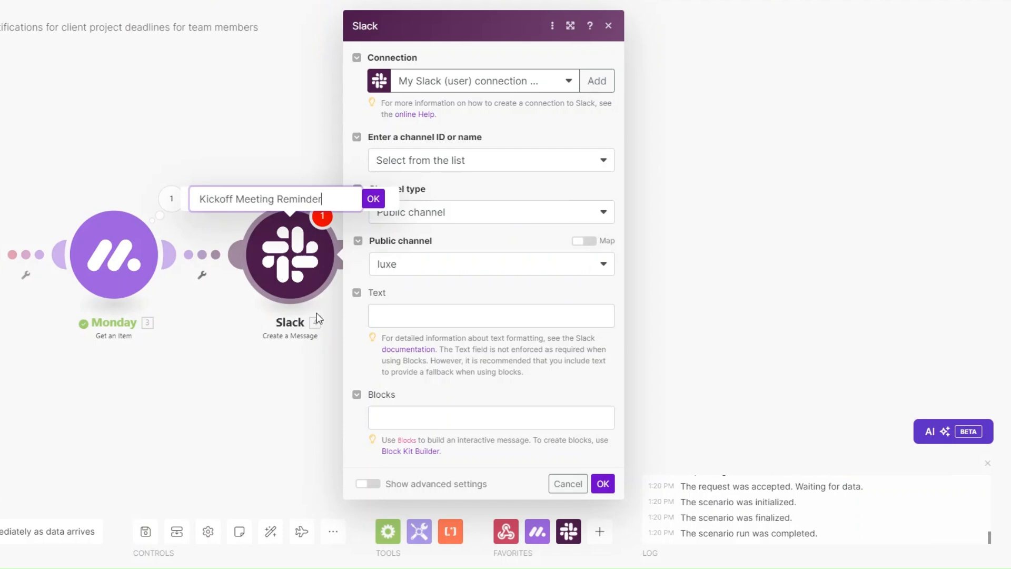
click(373, 200)
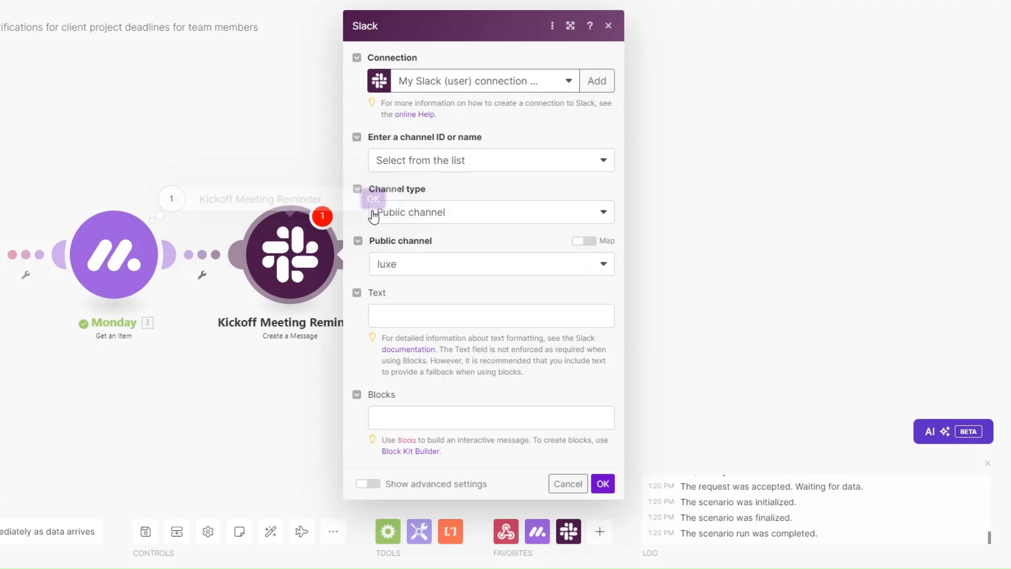
Paste the kickoff meeting message, insert the client's First Name after 'for', and save.
click(386, 312)
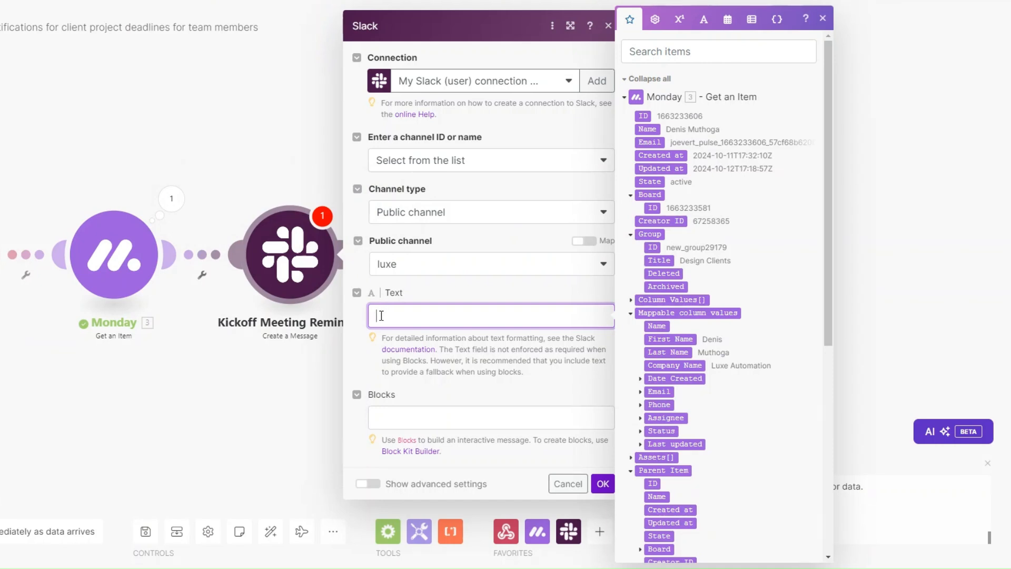
text(Hey team! Don't forget, we have our kickoff meeting for  at [Time] on [Date].  Make sure to review the project brief and bring any initial thoughts or questions!)
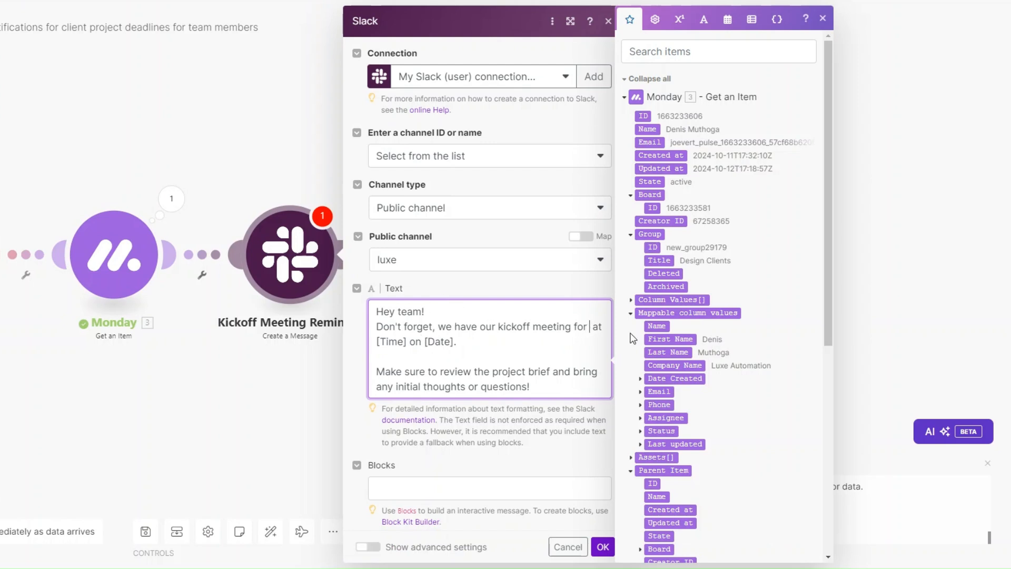
scroll(693, 411, down, 1)
drag(669, 276, 555, 345)
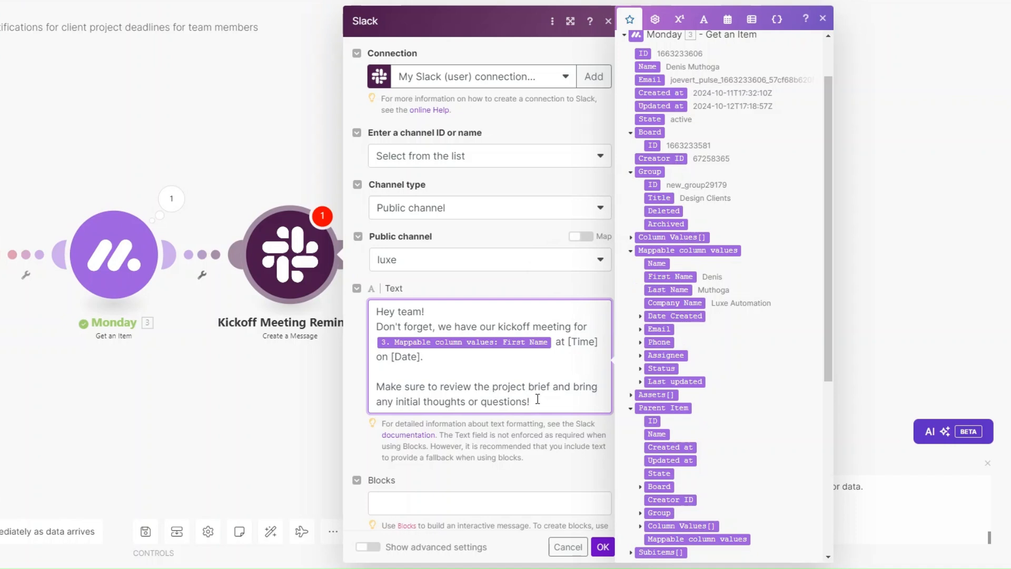
click(595, 544)
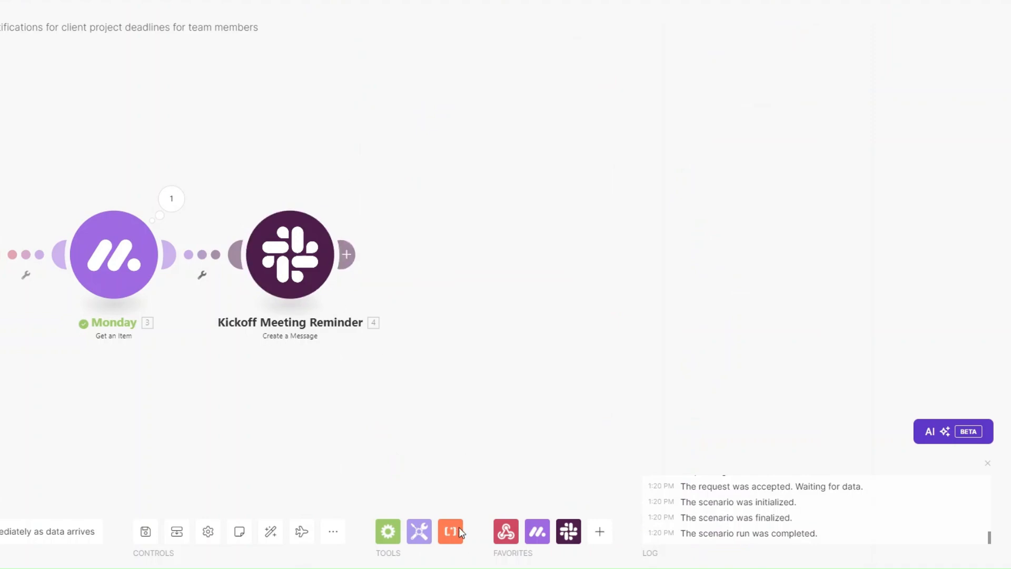
Add a Slack Create a Message module after Kickoff Meeting Reminder.
click(346, 255)
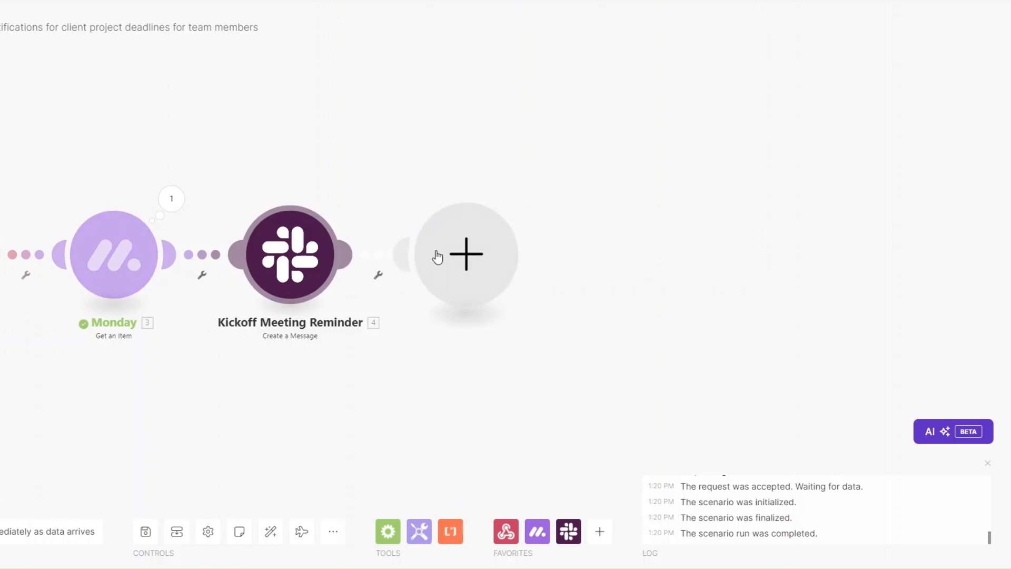
click(518, 220)
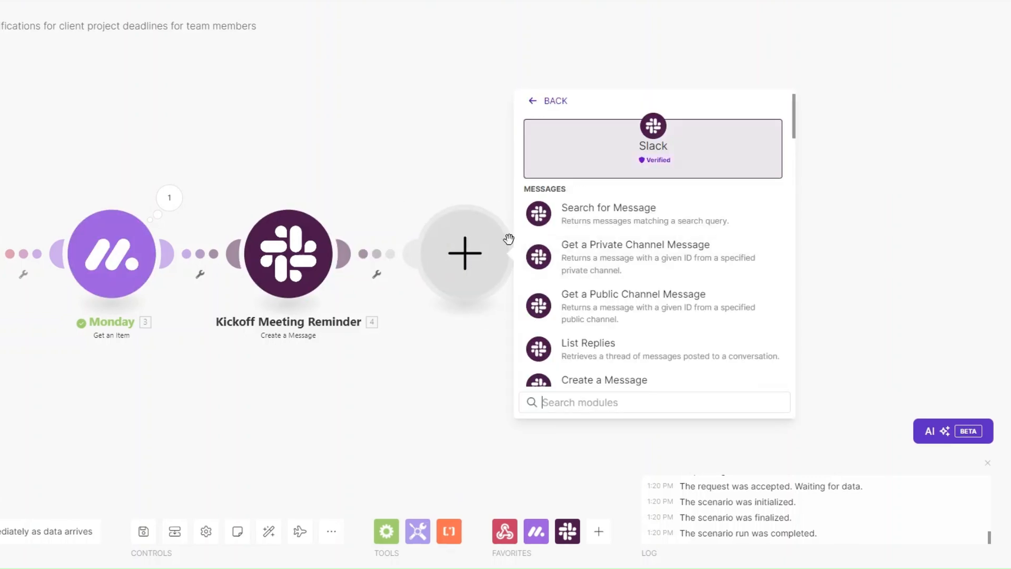
scroll(593, 271, down, 3)
click(590, 261)
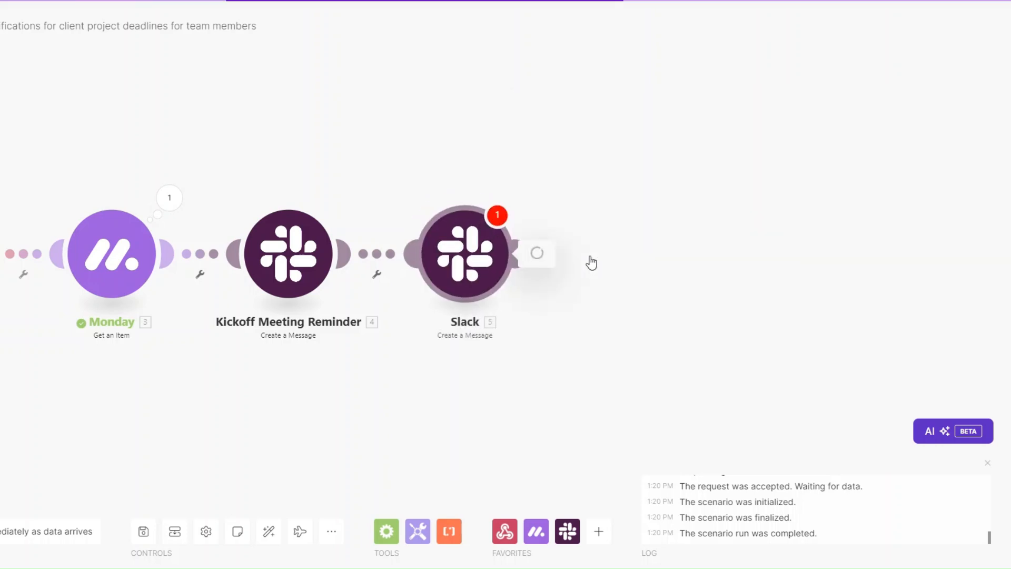
Enter Project Brief Acknowledgement as the new module's name.
right_click(452, 258)
click(482, 325)
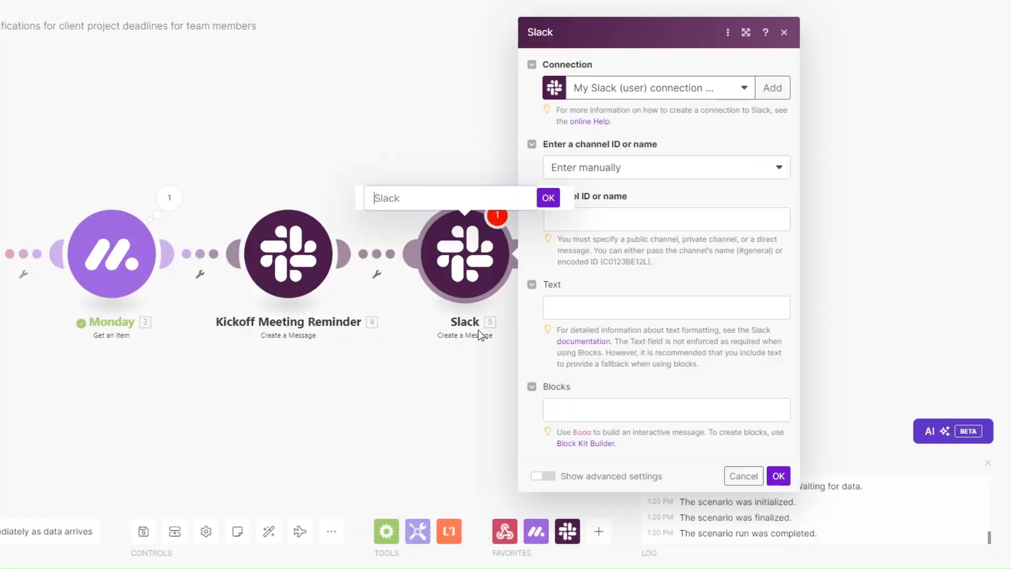
text(Project Brief Acknowledgement)
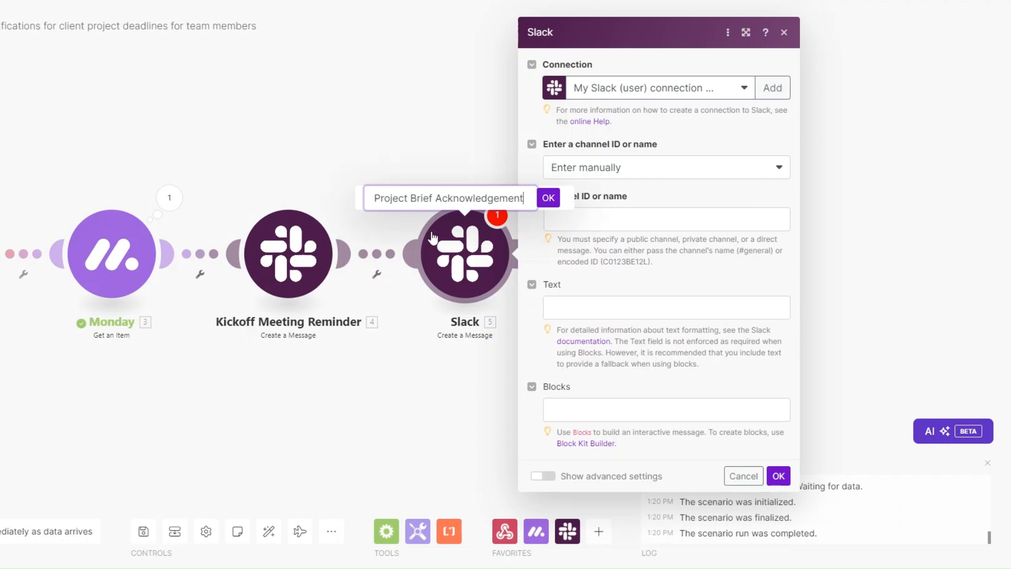
Confirm the name and select the public channel luxe from the channel list.
click(548, 198)
click(613, 176)
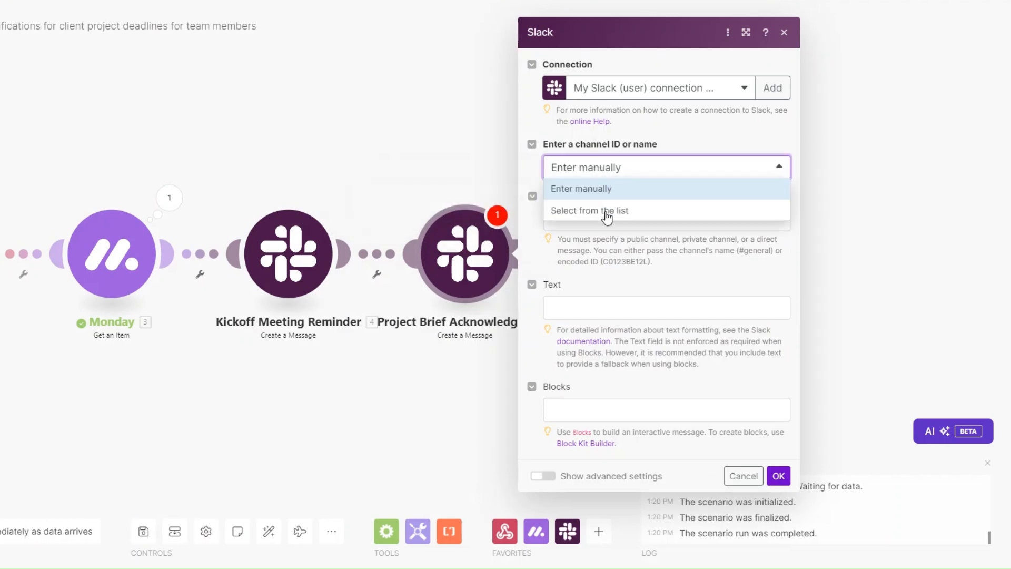
click(590, 207)
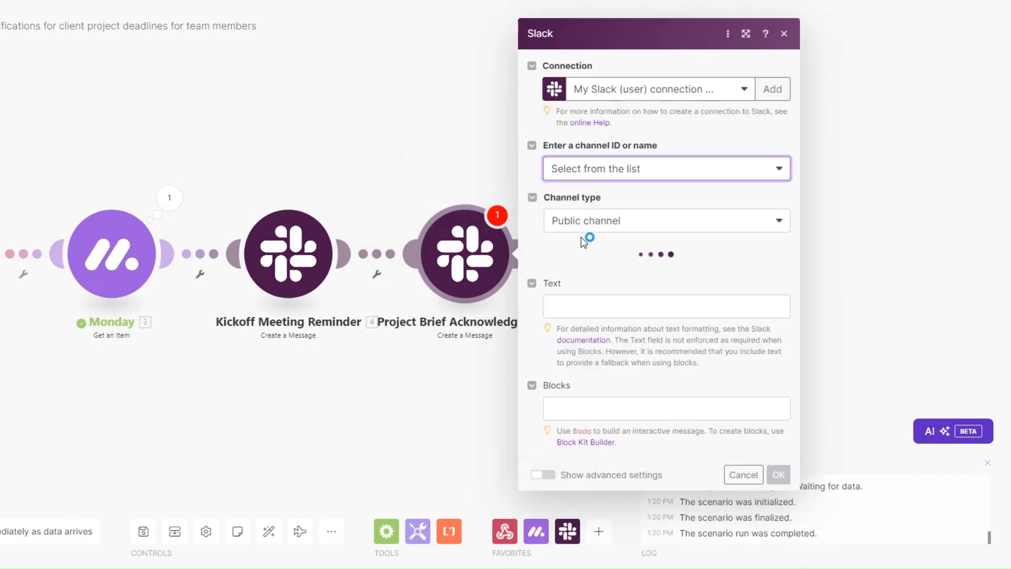
click(580, 262)
text(lu)
click(576, 306)
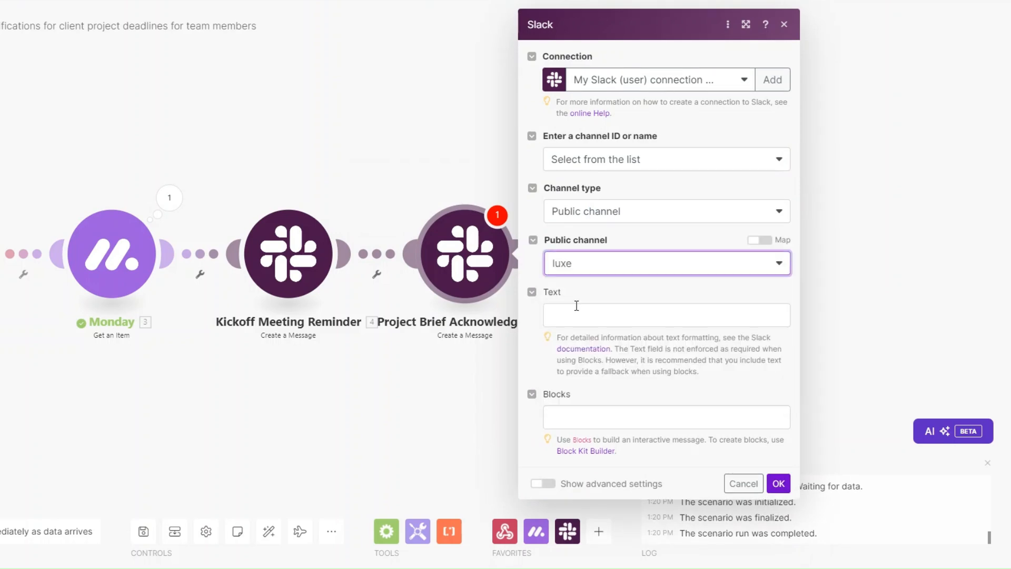
Paste the project brief reminder, add the client's First Name after 'brief for', and save.
click(573, 315)
text(Reminder to review the project brief for by [Deadline].  Please add your comments to the document if you have any input or suggestions before our next sync!)
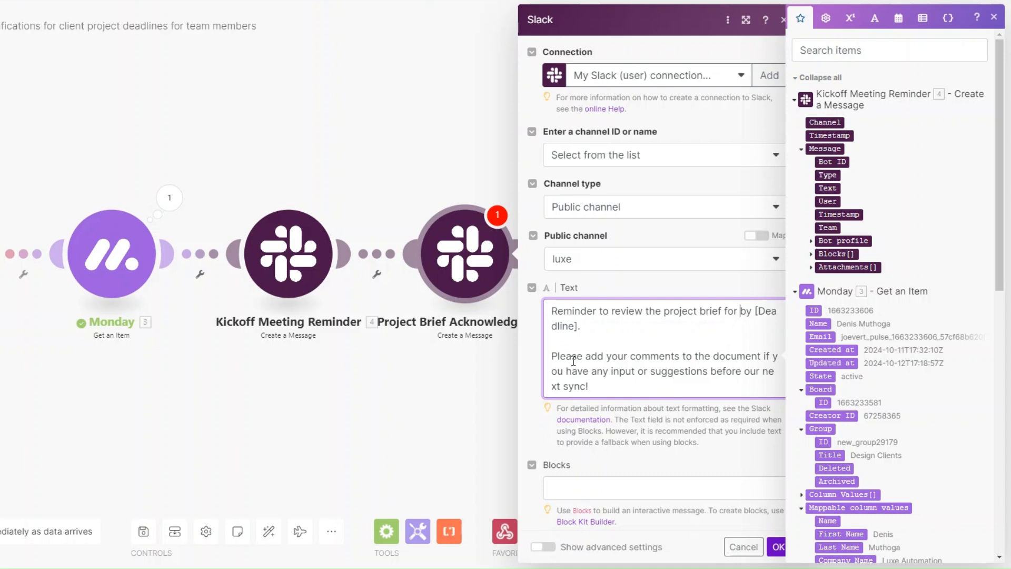
scroll(829, 371, down, 4)
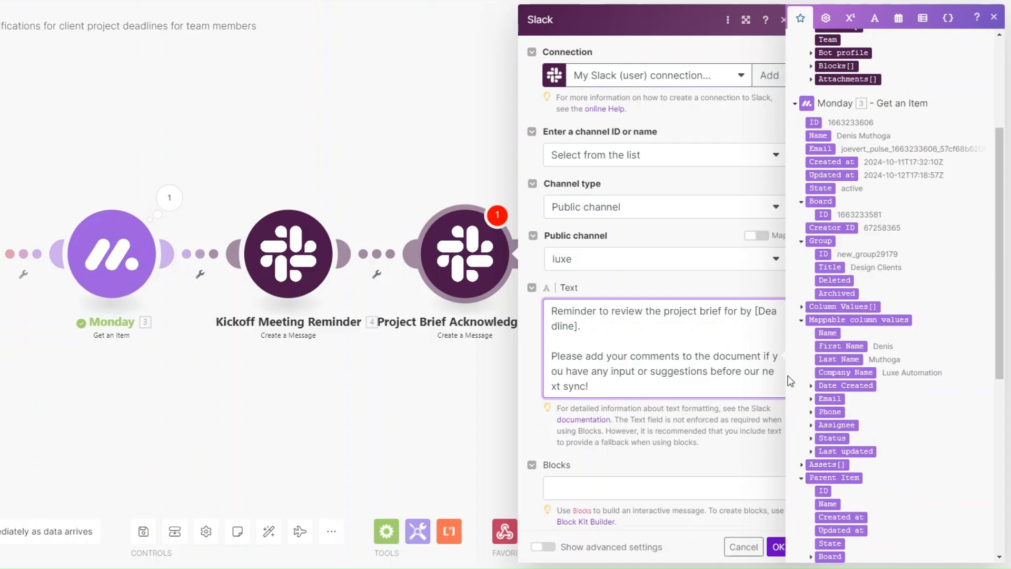
click(827, 346)
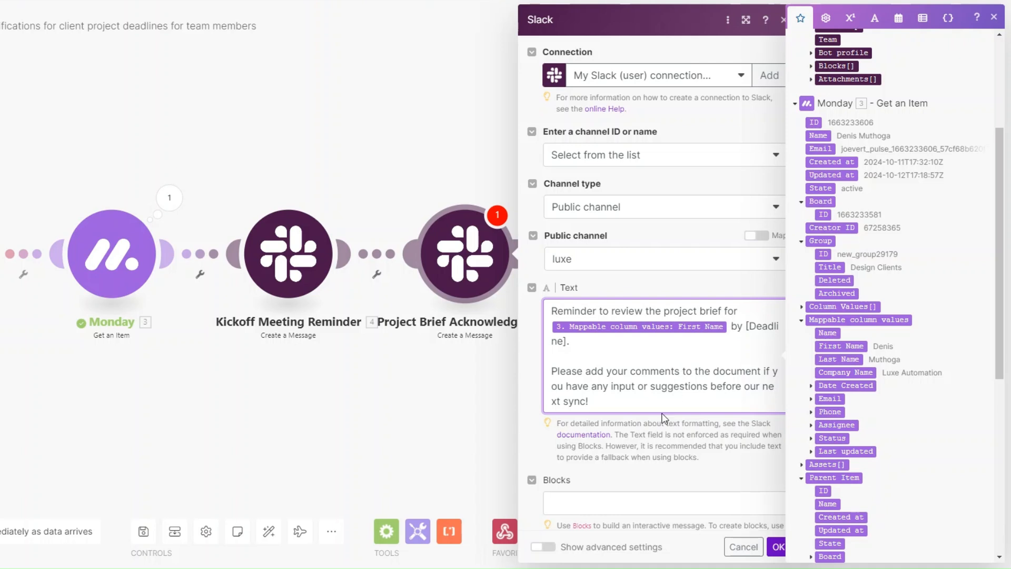
click(779, 548)
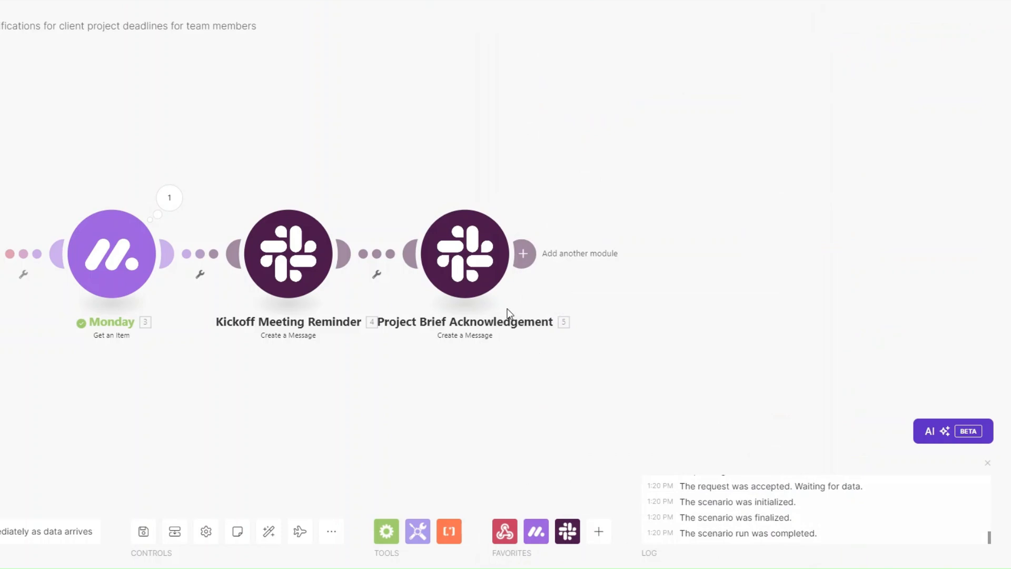
Clone Project Brief Acknowledgement twice, placing each copy at the end of the chain.
scroll(492, 305, down, 2)
drag(428, 374, 227, 361)
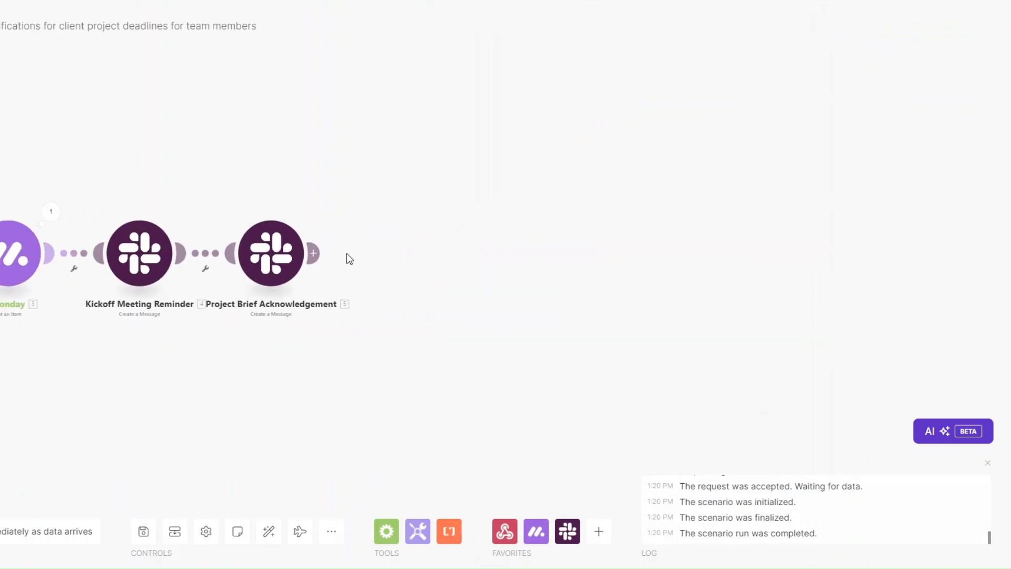
right_click(282, 264)
click(344, 356)
click(392, 276)
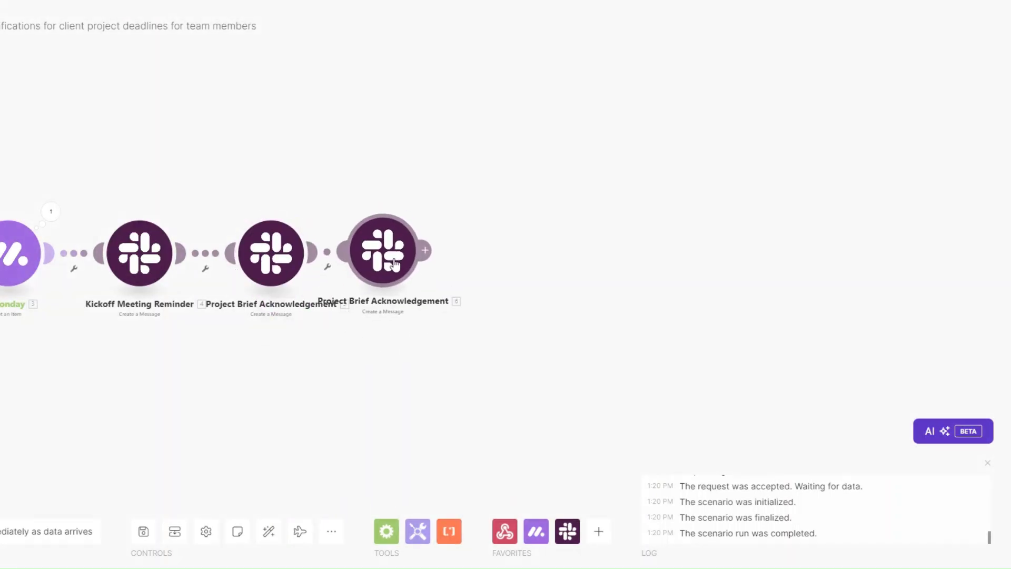
right_click(404, 262)
click(437, 351)
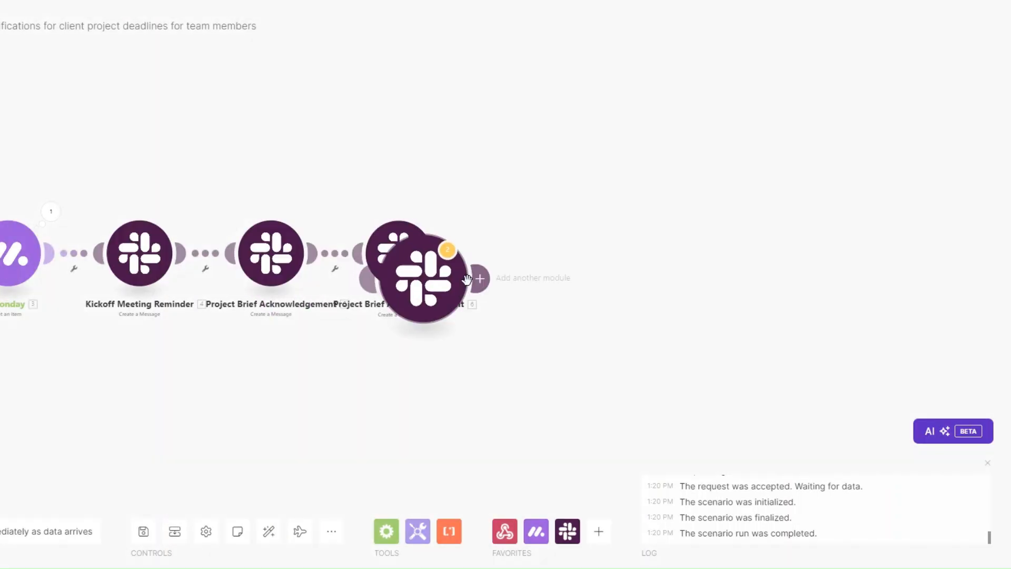
click(537, 253)
Clone the last module three more times to add modules 8, 9 and 10.
right_click(537, 253)
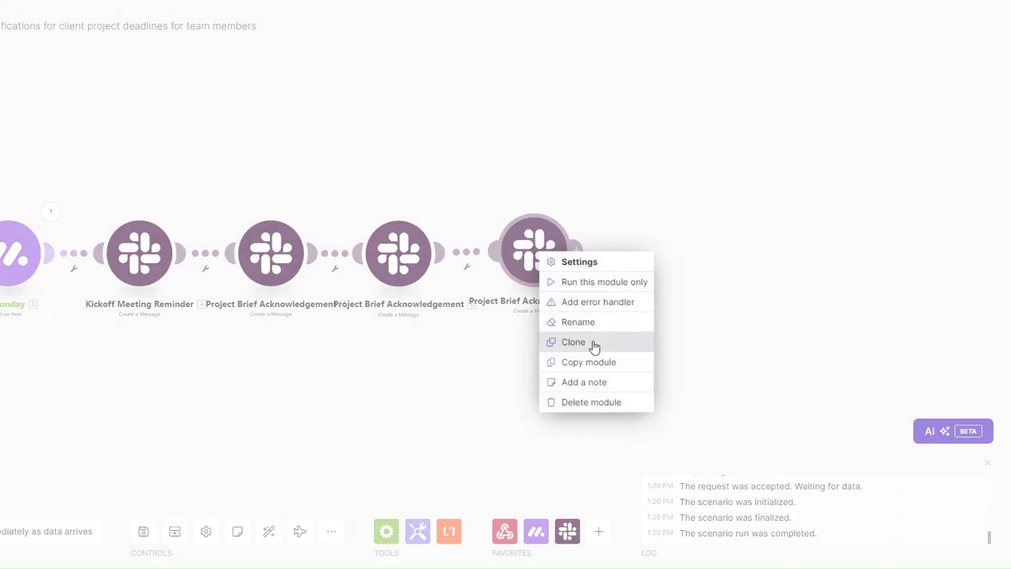
click(593, 344)
click(661, 264)
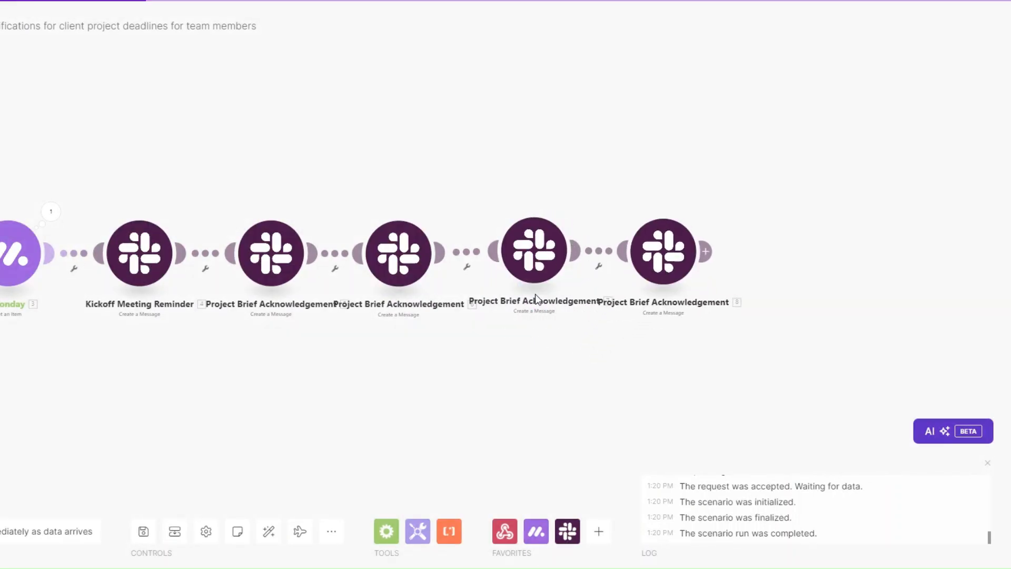
right_click(668, 261)
click(706, 350)
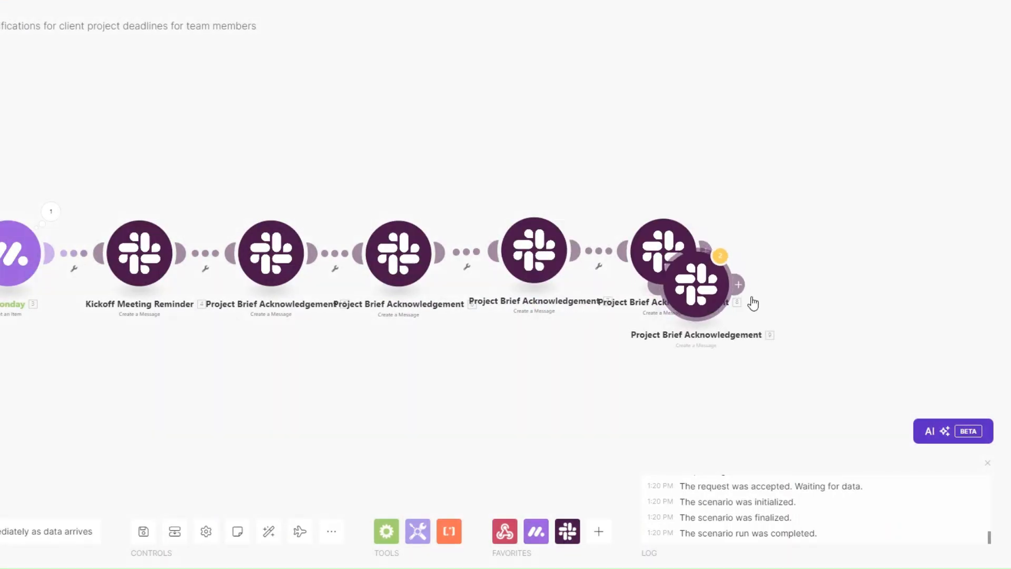
click(803, 272)
right_click(798, 261)
click(842, 349)
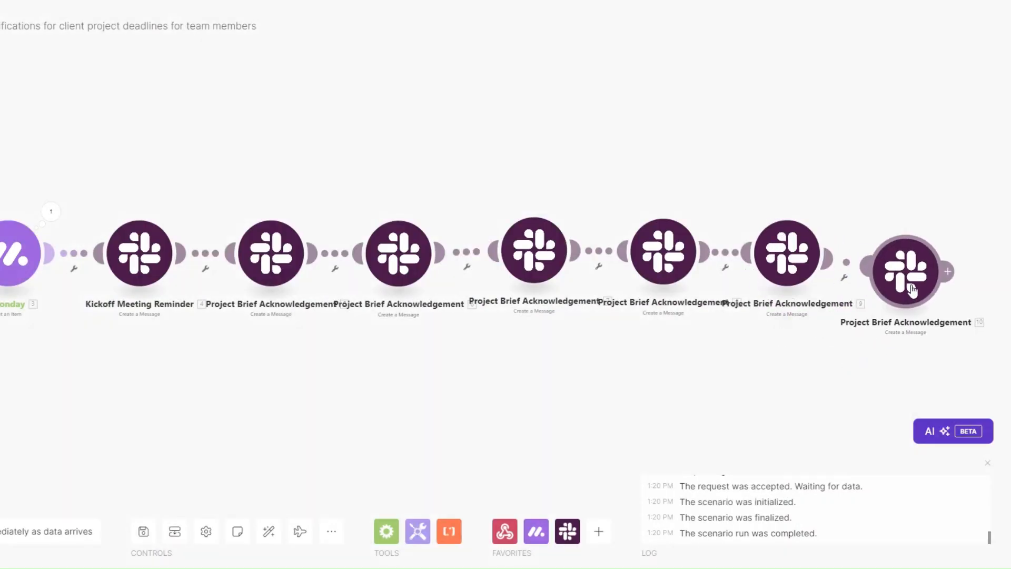
click(903, 271)
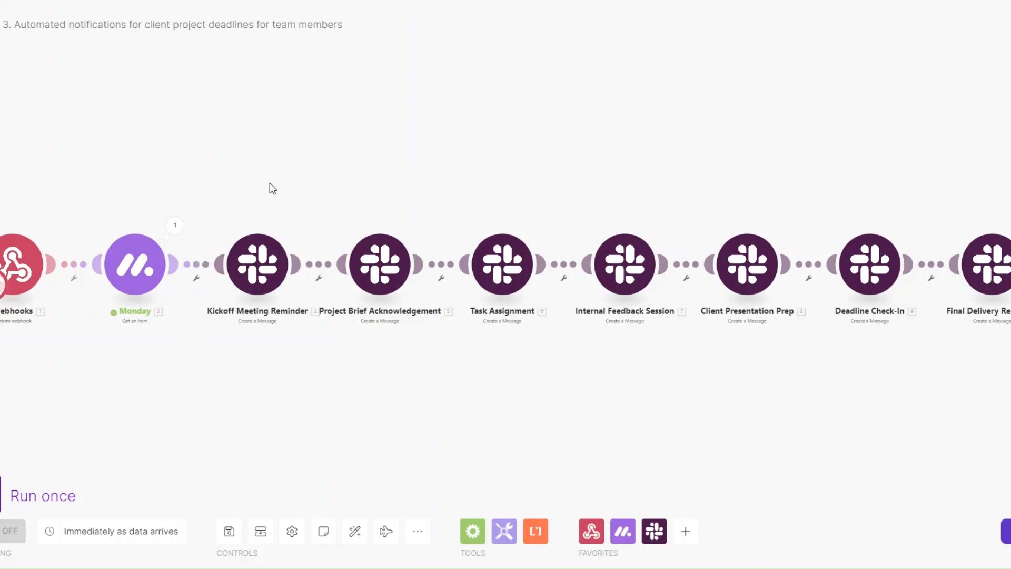
Check the message texts of Kickoff, Project Brief, Task Assignment and Internal Feedback Session modules.
click(256, 273)
click(388, 271)
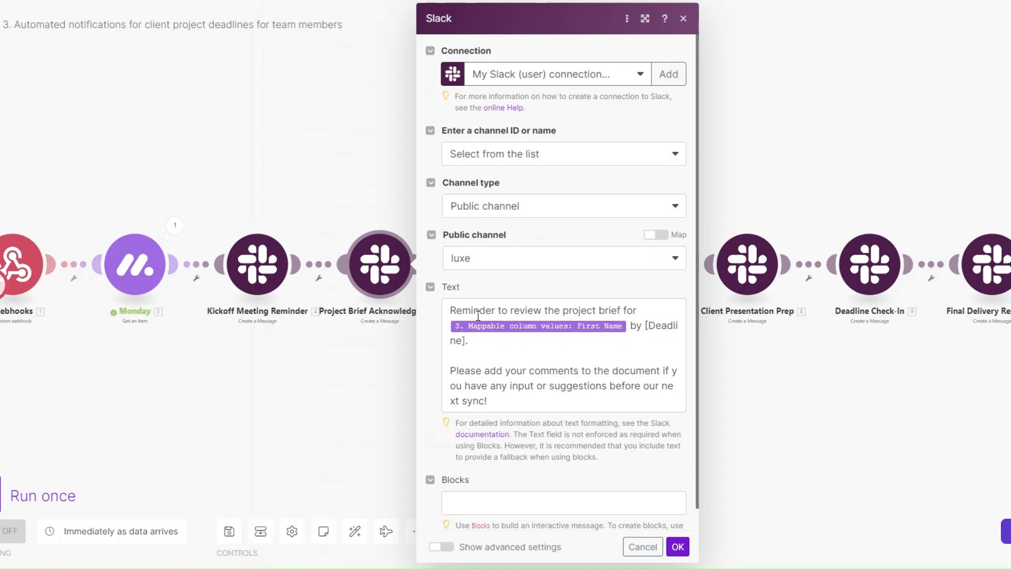
click(502, 266)
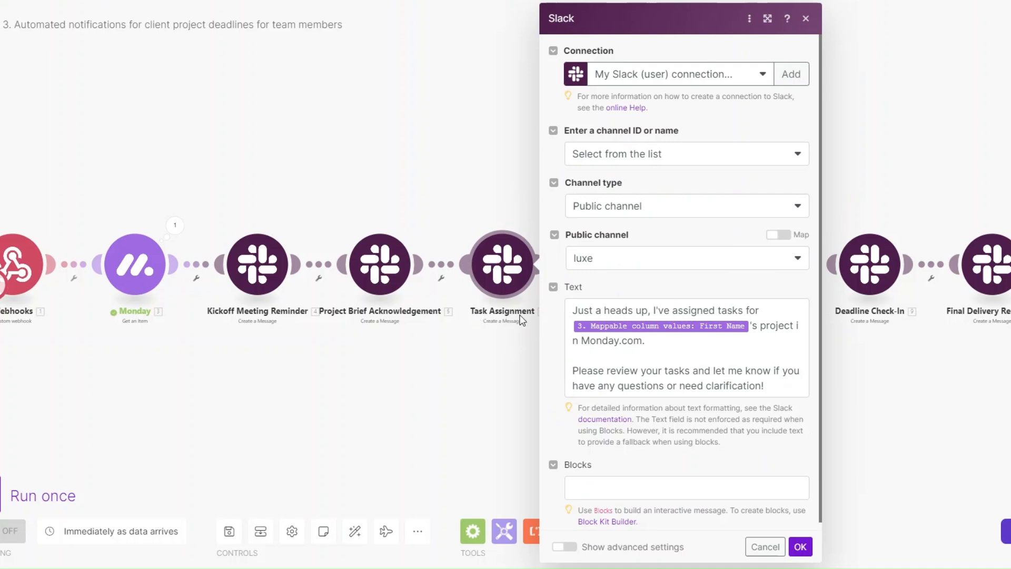
click(664, 346)
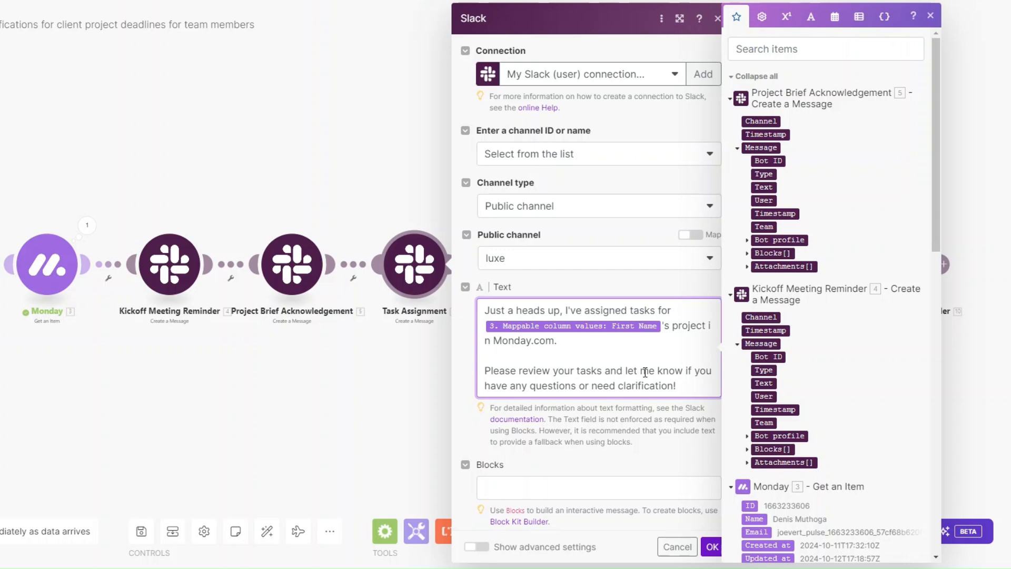
click(548, 279)
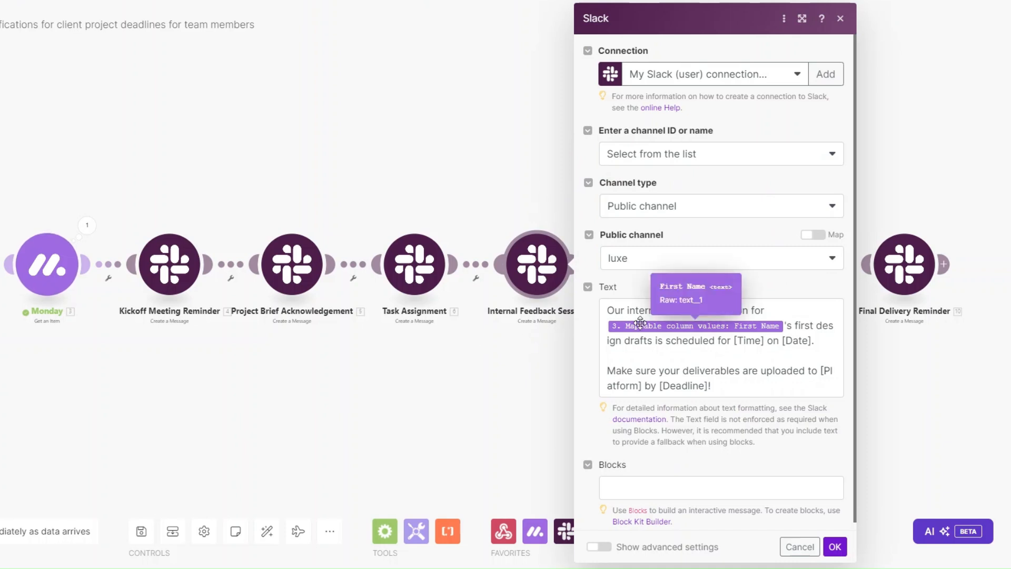
click(639, 354)
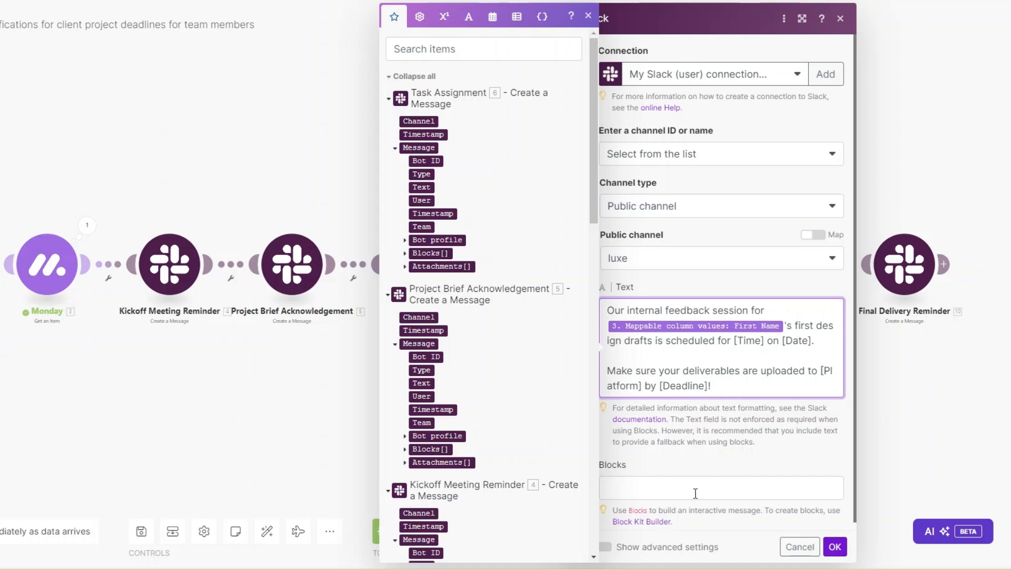
click(833, 546)
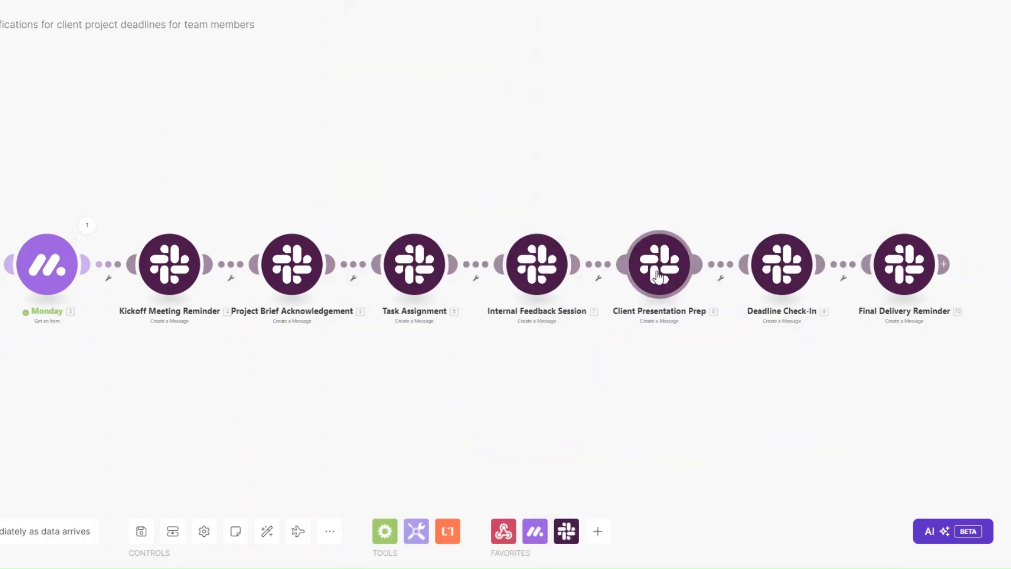
Review the Client Presentation Prep message settings and close them.
click(658, 266)
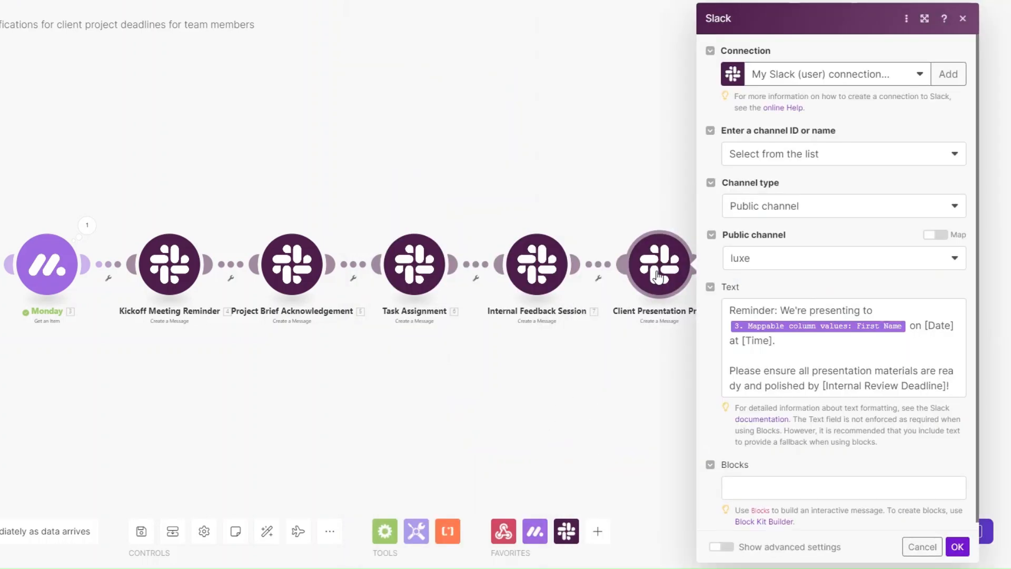
click(658, 277)
click(656, 274)
click(957, 546)
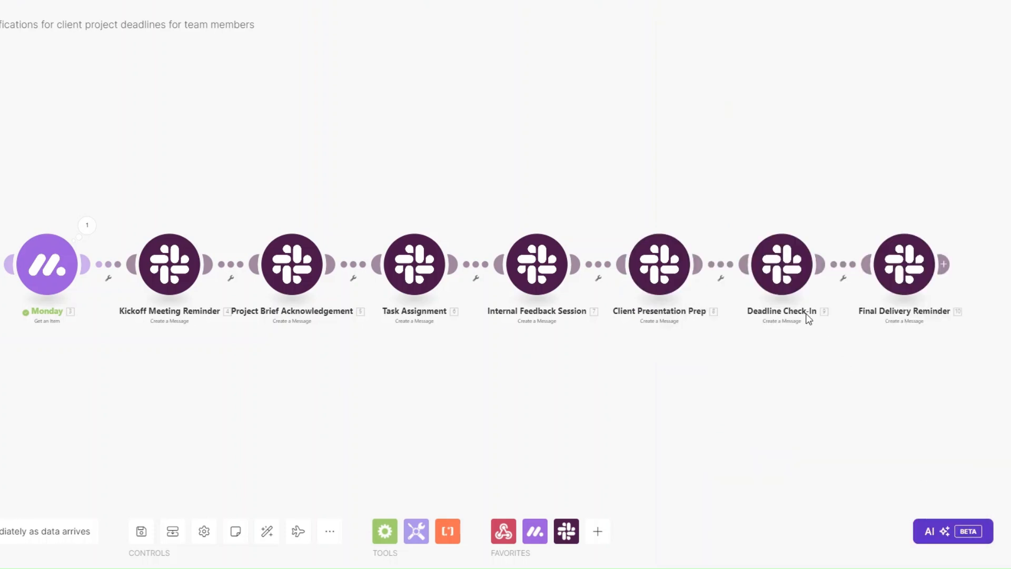
In Deadline Check-In, replace [Client Name] with the mapped monday First Name and save.
click(781, 282)
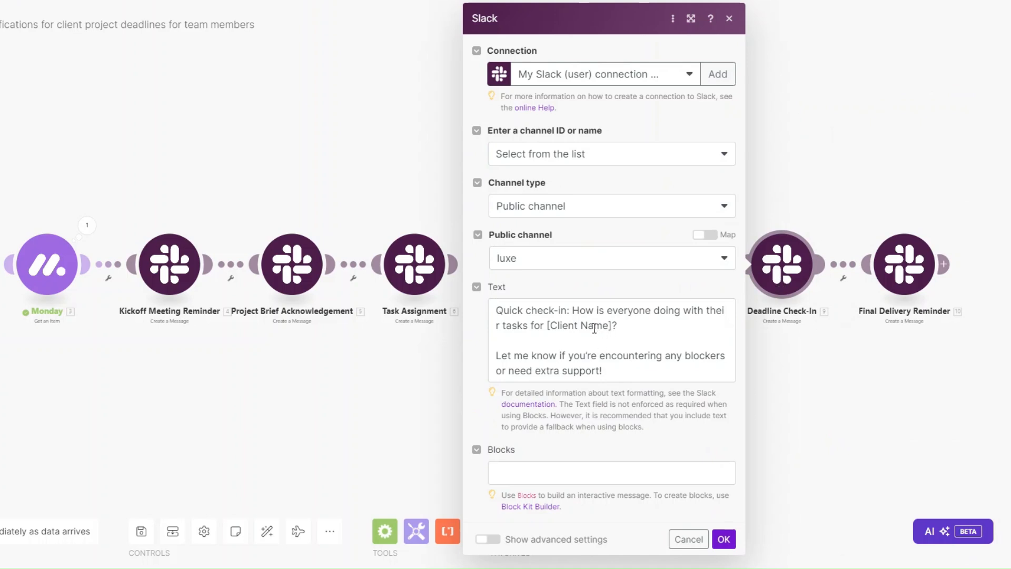
drag(611, 325, 547, 326)
key(BackSpace)
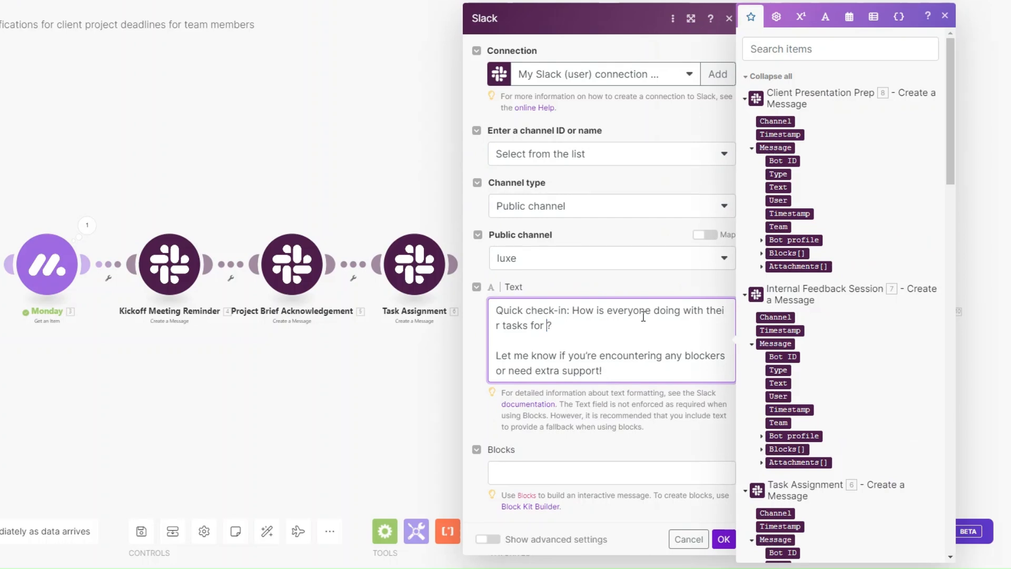
scroll(947, 163, down, 15)
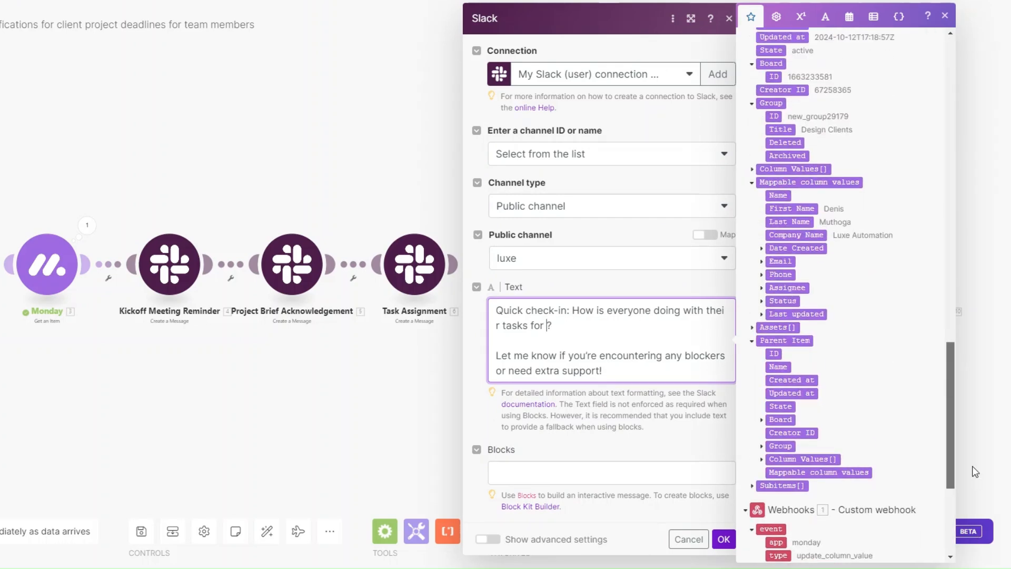
click(791, 209)
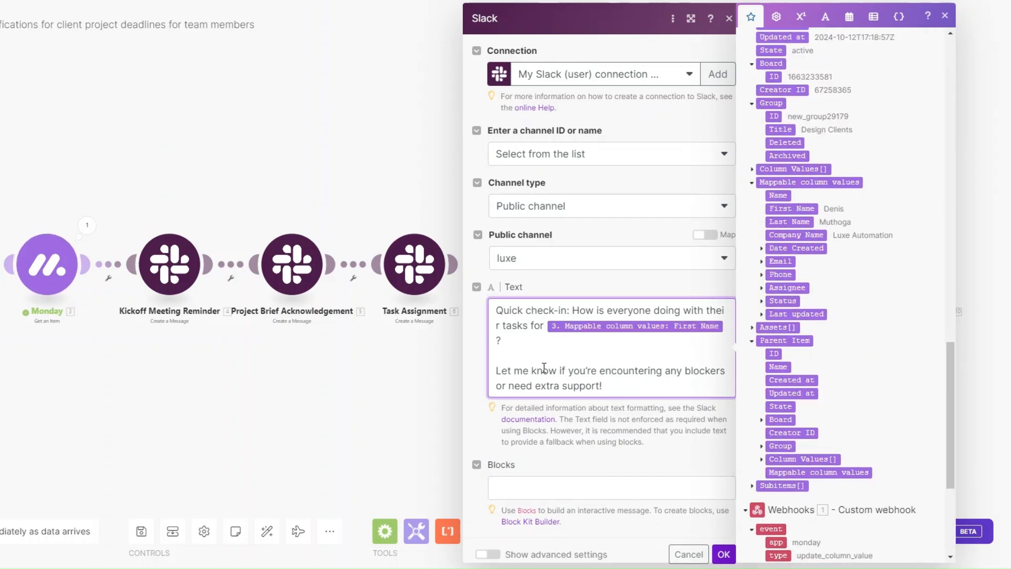
click(582, 348)
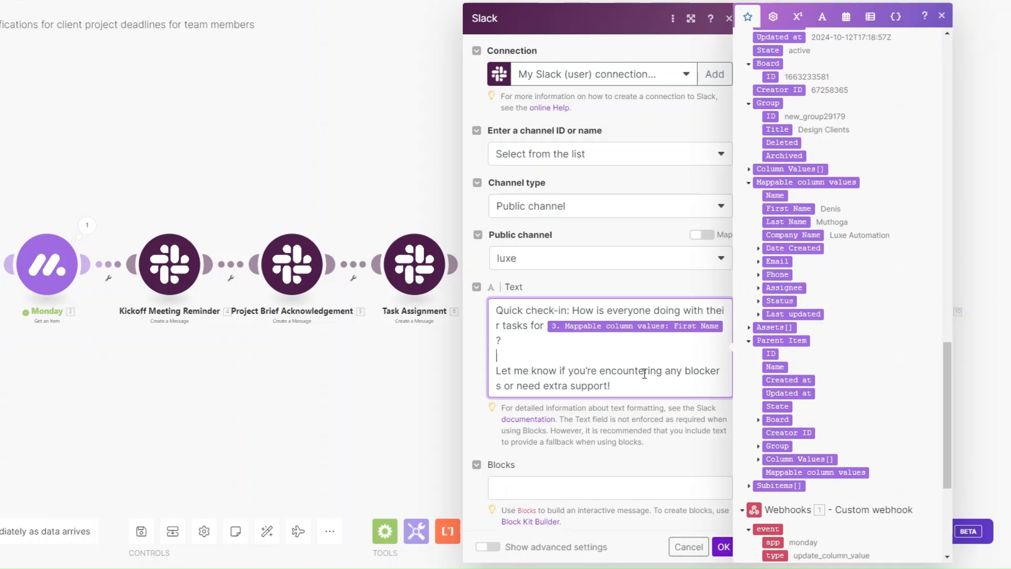
click(723, 547)
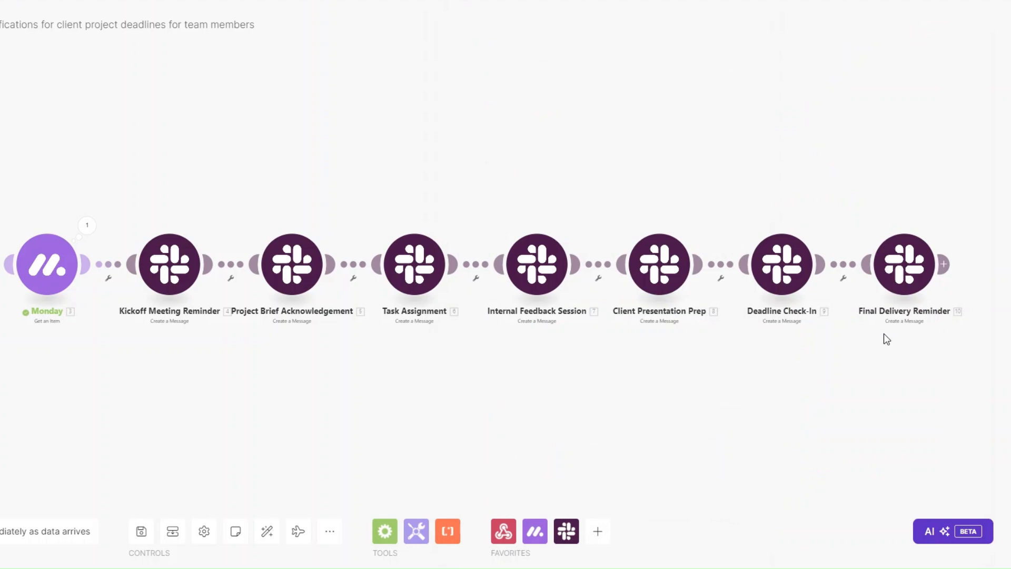
click(943, 263)
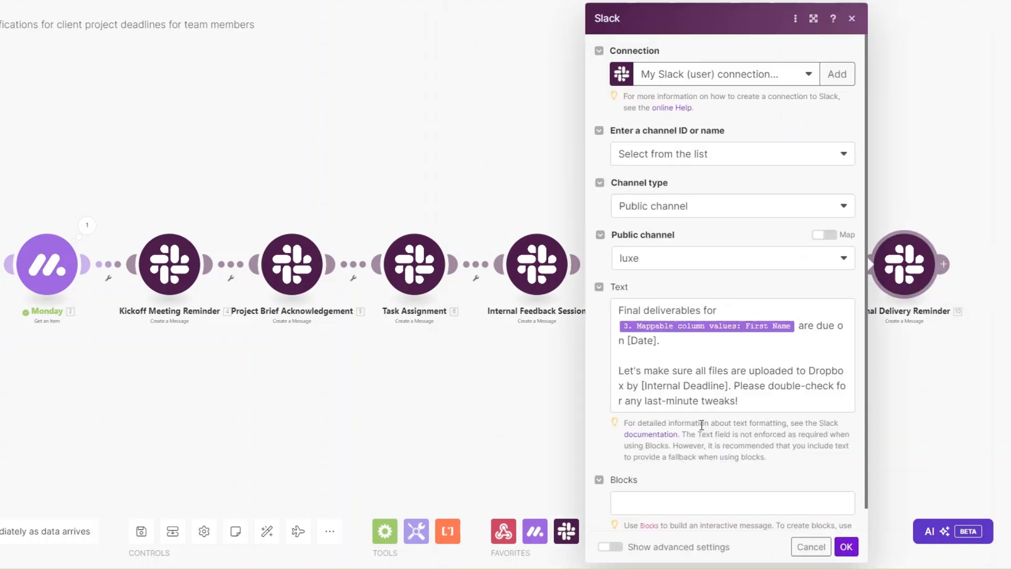
click(662, 354)
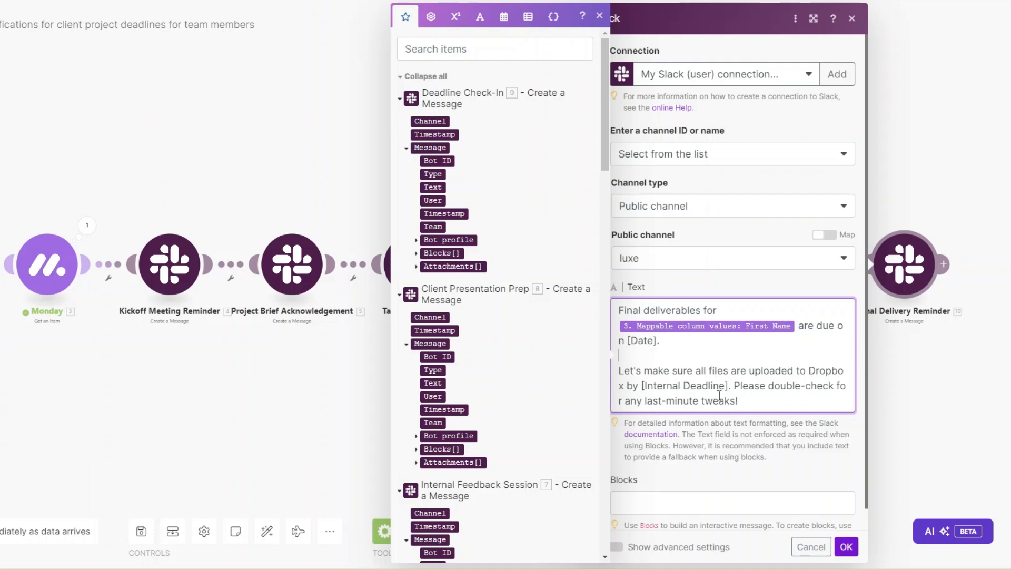
click(845, 546)
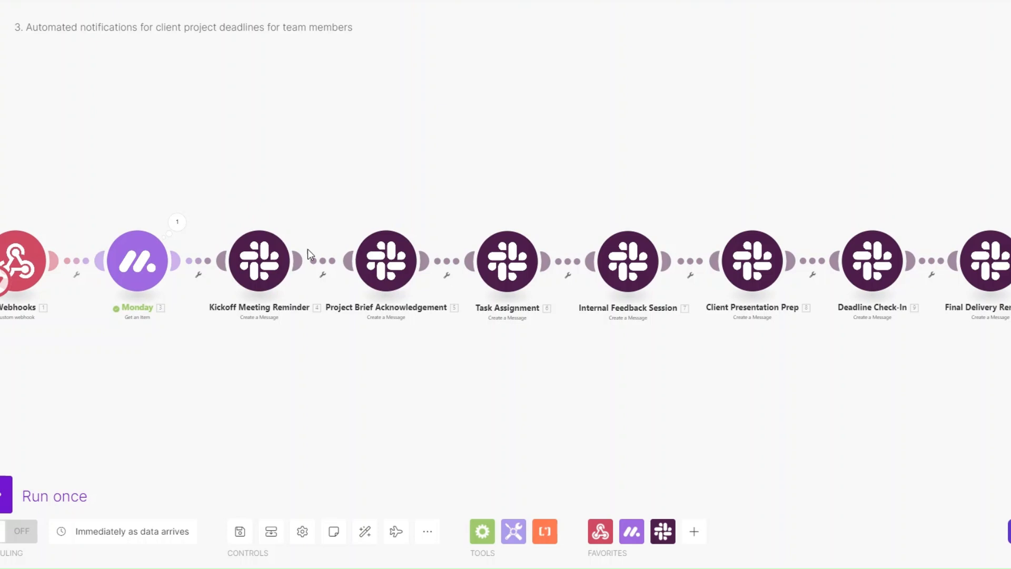
Add a 'Wait 1 day' filter before Project Brief Acknowledgement: Date equals addDays(now; 1).
click(323, 275)
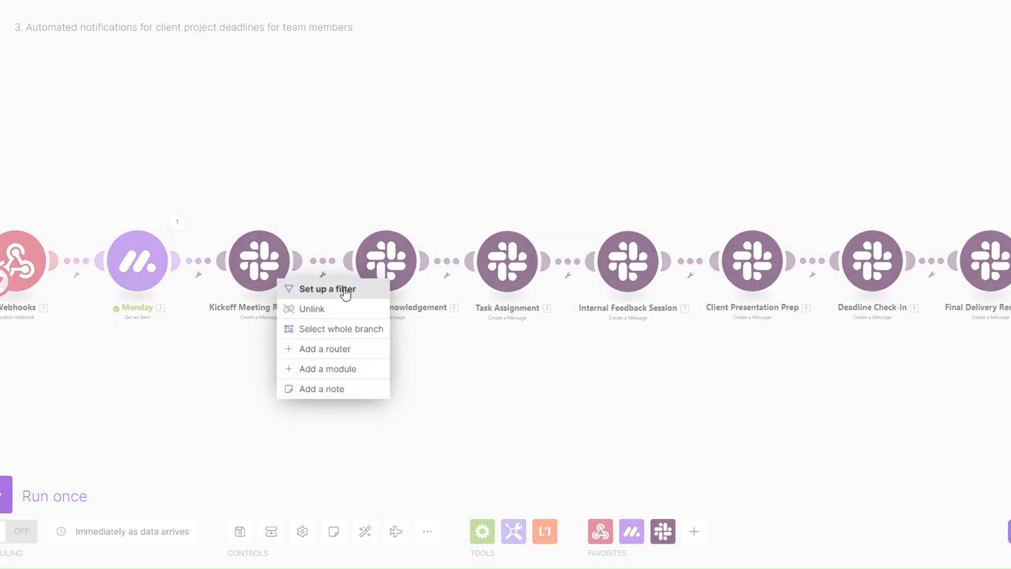
click(339, 288)
click(411, 203)
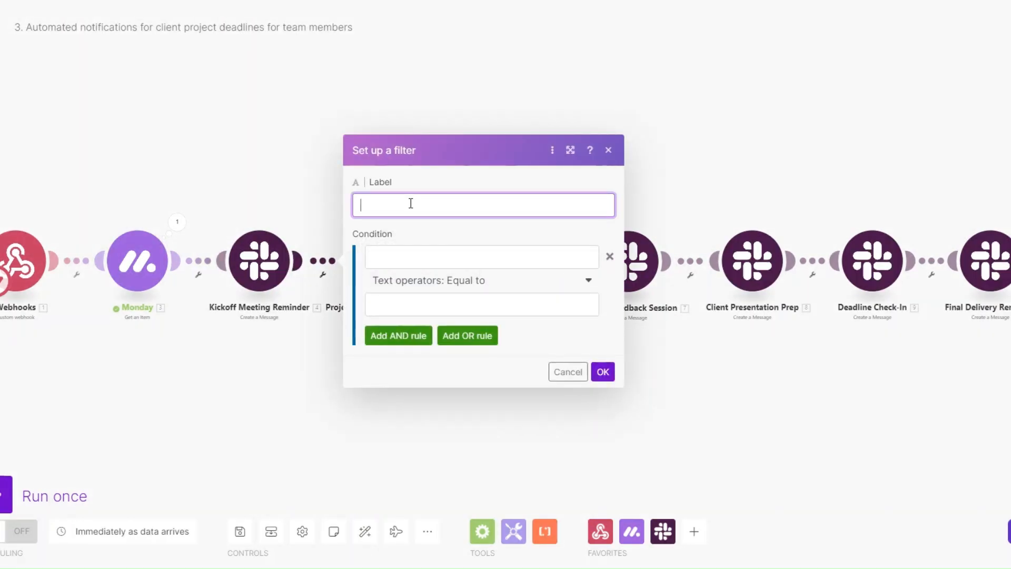
text(Wait 1 day)
click(416, 266)
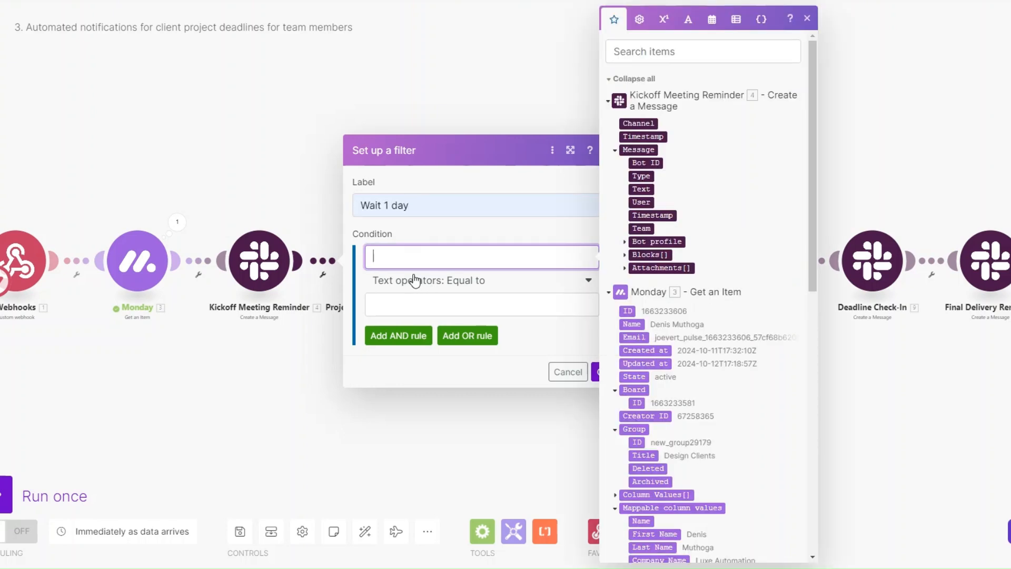
text(Date)
click(414, 305)
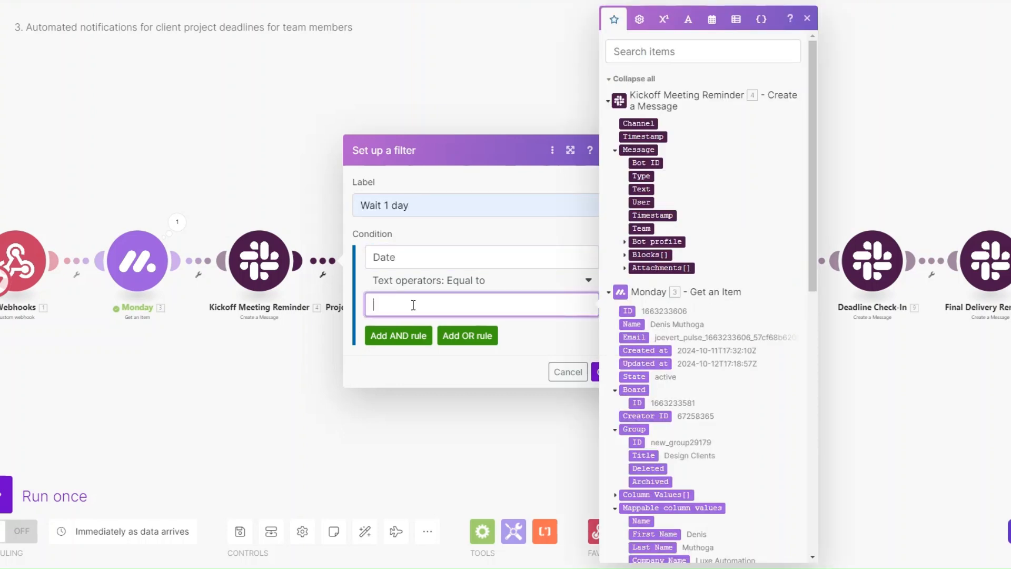
click(712, 20)
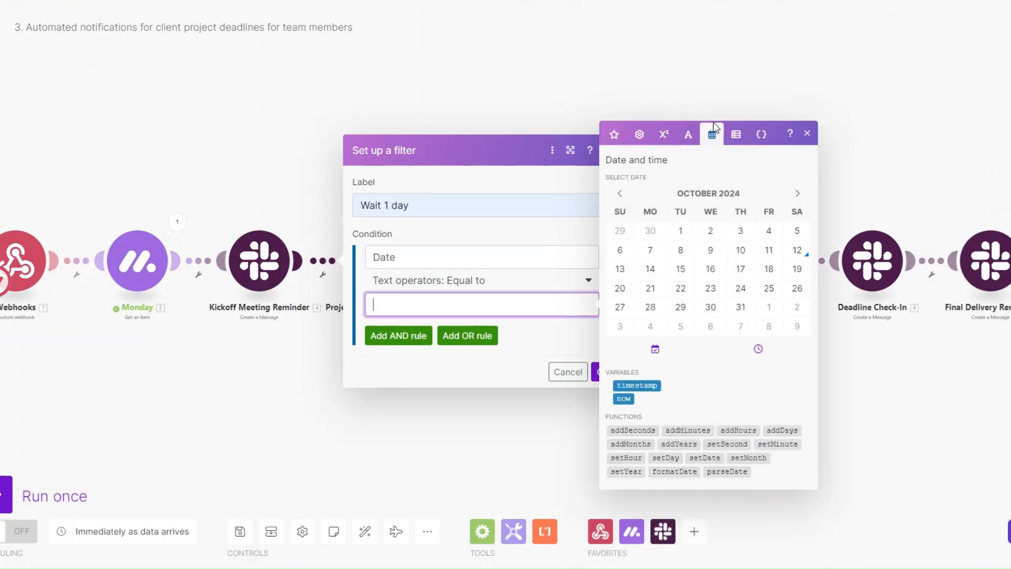
click(778, 430)
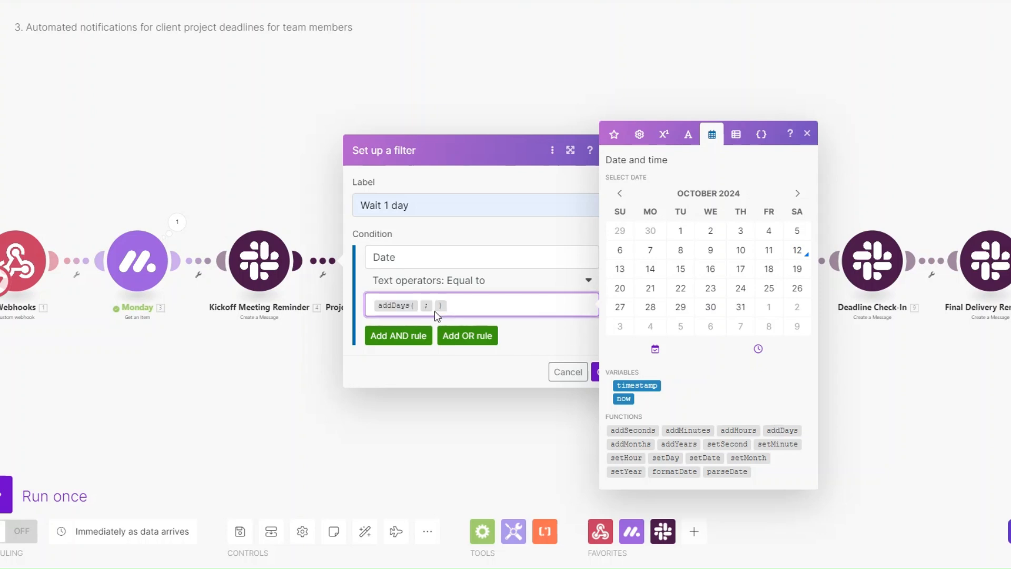
click(613, 396)
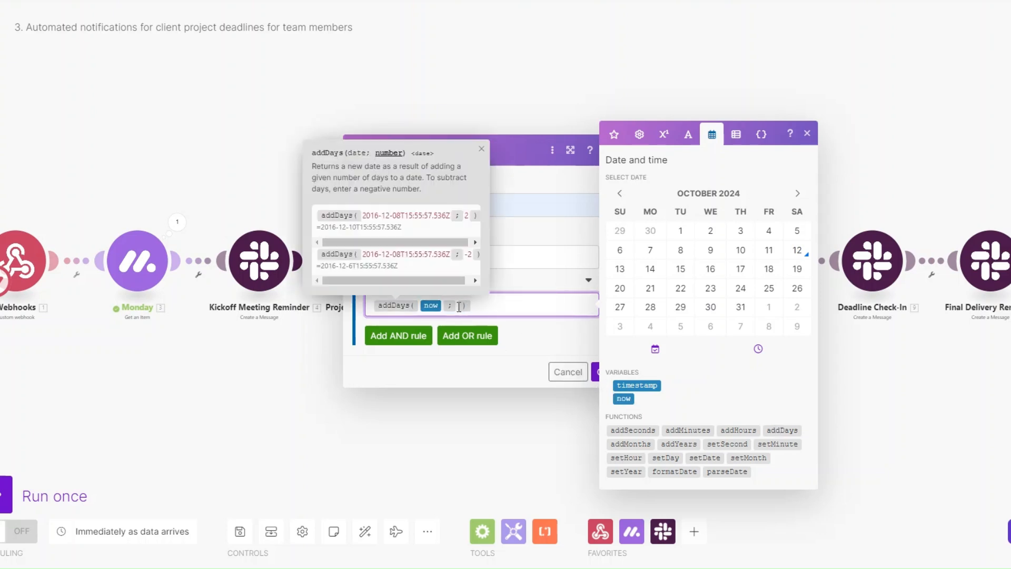
text(1)
click(594, 372)
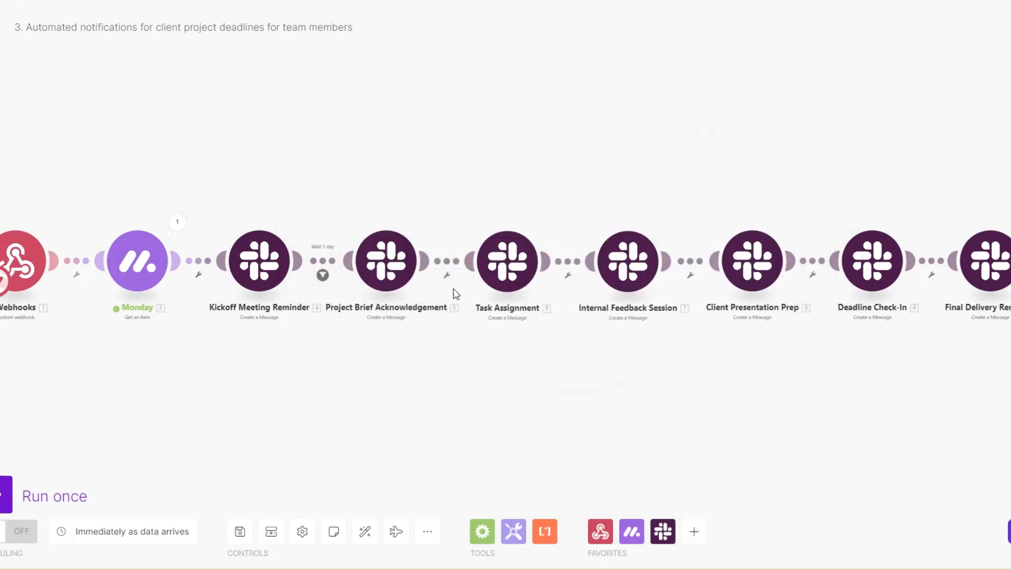
Add a 'Wait 2 days' filter before Task Assignment: Date equals addDays(now; 2).
click(447, 274)
click(450, 289)
click(528, 215)
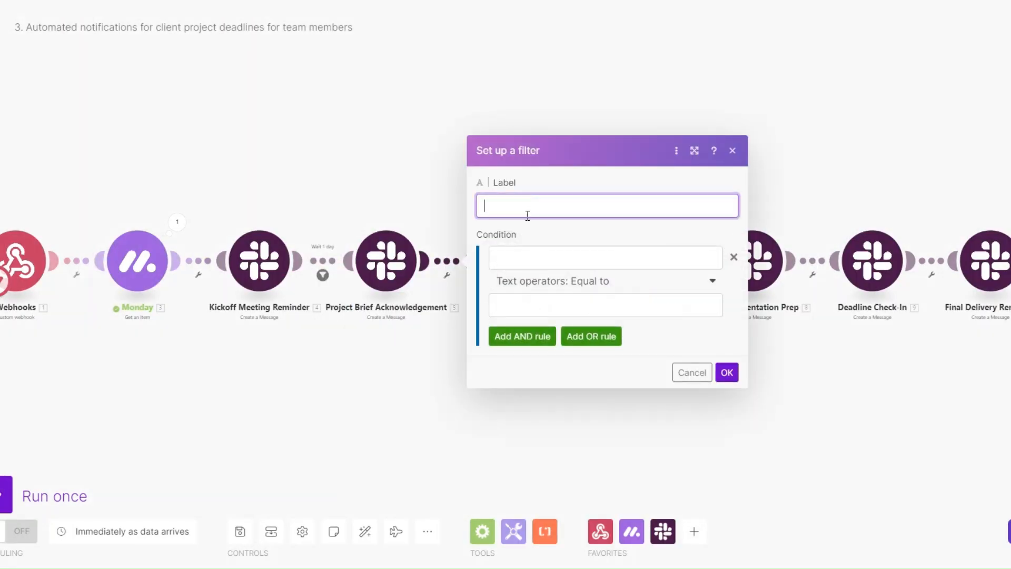
text(Wait 2 days)
click(518, 258)
text(D)
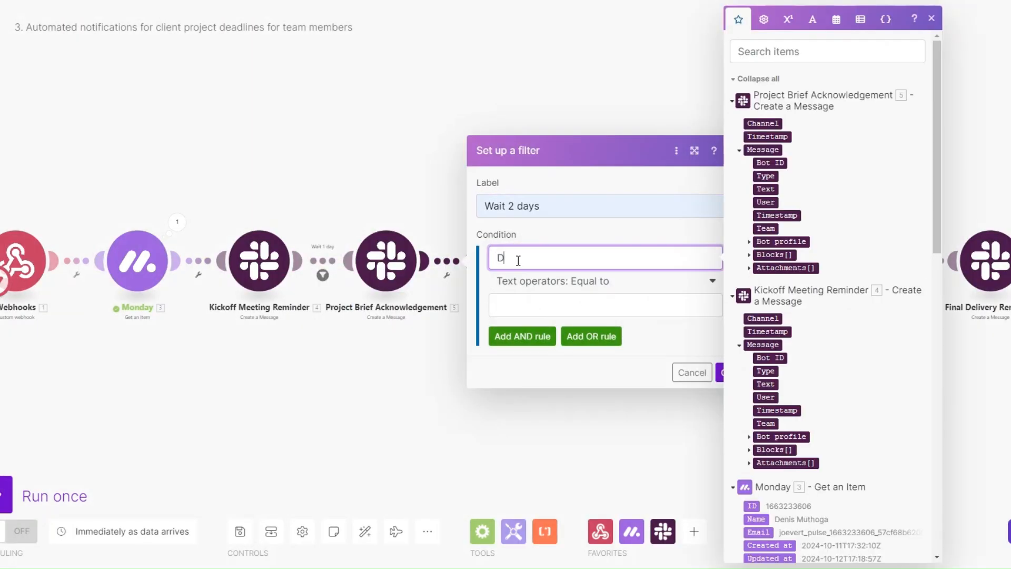
text(ate)
click(530, 306)
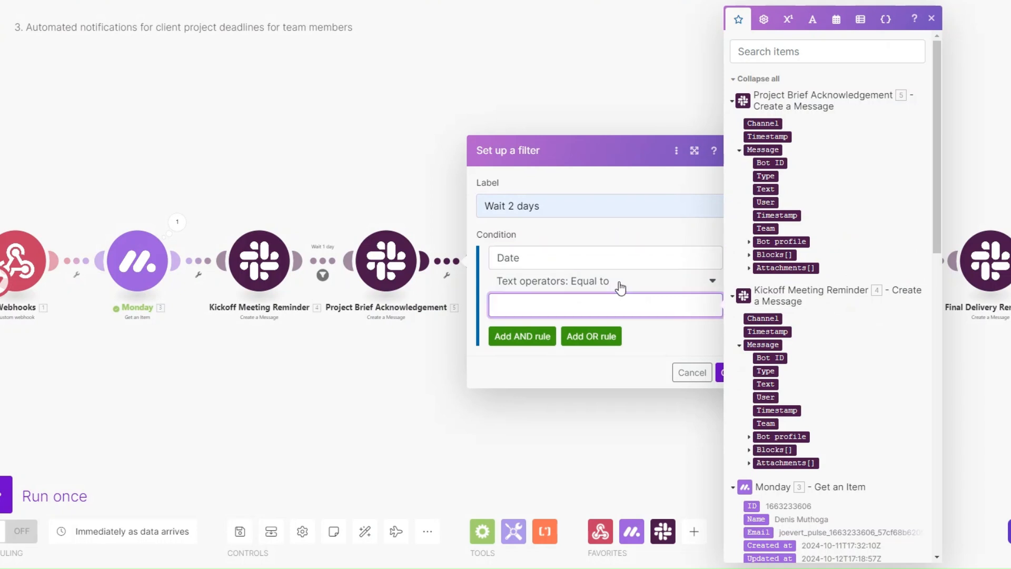
click(845, 26)
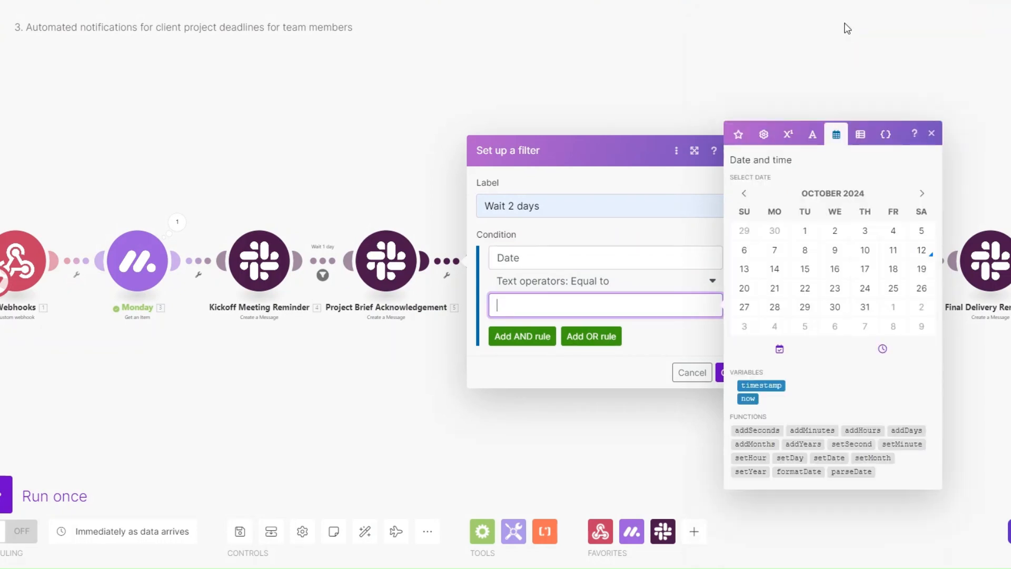
click(907, 430)
click(653, 398)
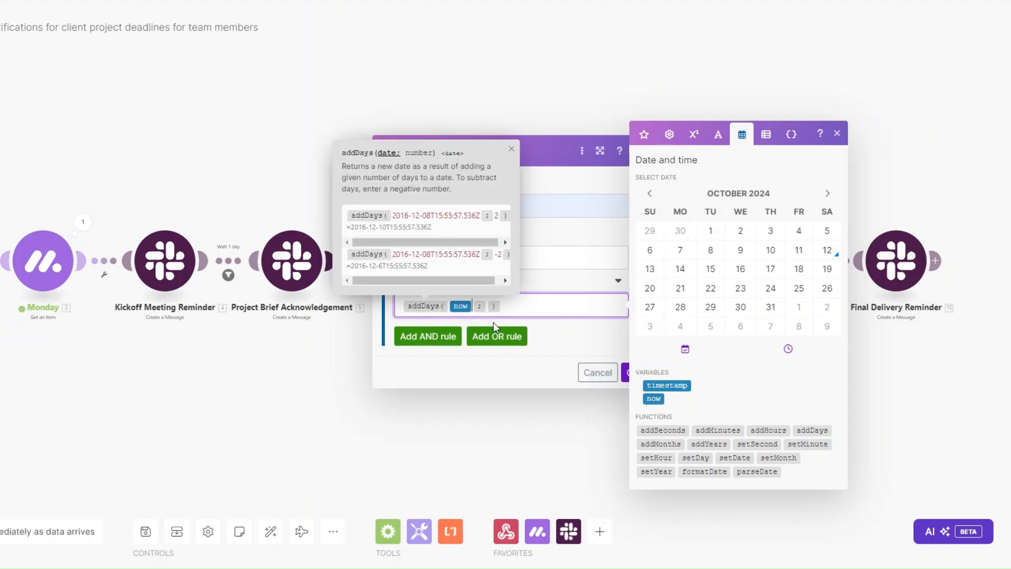
click(486, 307)
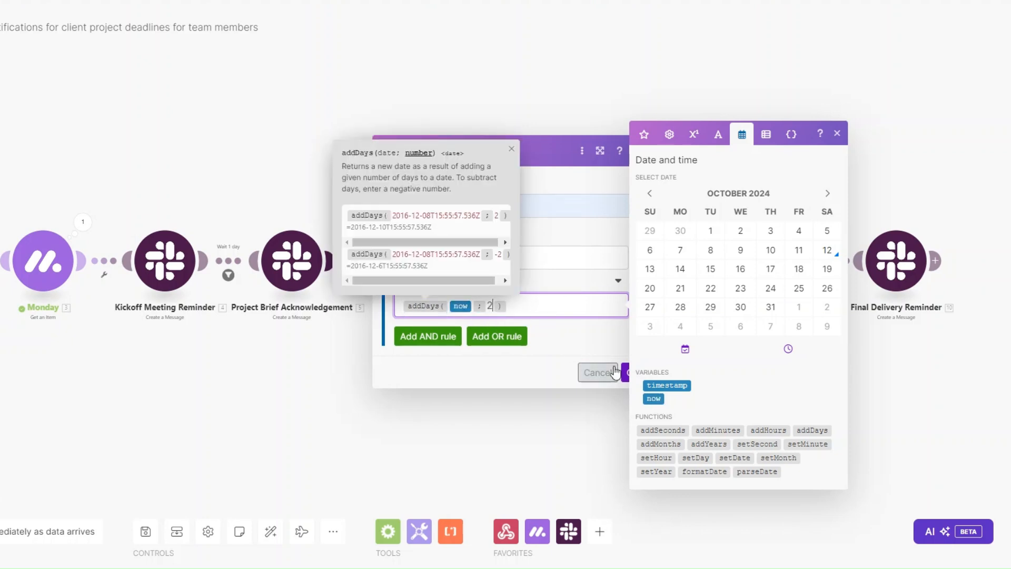
click(624, 375)
Add a 'Wait 3 days' filter before Internal Feedback Session: Date equals addDays(now; 3).
click(471, 275)
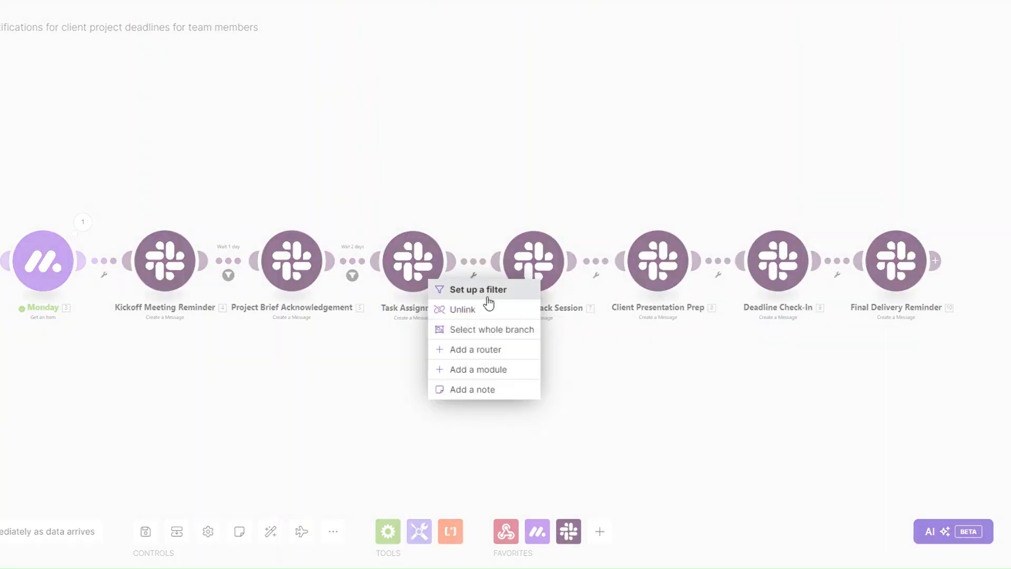
click(481, 290)
click(571, 211)
text(Wait 3 days)
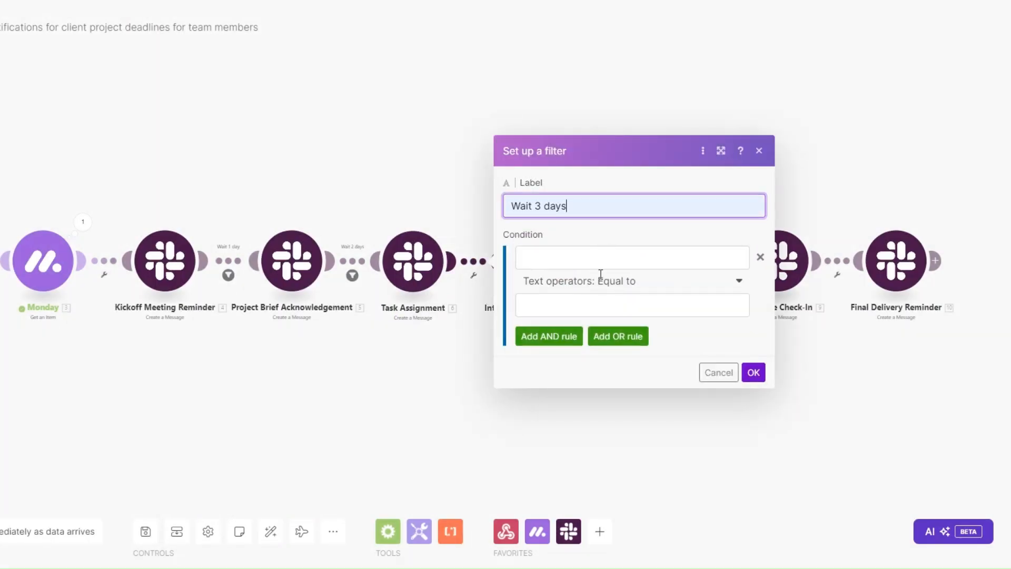
click(576, 257)
text(Date)
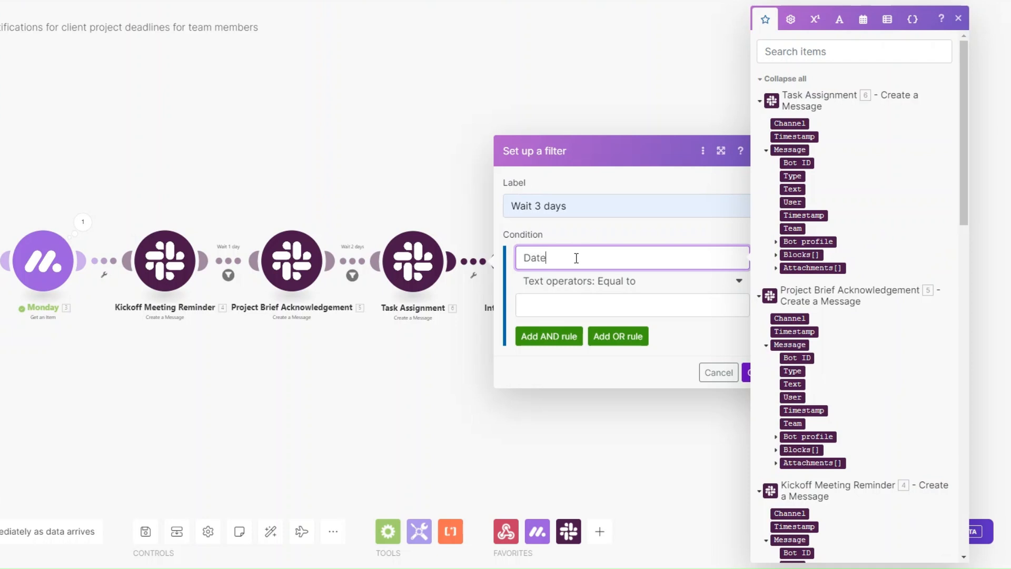
click(581, 310)
click(860, 31)
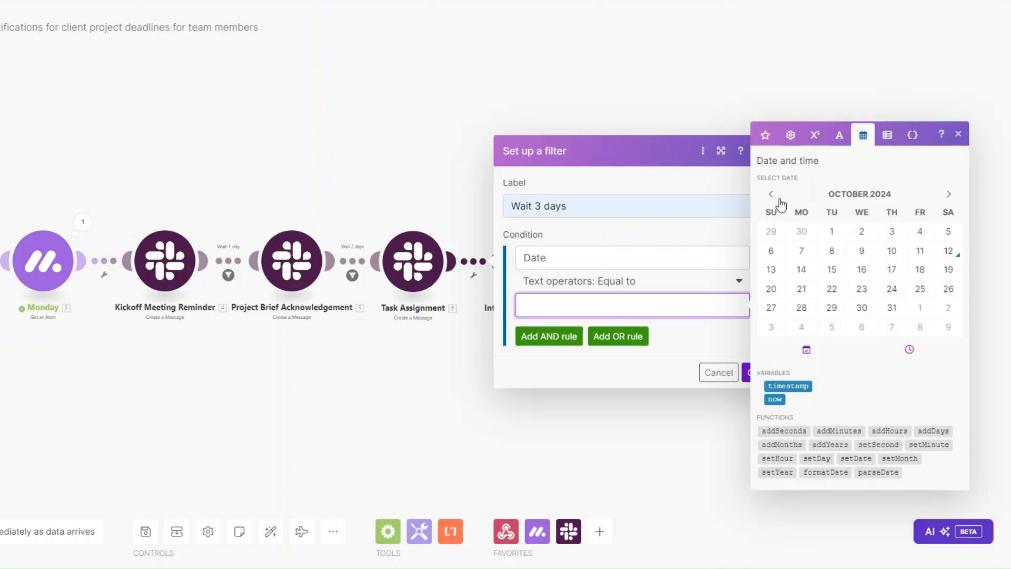
click(933, 430)
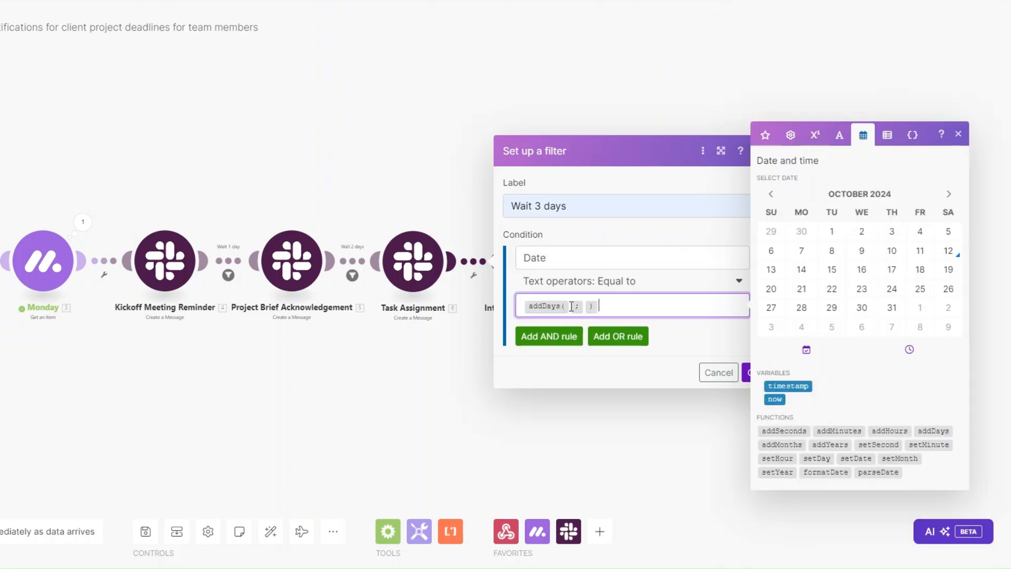
click(774, 399)
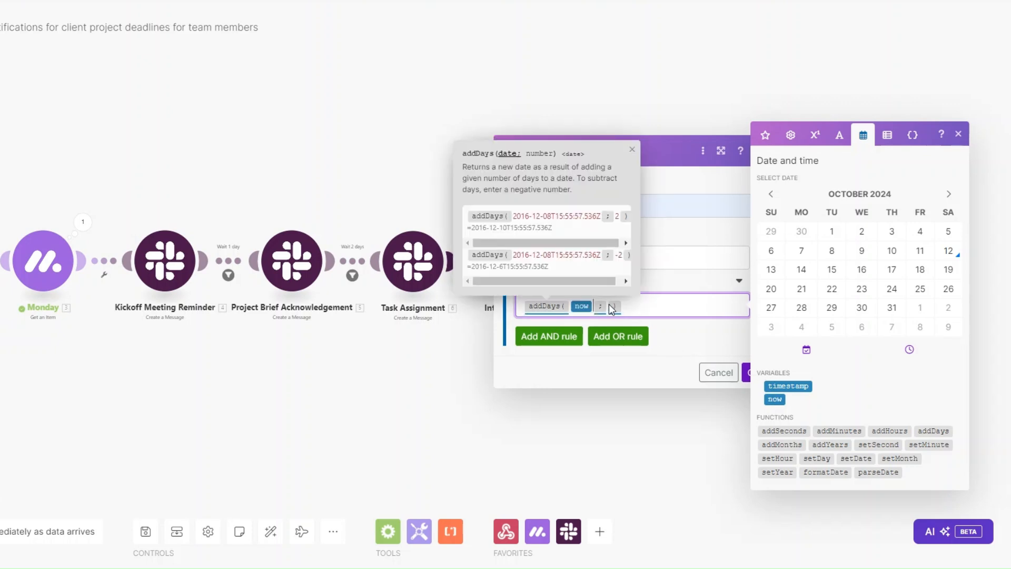
click(609, 305)
text(3)
click(742, 374)
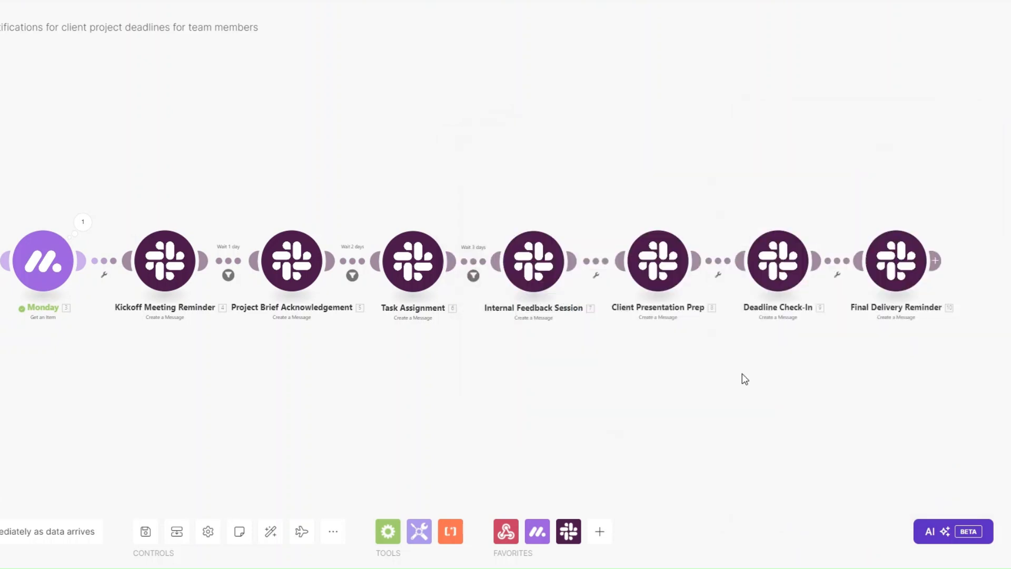
Add a 'Wait 5 days' filter before Client Presentation Prep: Date equals addDays(now; 5).
click(598, 276)
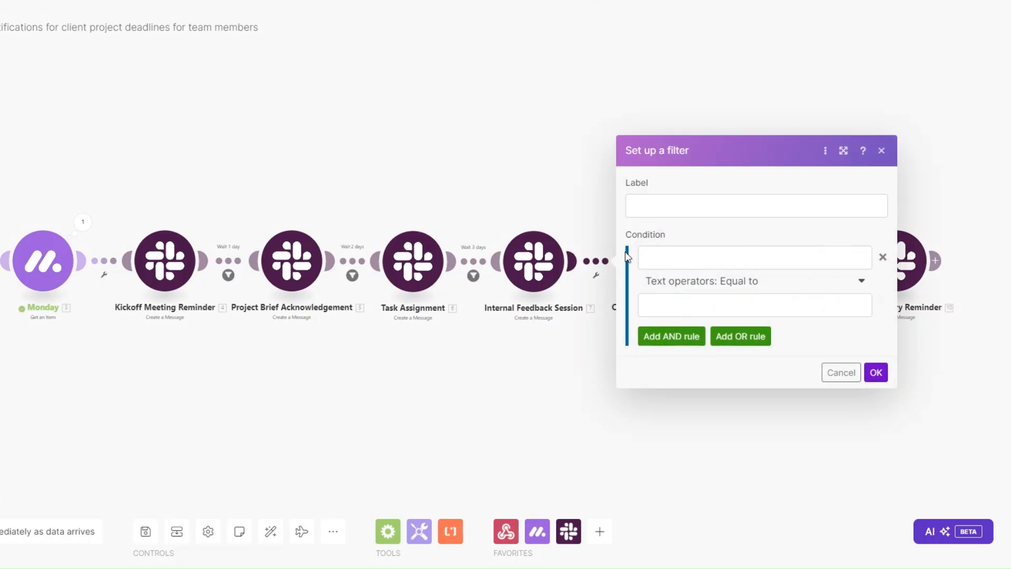
click(651, 206)
text(Wait 5 days)
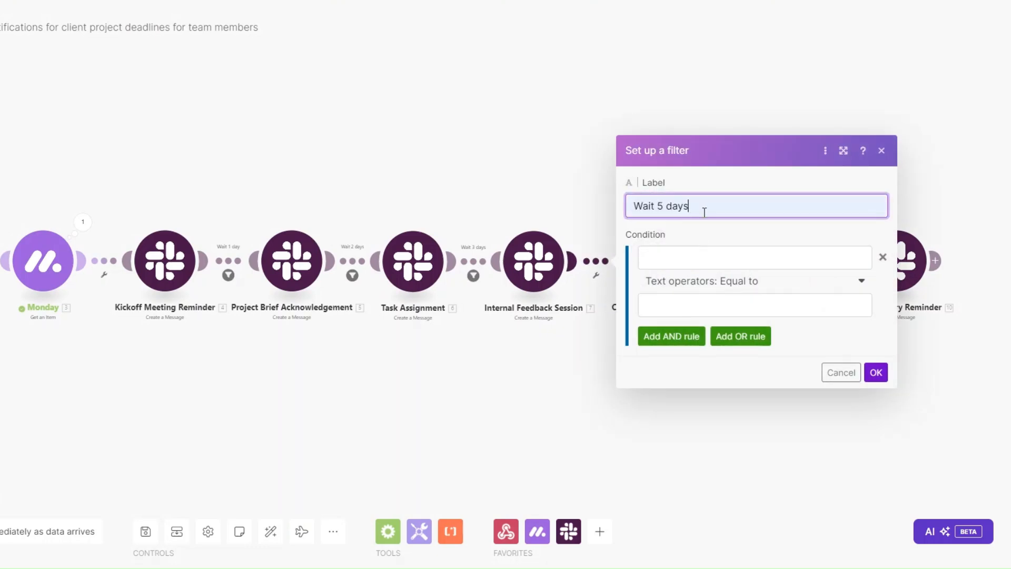
click(696, 256)
text(ata)
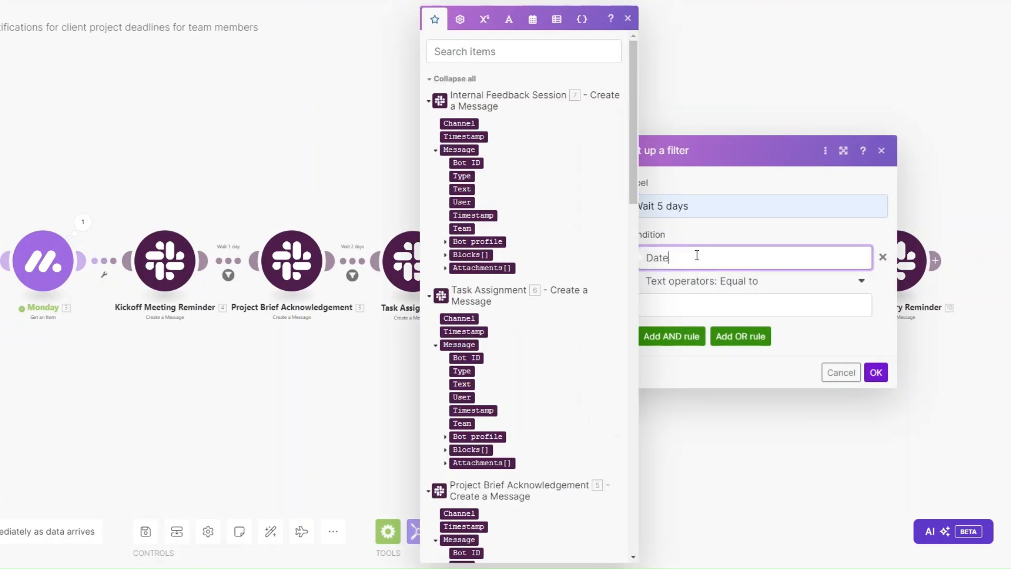
key(BackSpace)
text(e)
click(719, 307)
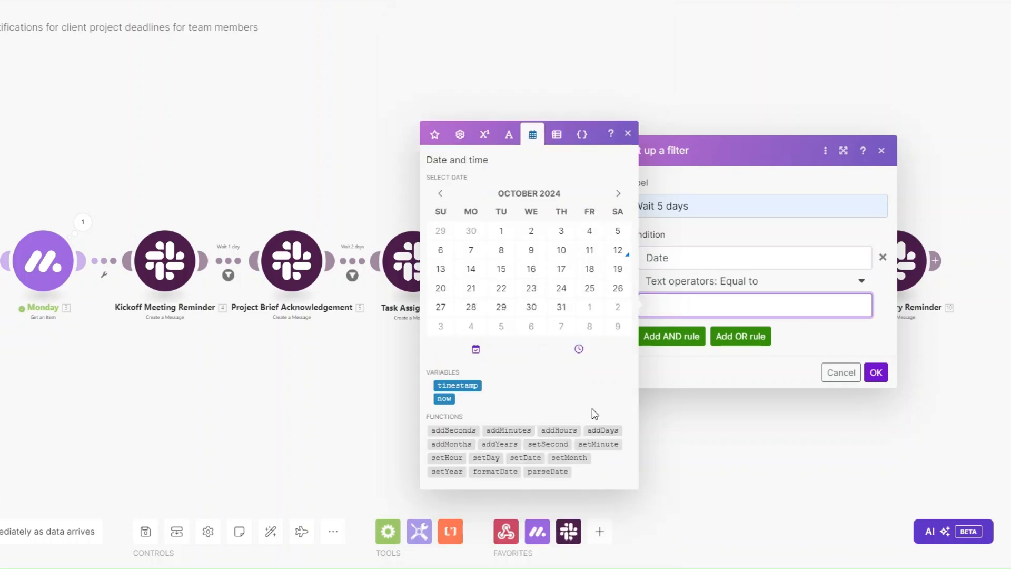
click(601, 429)
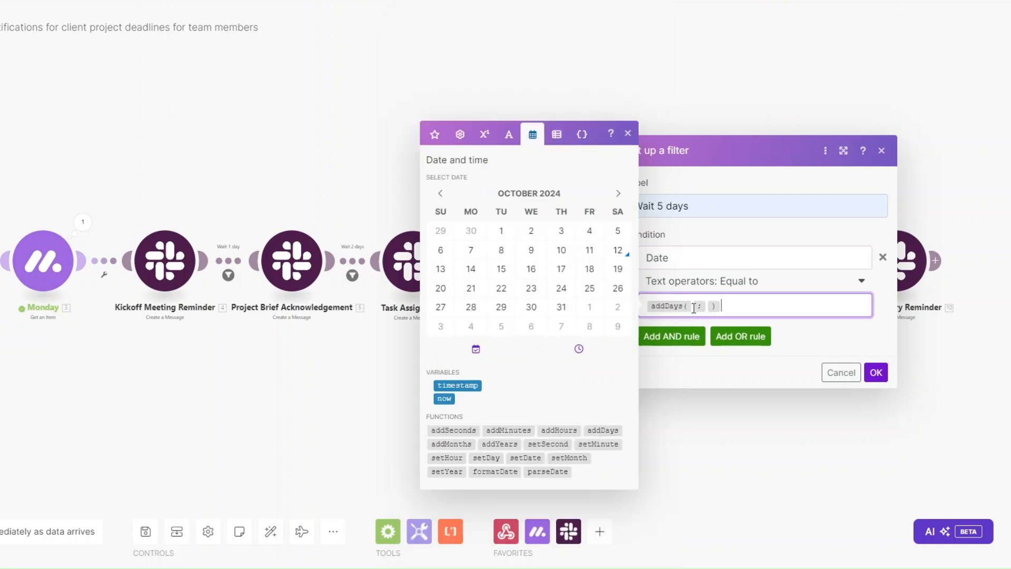
click(444, 398)
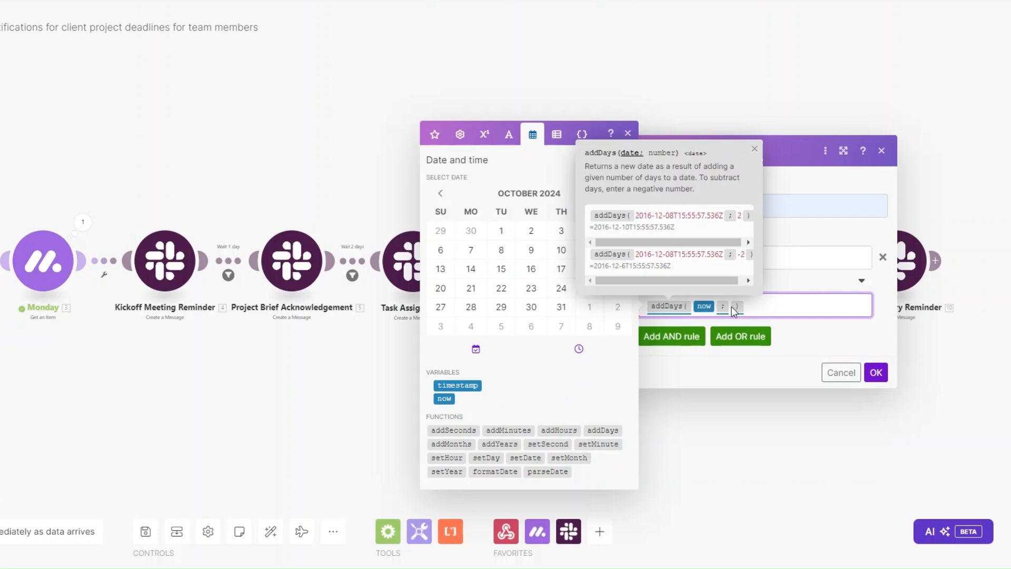
text(5)
click(876, 372)
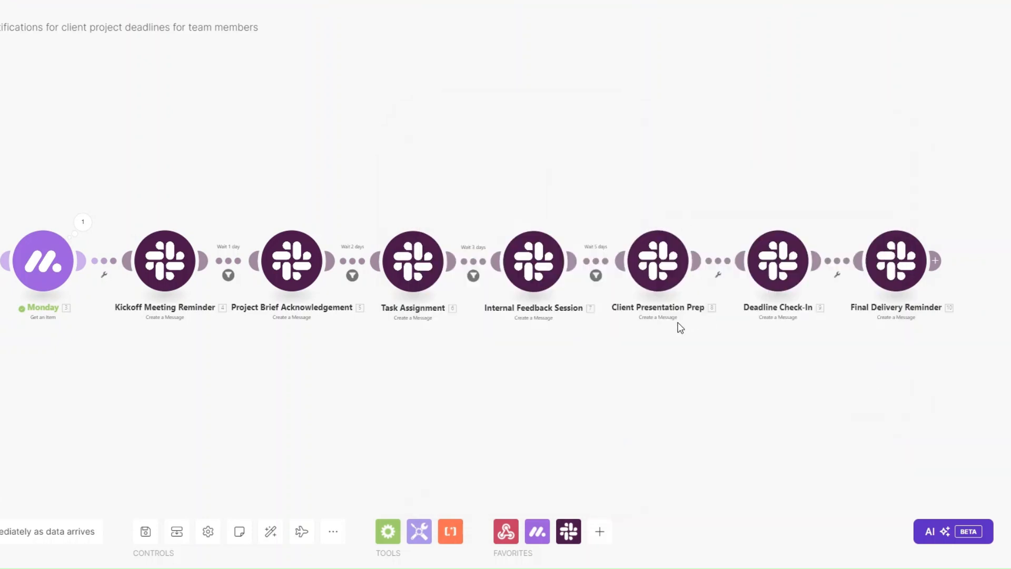
Add a 'Wait 7 days' filter before Deadline Check-In: Date equal to addDays(now; 7).
click(718, 275)
click(719, 289)
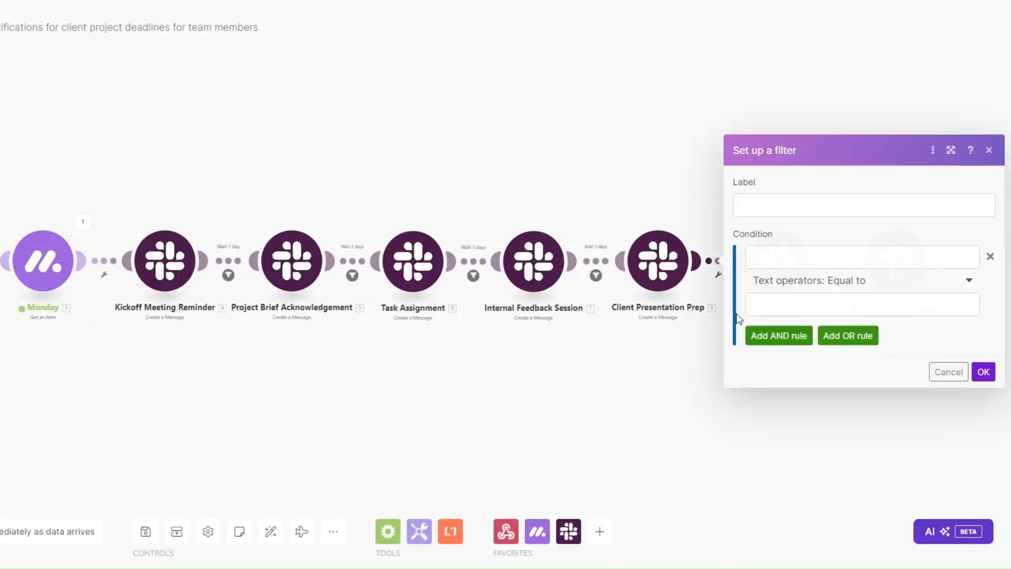
click(769, 209)
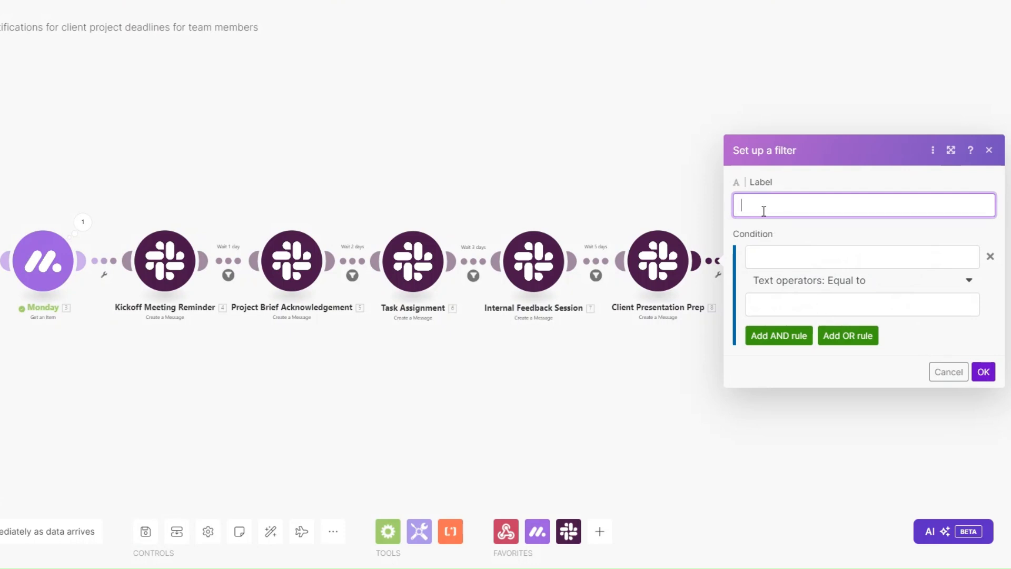
text(Wait 7 days)
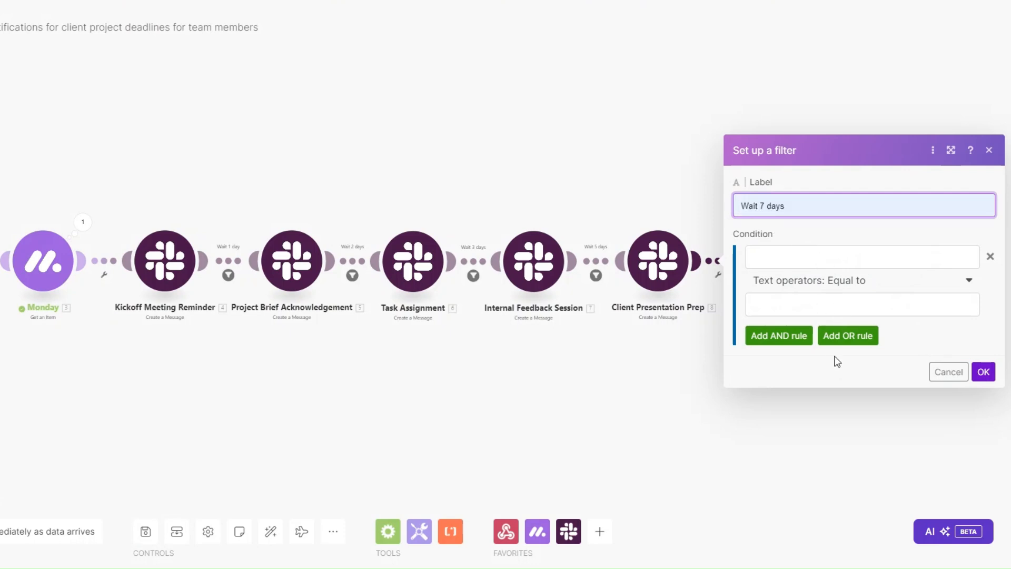
click(796, 258)
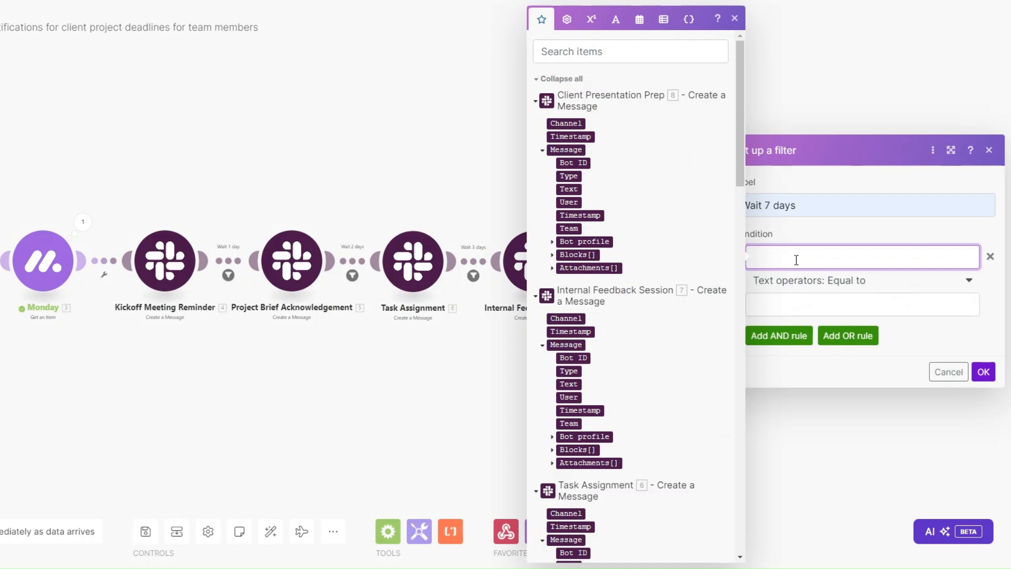
text(Date)
click(796, 311)
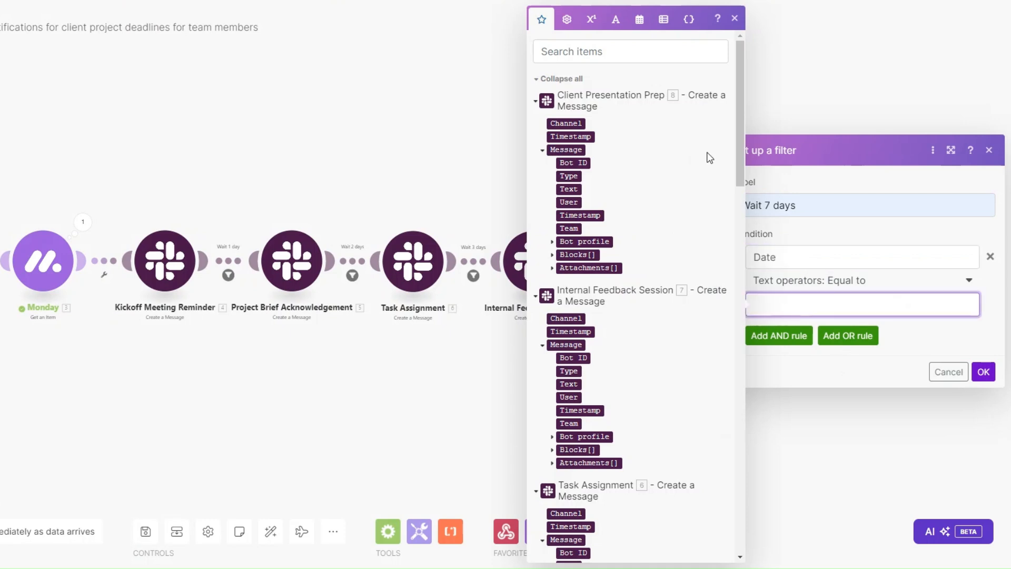
click(639, 19)
click(707, 430)
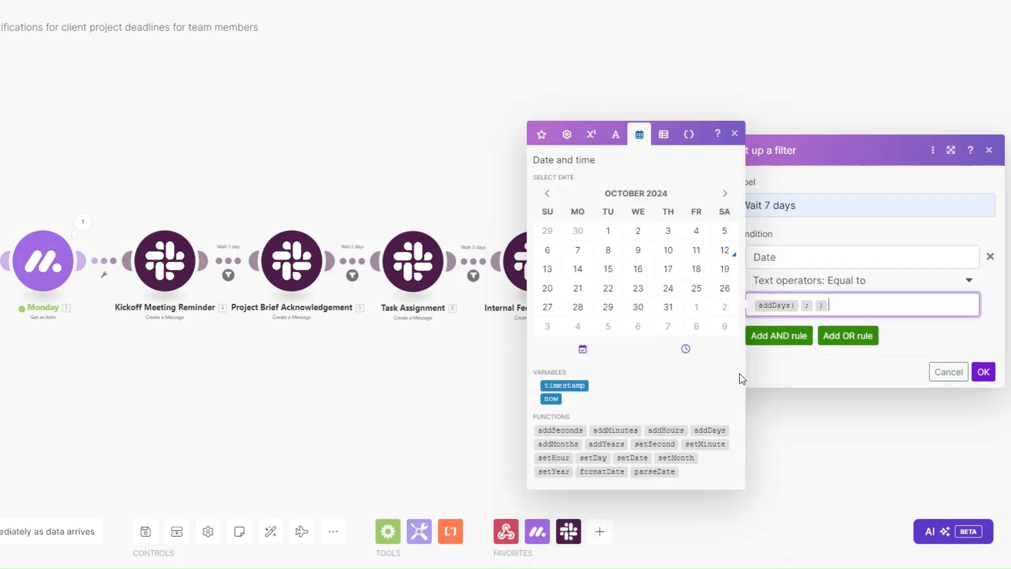
click(799, 305)
click(551, 399)
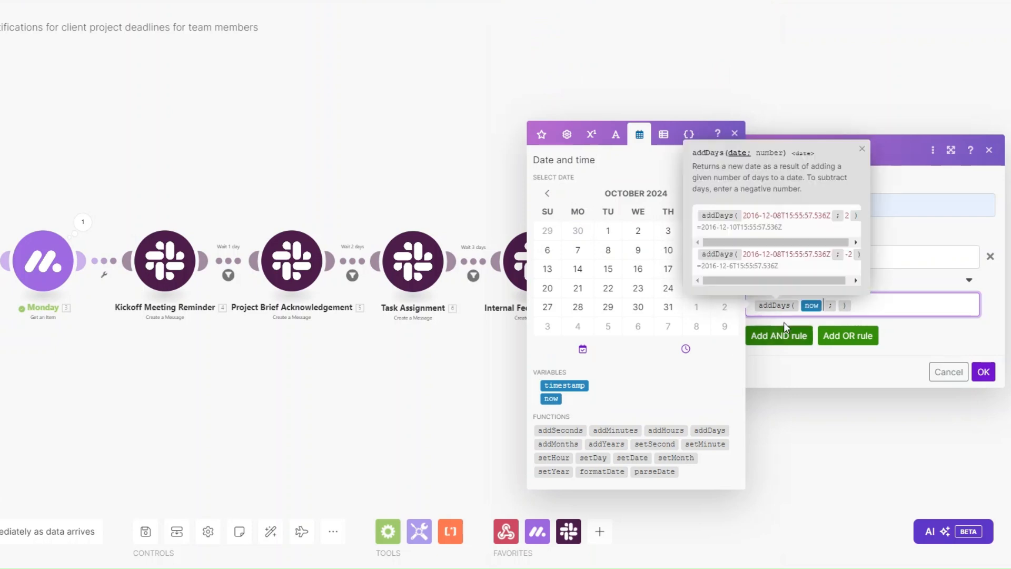
click(839, 307)
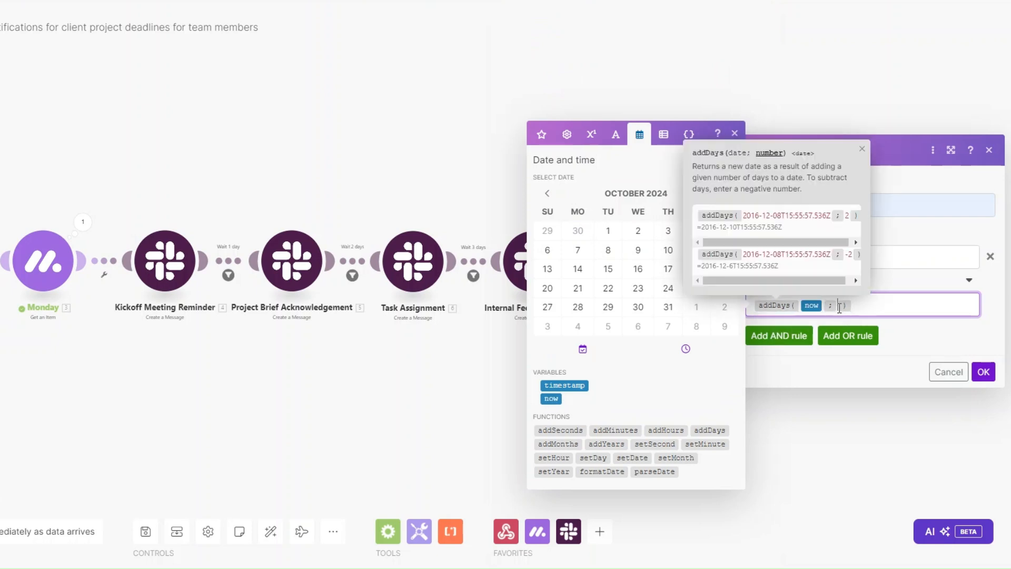
click(983, 371)
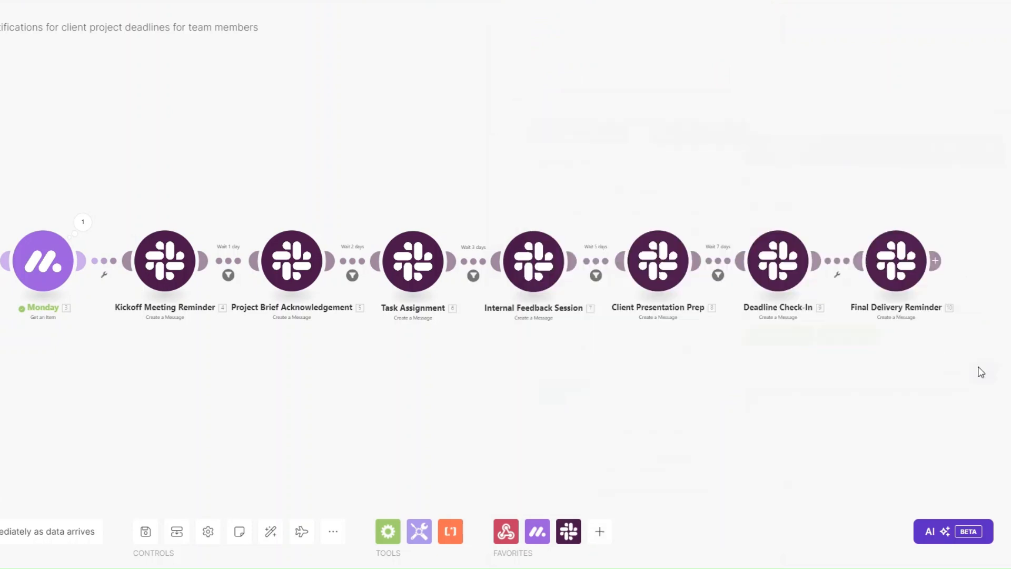
Add a 'Wait 8 days' filter before Final Delivery Reminder: Date equal to addDays(now; 8).
click(842, 274)
click(846, 288)
click(654, 205)
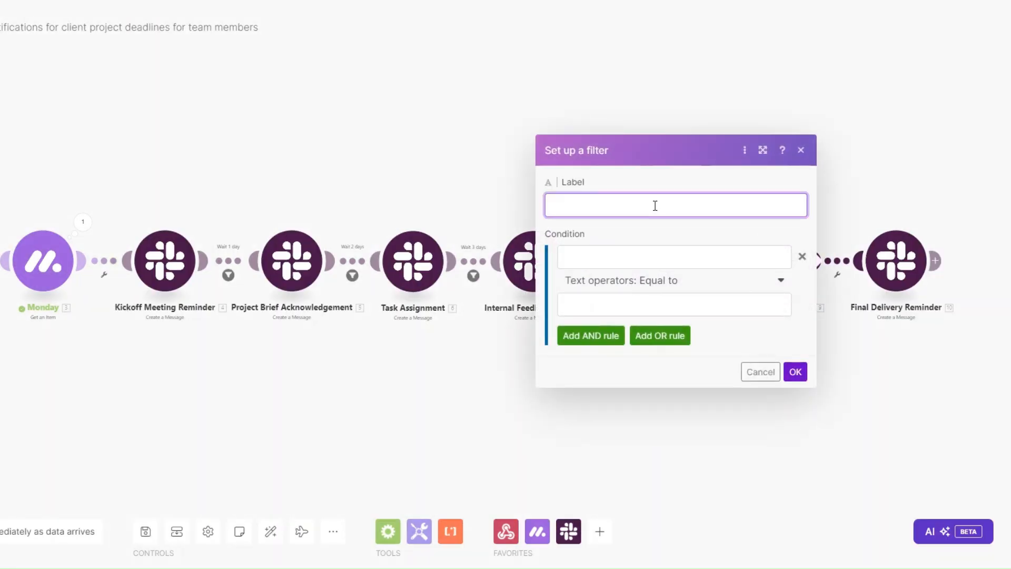
text(Wait 8 days)
click(646, 262)
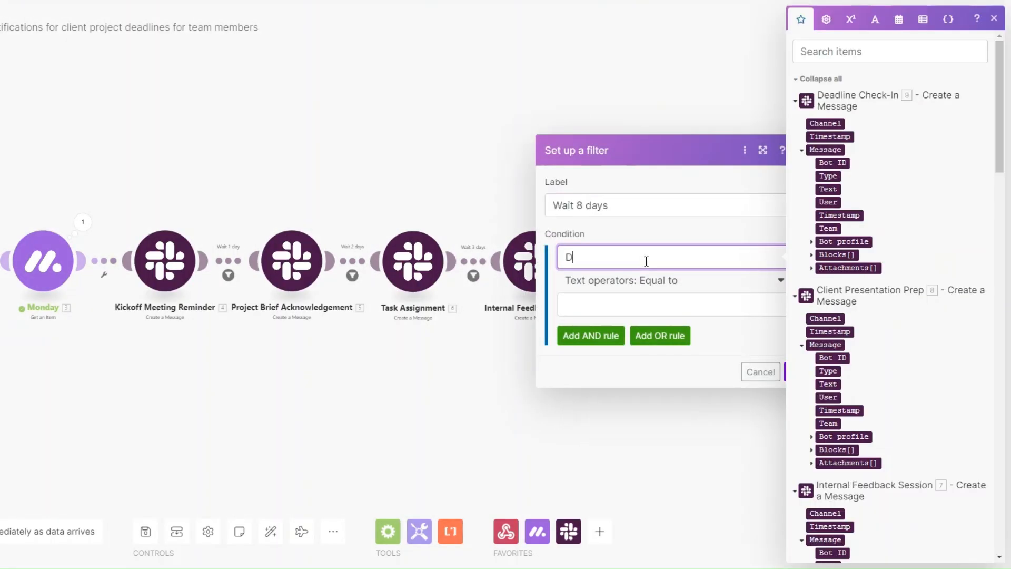
text(Date)
click(632, 299)
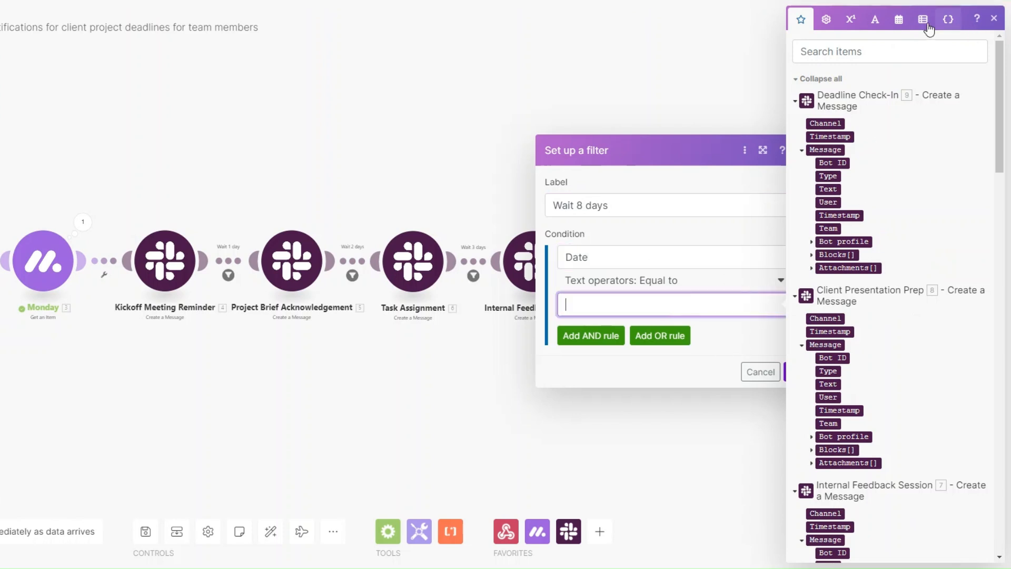
click(899, 19)
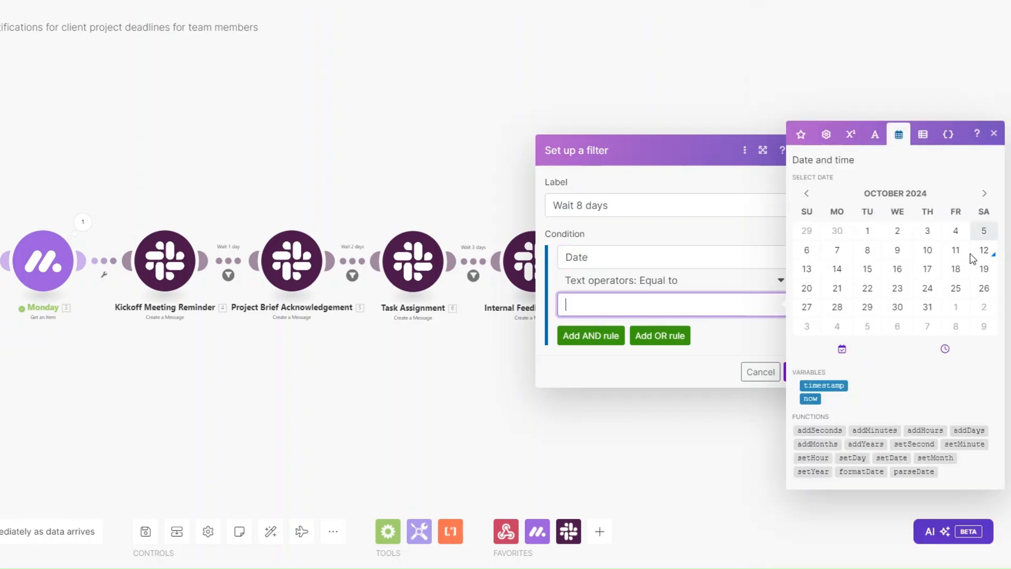
click(969, 431)
click(625, 299)
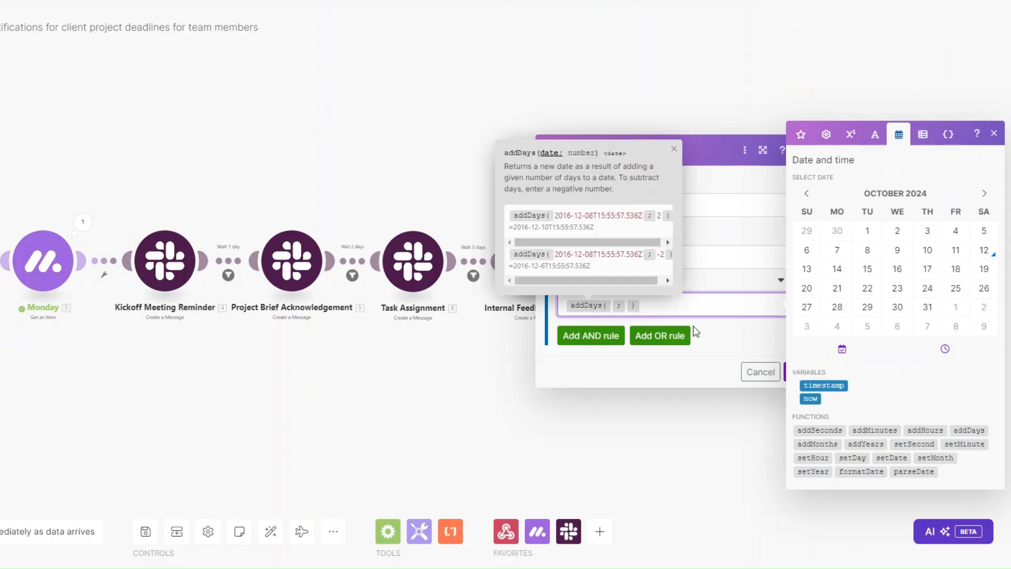
click(802, 398)
click(653, 305)
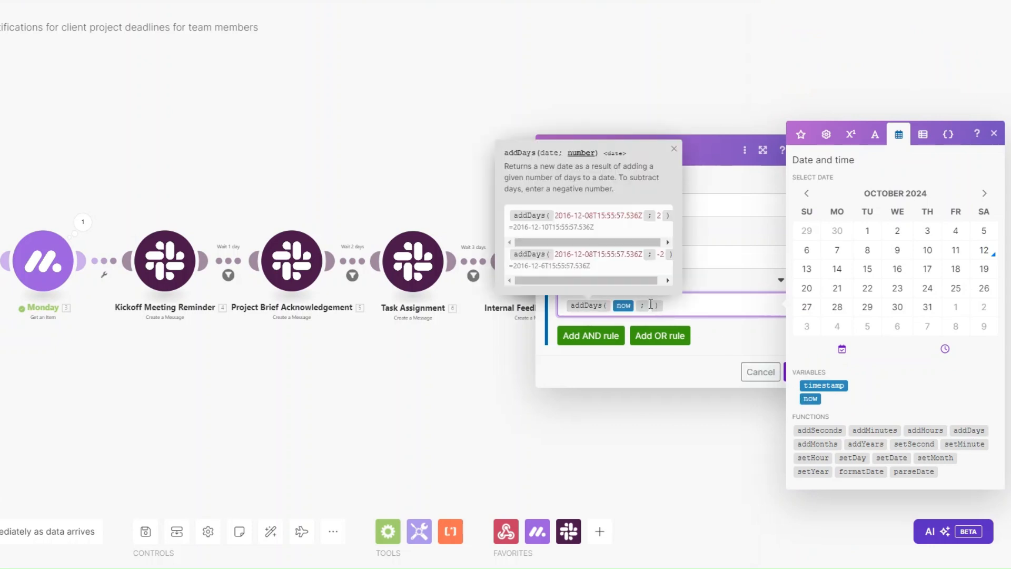
text(8)
click(774, 364)
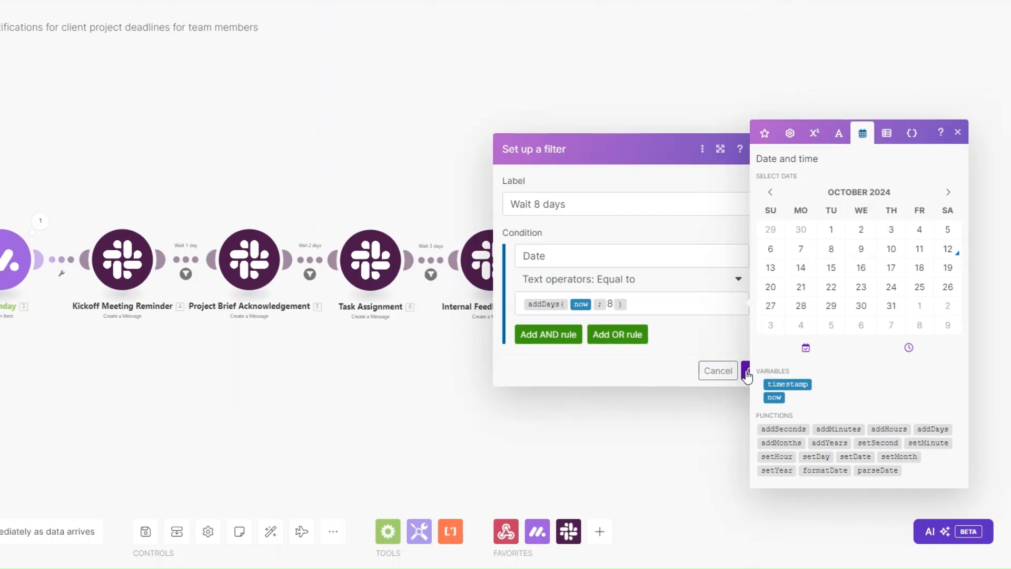
click(744, 368)
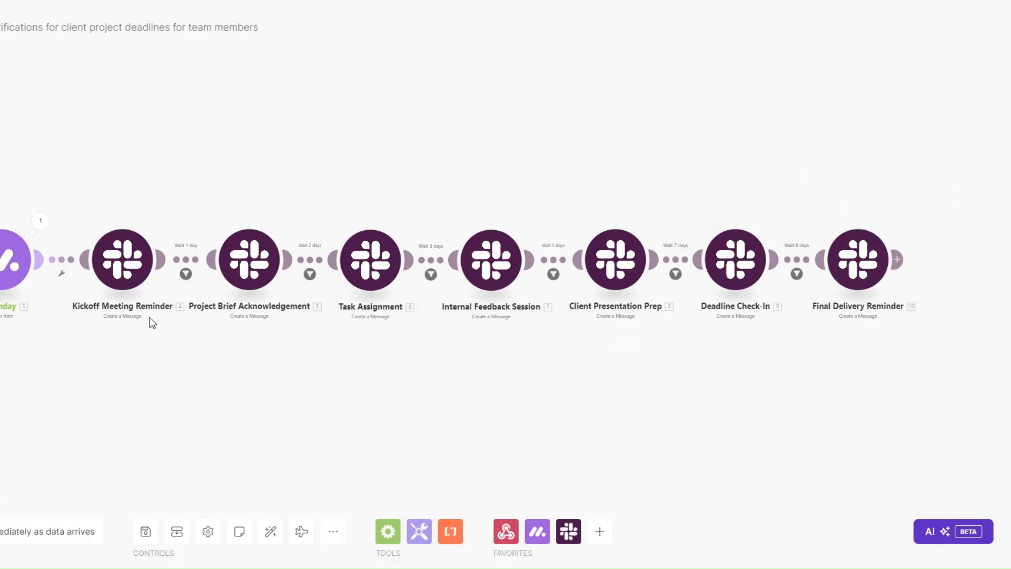
Tidy the scenario layout, then set the third client's monday.com status to TEAM REMINDERS.
click(177, 530)
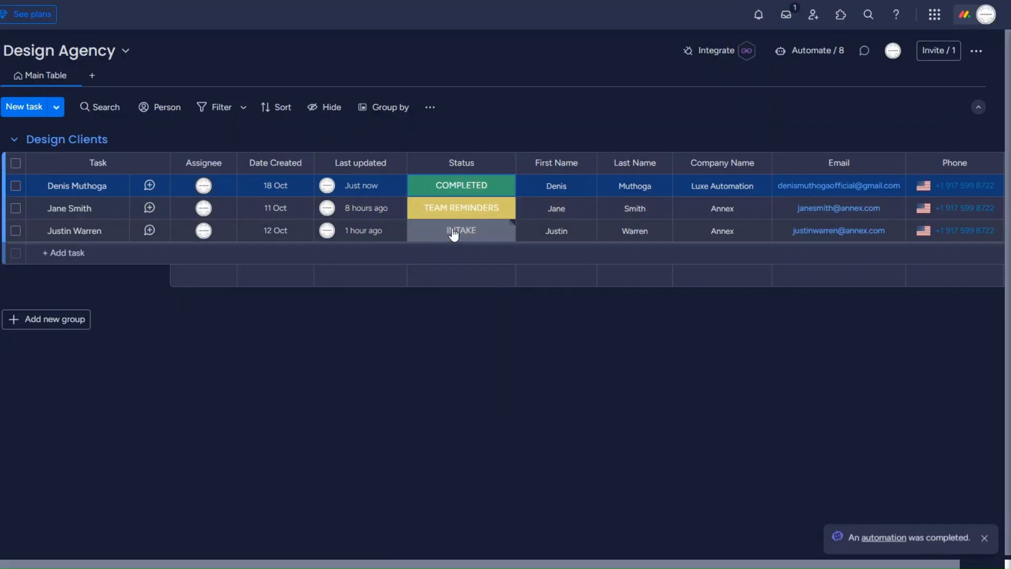
click(454, 233)
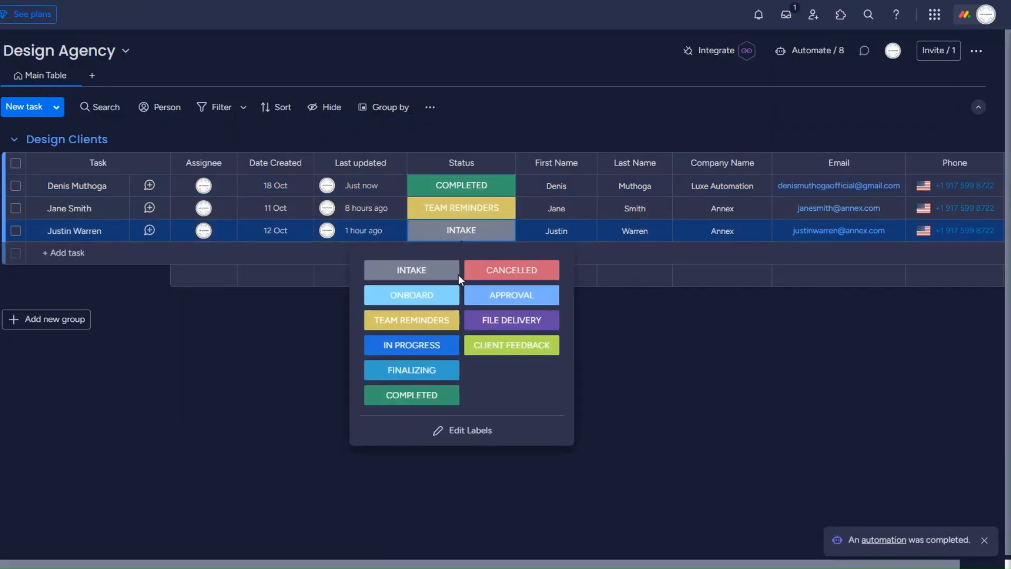
click(411, 319)
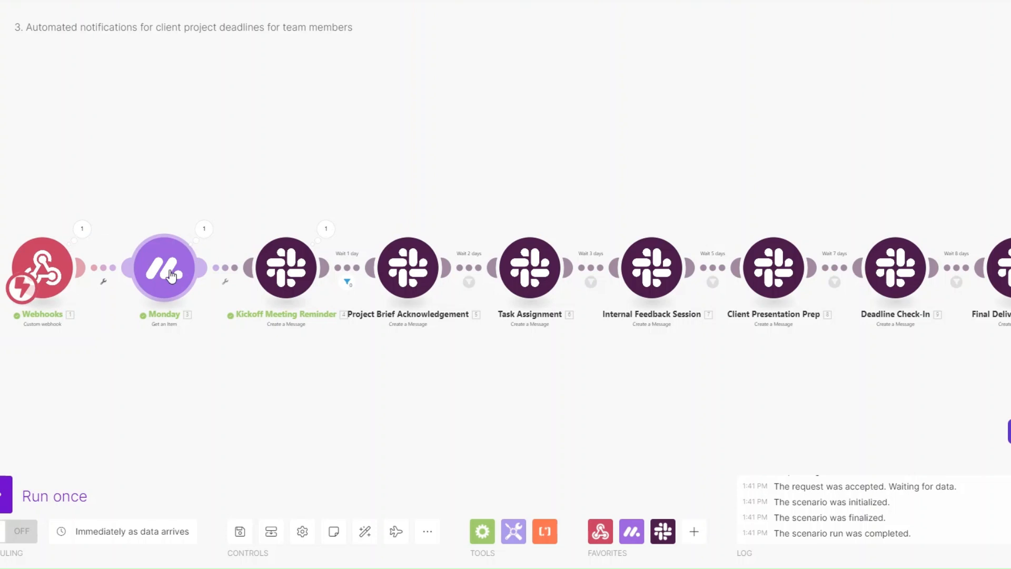
Confirm the run reached Kickoff Meeting Reminder, then open the first client's status options on the board.
drag(403, 362, 379, 357)
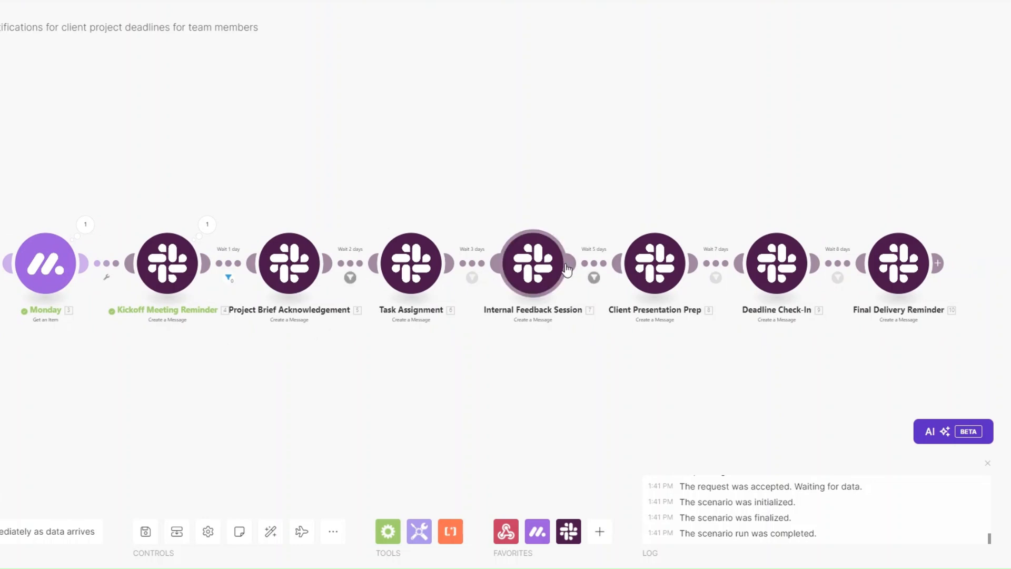
drag(384, 382, 387, 387)
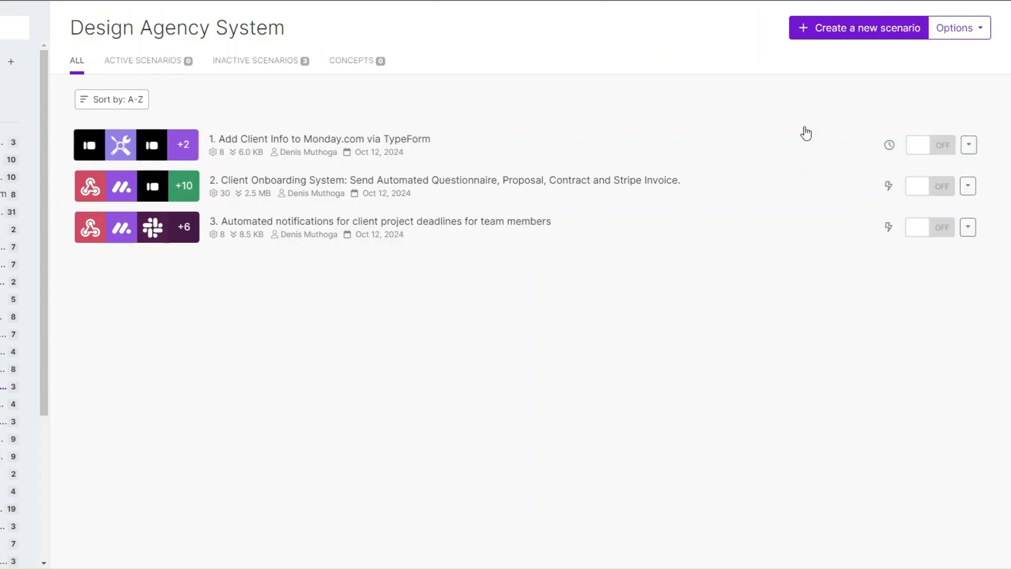
click(846, 31)
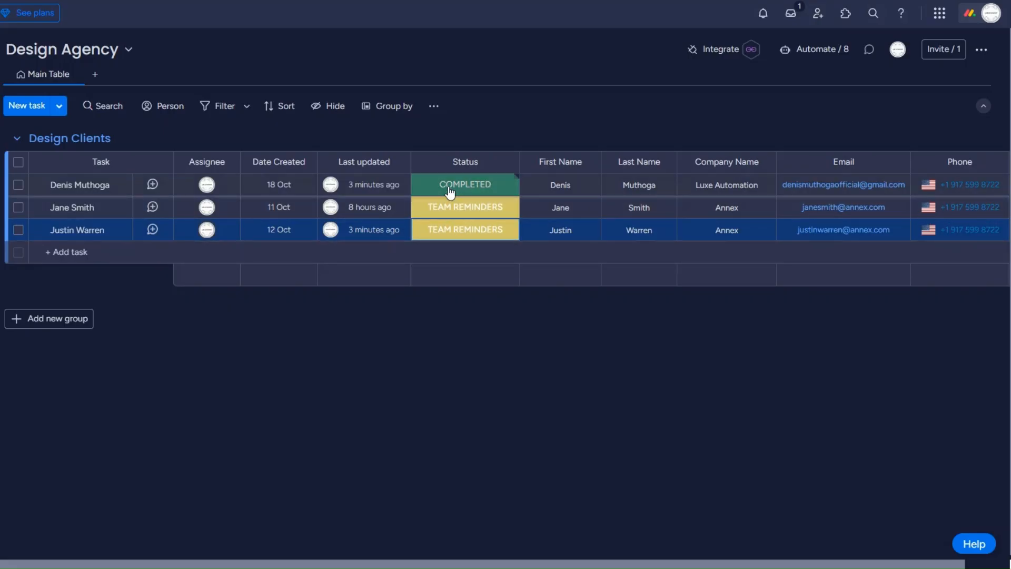
click(450, 191)
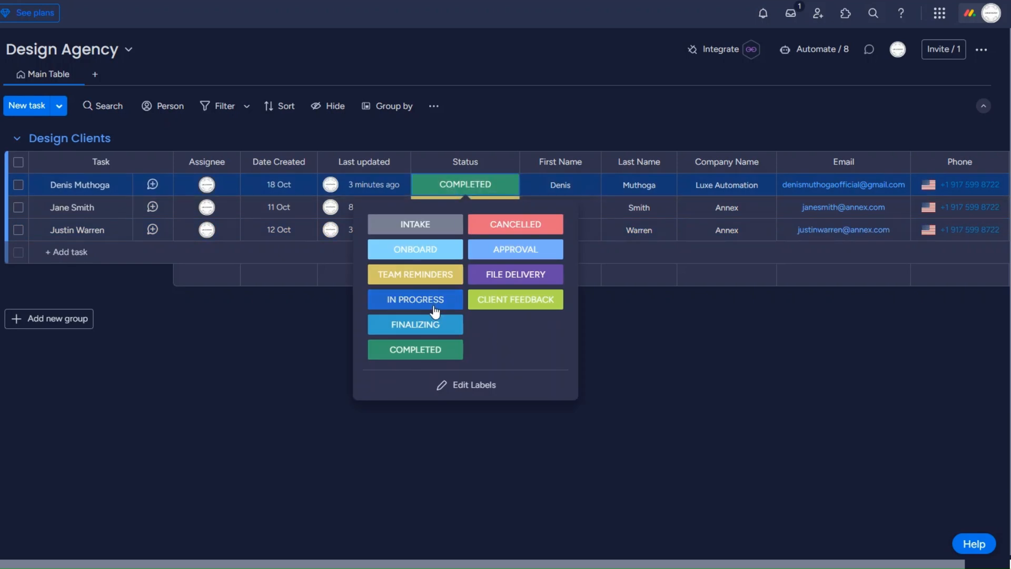
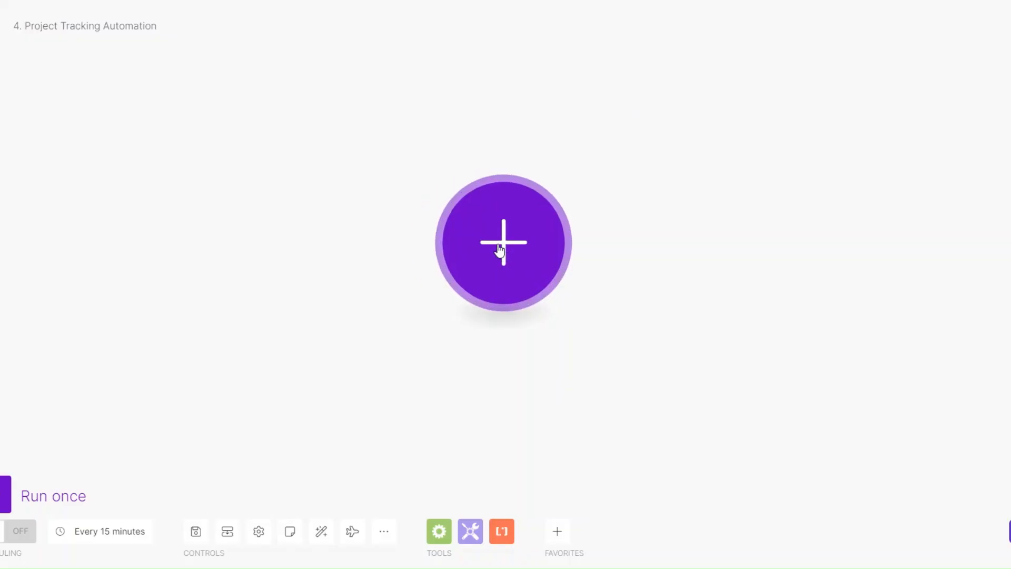
Add a Monday Watch Board's Column Values trigger with a new webhook named 'Project Tracking'.
click(501, 253)
click(662, 174)
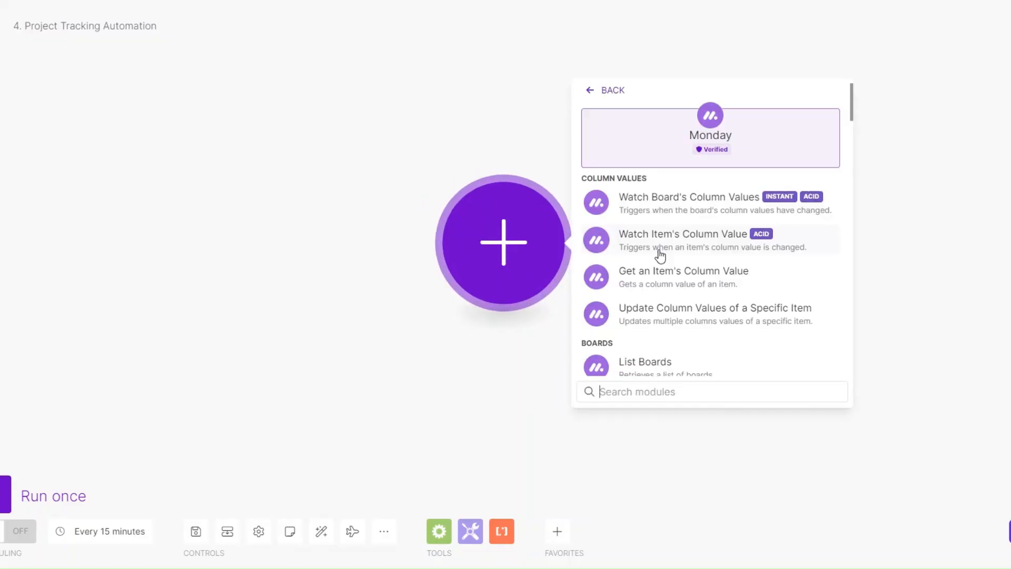
click(668, 203)
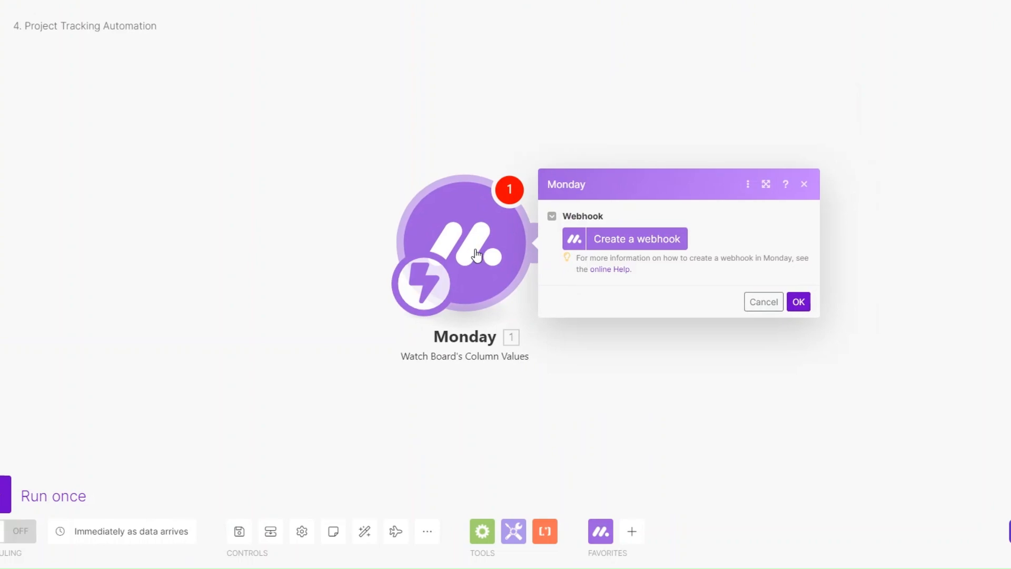
click(402, 232)
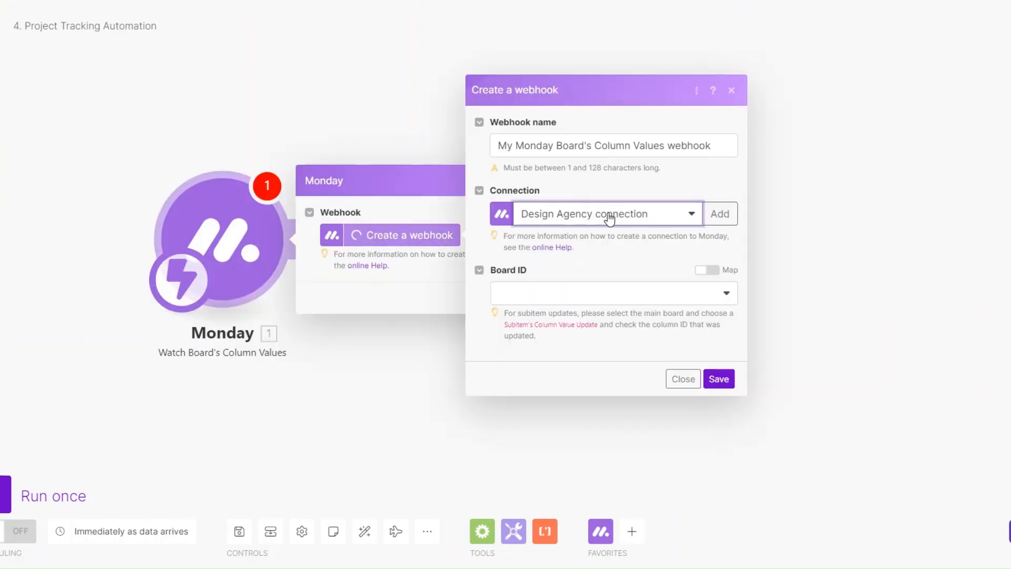
click(568, 146)
drag(665, 146, 490, 148)
text(Project Tracking)
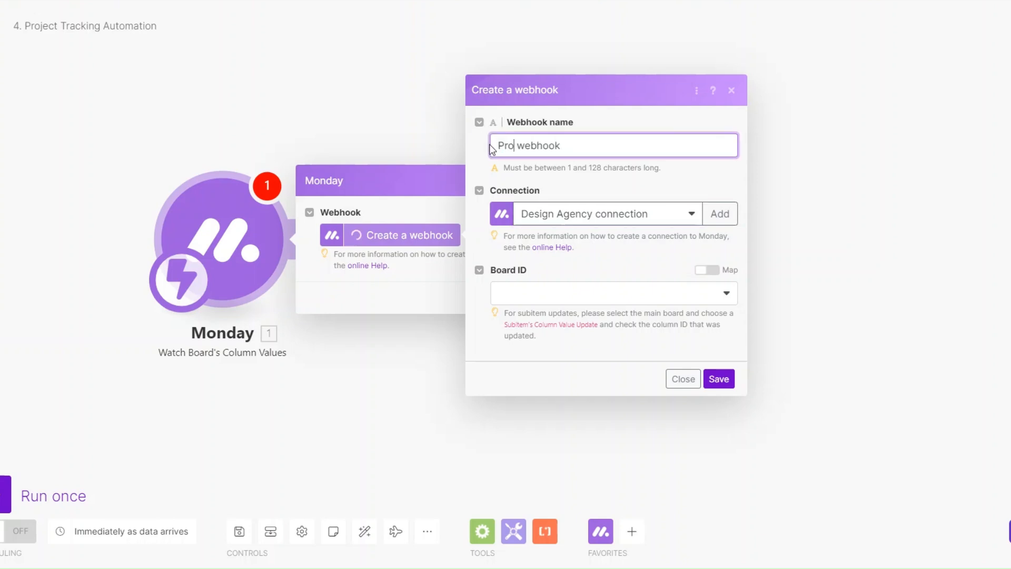
Set the webhook to watch Status column updates on the Design Agency :: public board, and save it.
click(611, 296)
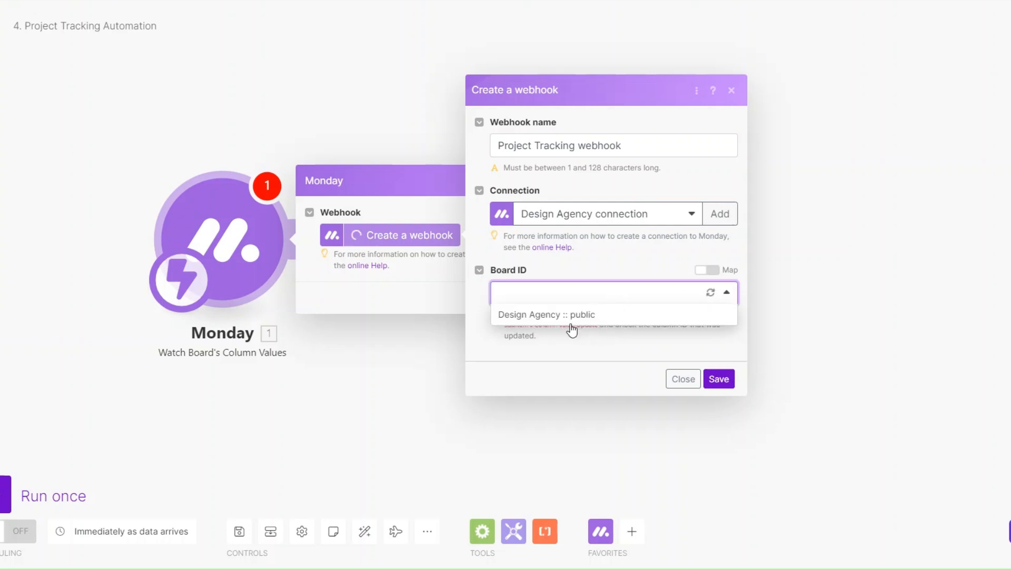
click(574, 315)
click(508, 340)
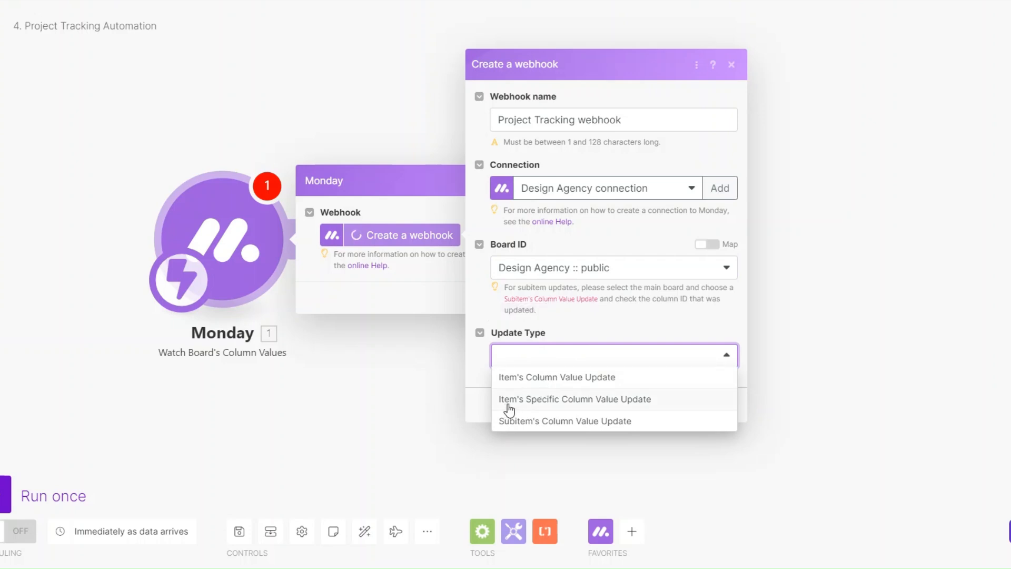
click(635, 409)
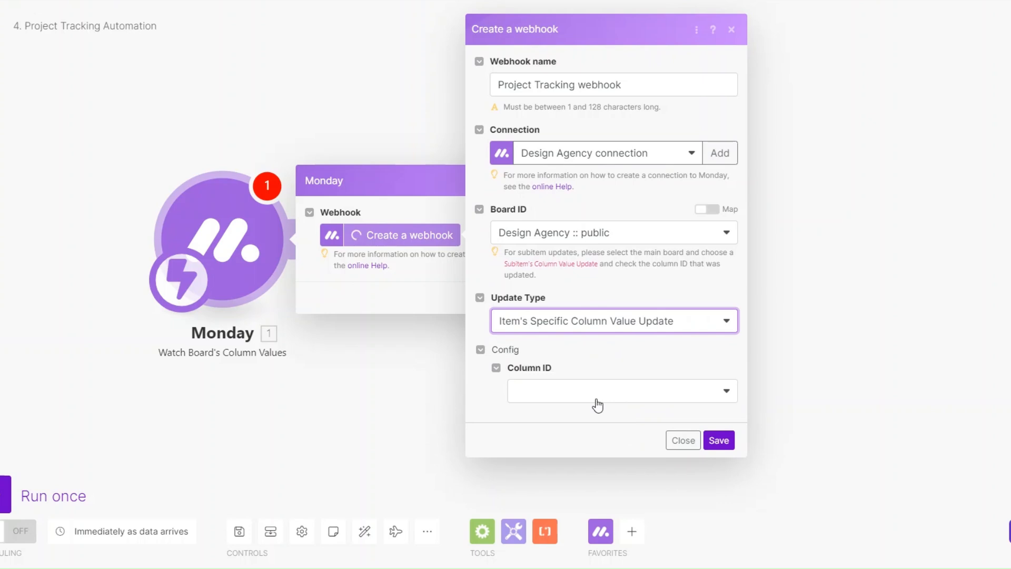
click(560, 388)
scroll(582, 428, down, 2)
click(511, 555)
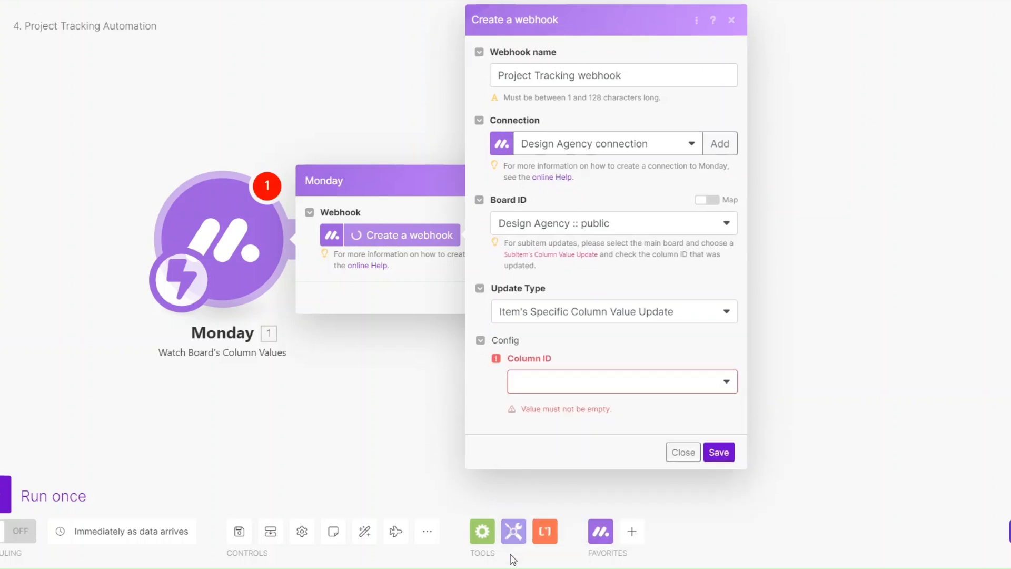
click(563, 387)
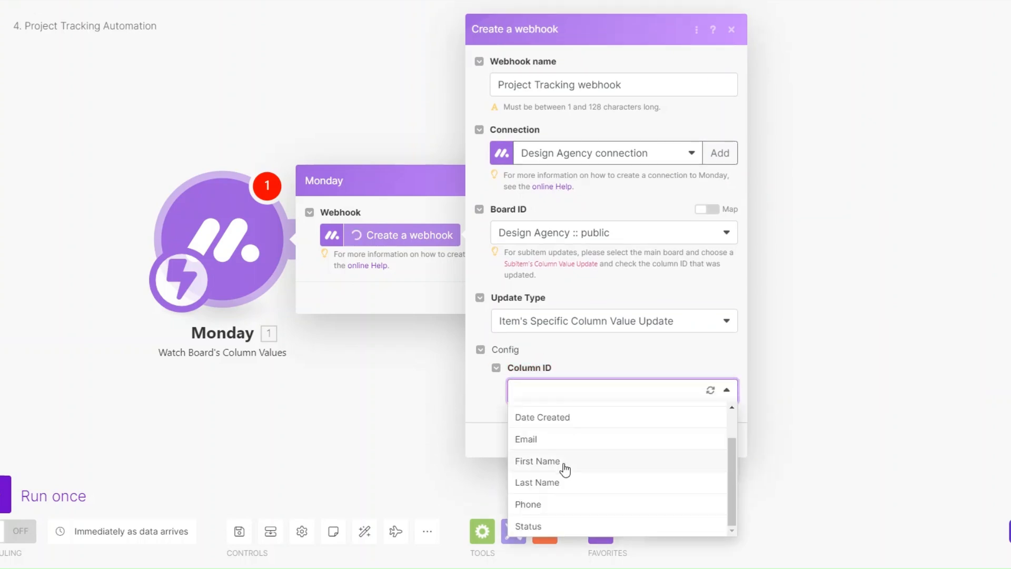
click(551, 526)
click(718, 441)
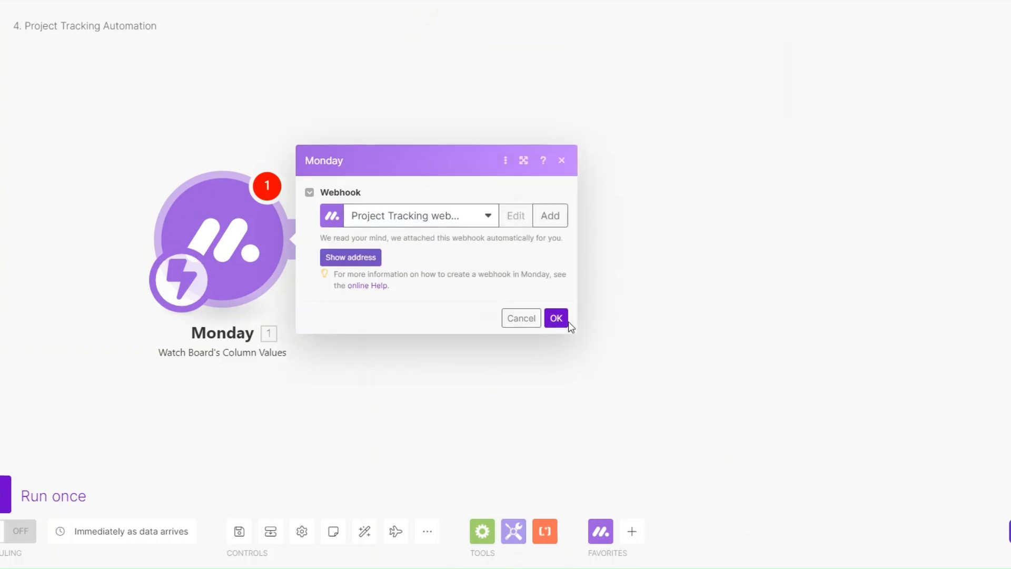
click(563, 318)
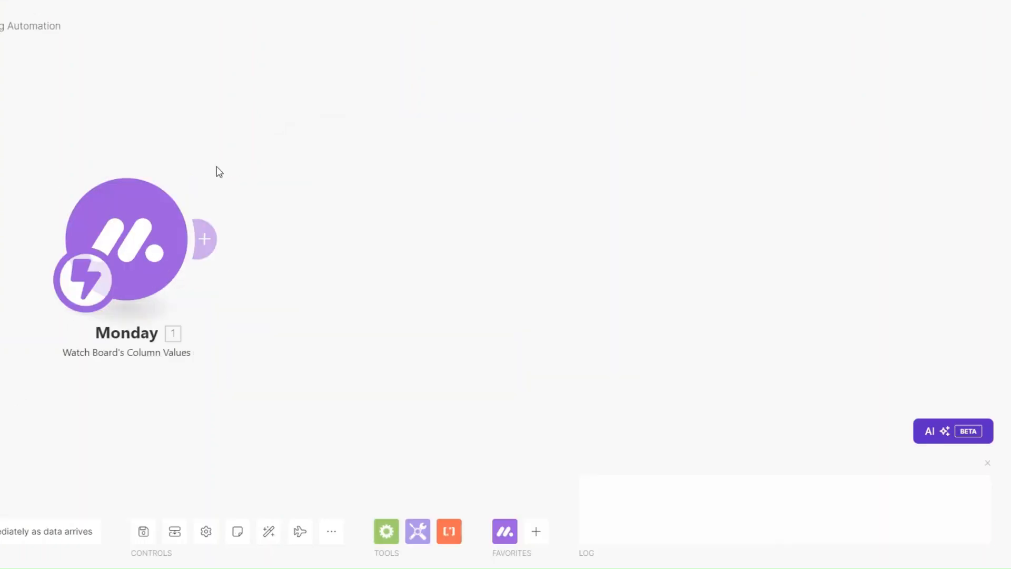
drag(131, 371, 315, 382)
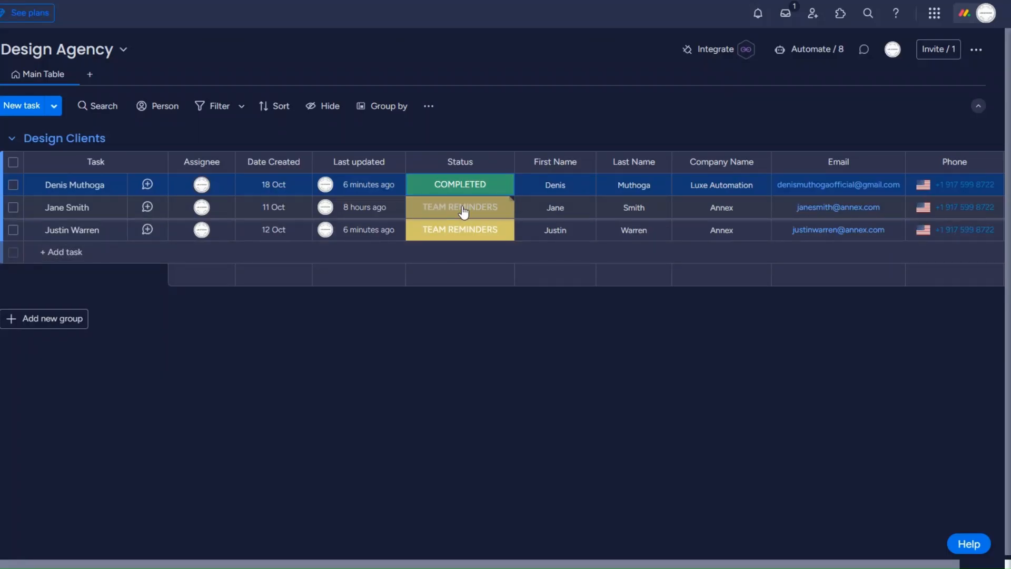
Change the second client's status to INTAKE on the monday.com Design Agency board.
click(462, 210)
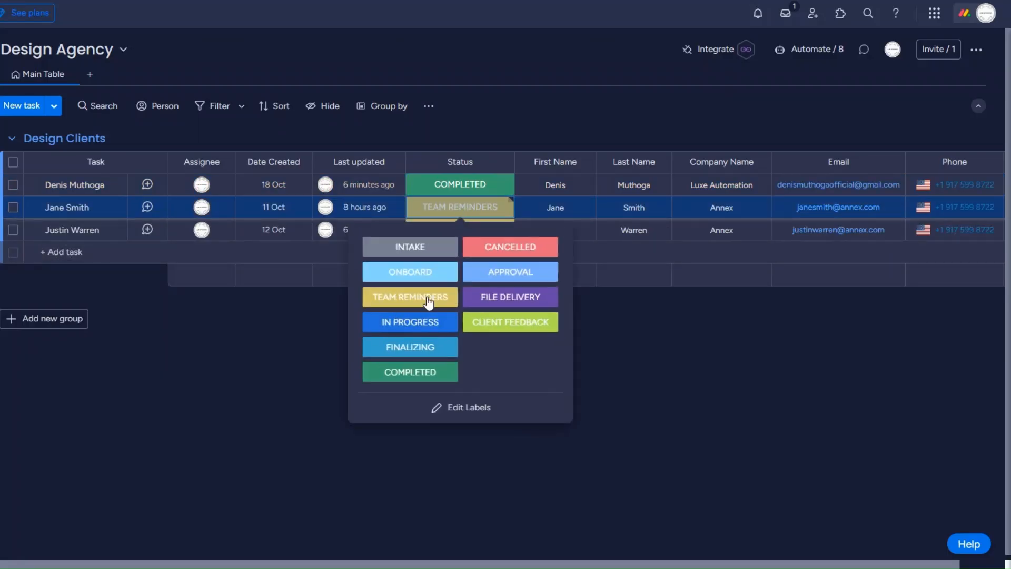
click(407, 250)
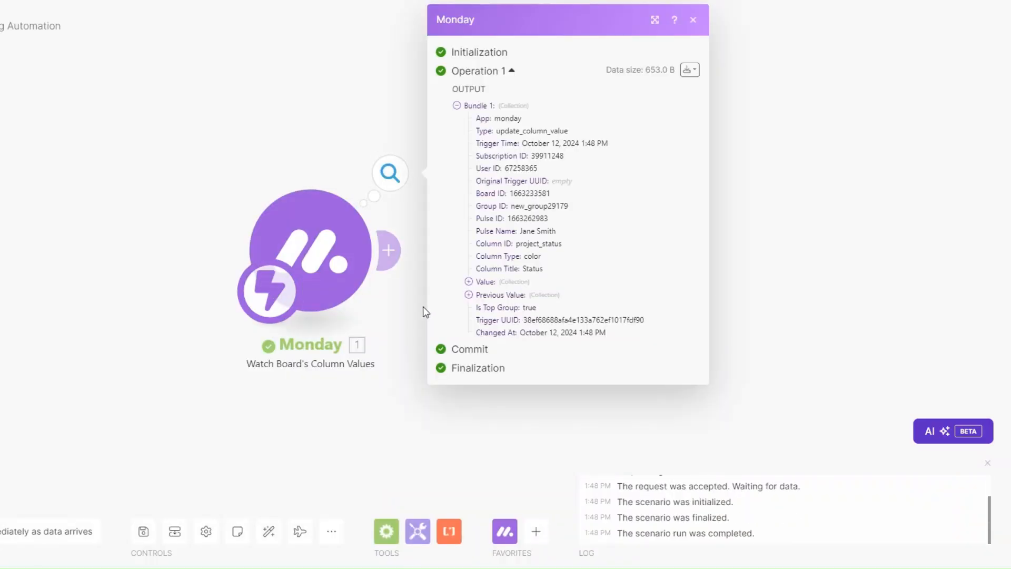
drag(423, 307, 219, 311)
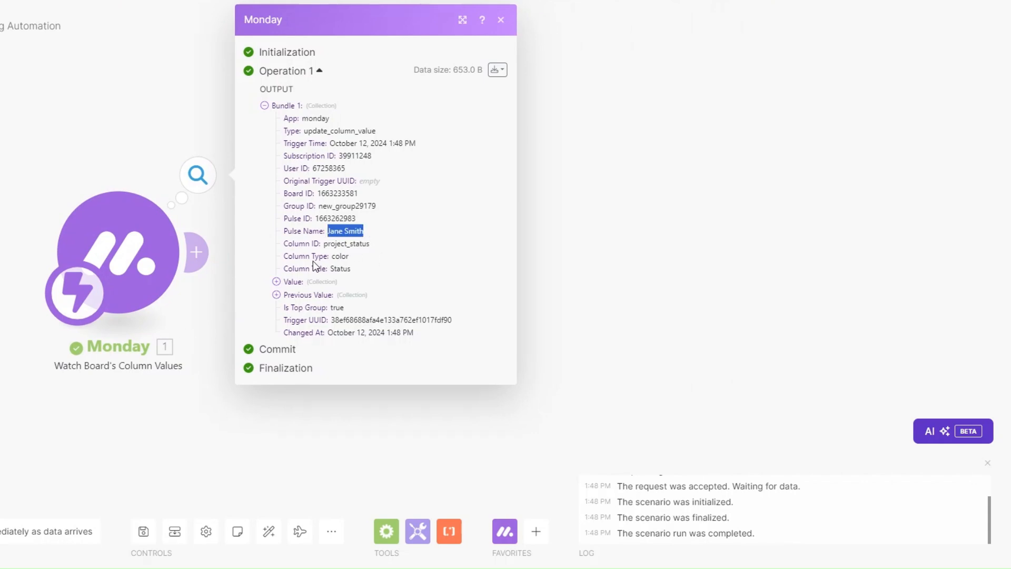
Add a Monday Get an Item module after the trigger.
click(229, 298)
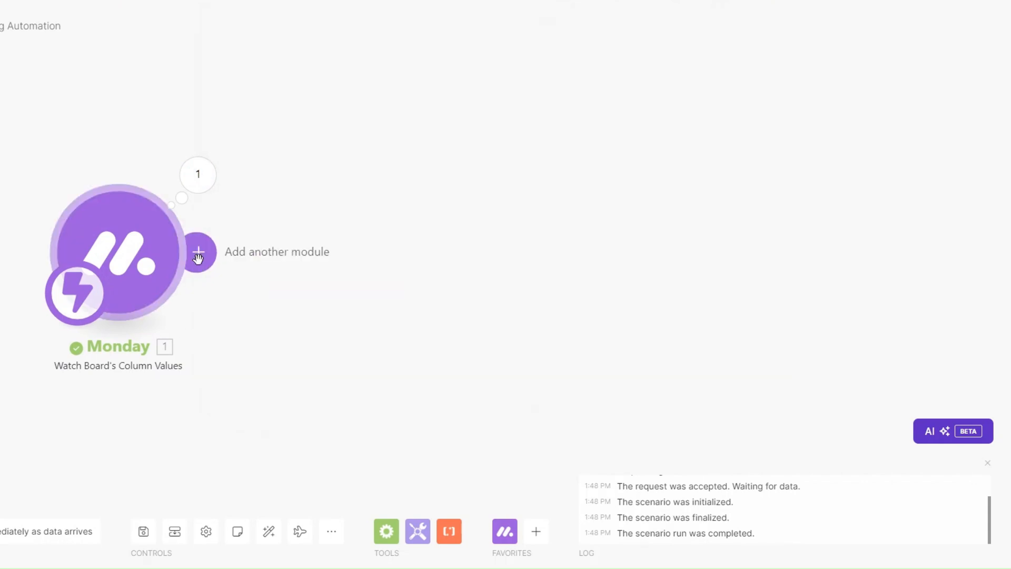
click(196, 252)
click(469, 250)
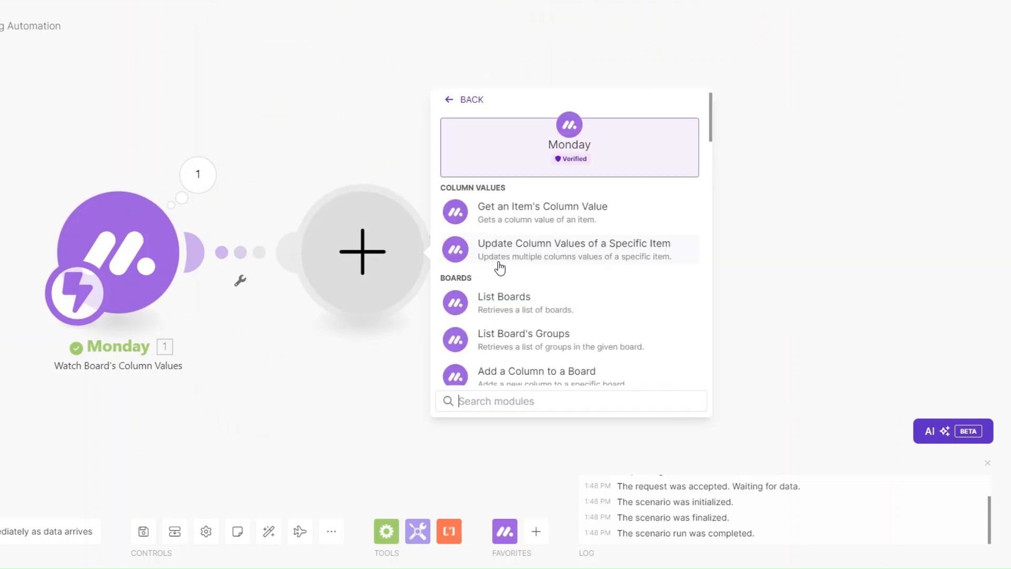
click(510, 402)
text(get an)
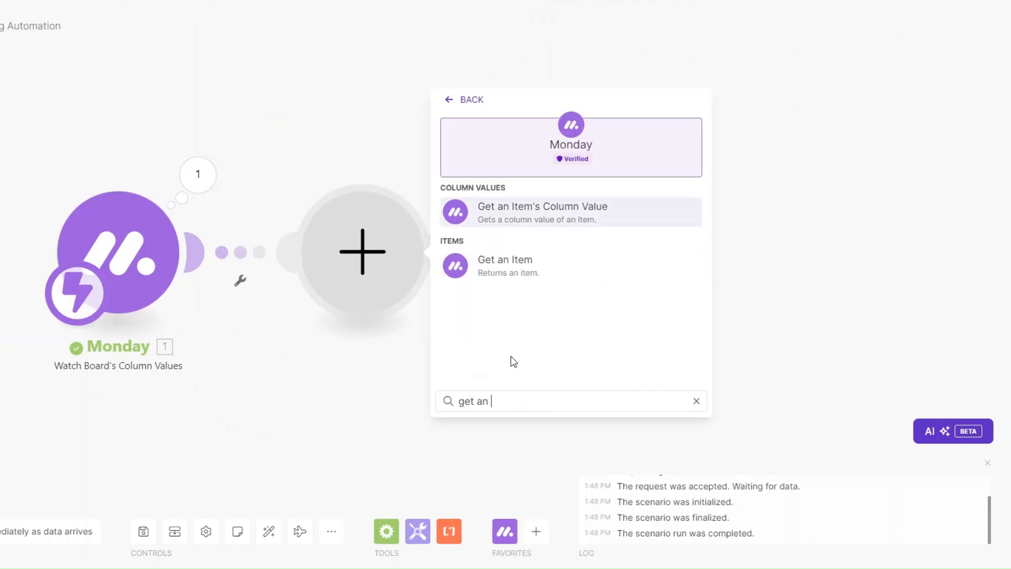
click(514, 266)
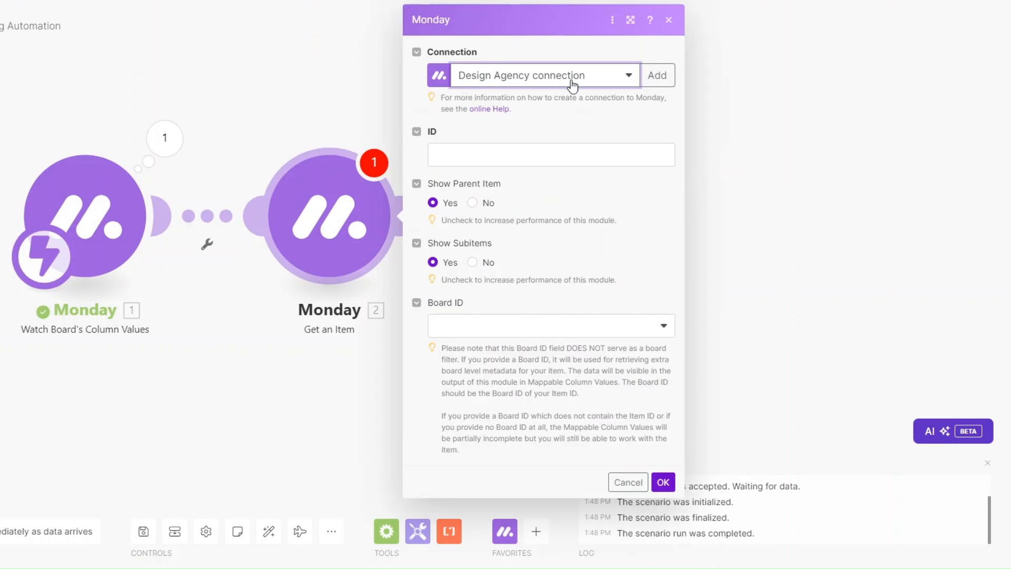
Map the trigger's Pulse ID as the item ID and pick the Design Agency :: public board.
click(519, 157)
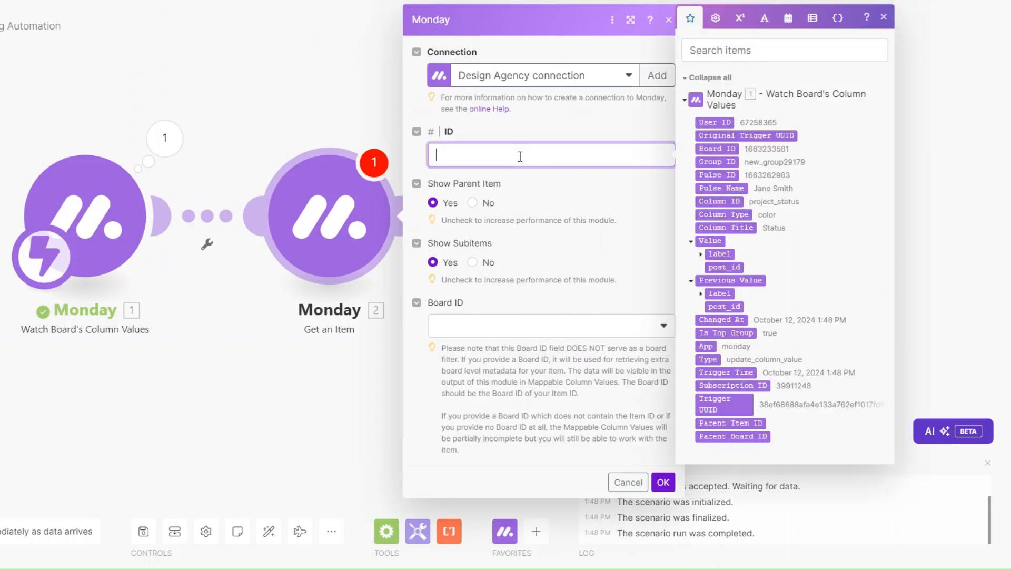
click(719, 174)
click(521, 328)
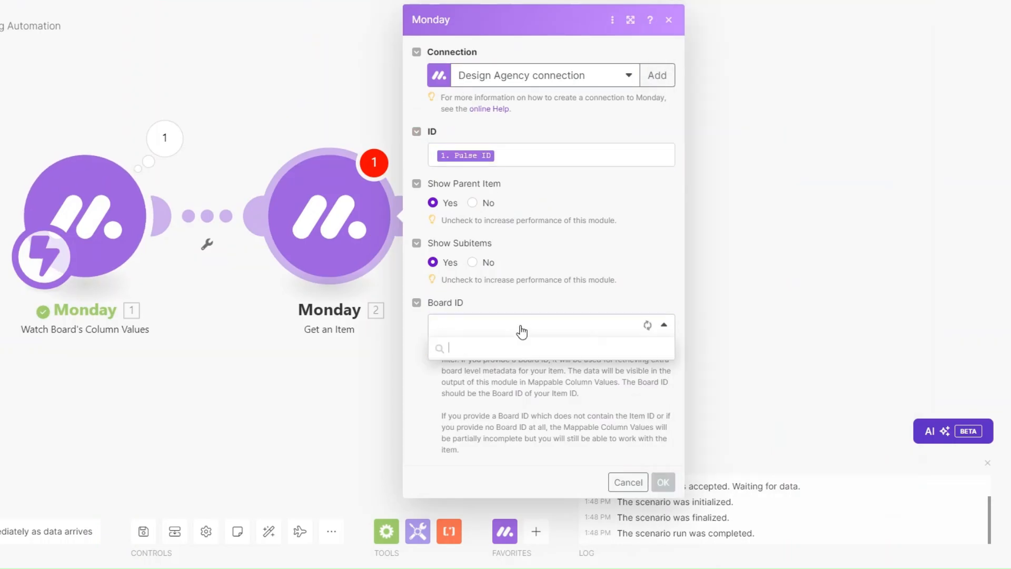
click(500, 368)
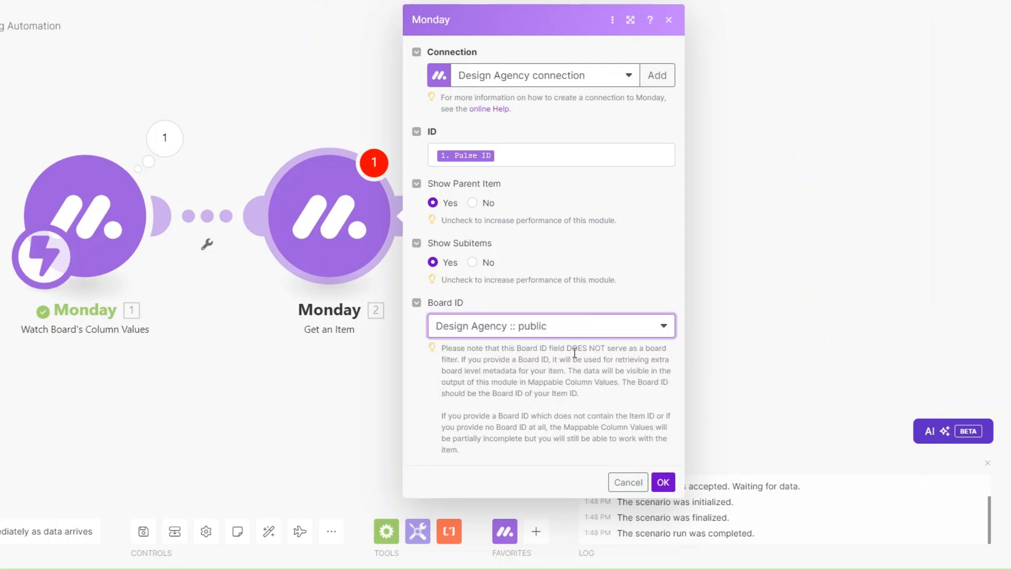
click(663, 481)
Copy the Pulse ID value from the trigger's output bundle.
click(165, 138)
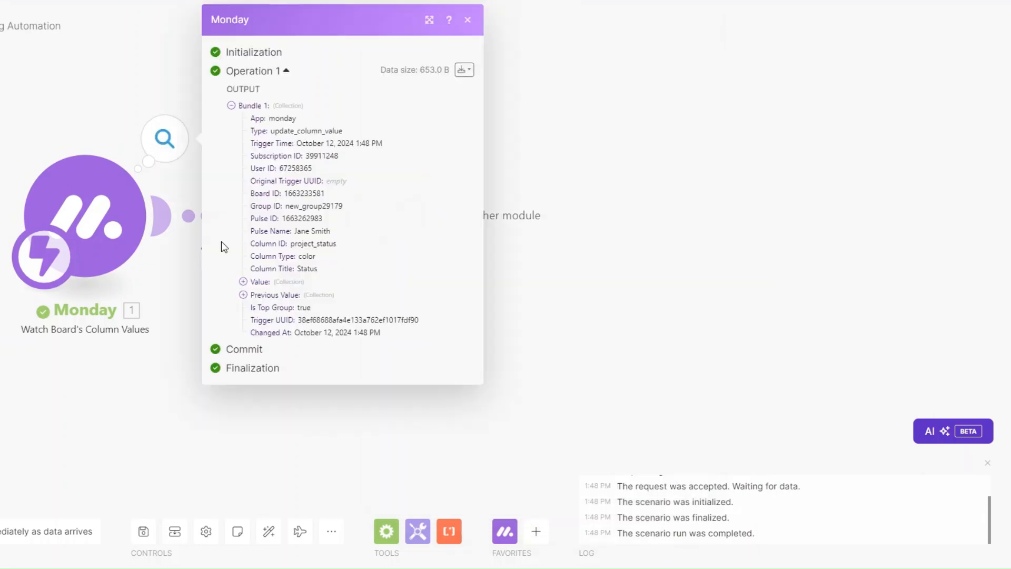
drag(283, 218, 333, 223)
key(ctrl+c)
click(494, 278)
right_click(352, 220)
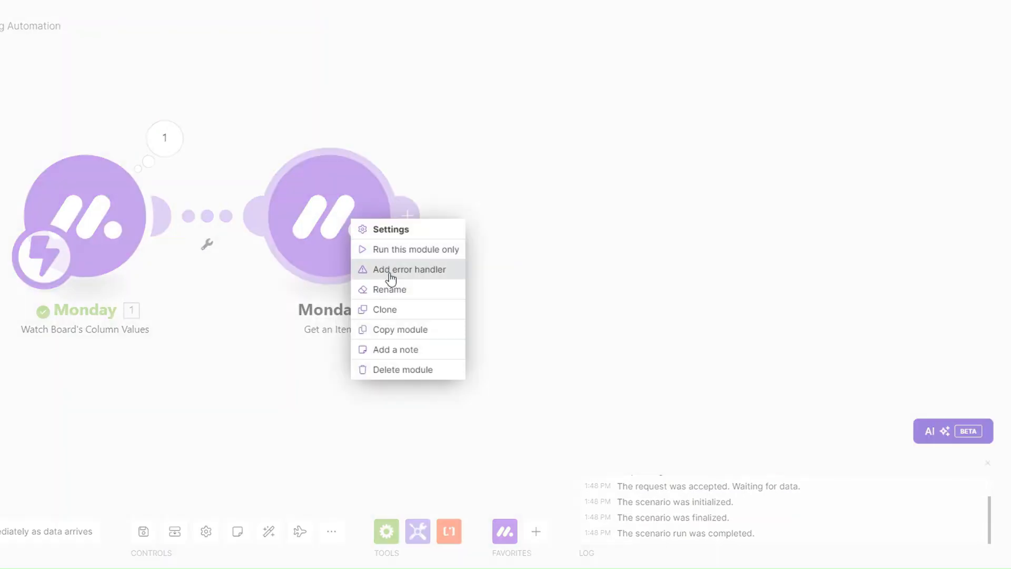
Run only Get an Item with the pasted Pulse ID and expand its column values, Email and Phone.
click(393, 251)
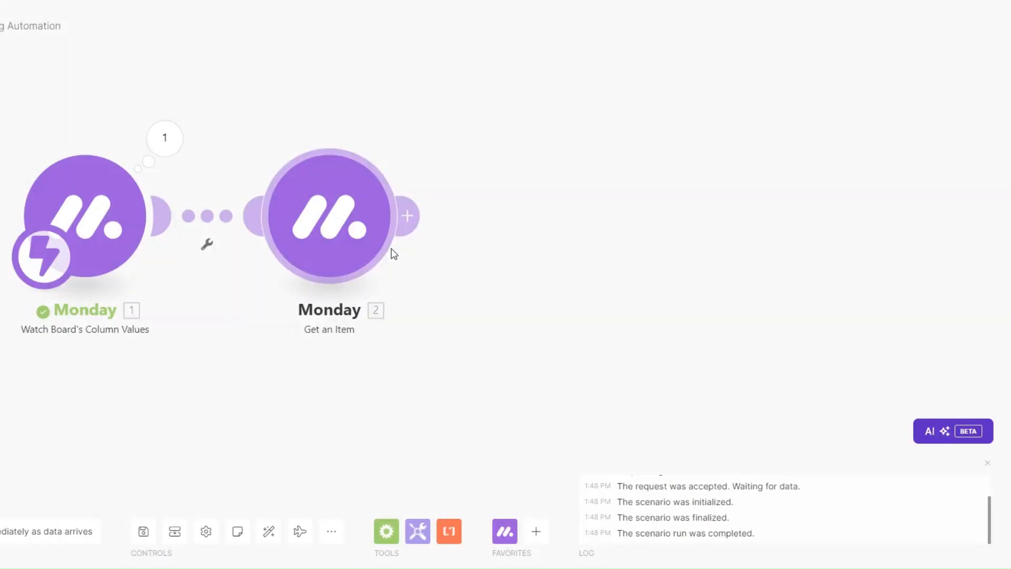
key(ctrl+v)
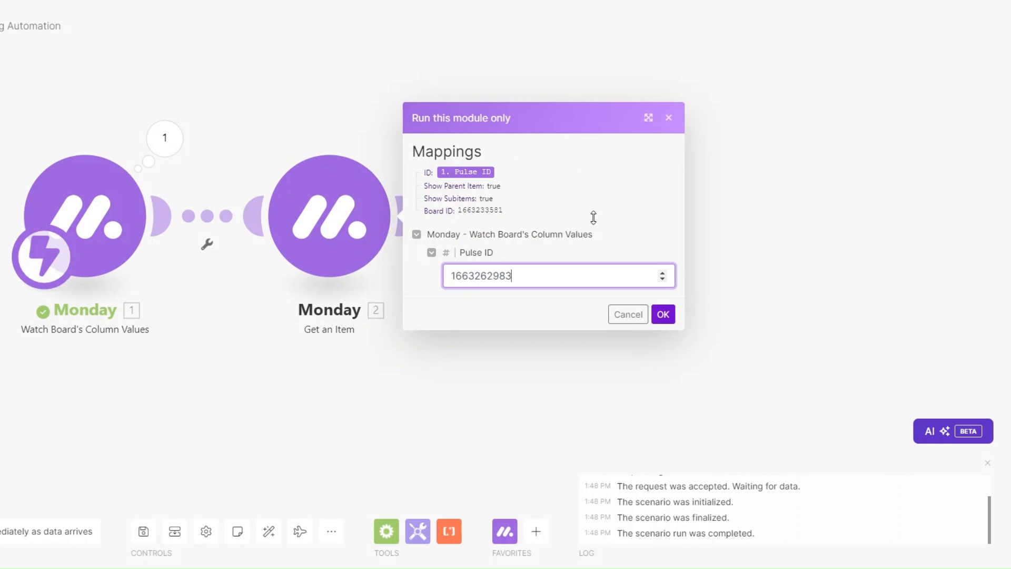
click(665, 315)
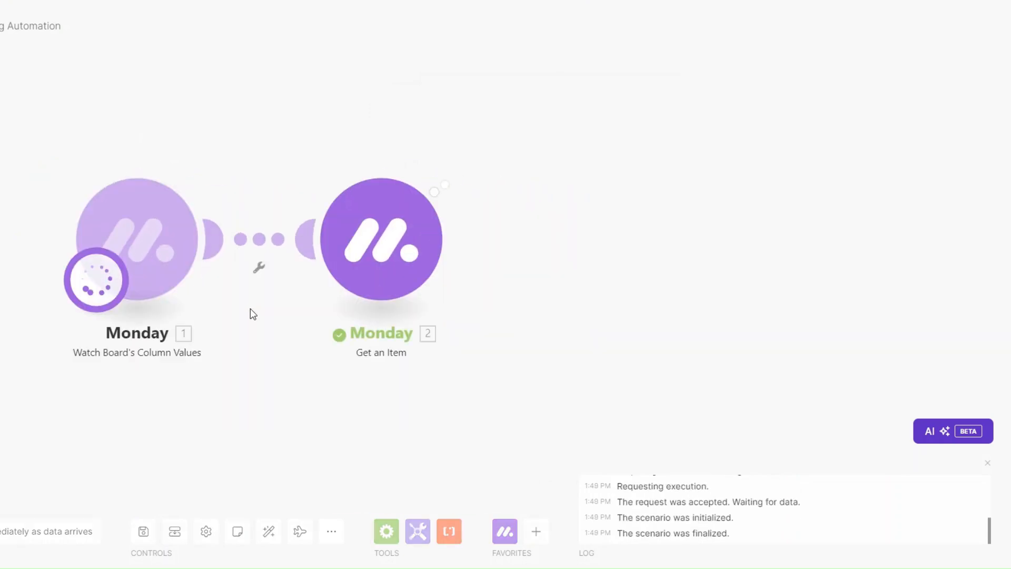
click(534, 367)
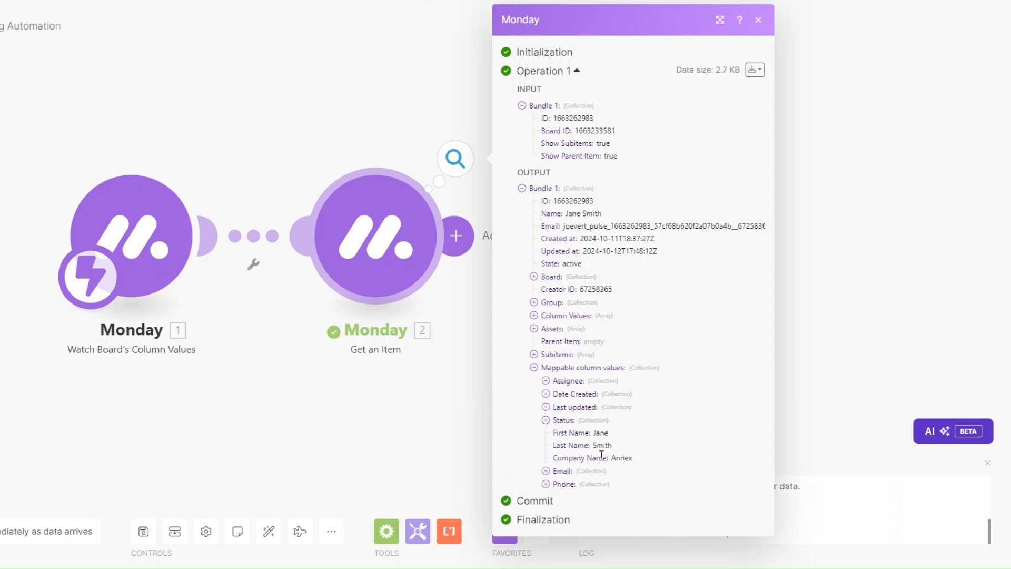
click(545, 470)
click(545, 509)
scroll(658, 441, down, 1)
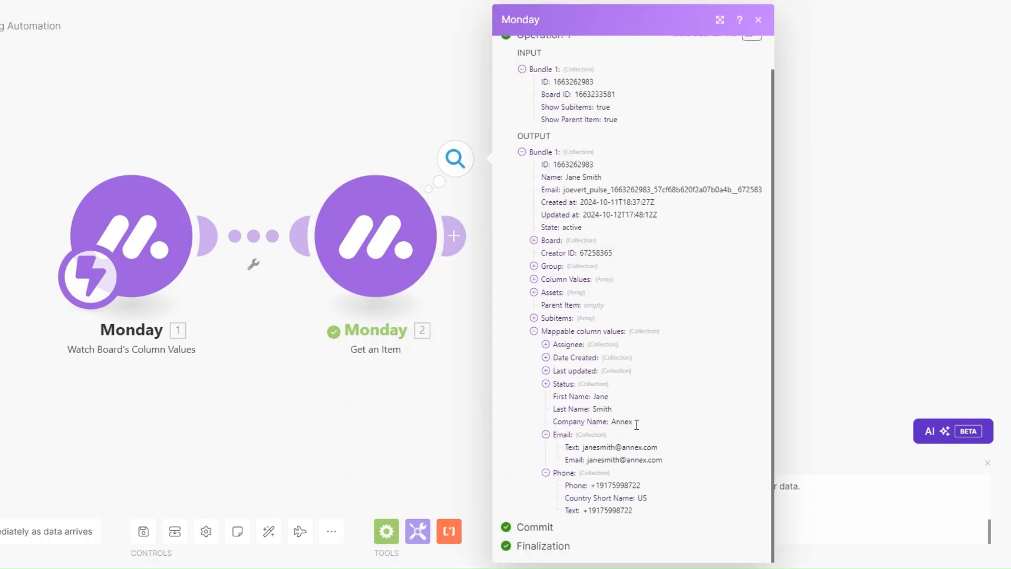
Bring up the first client's status choices in monday.com.
drag(280, 371, 232, 366)
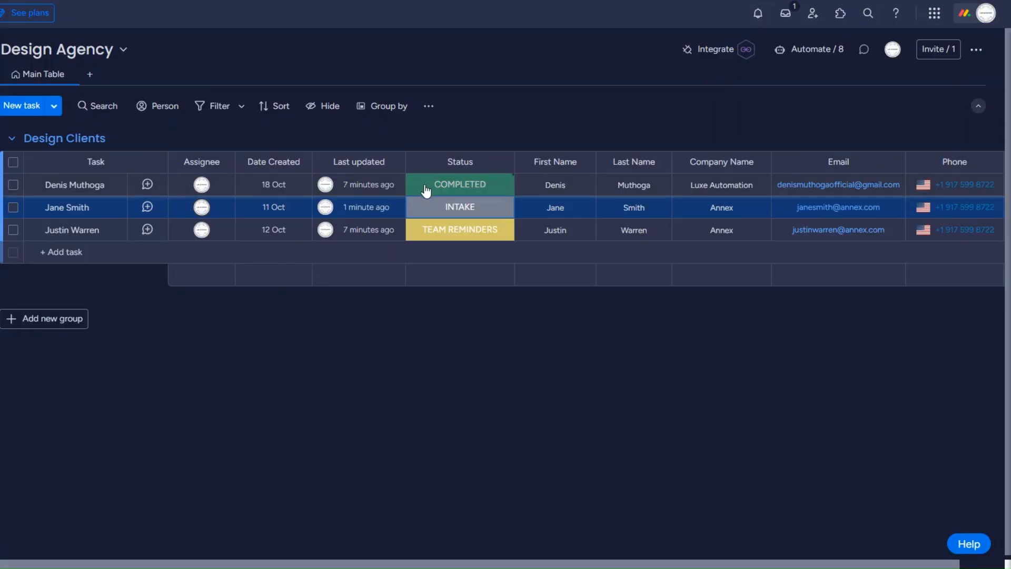
click(425, 189)
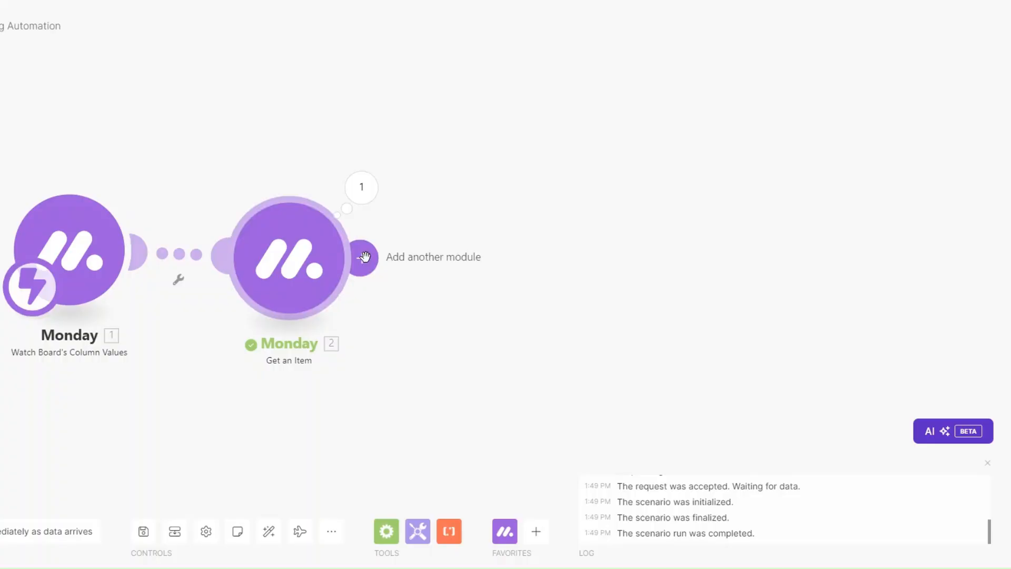
click(365, 257)
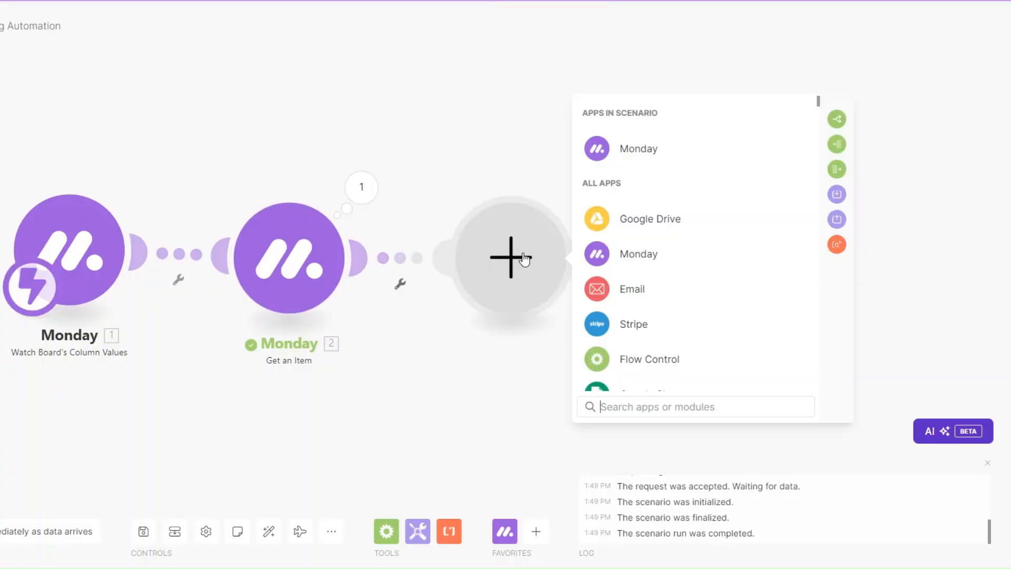
Add a Router after Get an Item and give it a third and fourth route.
click(633, 363)
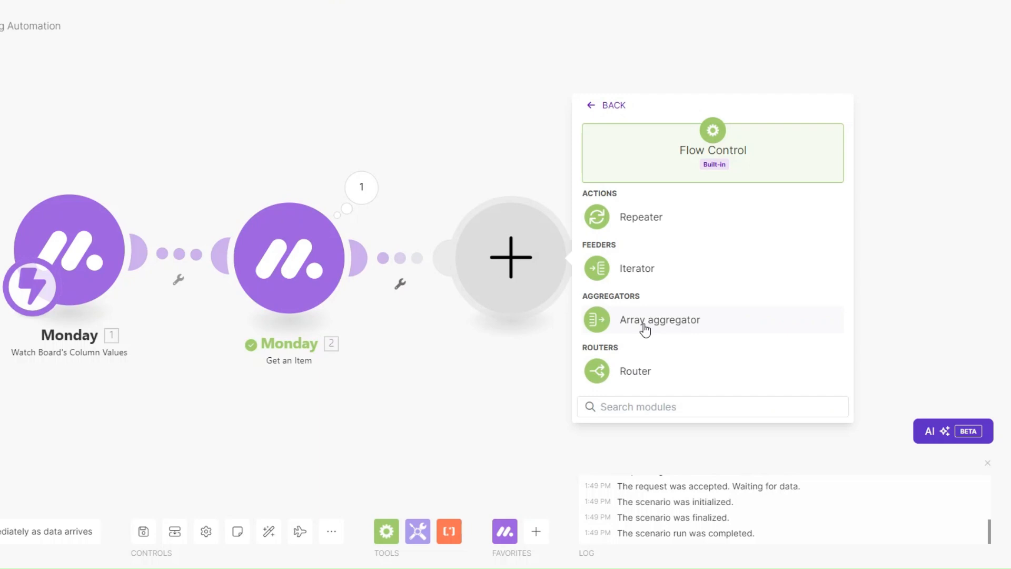
click(640, 374)
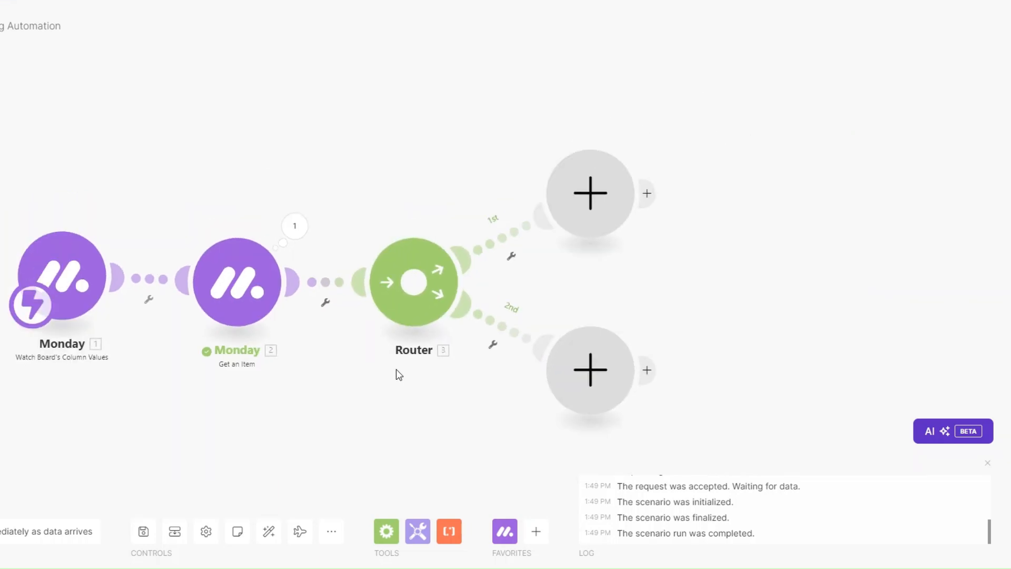
click(399, 289)
click(399, 276)
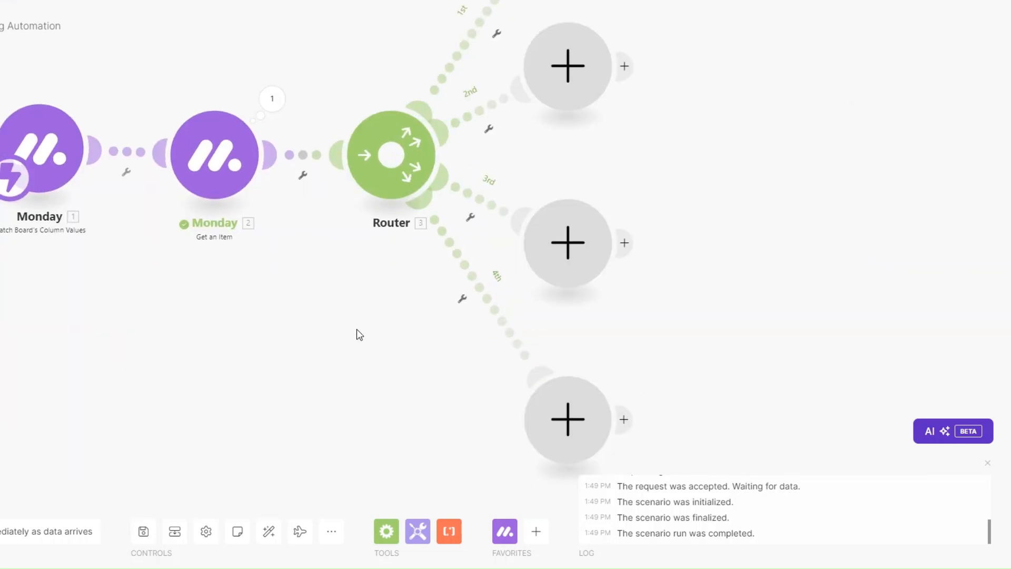
scroll(356, 329, down, 1)
click(987, 462)
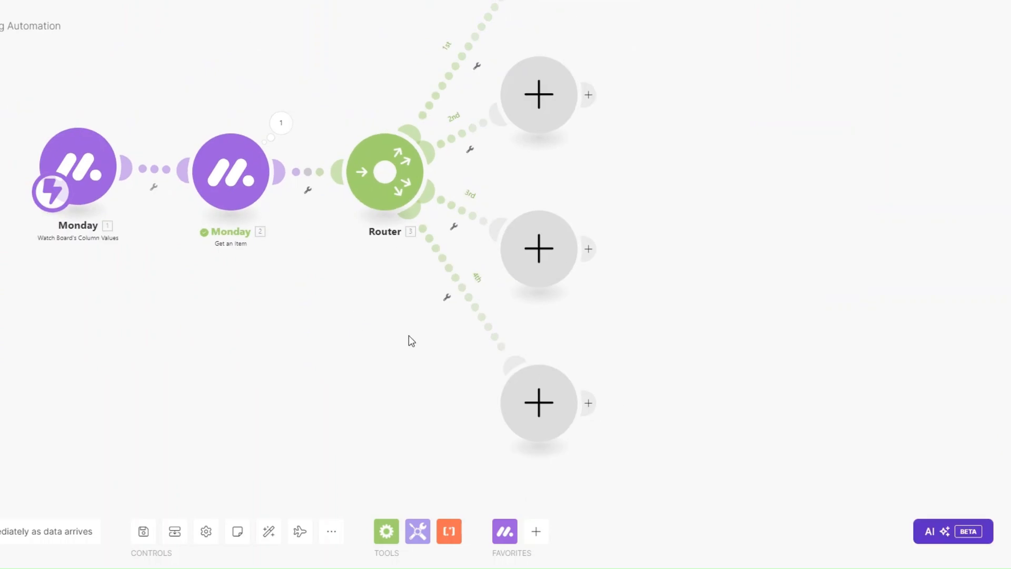
scroll(400, 348, down, 3)
Put a Send an Email module on route 1 and rename it 'In Progress Email'.
click(521, 60)
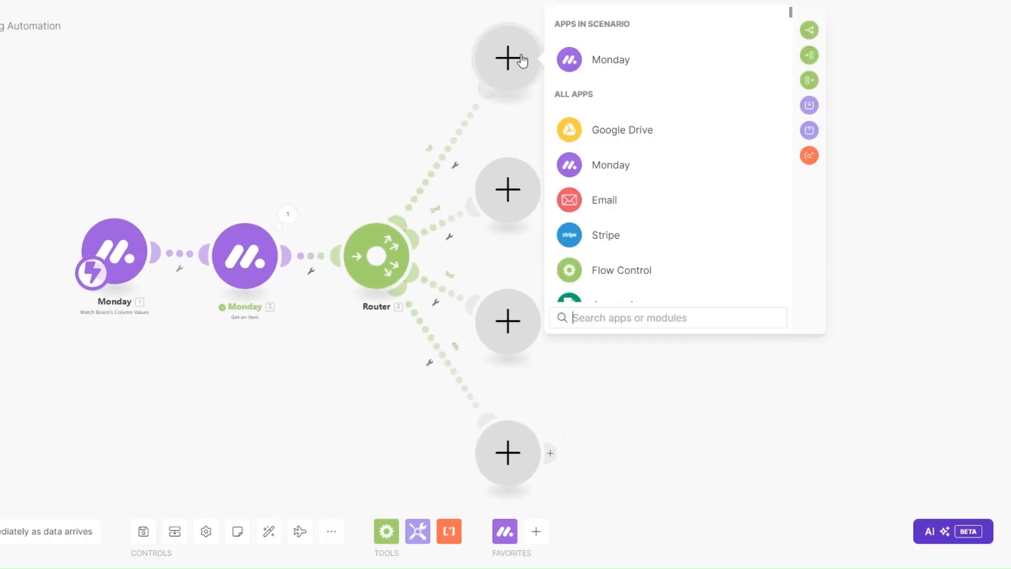
click(582, 199)
scroll(606, 211, down, 3)
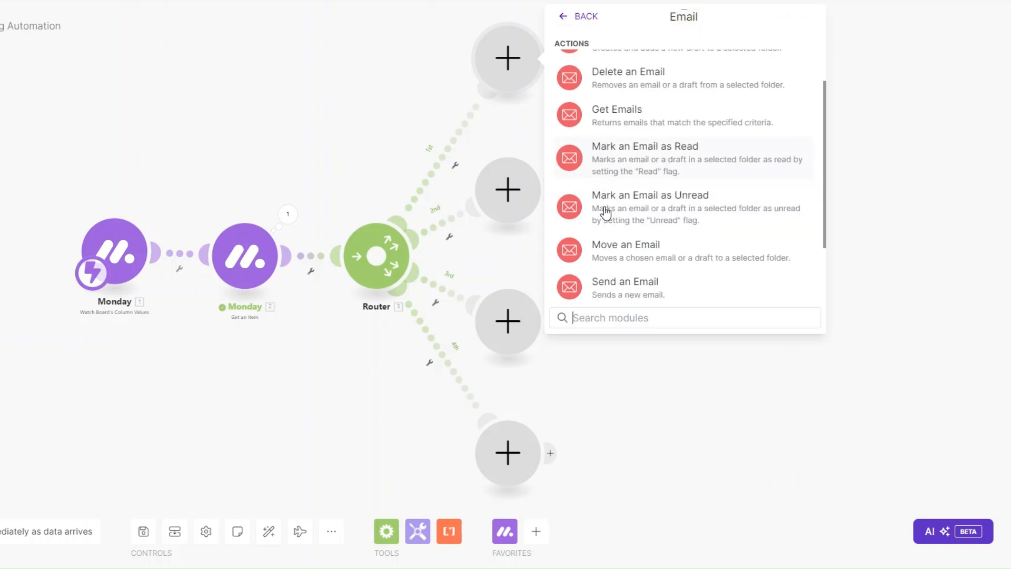
click(618, 282)
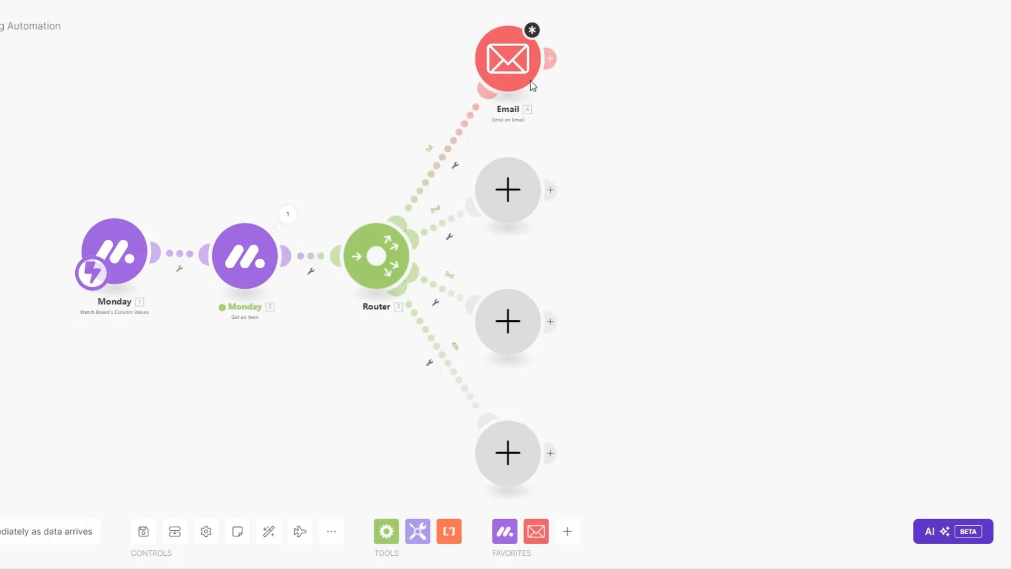
right_click(533, 86)
click(550, 138)
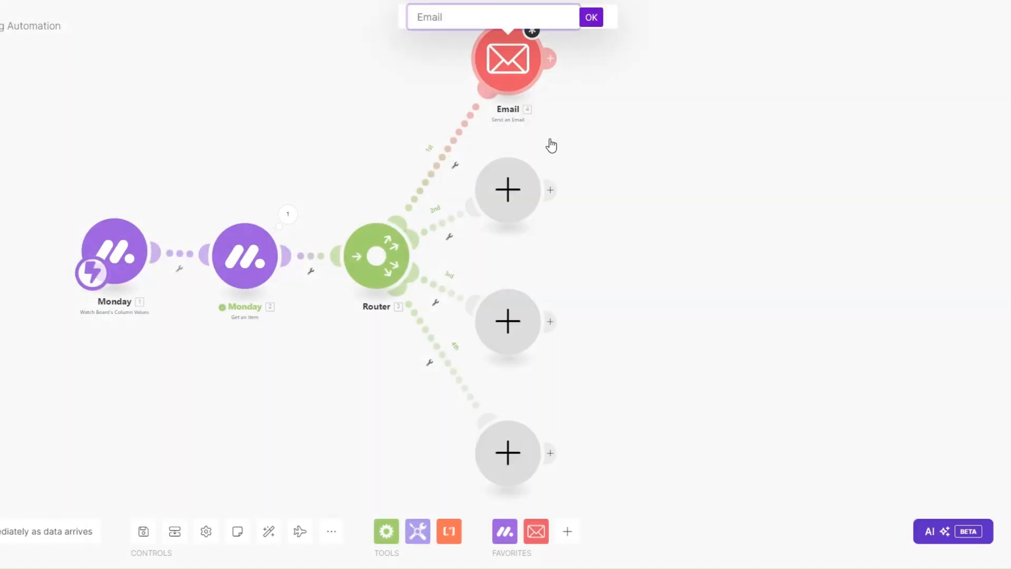
text(In Progress Email)
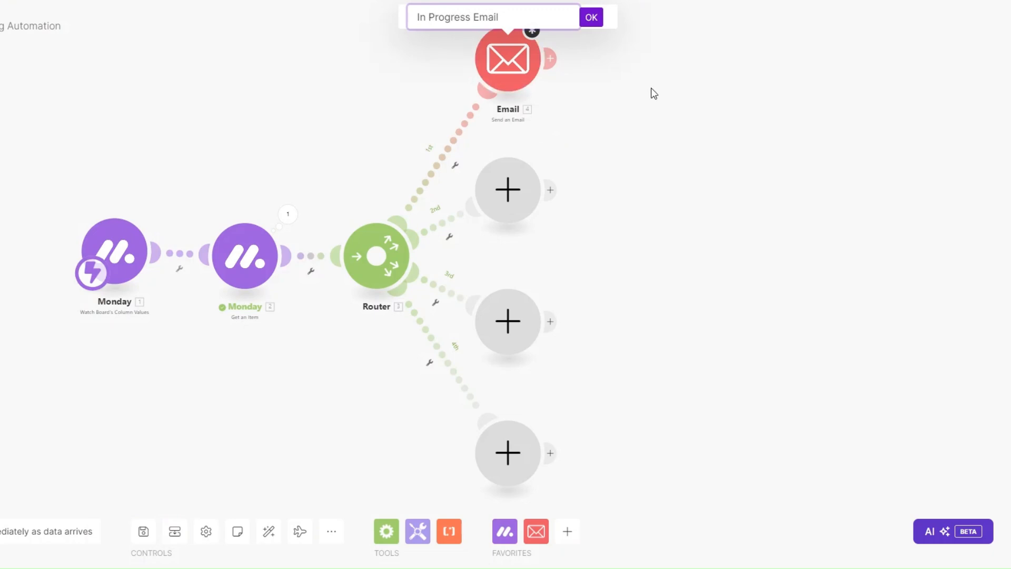
click(591, 17)
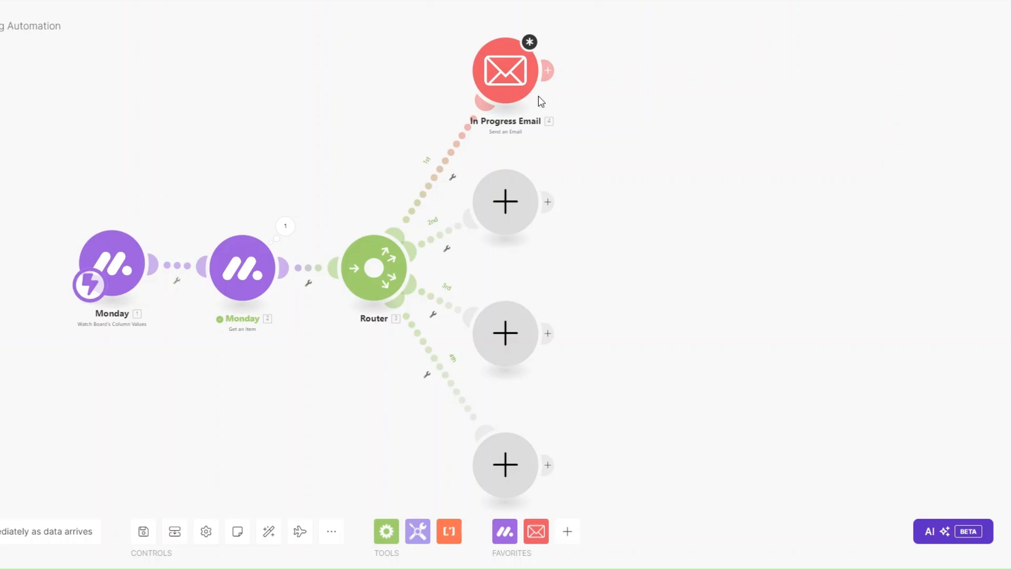
Put a Send an Email module on route 2 and rename it 'Finalizing Email'.
click(511, 211)
click(593, 241)
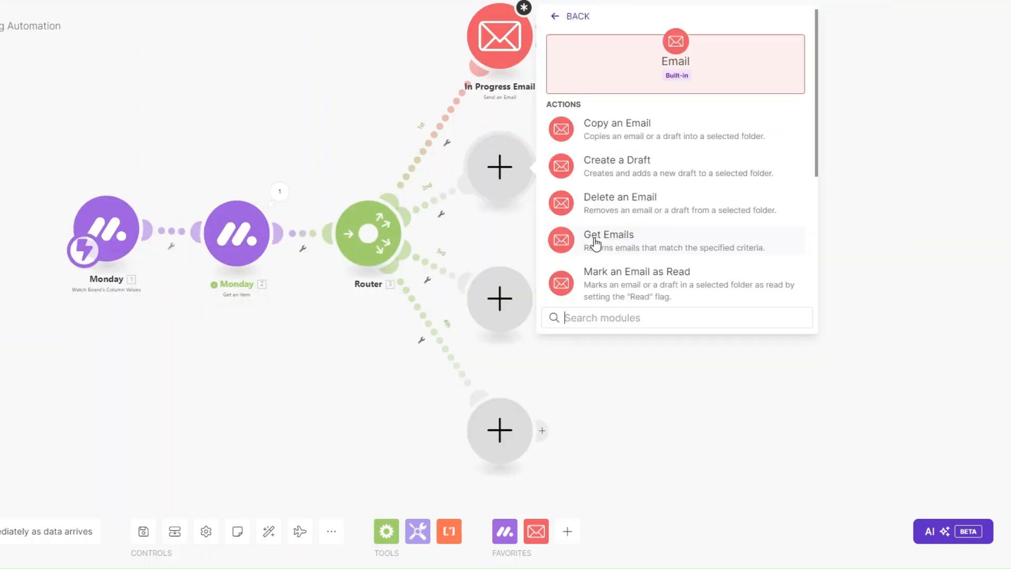
scroll(650, 226, down, 3)
click(616, 285)
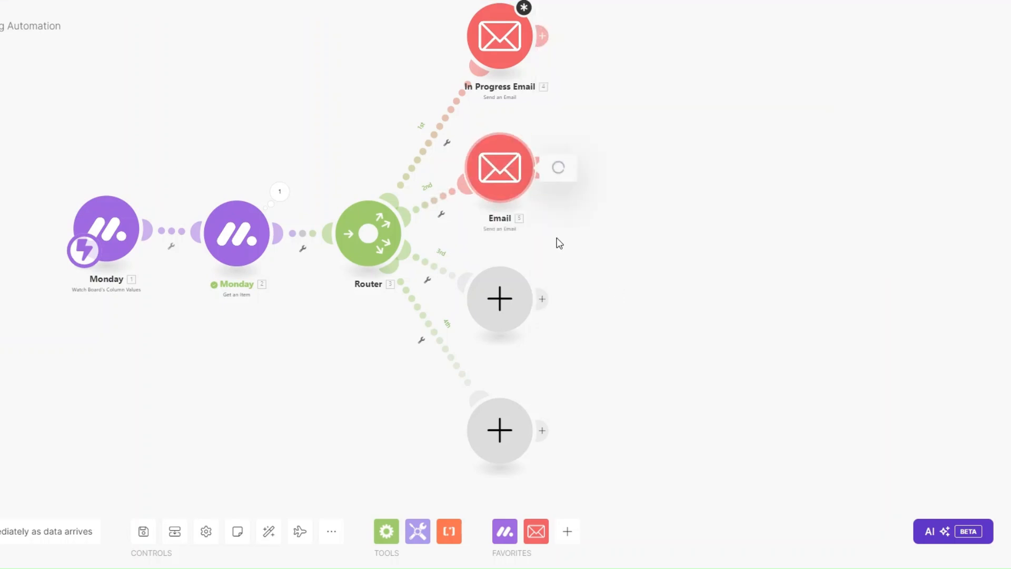
right_click(504, 176)
click(548, 254)
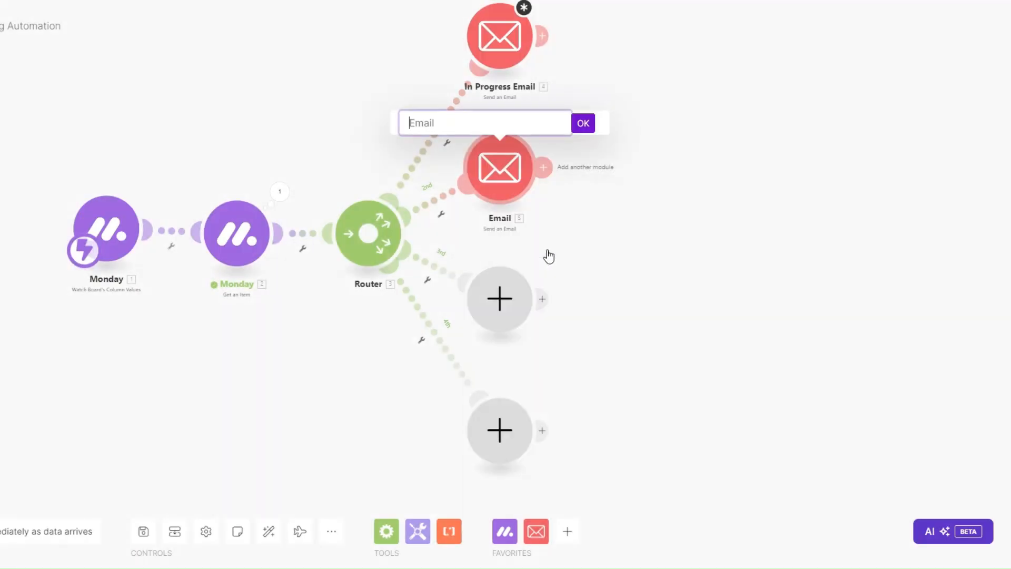
text(Finalizing Email)
key(Return)
Put a Send an Email module on route 3 and rename it 'Completed Email'.
click(553, 296)
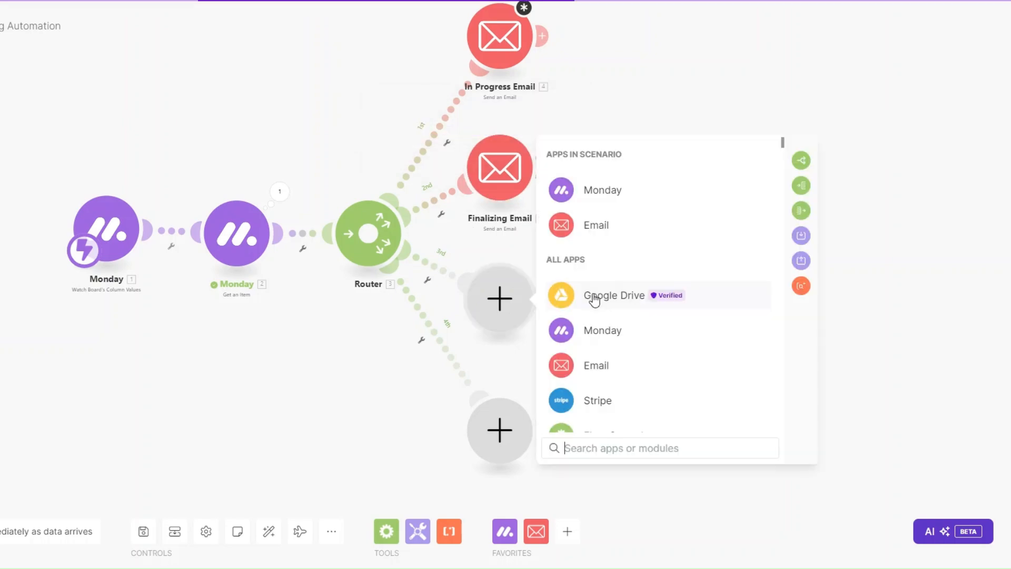
click(596, 225)
scroll(637, 390, down, 3)
click(625, 353)
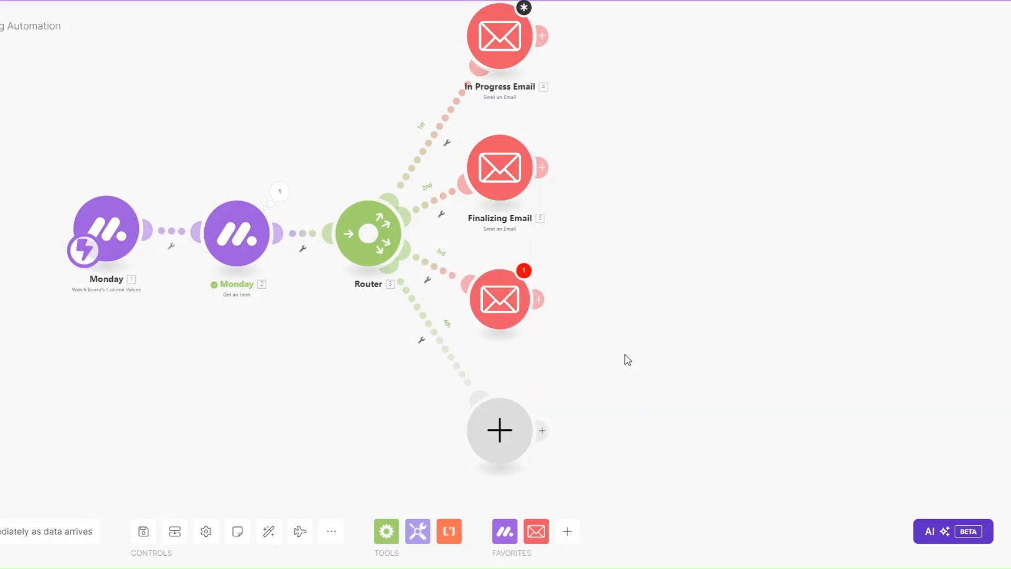
right_click(512, 308)
click(525, 372)
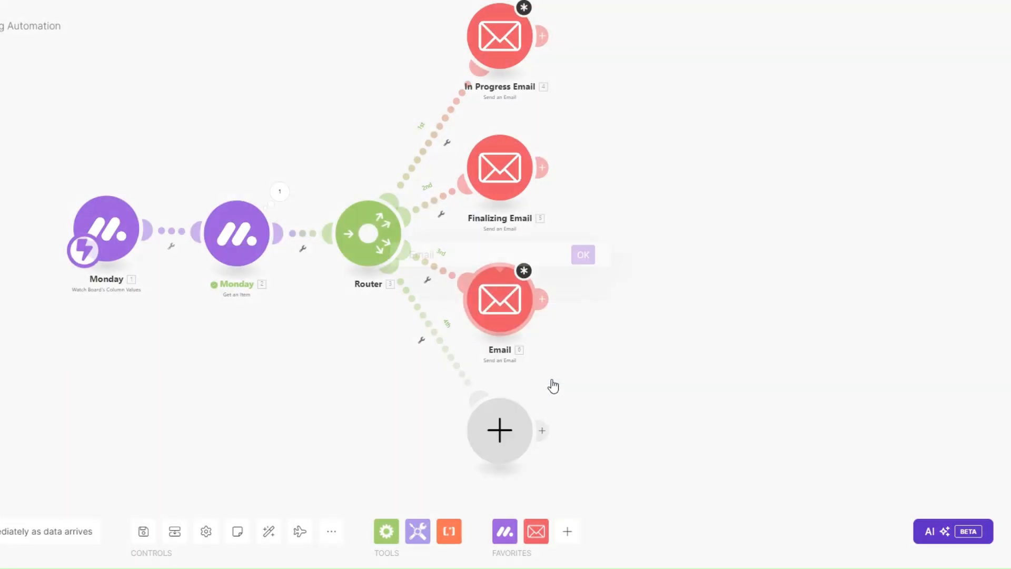
text(Comple)
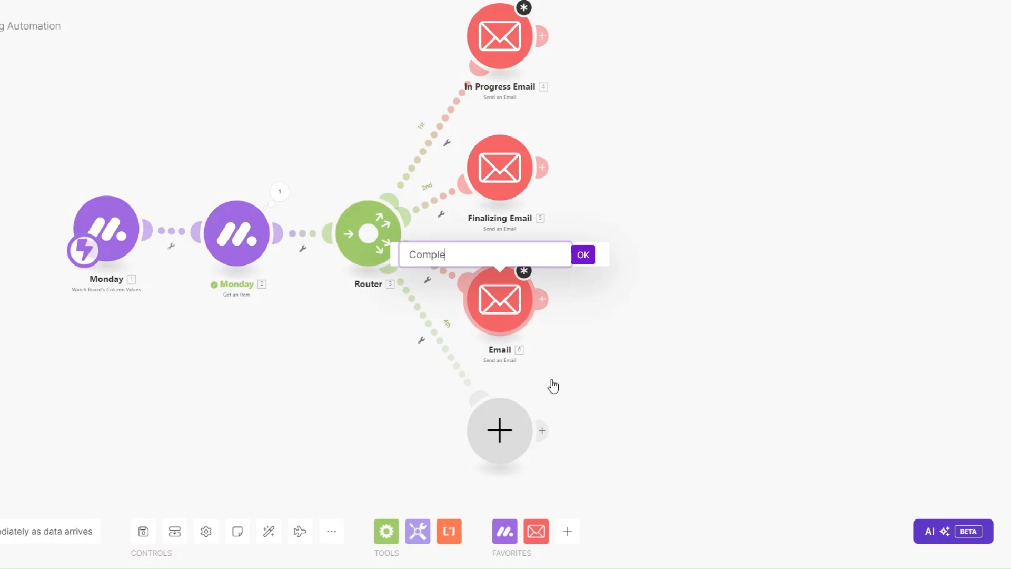
text(ted Email)
click(582, 257)
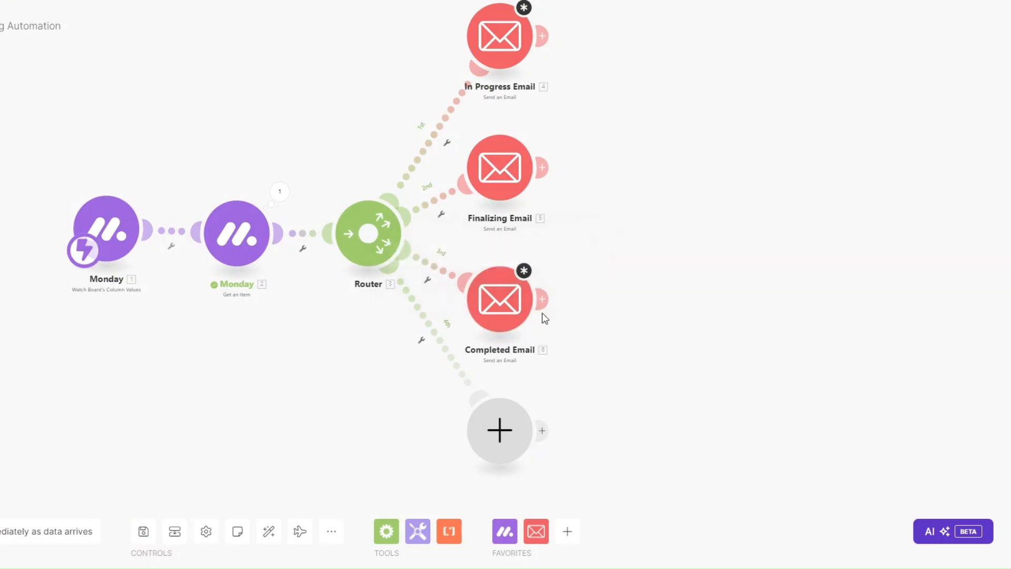
Put a Send an Email module on route 4 and rename it 'Cancelled Email'.
click(499, 463)
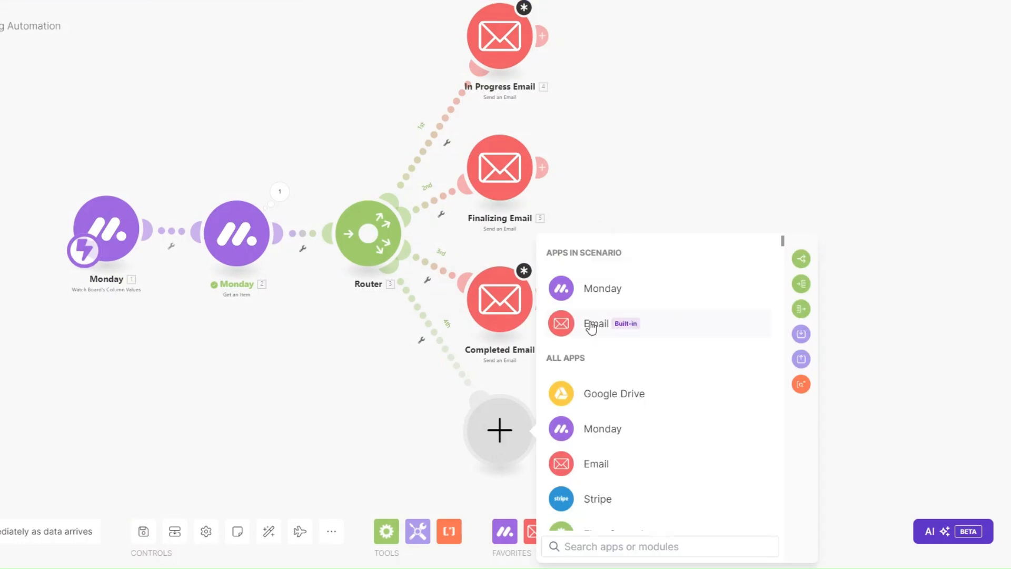
click(629, 335)
scroll(643, 386, down, 3)
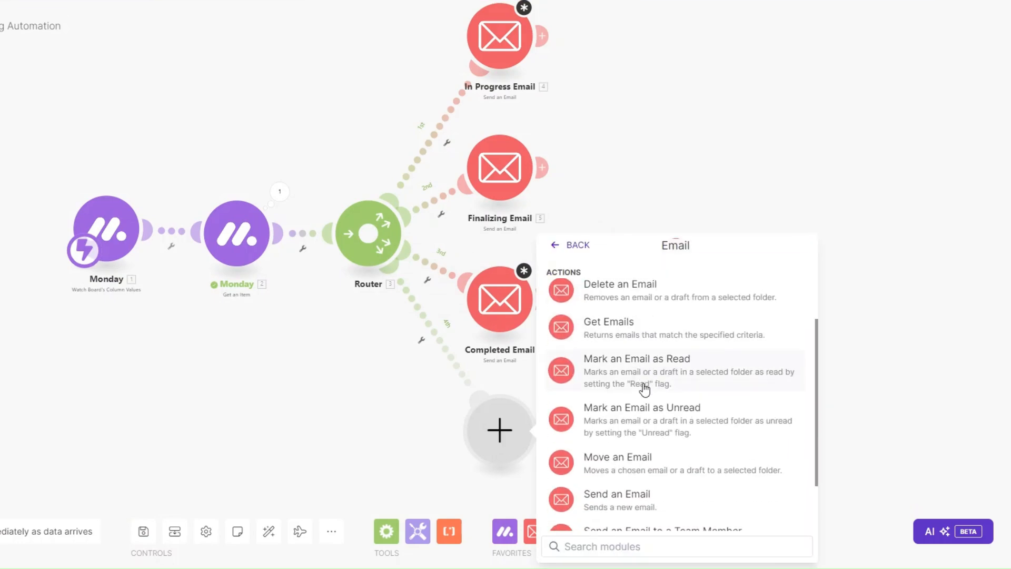
click(645, 461)
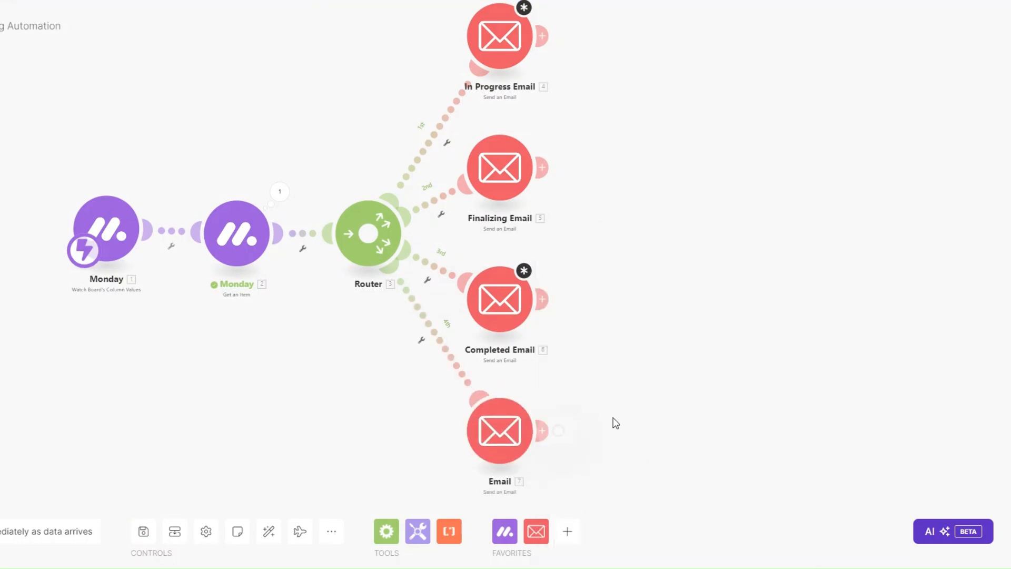
drag(602, 401, 555, 349)
right_click(470, 380)
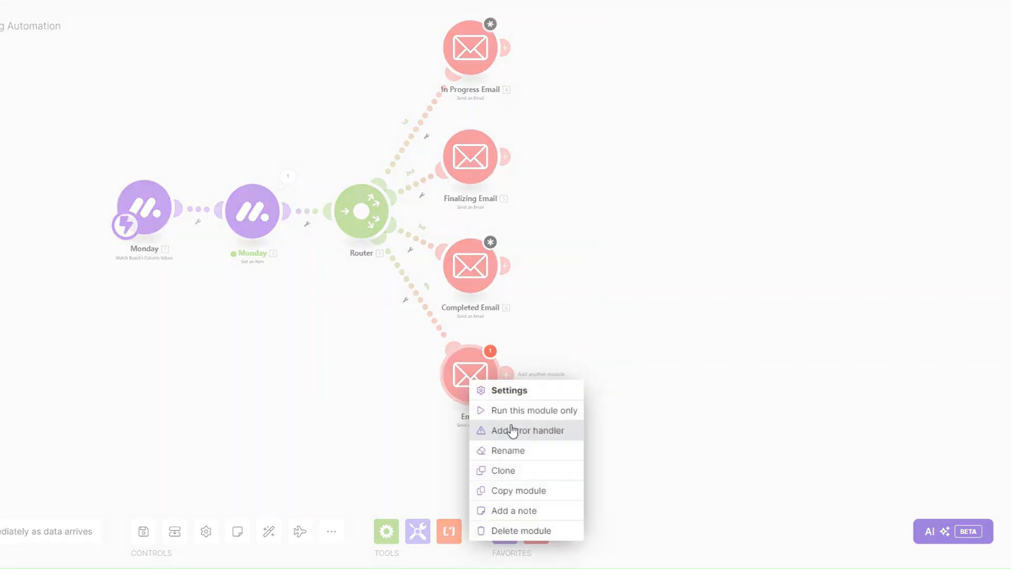
click(519, 450)
text(C)
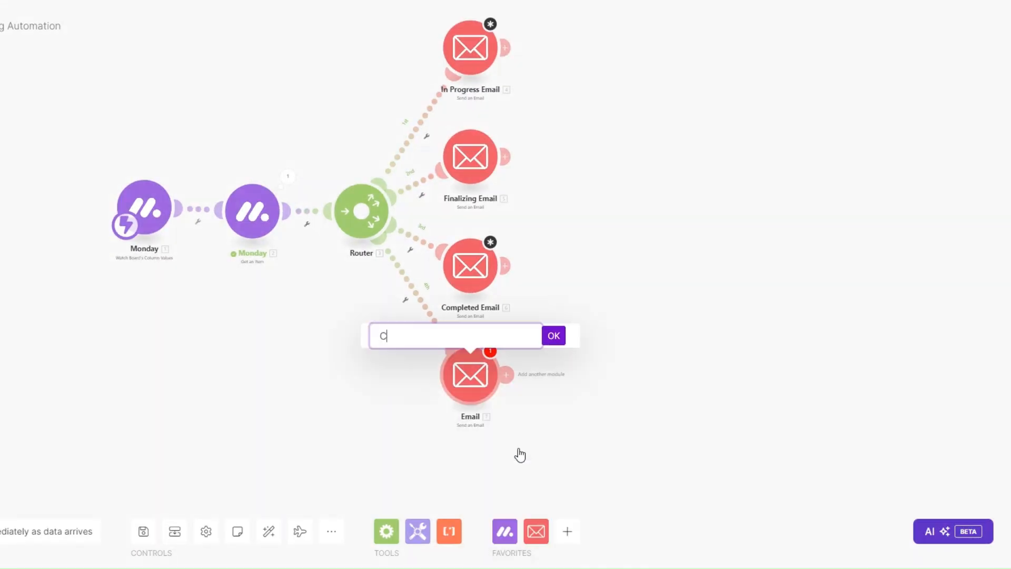
text(ancelled Ema)
key(BackSpace)
text(il)
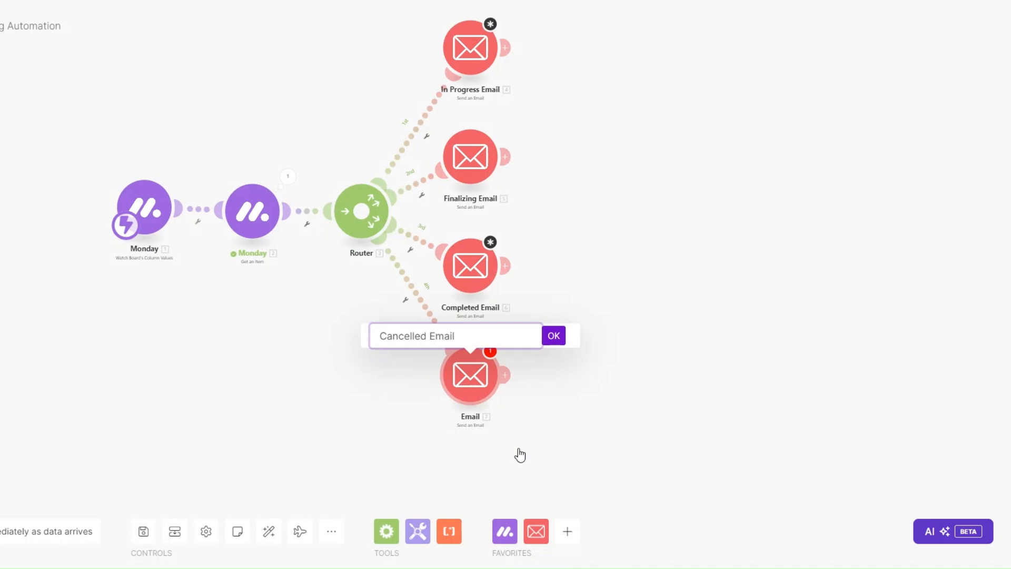
click(553, 336)
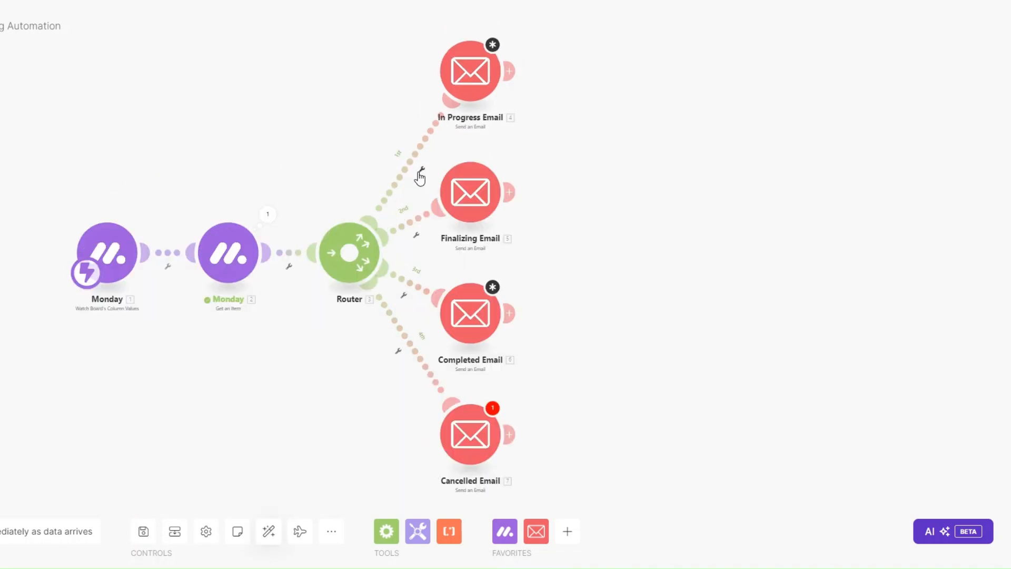
click(418, 173)
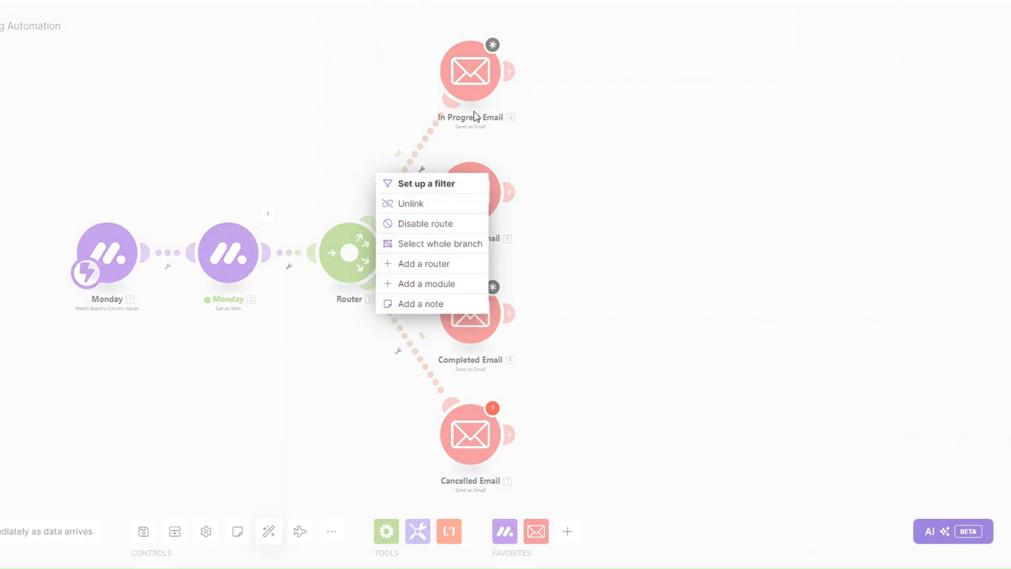
Filter route 1 as 'In Progress': Status Text equal to IN PROGRESS.
click(440, 183)
click(495, 73)
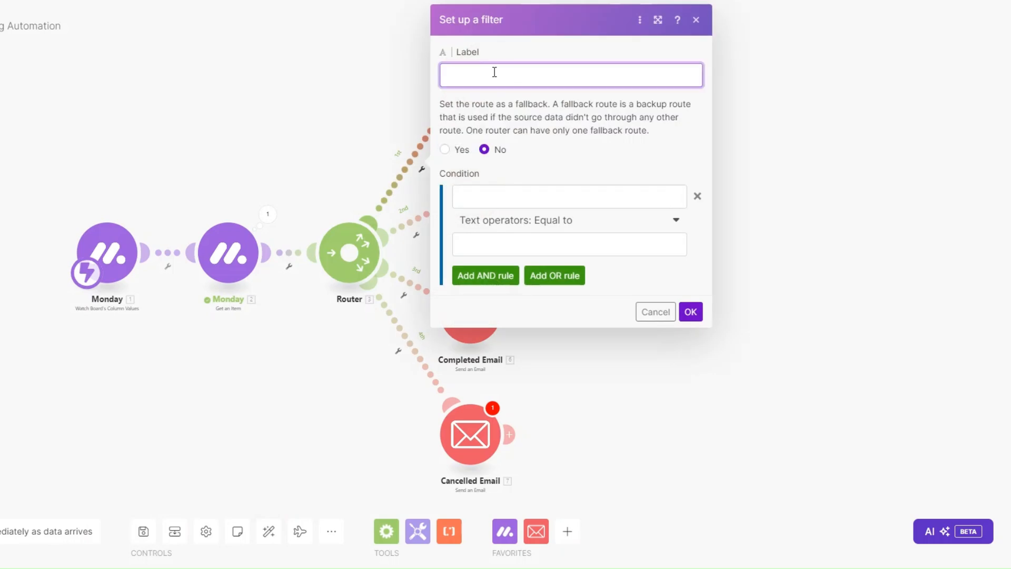
text(In Progress)
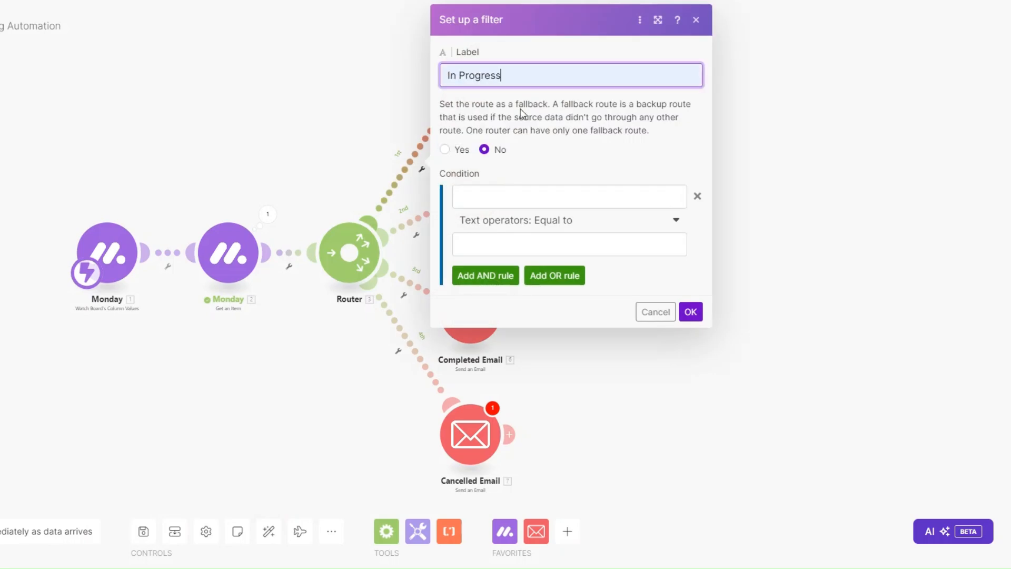
click(511, 202)
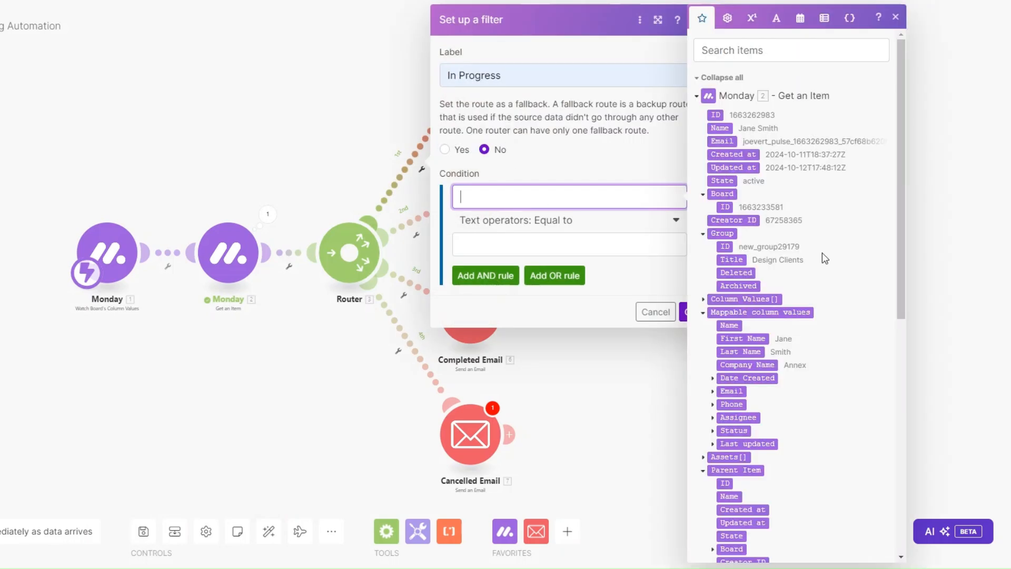
scroll(822, 253, down, 4)
click(713, 245)
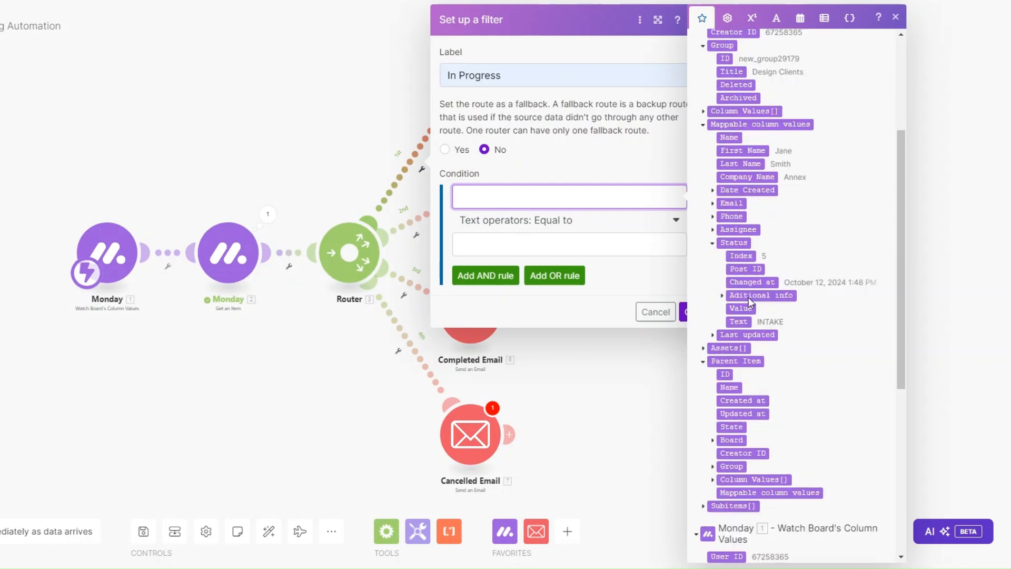
click(734, 321)
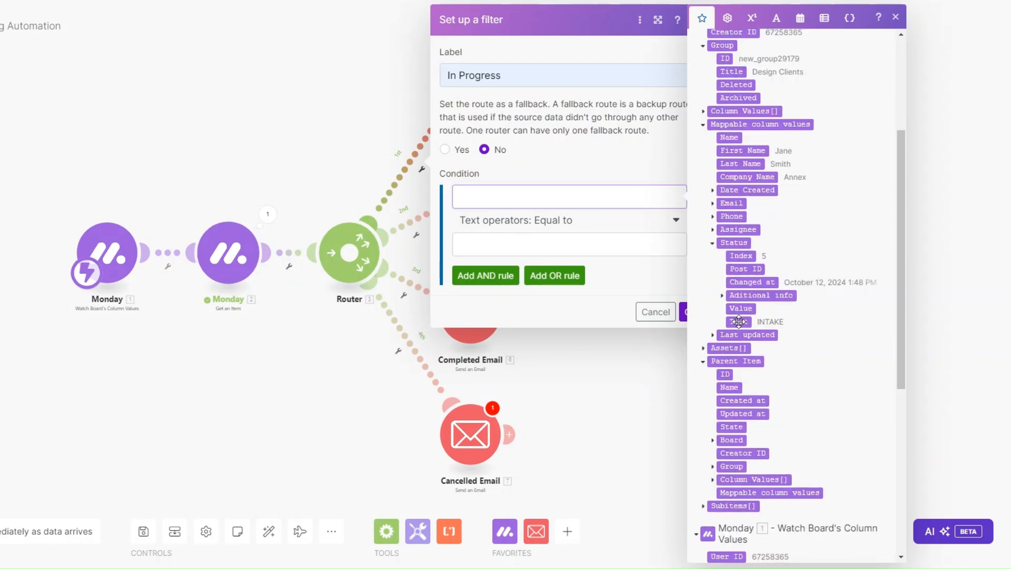
click(551, 234)
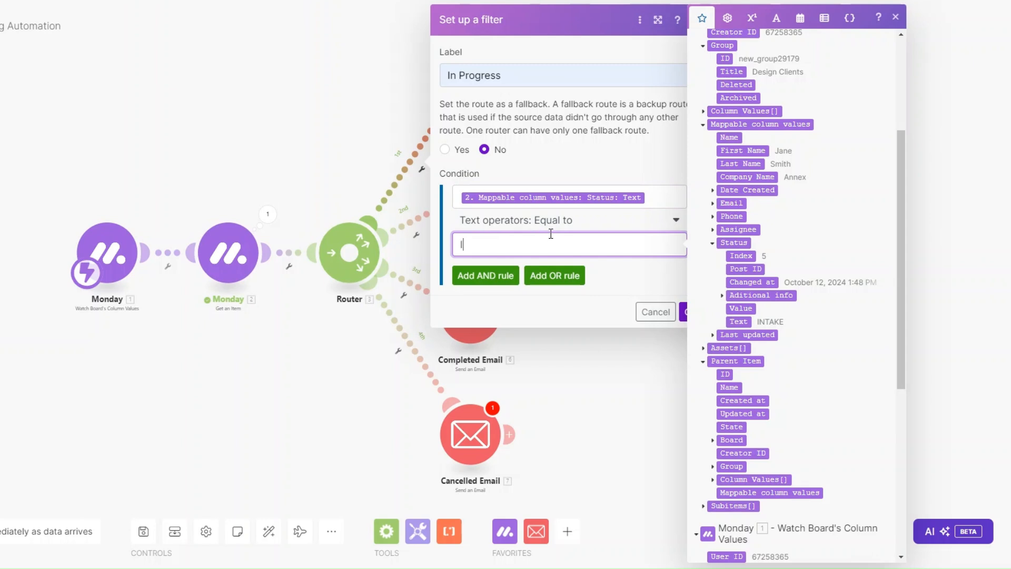
text(IN PROGRESS)
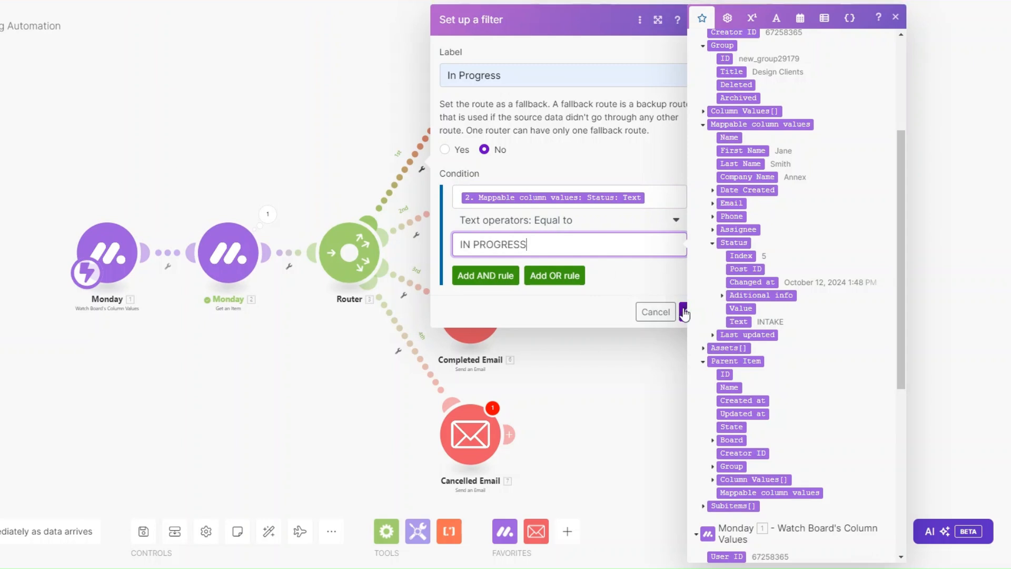
click(682, 312)
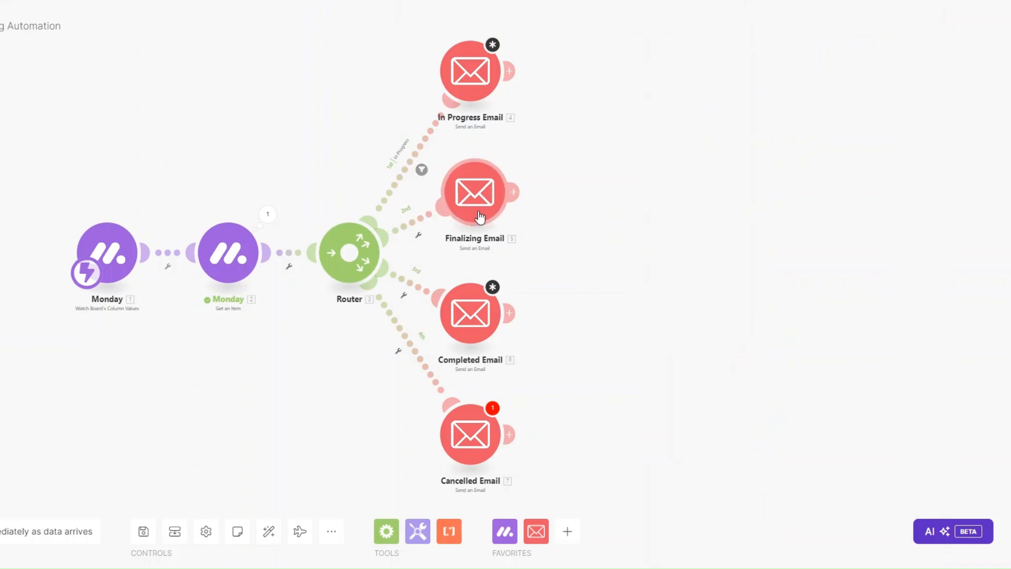
Filter route 2 as 'Finalizing': Status Text equal to FINALIZING.
click(418, 235)
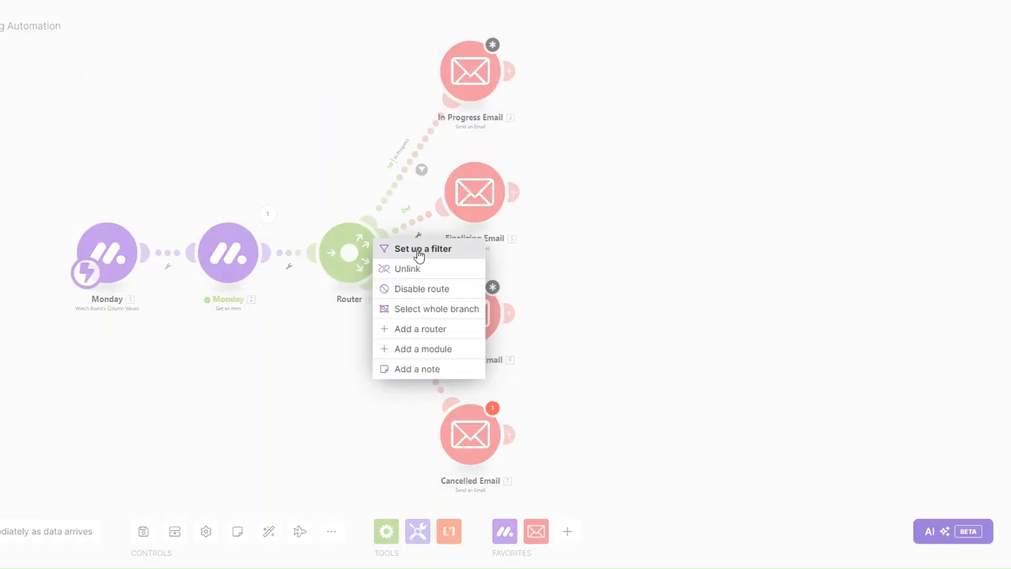
click(418, 250)
click(493, 138)
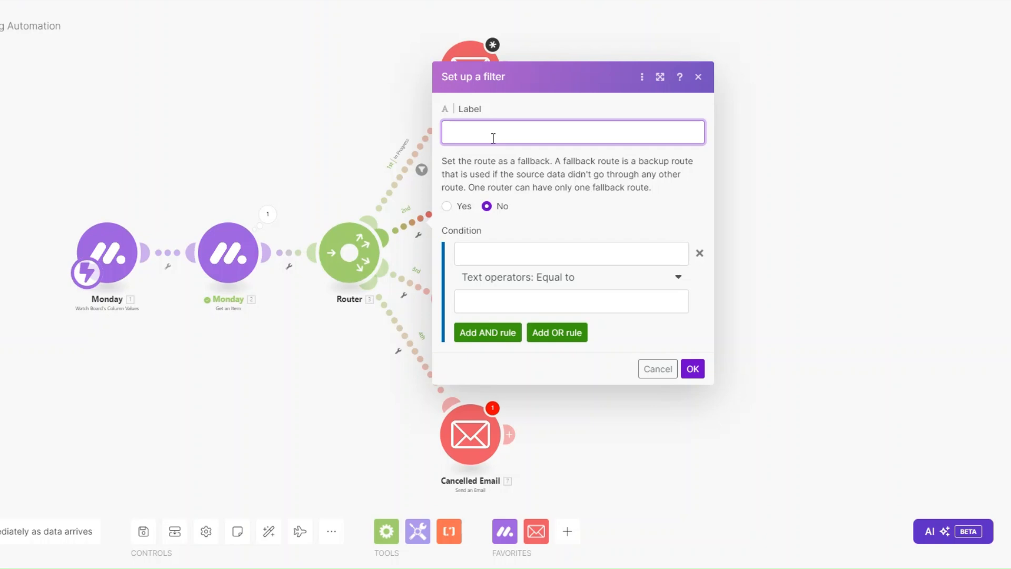
text(Finalizing)
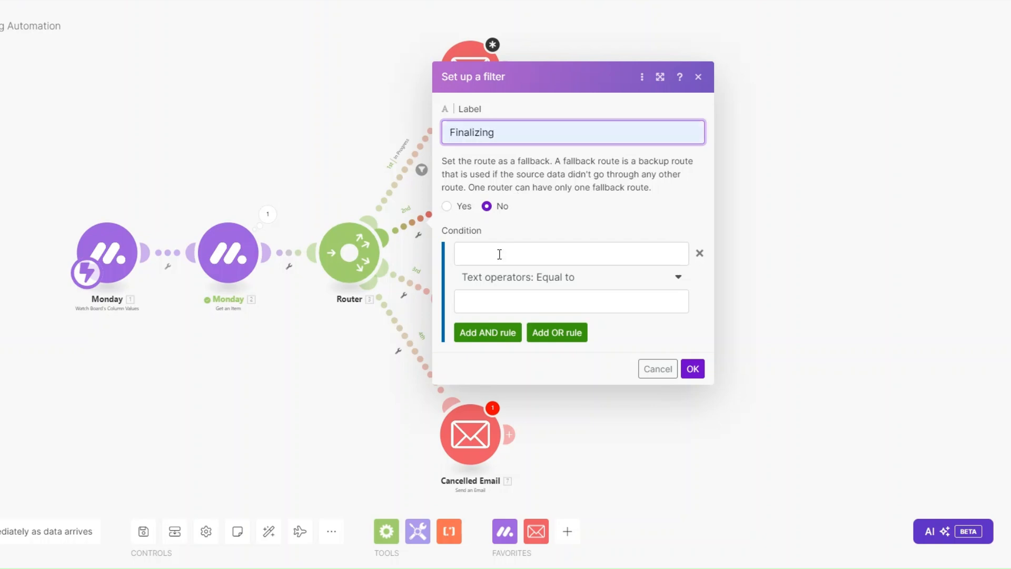
click(500, 255)
scroll(721, 295, down, 5)
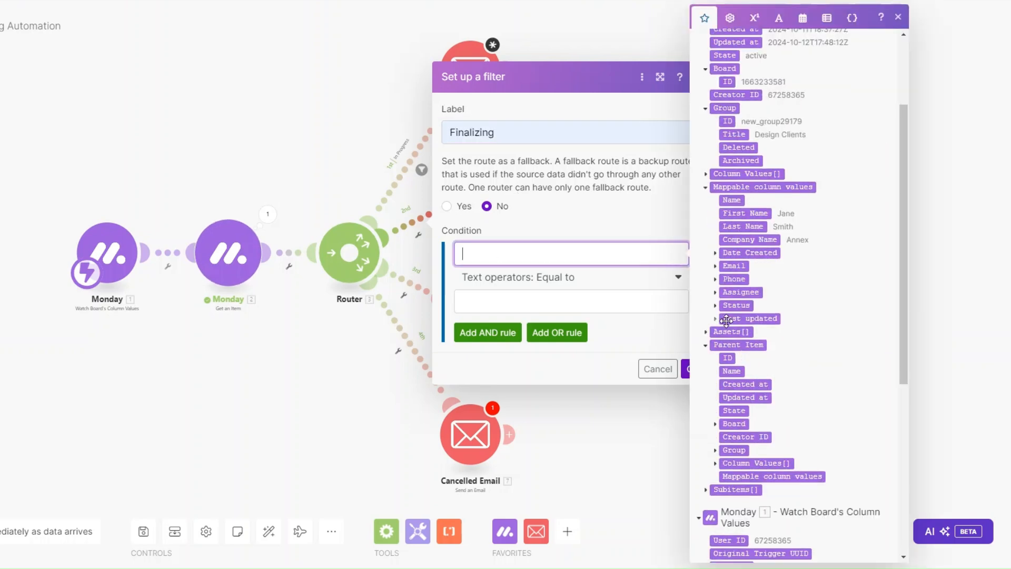
click(714, 306)
click(741, 383)
click(560, 303)
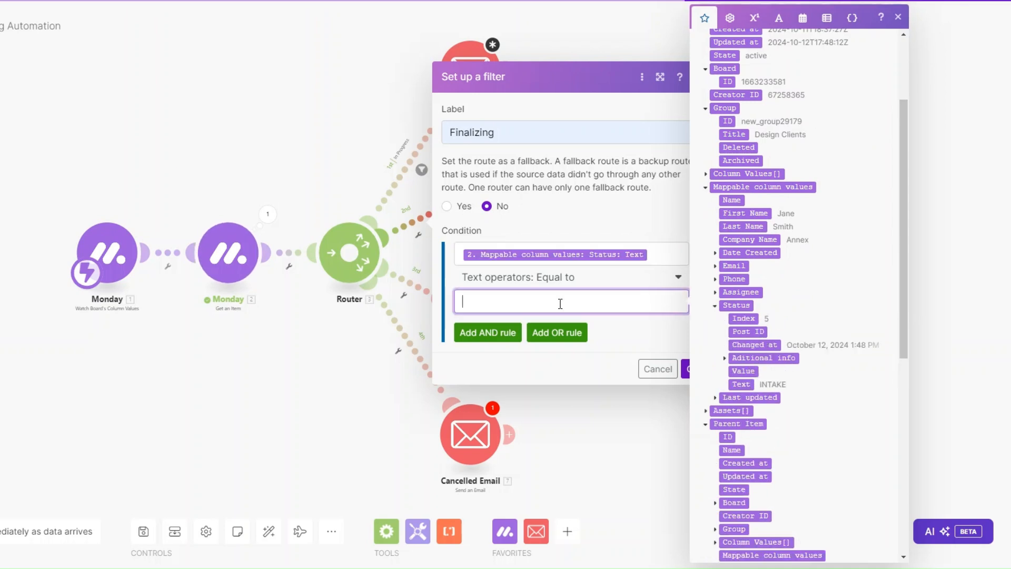
text(FINALIZING)
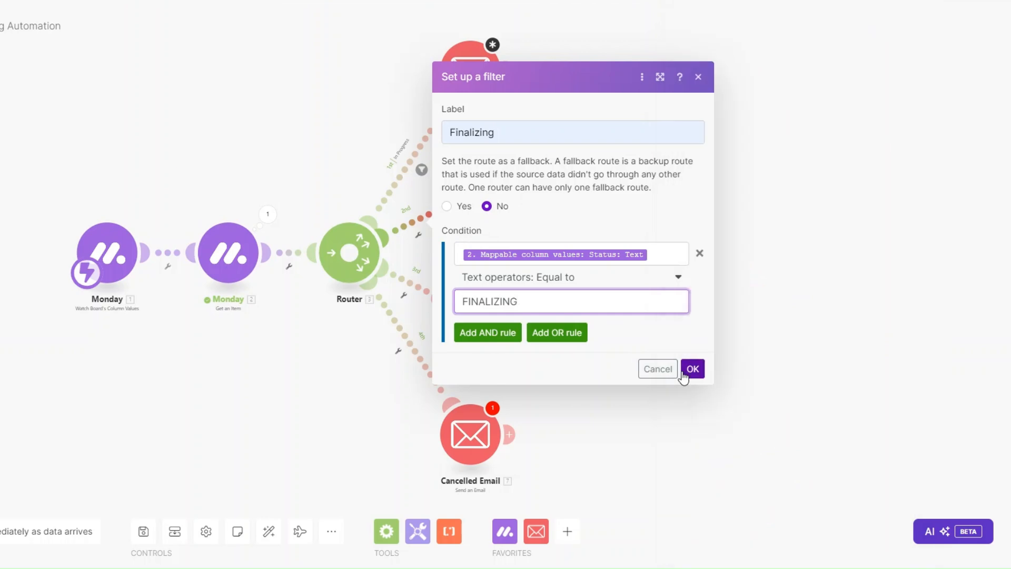
click(689, 369)
drag(472, 337, 477, 338)
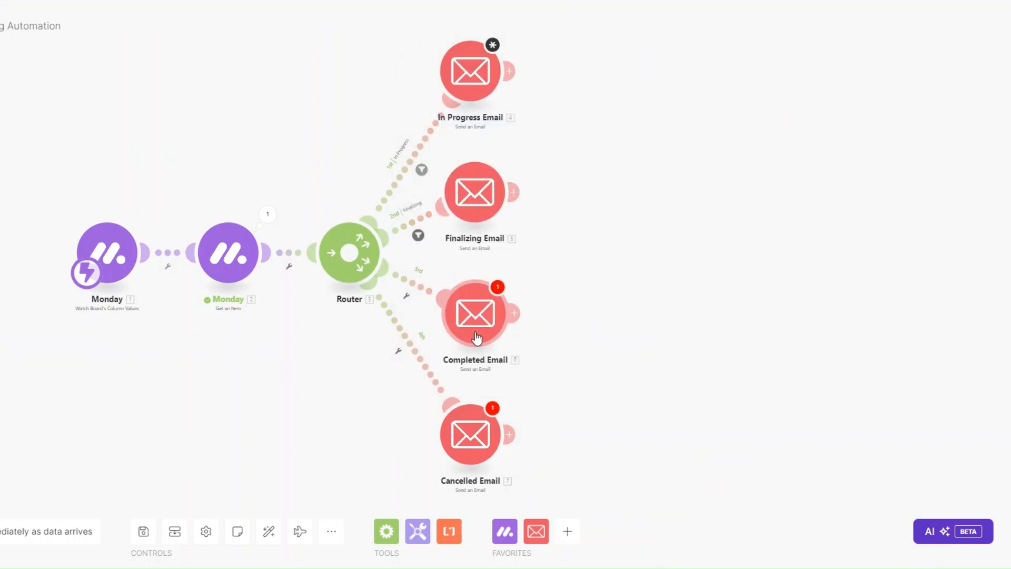
click(406, 296)
Filter route 3 as 'Completed': Status Text equal to COMPLETED.
click(435, 310)
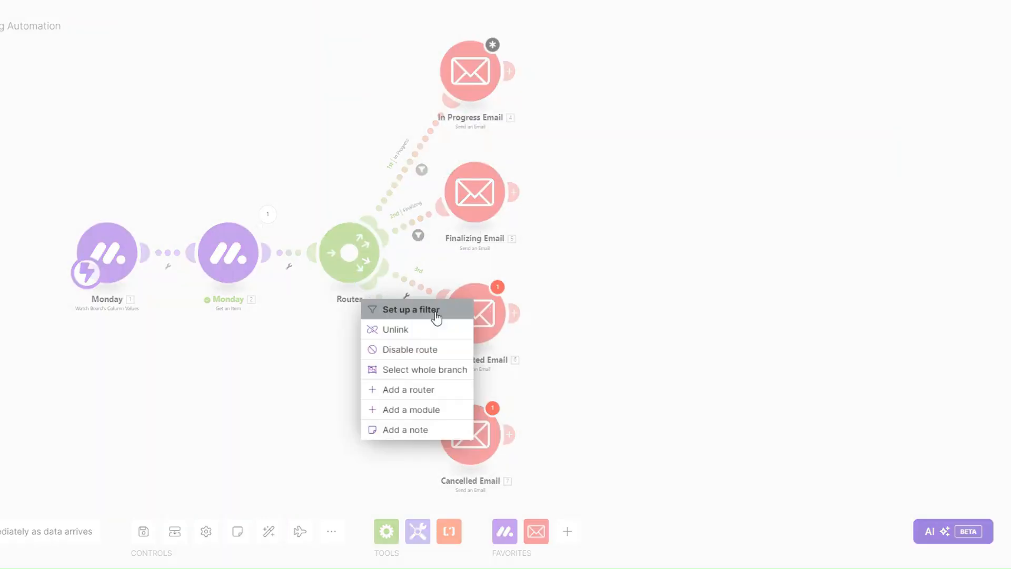
text(Completed)
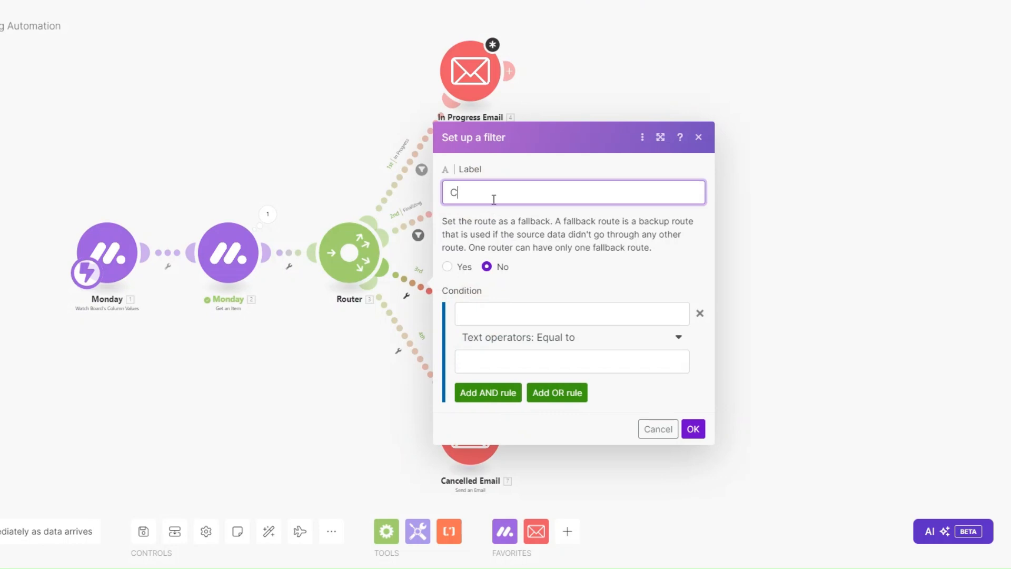
click(529, 315)
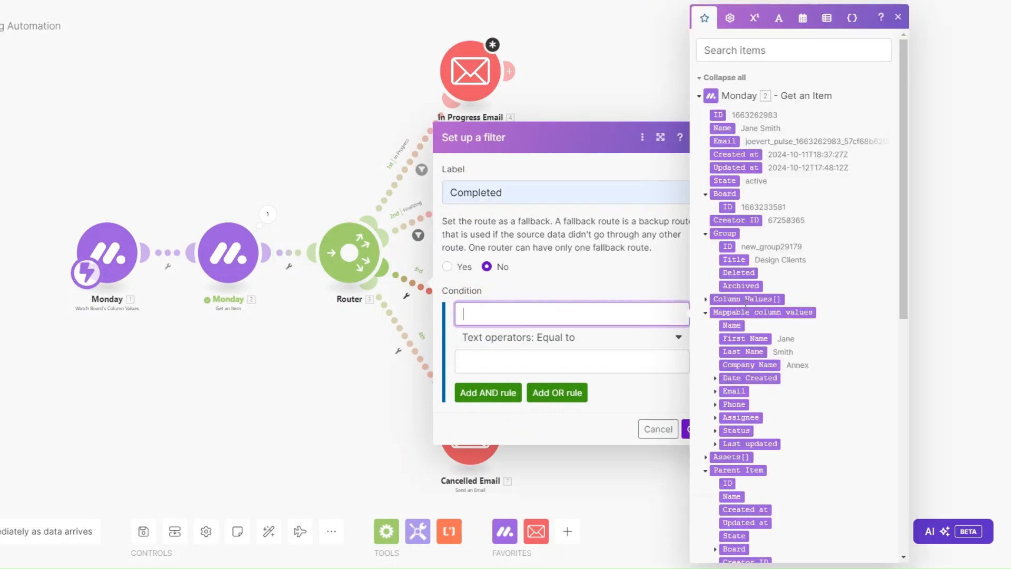
scroll(748, 426, down, 3)
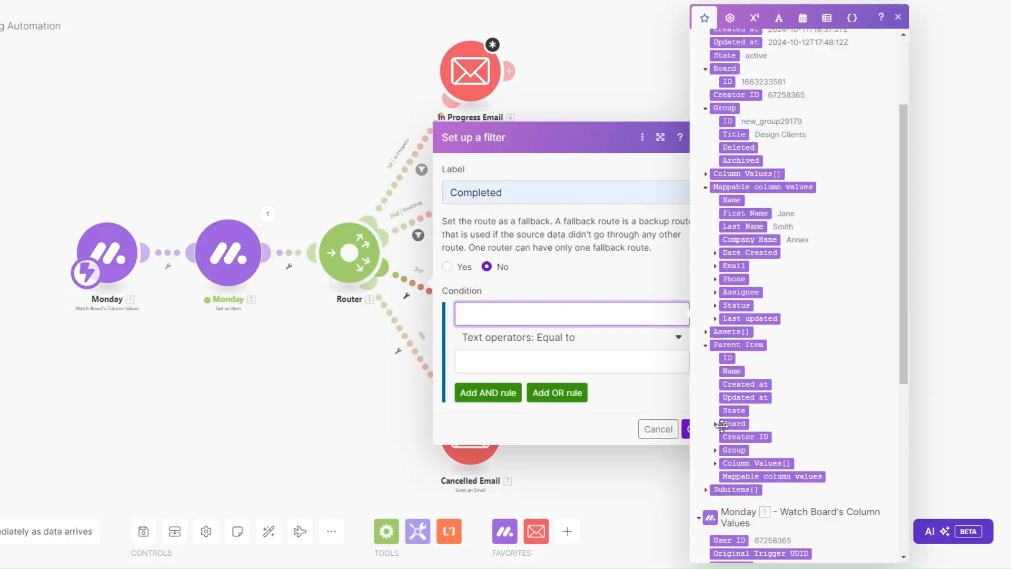
click(720, 306)
click(741, 384)
click(563, 361)
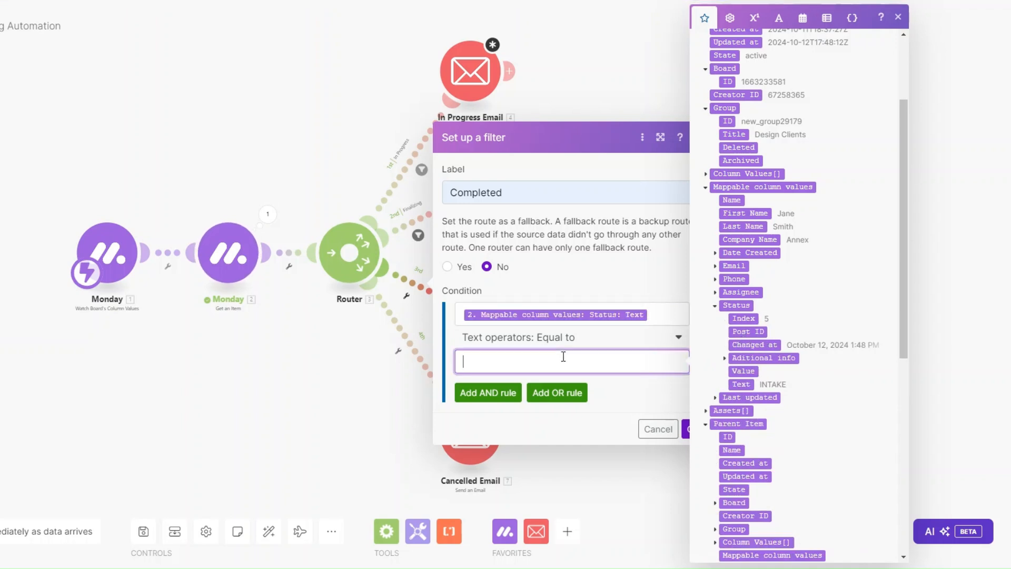
text(COMPLETED)
click(688, 429)
Filter route 4 as 'Cancelled': Status Text equal to CANCELLED.
click(398, 351)
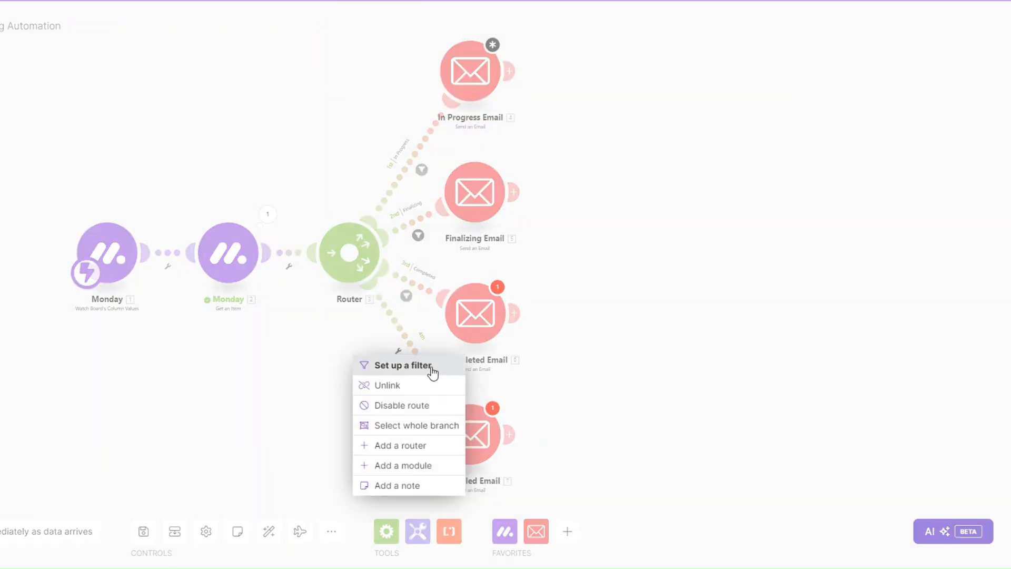
click(437, 369)
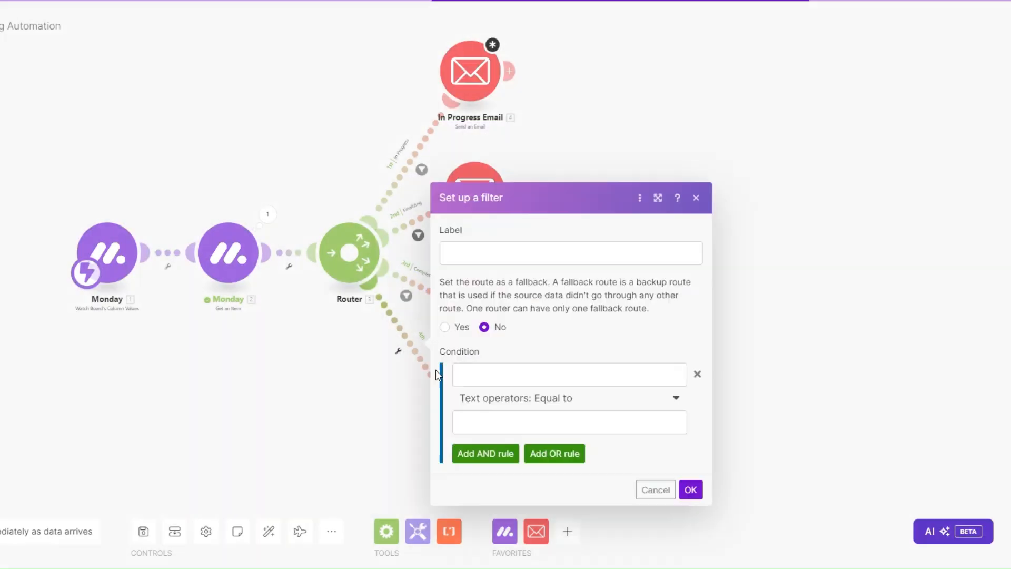
click(479, 250)
text(C)
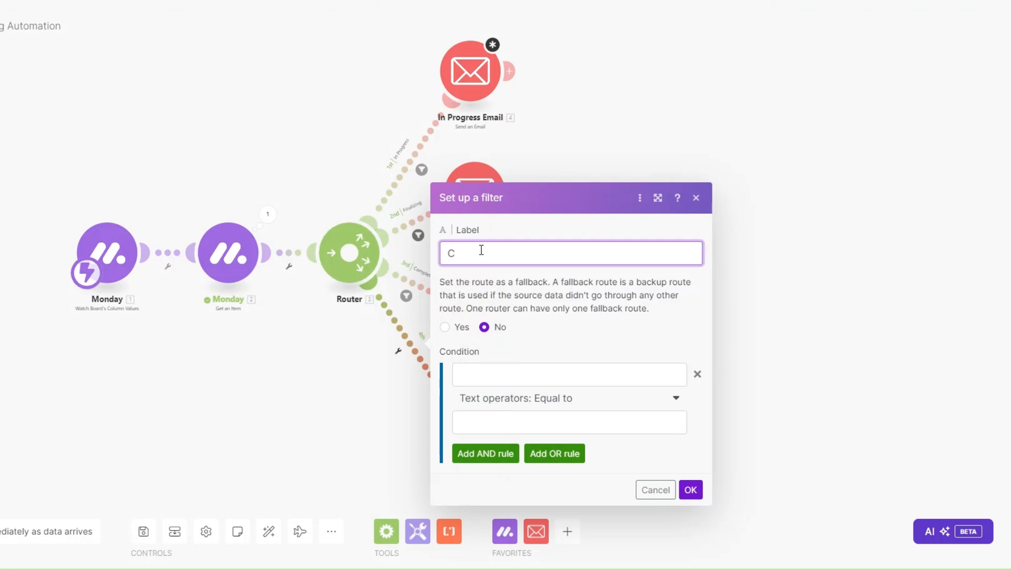
text(ancelled)
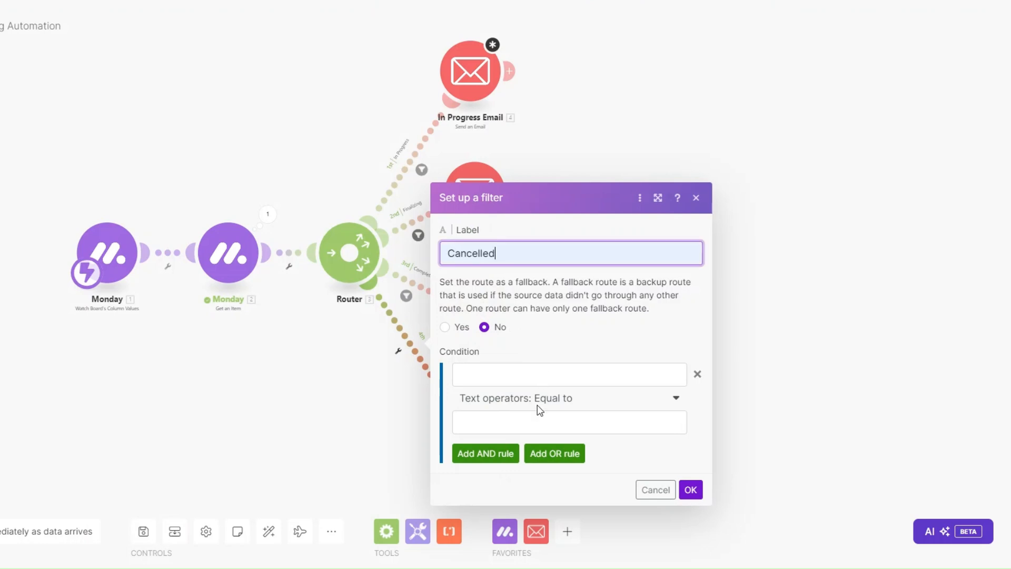
click(502, 369)
scroll(787, 368, down, 8)
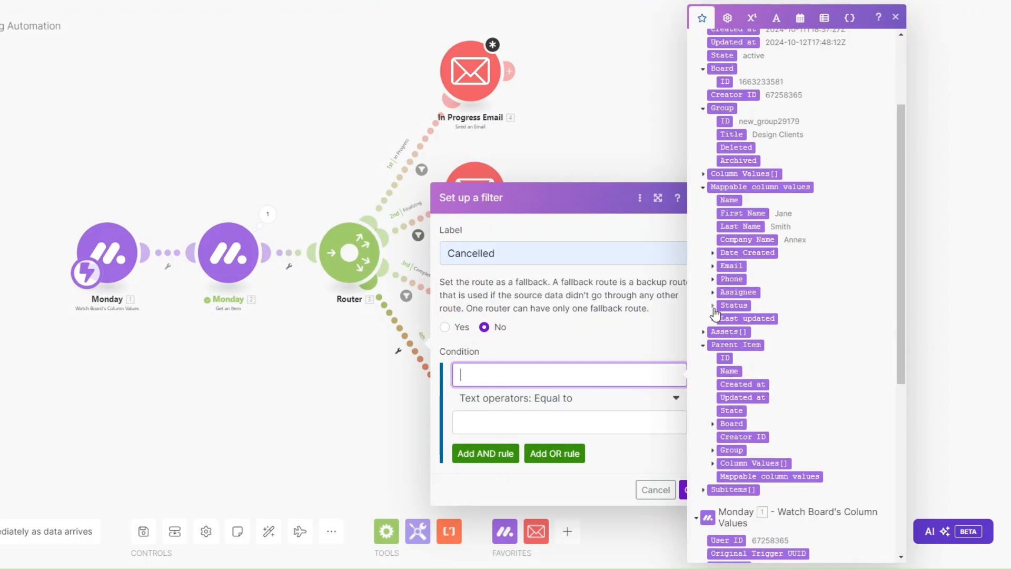
click(713, 306)
click(738, 384)
click(547, 419)
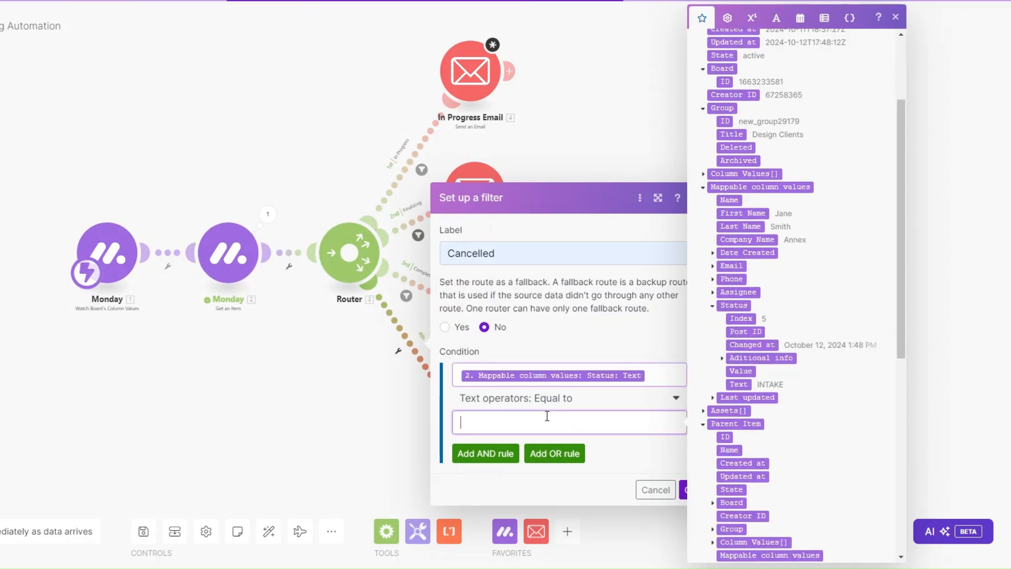
text(CAN)
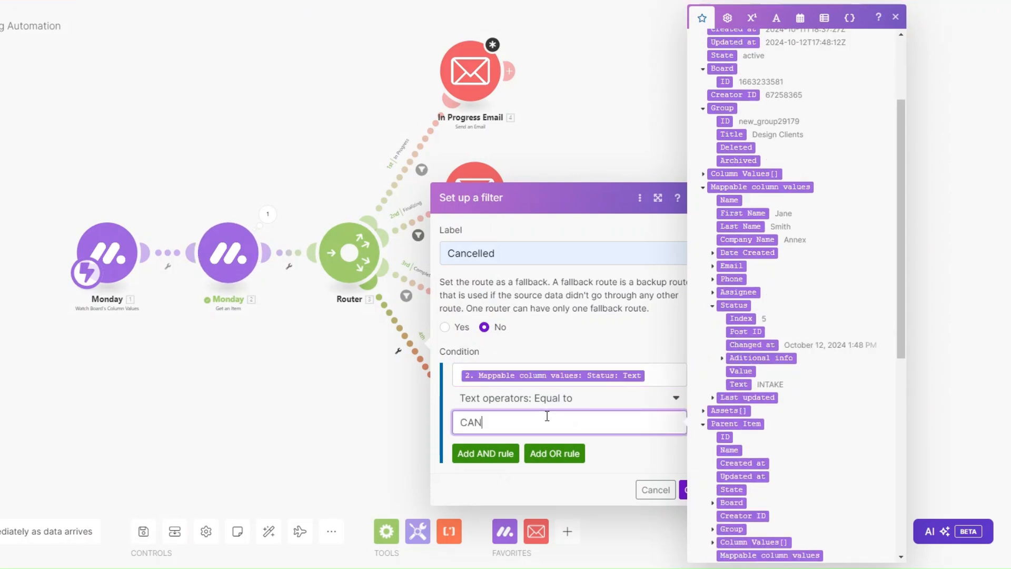
text(CELLED)
click(682, 490)
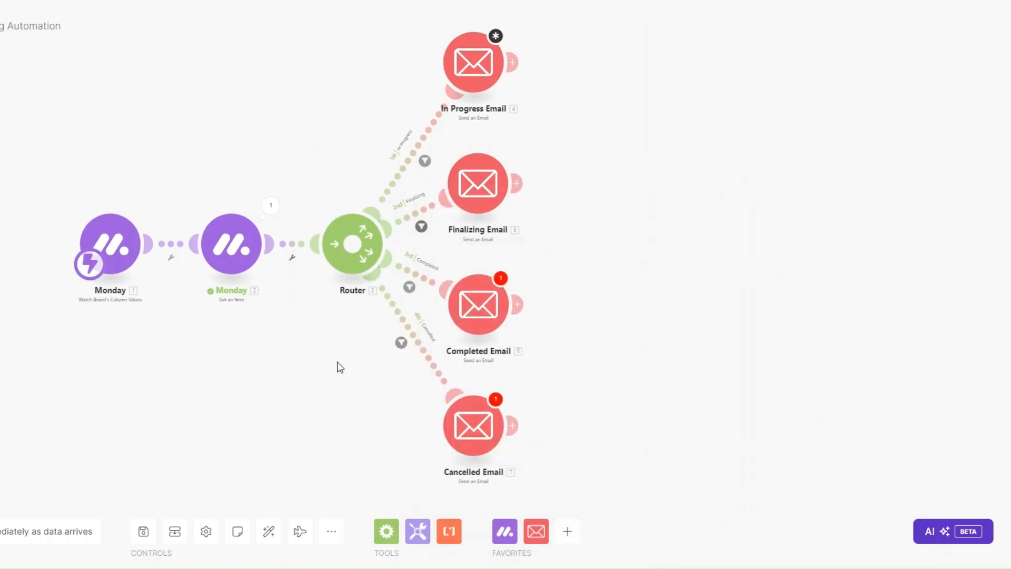
Map the item's Email field as the In Progress Email recipient and confirm the module.
click(470, 71)
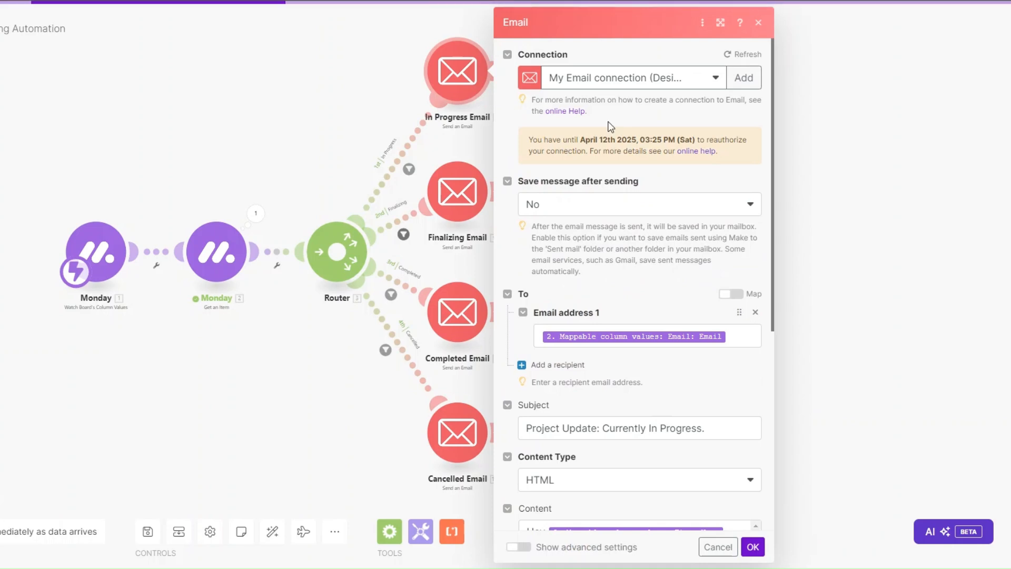
scroll(609, 128, down, 3)
click(750, 149)
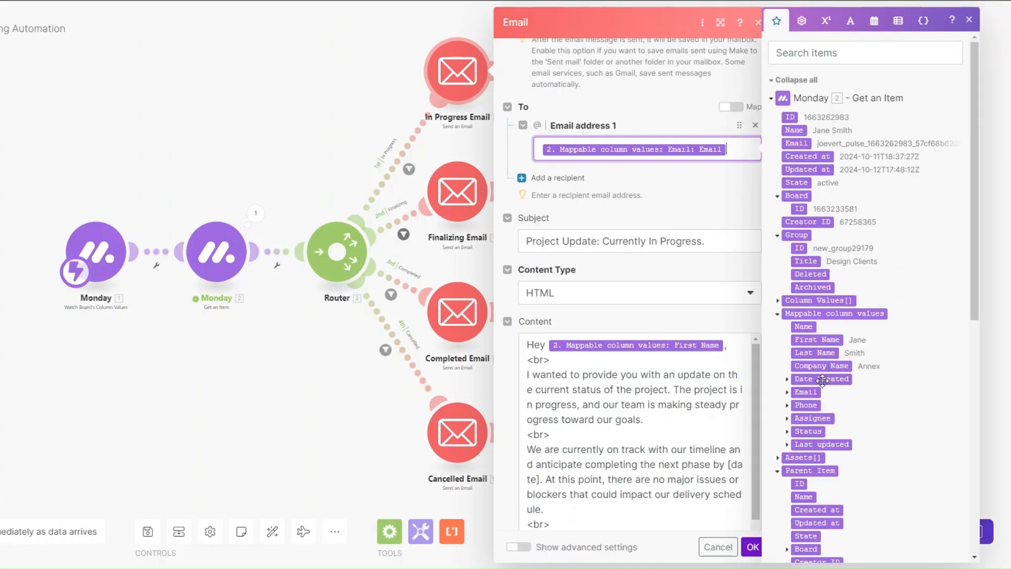
click(787, 392)
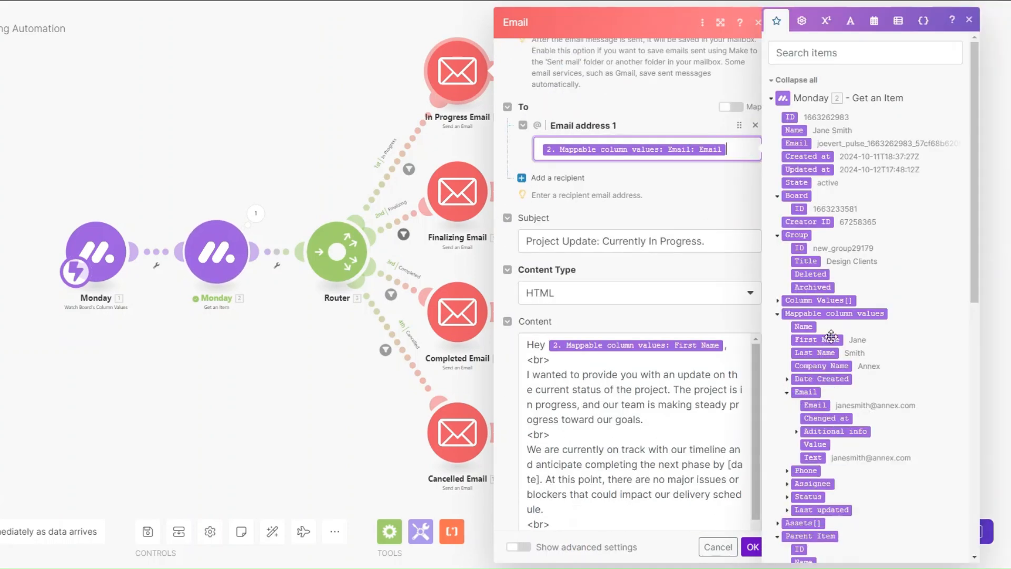
scroll(696, 209, down, 2)
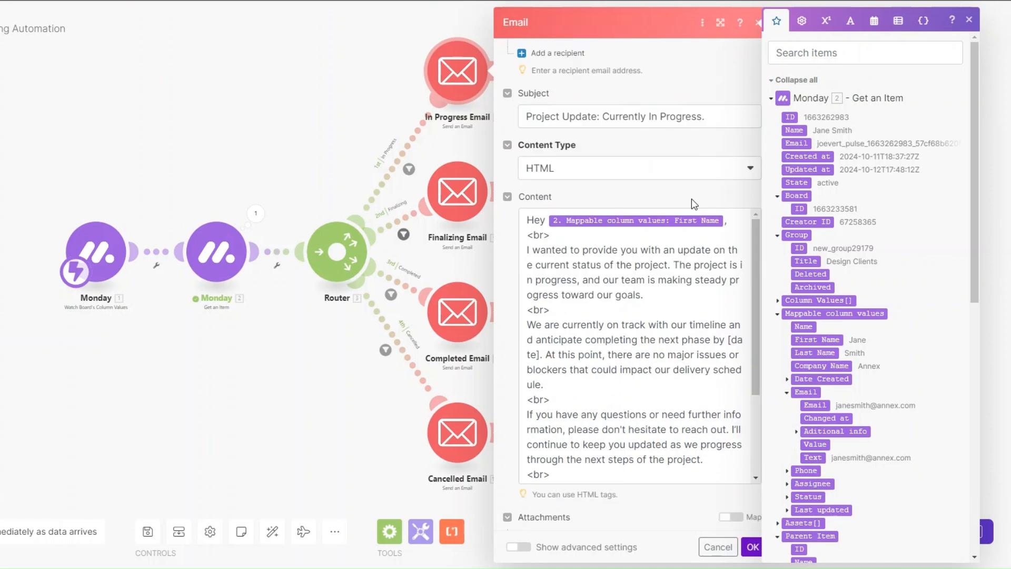
click(504, 473)
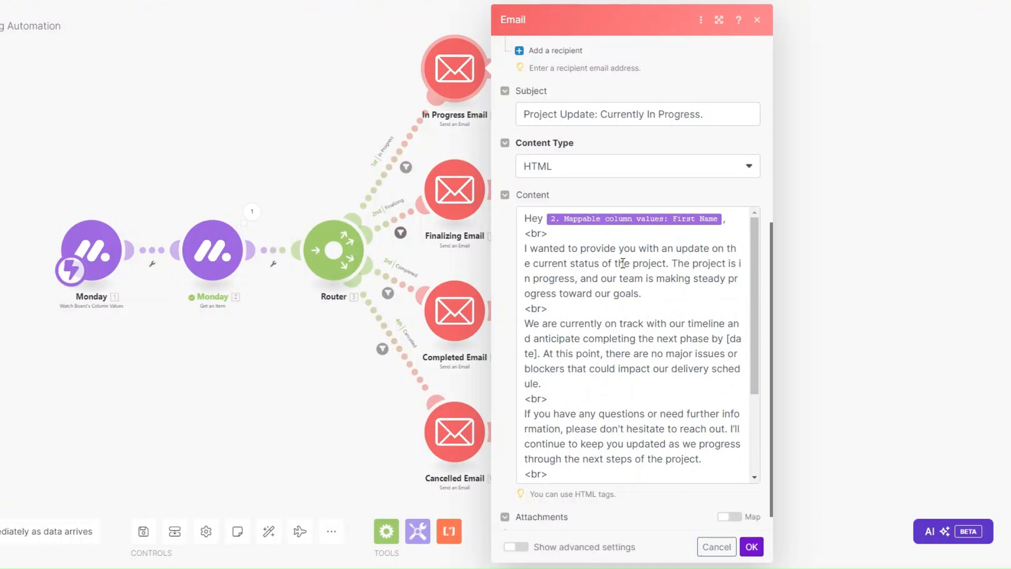
scroll(570, 362, down, 5)
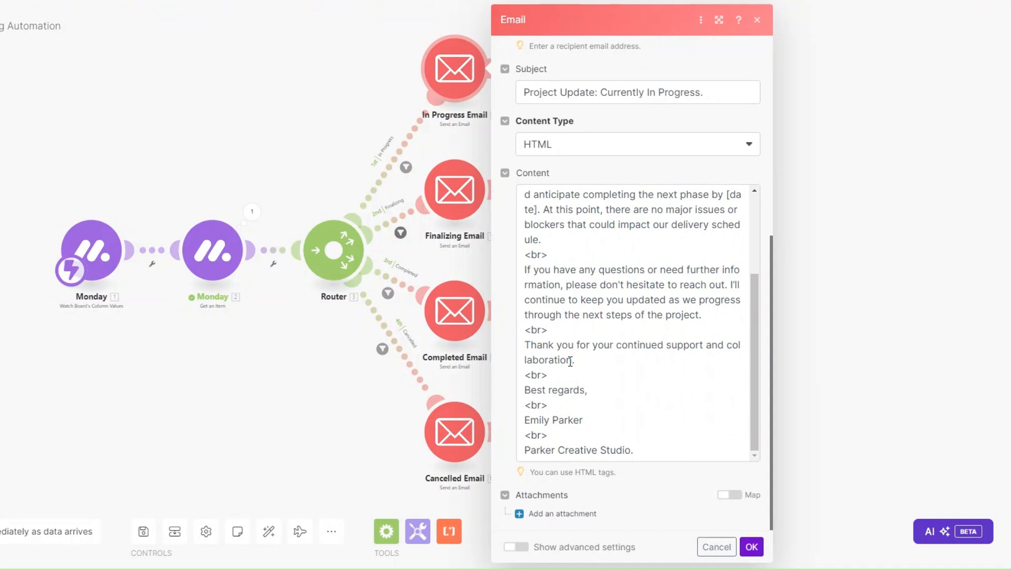
click(752, 547)
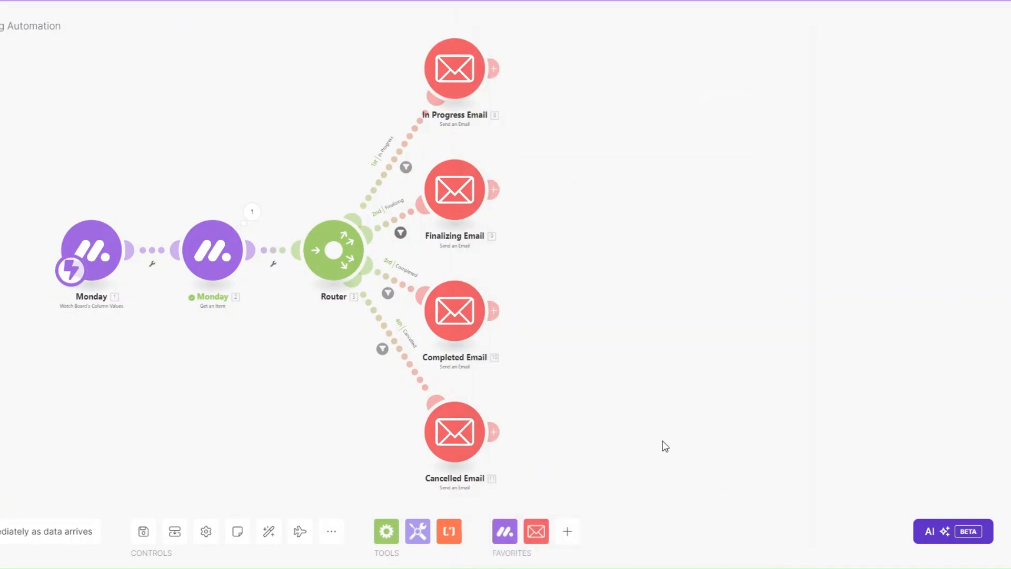
Map the client's Email into the Finalizing Email recipient, review its subject and content, and save.
click(475, 201)
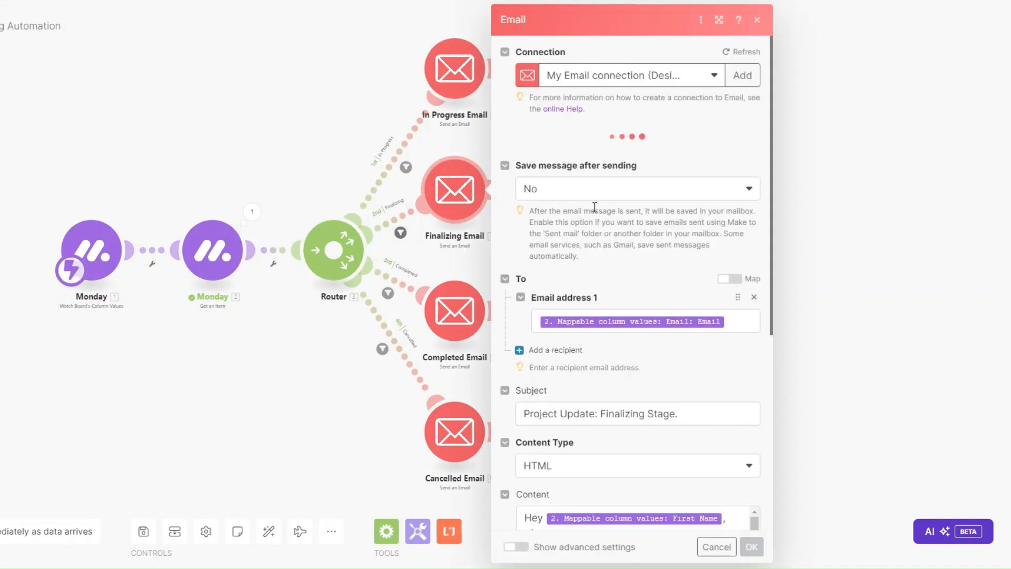
scroll(594, 207, down, 5)
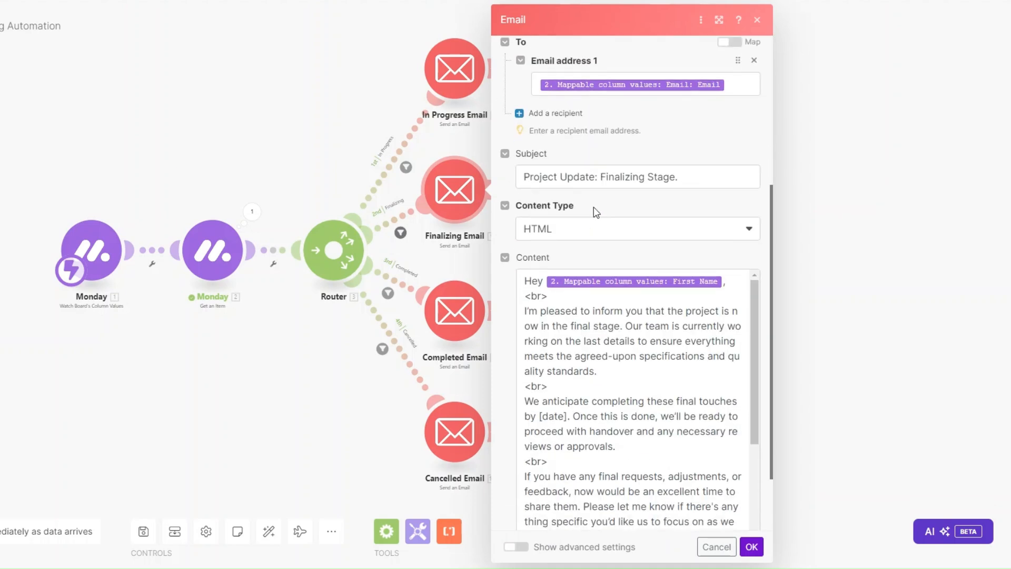
click(748, 90)
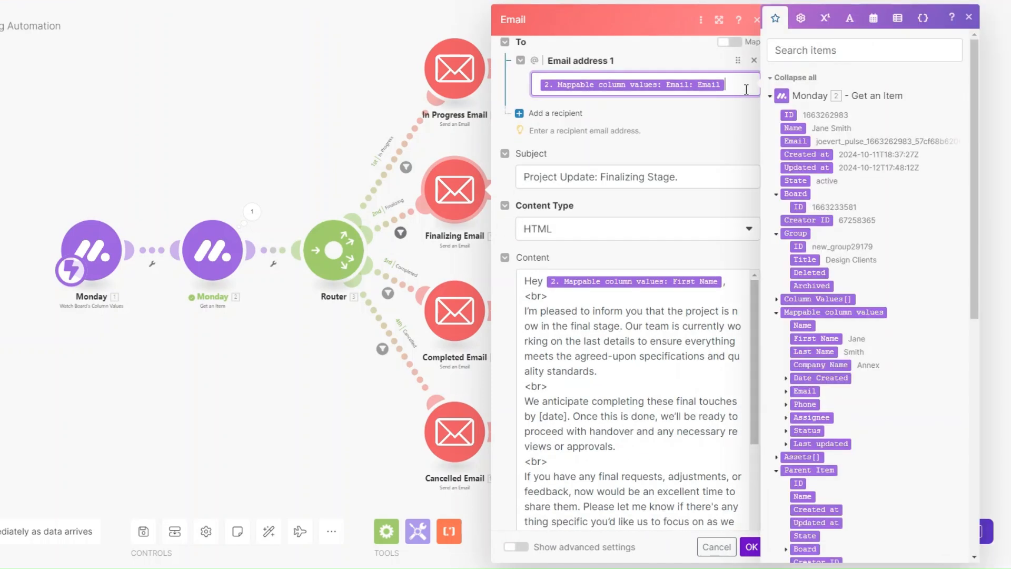
click(701, 178)
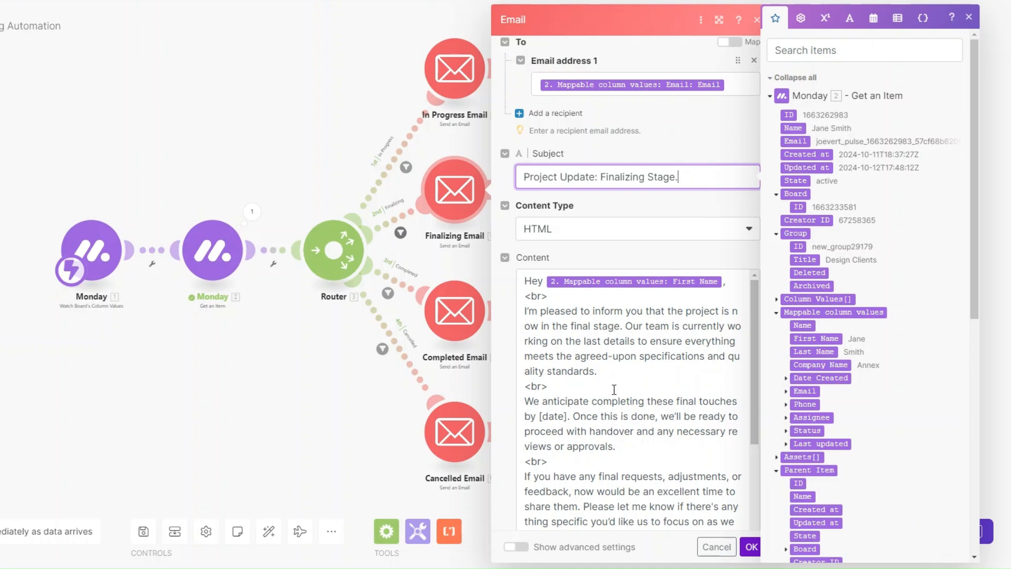
scroll(614, 389, down, 3)
scroll(602, 379, up, 1)
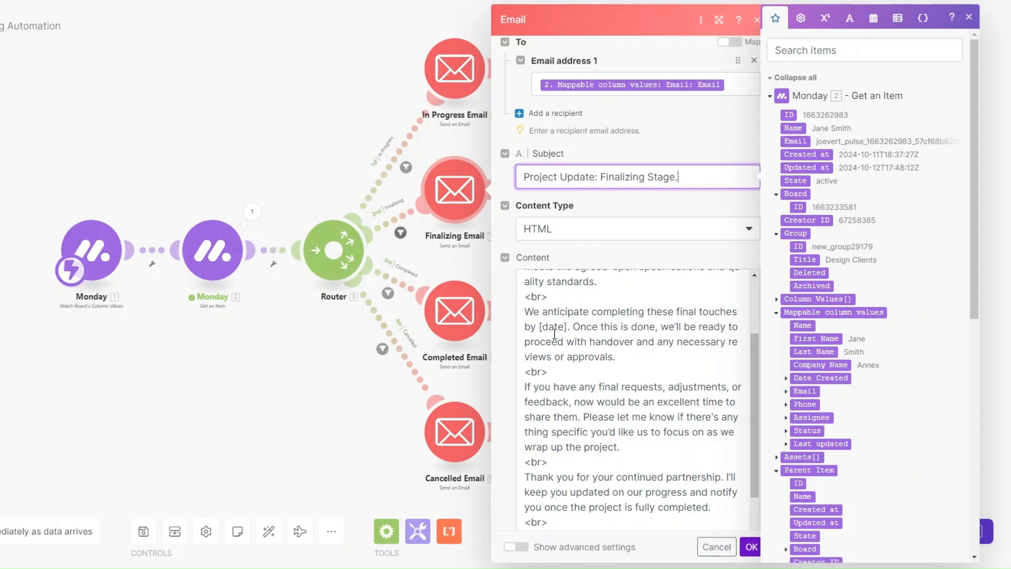
scroll(555, 333, down, 2)
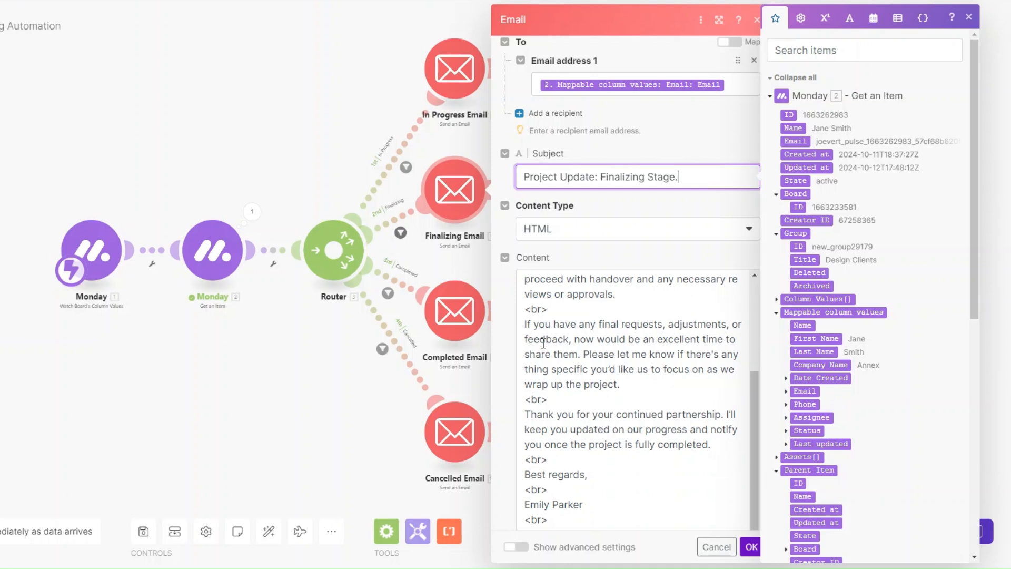
scroll(604, 401, down, 2)
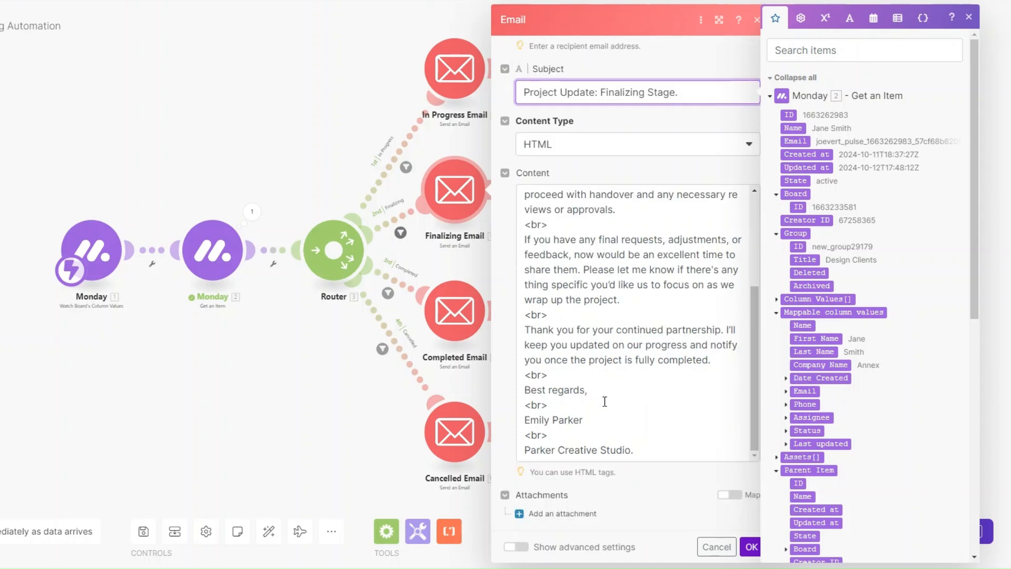
click(751, 546)
click(455, 310)
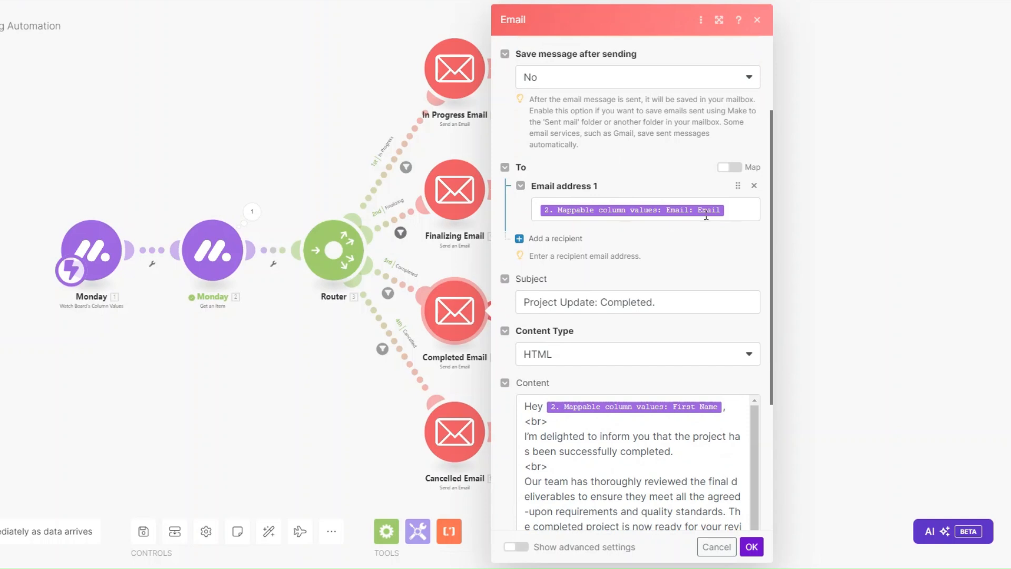
Map Email > Email as the Completed Email recipient, review the HTML content, and save.
click(732, 209)
click(786, 328)
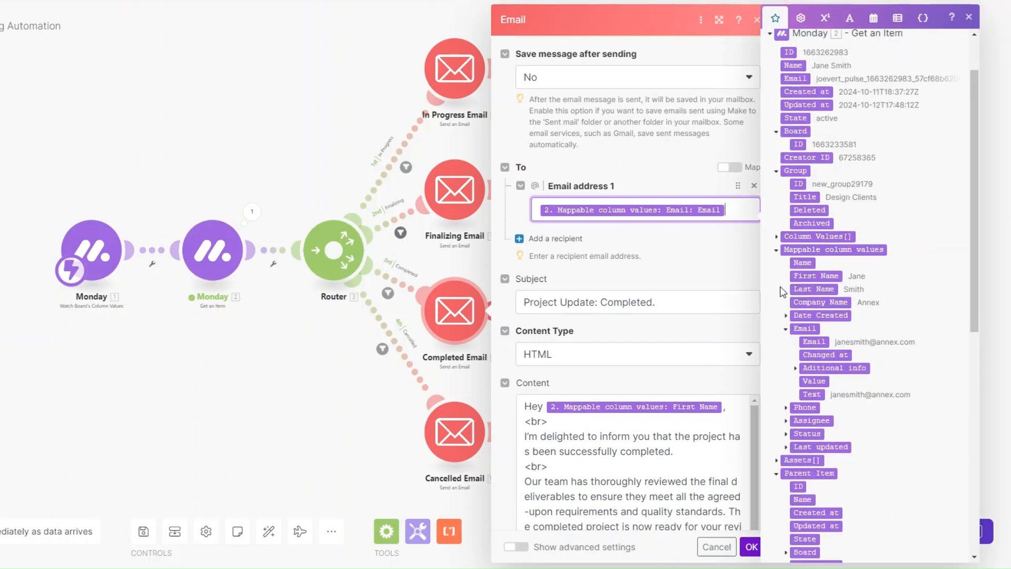
scroll(640, 295, down, 3)
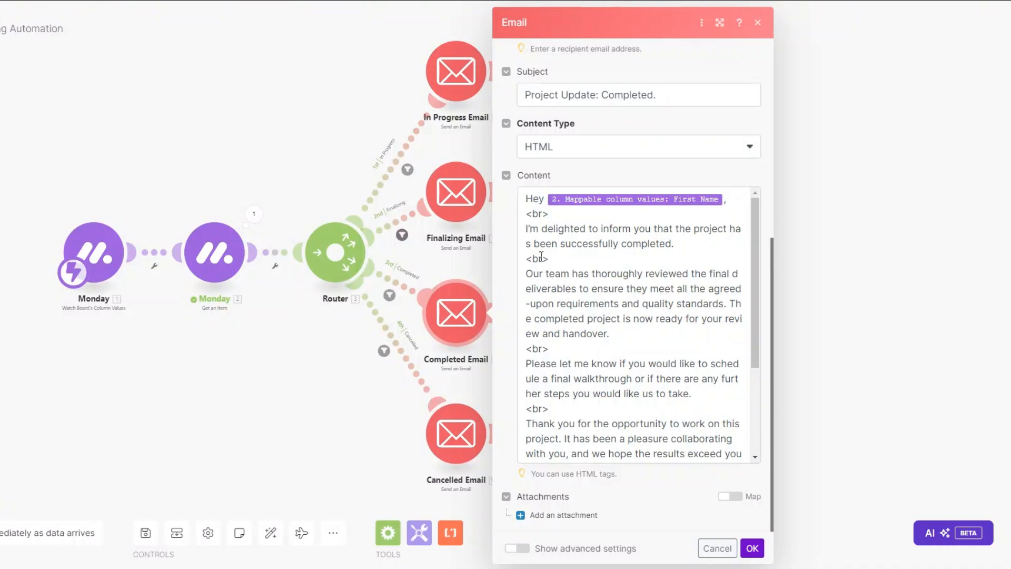
scroll(541, 256, down, 3)
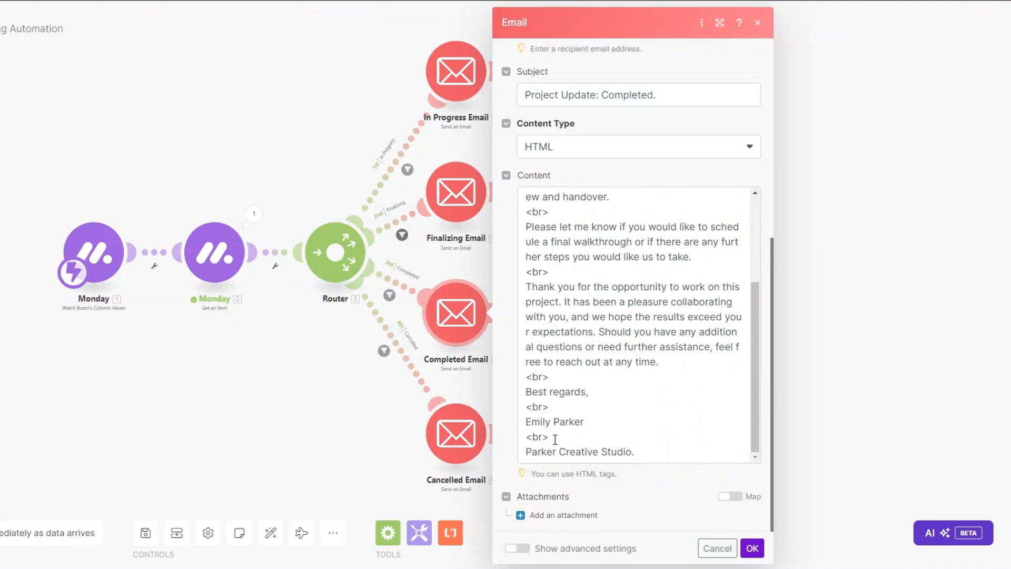
click(752, 548)
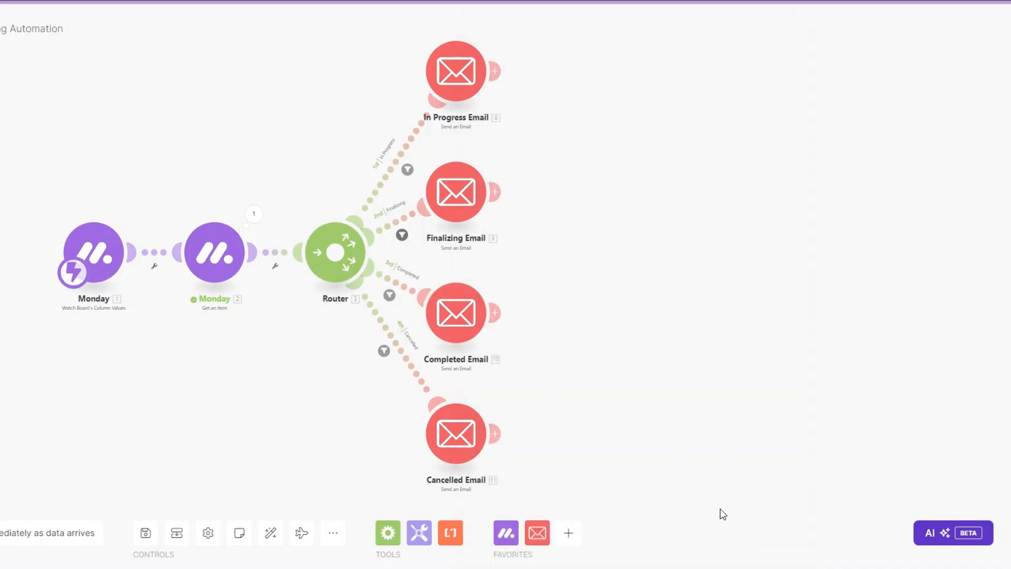
Map Email > Email into Email address 1 of the Cancelled Email module, review its content, and save.
click(457, 443)
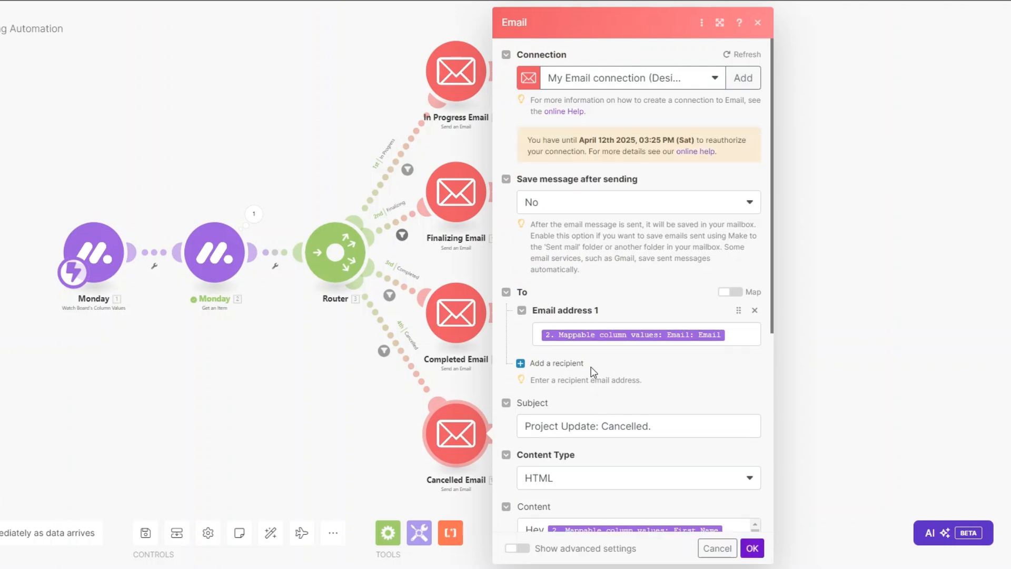
click(747, 332)
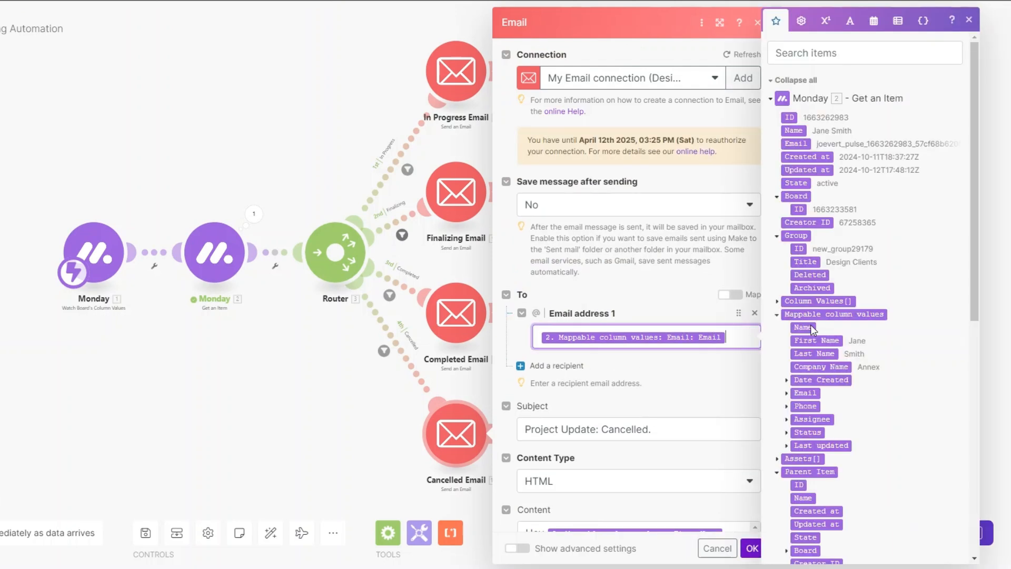
click(786, 394)
scroll(689, 361, down, 6)
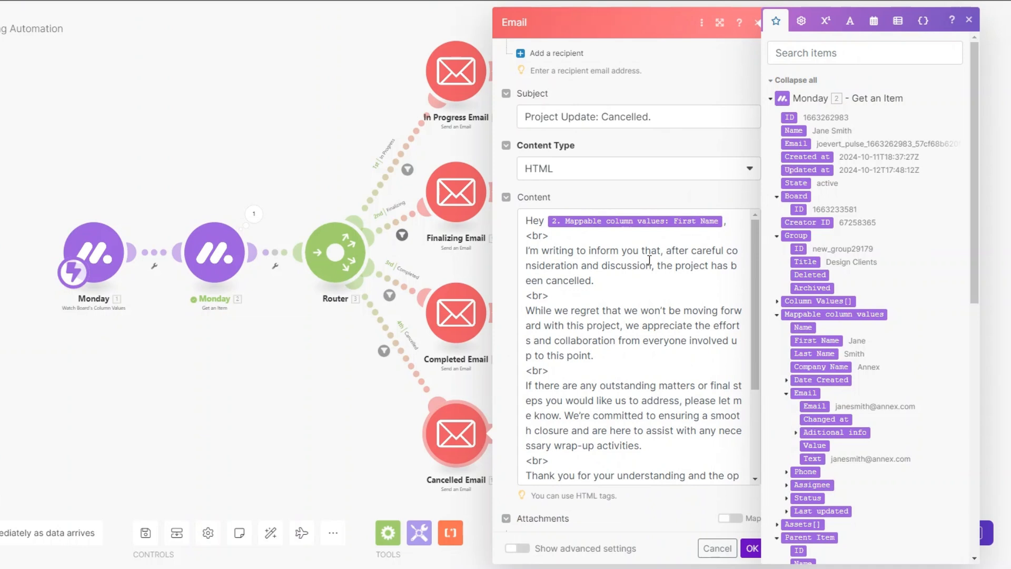
scroll(649, 259, down, 3)
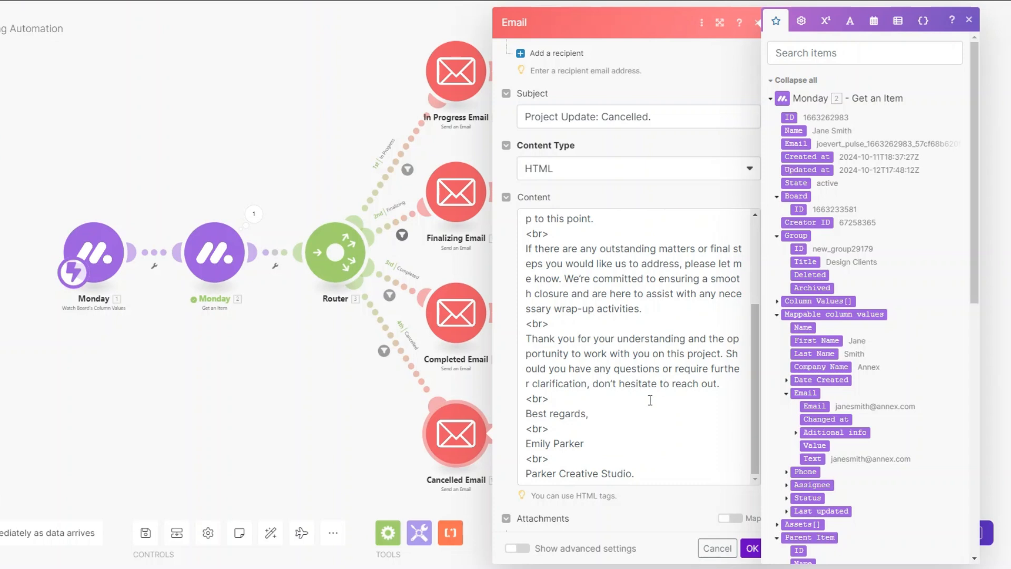
click(750, 548)
drag(299, 391, 361, 393)
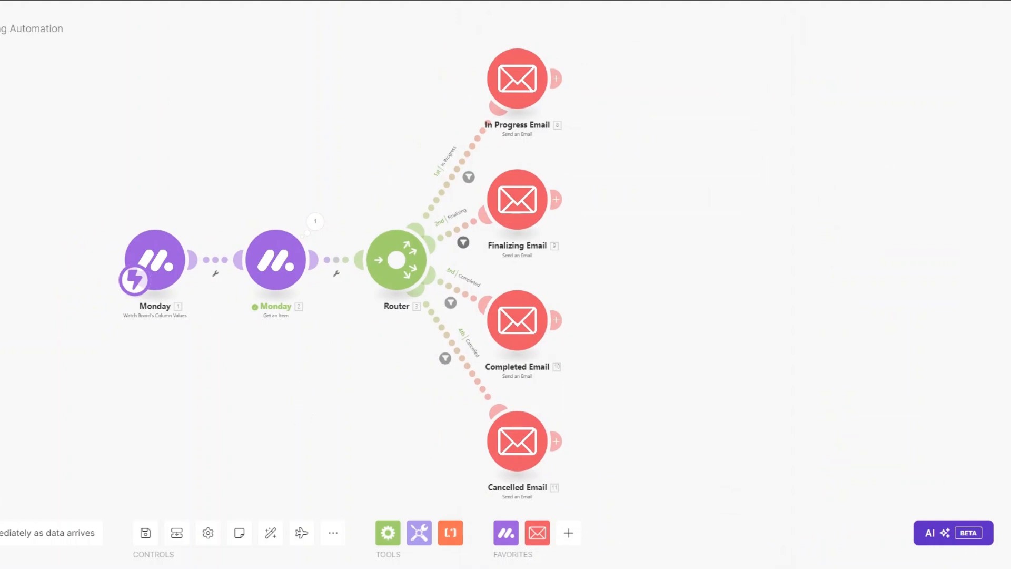
Run the scenario once and change the first client's status to IN PROGRESS, then FINALIZING.
drag(179, 403, 278, 413)
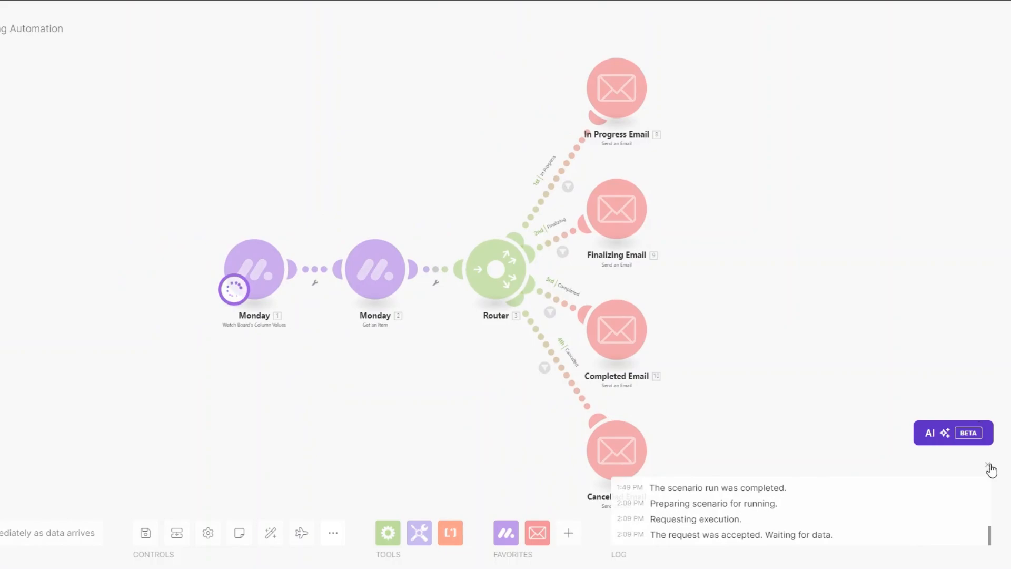
click(987, 464)
click(447, 191)
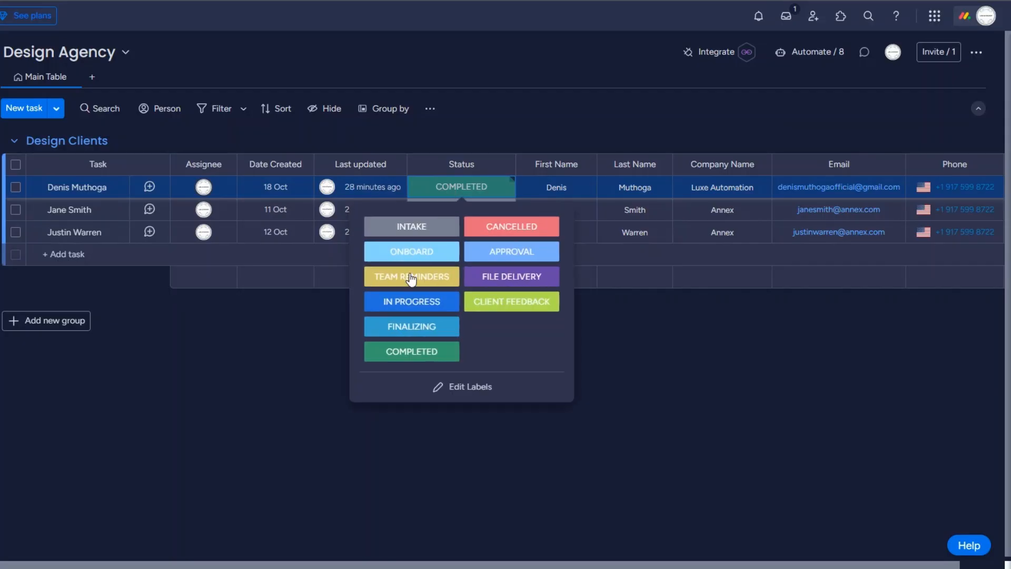
click(403, 306)
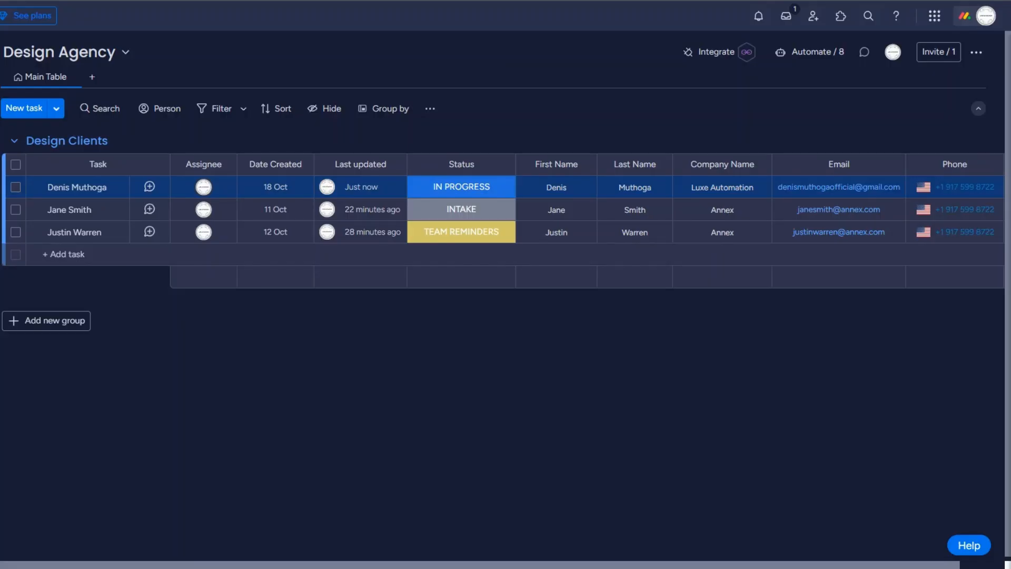
click(456, 188)
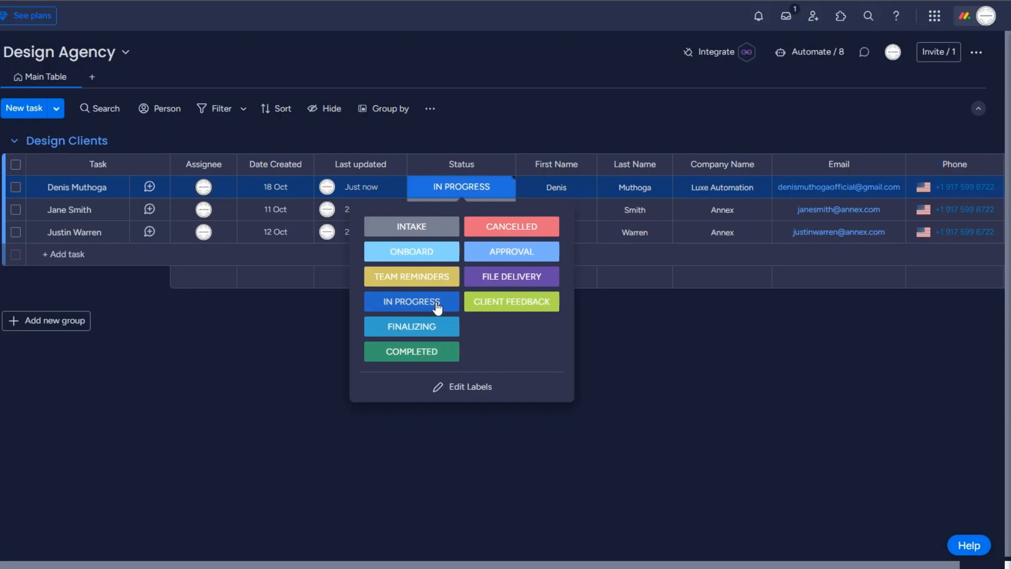
click(406, 324)
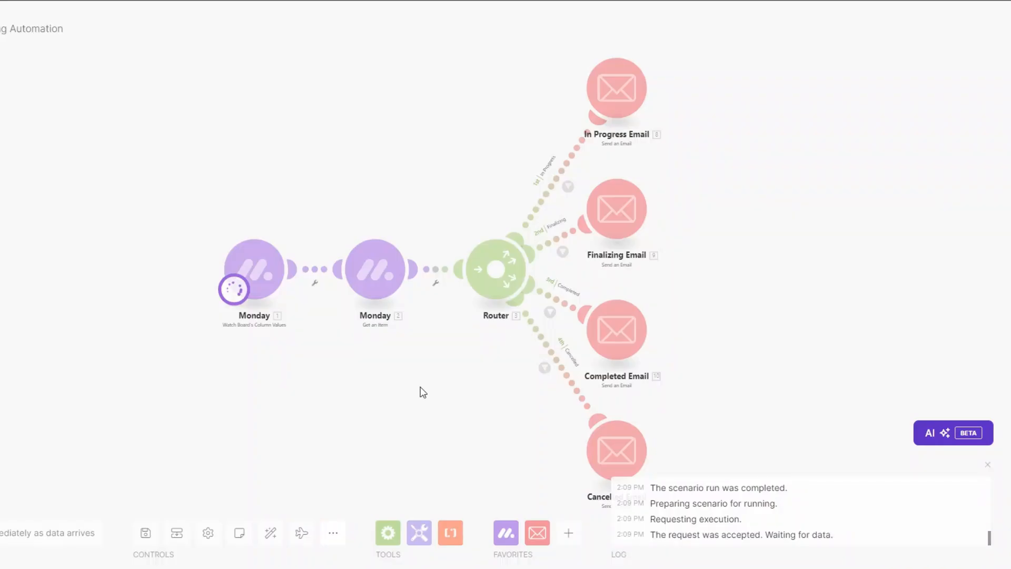
Check the run results, then set the first client's status to COMPLETED and then CANCELLED.
drag(394, 377, 323, 373)
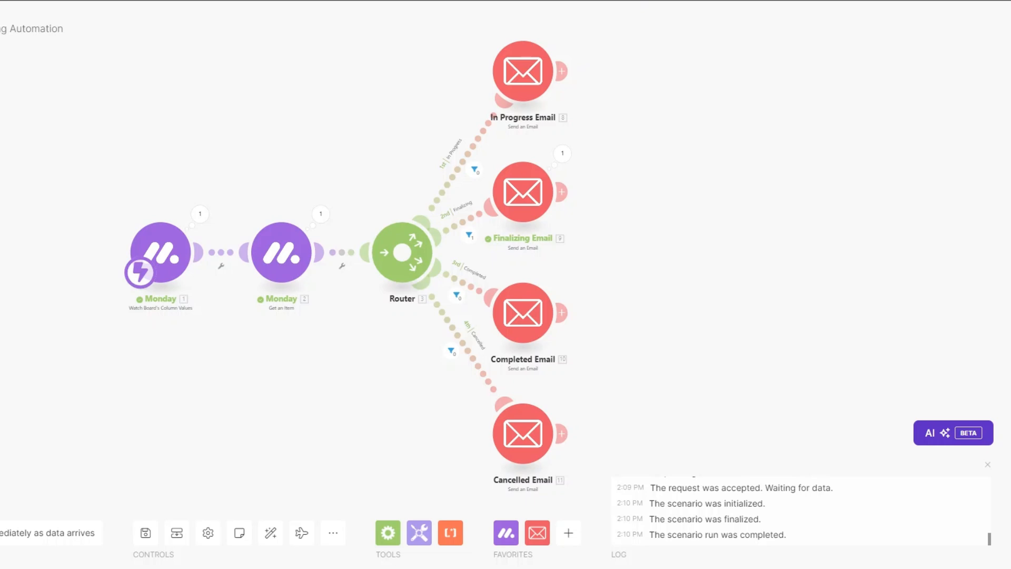
drag(100, 407, 144, 414)
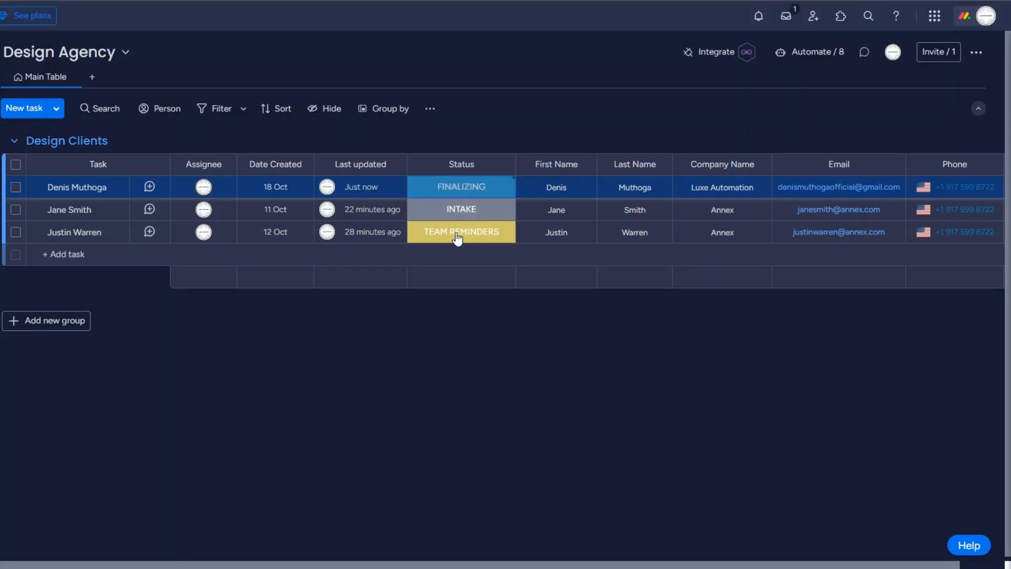
click(461, 187)
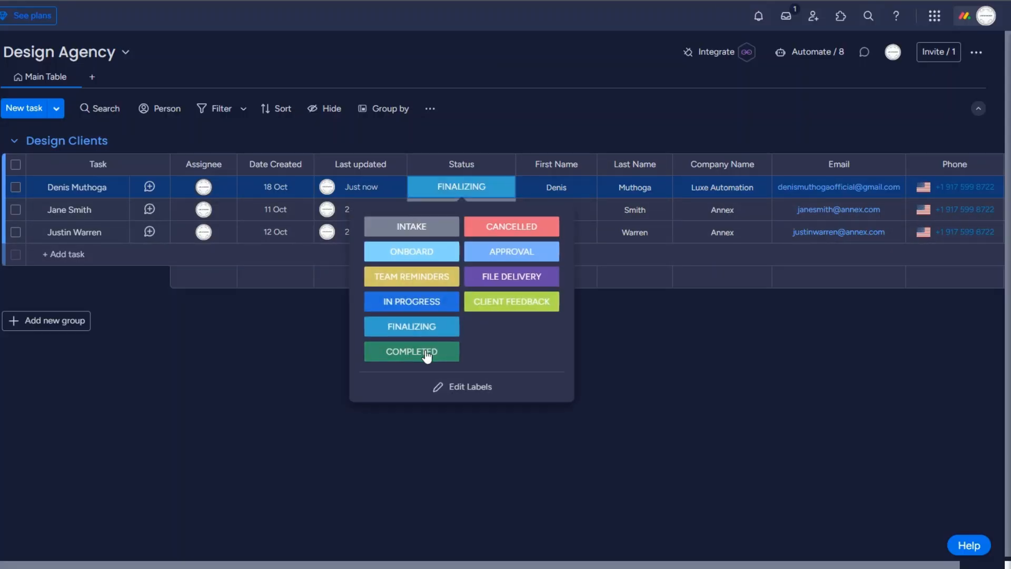
click(426, 354)
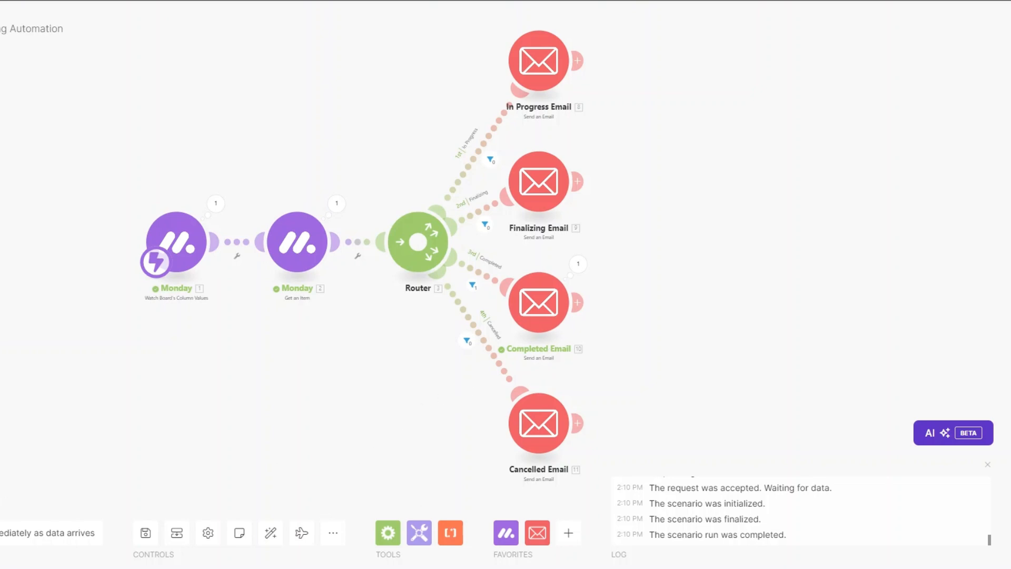
drag(295, 380, 283, 398)
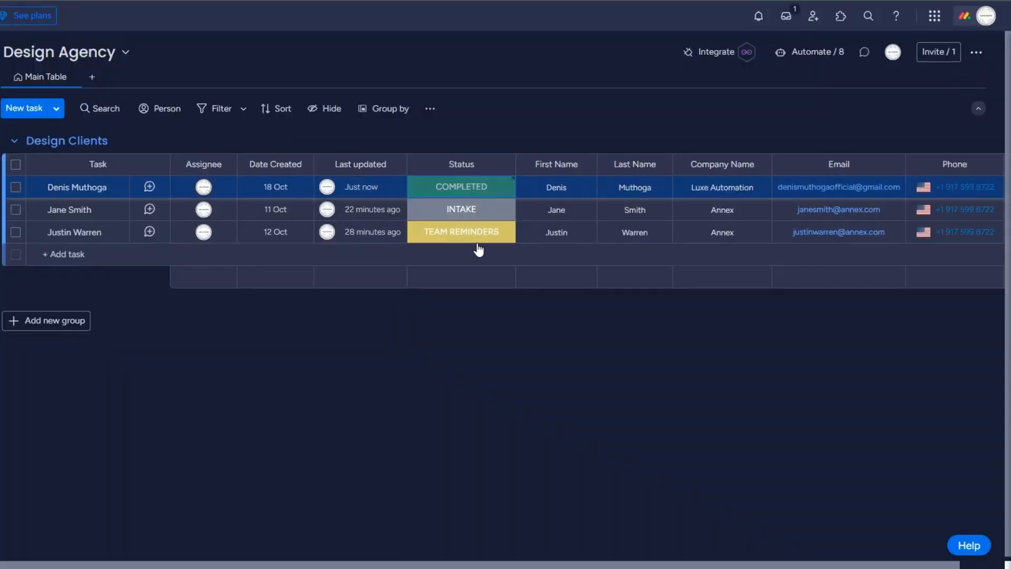
click(461, 188)
click(495, 227)
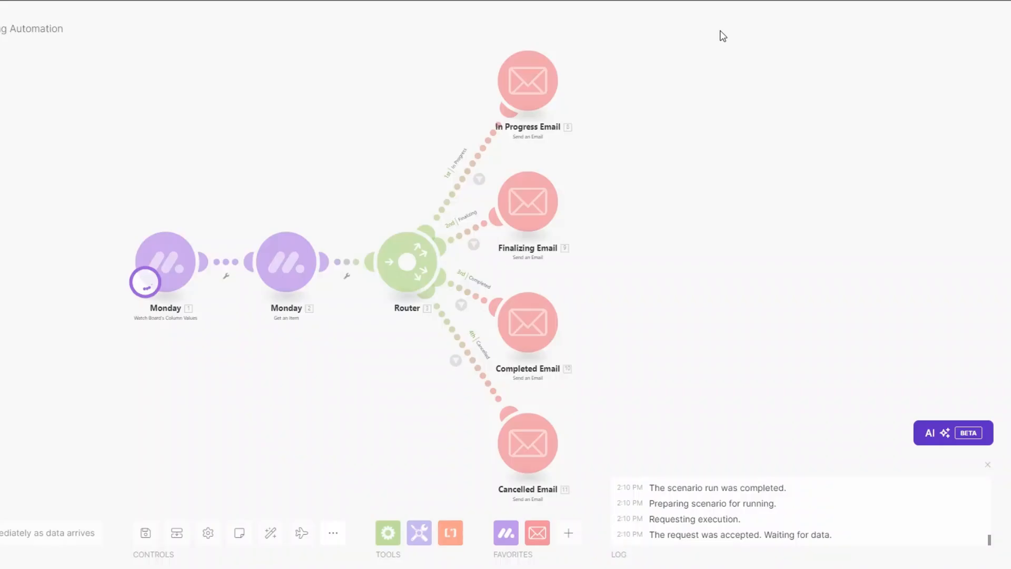
Create a new empty scenario for '5. Content Scheduling on Social Media Platforms'.
drag(367, 380, 361, 376)
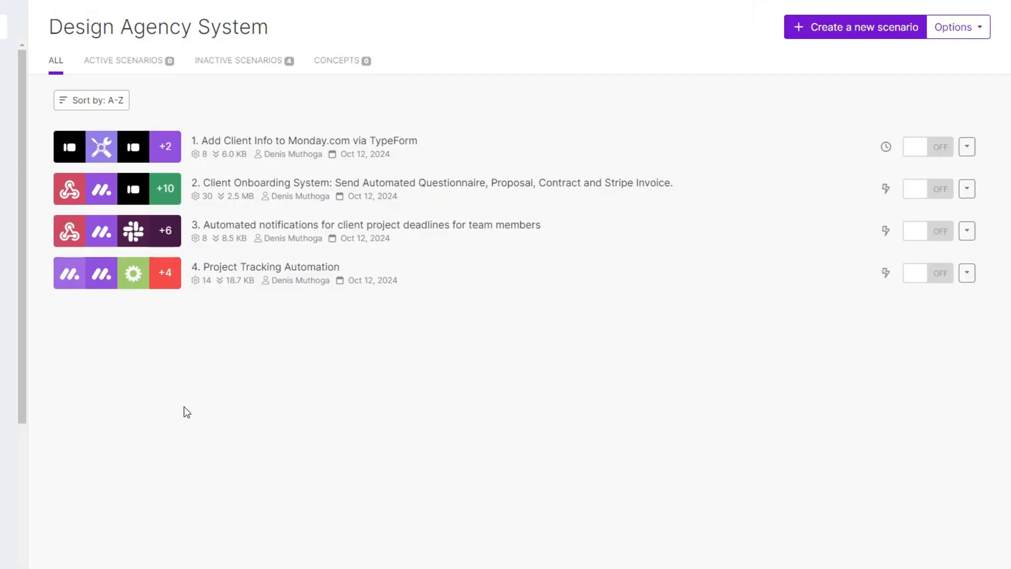
click(831, 38)
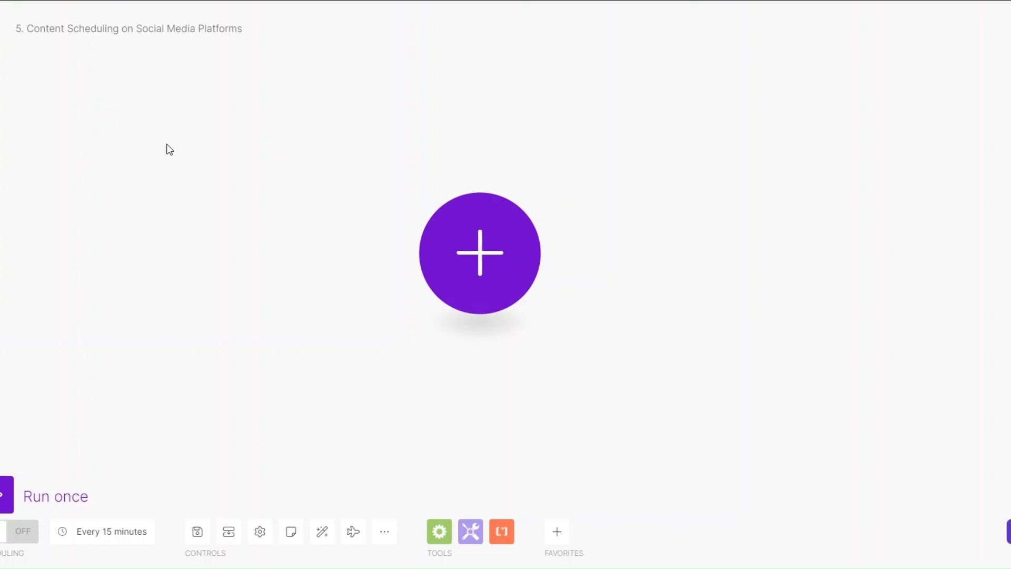
Add a Google Drive Watch Files in a Folder trigger on Gallery, all file types, limit 2.
click(480, 253)
click(609, 222)
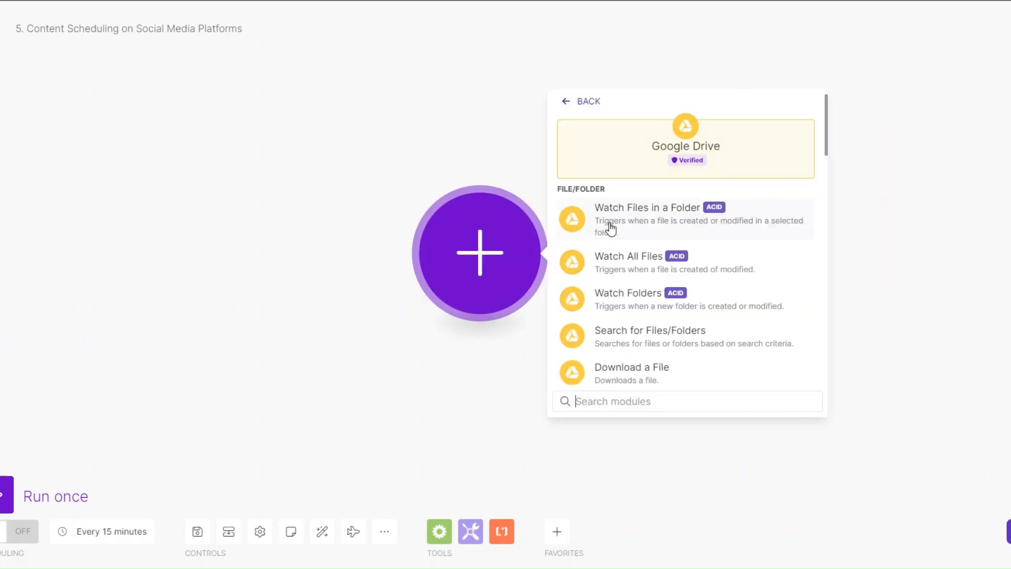
click(620, 215)
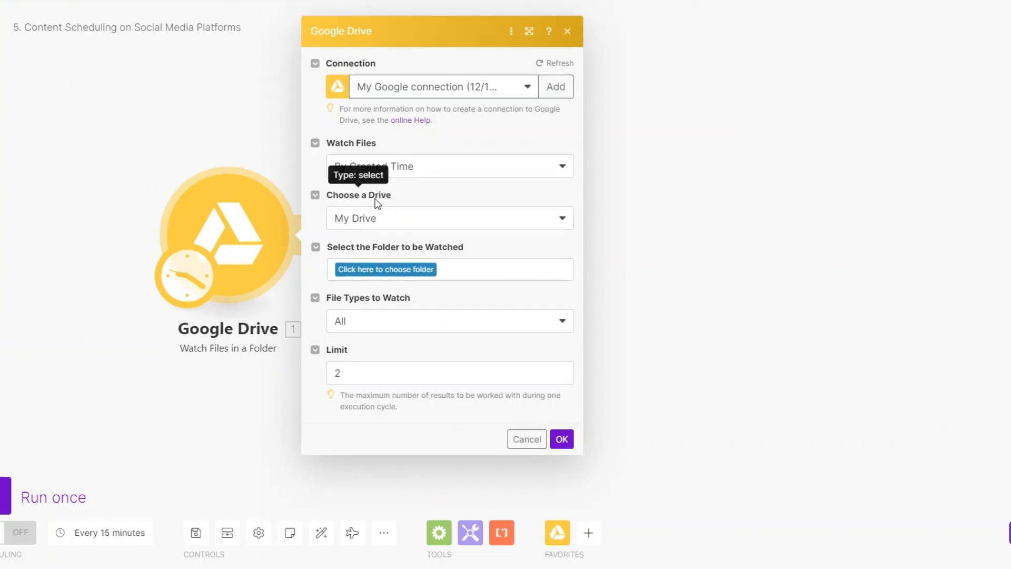
click(371, 261)
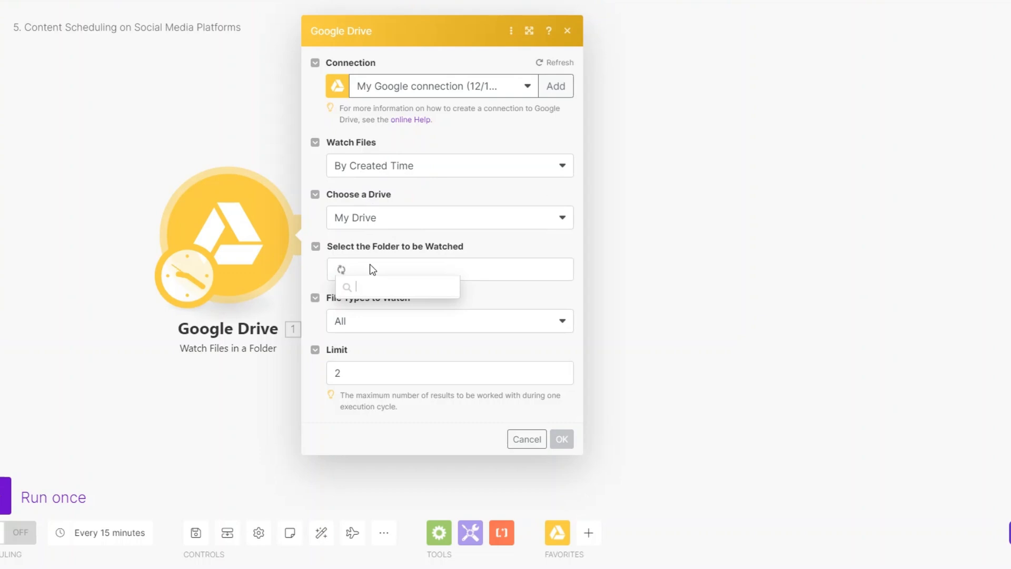
click(343, 307)
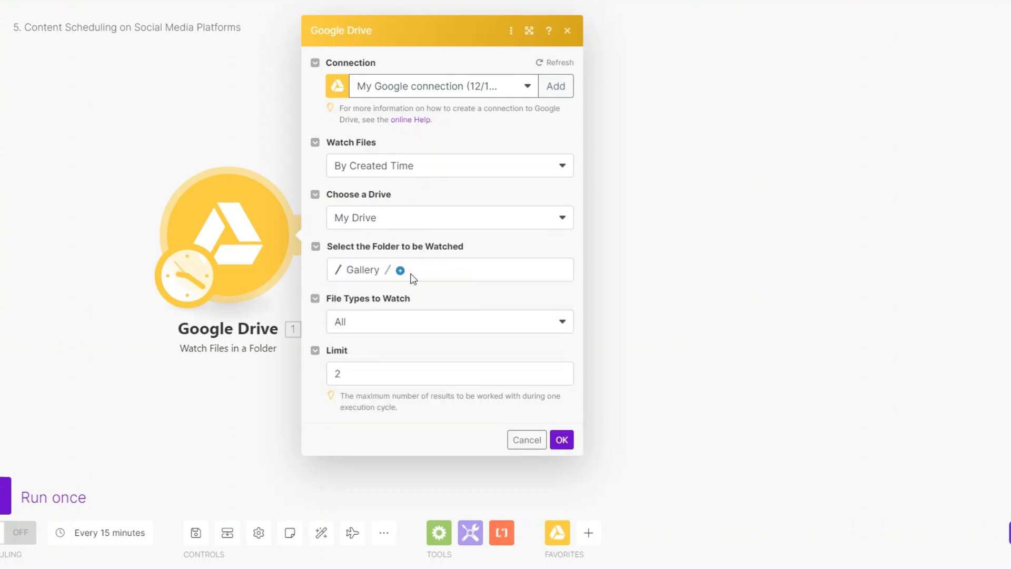
click(384, 323)
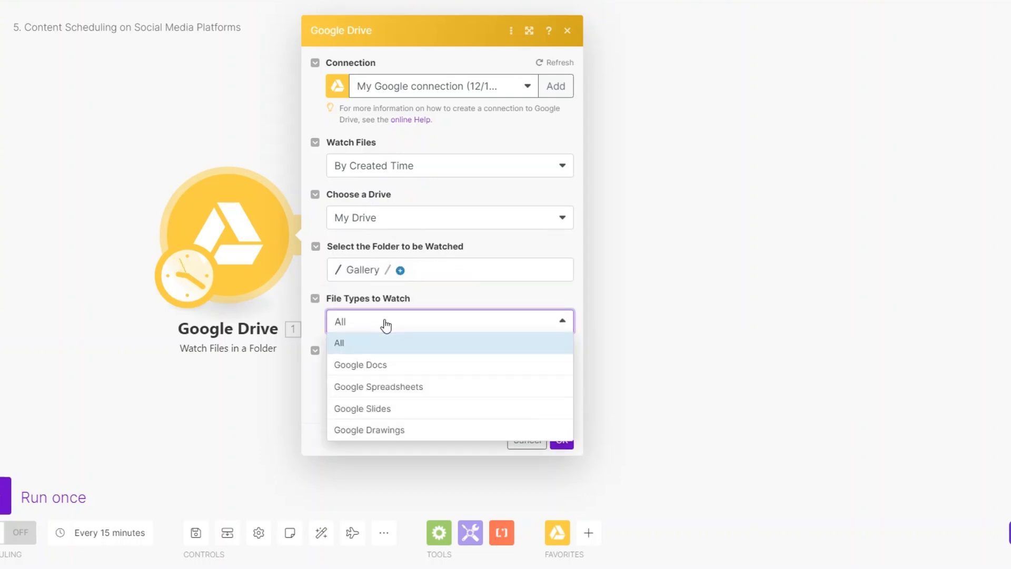
click(383, 323)
click(354, 375)
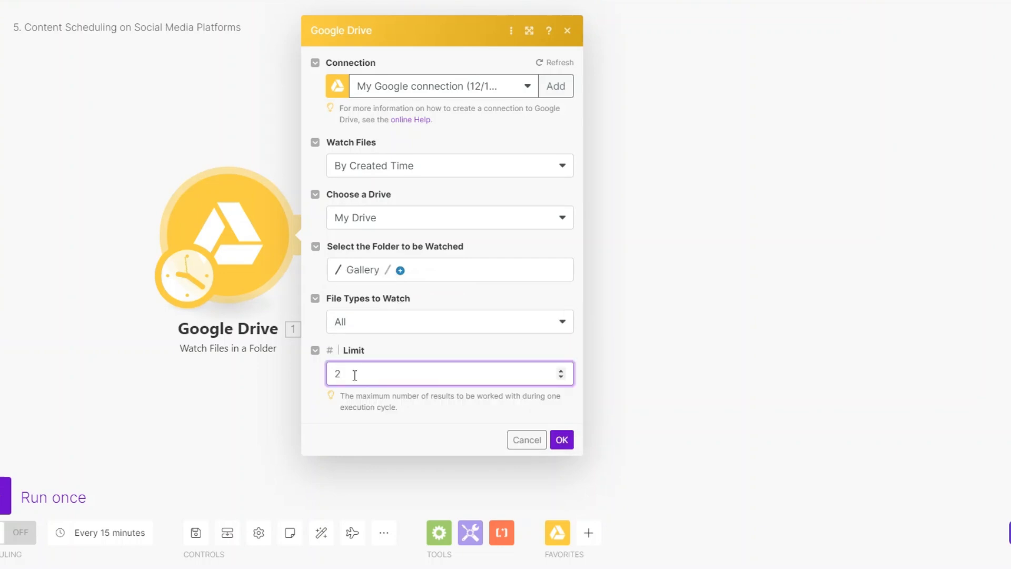
click(571, 438)
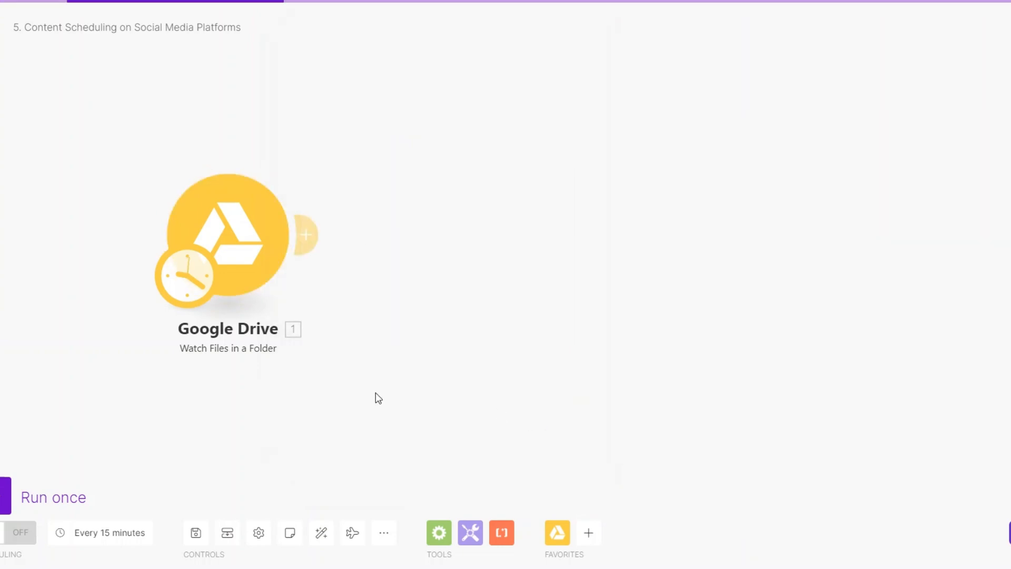
Run only the Drive trigger and inspect the returned file's ID.
right_click(216, 258)
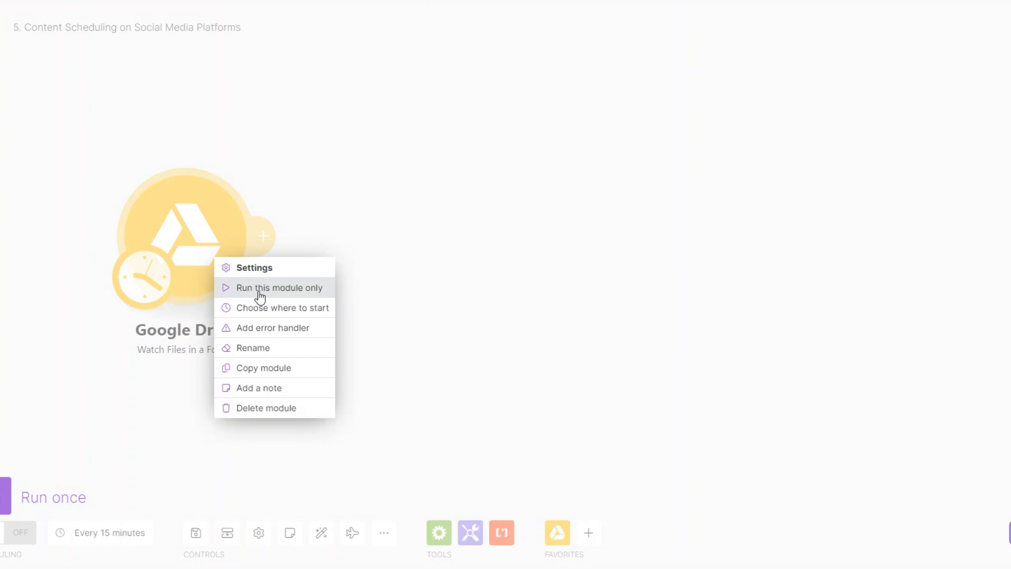
click(259, 288)
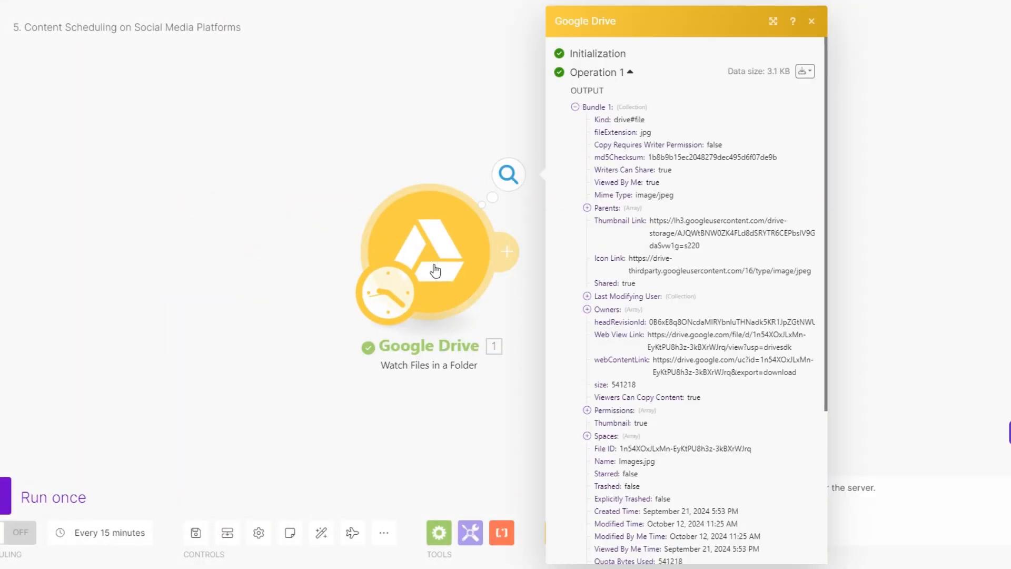
drag(468, 325, 332, 322)
scroll(564, 272, down, 1)
scroll(564, 271, down, 3)
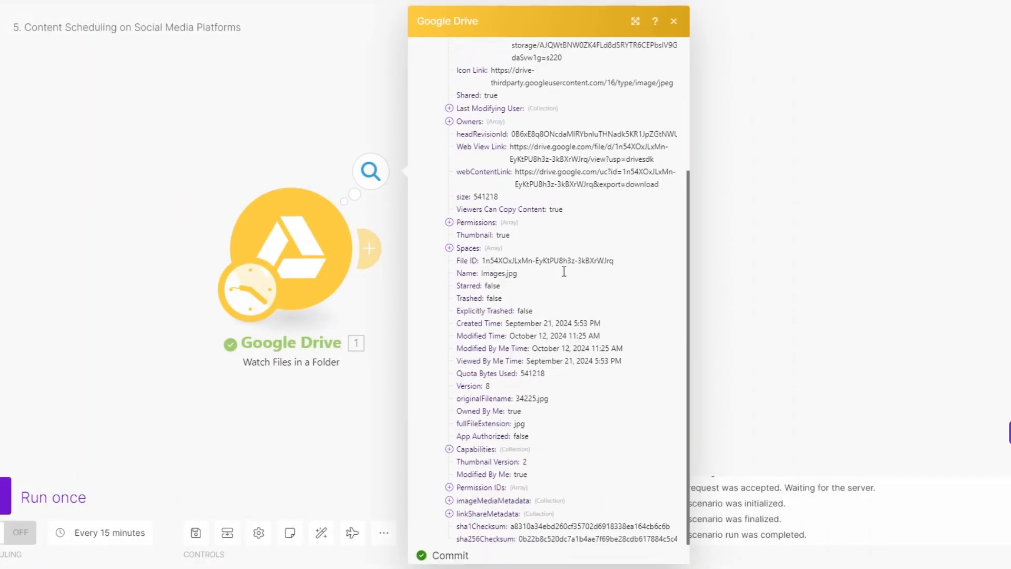
triple_click(501, 261)
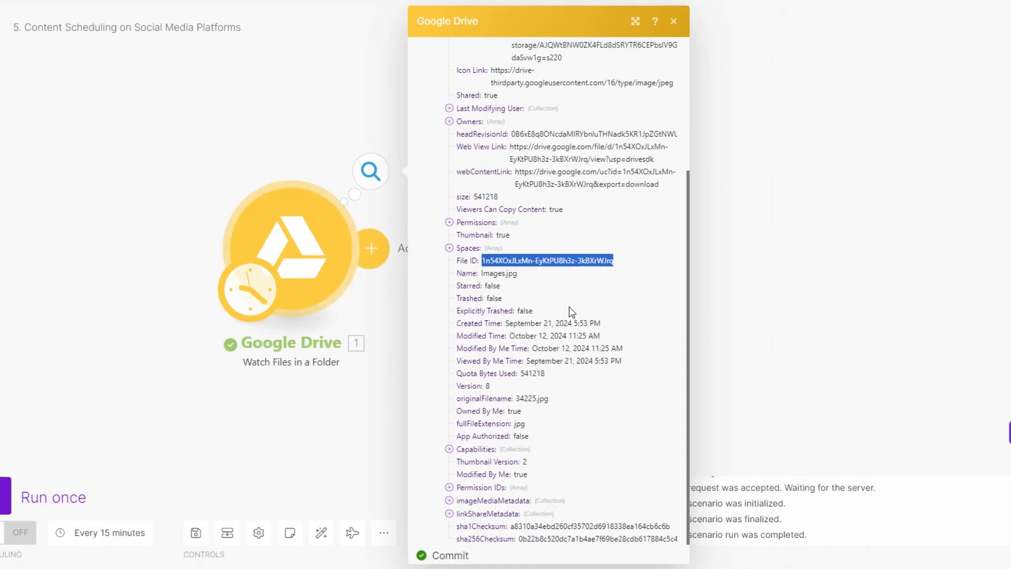
scroll(572, 312, down, 1)
click(388, 284)
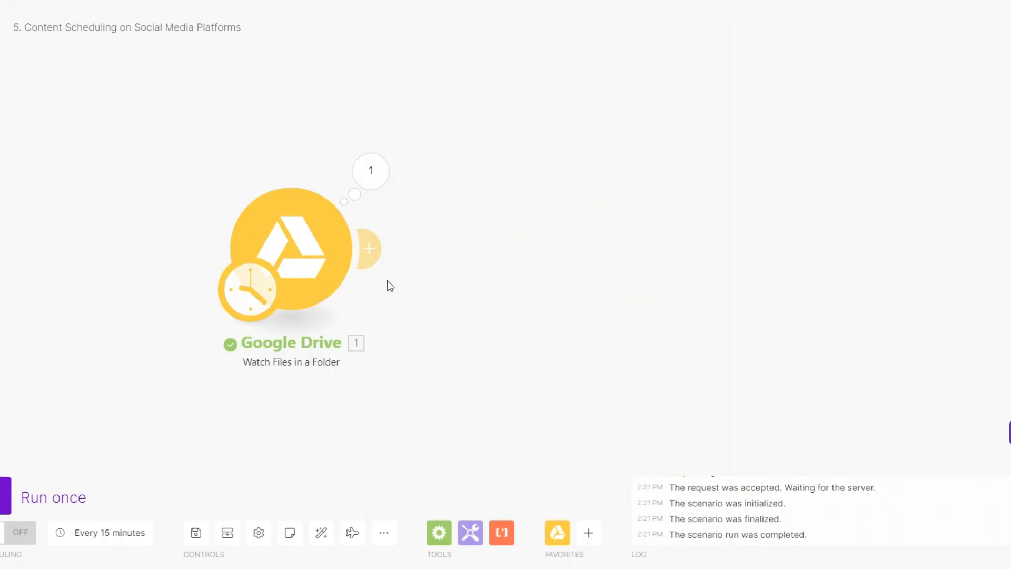
drag(388, 284, 318, 286)
Add a Google Drive Get a Share Link step using the file ID, role Reader, type Anyone.
click(310, 253)
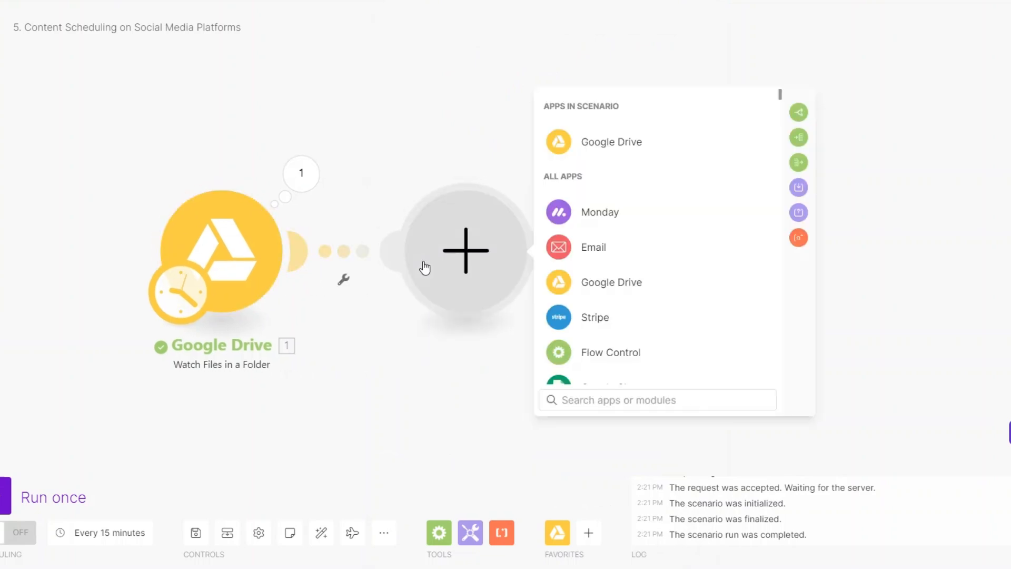
click(628, 138)
scroll(631, 266, down, 8)
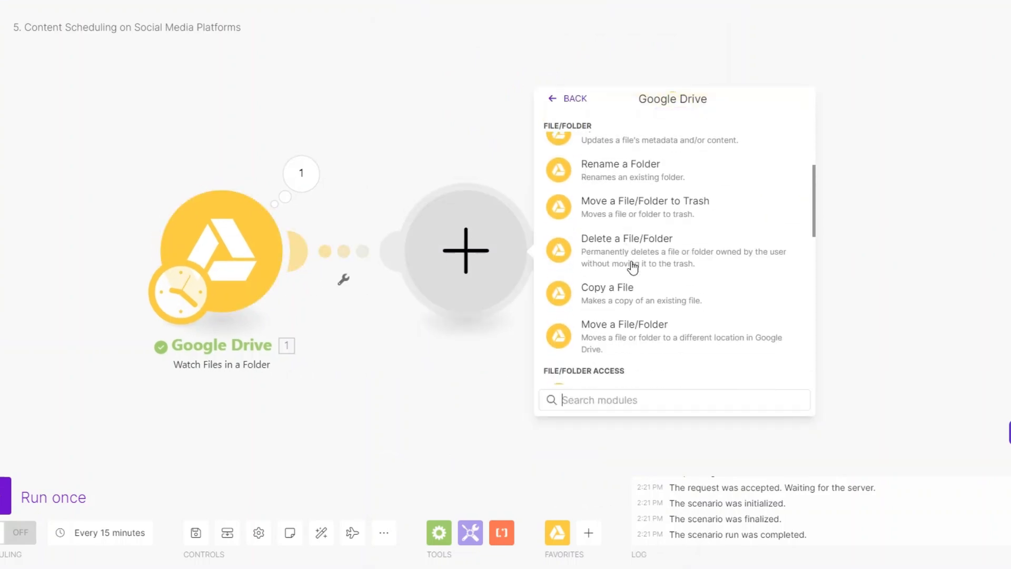
click(633, 327)
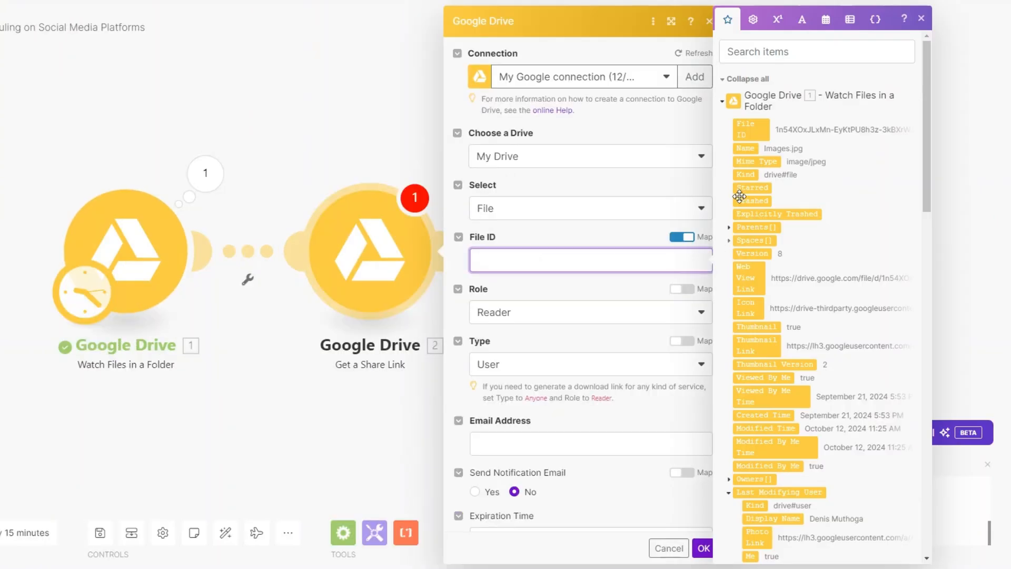
click(751, 130)
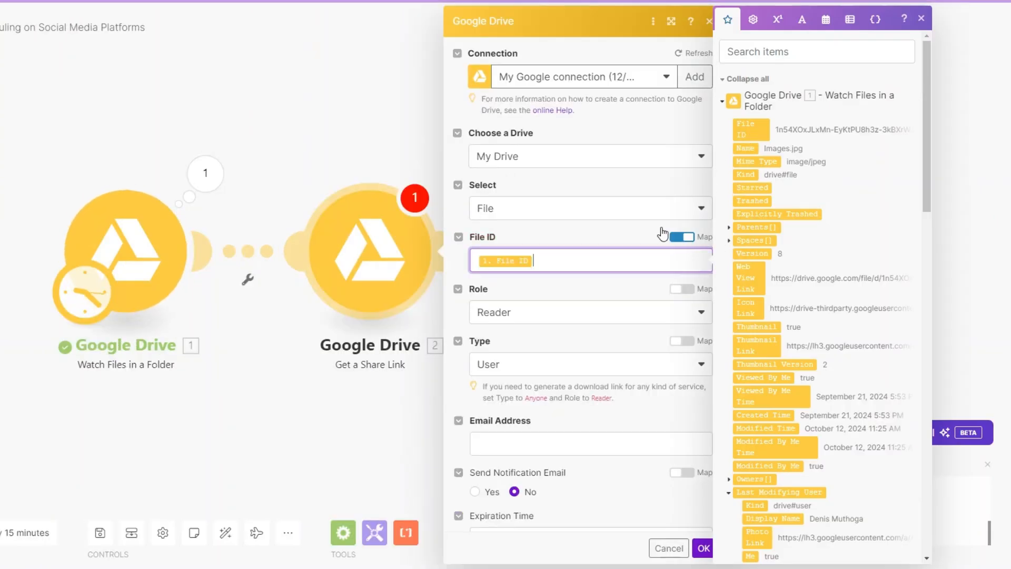
click(534, 321)
click(535, 322)
scroll(534, 323, down, 2)
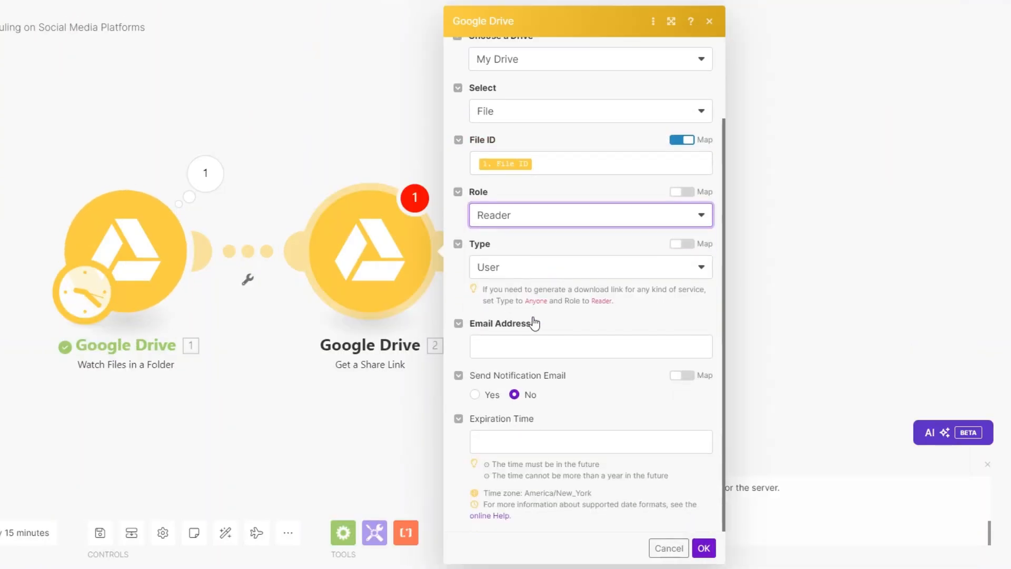
click(509, 269)
click(487, 352)
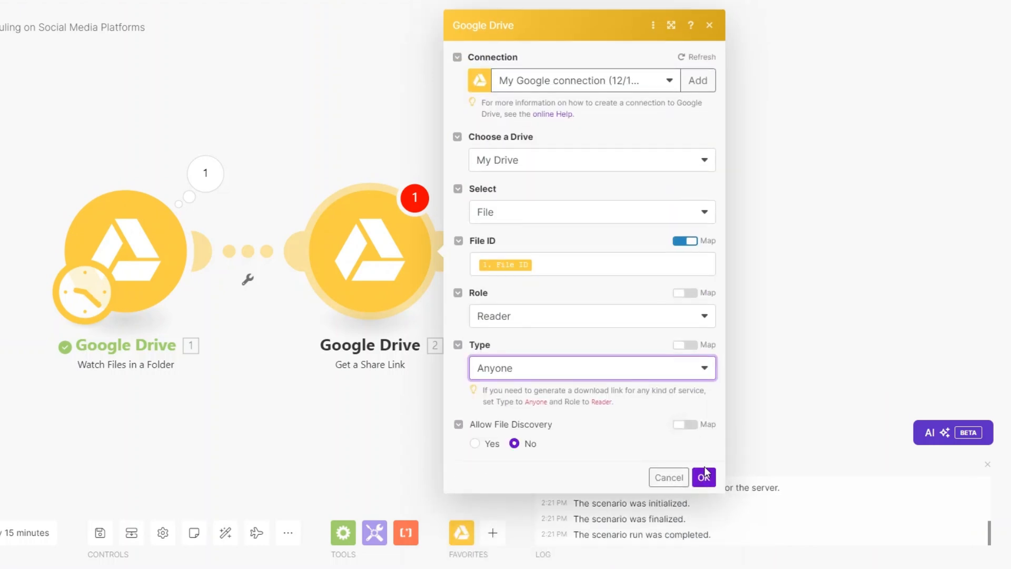
click(702, 476)
Add an HTTP Get a file module after the share link.
click(519, 250)
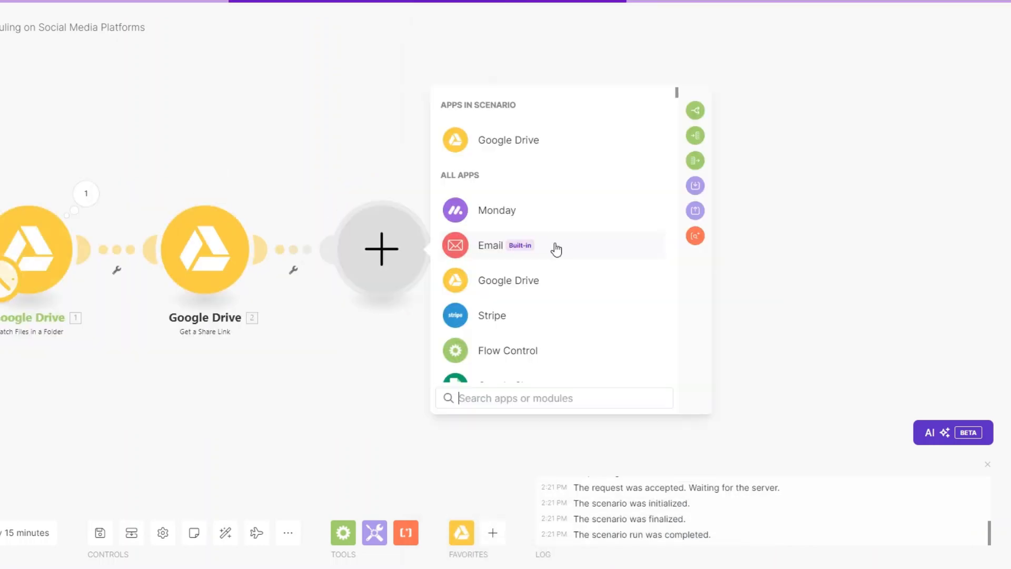
scroll(526, 295, down, 8)
click(499, 254)
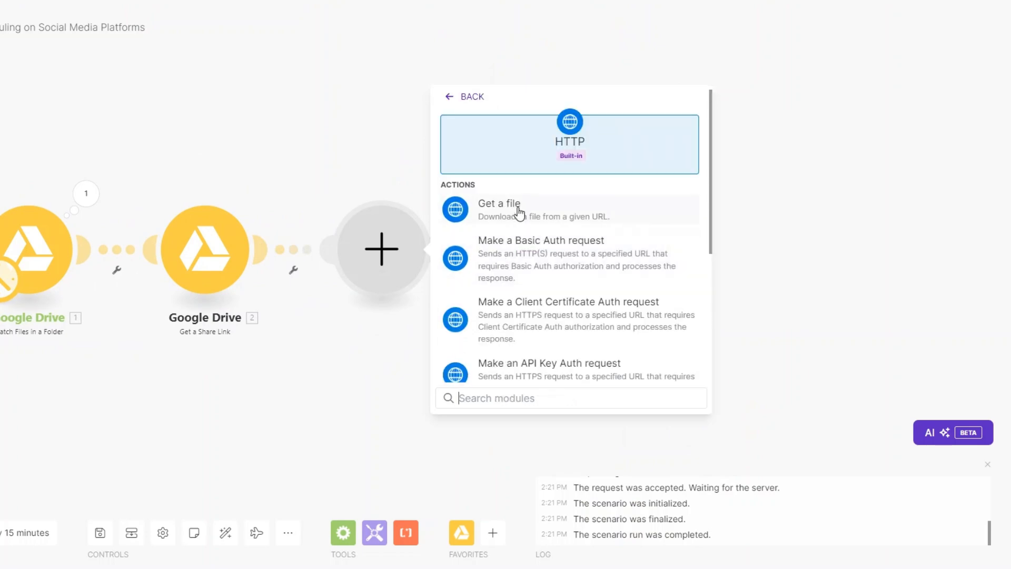
click(517, 205)
Map the Share Link into the HTTP URL and set the trigger to start from Images.jpg.
click(512, 259)
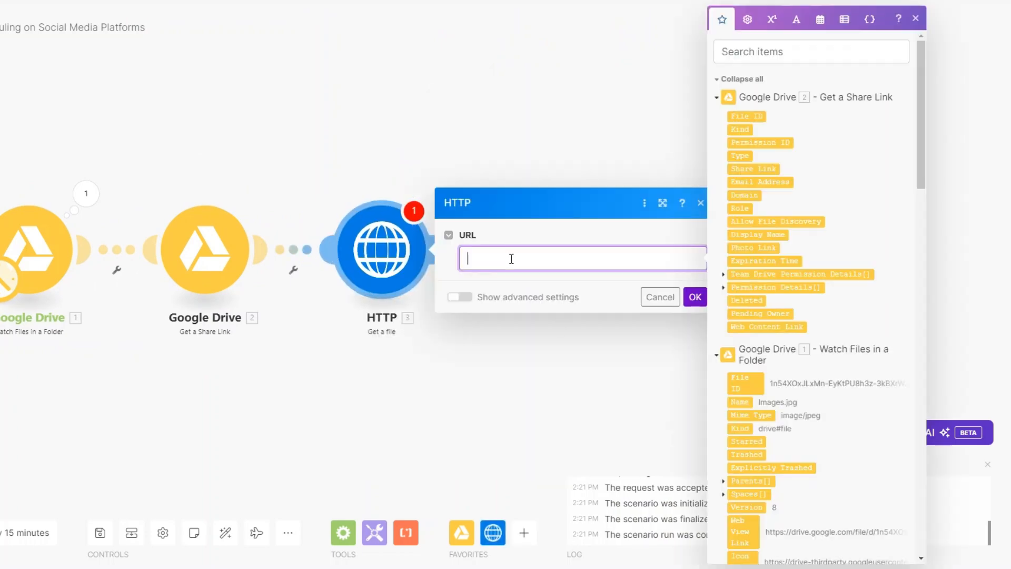
click(757, 173)
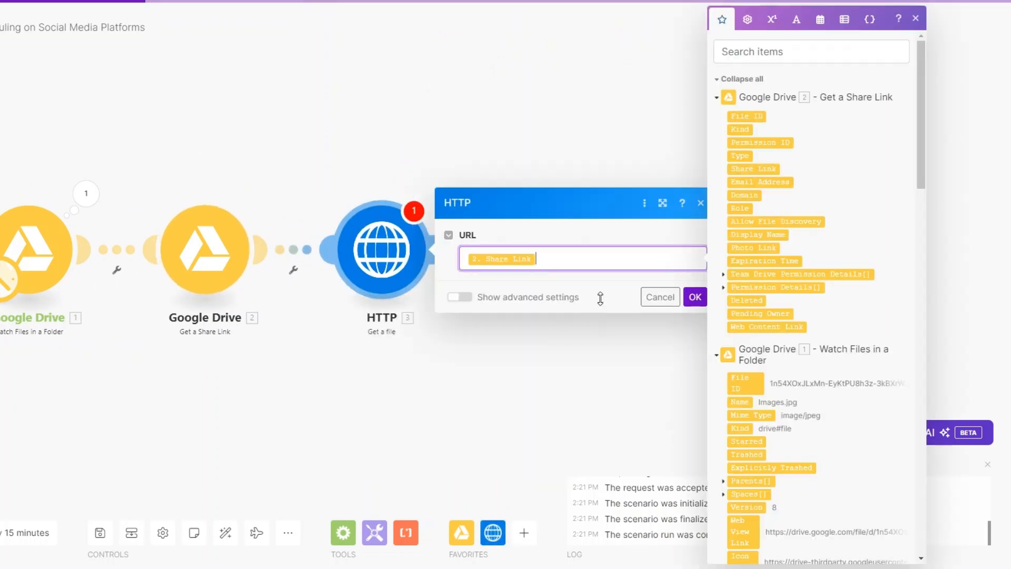
click(695, 297)
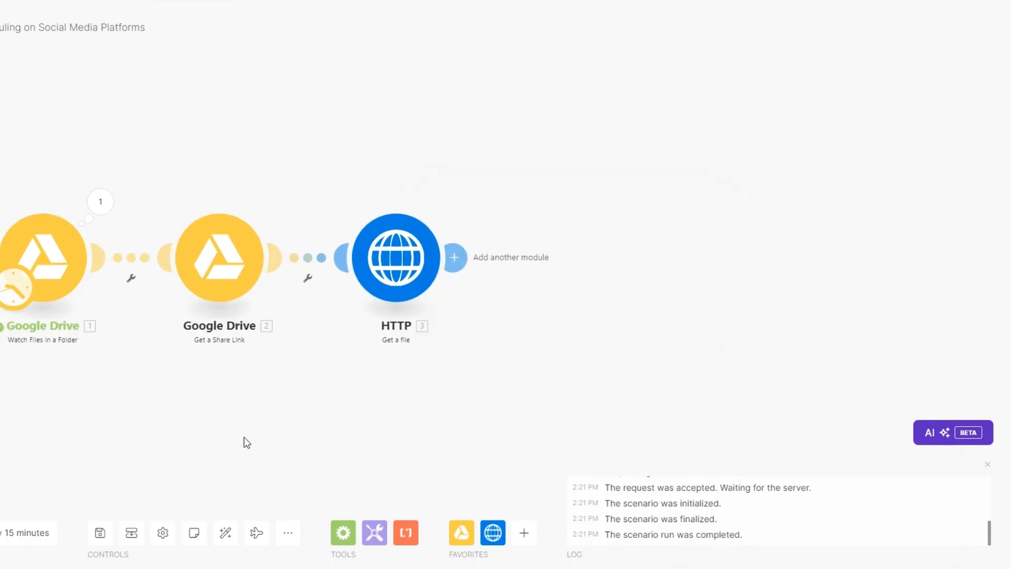
right_click(63, 267)
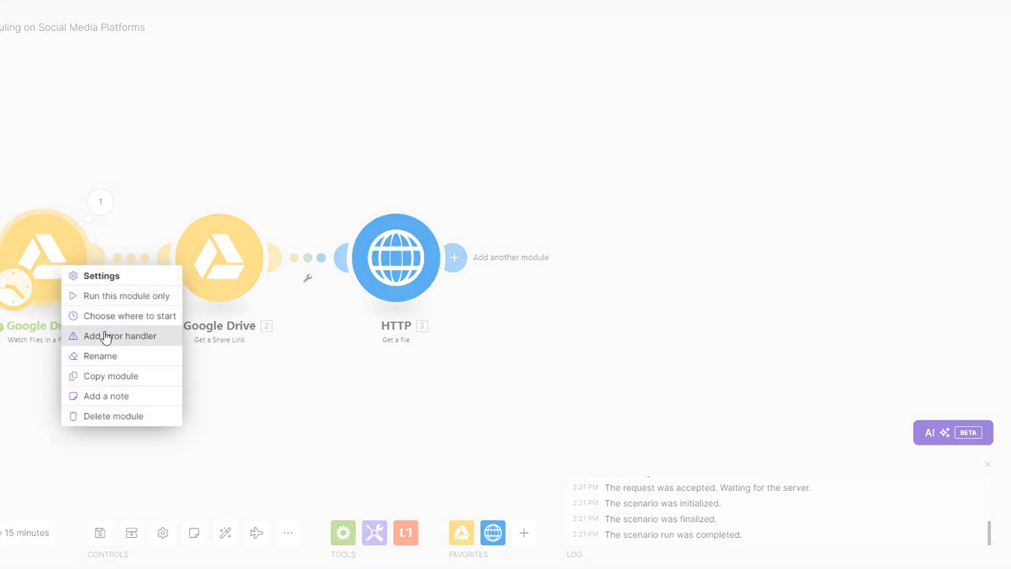
click(108, 316)
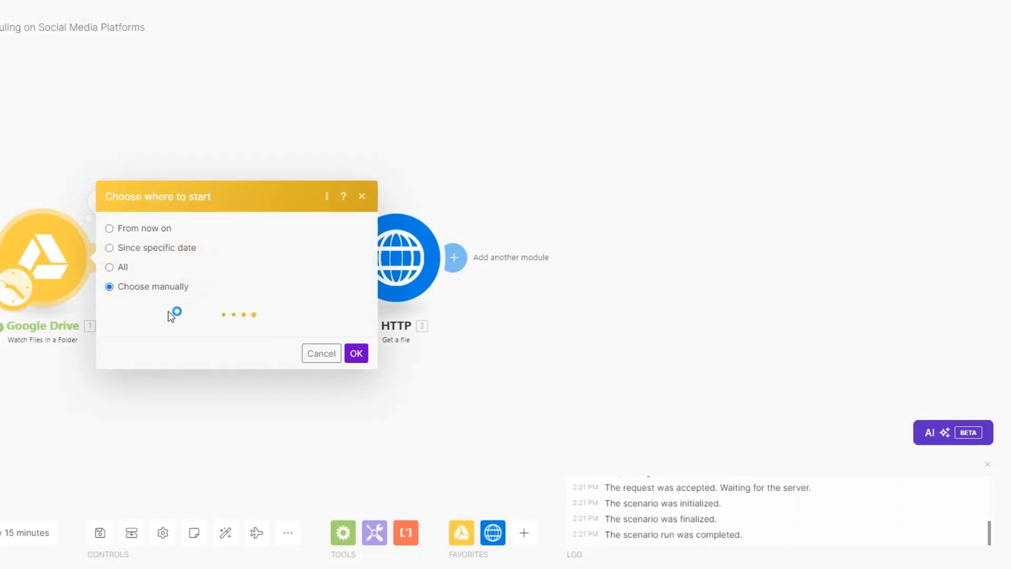
click(219, 300)
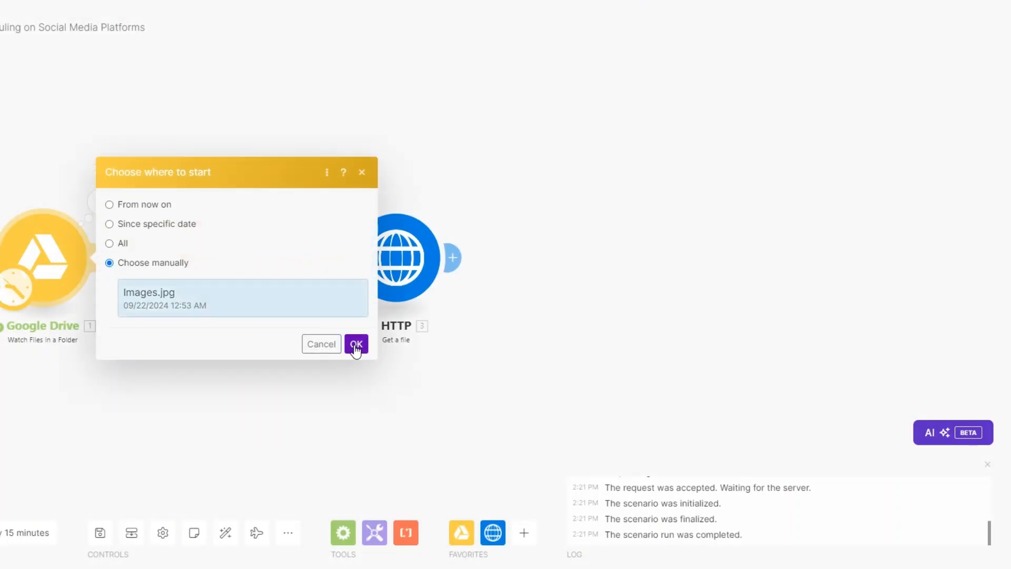
click(356, 344)
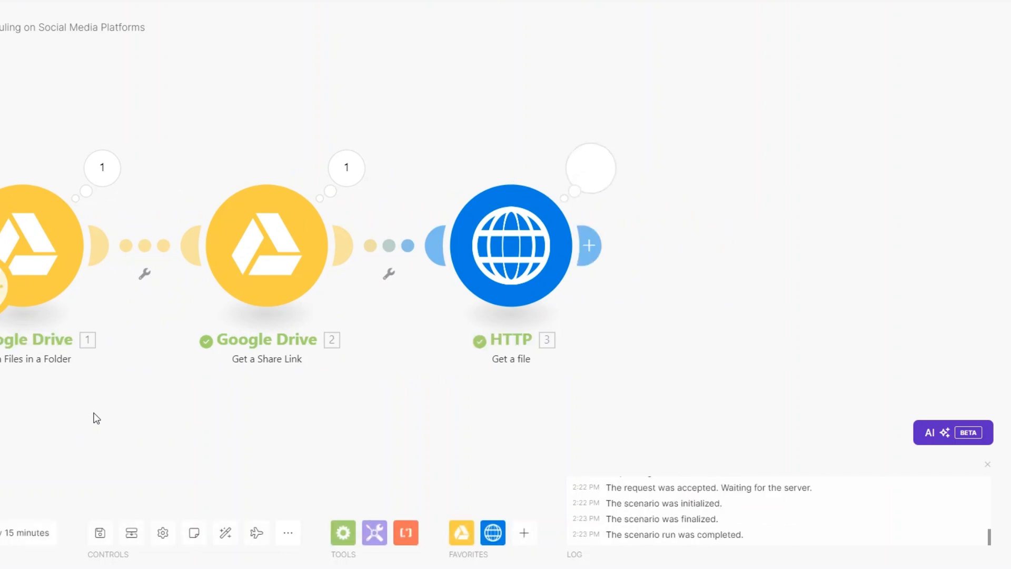
Inspect the run outputs: file name, generated share link, and the 91977-byte downloaded file.
click(102, 168)
scroll(281, 327, down, 3)
scroll(281, 327, down, 2)
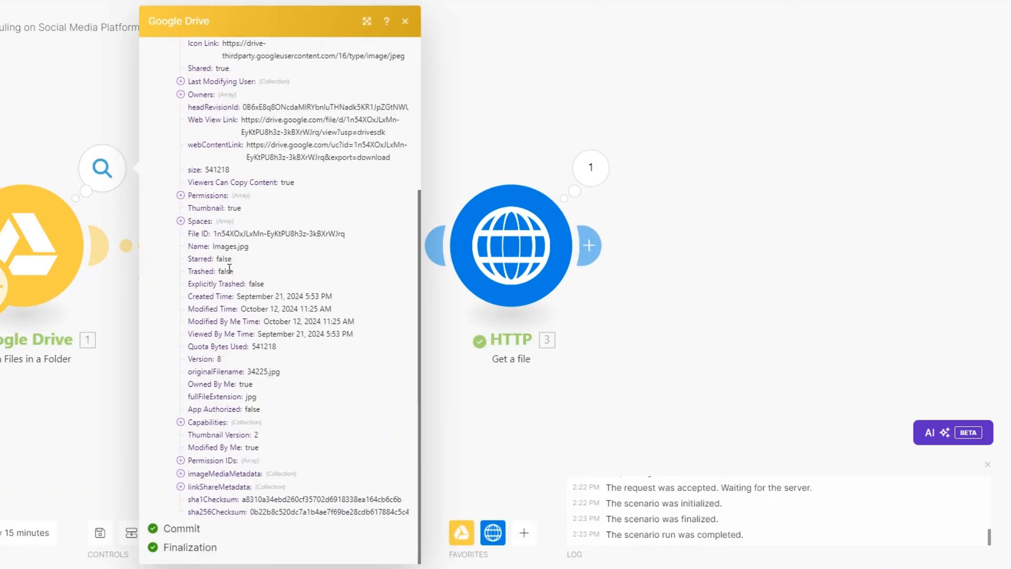
drag(213, 245, 250, 246)
click(514, 435)
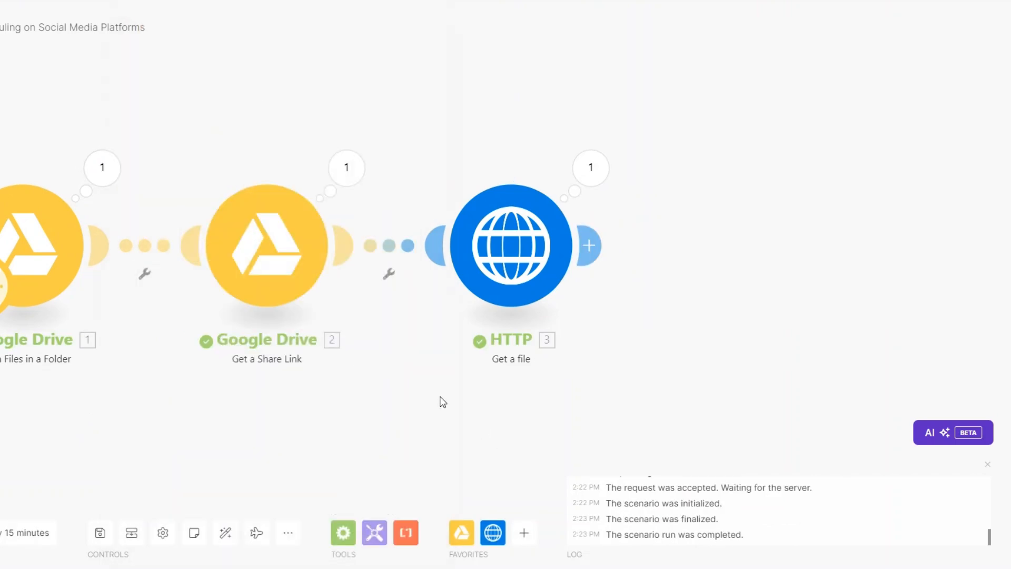
click(348, 176)
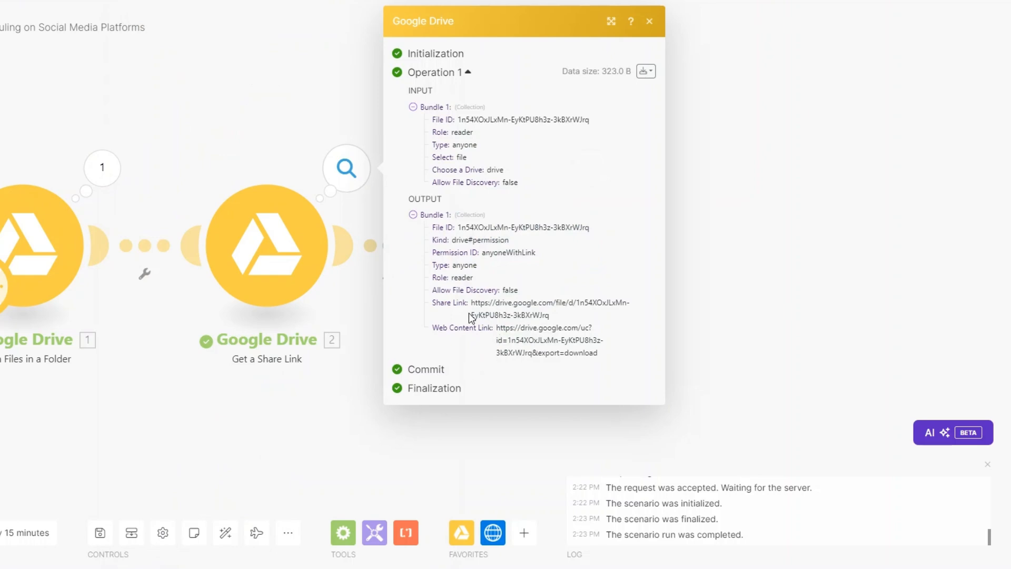
drag(471, 303, 544, 314)
click(512, 436)
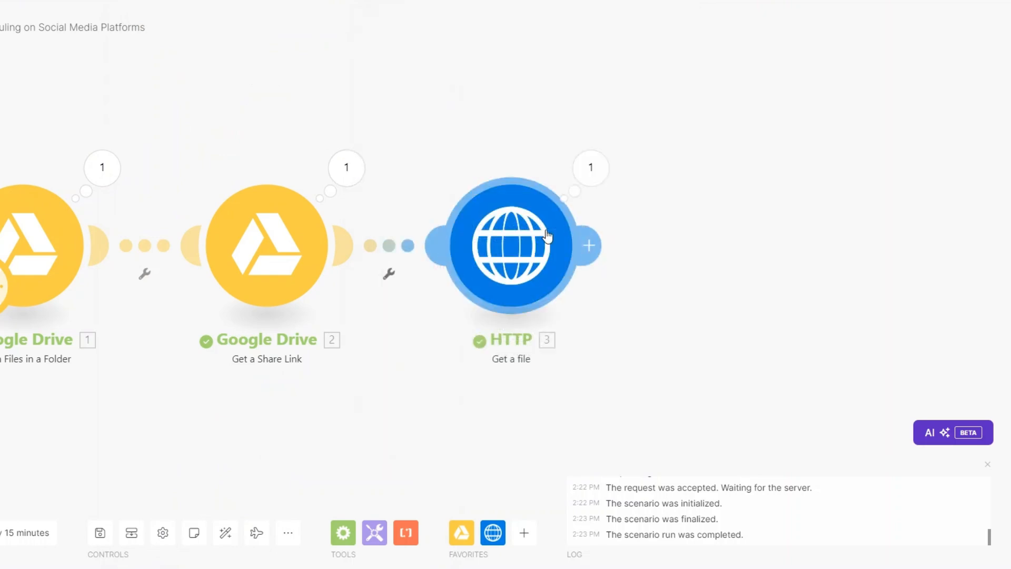
click(591, 168)
drag(603, 267, 641, 271)
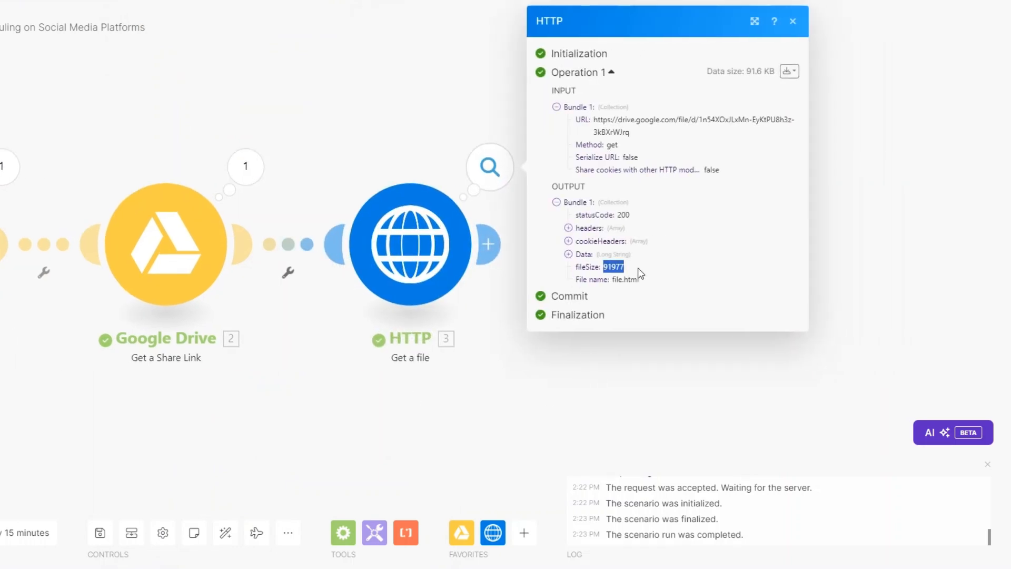
click(482, 374)
Rename the HTTP step to 'Get an Image'.
right_click(358, 234)
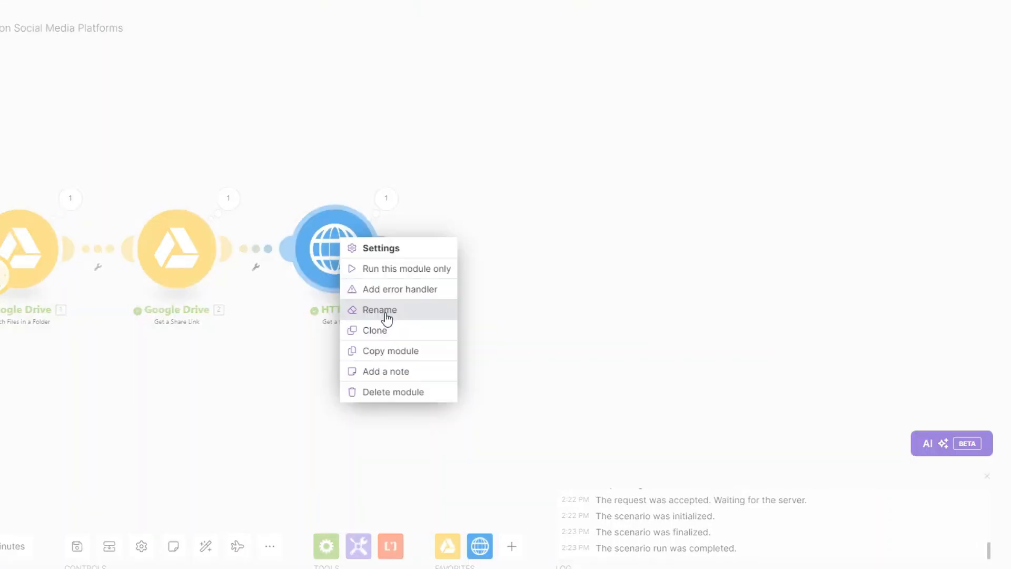
click(387, 315)
text(Get an Image)
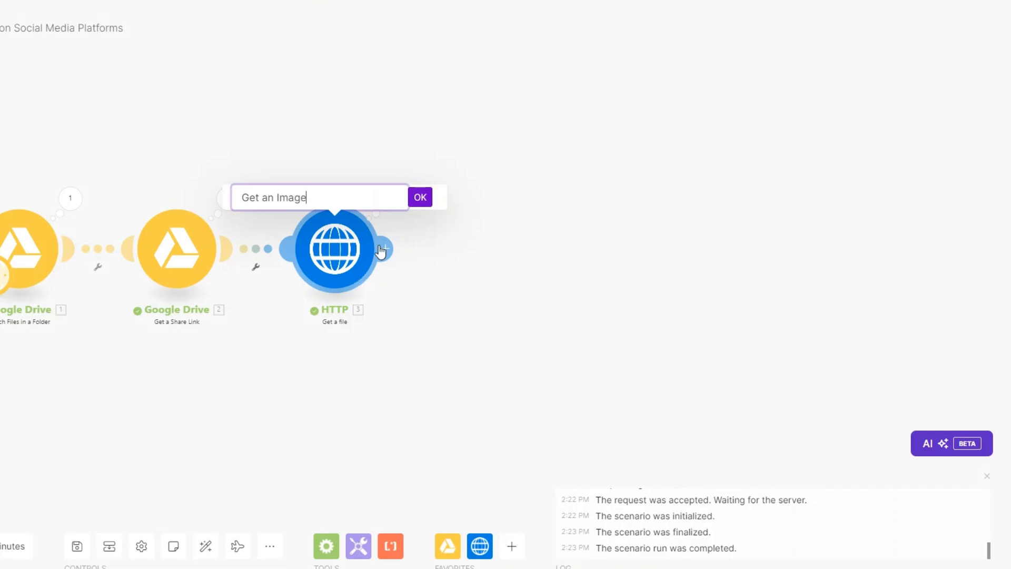
click(420, 197)
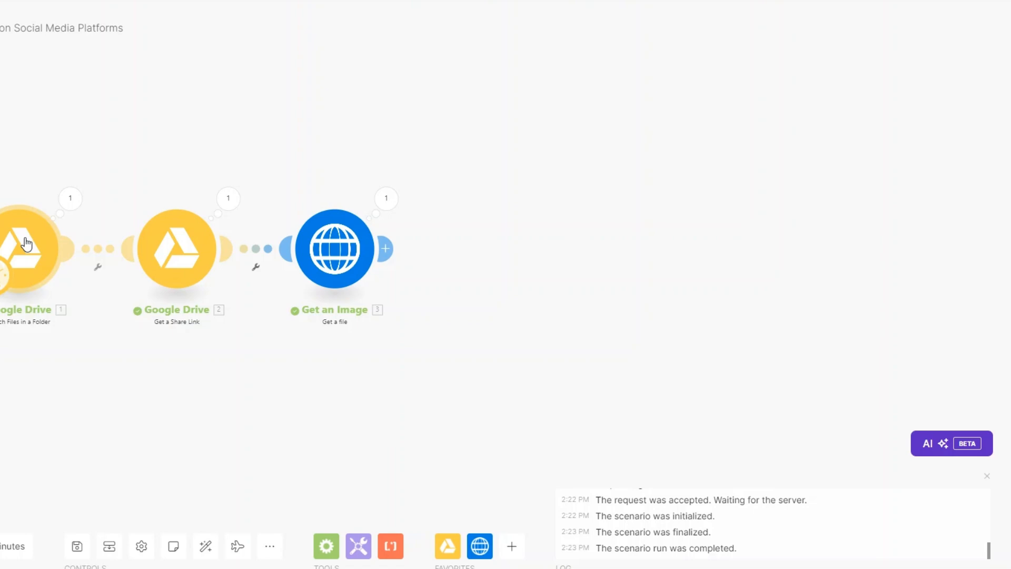
Add a Flow Control Router after Get an Image and expand it to four routes.
scroll(416, 284, down, 1)
drag(429, 280, 305, 285)
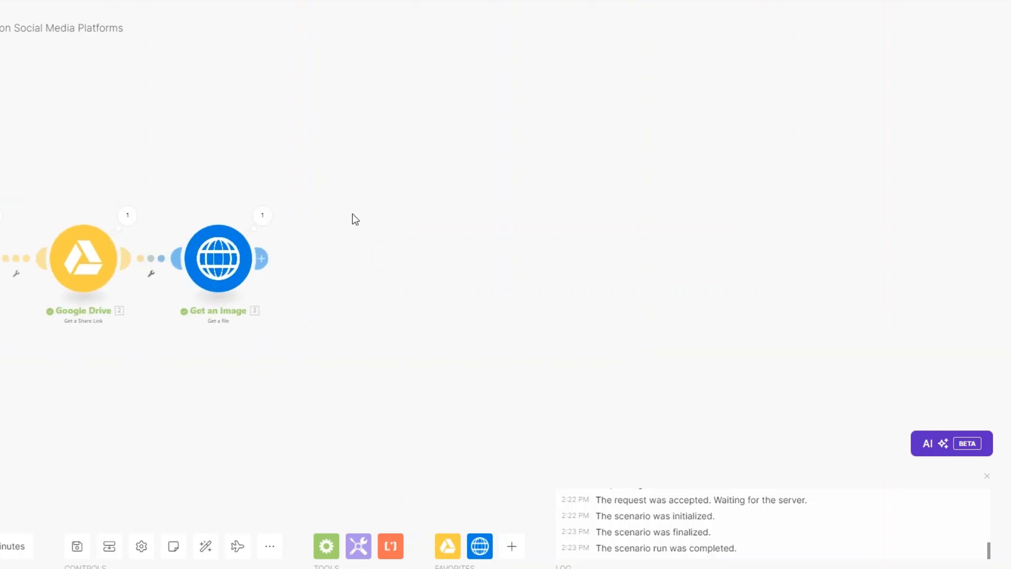
click(264, 258)
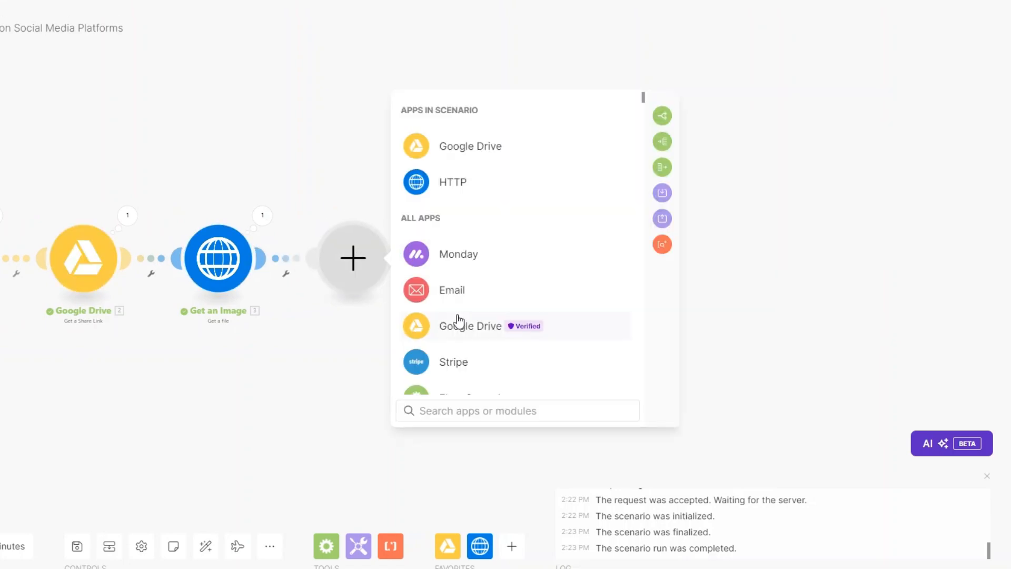
scroll(458, 320, down, 2)
click(458, 268)
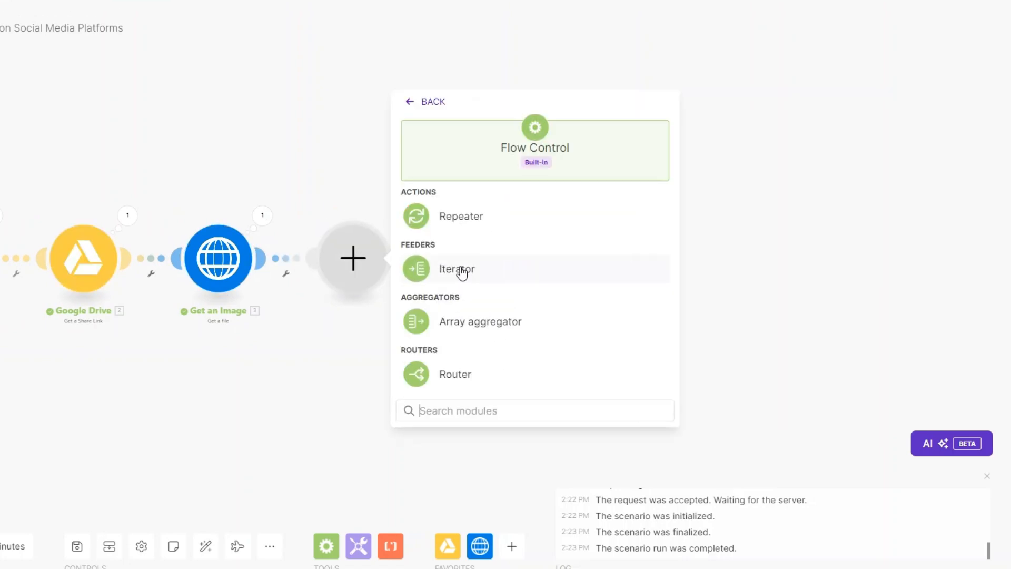
click(453, 374)
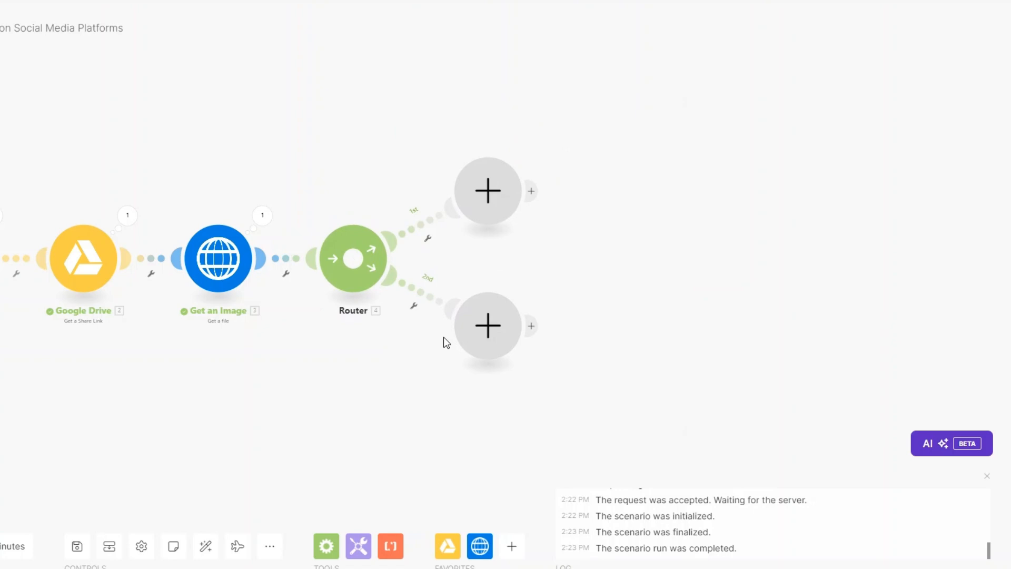
click(373, 302)
click(373, 303)
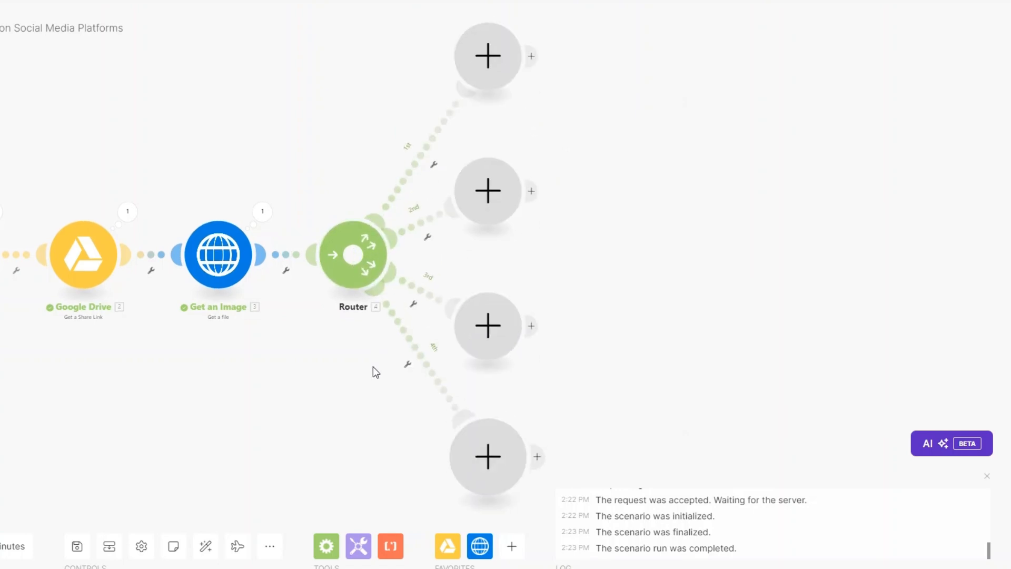
Put Facebook Pages Create a Post with Photos and Instagram Create a Photo Post on branches one and two.
click(987, 475)
click(485, 78)
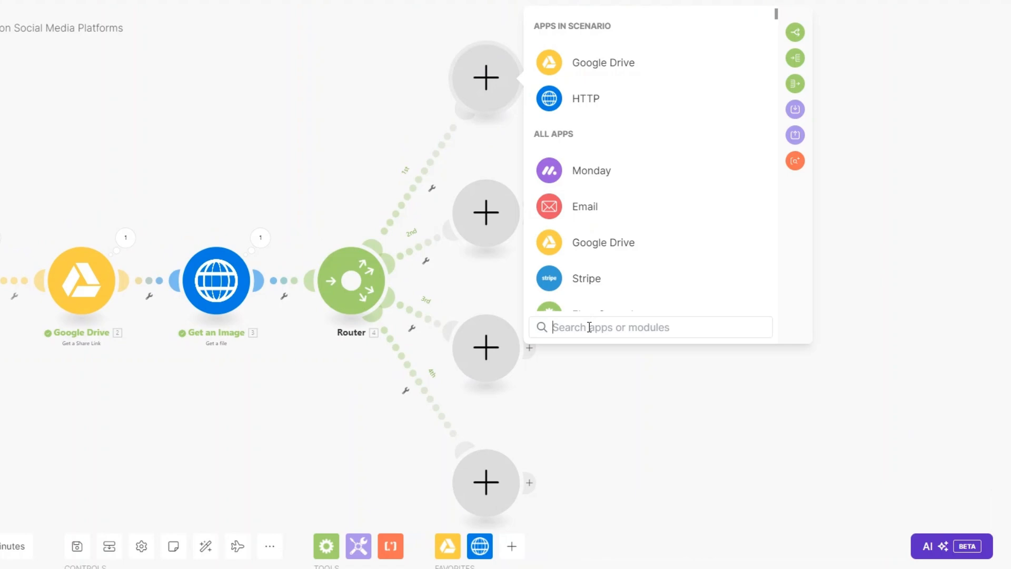
text(face)
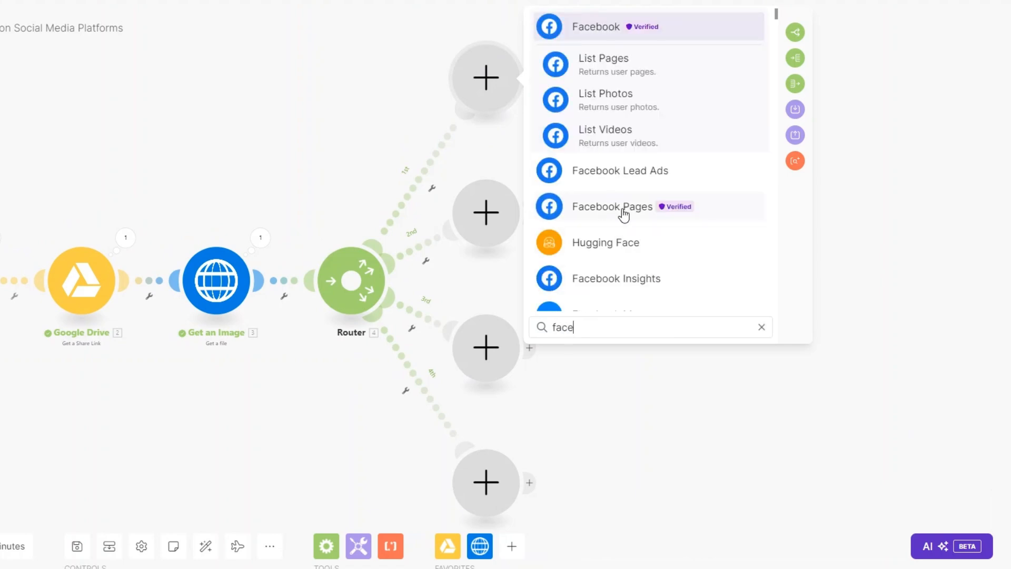
click(624, 215)
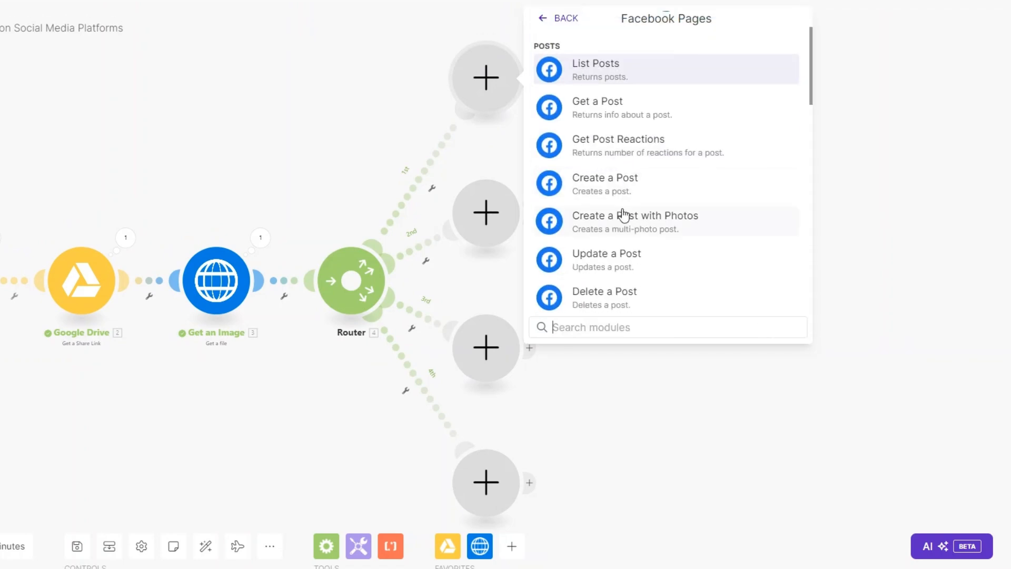
click(622, 216)
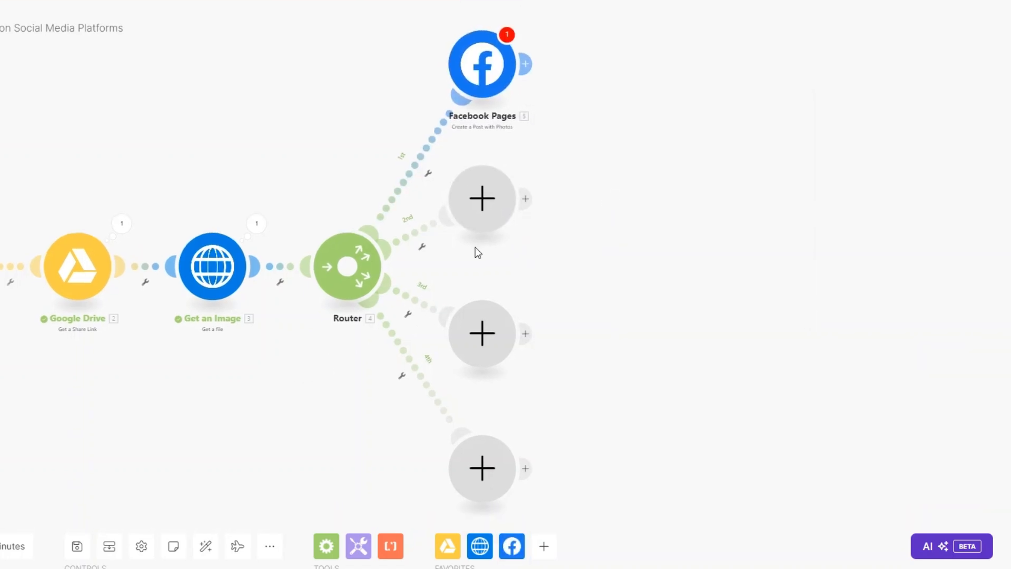
click(495, 195)
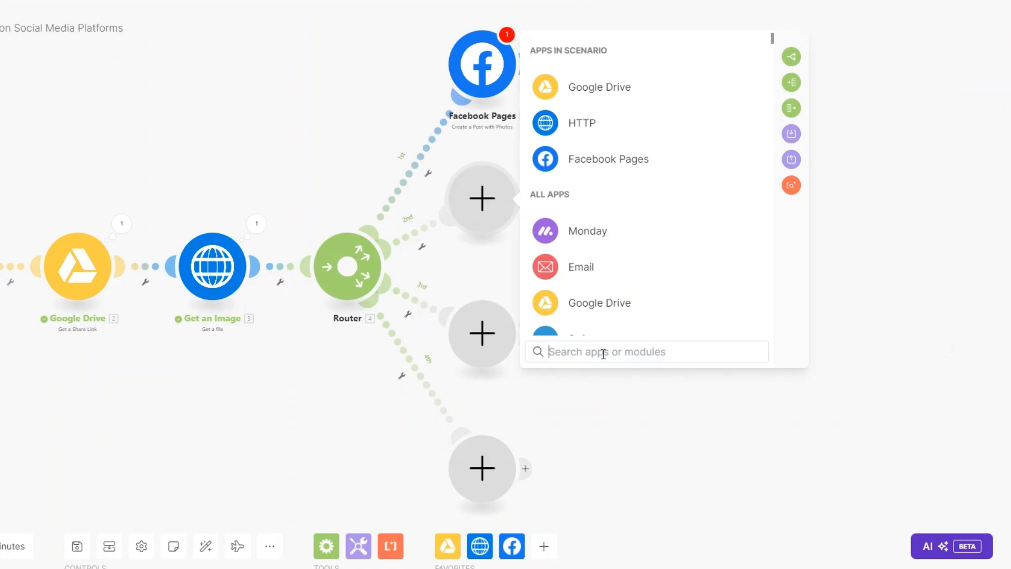
text(ins)
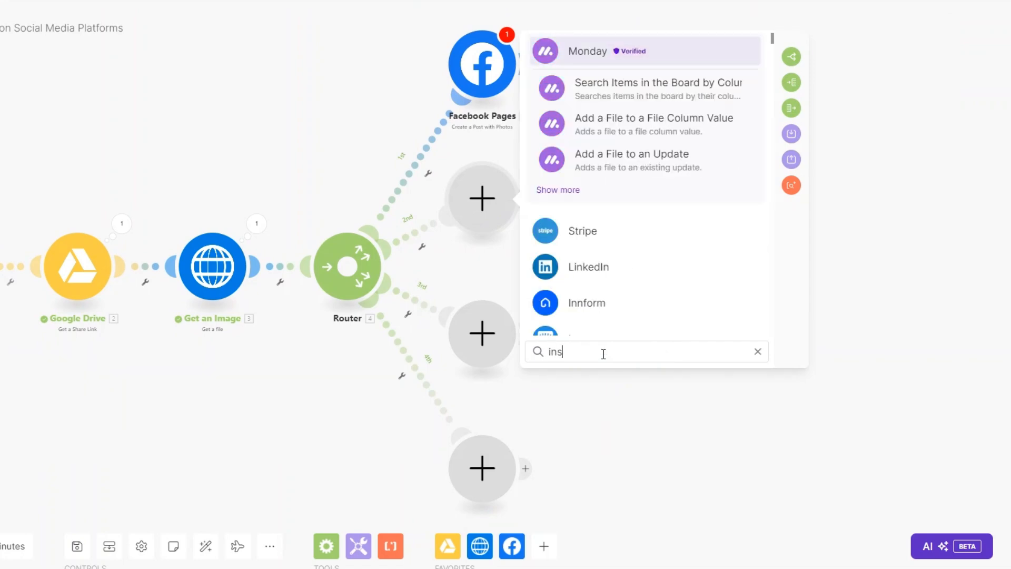
text(ta)
click(615, 302)
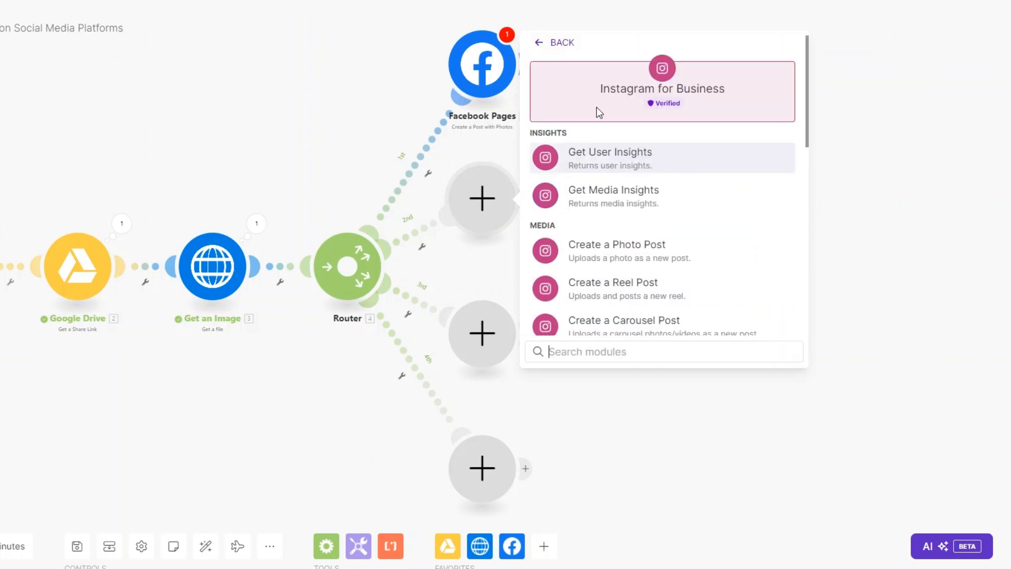
scroll(599, 113, down, 3)
click(605, 129)
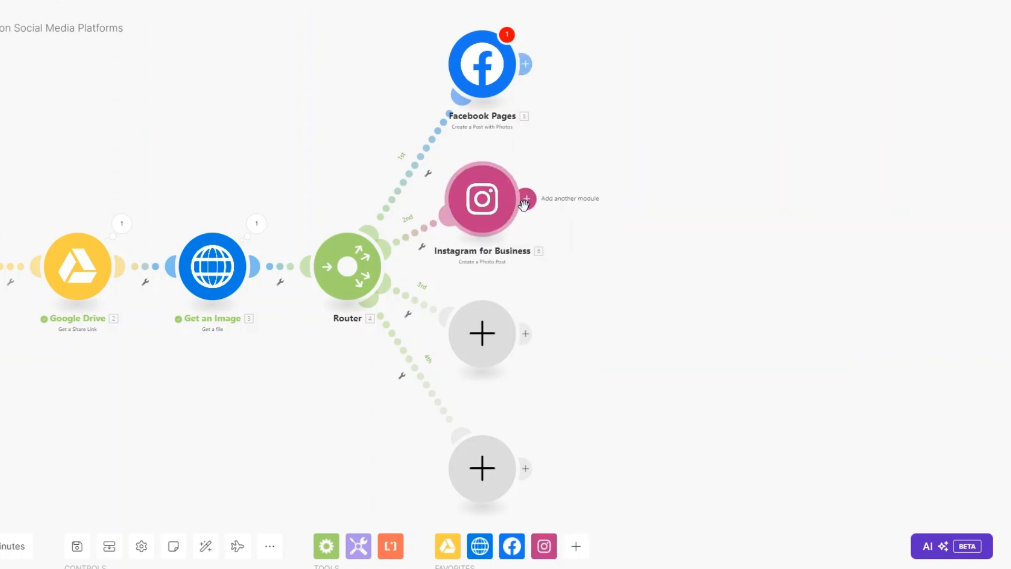
Put LinkedIn Create a User Image Post on branch three.
click(508, 331)
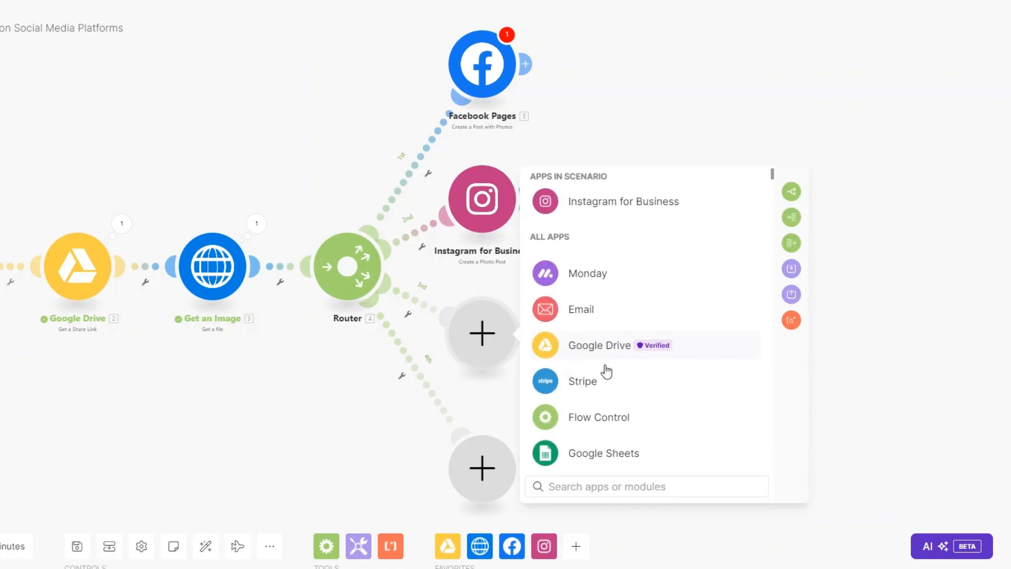
text(link)
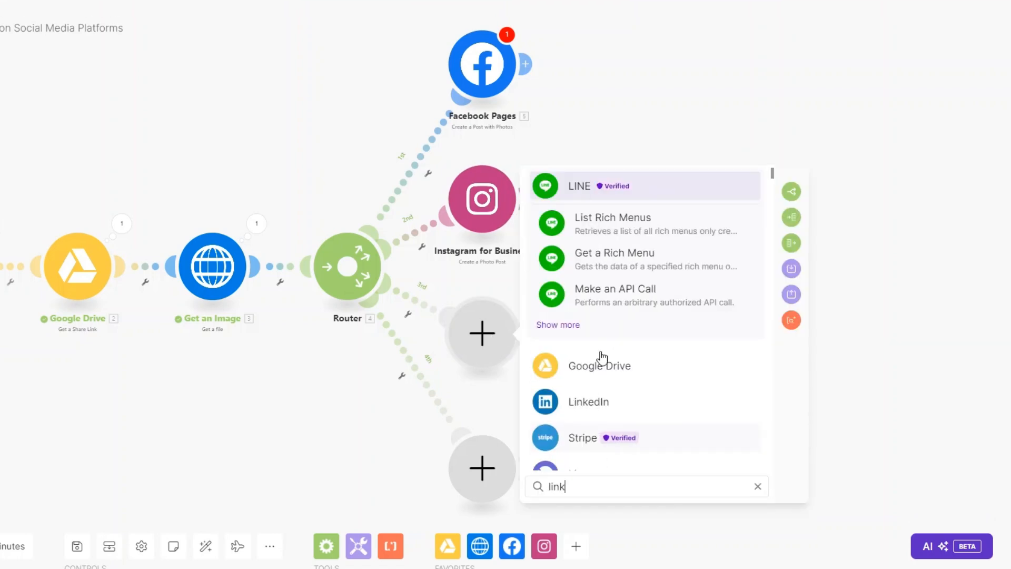
click(593, 295)
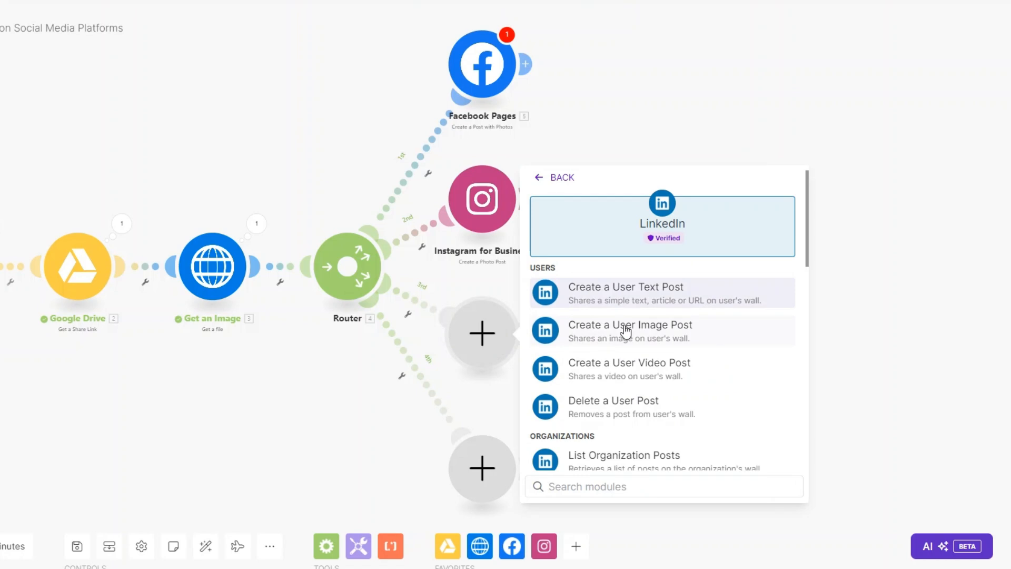
click(625, 330)
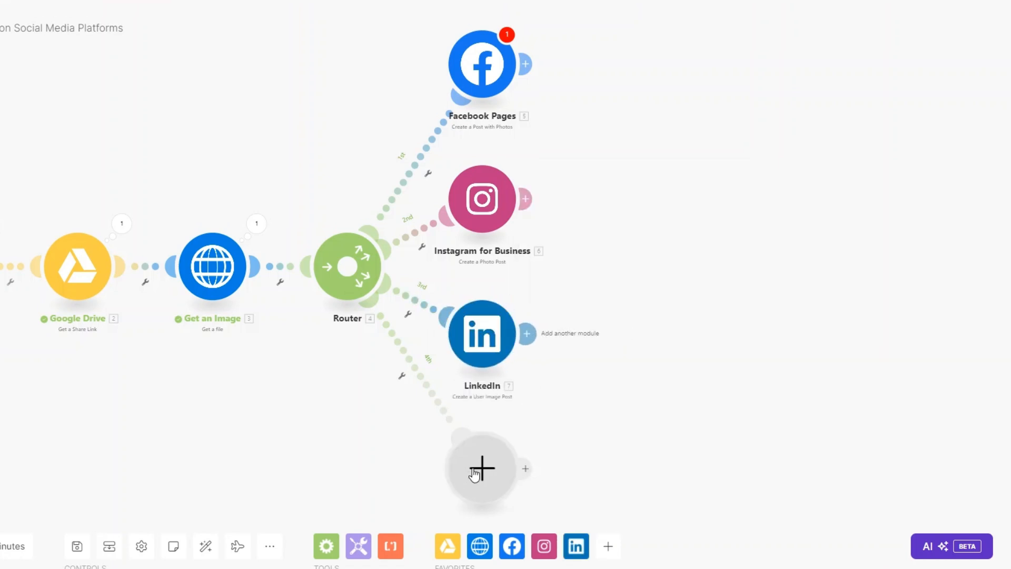
Put X v5 Upload a Media on branch four, followed by an X Create a Post step.
click(475, 474)
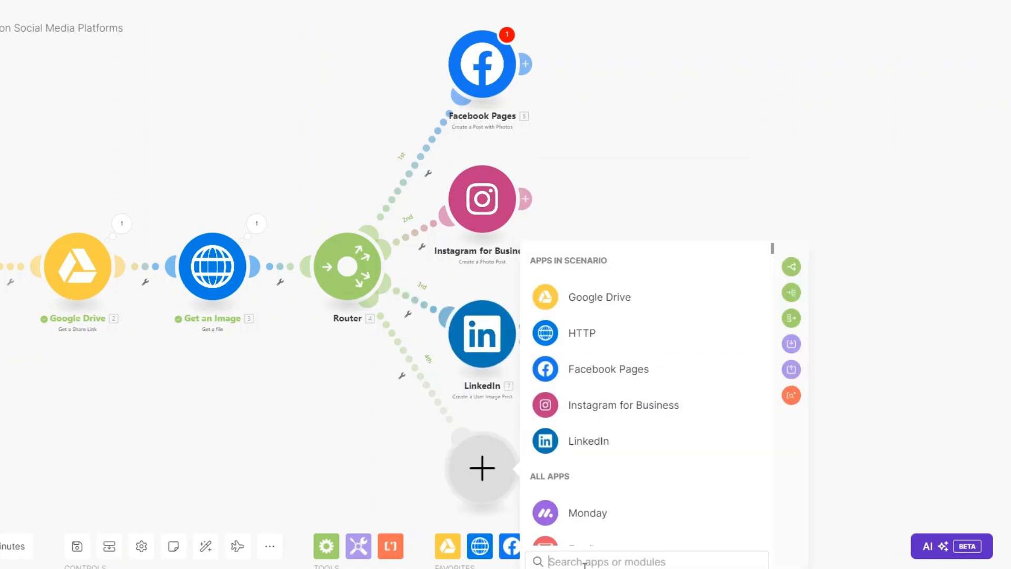
text(twitt)
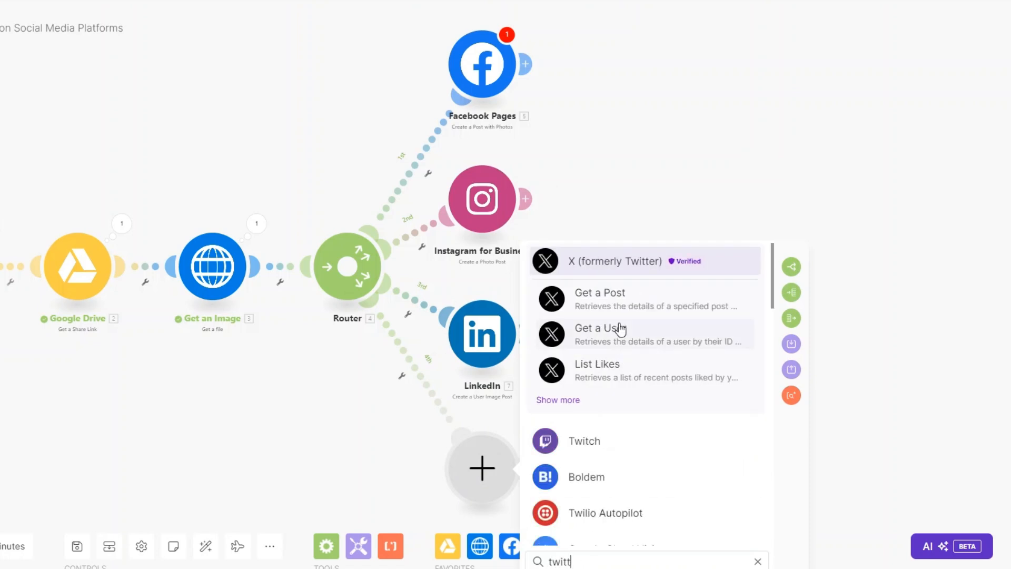
click(615, 264)
click(785, 254)
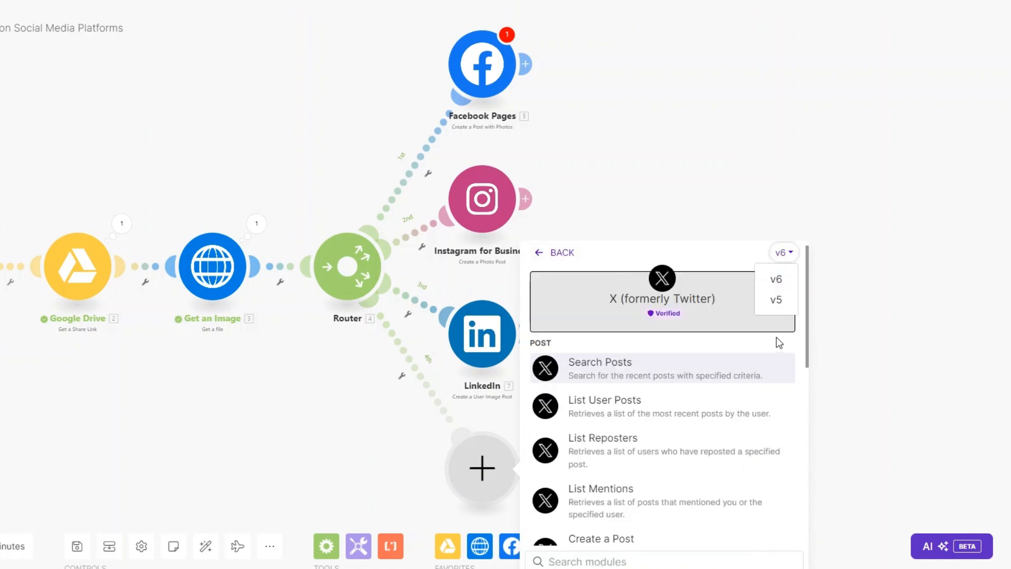
click(777, 298)
click(634, 453)
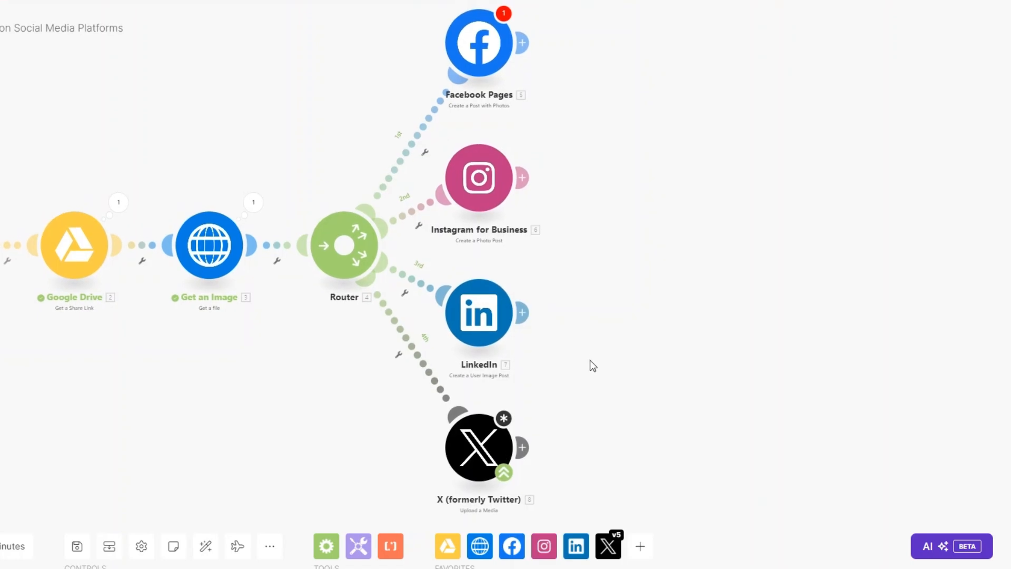
click(521, 447)
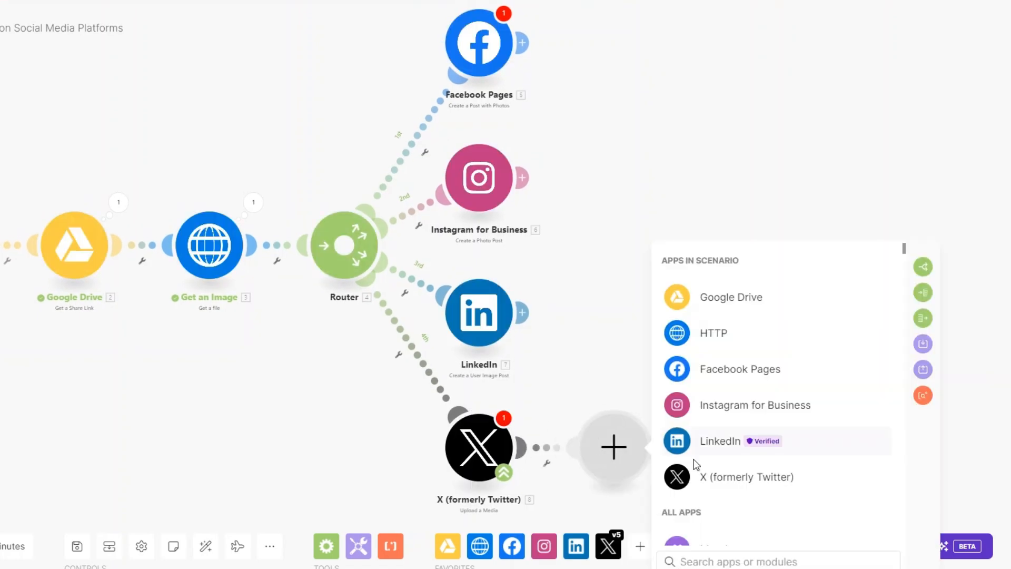
click(705, 476)
click(737, 406)
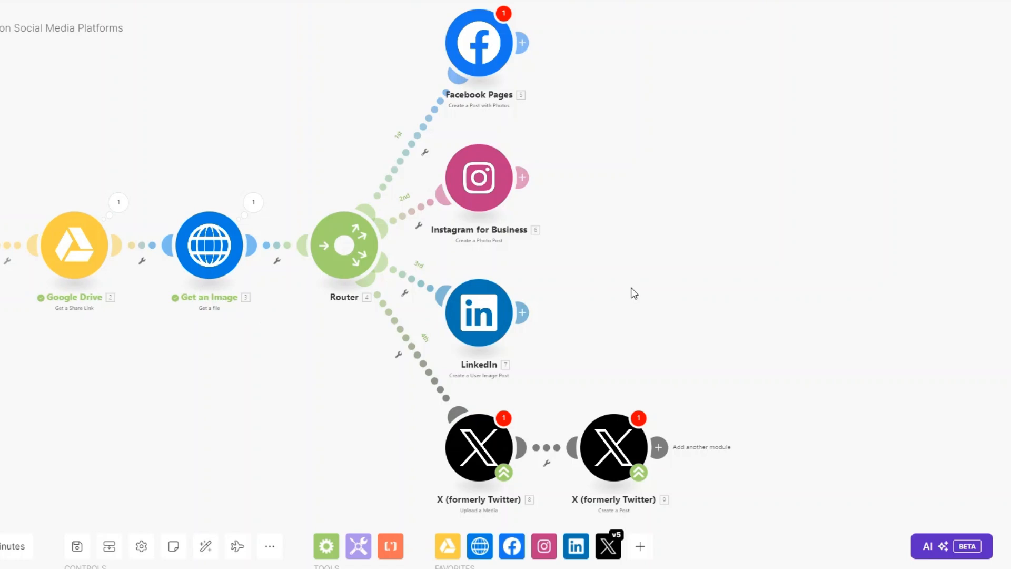
drag(634, 293, 631, 306)
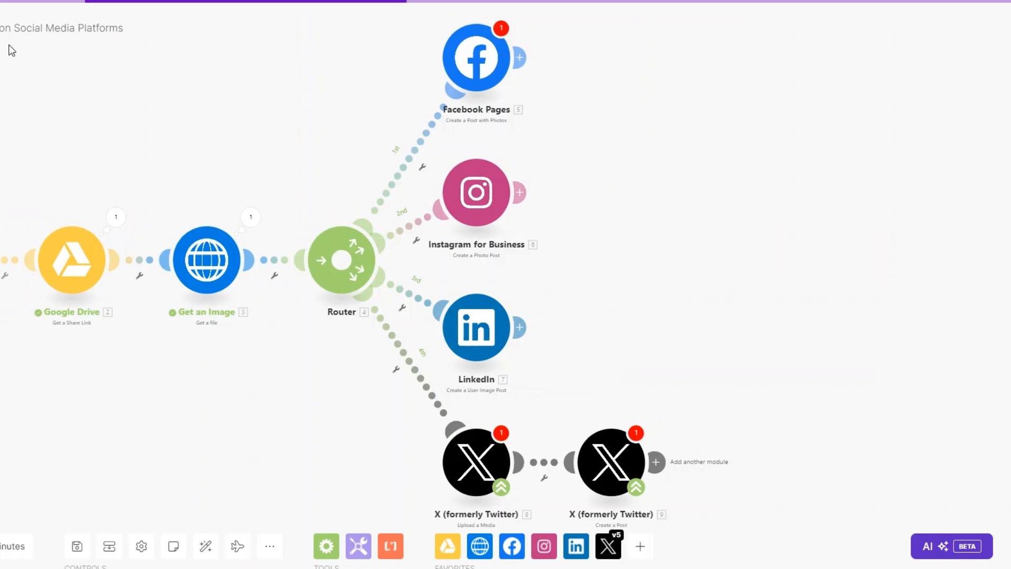
Add a Vista Social 'Schedule a New Post' module after Facebook Pages.
click(519, 58)
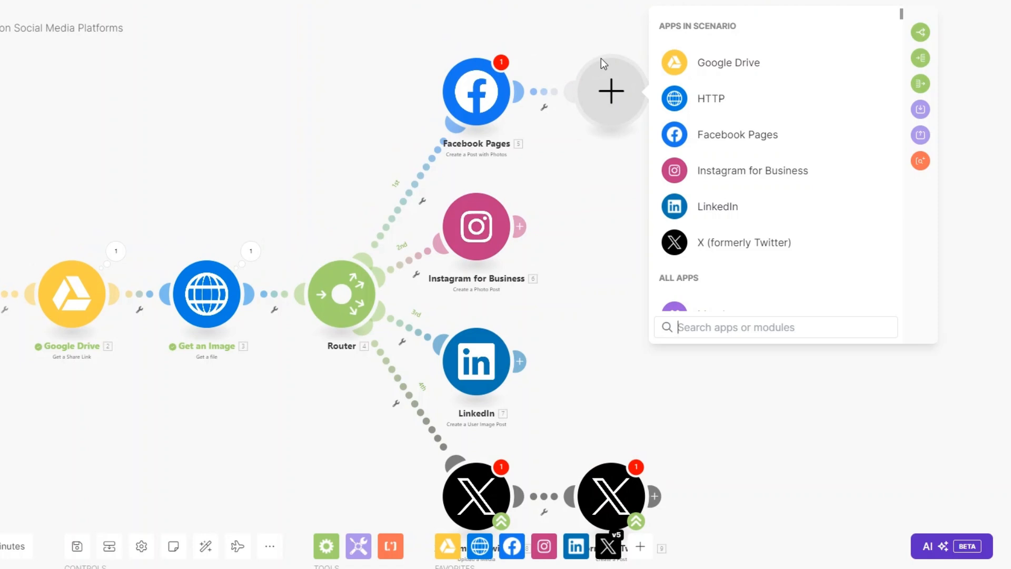
text(vista)
click(716, 27)
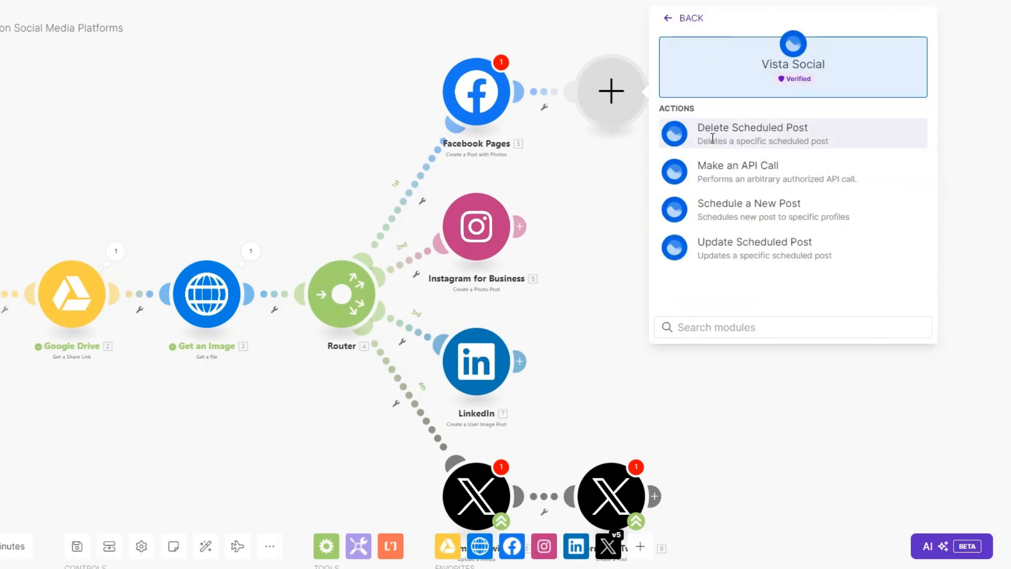
click(715, 212)
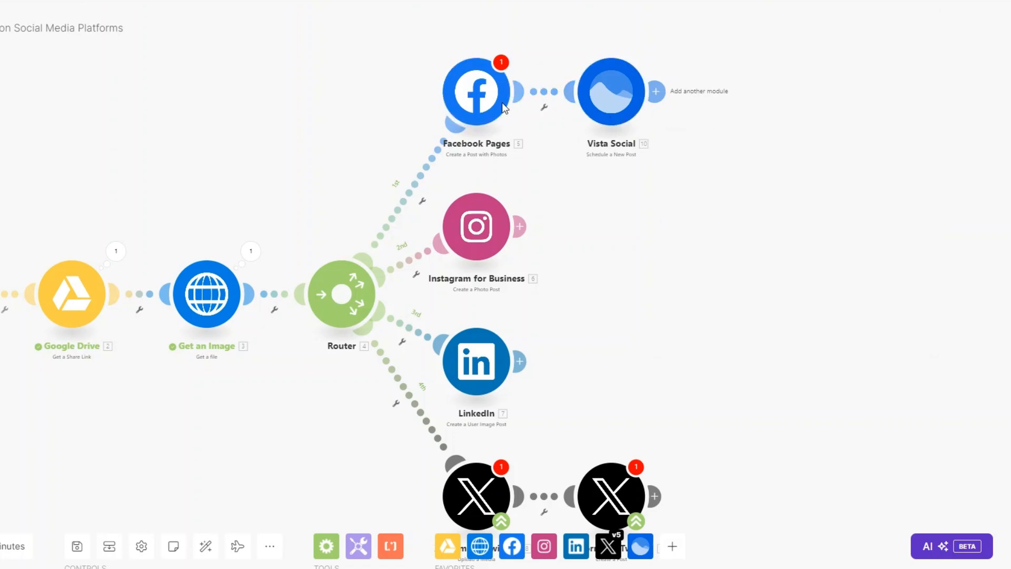
Clone the Vista Social module and attach the copy after Instagram for Business.
right_click(596, 102)
click(647, 195)
mouse_move(630, 135)
mouse_down()
mouse_move(581, 225)
mouse_move(605, 248)
mouse_up()
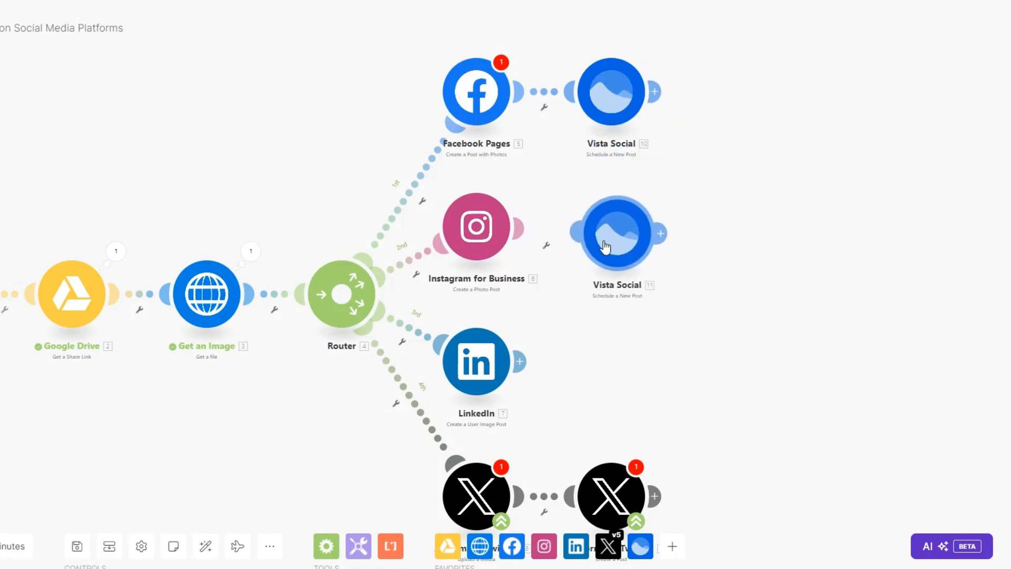
drag(679, 368, 666, 250)
Clone Vista Social twice more, attaching copies after LinkedIn and X Create a Post.
right_click(590, 213)
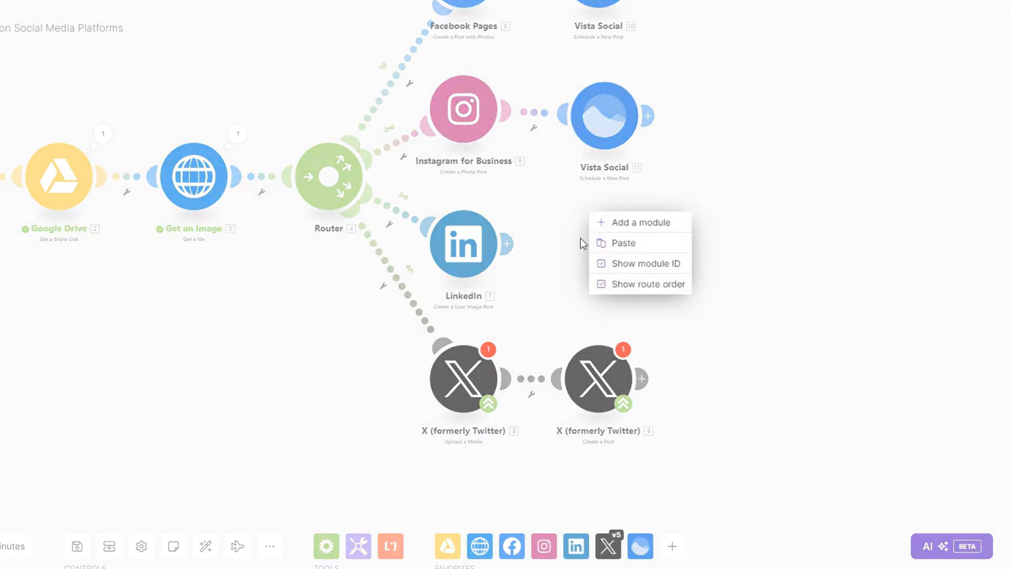
click(580, 238)
right_click(594, 116)
click(642, 207)
mouse_move(606, 119)
mouse_down()
mouse_move(639, 241)
mouse_move(605, 242)
mouse_up()
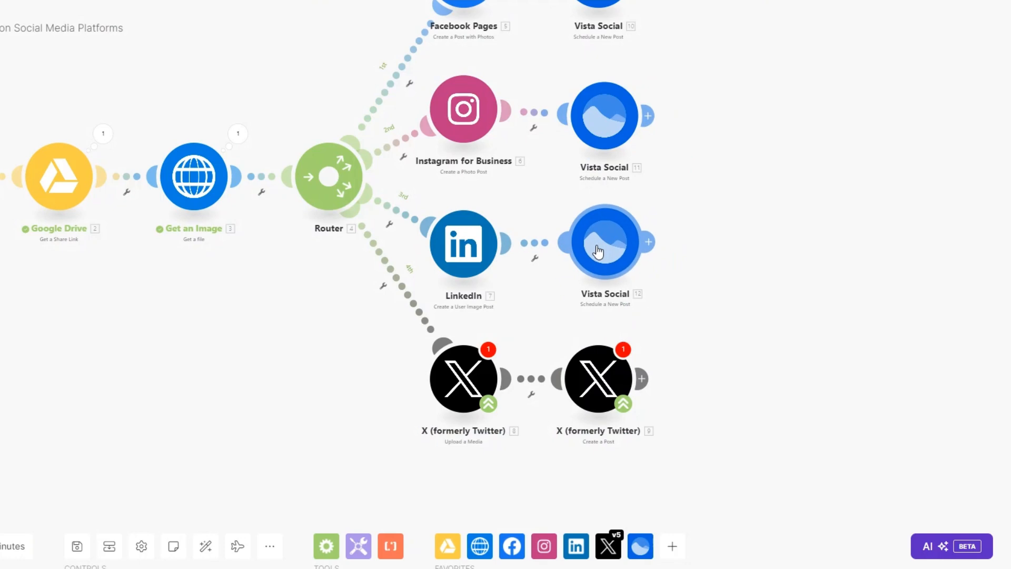
right_click(630, 268)
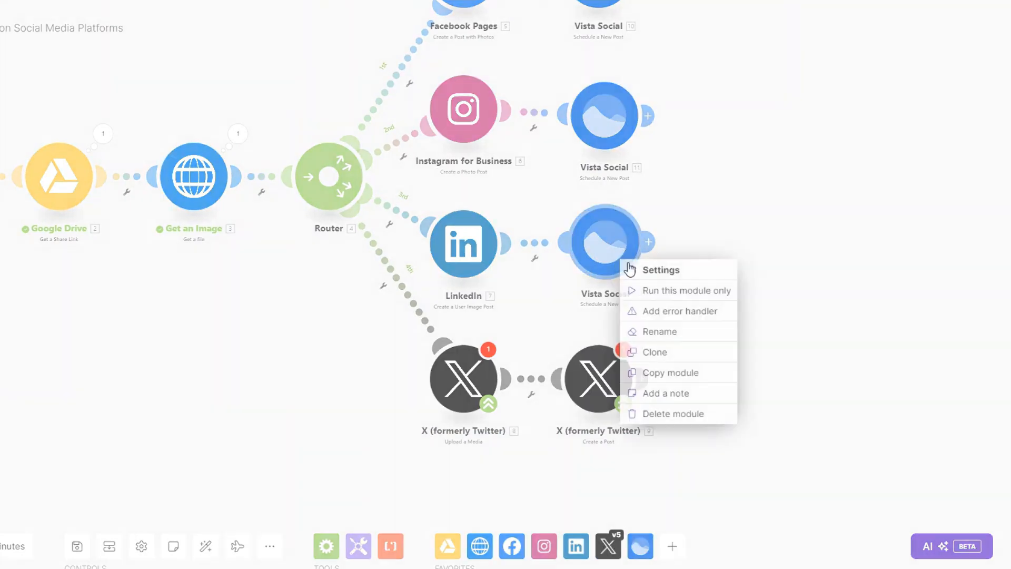
click(684, 352)
drag(645, 274, 741, 400)
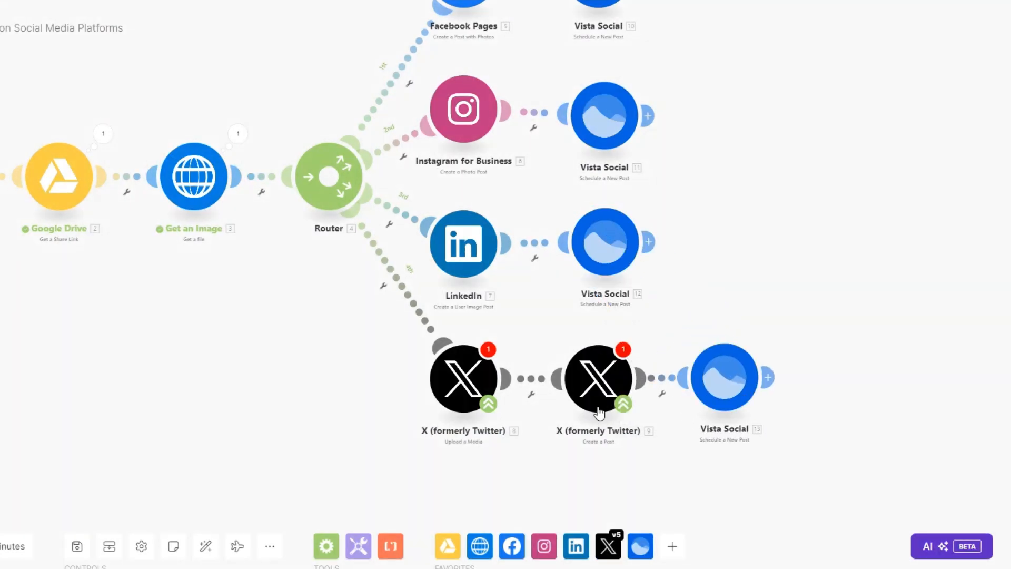
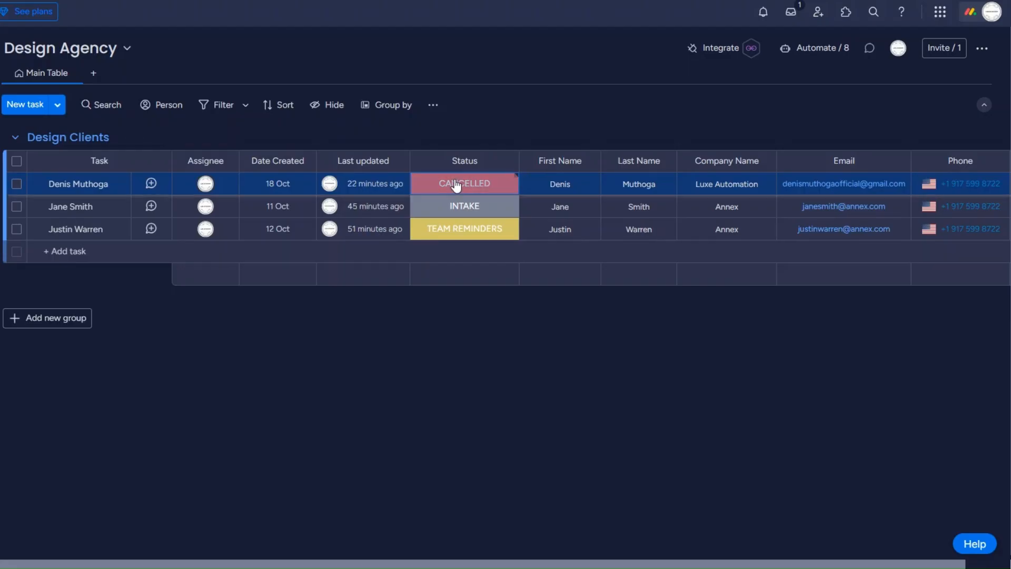
Open the Status choices for the first client in the Design Agency board's Design Clients table.
click(456, 186)
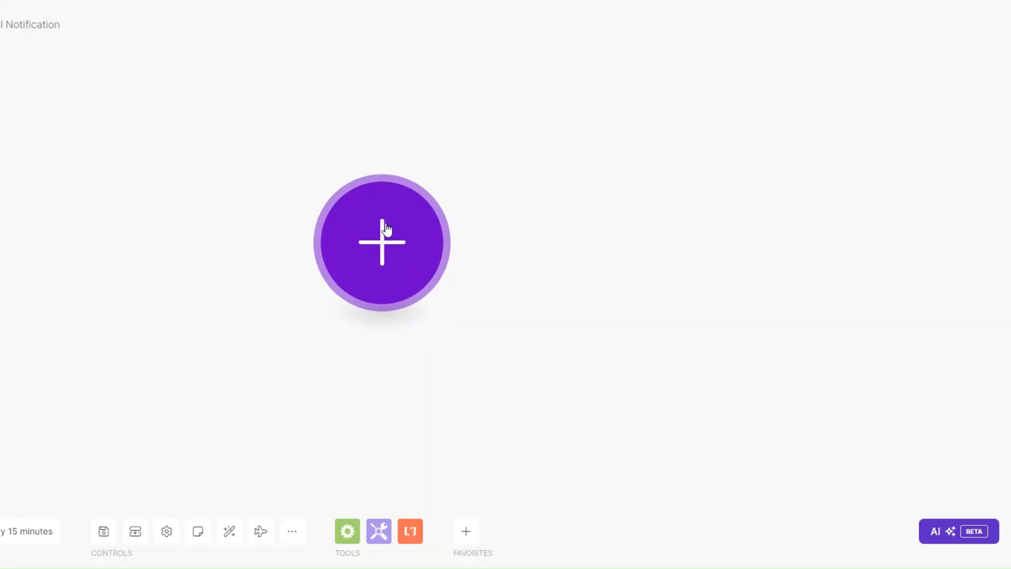
Start the scenario with a Custom webhook trigger named 'Client Approval webhook' and copy its address.
click(386, 229)
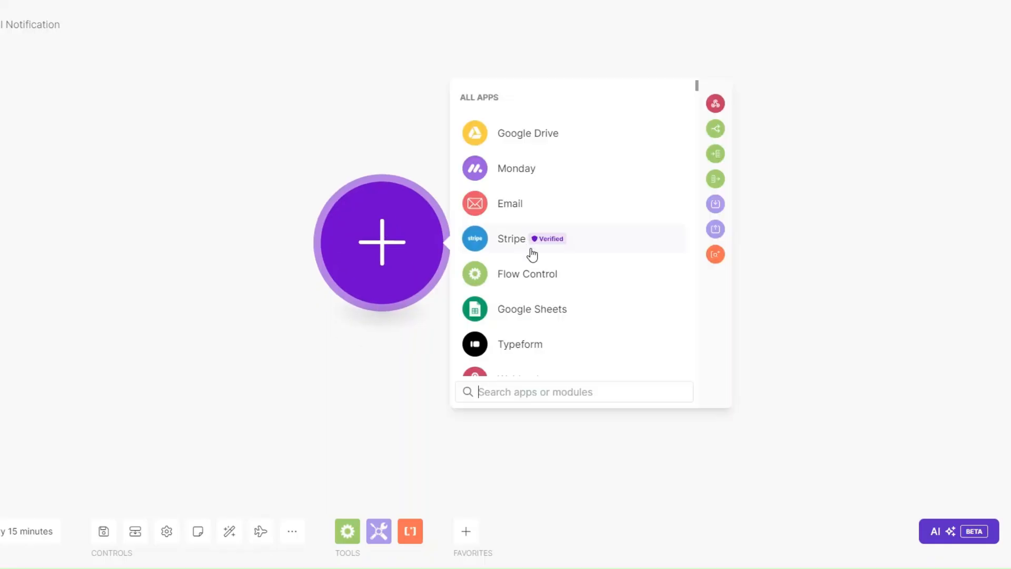
scroll(529, 284, down, 1)
click(526, 313)
click(539, 233)
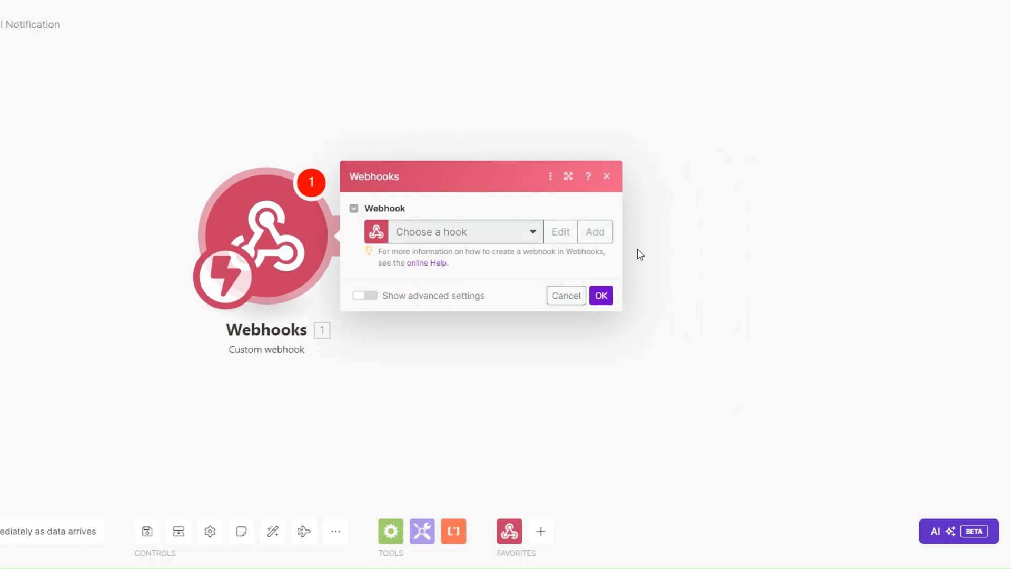
click(603, 236)
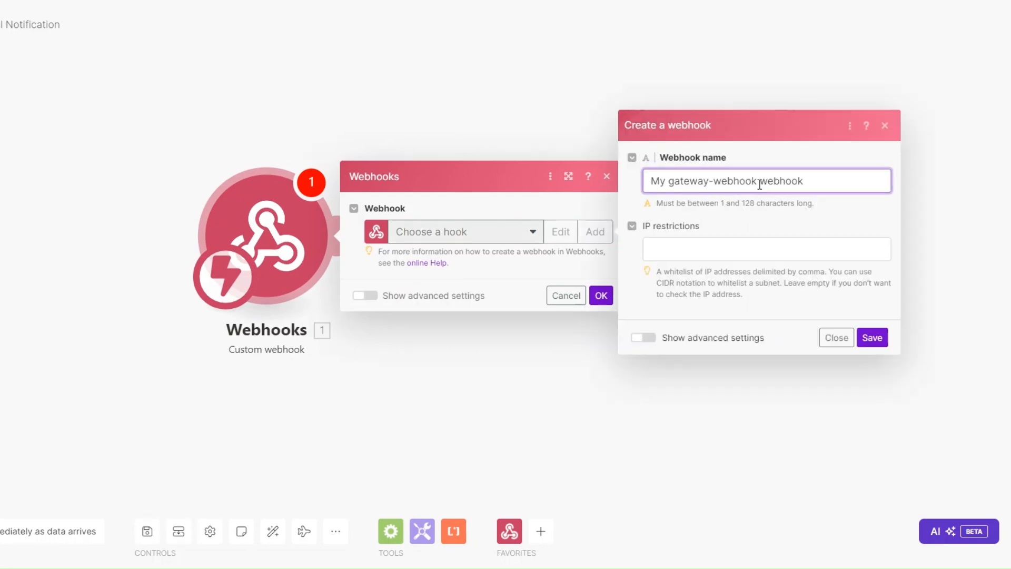
drag(760, 184, 627, 184)
text(Client Ap)
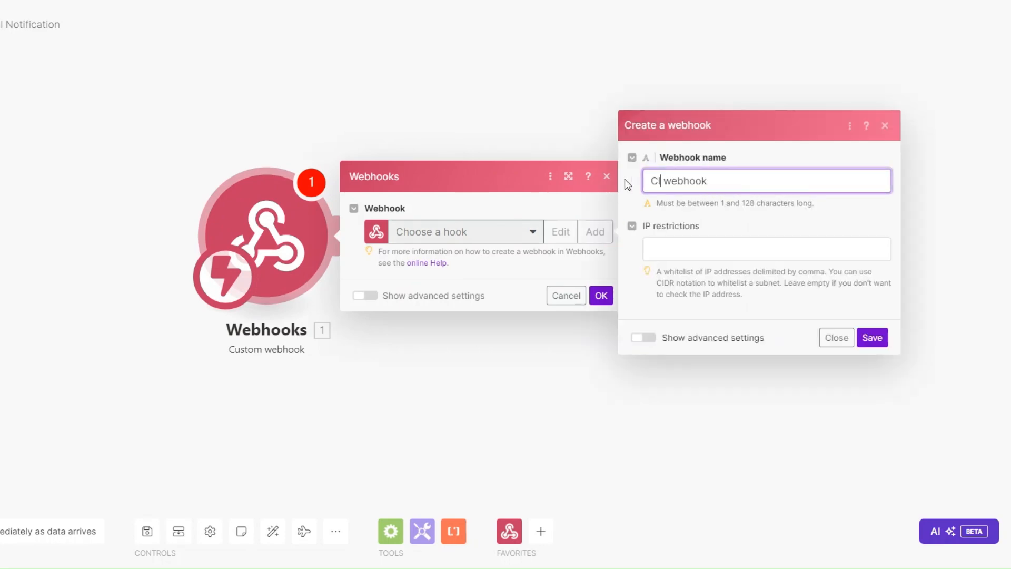
text(proval)
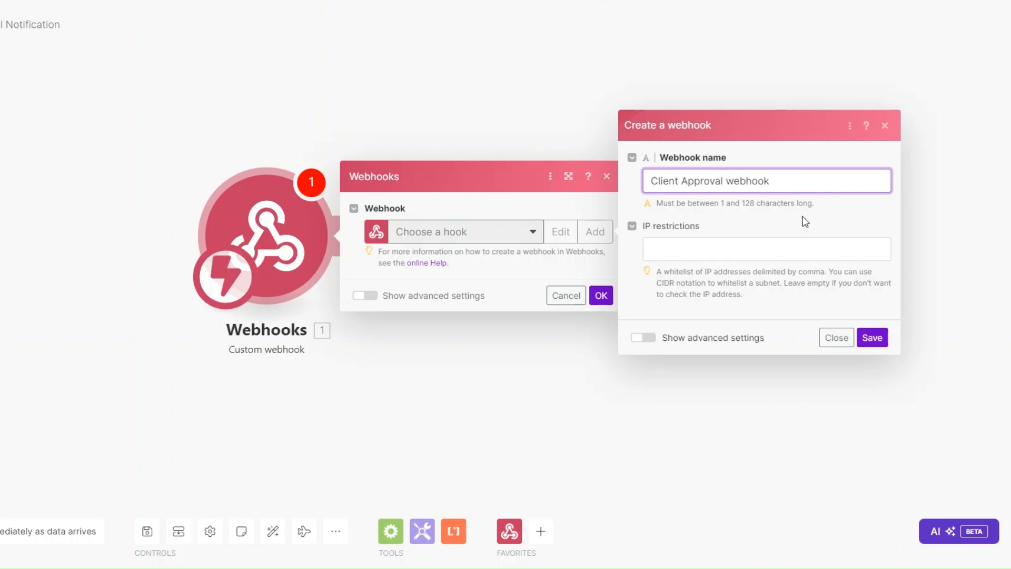
click(862, 332)
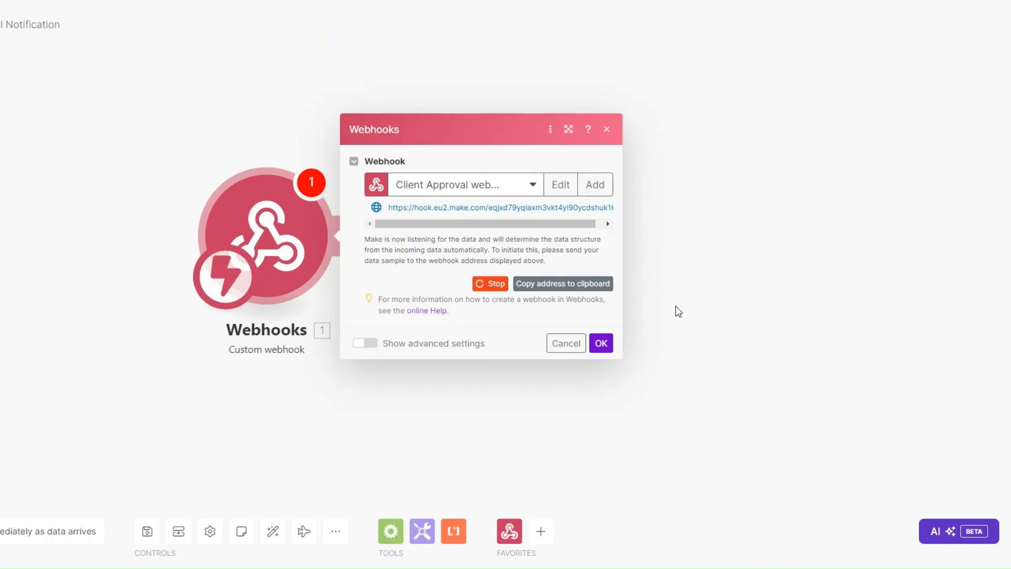
click(574, 287)
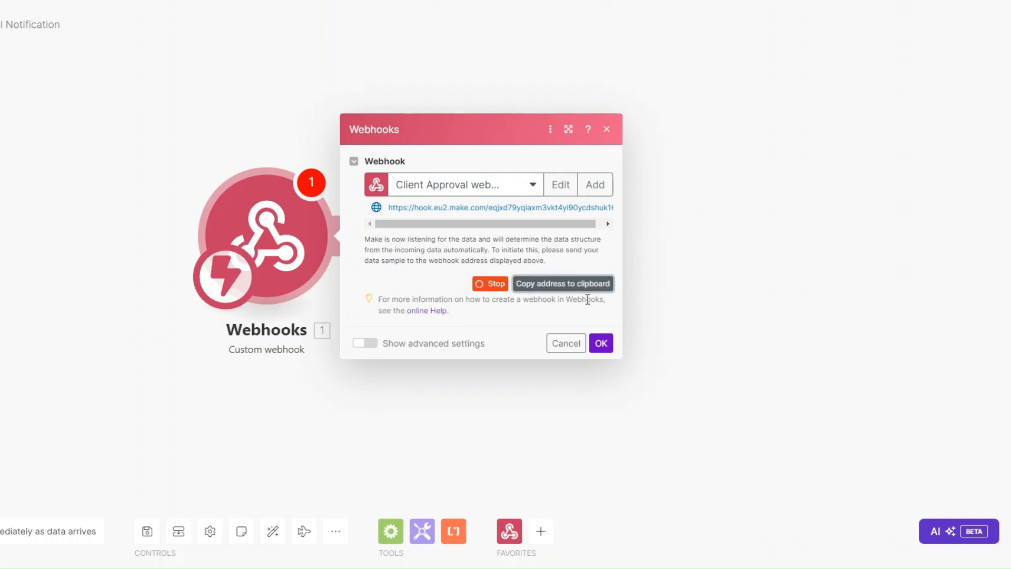
click(601, 345)
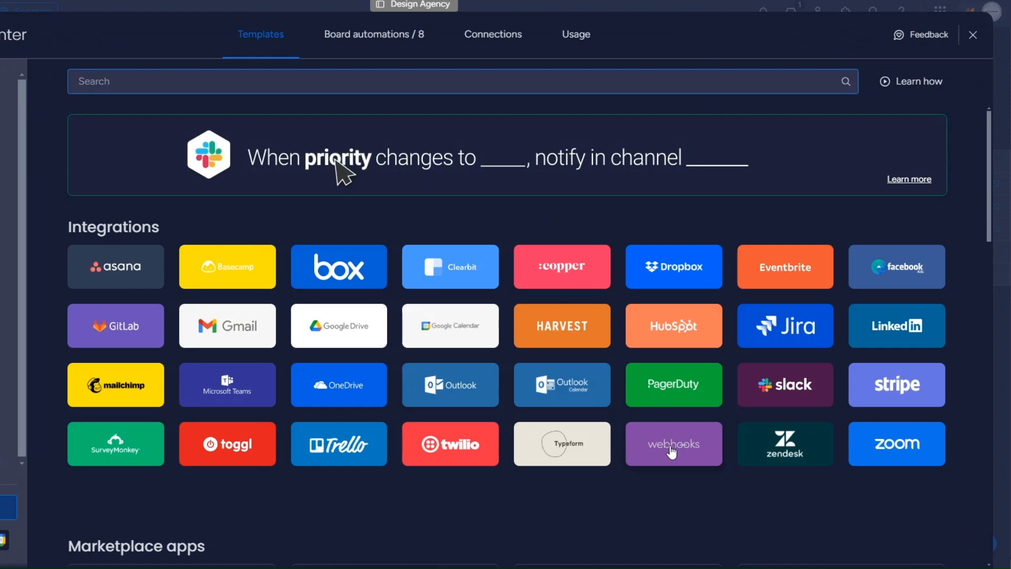
Paste the Make webhook address into monday.com's status-change webhook template and capture the challenge.
click(643, 427)
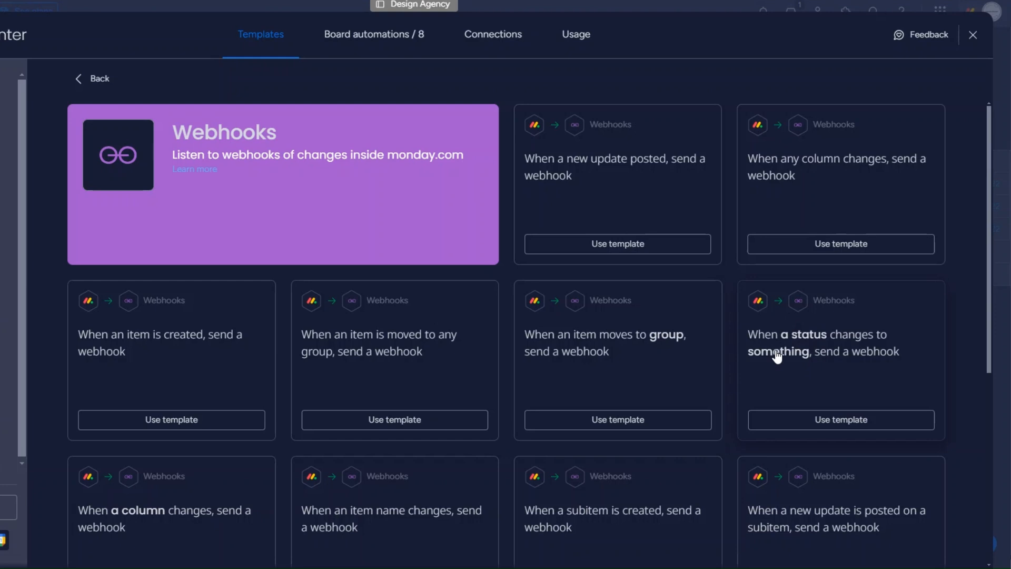
click(795, 350)
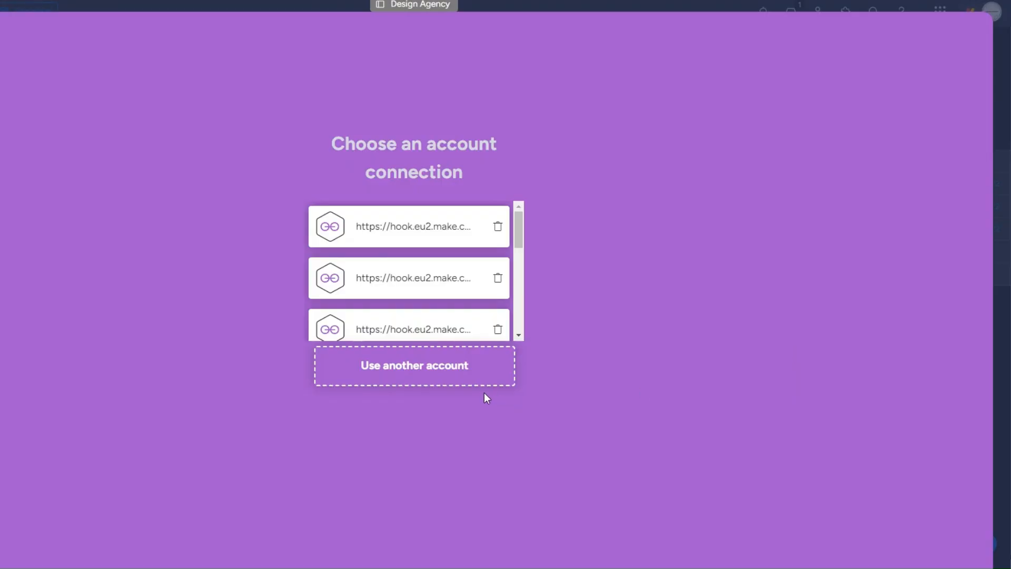
click(455, 379)
key(ctrl+v)
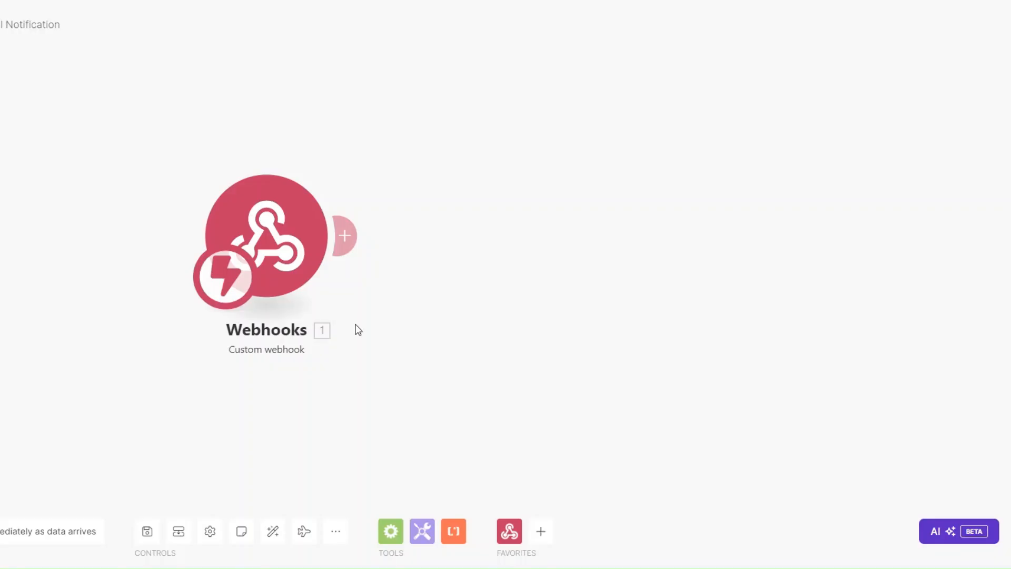
click(0, 531)
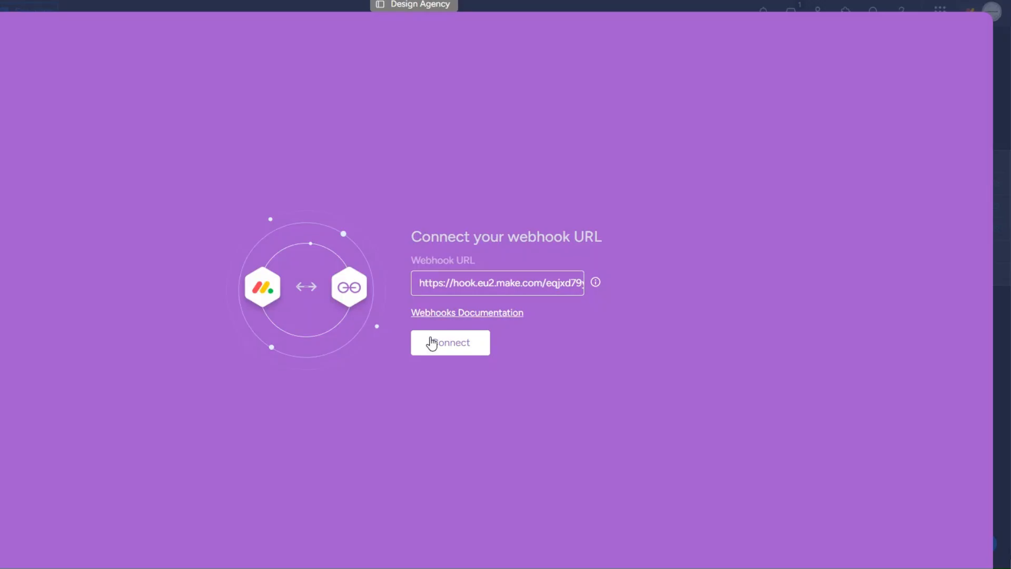
click(446, 347)
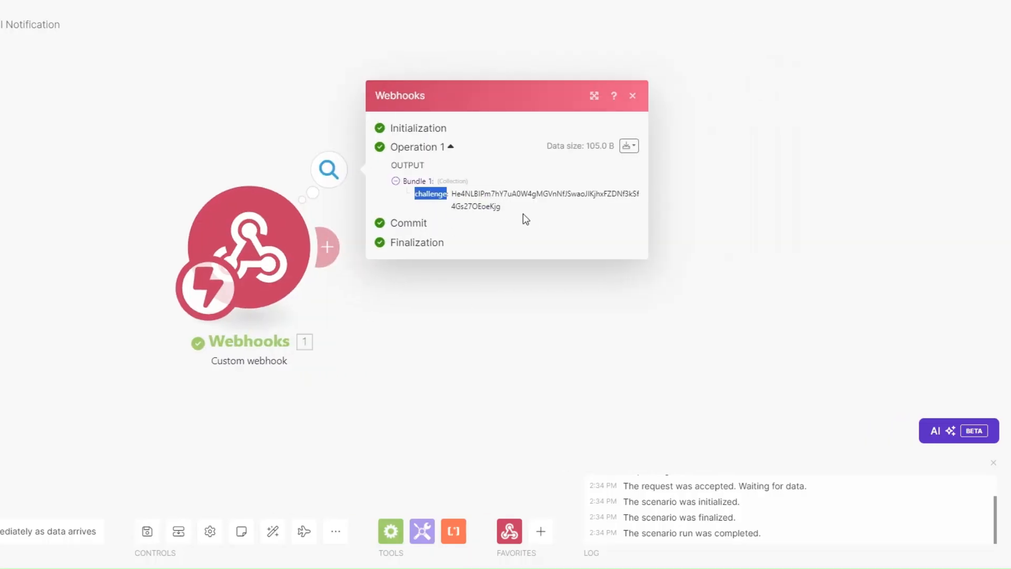
drag(515, 215, 453, 189)
Add a Webhook response returning {"challenge": 1.challenge} with status 200, then retry monday.com's Connect.
click(418, 330)
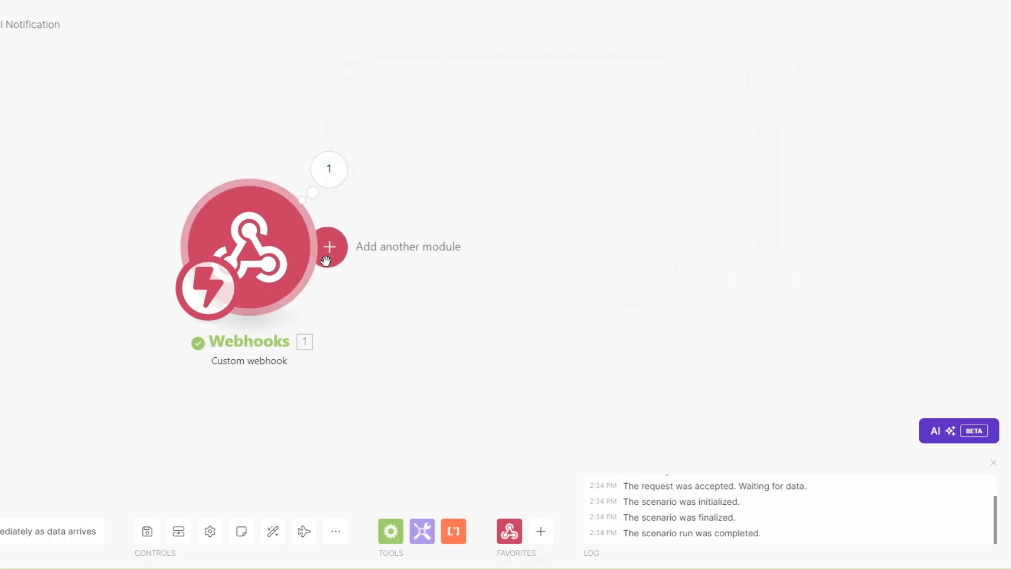
click(327, 247)
click(641, 142)
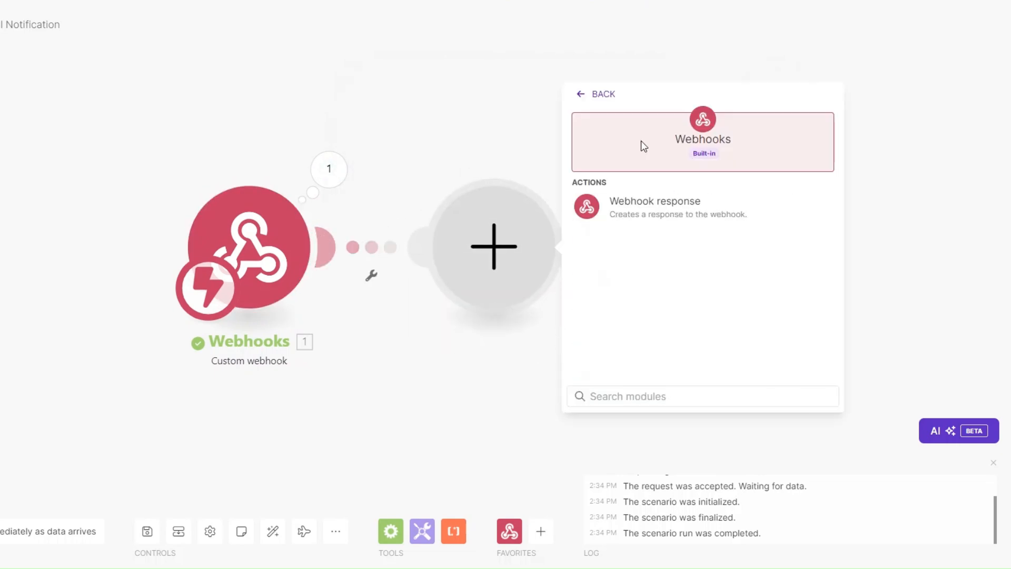
click(660, 204)
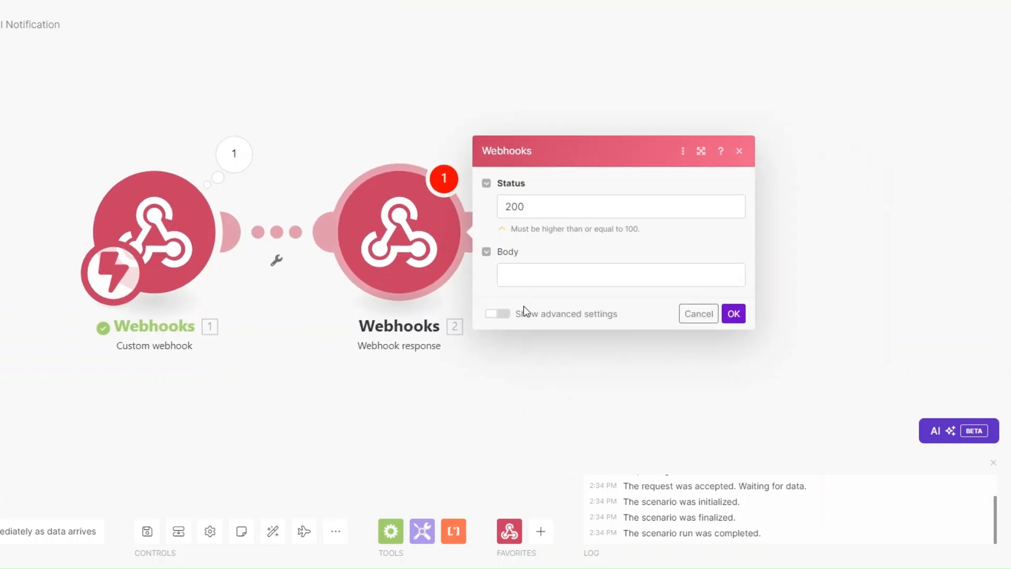
click(524, 278)
text({})
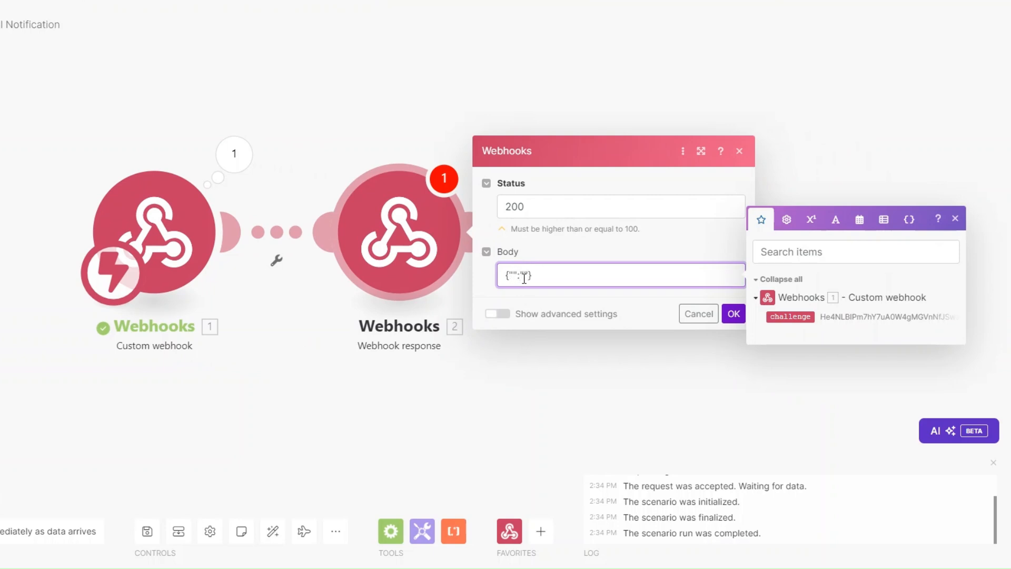
text(challenge)
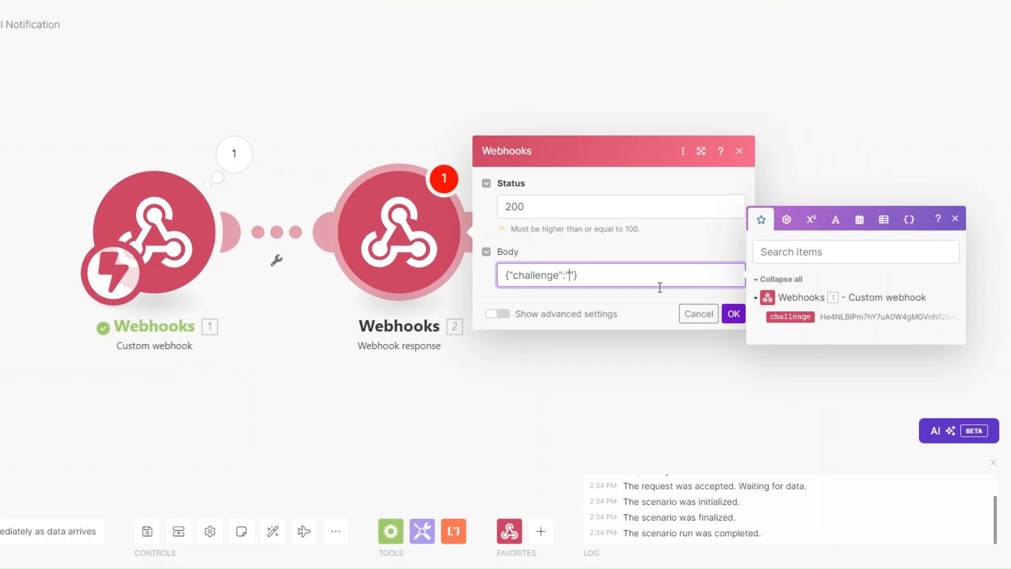
click(784, 317)
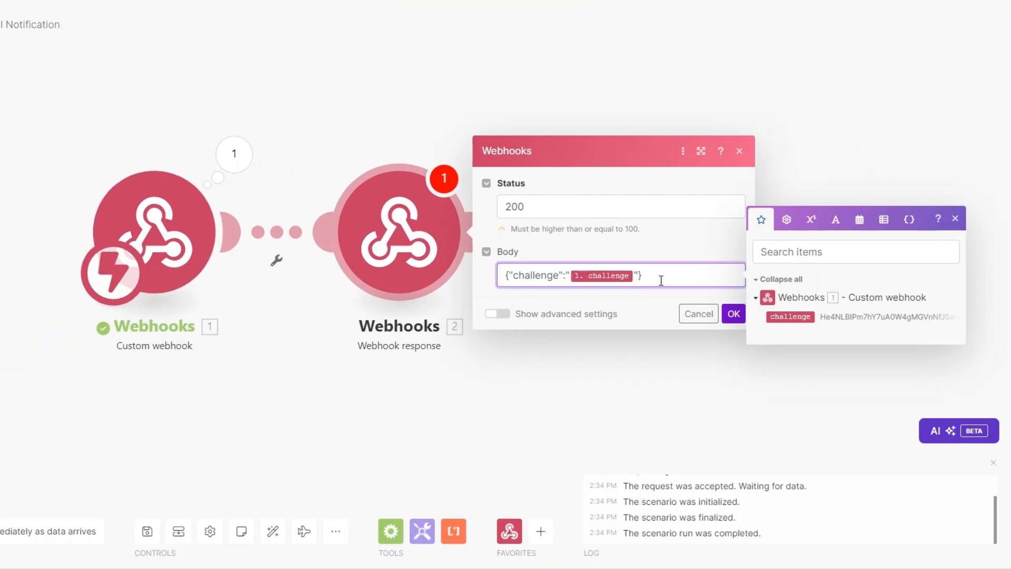
click(734, 314)
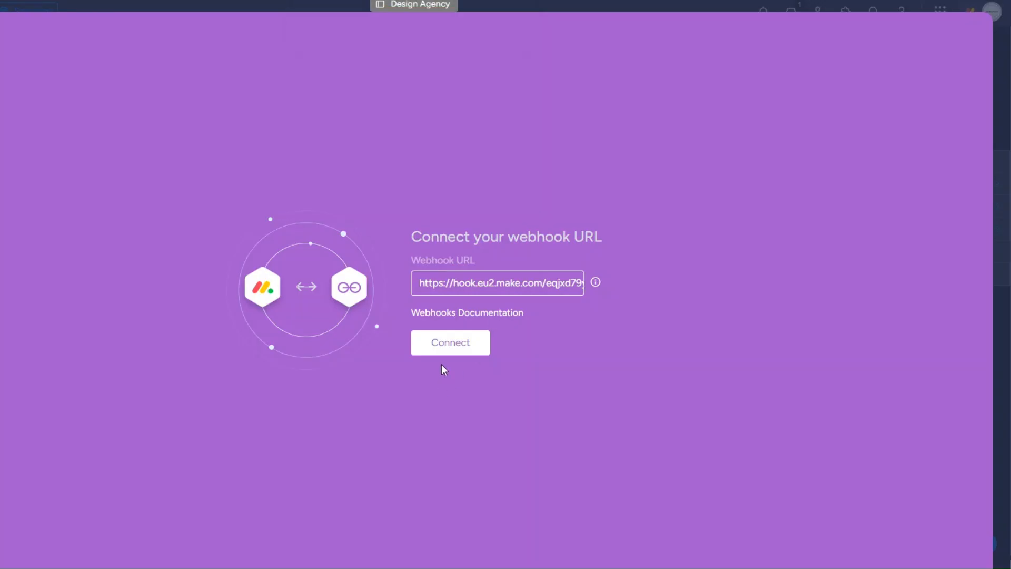
click(448, 349)
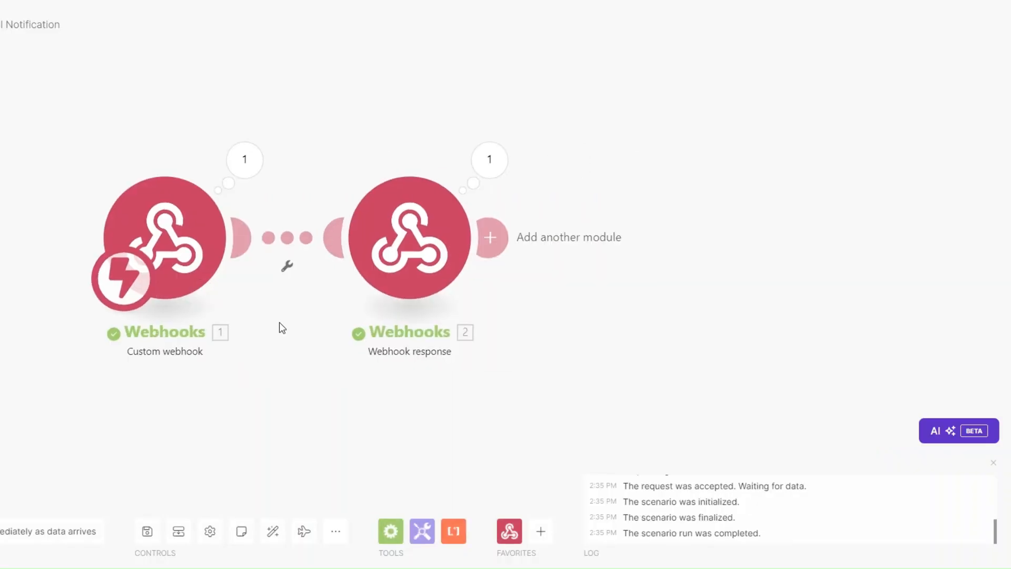
Delete the response module and create the monday.com automation sending a webhook when Status changes to APPROVAL.
right_click(390, 247)
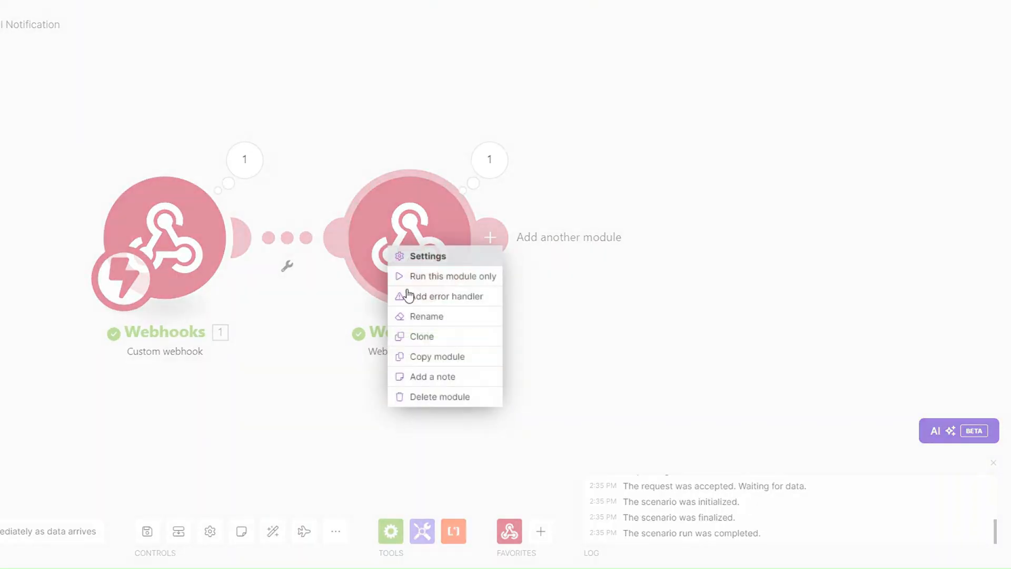
click(423, 398)
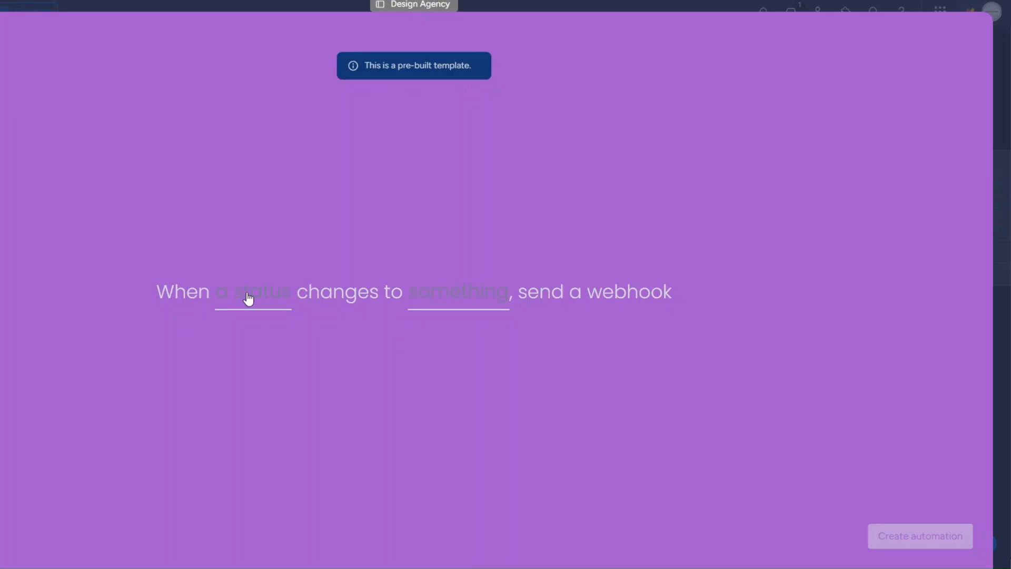
click(249, 298)
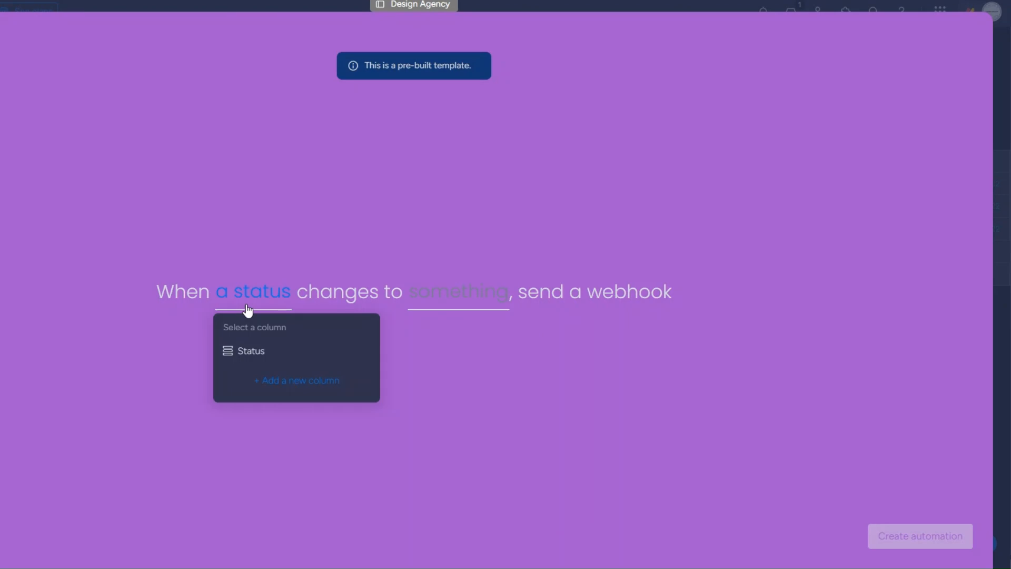
click(246, 349)
click(419, 302)
scroll(456, 435, down, 4)
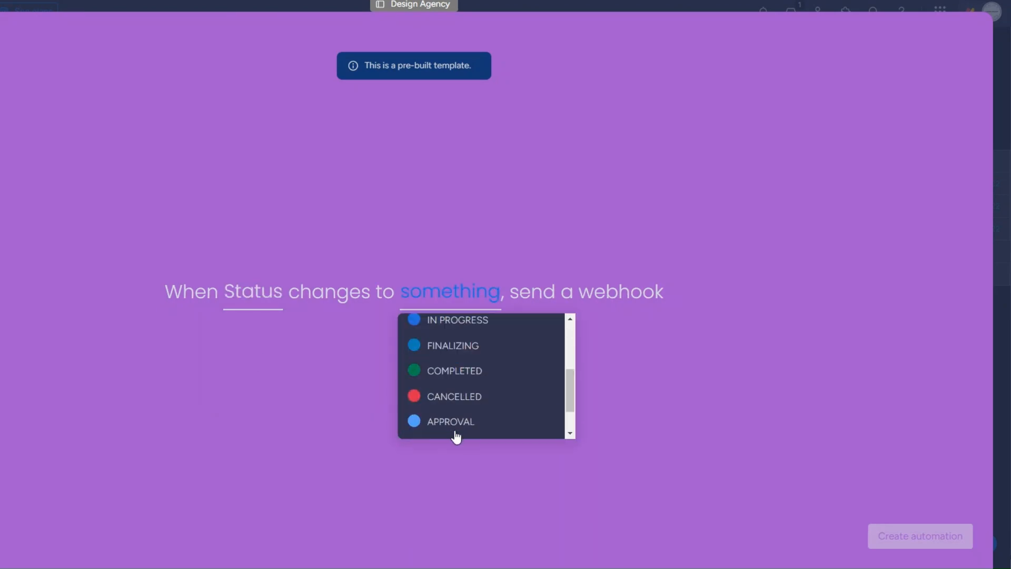
click(453, 375)
click(897, 539)
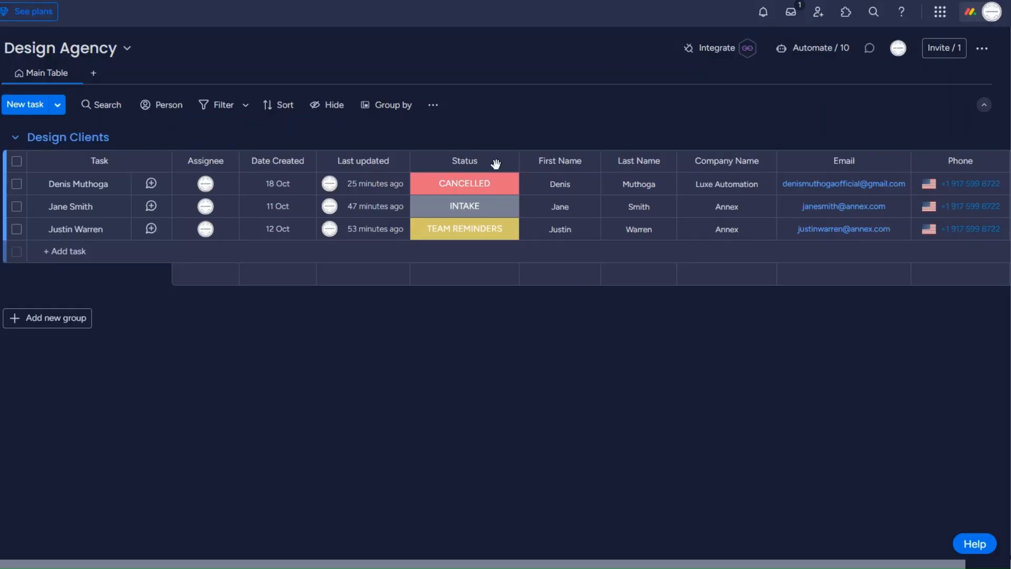
Set the first client's status to APPROVAL and inspect the data Make's webhook received.
click(444, 187)
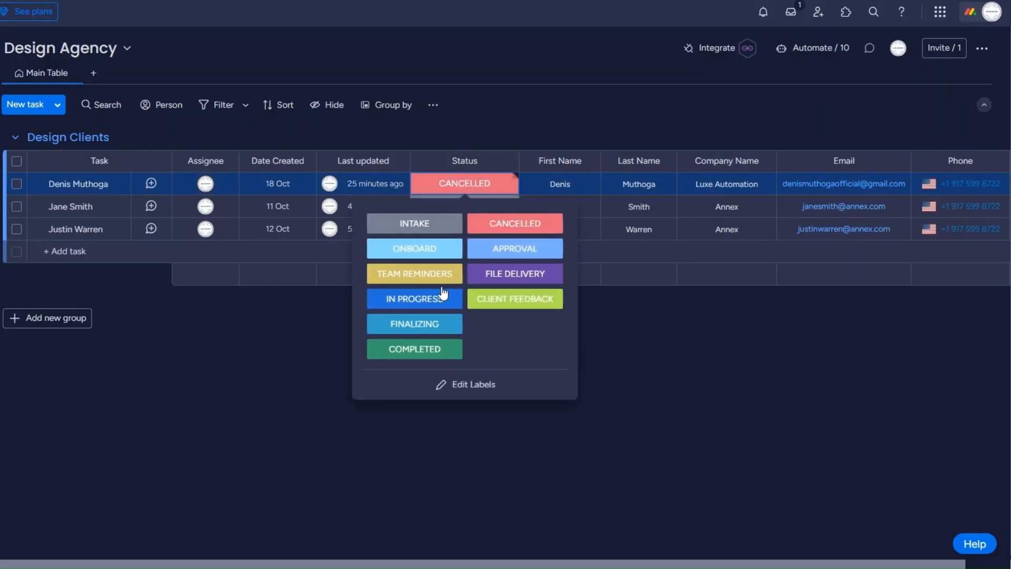
click(513, 247)
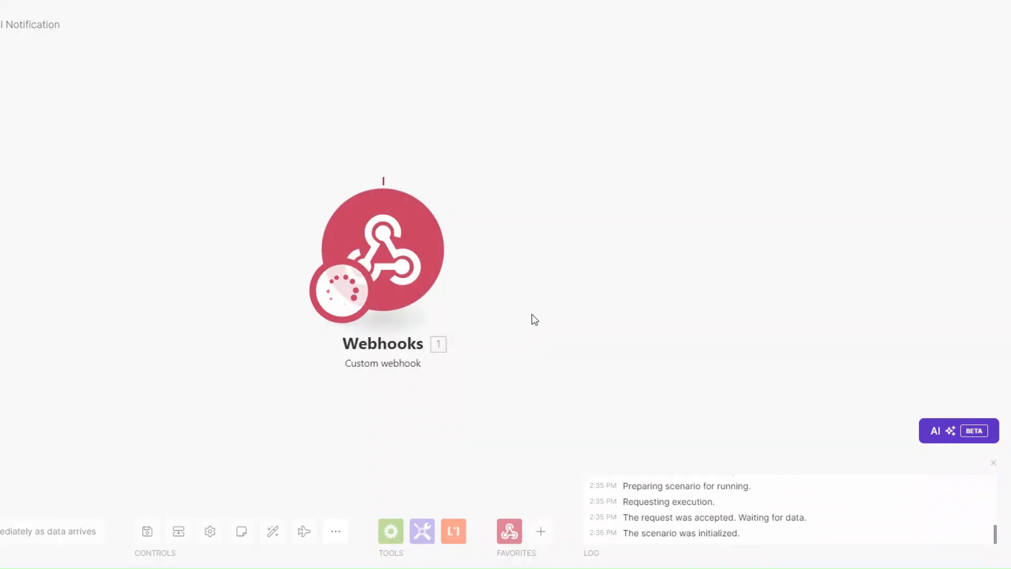
click(462, 171)
click(379, 190)
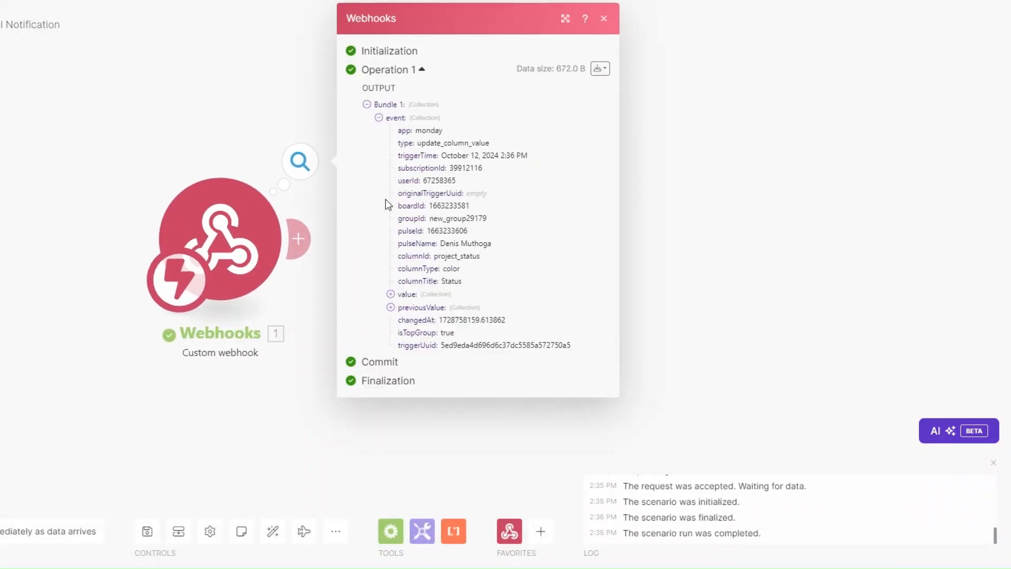
drag(441, 243, 484, 243)
click(483, 247)
double_click(447, 245)
double_click(466, 230)
click(334, 350)
Add a monday.com Get an Item module with ID mapped from pulseId on the Design Agency board.
click(298, 238)
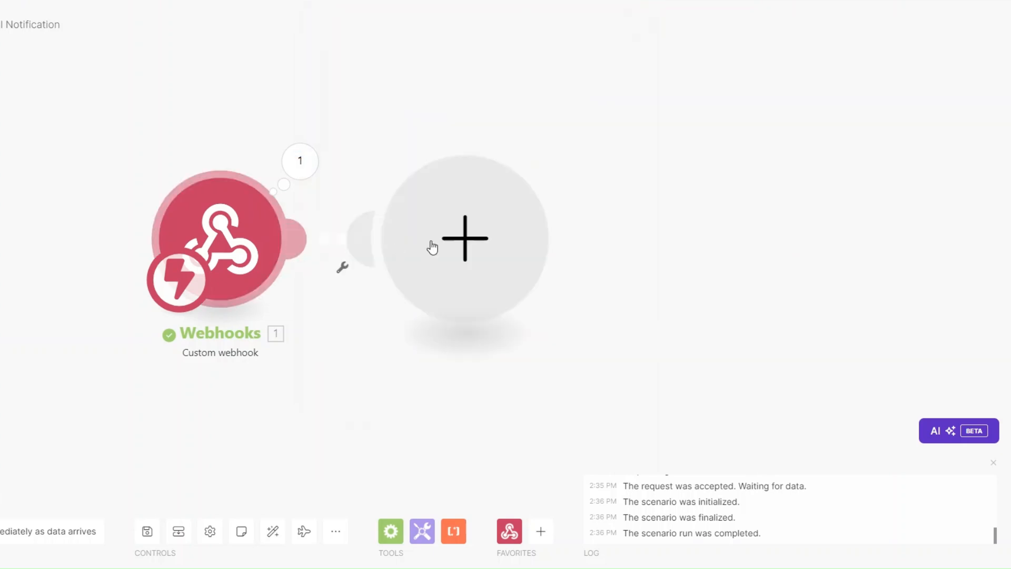
click(572, 241)
click(607, 390)
text(g)
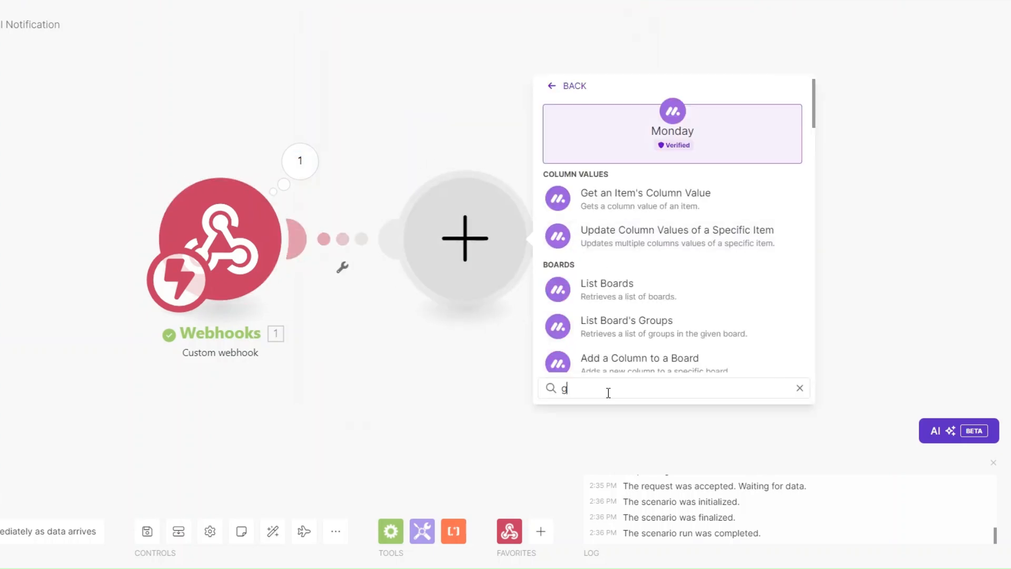
text(et an)
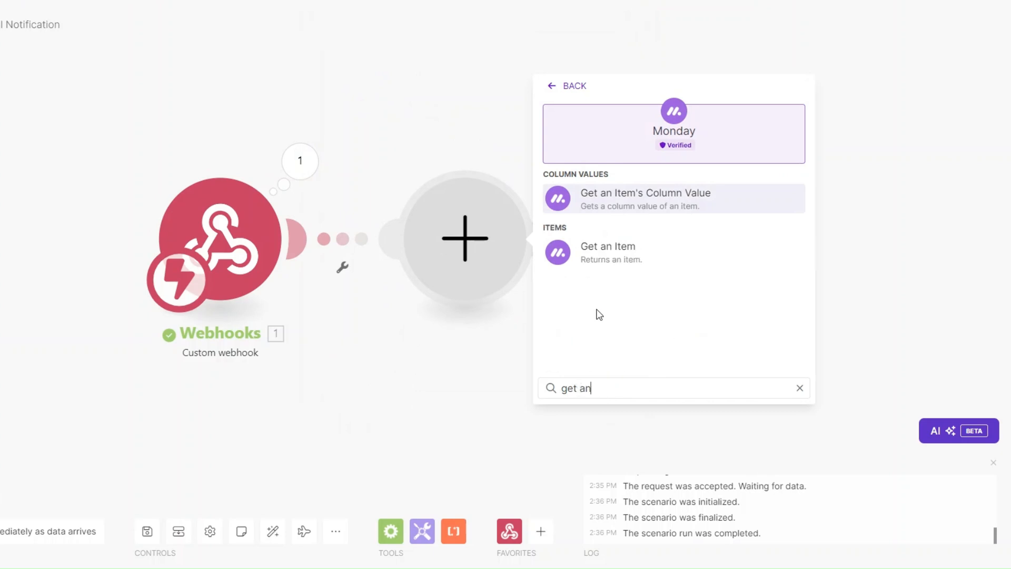
click(600, 250)
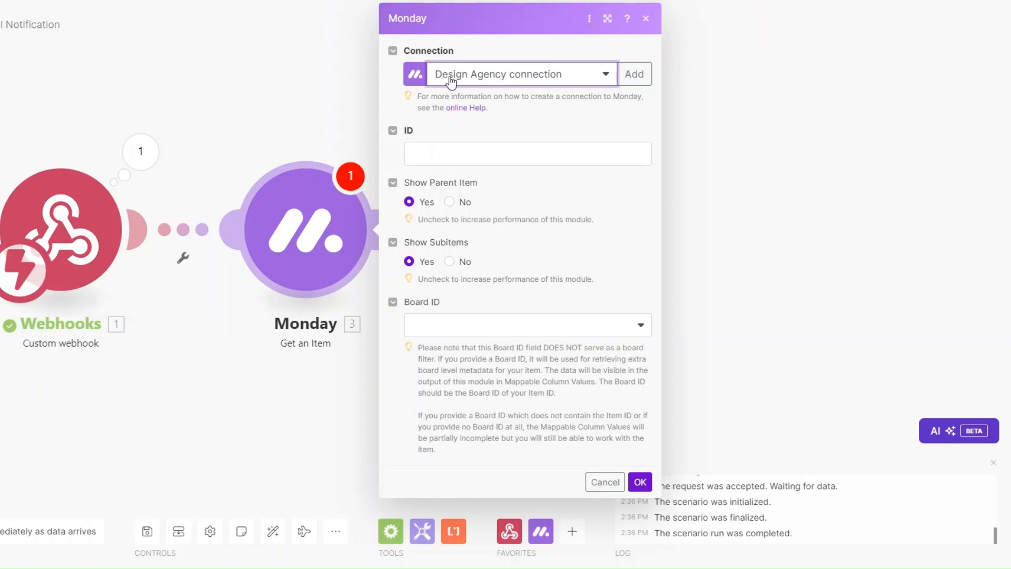
click(474, 152)
click(701, 232)
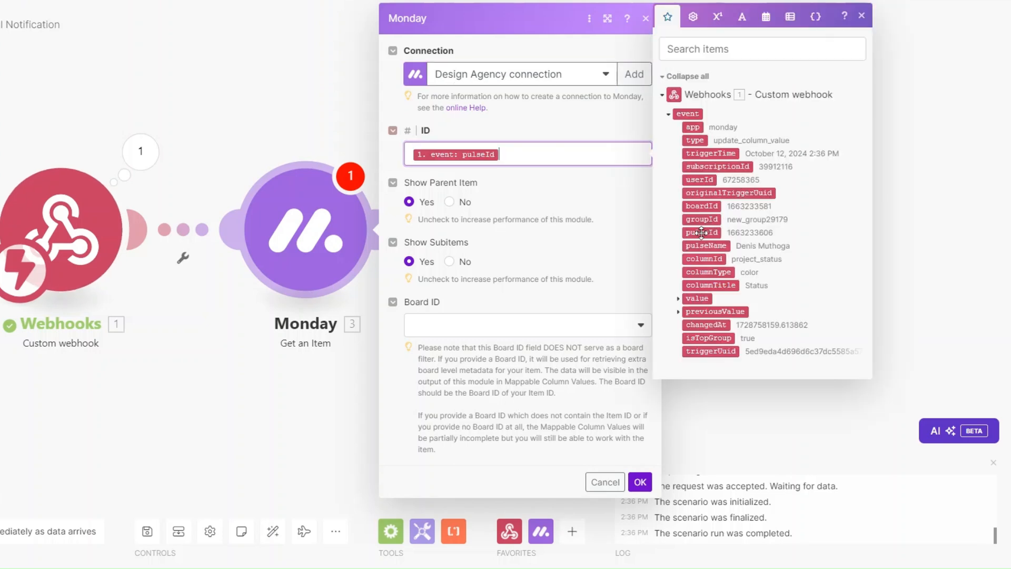
click(462, 333)
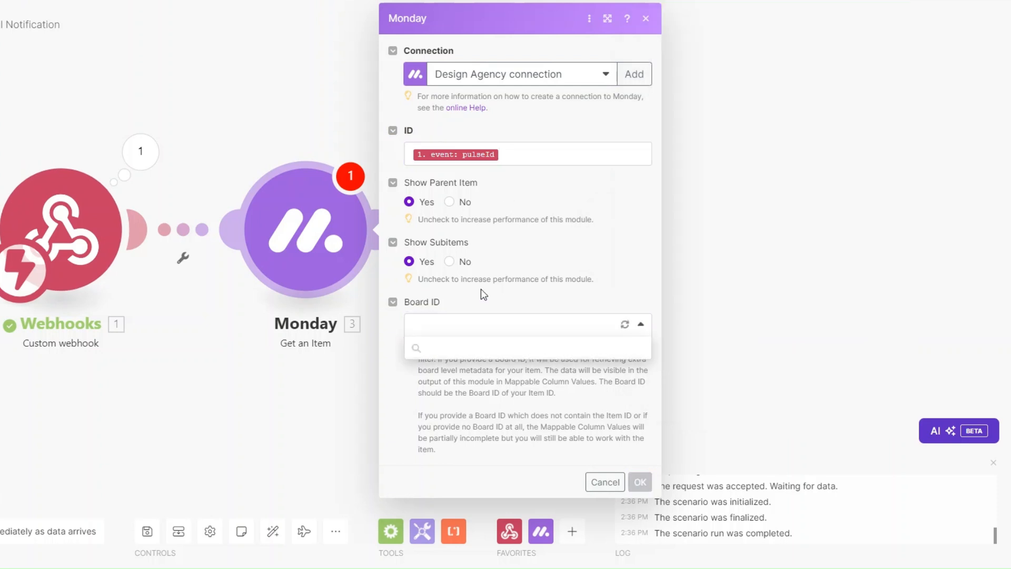
click(460, 369)
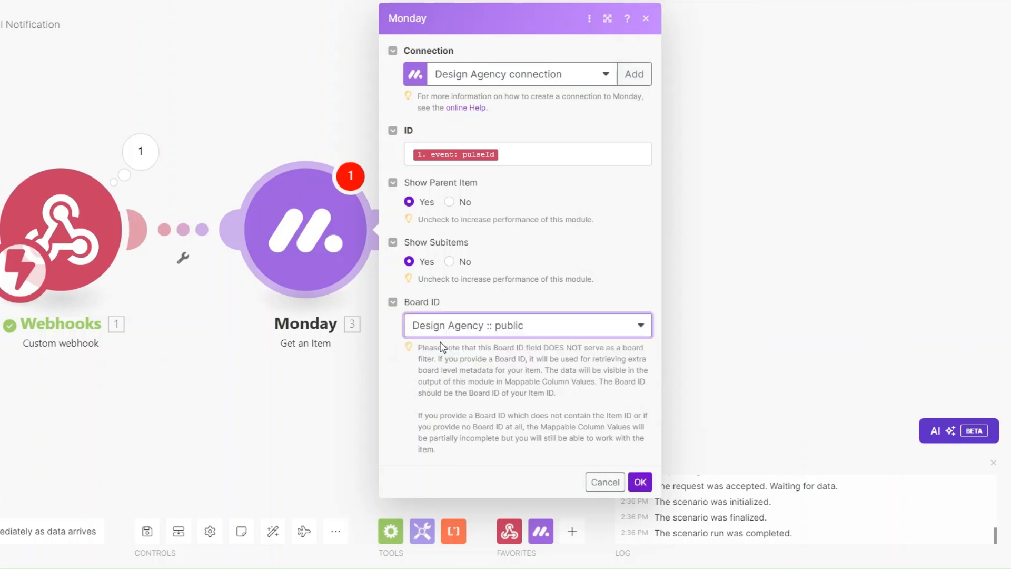
click(647, 488)
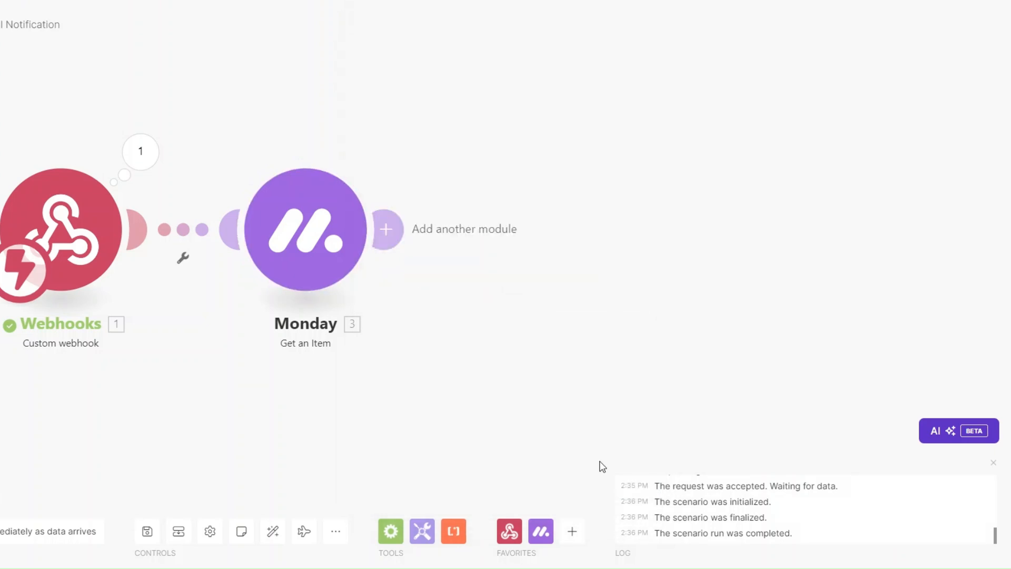
Test-run only the Monday module with the pasted pulseId and check its Email and Phone values.
right_click(298, 251)
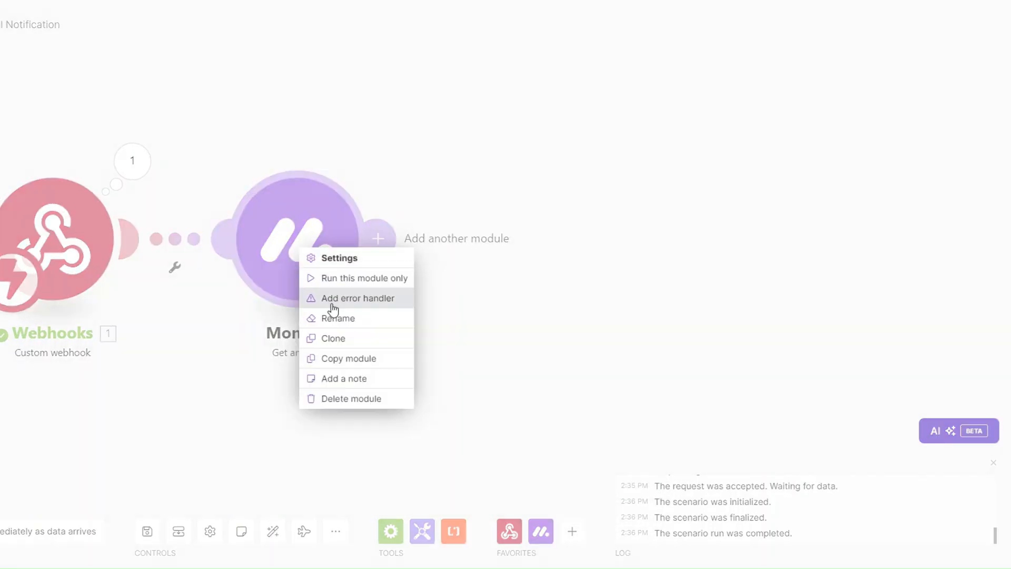
click(344, 277)
click(455, 309)
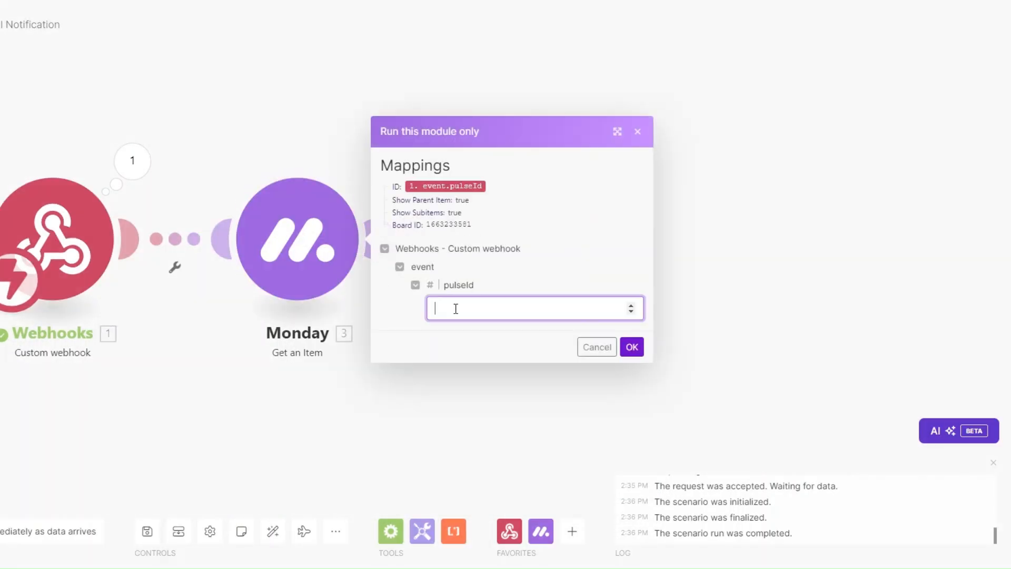
key(ctrl+v)
click(632, 346)
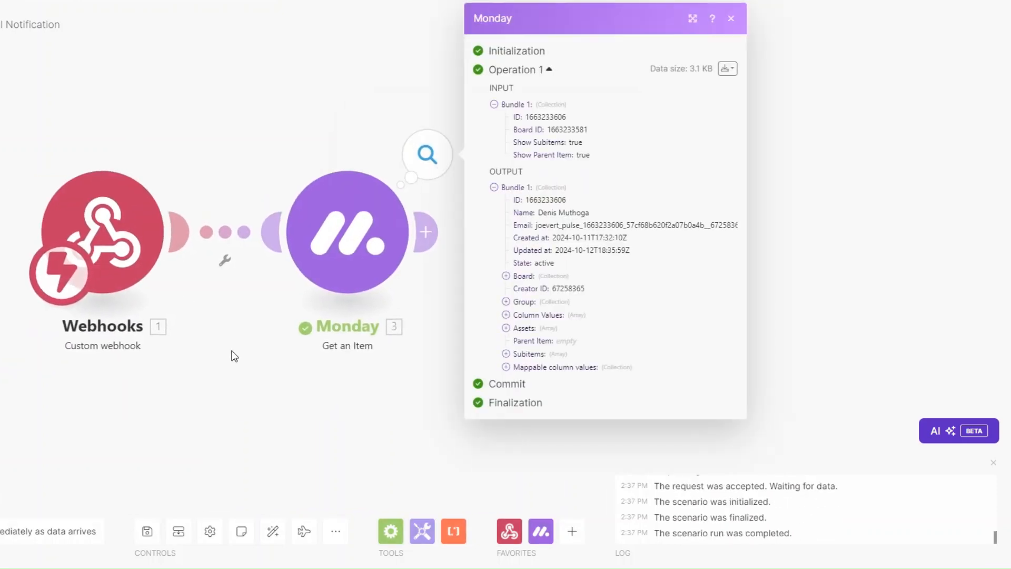
click(506, 367)
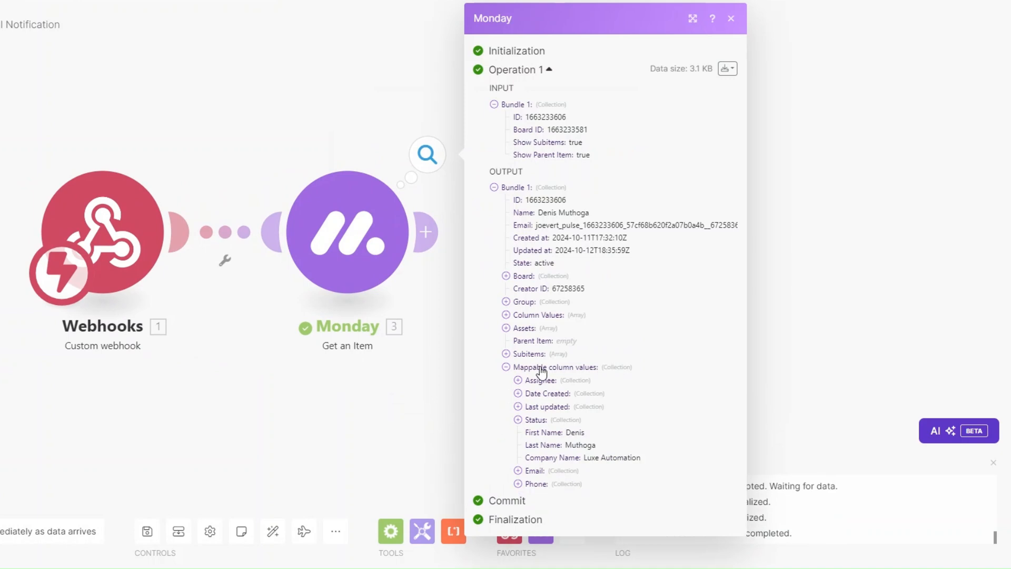
click(518, 471)
click(518, 521)
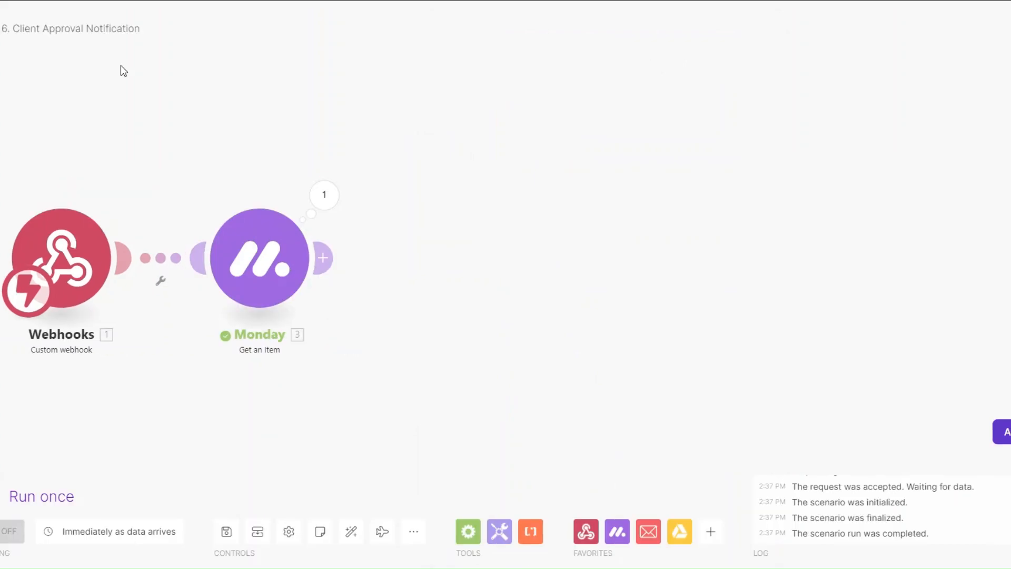
Add a Google Drive Search for Files/Folders module after Monday.
click(323, 257)
click(579, 263)
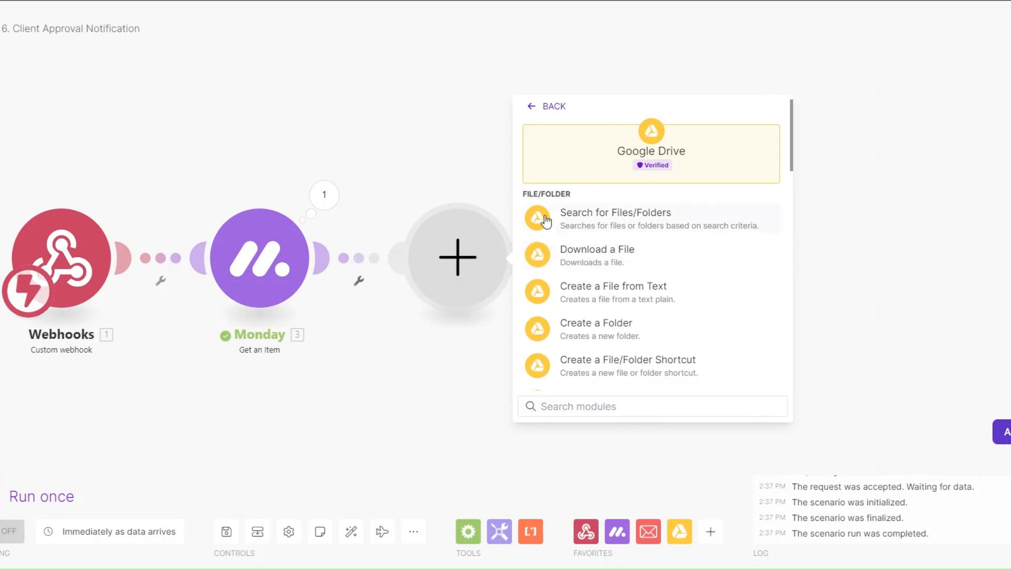
click(594, 217)
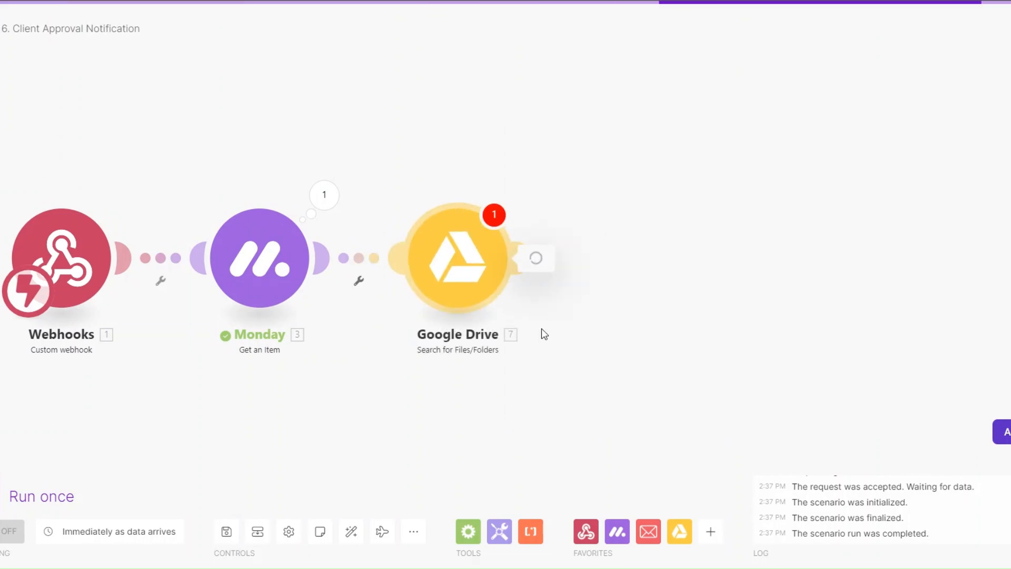
Point the Drive search at the Gallery folder and retrieve only files.
click(586, 157)
click(581, 167)
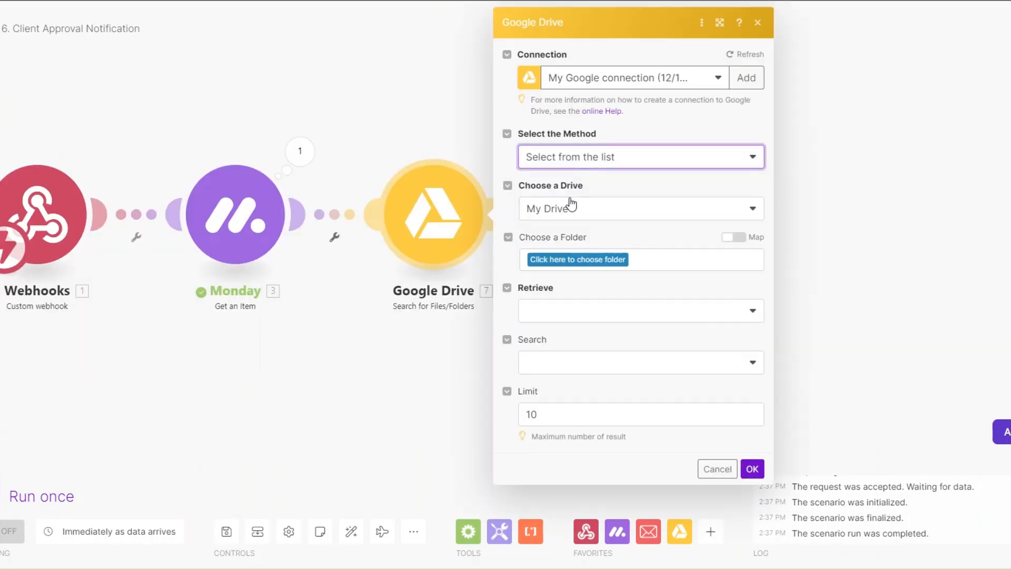
click(571, 259)
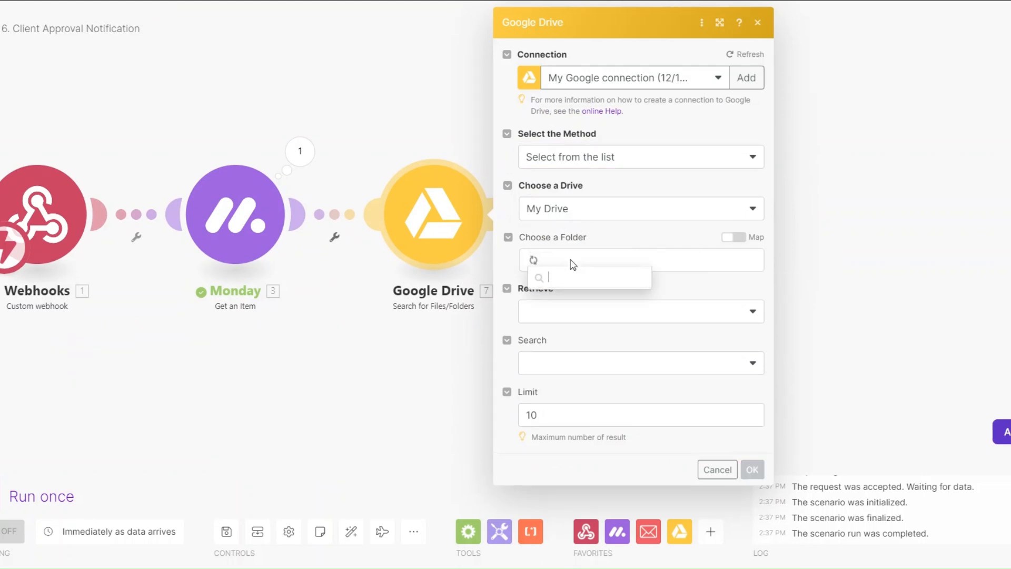
click(564, 295)
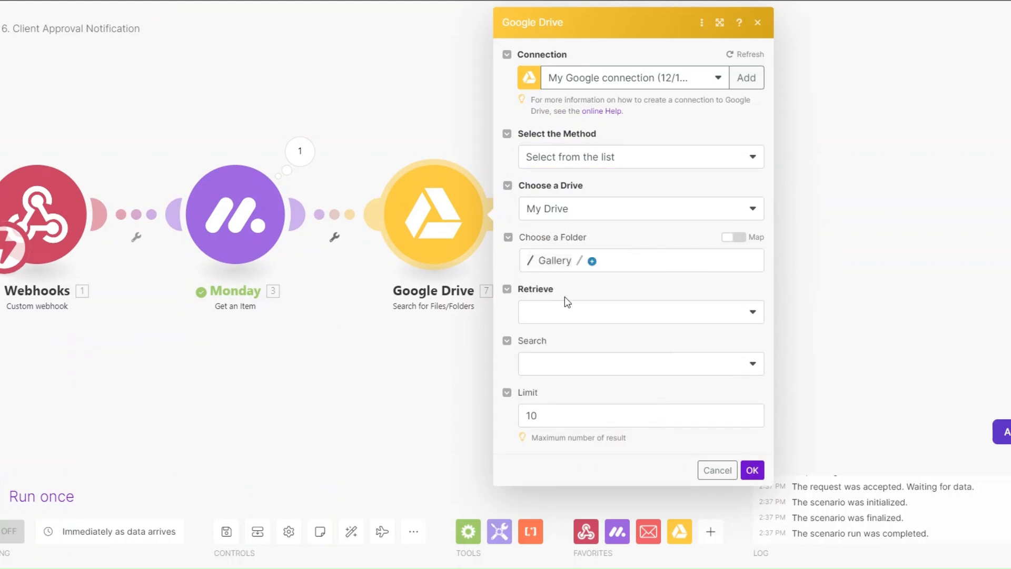
click(582, 314)
click(582, 316)
click(553, 335)
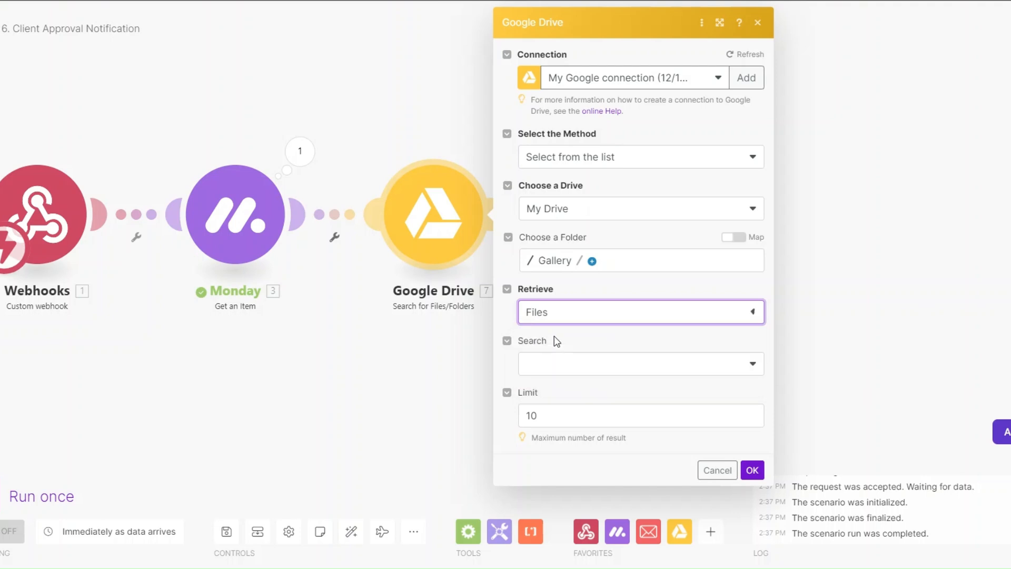
Search within file names for those containing 'image' and save the search settings.
click(562, 361)
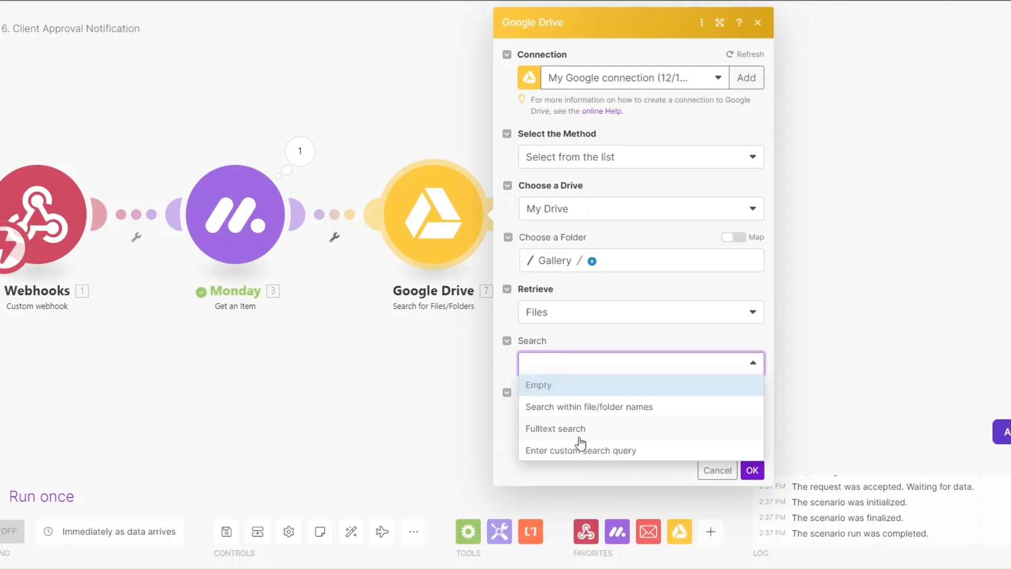
click(581, 406)
scroll(582, 375, down, 1)
click(557, 371)
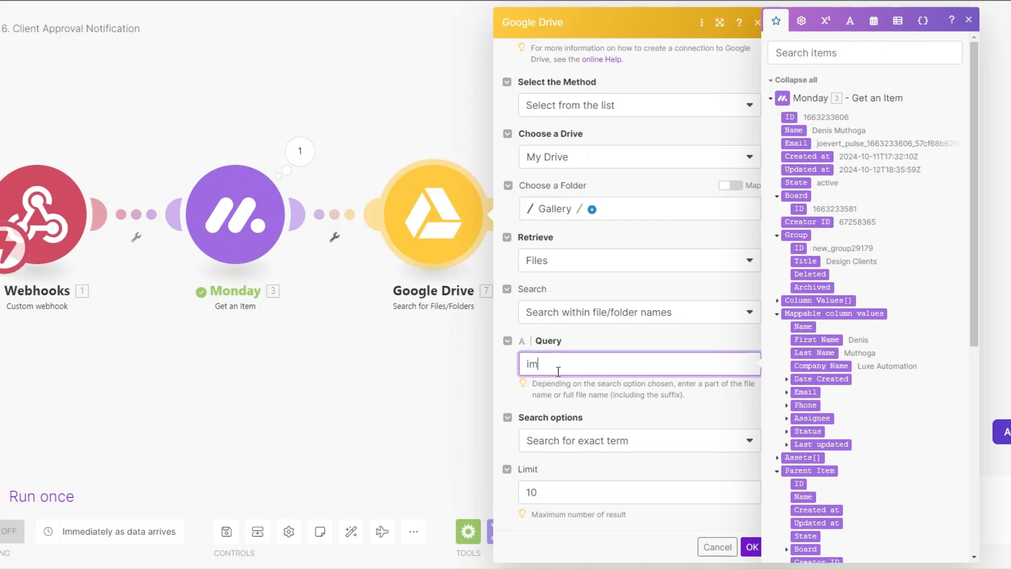
click(602, 442)
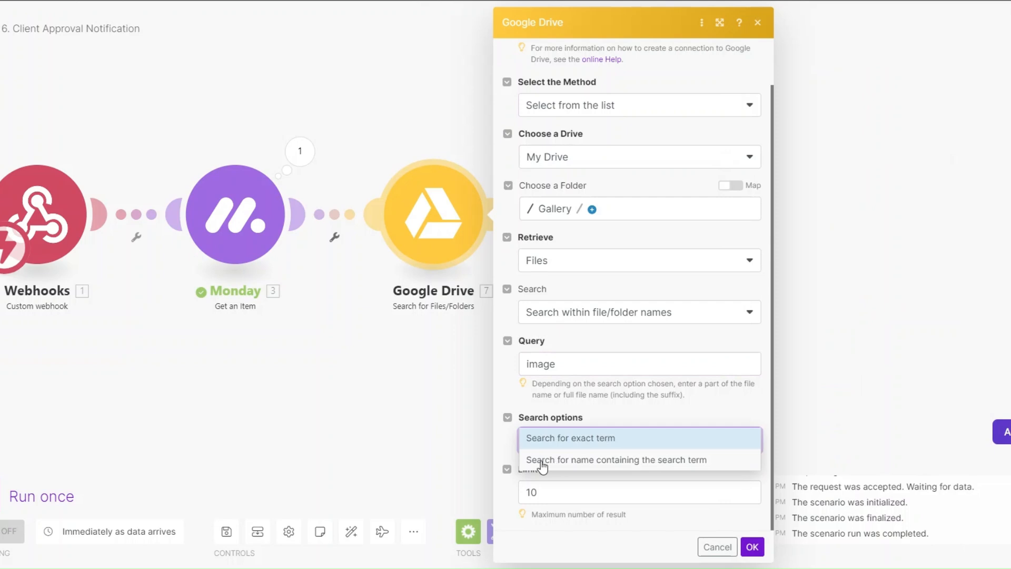
click(617, 460)
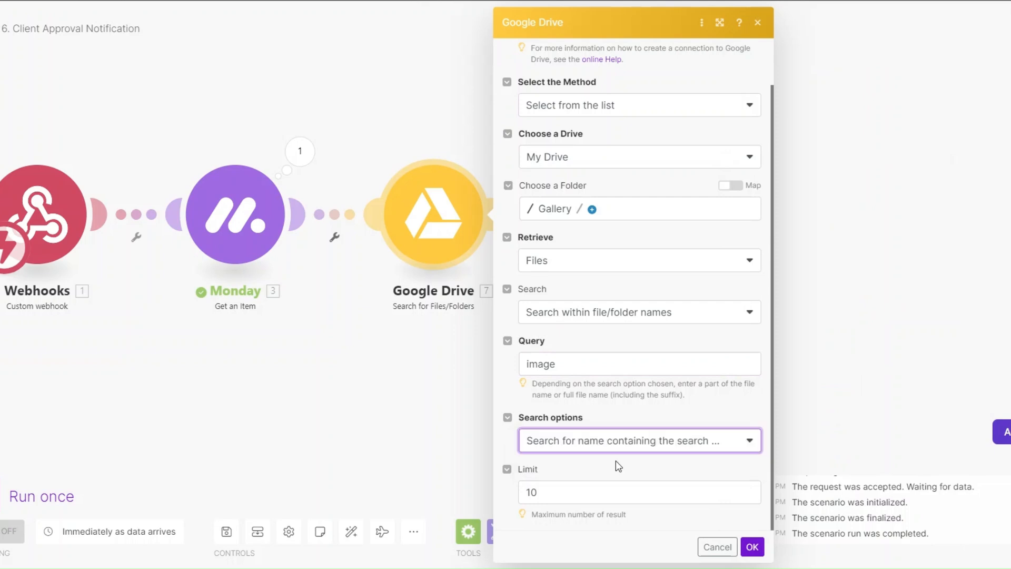
click(576, 493)
click(752, 547)
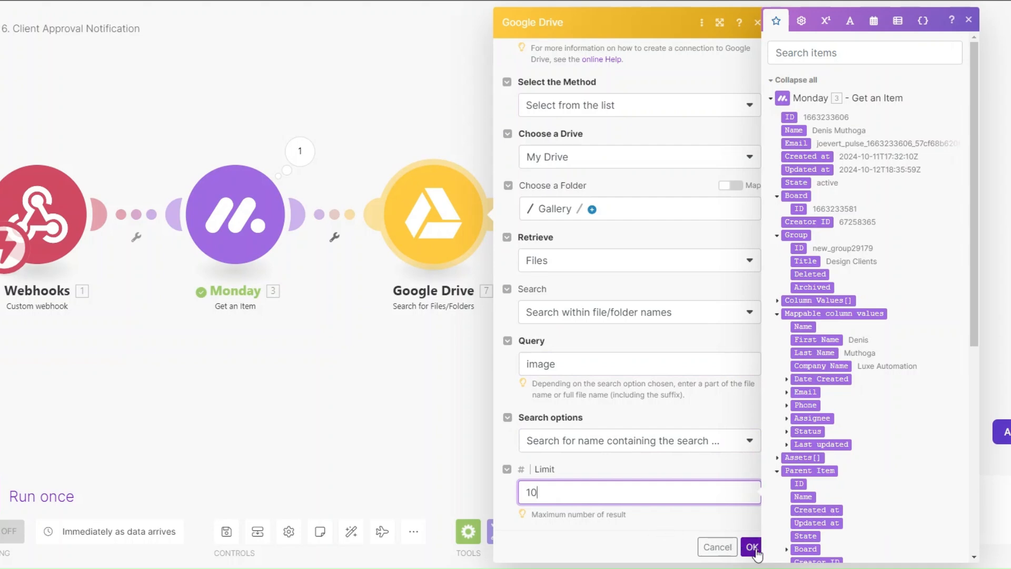
Run only the Google Drive module and confirm it found images.jpg.
right_click(431, 215)
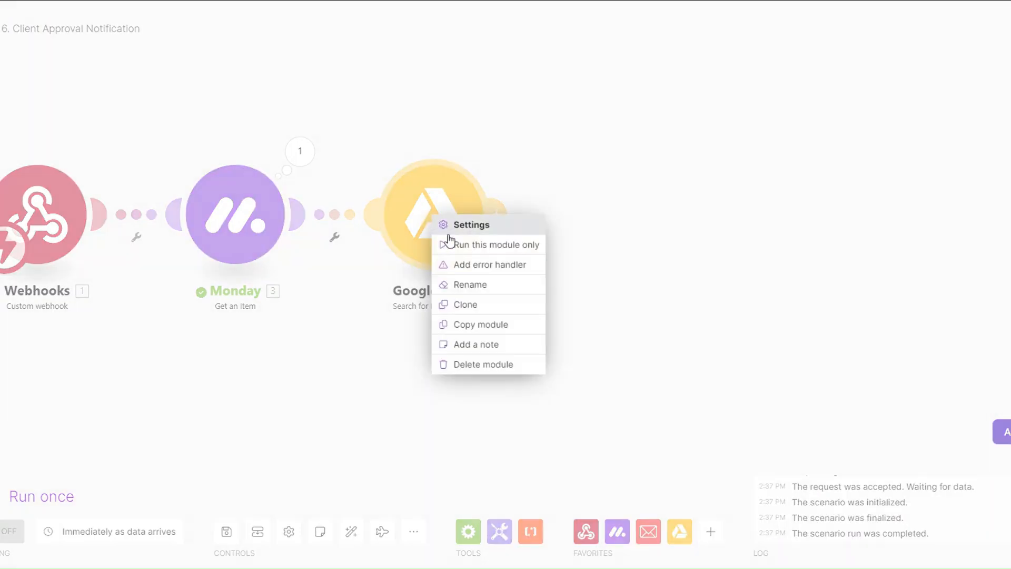
click(480, 247)
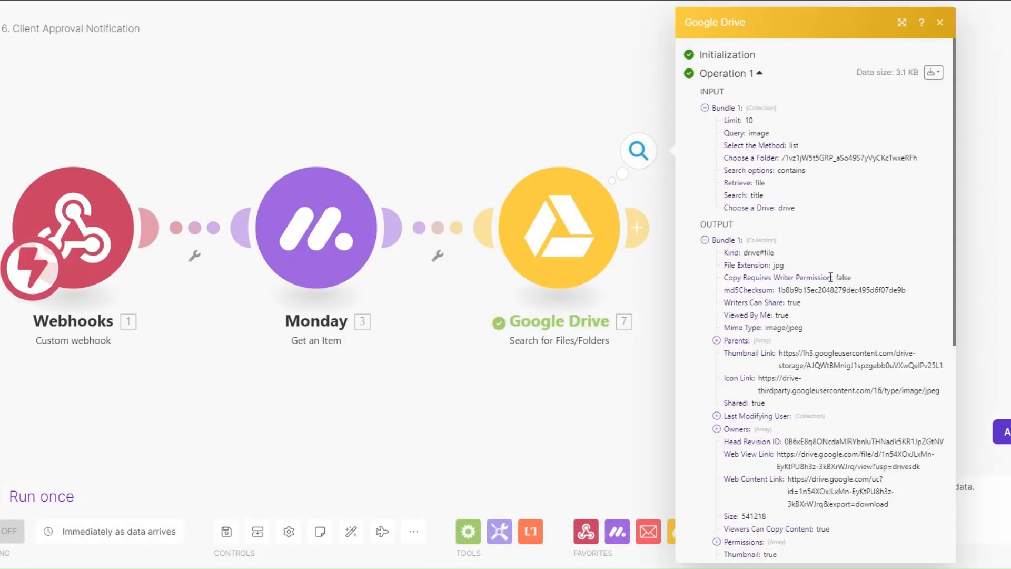
scroll(782, 373, down, 5)
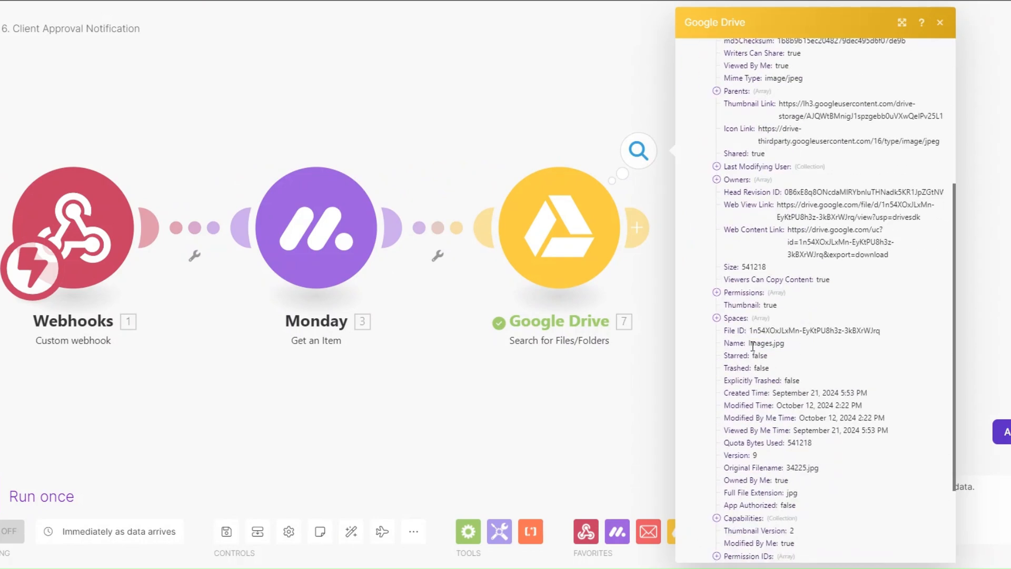
drag(750, 345, 783, 343)
Add a Google Drive Get a Share Link module with the found file's ID as File ID.
click(605, 359)
click(637, 227)
scroll(630, 237, down, 5)
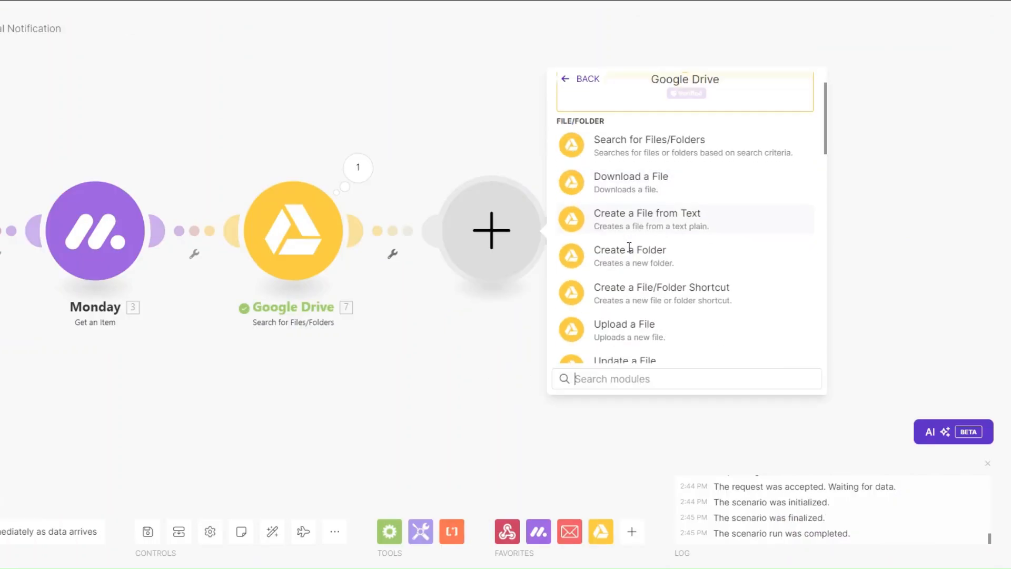
scroll(630, 259, down, 3)
scroll(630, 259, up, 3)
click(630, 248)
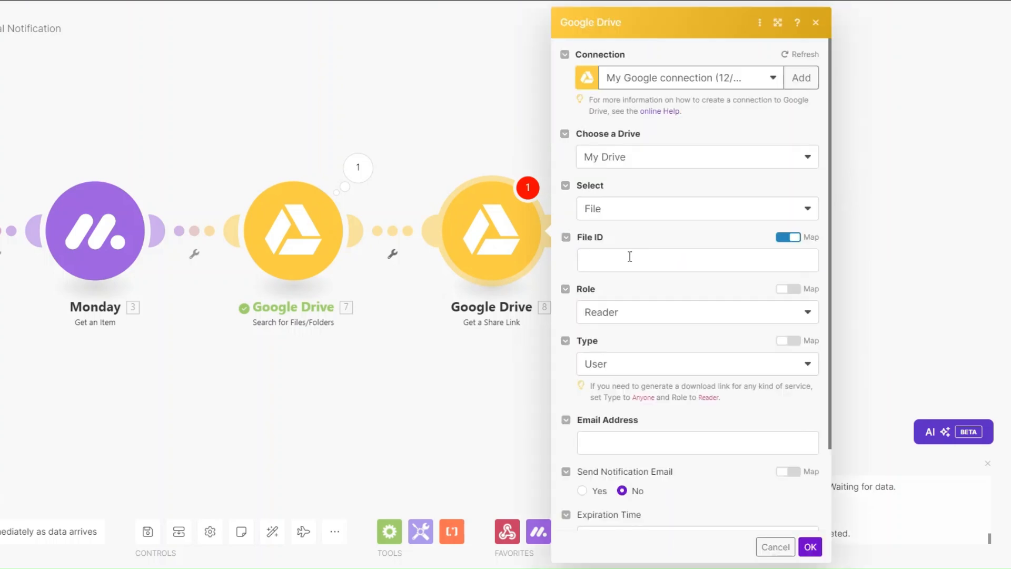
click(630, 257)
click(393, 155)
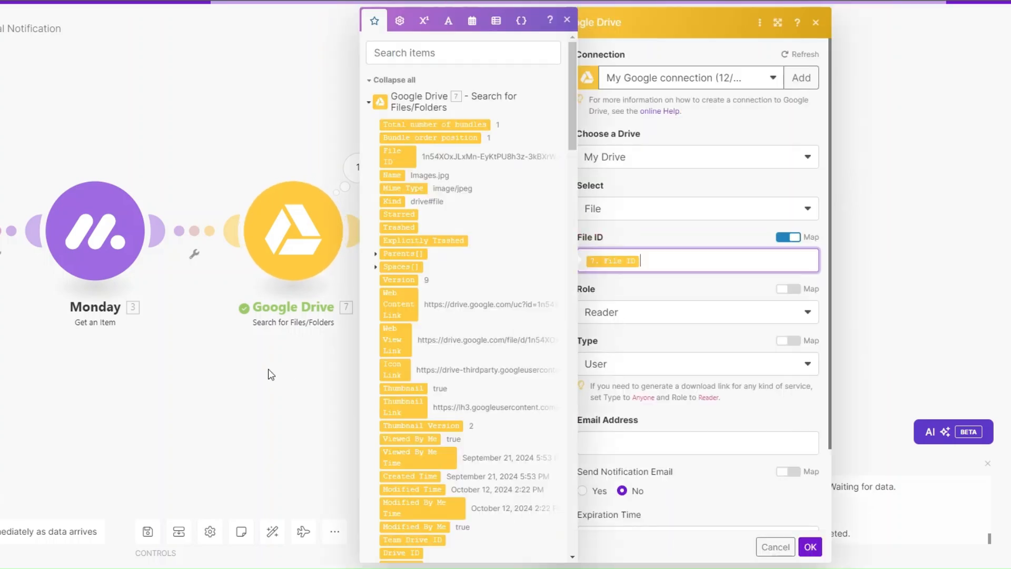
drag(267, 368, 221, 372)
Share the link as Reader with Anyone and save the share link settings.
click(633, 314)
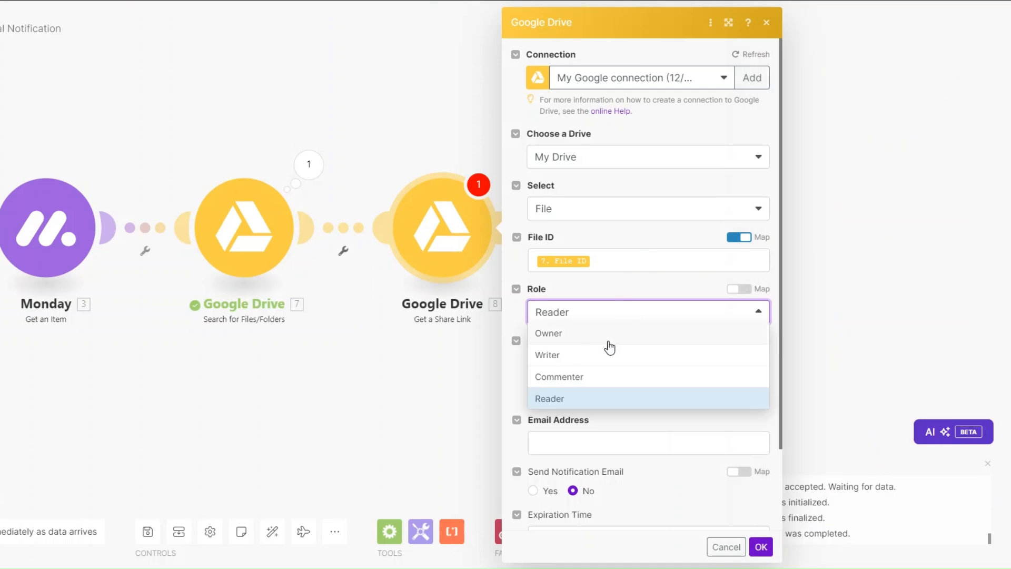
click(595, 396)
click(607, 375)
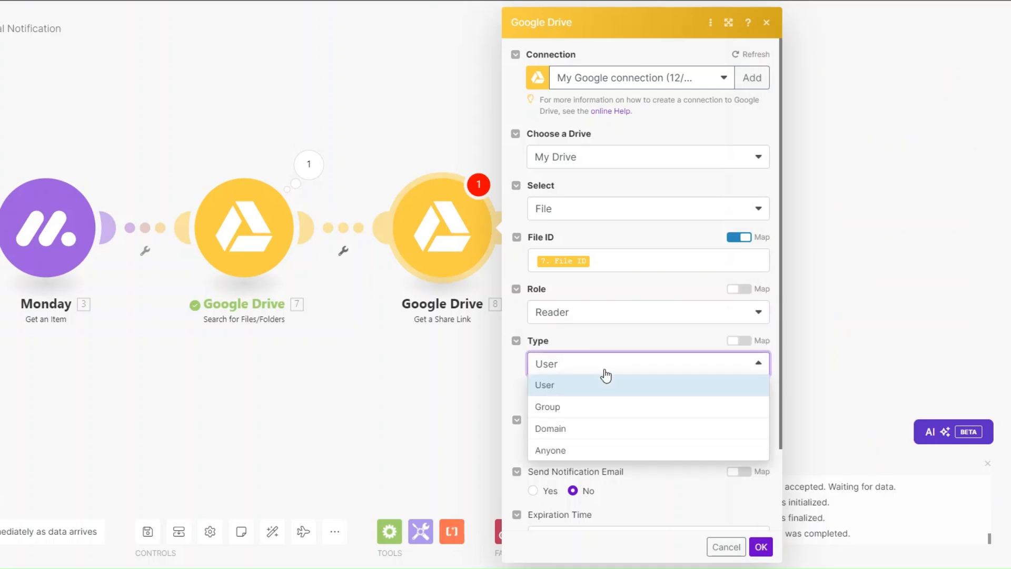
click(578, 449)
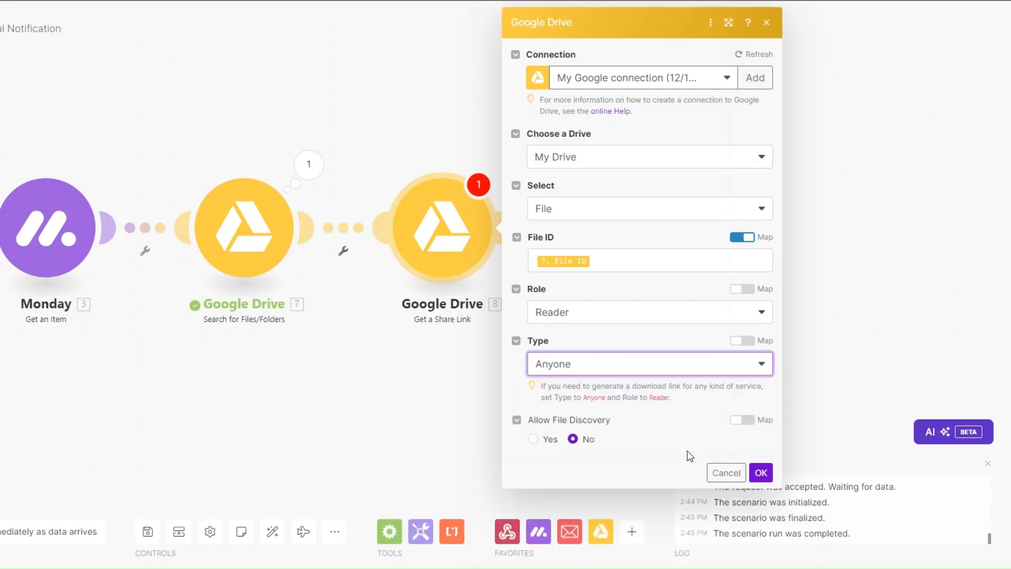
click(761, 472)
scroll(355, 327, down, 2)
click(517, 248)
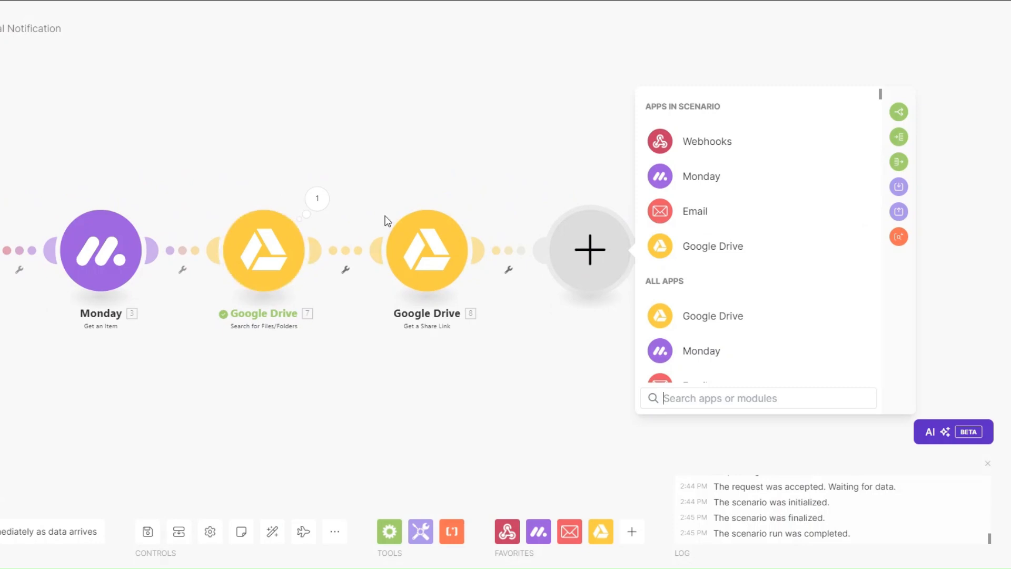
Add an Email Send an Email module and rename it 'Client Approval Email'.
click(713, 209)
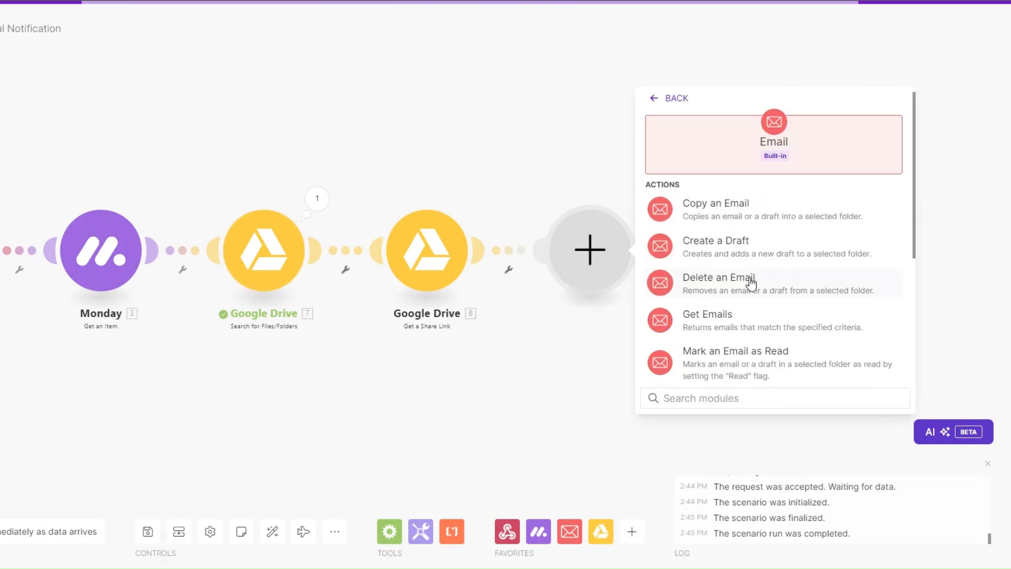
scroll(737, 295, down, 3)
click(707, 352)
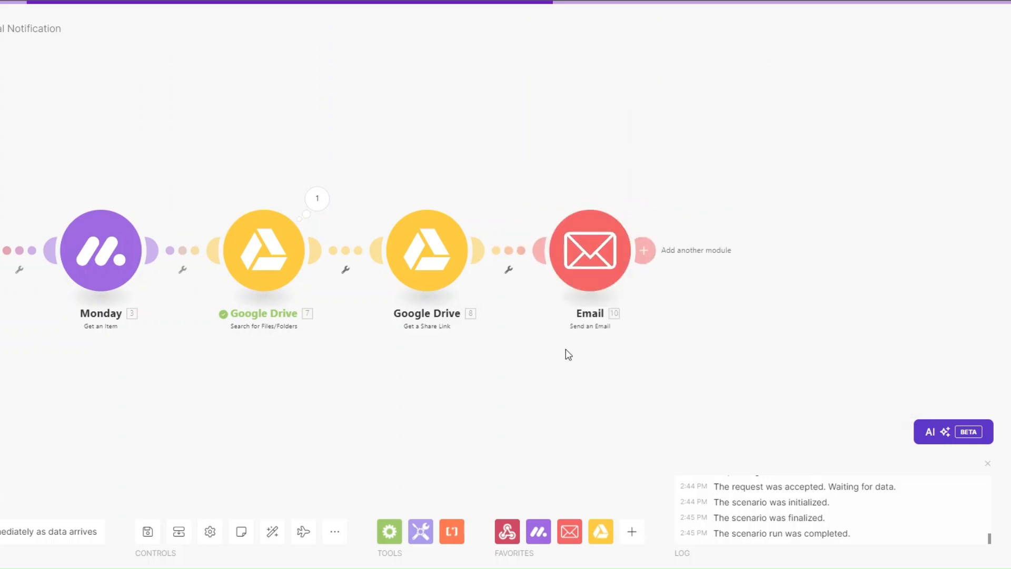
right_click(583, 259)
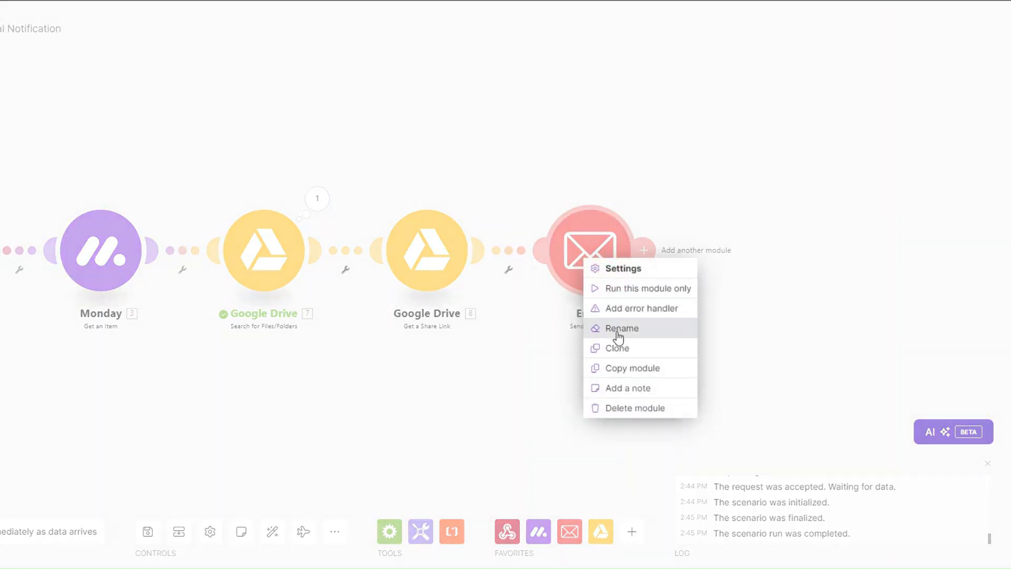
click(618, 328)
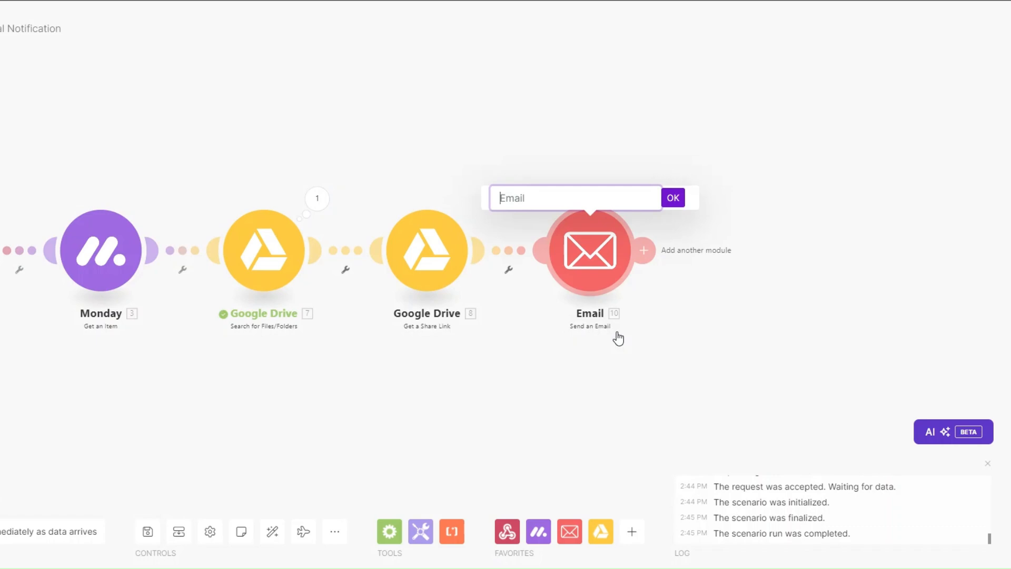
text(Client Approval Email)
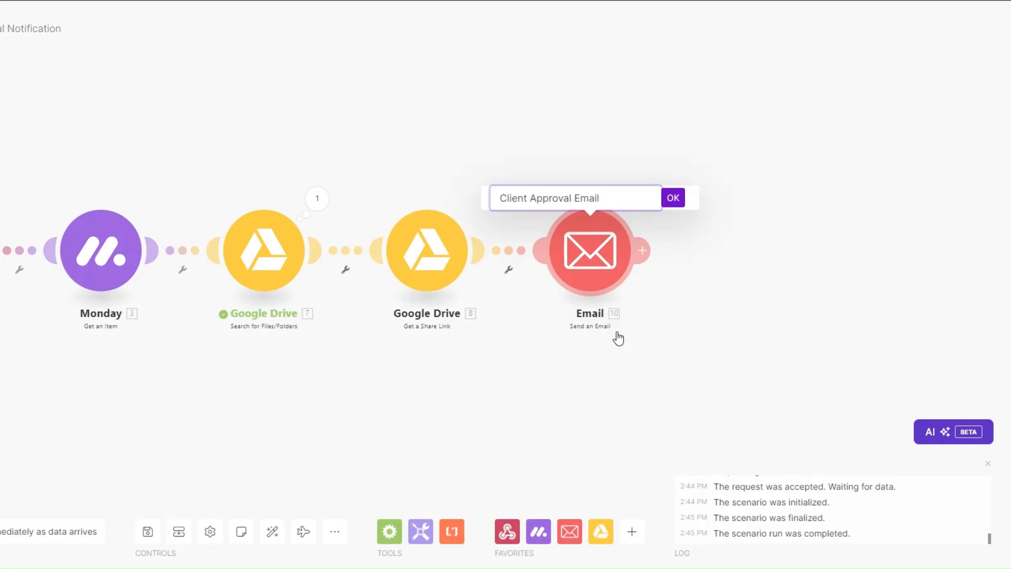
click(673, 198)
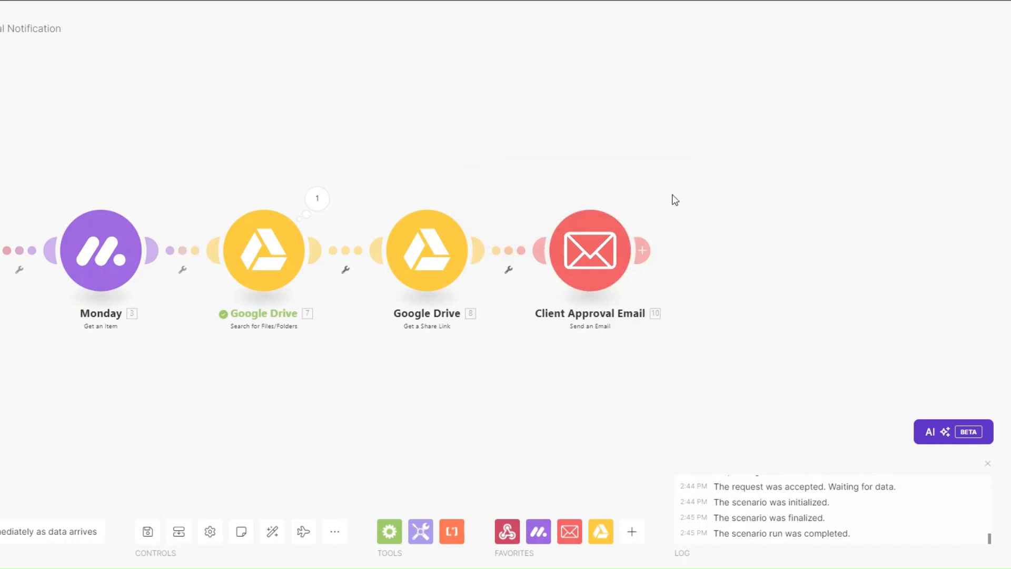
Map the monday.com client's Email as the recipient of the email.
click(592, 321)
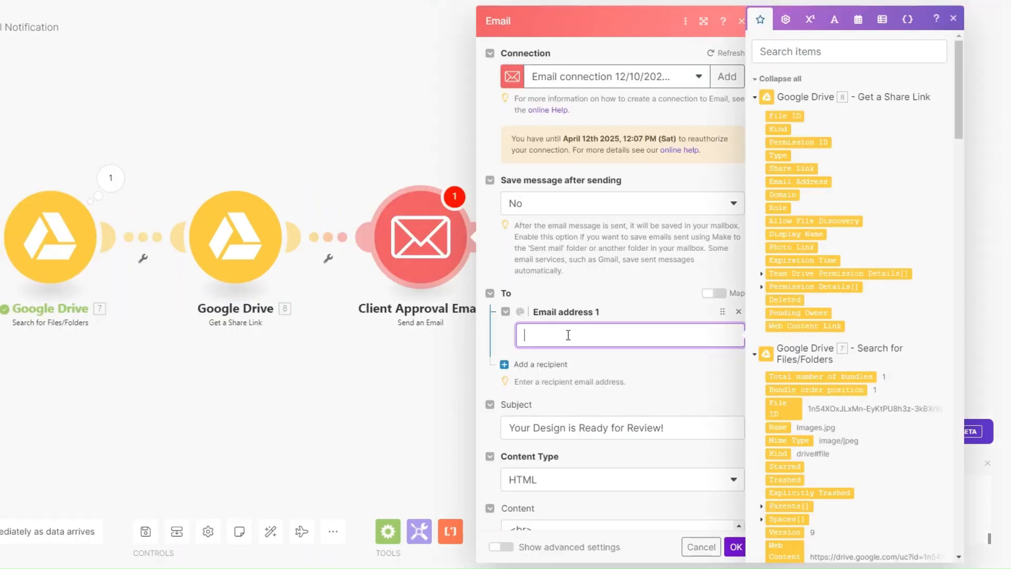
scroll(850, 197, down, 5)
scroll(960, 155, down, 15)
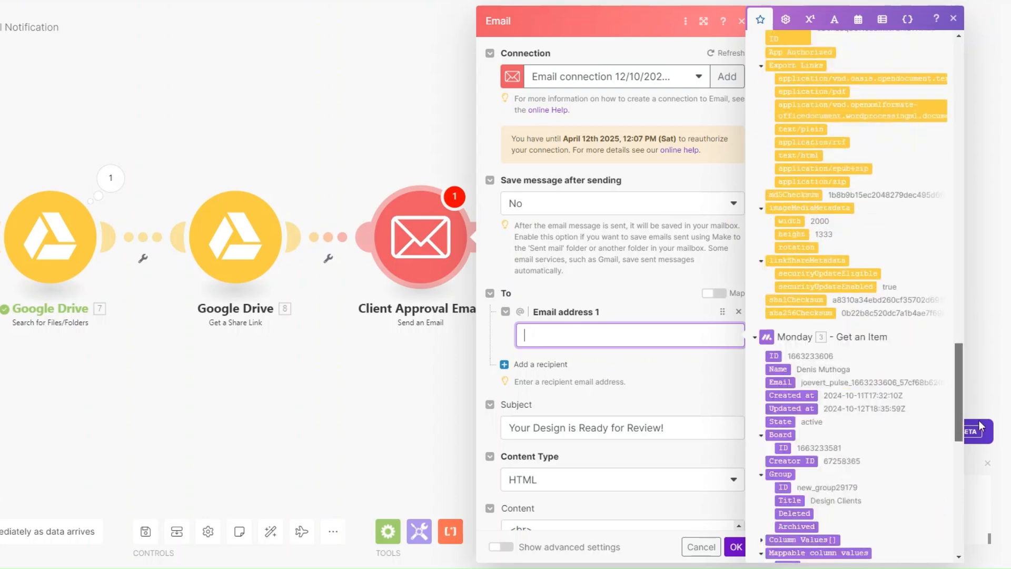
click(770, 269)
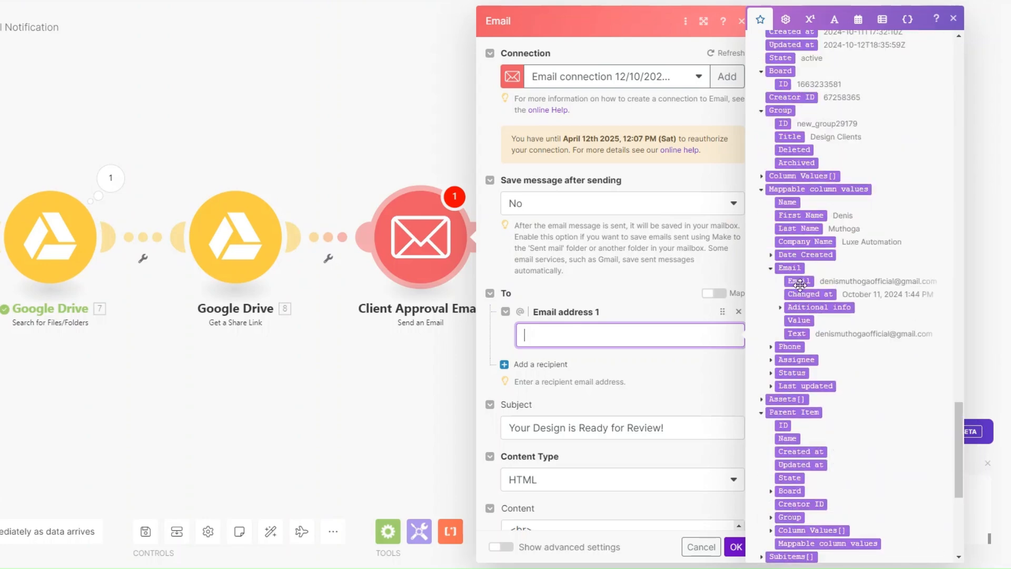
click(799, 281)
scroll(633, 203, down, 5)
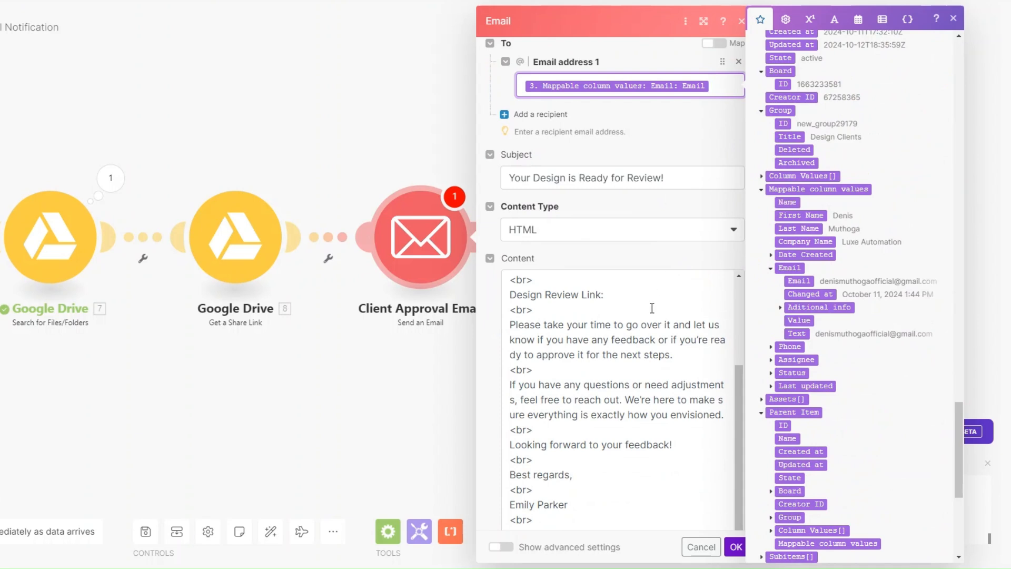
scroll(652, 307, up, 5)
Insert the client's First Name after 'Hi' and the Share Link after 'Design Review Link', then save.
click(525, 285)
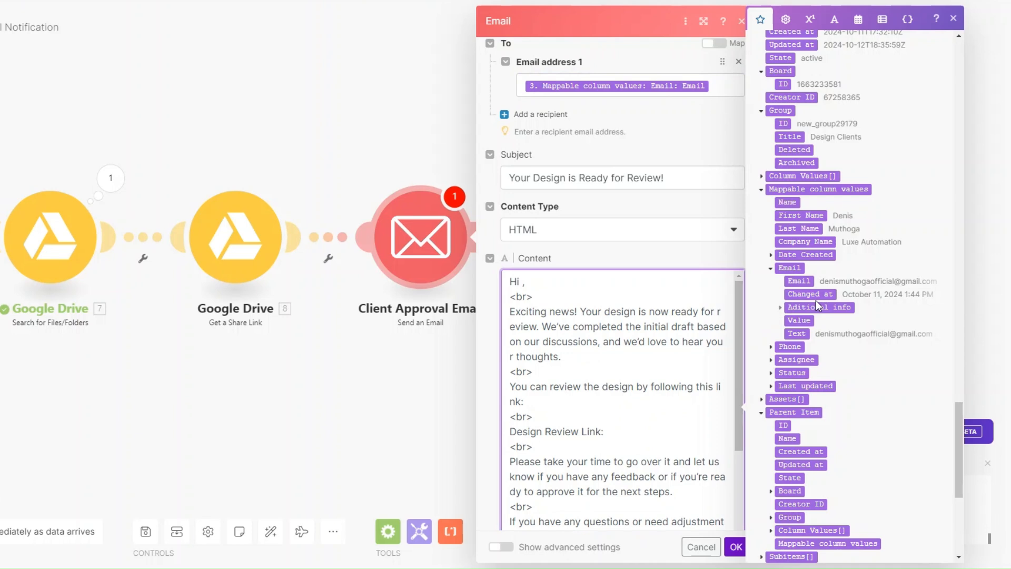
click(814, 215)
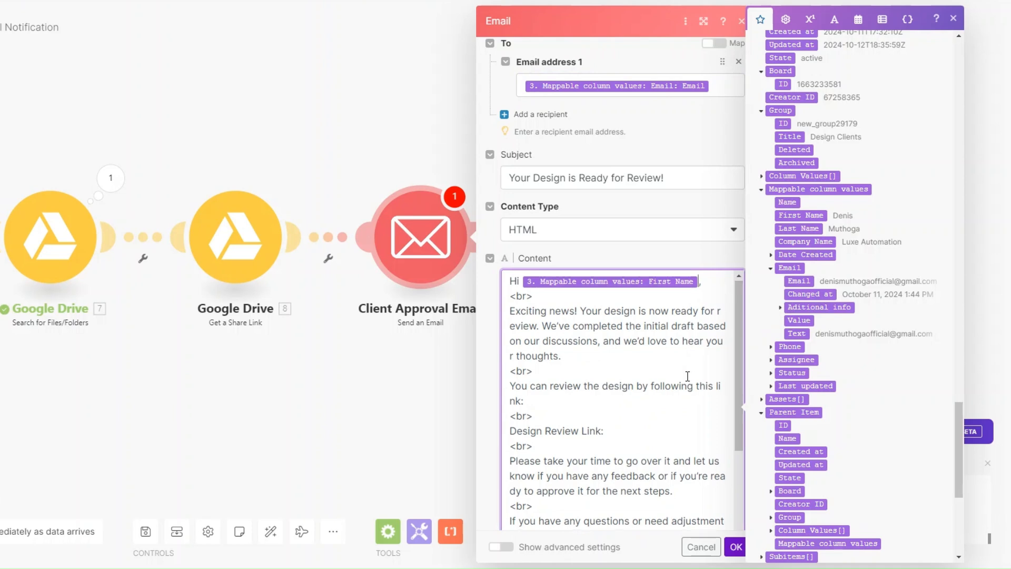
scroll(631, 323, down, 3)
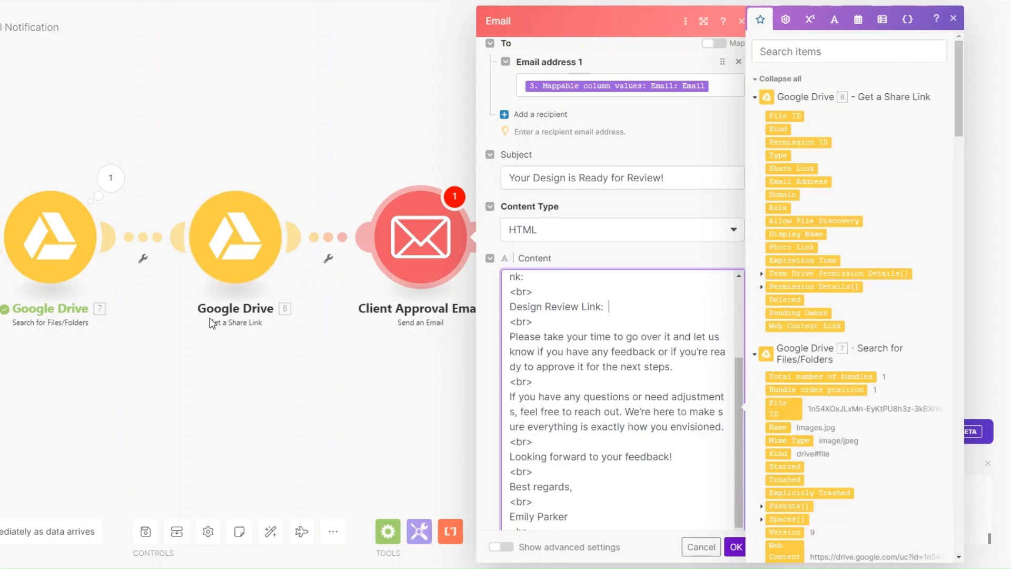
click(788, 168)
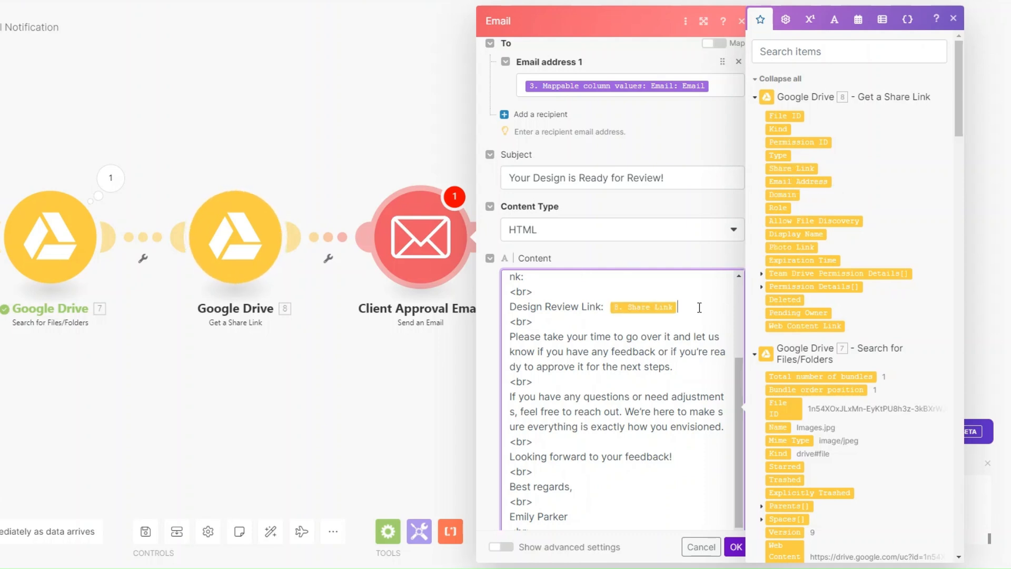
scroll(699, 307, down, 1)
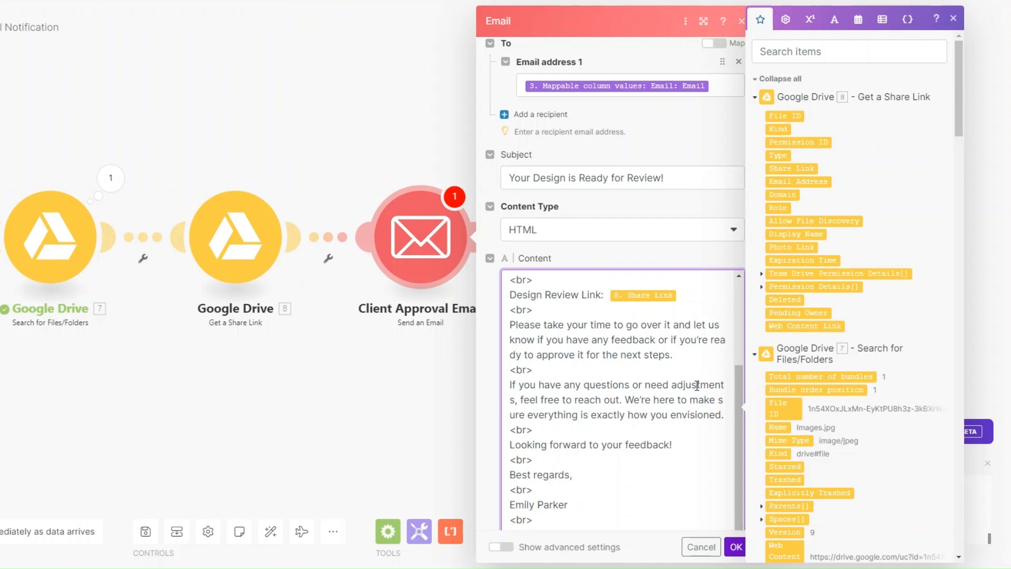
scroll(664, 477, down, 2)
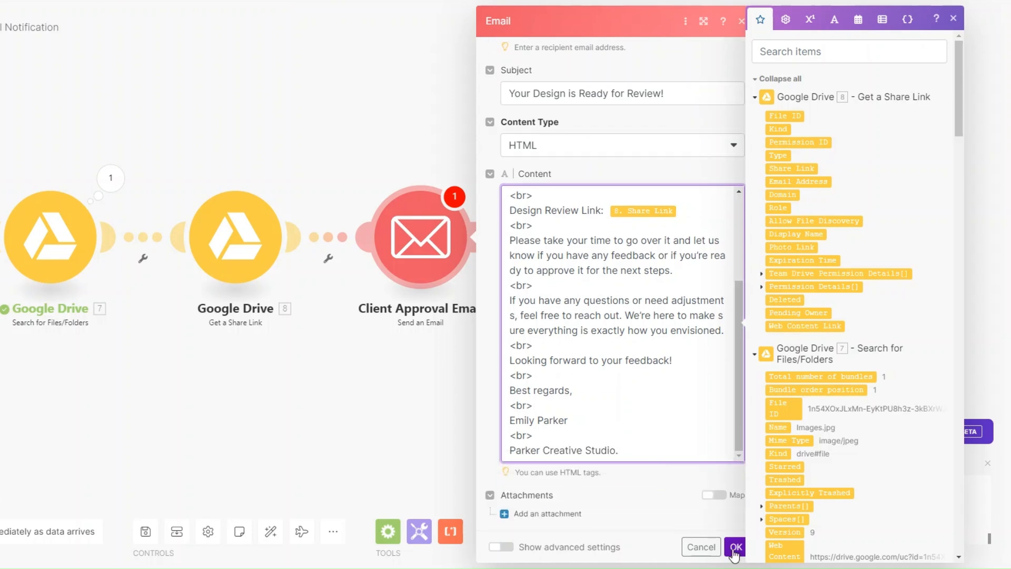
click(734, 548)
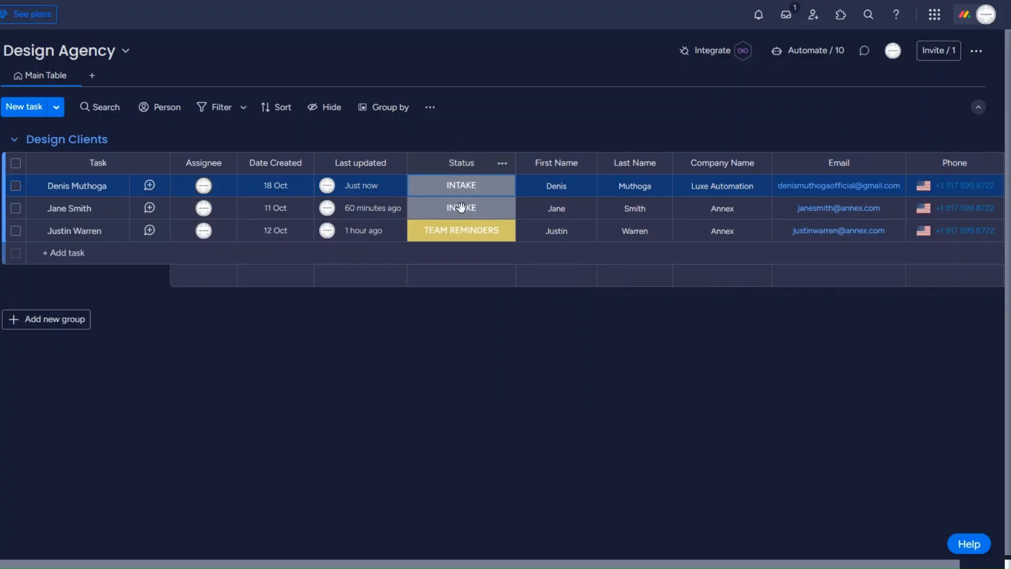
Set the first client's status to APPROVAL in monday.com to trigger the scenario.
click(463, 187)
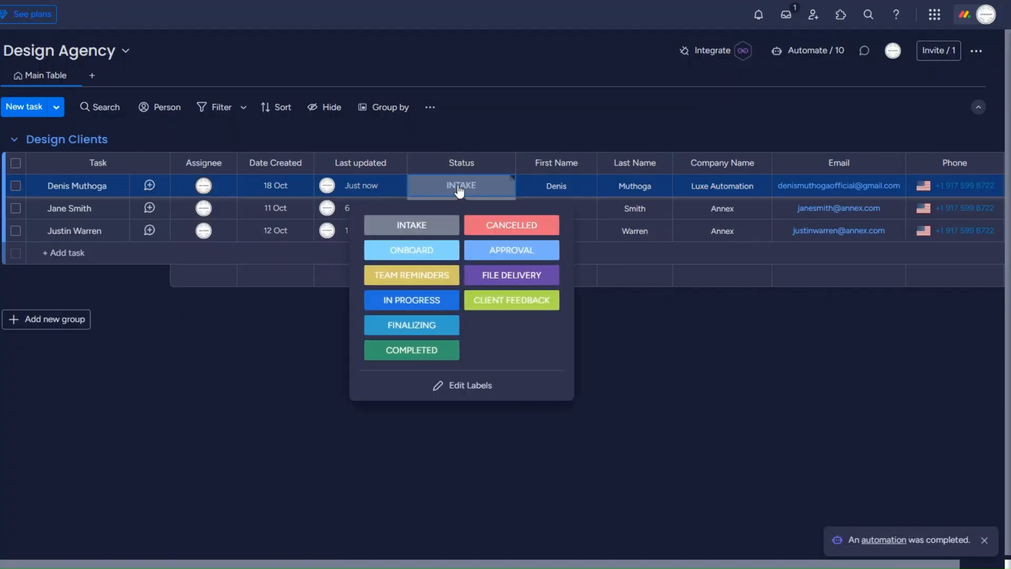
click(511, 249)
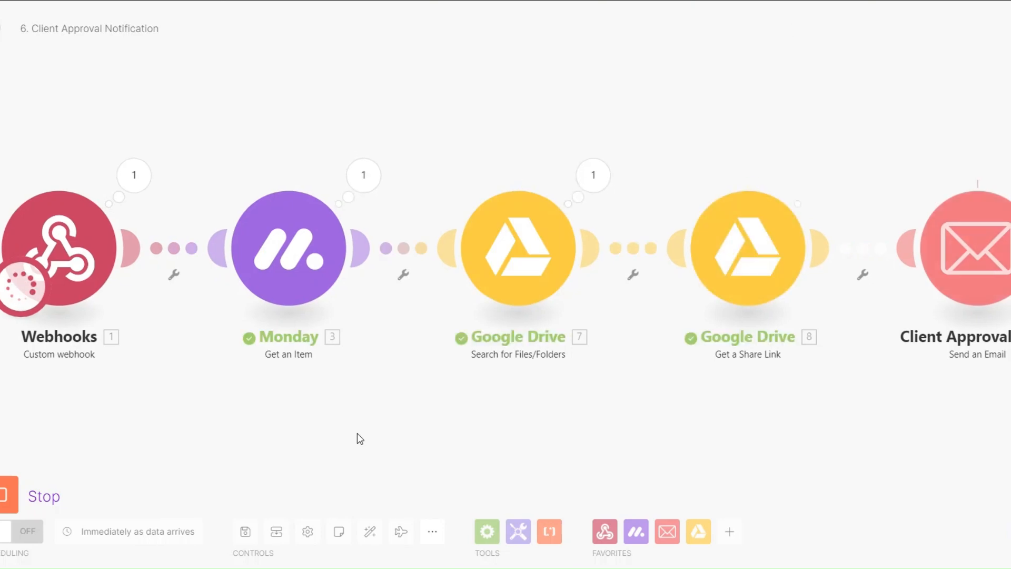
scroll(357, 432, down, 1)
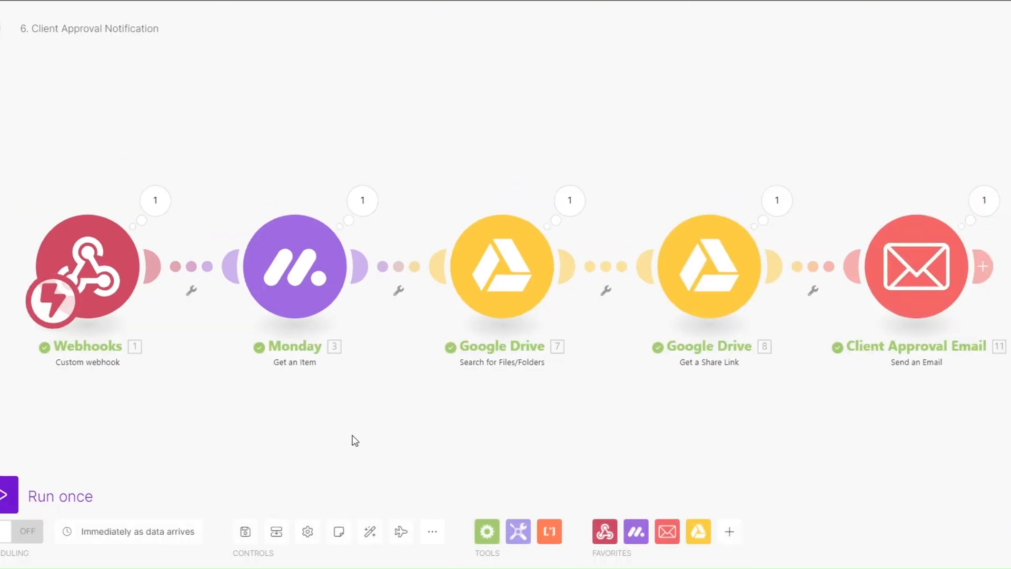
drag(341, 424, 310, 412)
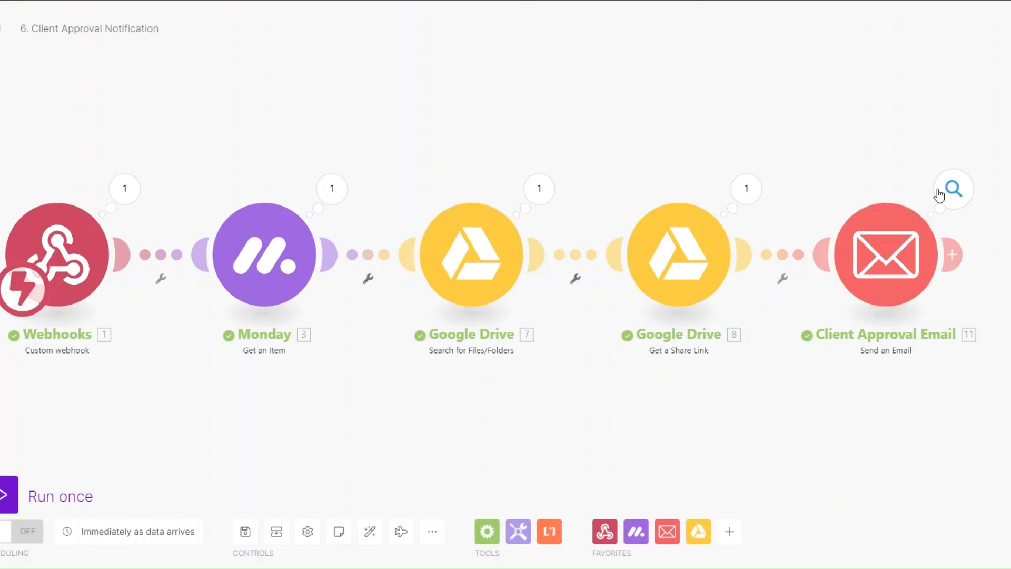
Check the sent email's subject, body and Drive review link in the Client Approval Email results.
click(953, 187)
drag(720, 224, 849, 228)
click(724, 221)
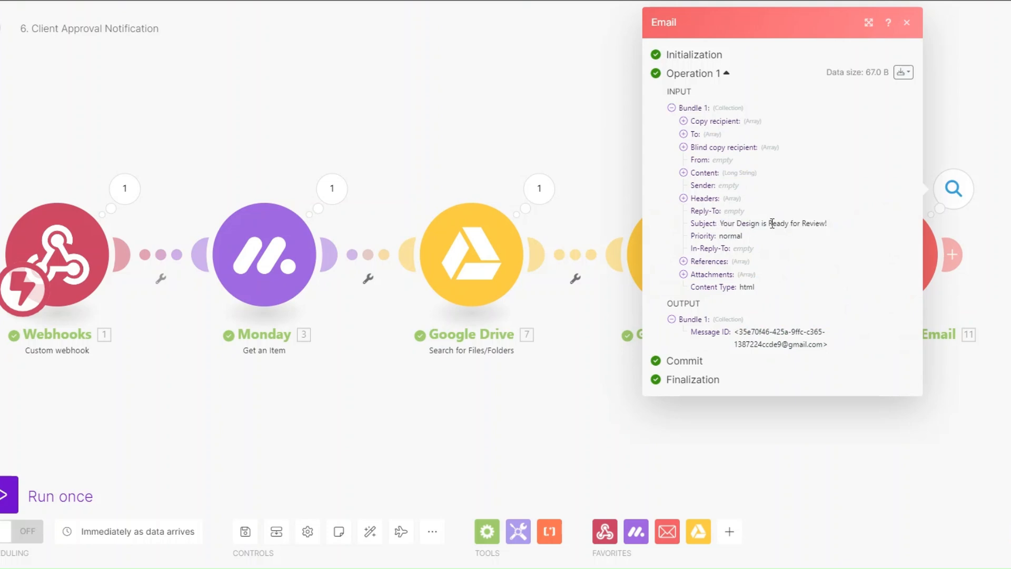
click(684, 172)
drag(695, 184, 787, 490)
click(785, 409)
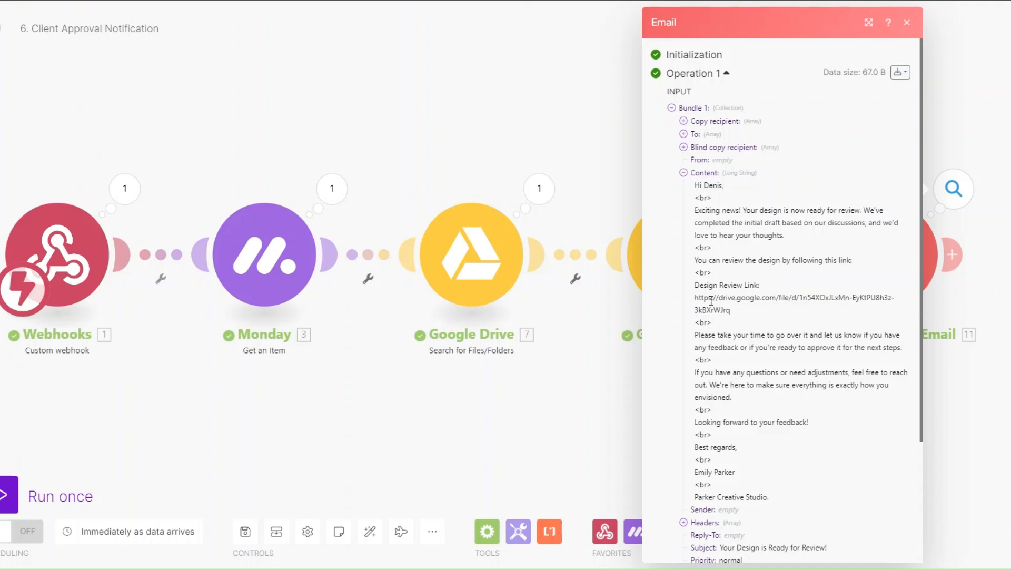
drag(694, 297, 730, 310)
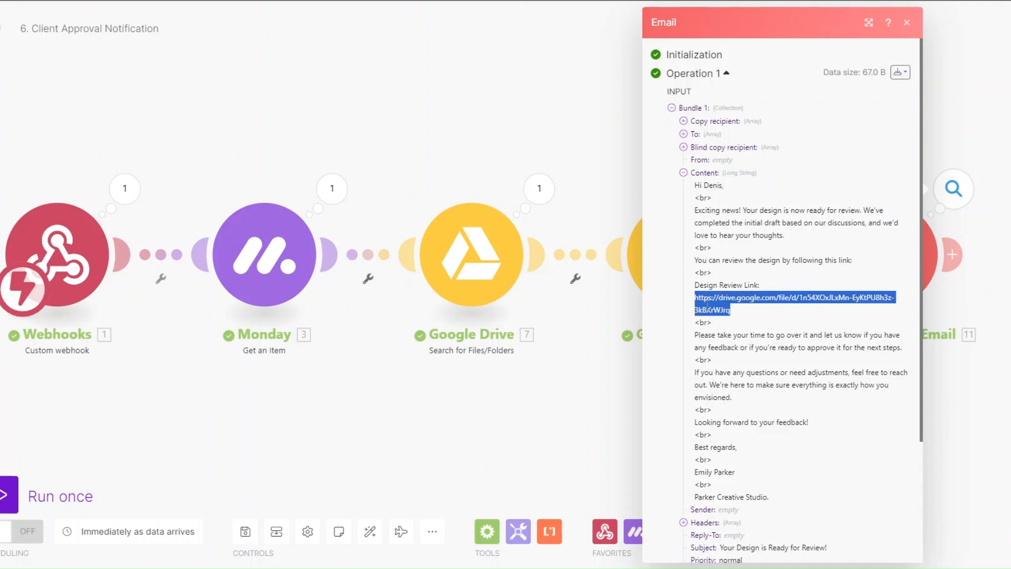
click(562, 401)
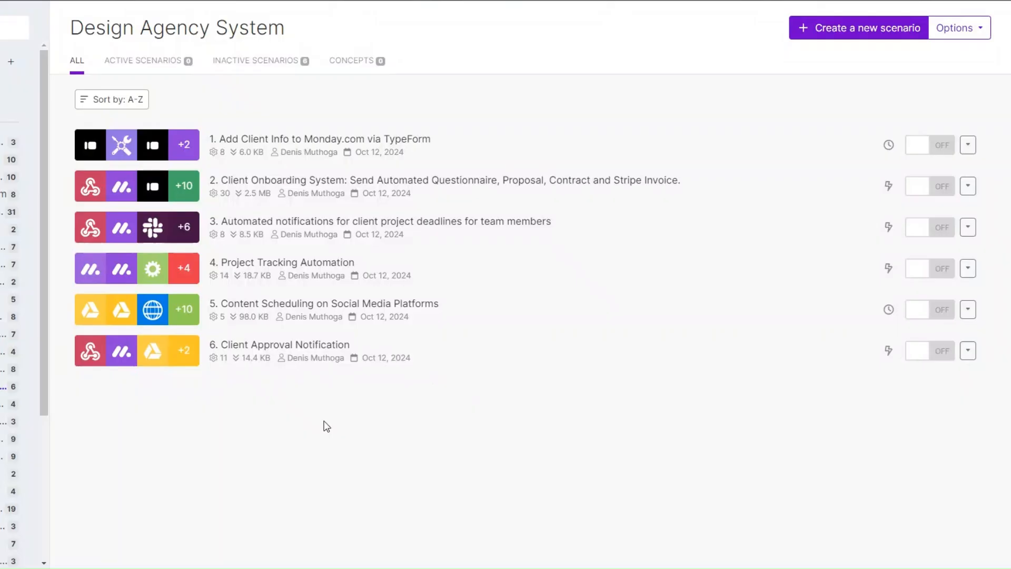
Open the '6. Client Approval Notification' scenario from the Design Agency System list.
click(483, 358)
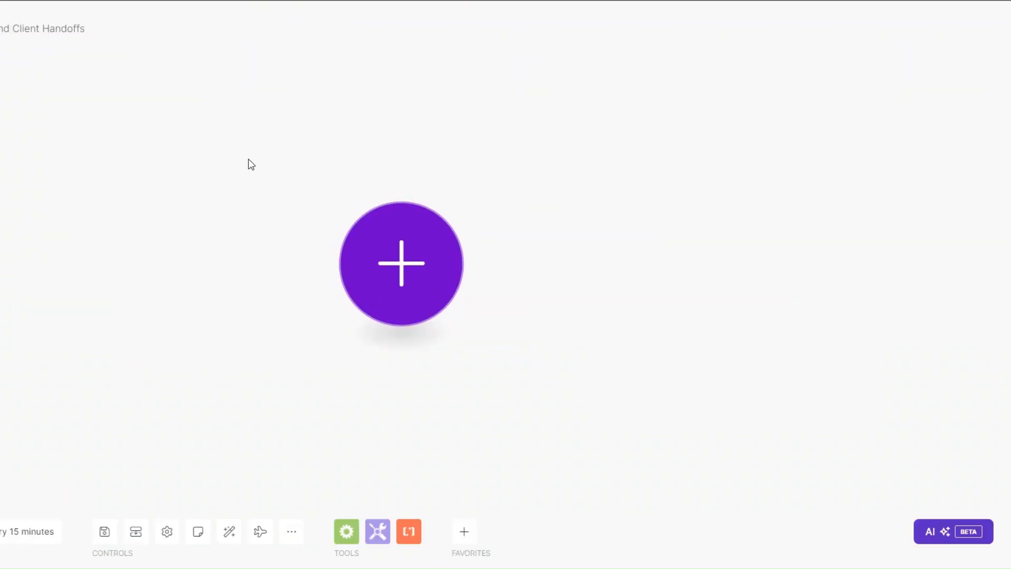
Make the first module a Webhooks Custom webhook trigger on a new hook named 'File Delivery webhook'.
drag(405, 265, 383, 254)
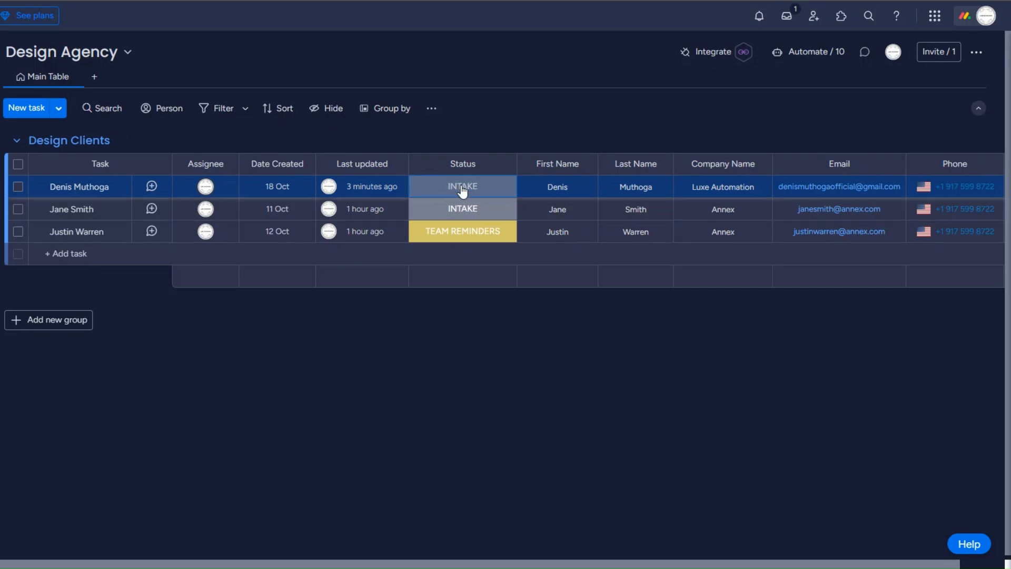
click(462, 191)
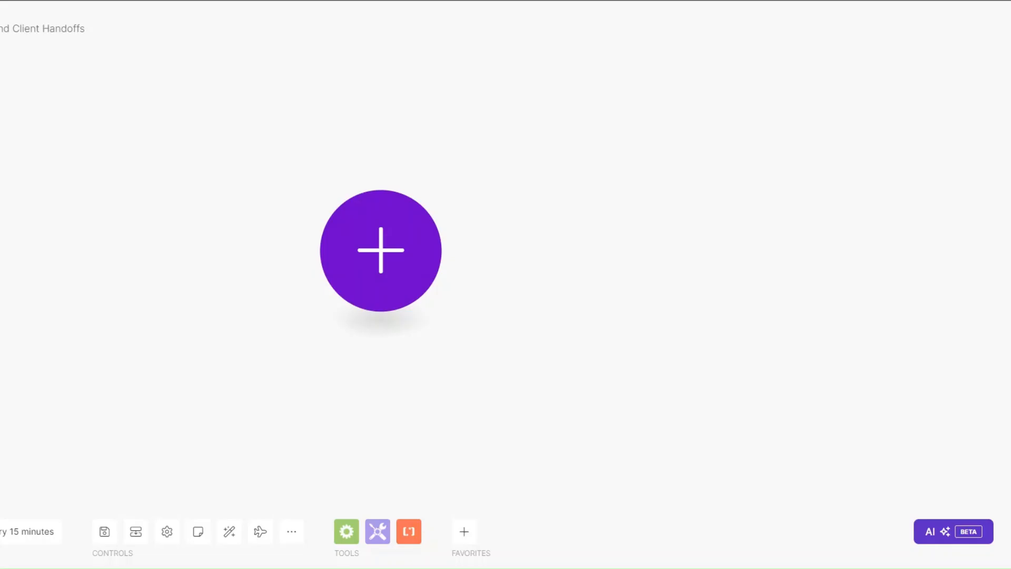
click(399, 239)
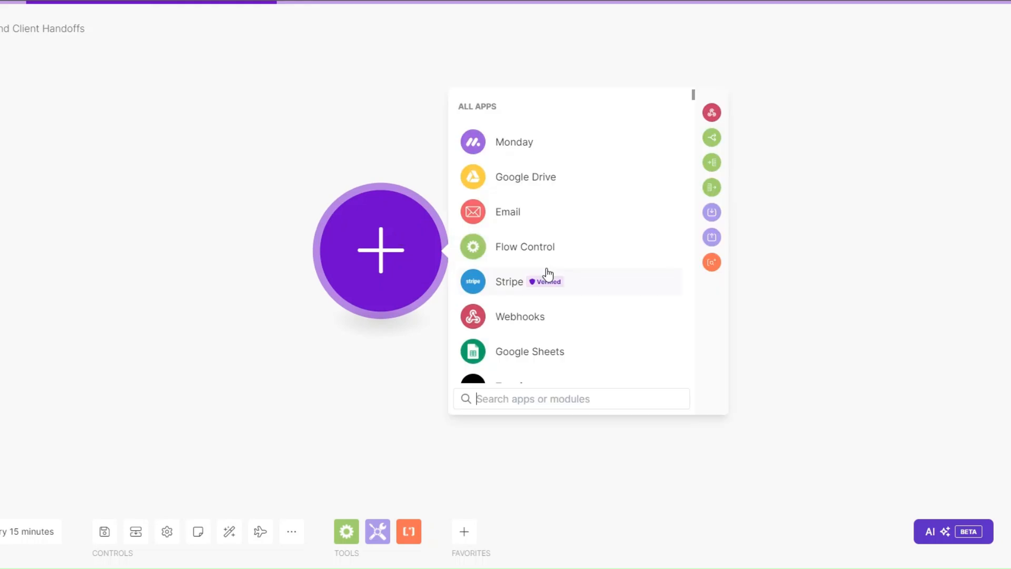
click(508, 317)
click(529, 245)
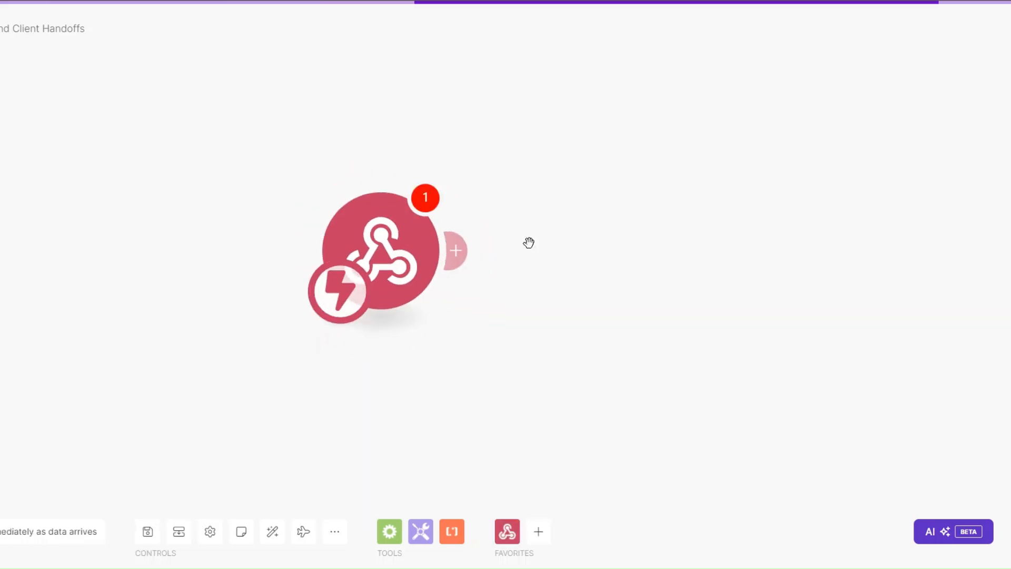
click(590, 240)
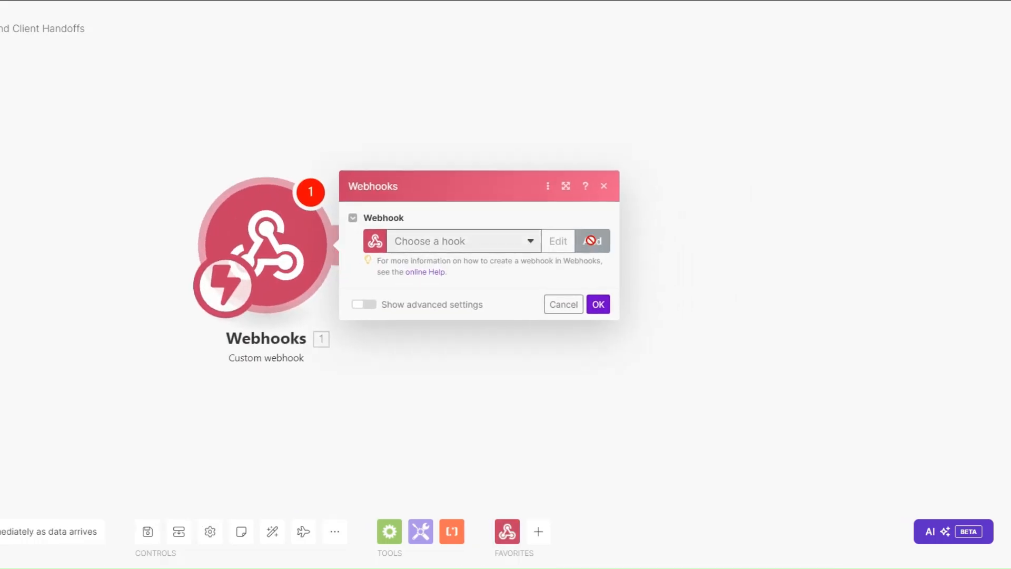
drag(753, 190, 645, 191)
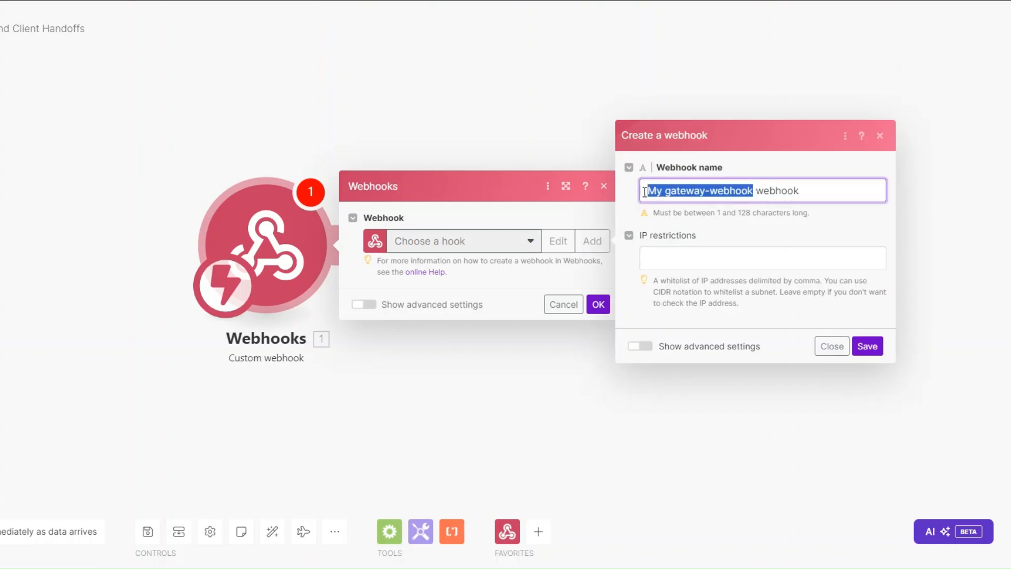
text(File Del)
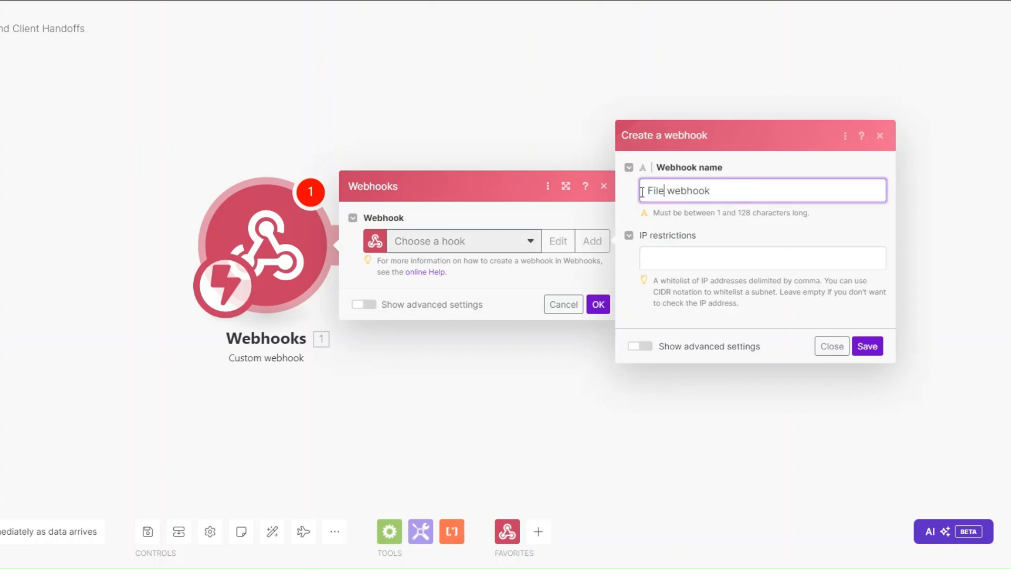
text(ivery)
click(867, 346)
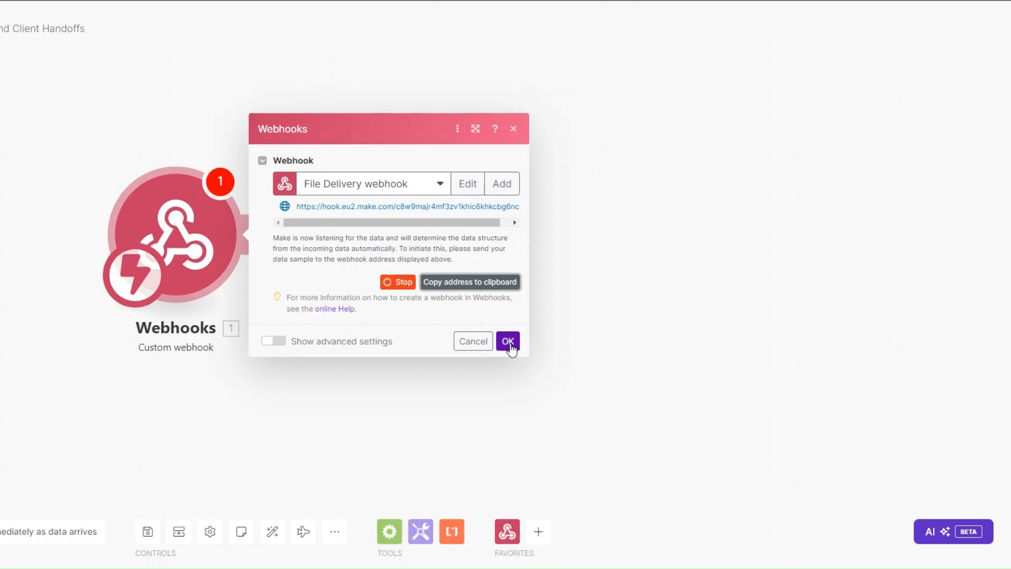
click(508, 342)
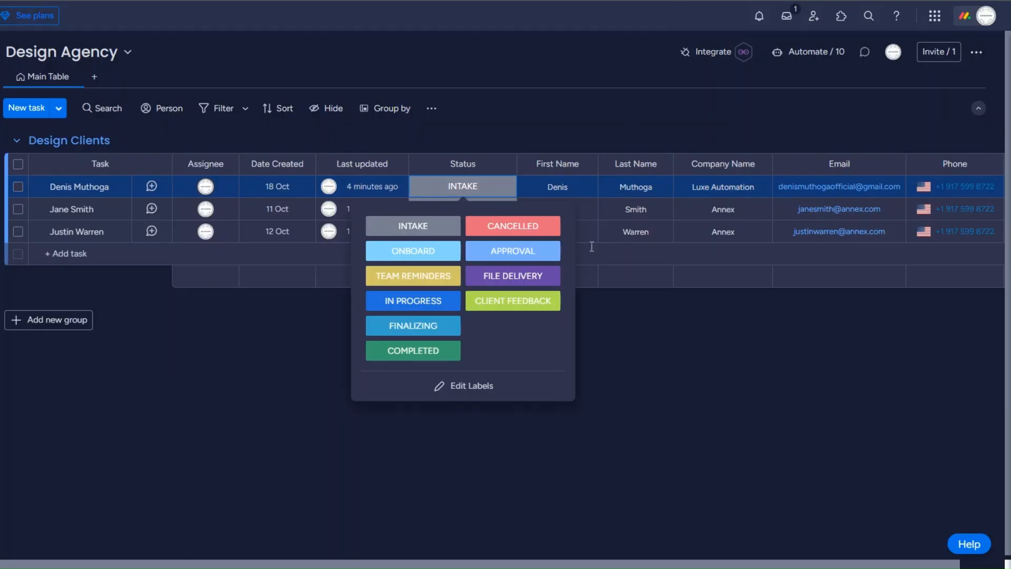
Paste the Make webhook URL into monday.com's status-change webhook template and attempt to connect.
click(707, 57)
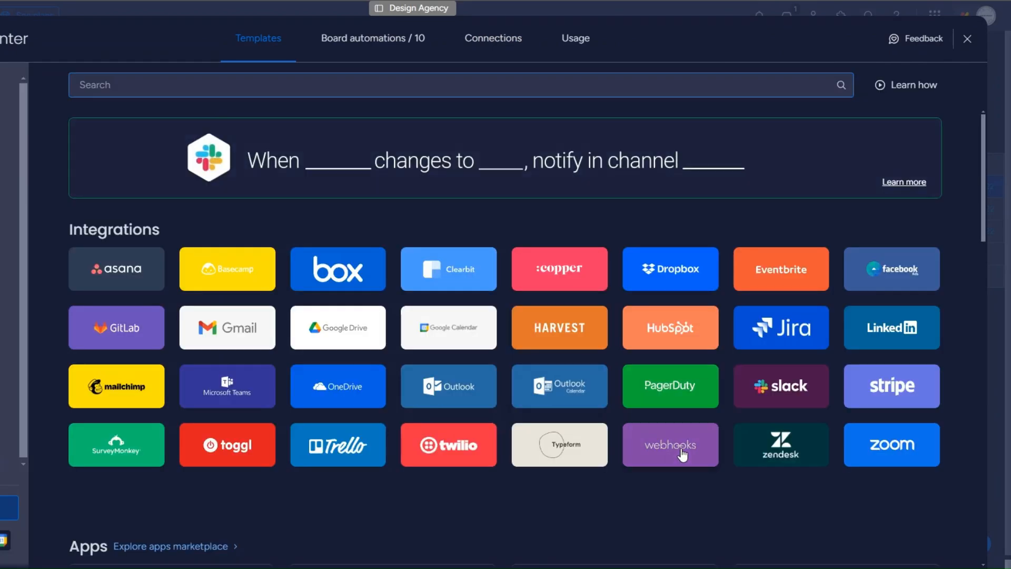
click(673, 447)
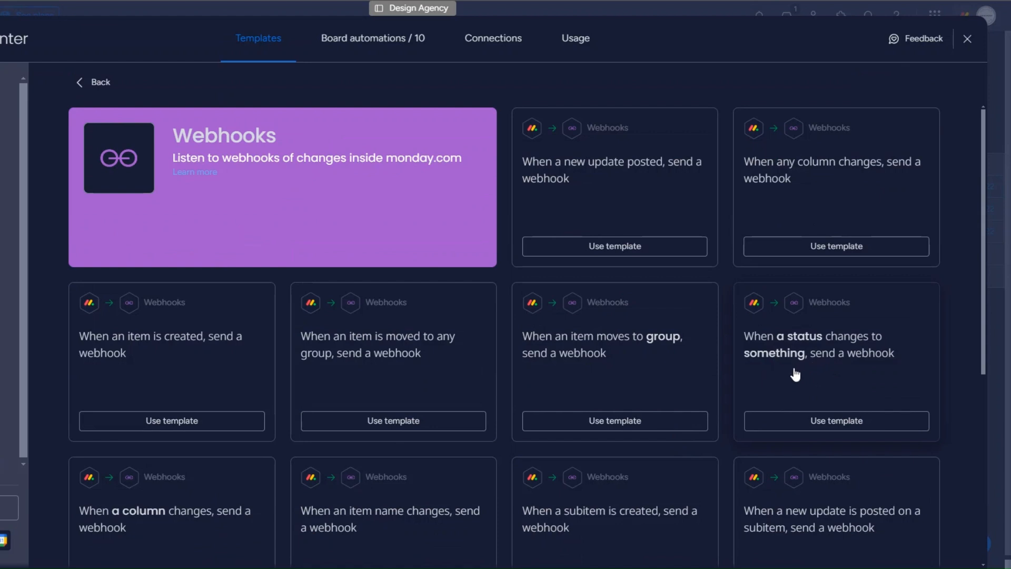
click(795, 375)
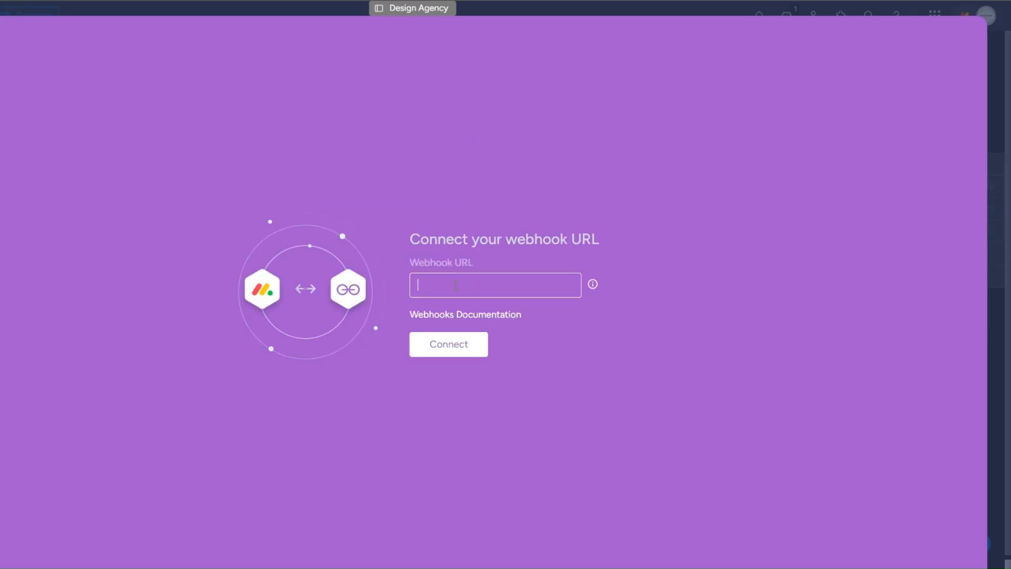
key(ctrl+v)
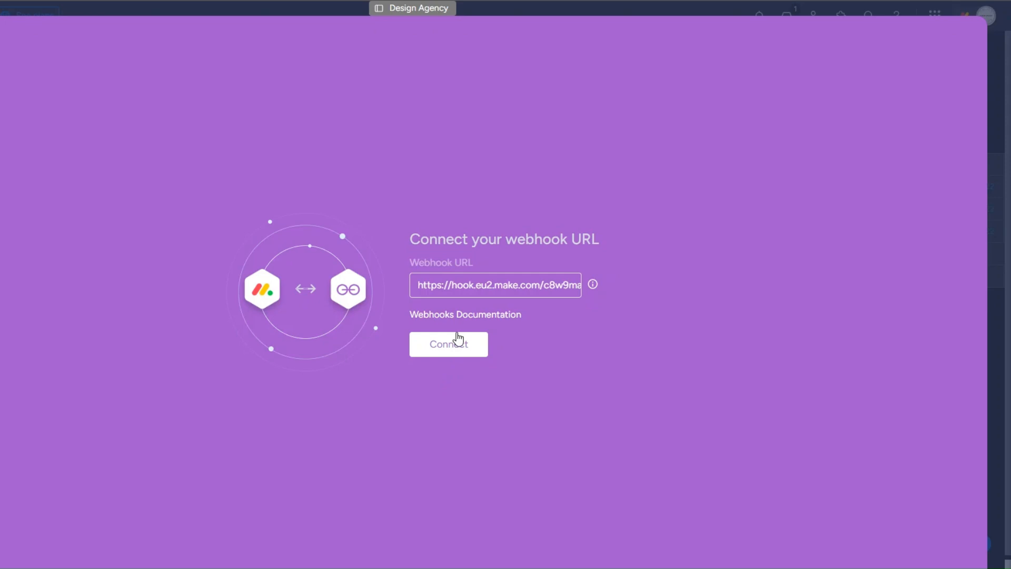
click(457, 341)
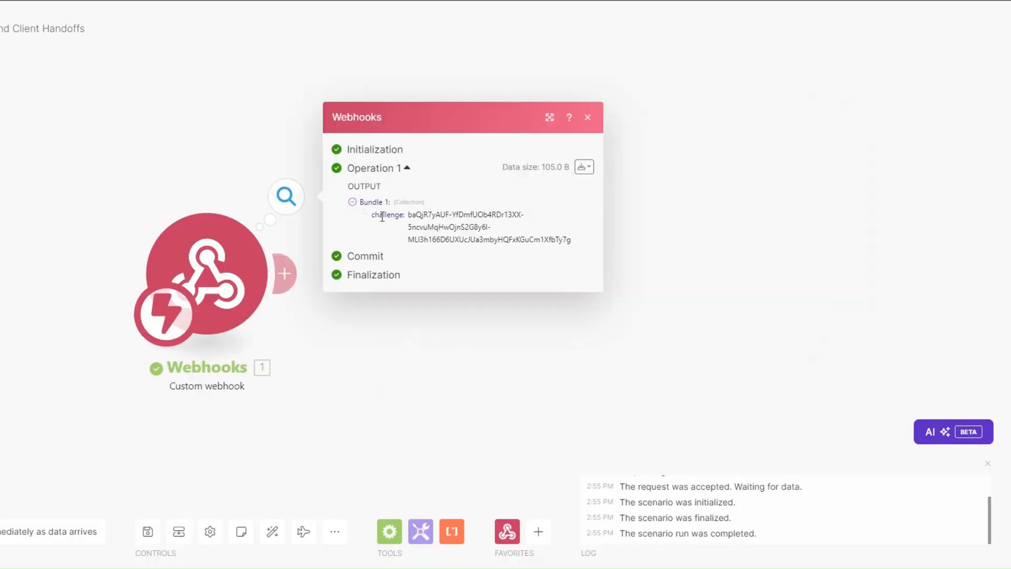
Add a temporary Webhooks Webhook response module whose body returns the mapped challenge value.
drag(412, 215, 540, 240)
click(295, 318)
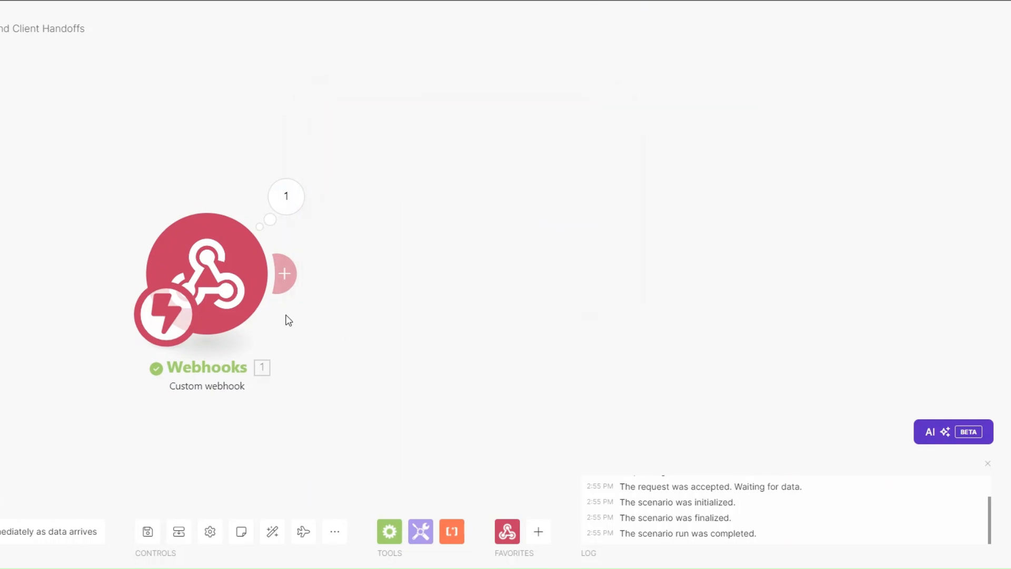
click(285, 276)
click(590, 165)
click(589, 232)
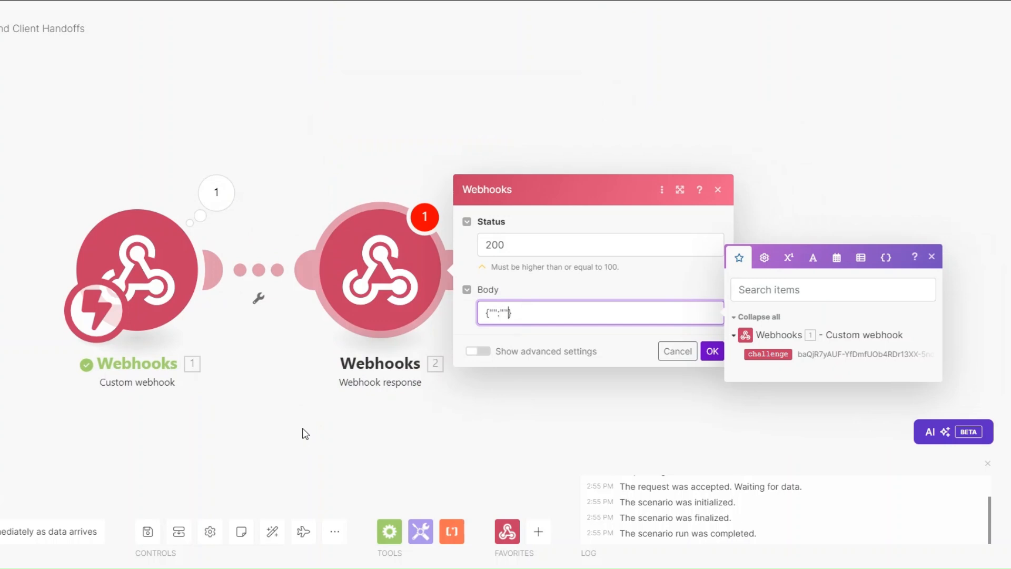
text(challenge)
click(768, 353)
click(712, 351)
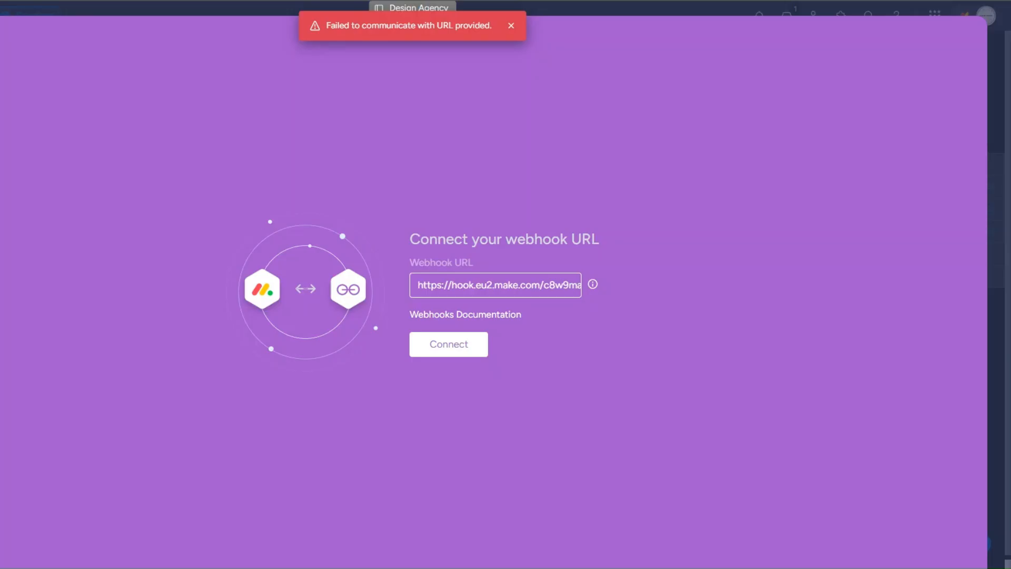
Reconnect monday.com to the webhook URL, then delete the temporary Webhook response module.
click(430, 349)
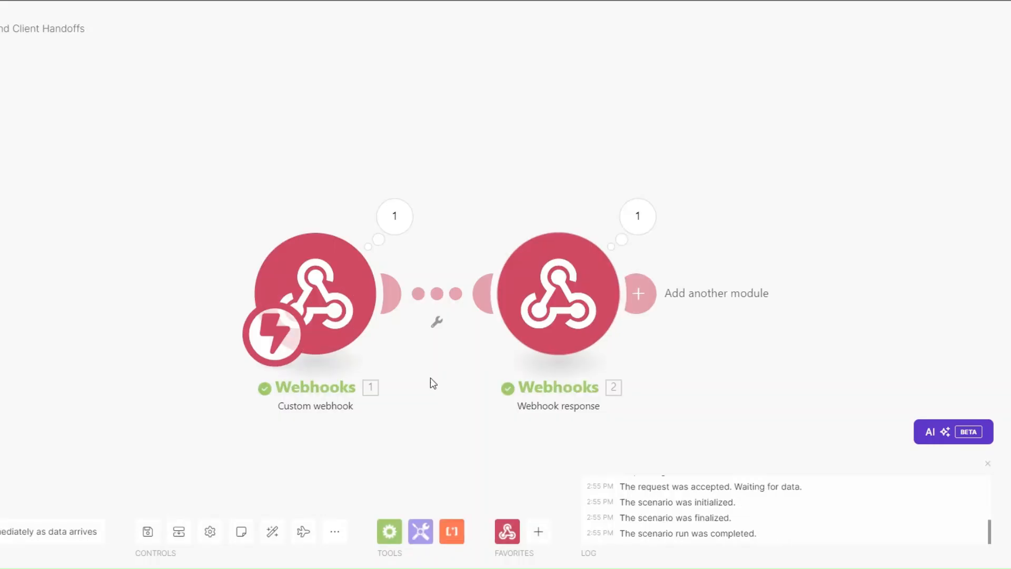
right_click(498, 238)
click(535, 389)
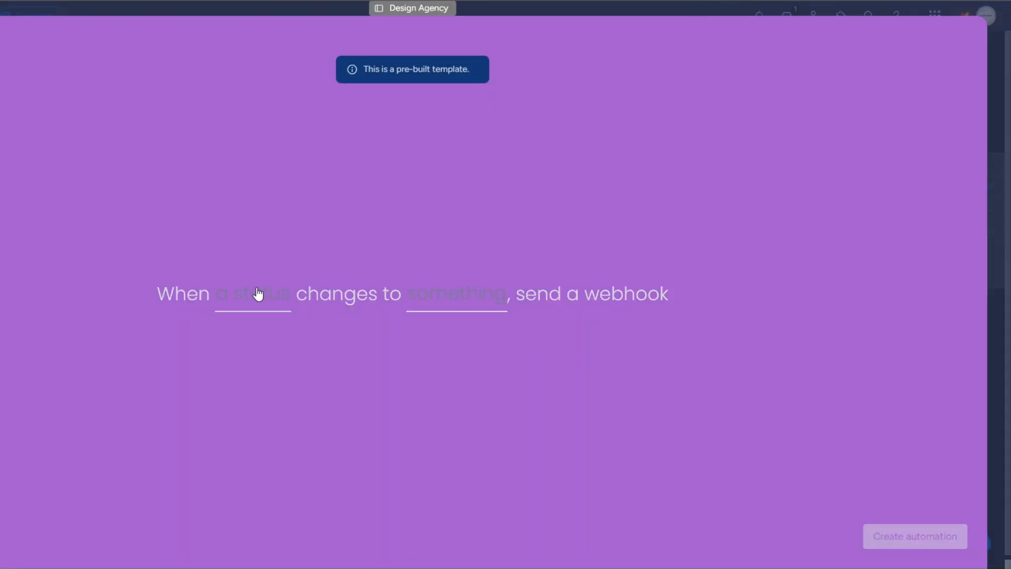
Create a webhook automation for Status changing to FILE DELIVERY, and set the second client's status to FILE DELIVERY.
click(260, 293)
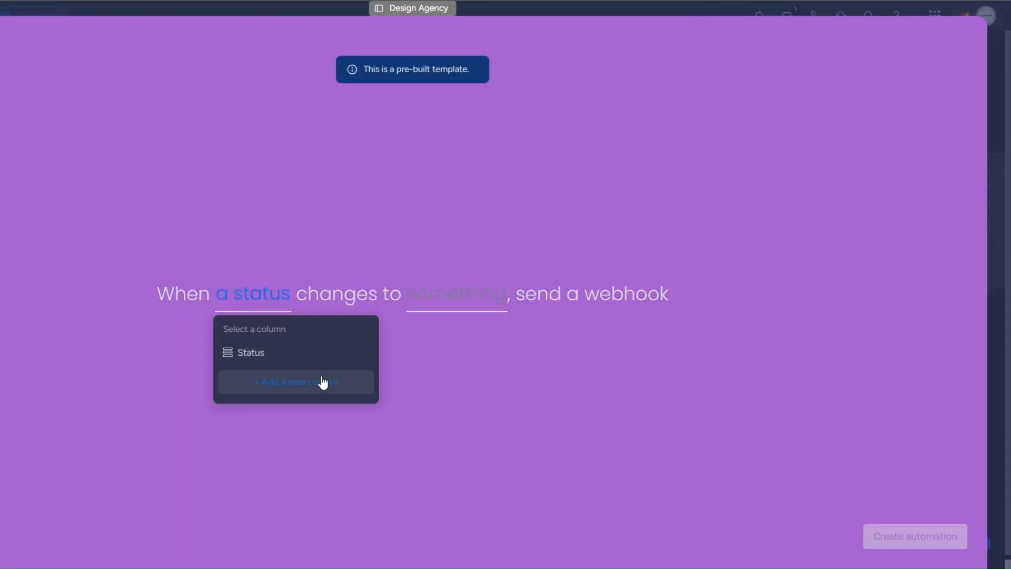
click(342, 352)
click(448, 293)
scroll(442, 372, down, 3)
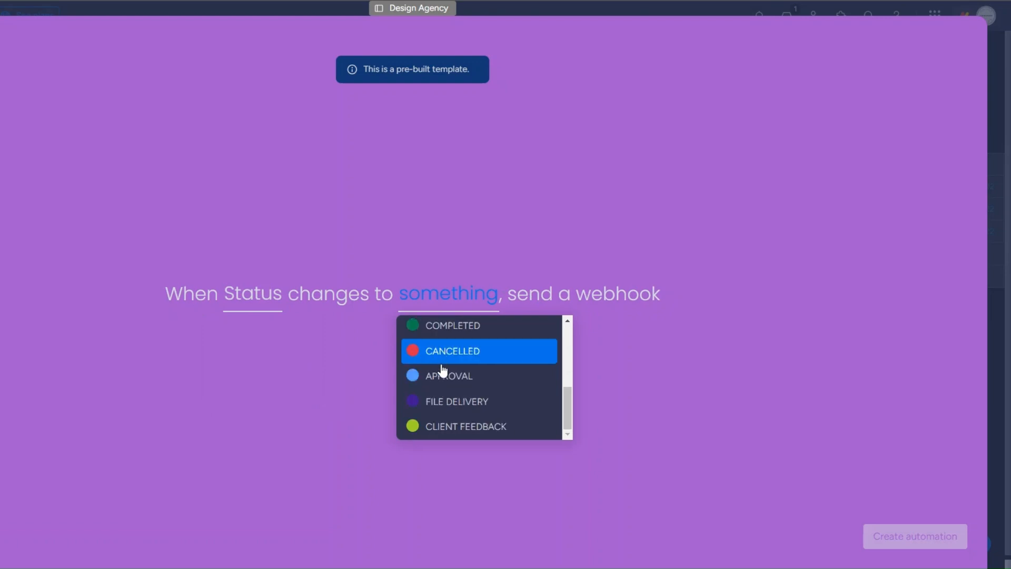
click(450, 399)
click(919, 537)
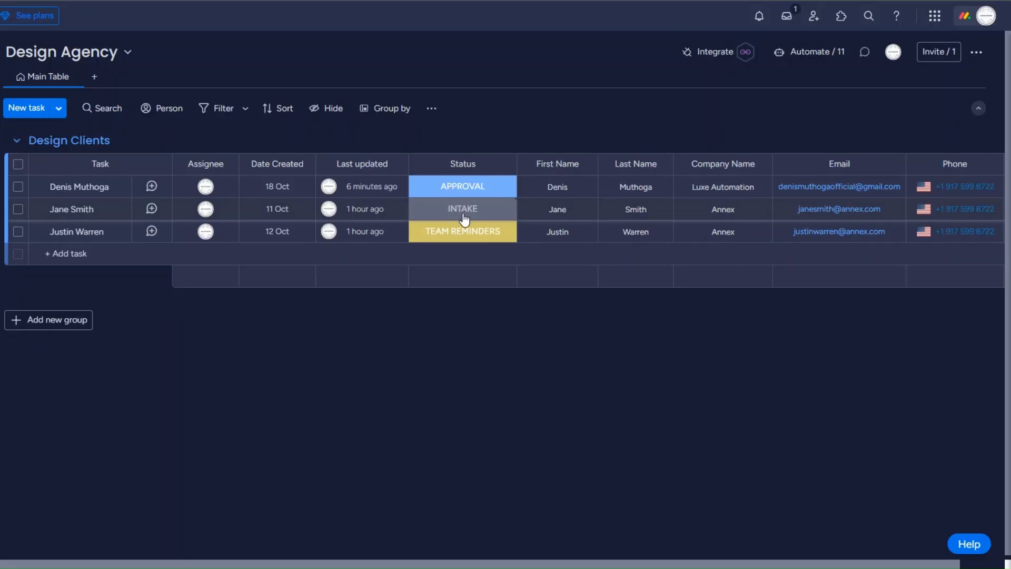
click(464, 218)
click(516, 294)
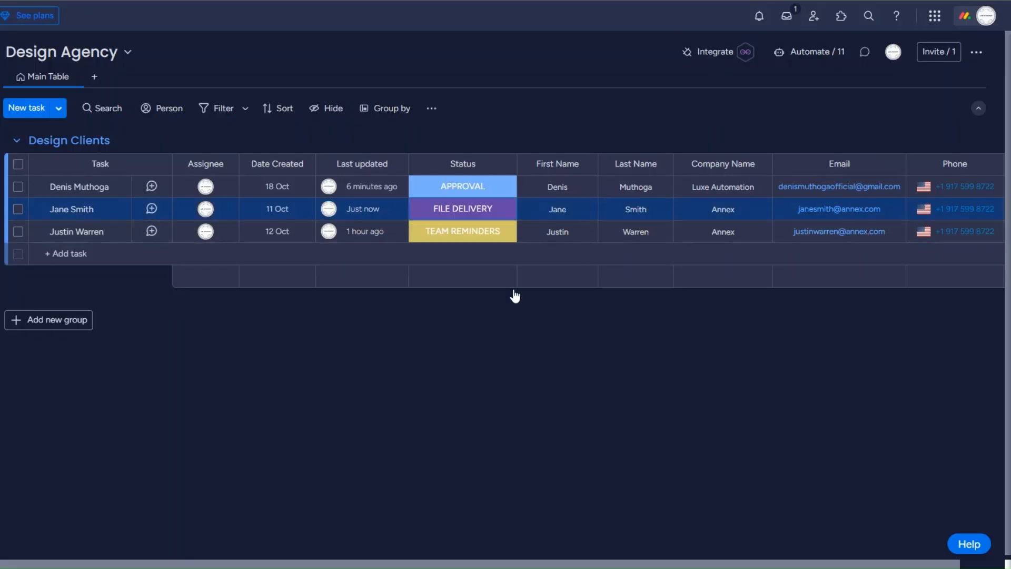
Check the webhook output for the pulseId, then add a Monday Get an Item module.
click(516, 216)
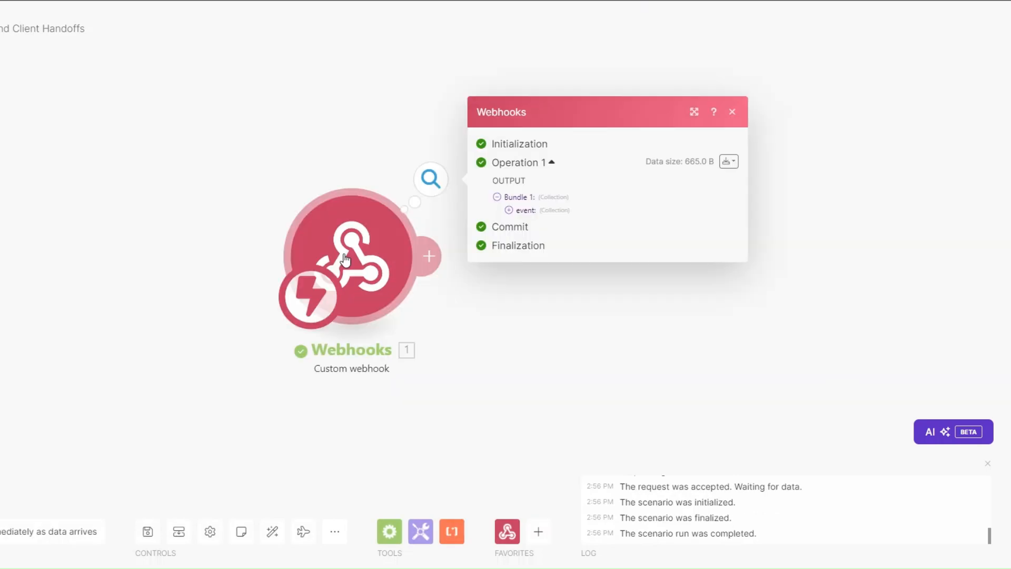
click(400, 194)
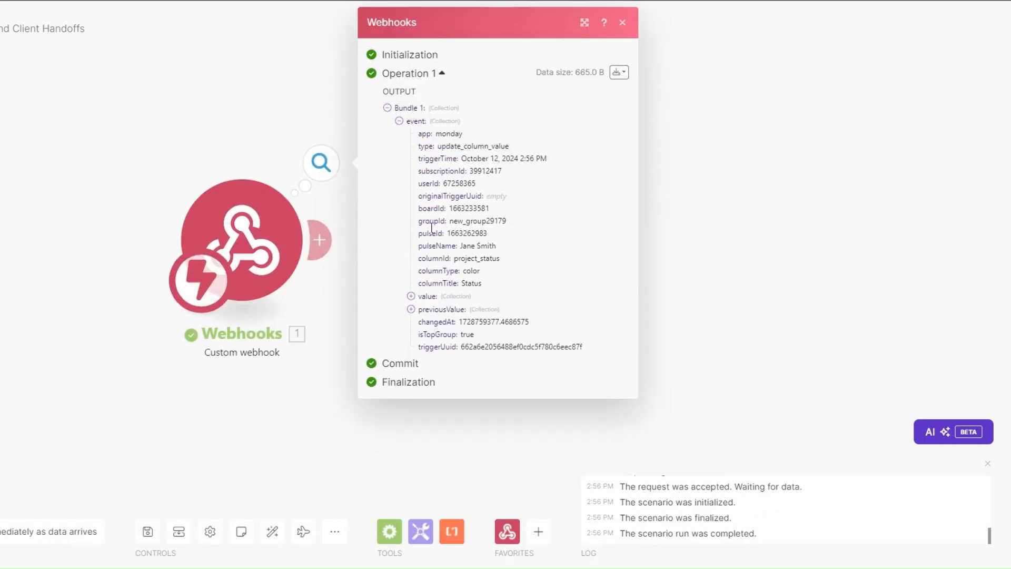
triple_click(465, 250)
drag(447, 234, 488, 233)
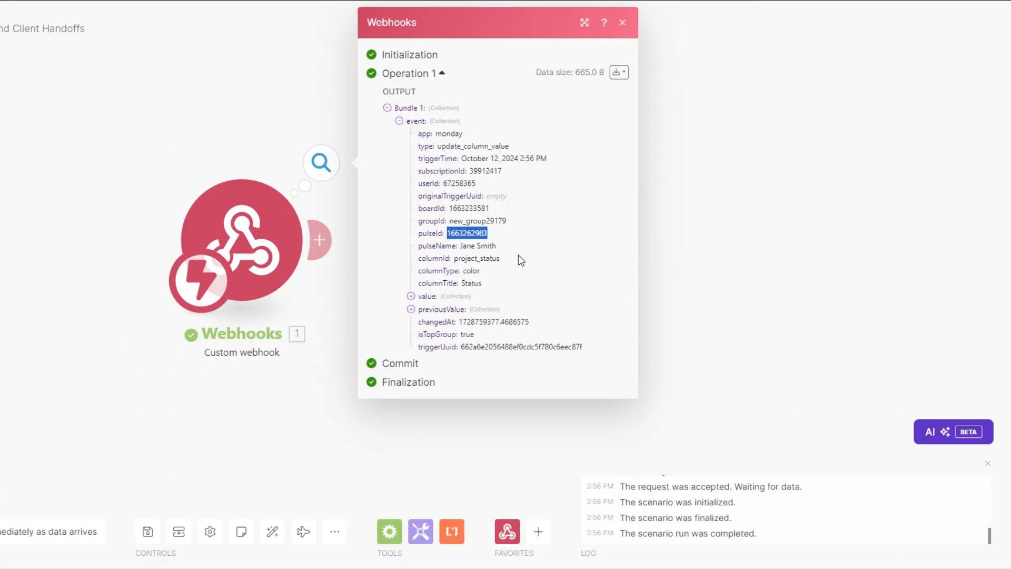
click(339, 358)
click(320, 238)
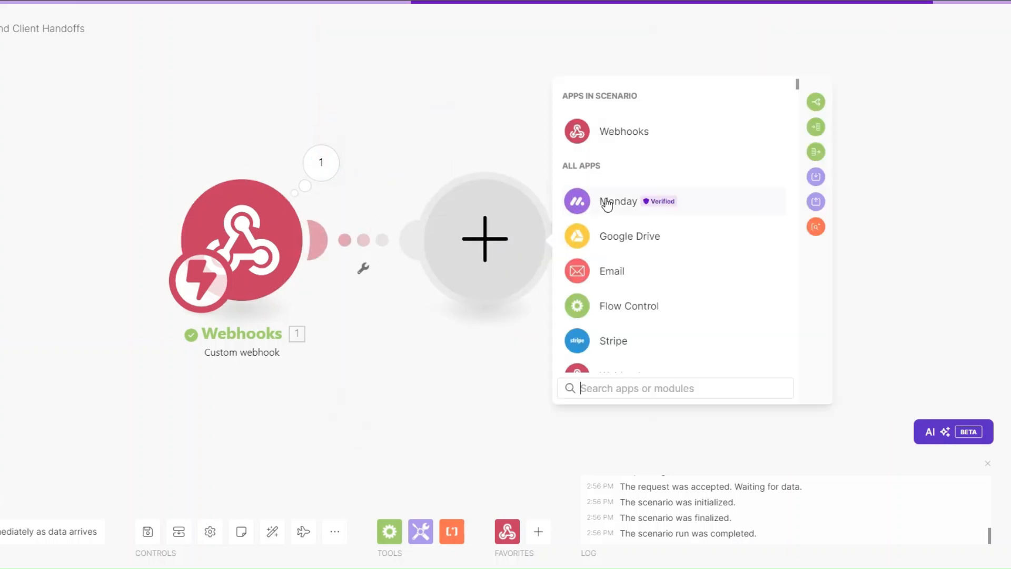
click(607, 202)
click(613, 387)
text(get)
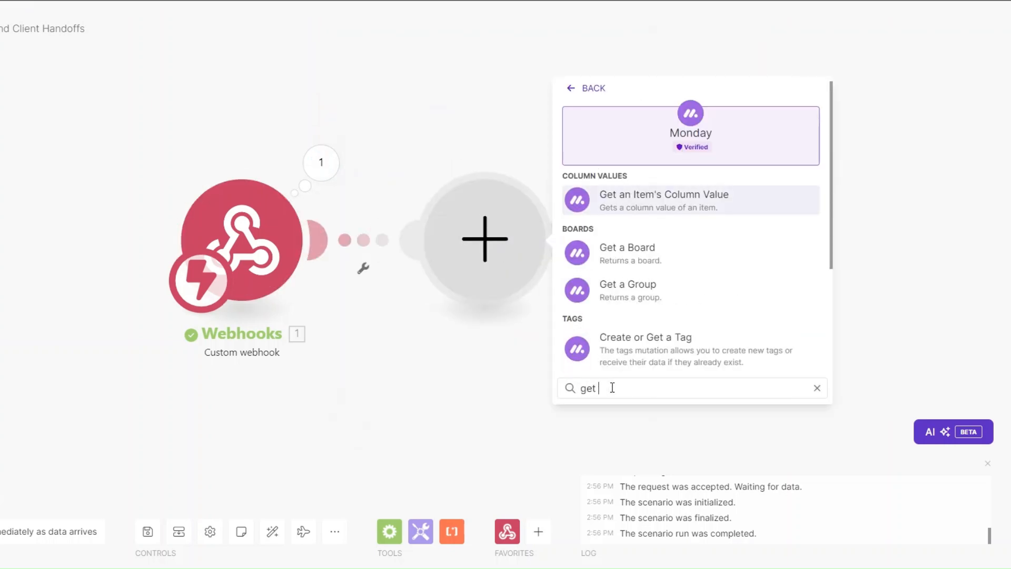
text( an)
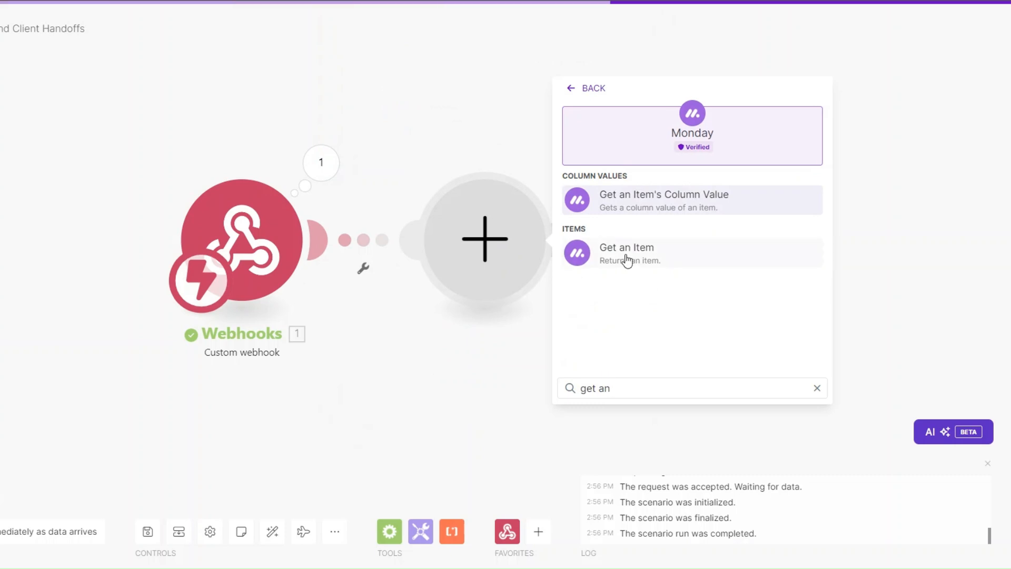
click(625, 257)
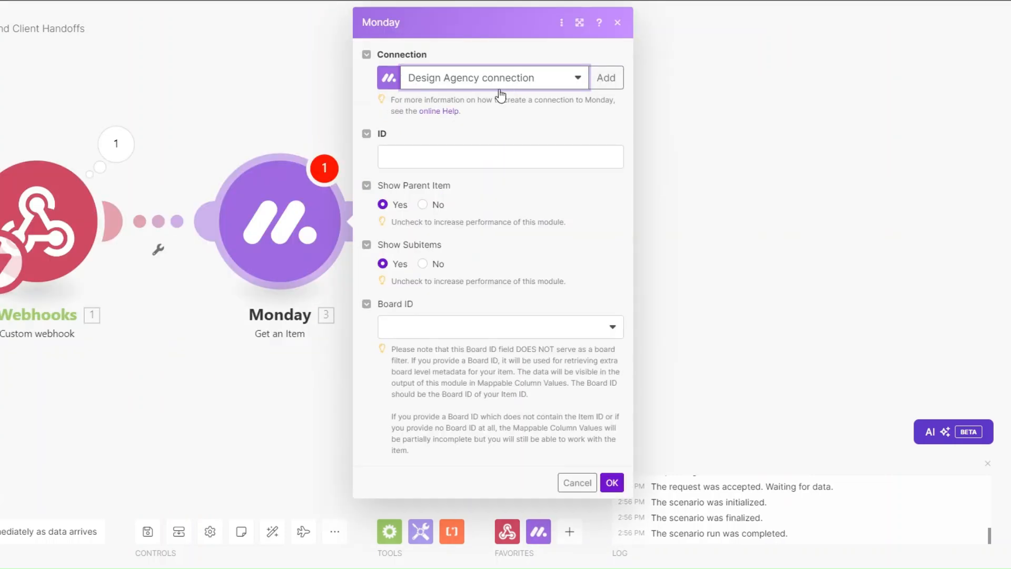
Map the webhook's pulseId into the item ID and set the board to Design Agency :: public.
click(458, 158)
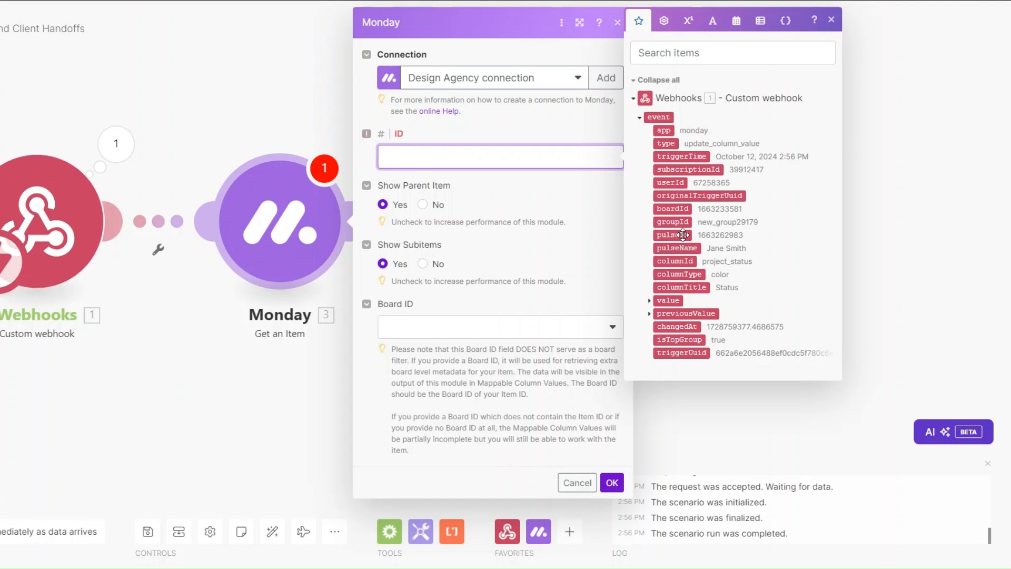
click(672, 234)
click(511, 326)
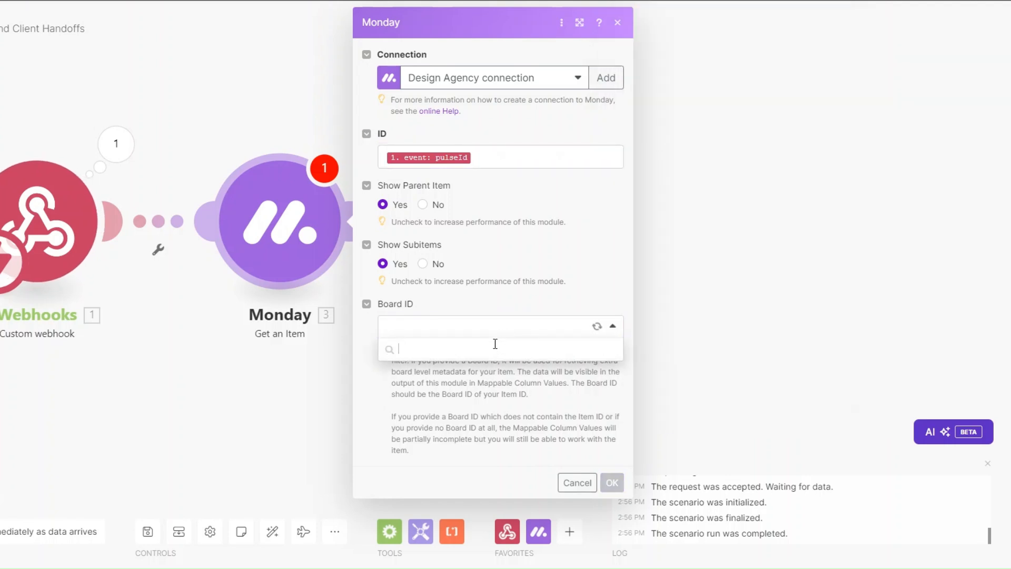
click(482, 369)
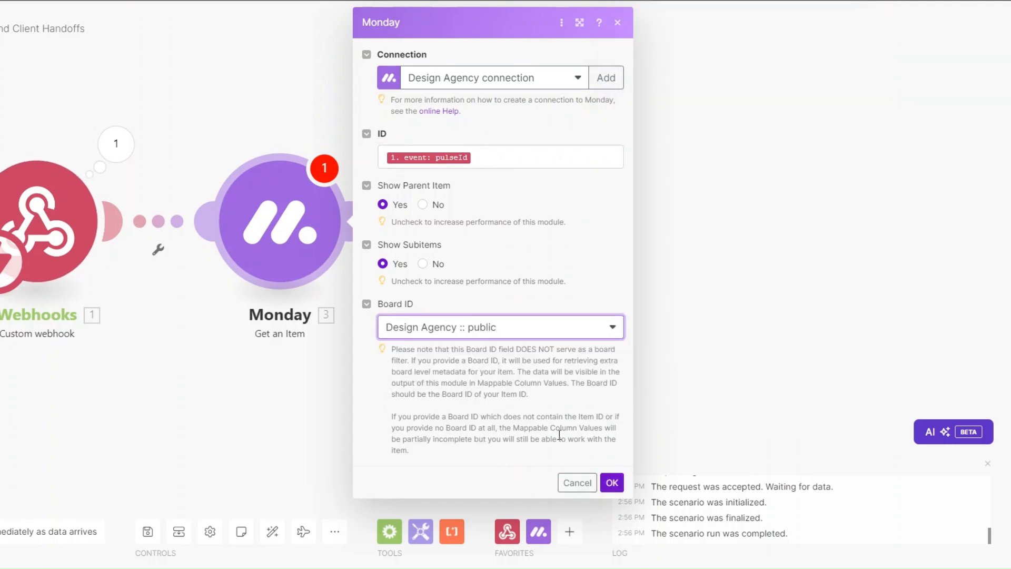
click(611, 482)
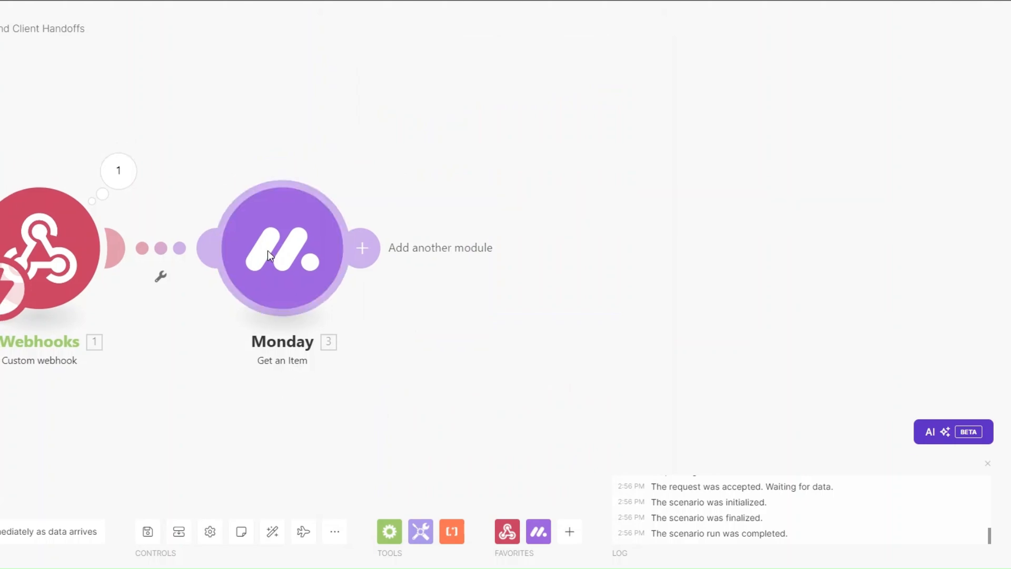
right_click(267, 251)
click(318, 289)
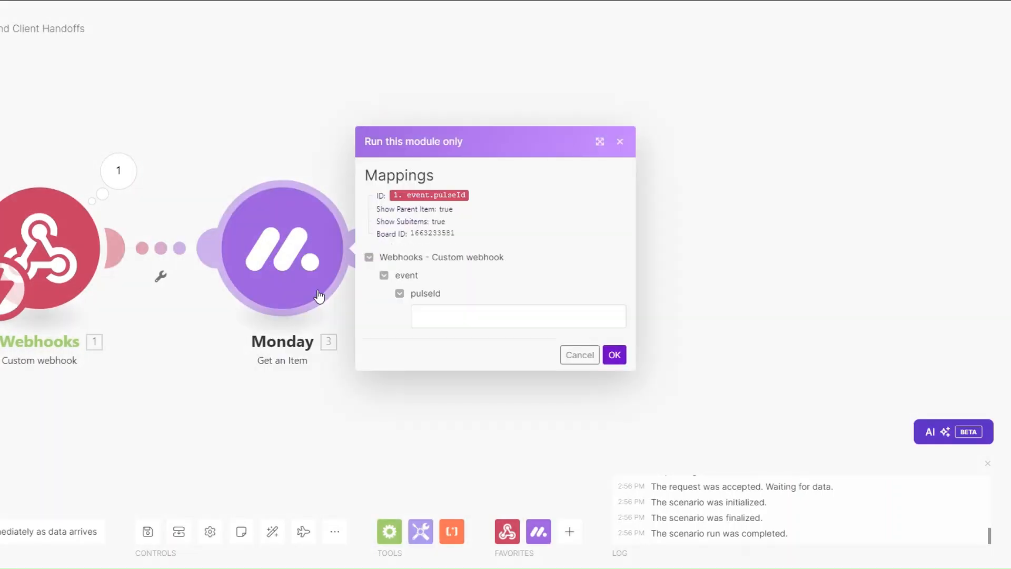
click(474, 316)
text(1663262983)
click(613, 356)
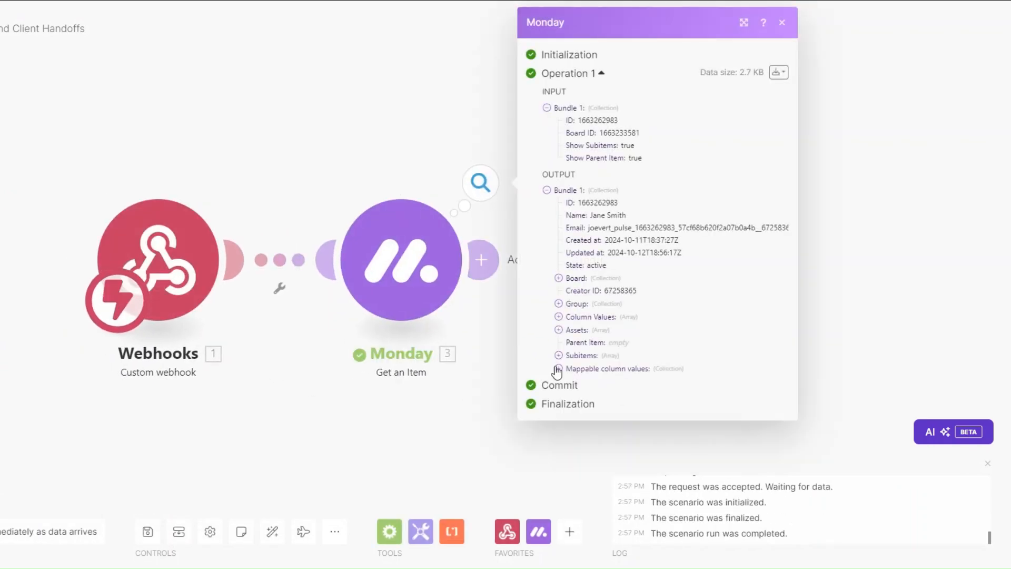
click(558, 368)
click(570, 472)
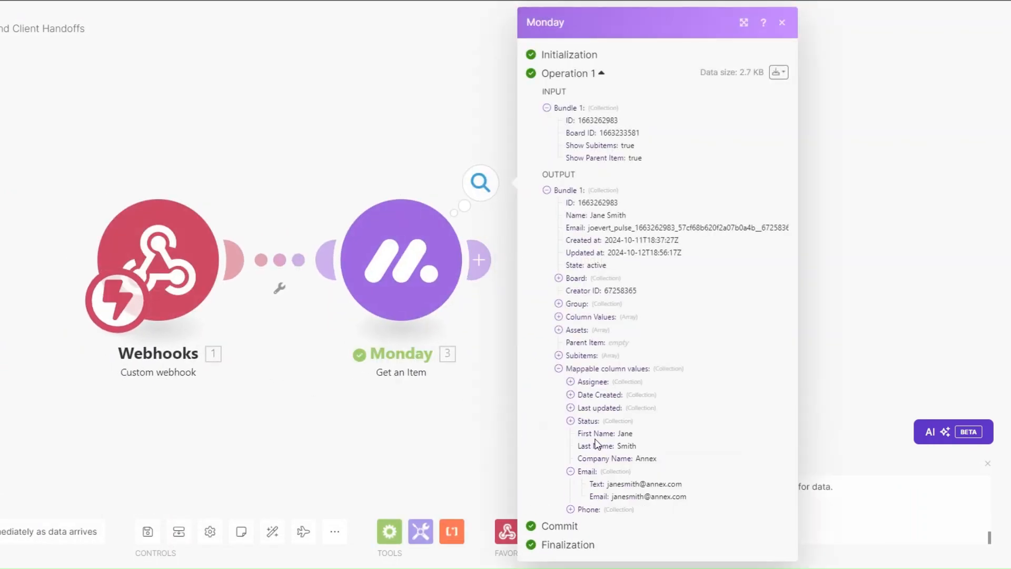
click(570, 509)
scroll(611, 431, down, 1)
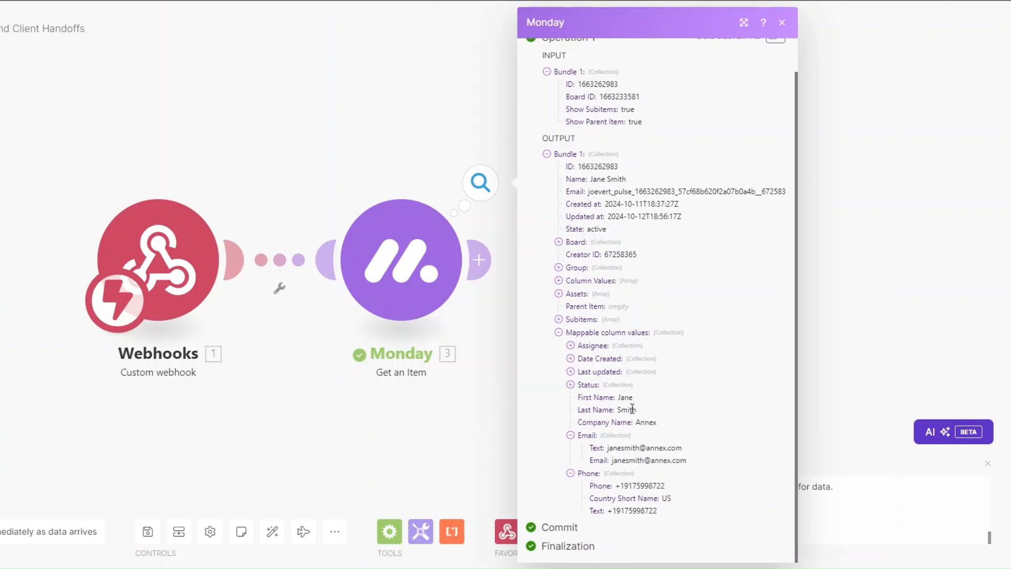
click(434, 396)
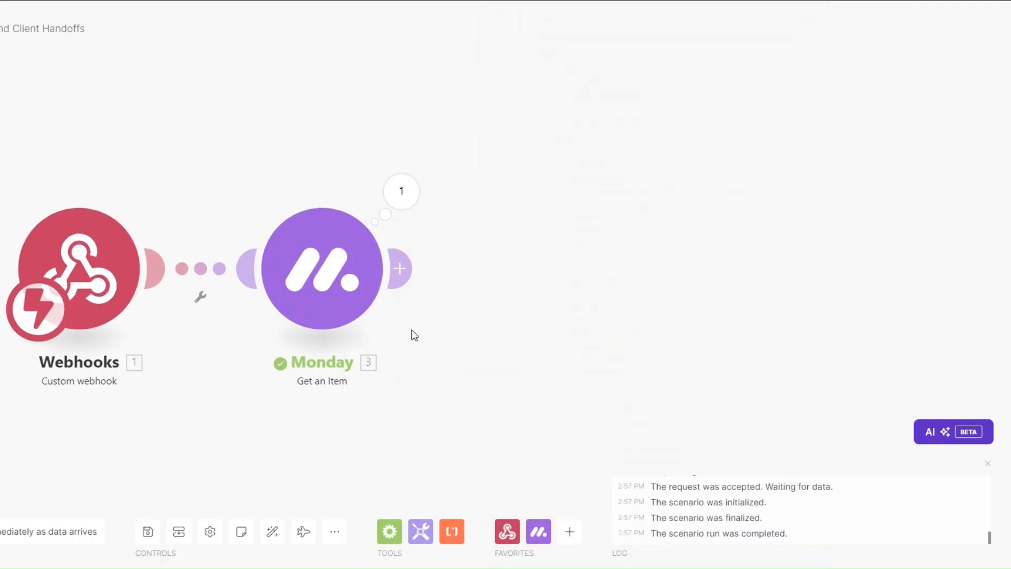
drag(480, 384, 354, 354)
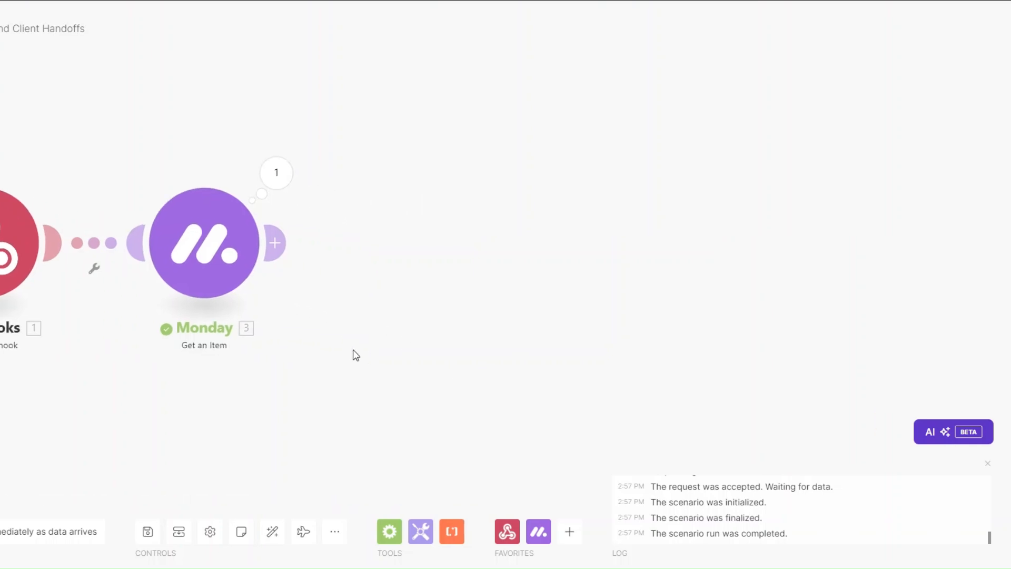
Add a Google Drive Search for Files/Folders module after Monday, searching the Gallery folder.
click(278, 252)
click(549, 272)
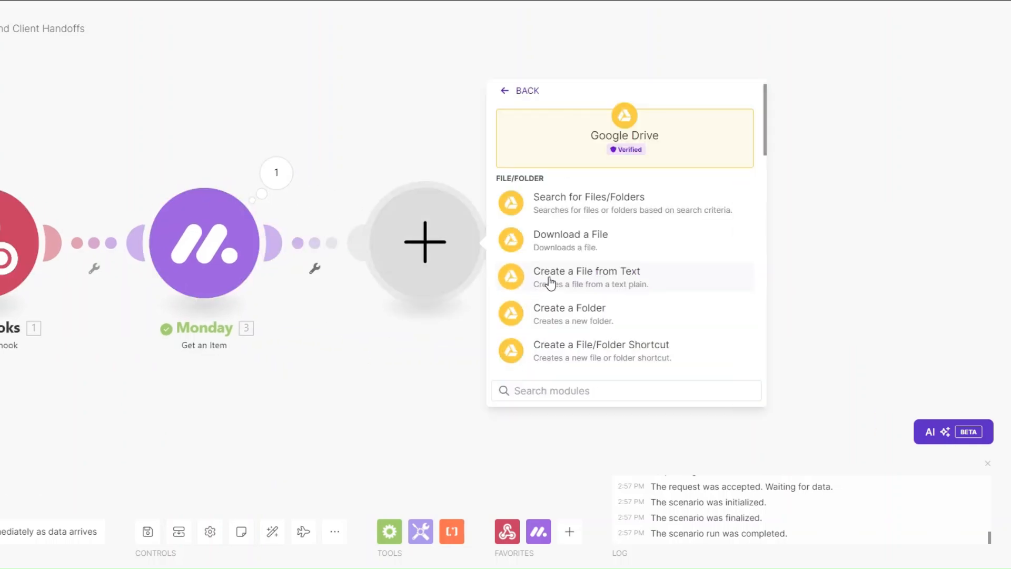
click(550, 282)
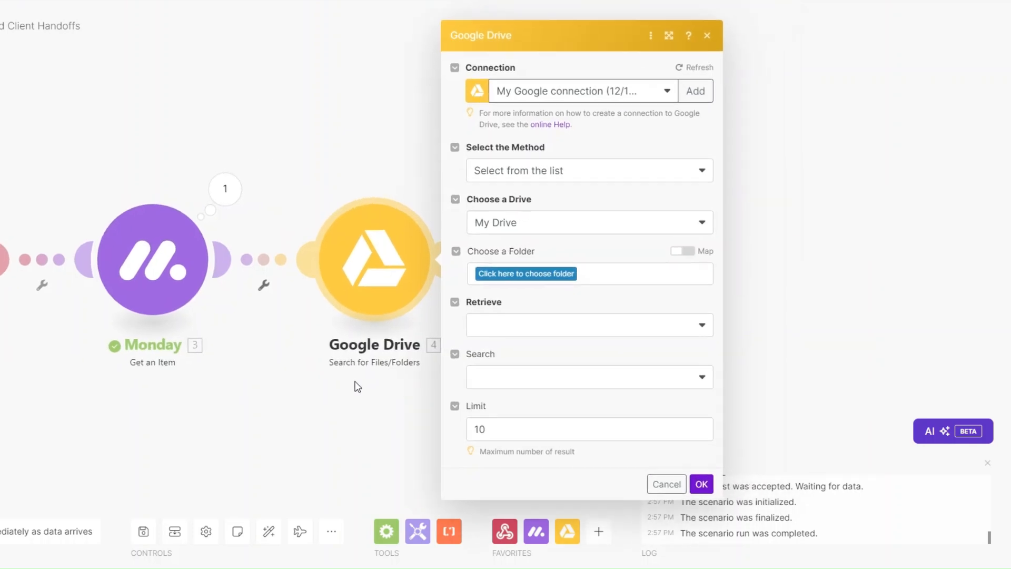
click(518, 275)
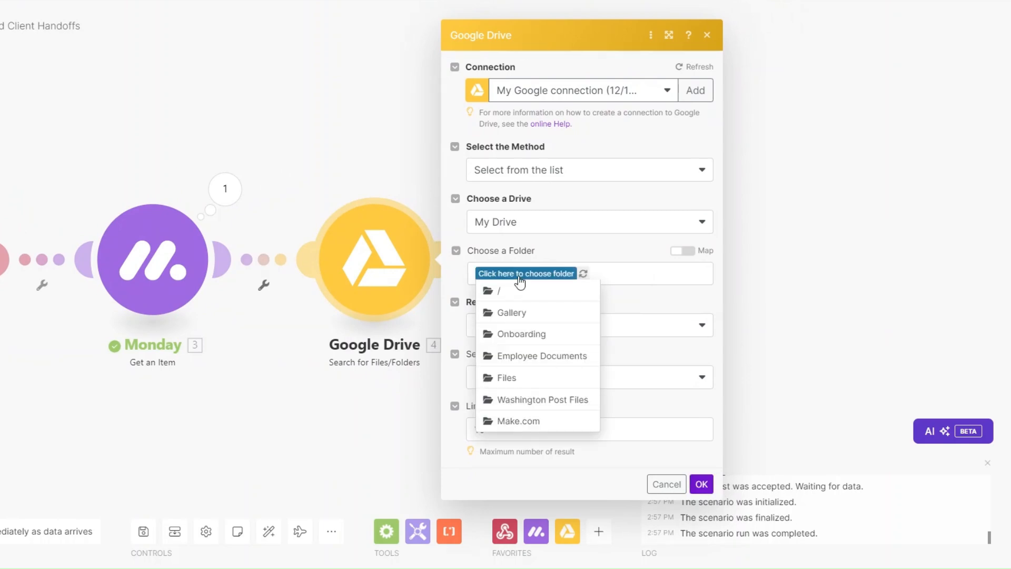
click(513, 315)
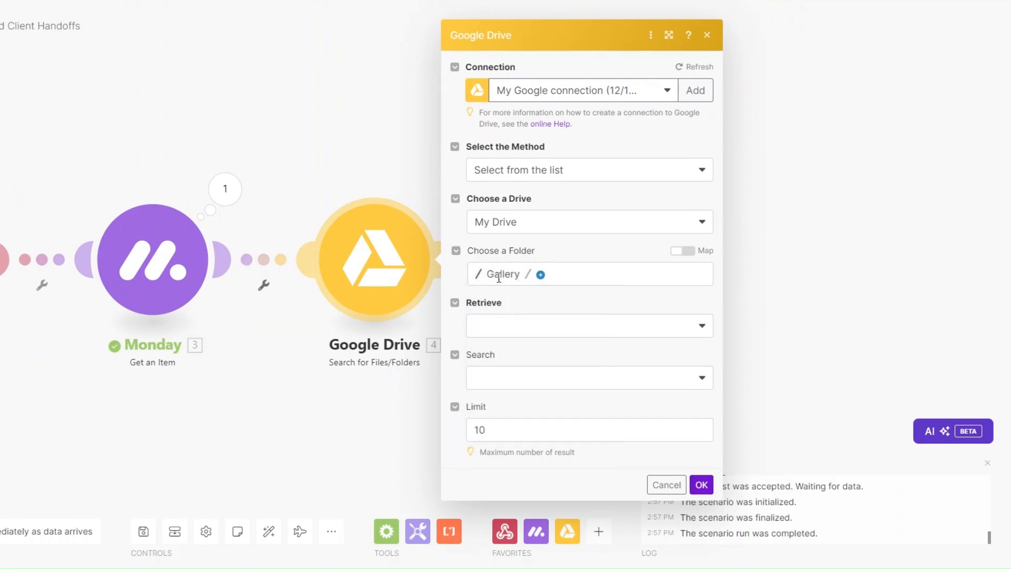
Set the search to retrieve files by name, matching names containing 'image'.
click(515, 326)
click(508, 352)
click(518, 384)
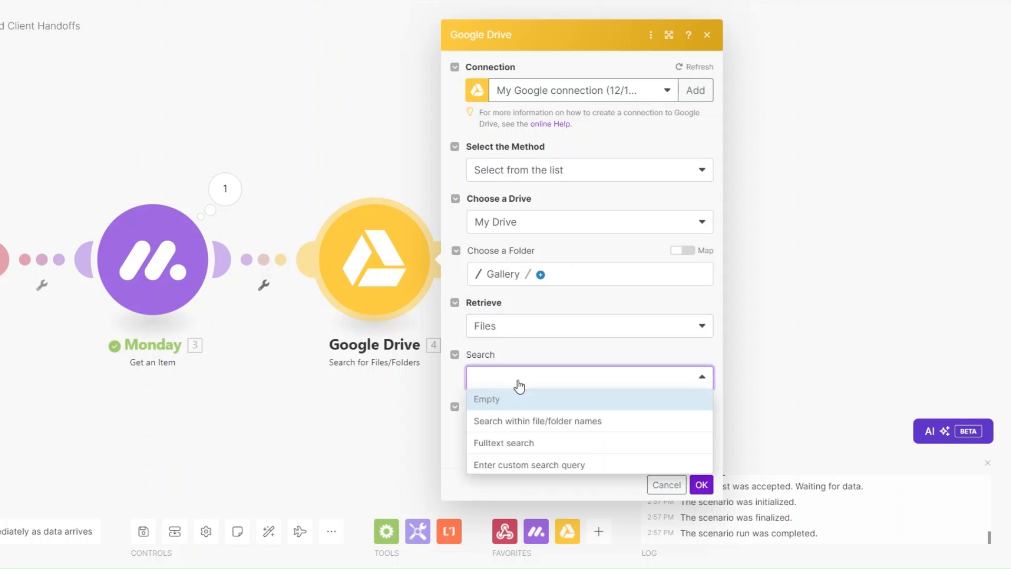
click(514, 420)
click(515, 416)
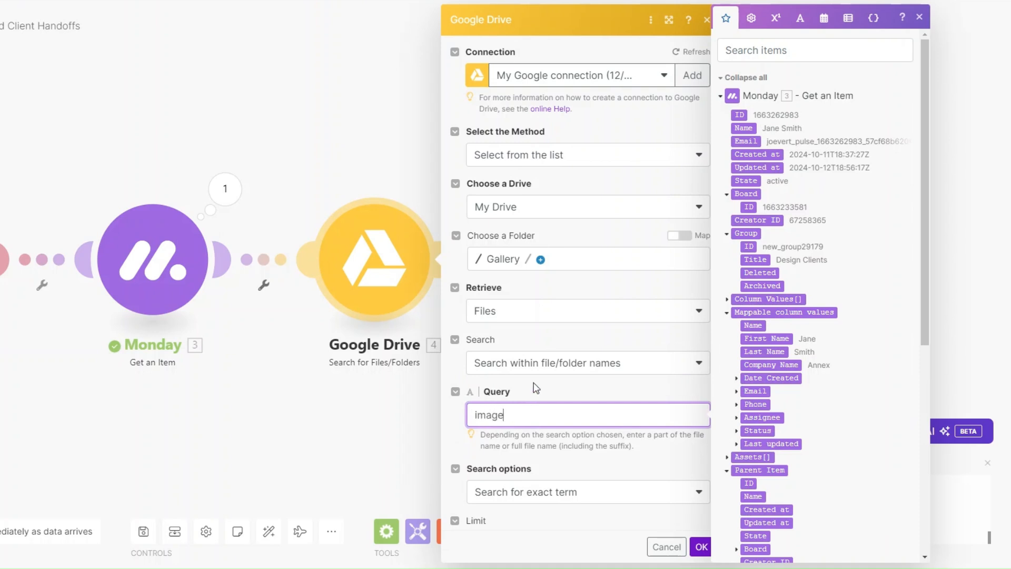
scroll(535, 385, down, 1)
click(555, 441)
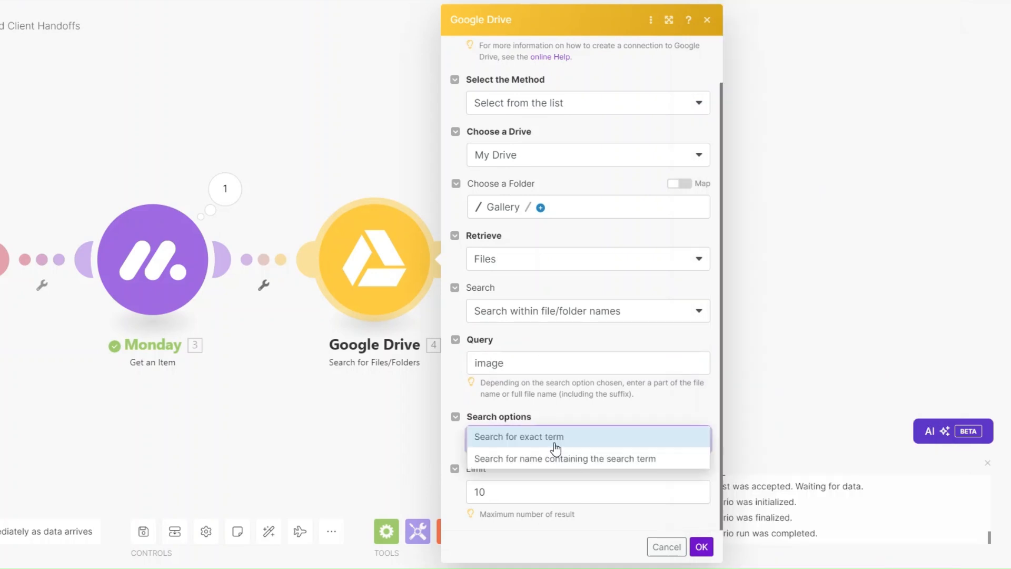
click(532, 460)
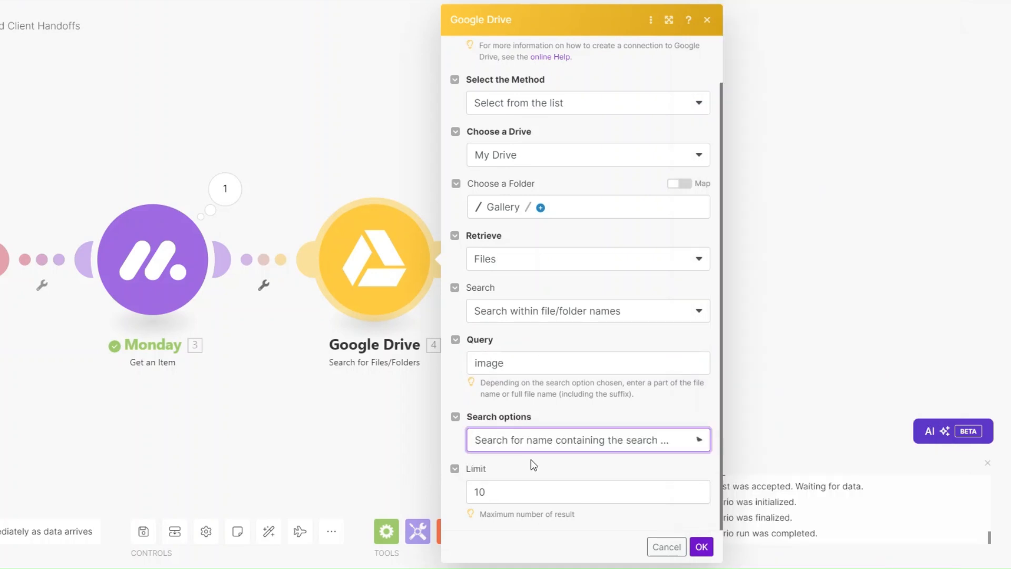
click(702, 547)
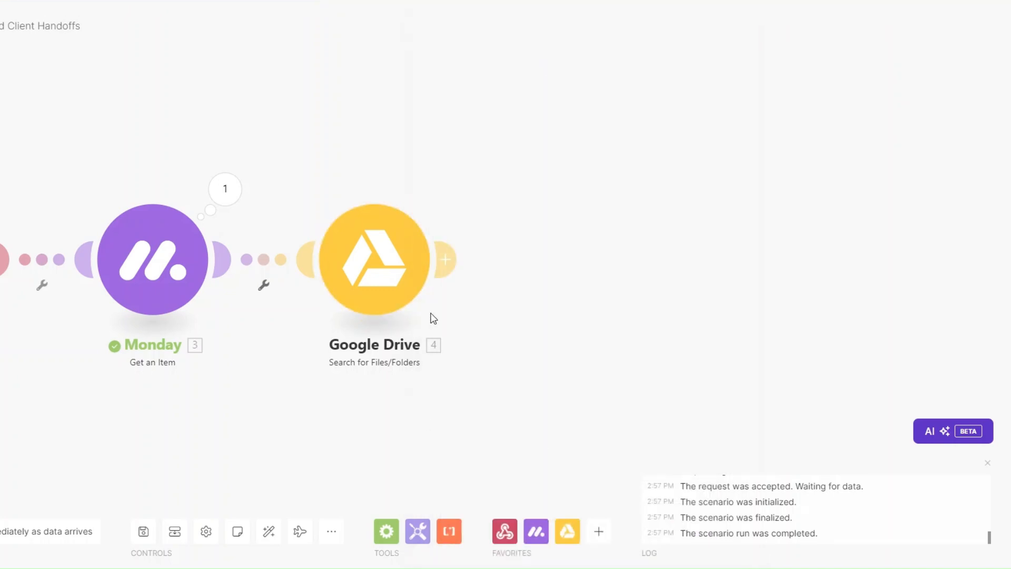
Test-run the Google Drive search, confirm it returns images.jpg, and add an empty module after it.
right_click(428, 263)
click(421, 295)
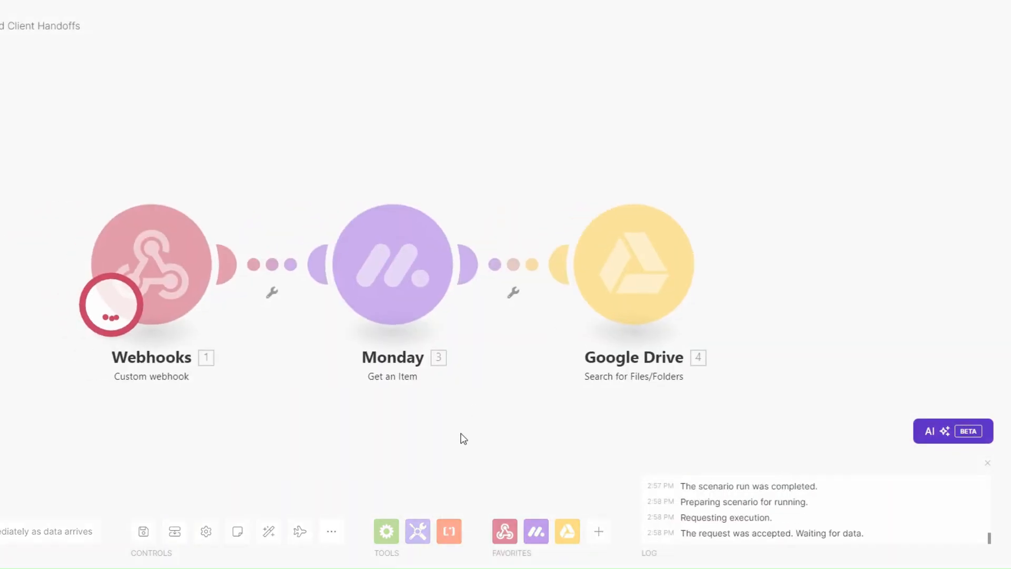
click(523, 159)
scroll(695, 315, down, 3)
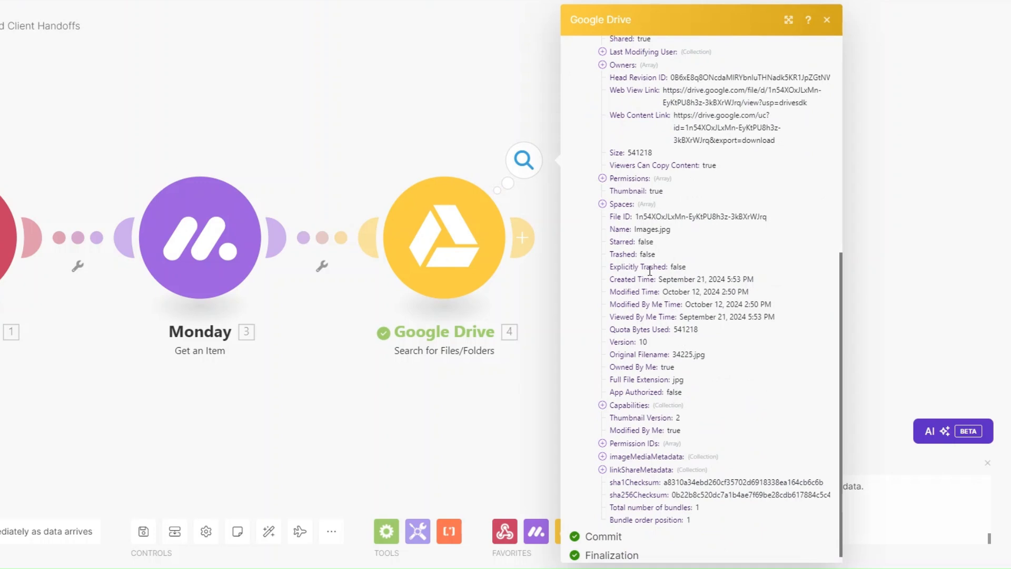
drag(635, 229, 691, 234)
scroll(692, 447, down, 1)
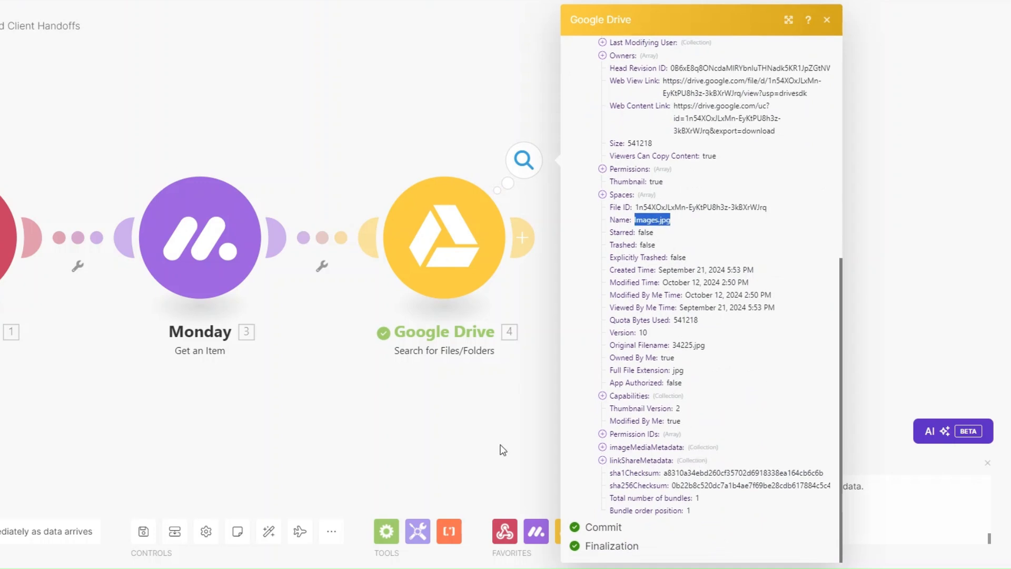
click(503, 449)
click(571, 233)
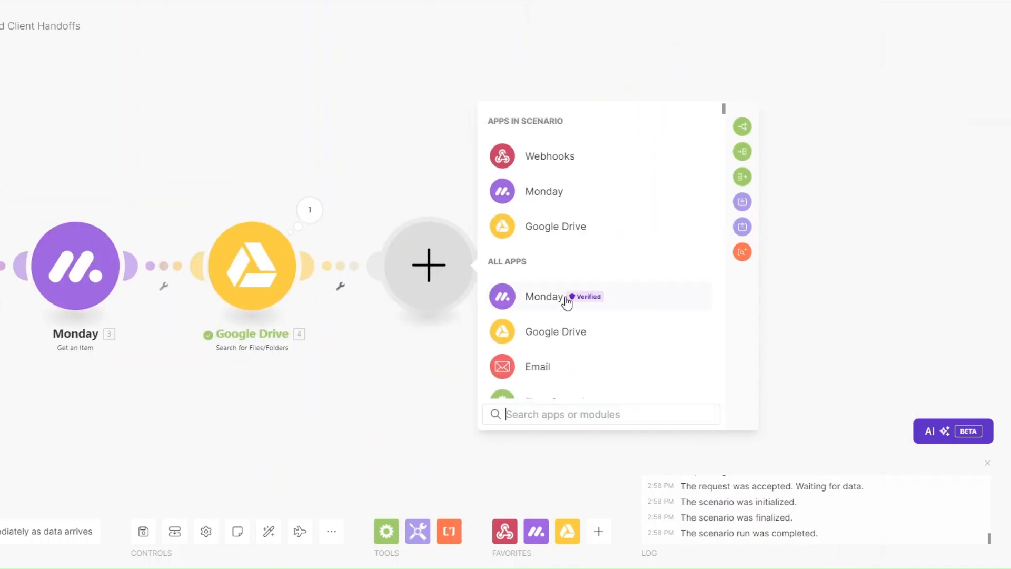
Add a Google Drive Get a Share Link step for the found file ID, Reader role, shared with Anyone.
click(561, 226)
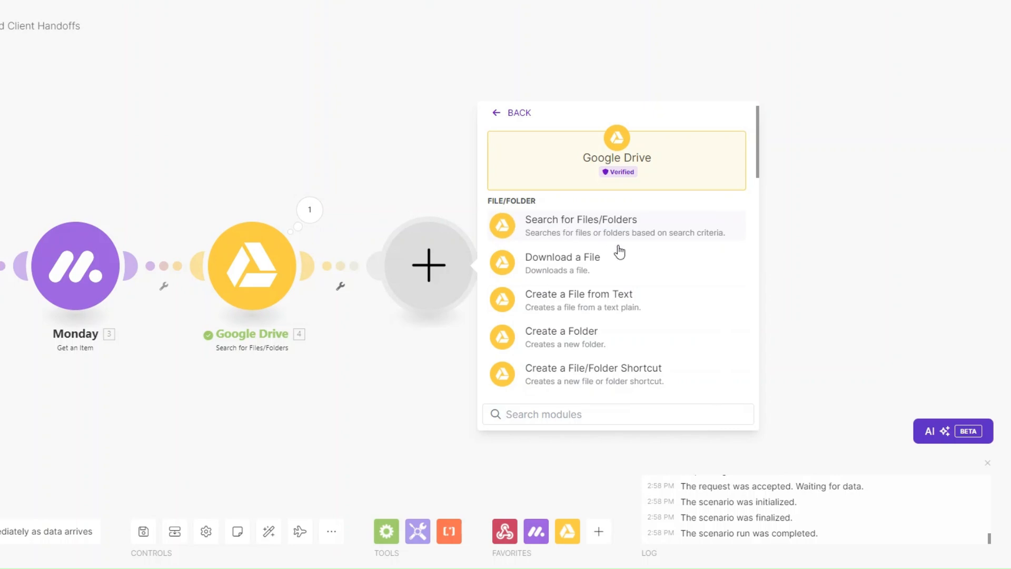
scroll(591, 318, down, 5)
click(575, 284)
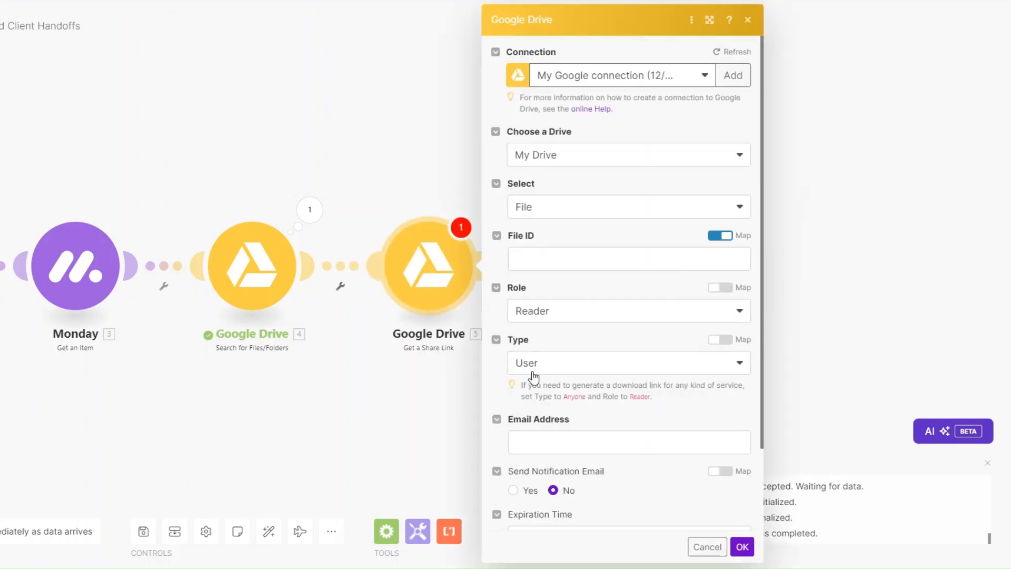
click(566, 258)
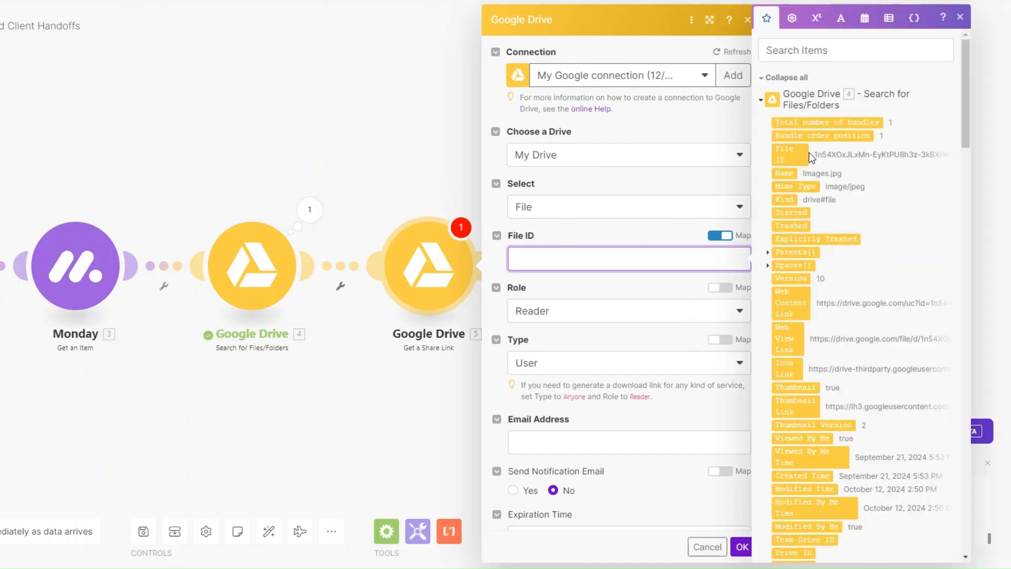
click(792, 155)
scroll(623, 298, down, 2)
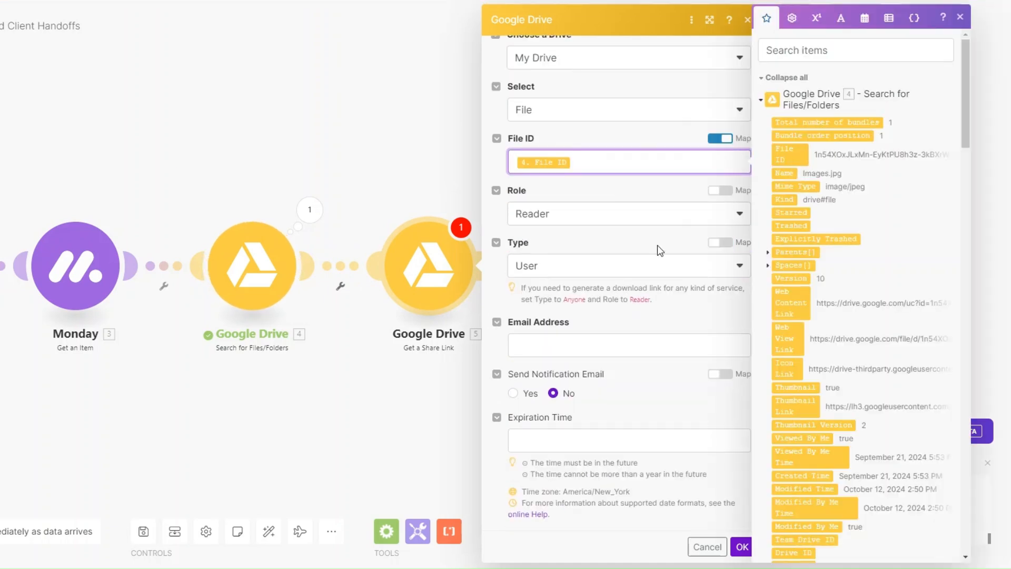
click(579, 221)
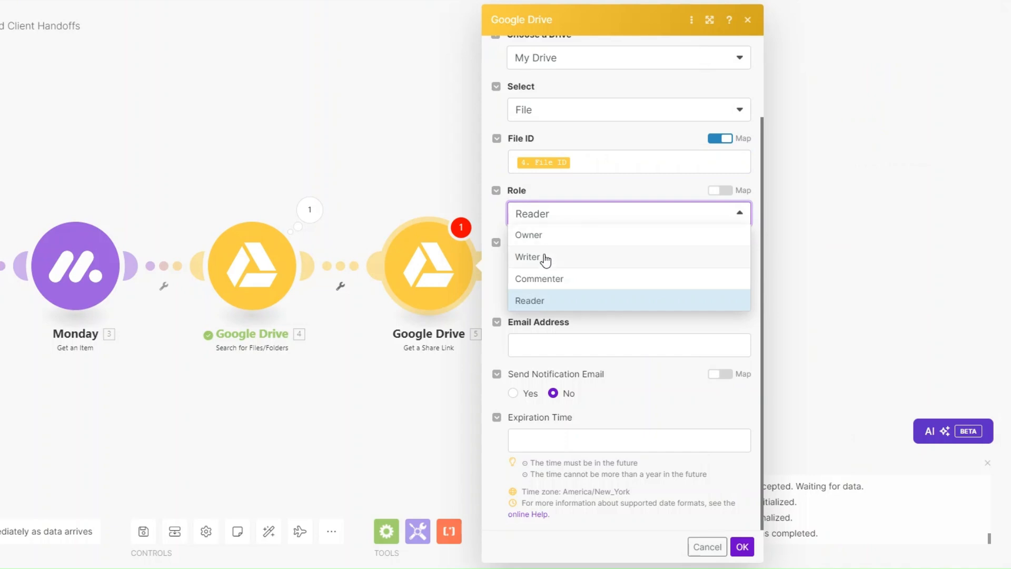
click(584, 317)
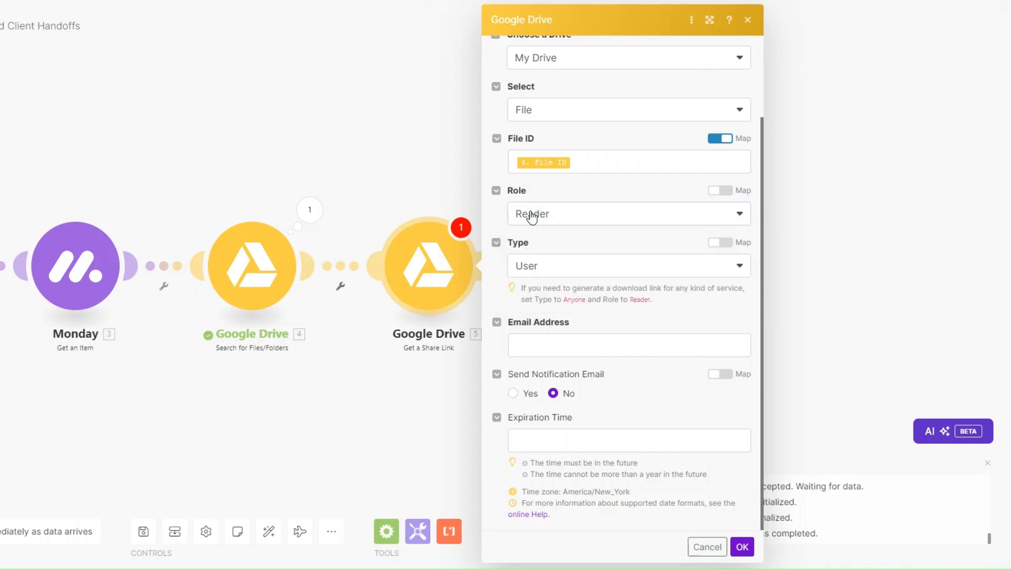
click(556, 268)
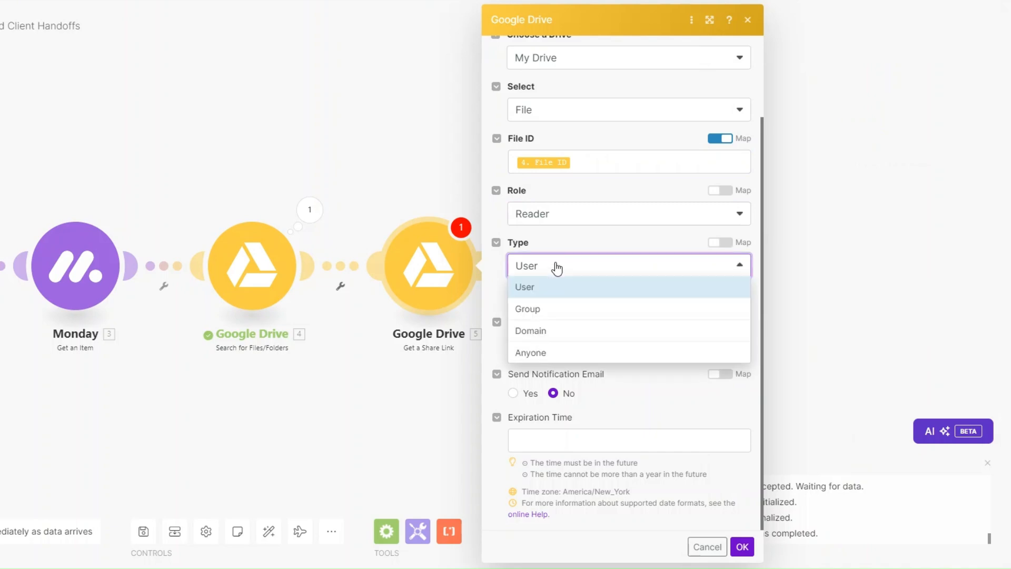
click(552, 352)
click(739, 494)
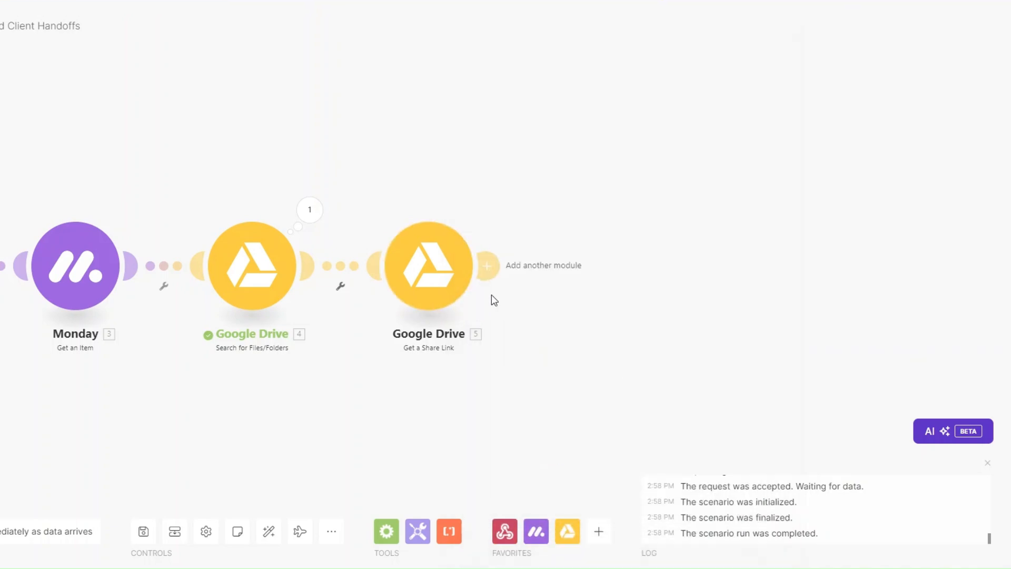
Add an Email 'Send an Email' module after the share-link step.
click(487, 269)
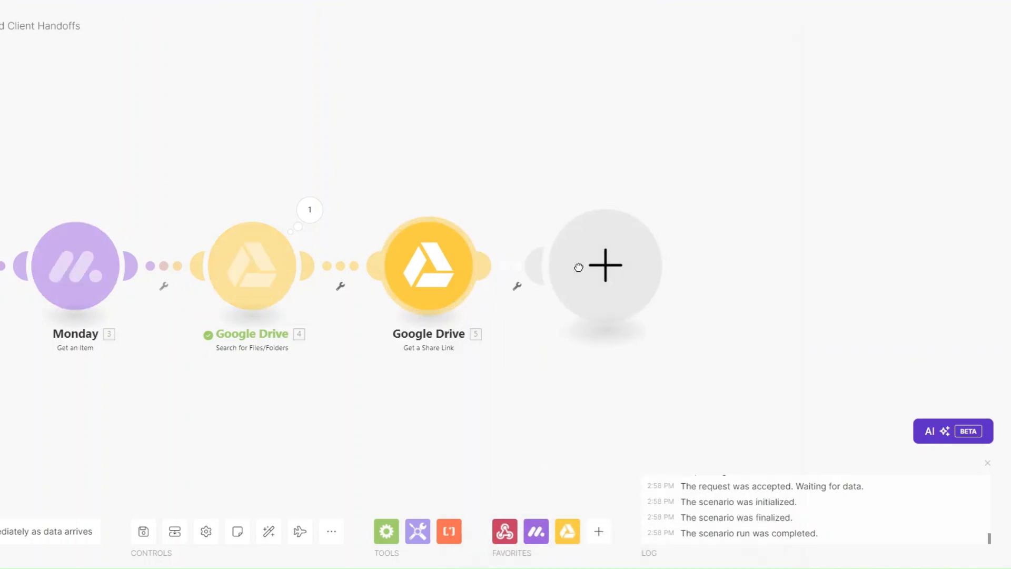
click(704, 367)
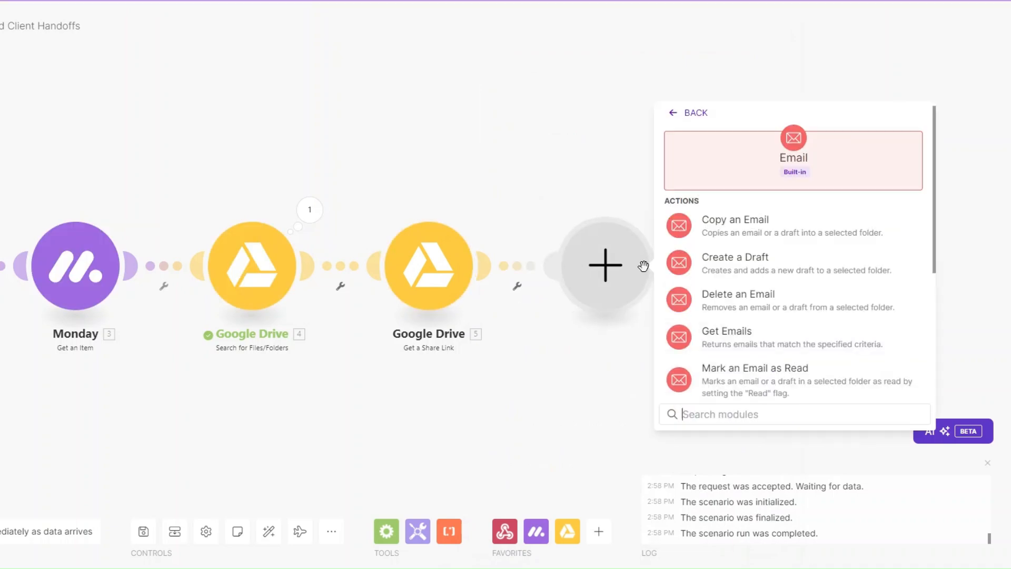
scroll(745, 357, down, 4)
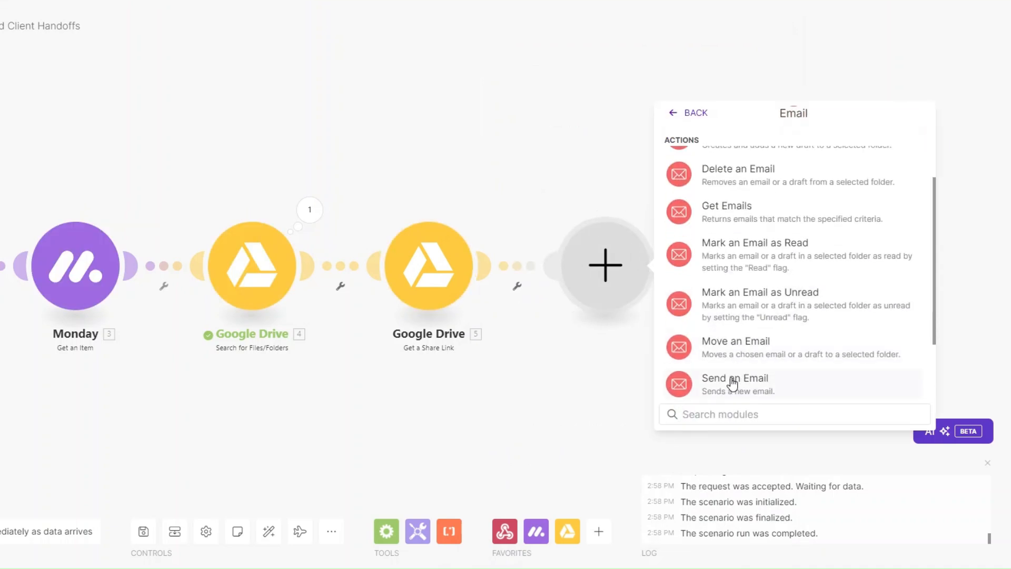
click(732, 383)
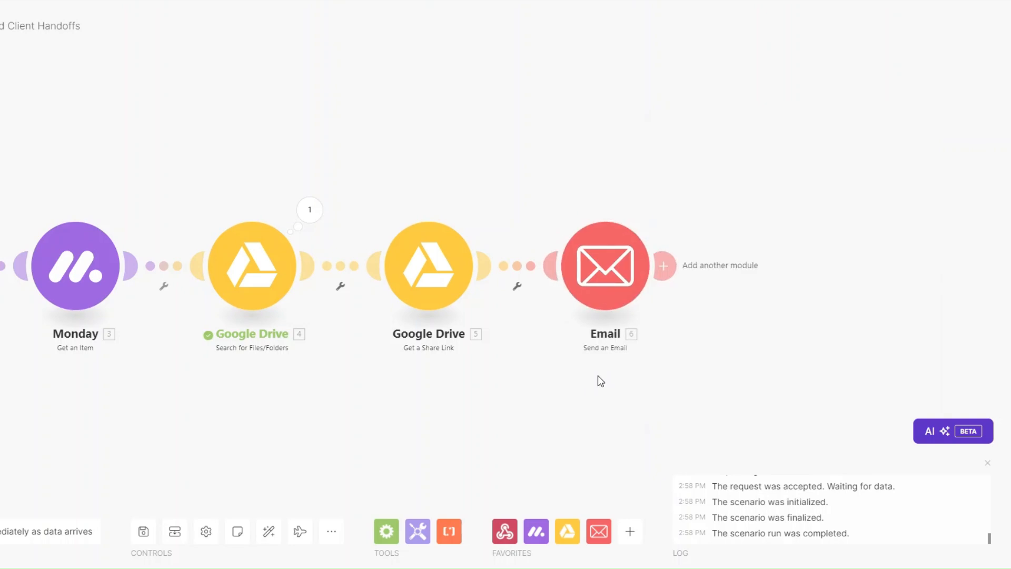
Rename the email module to 'File Delivery Email'.
right_click(600, 264)
click(640, 336)
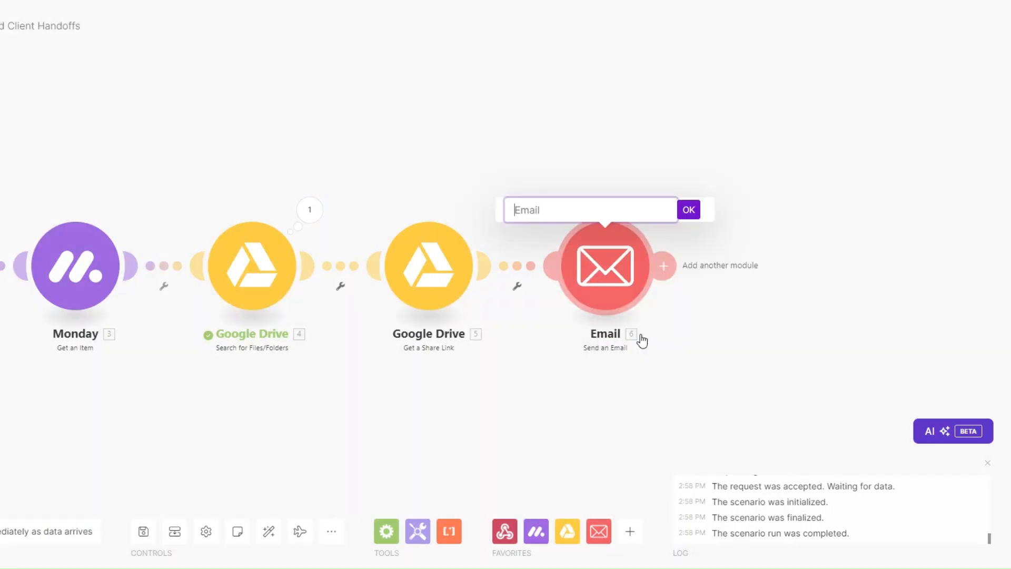
text(File Delivery Ema)
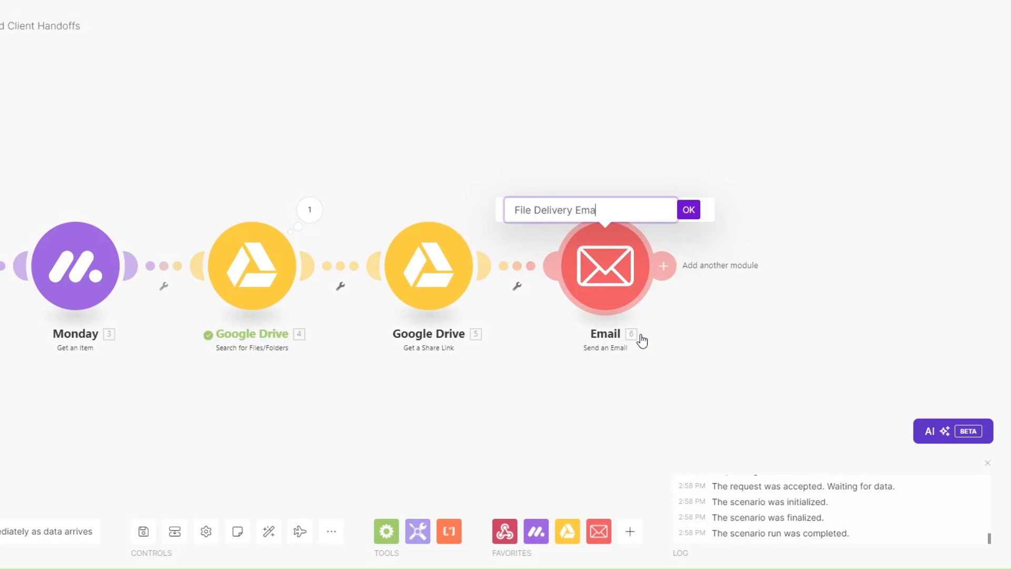
click(688, 209)
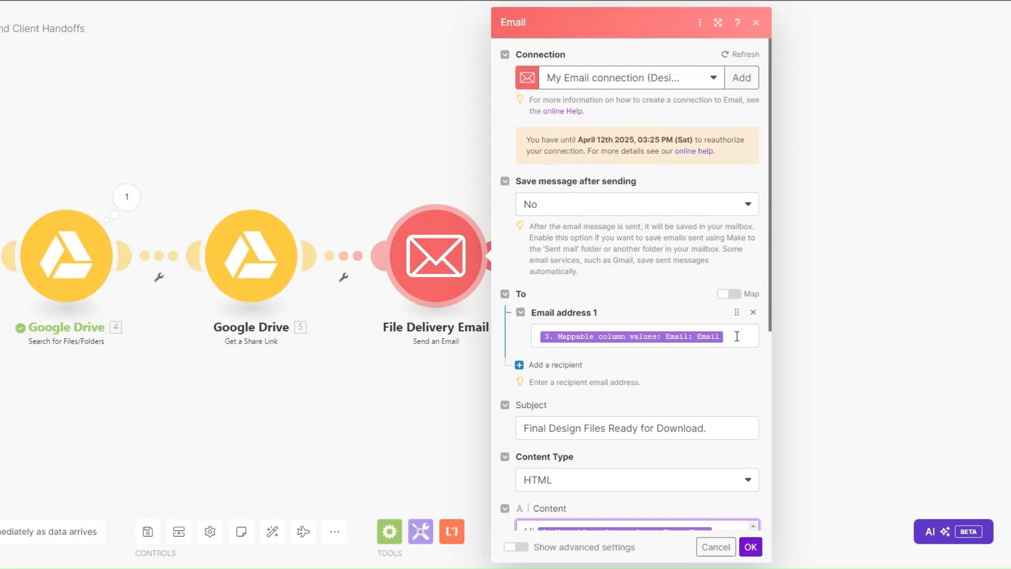
Map the client's Email column as the recipient and edit the email subject line.
click(738, 337)
scroll(830, 263, down, 15)
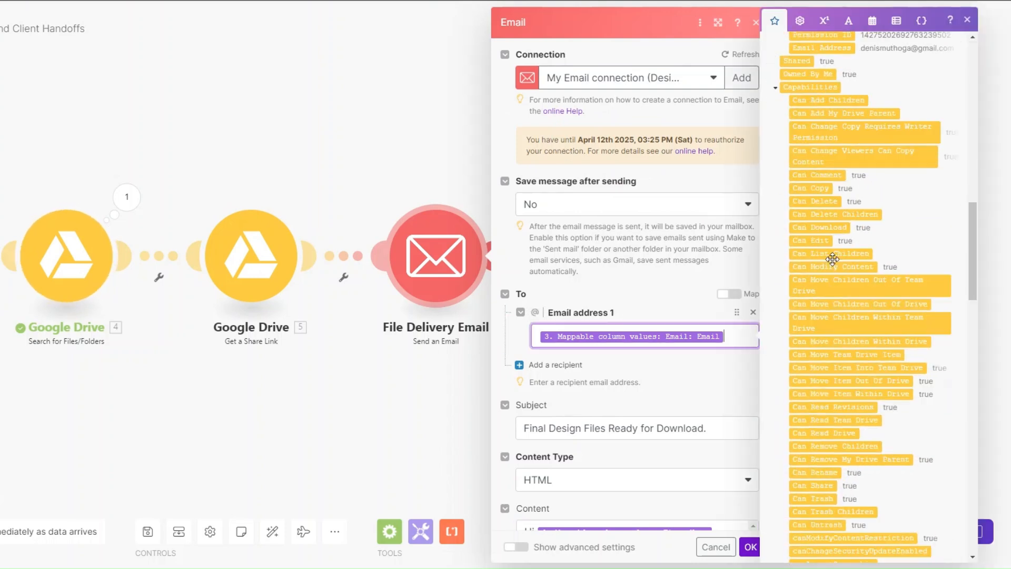
scroll(831, 263, down, 8)
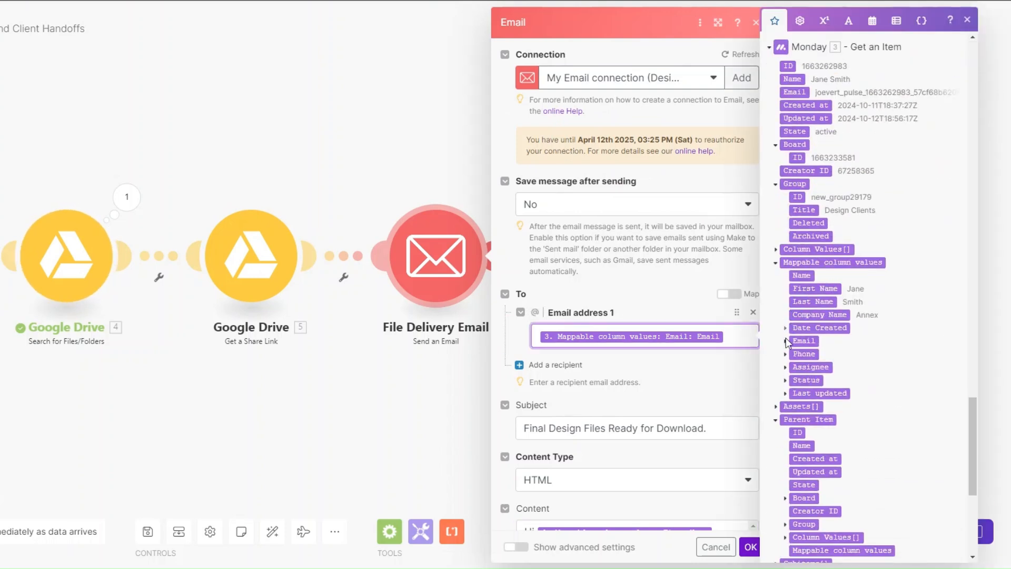
click(786, 342)
scroll(689, 230, down, 6)
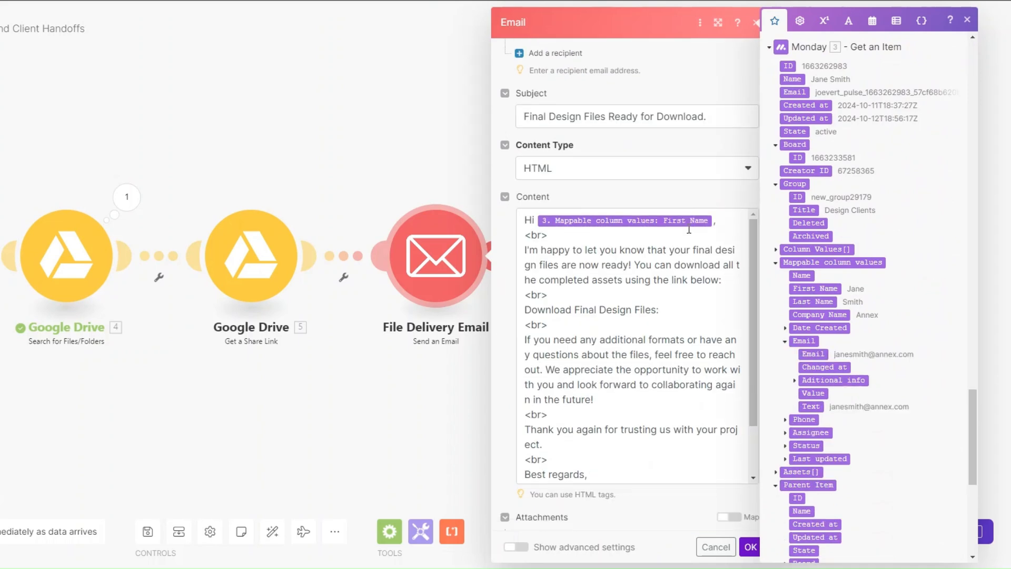
click(723, 123)
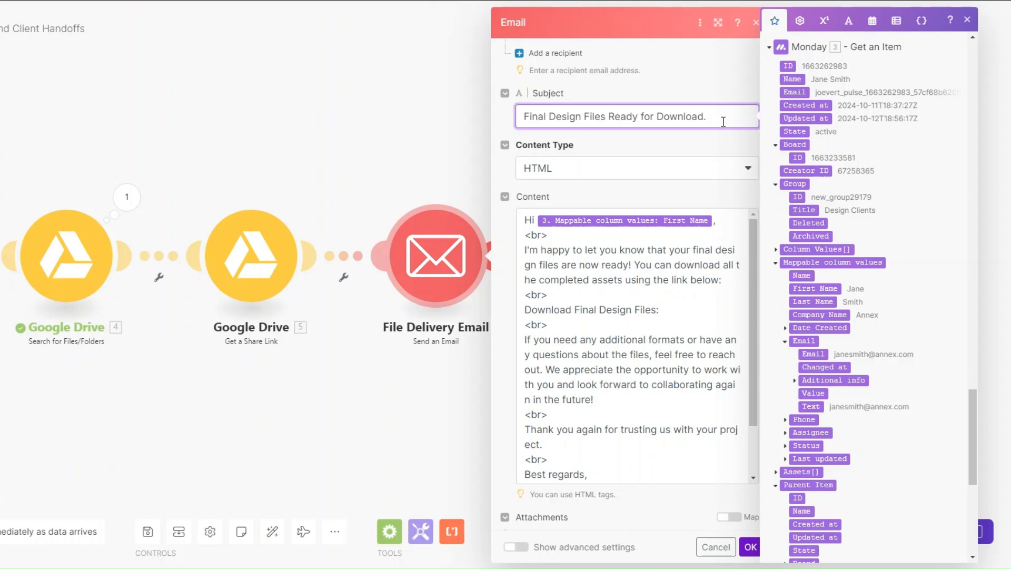
scroll(723, 125, down, 1)
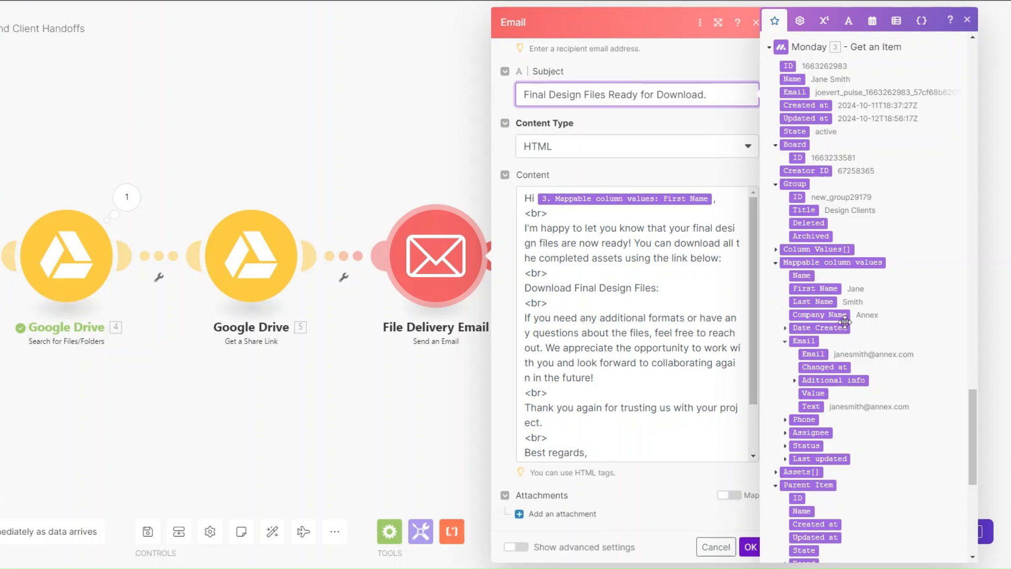
Insert the Google Drive 5 Share Link after 'Download Final Design Files:' in the body and save.
click(716, 291)
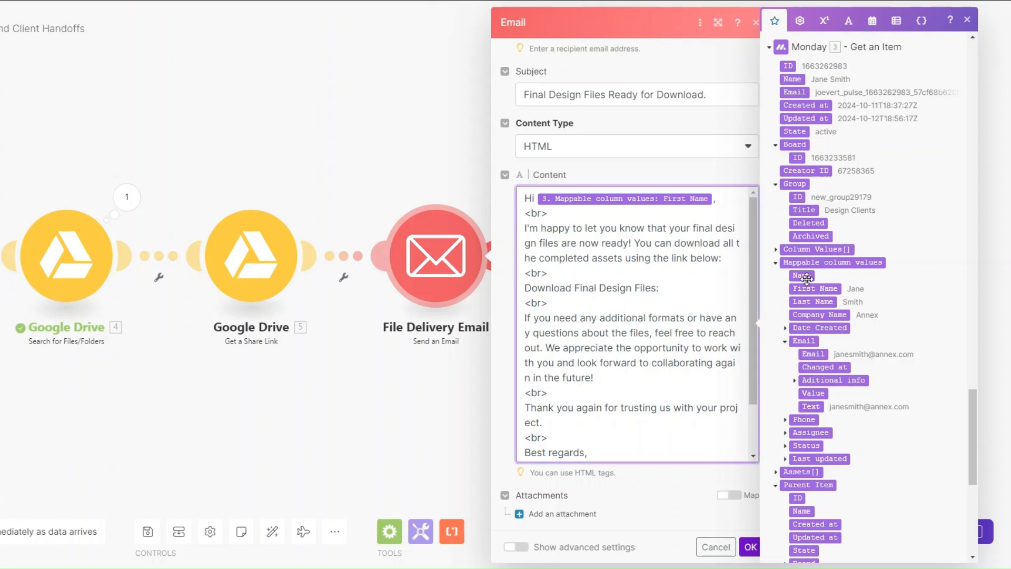
drag(974, 421, 966, 49)
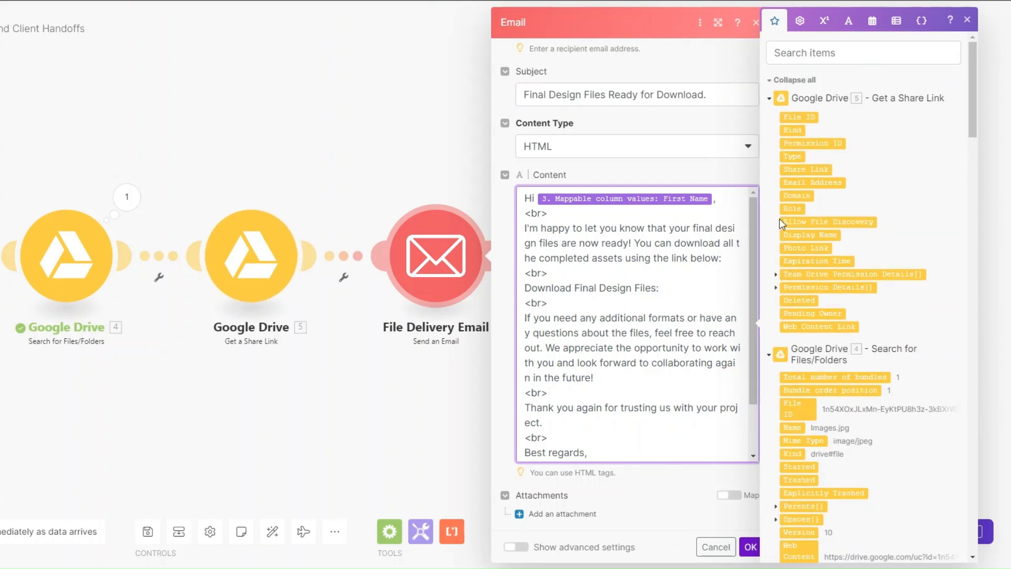
click(800, 169)
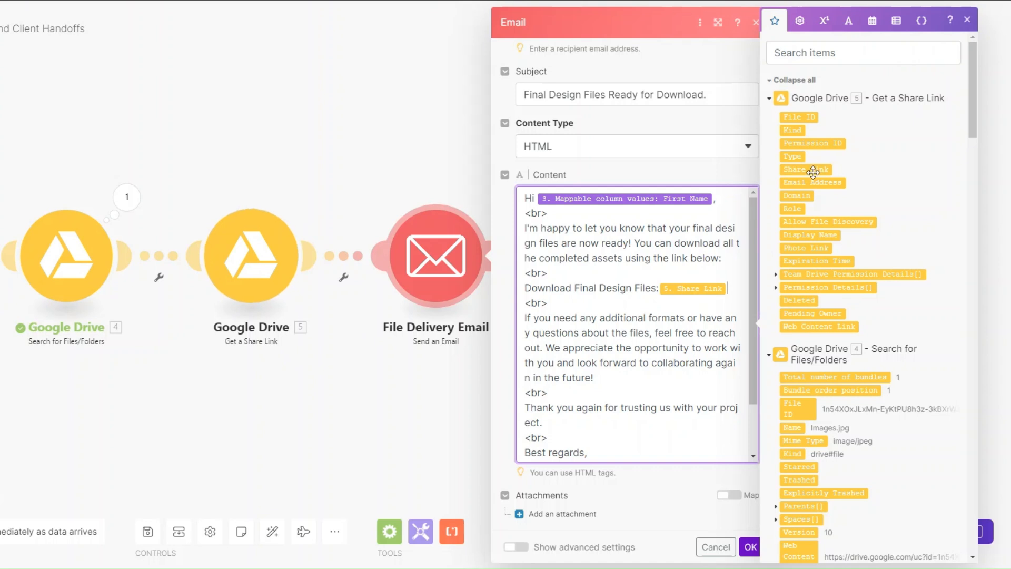
scroll(668, 339, down, 2)
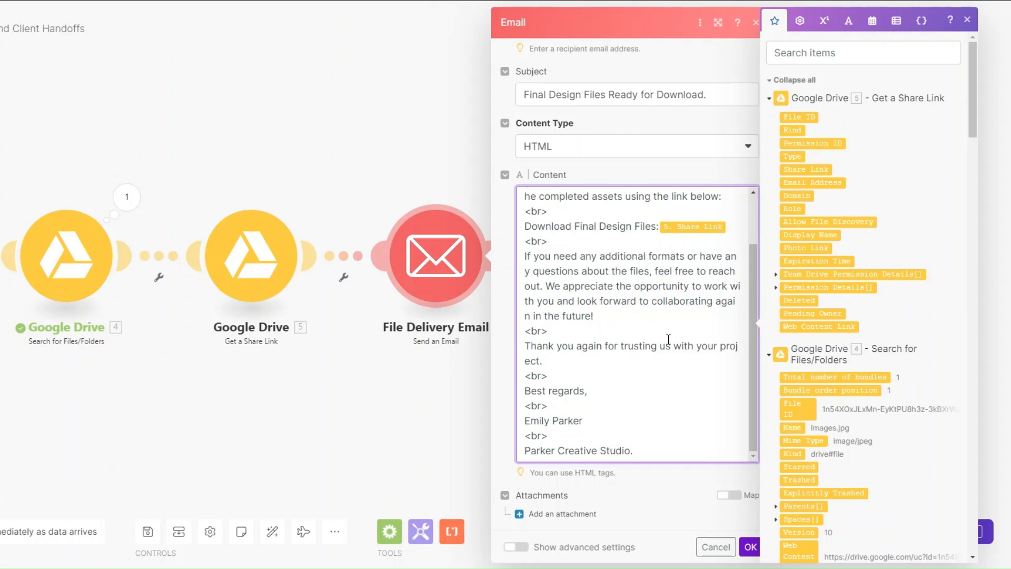
click(748, 547)
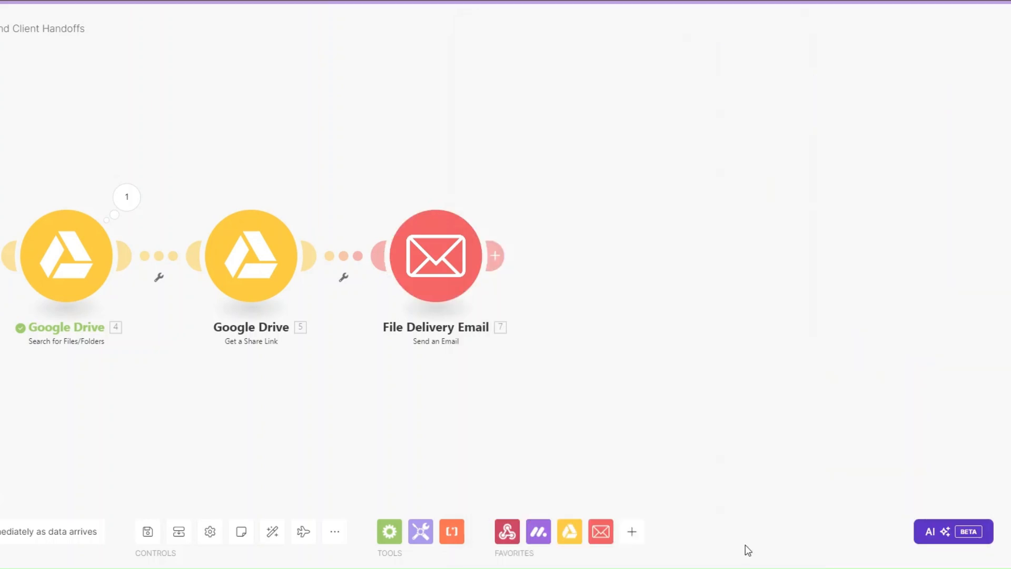
Run the scenario once and set the first client's status to FILE DELIVERY.
drag(88, 410, 397, 424)
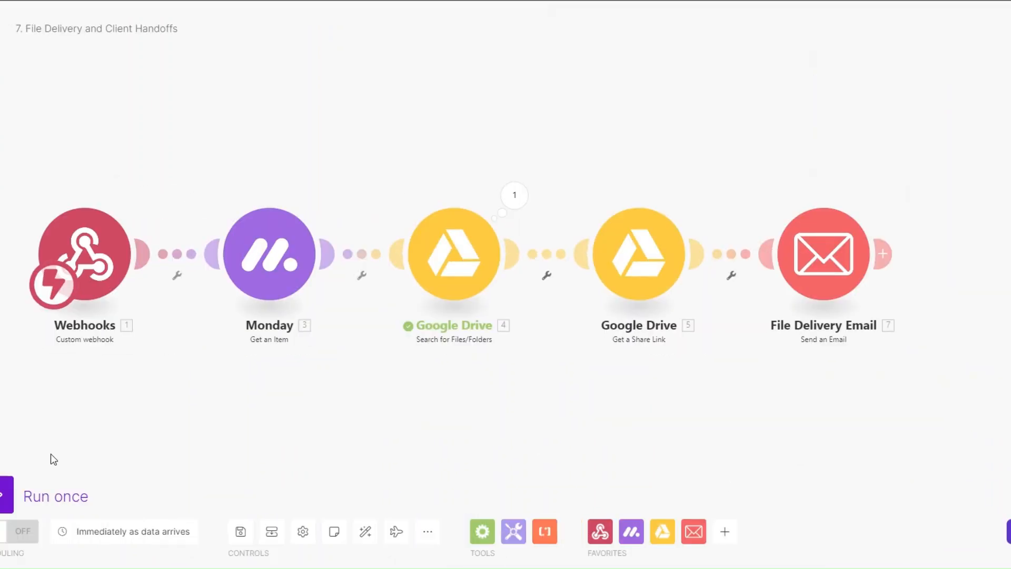
click(19, 487)
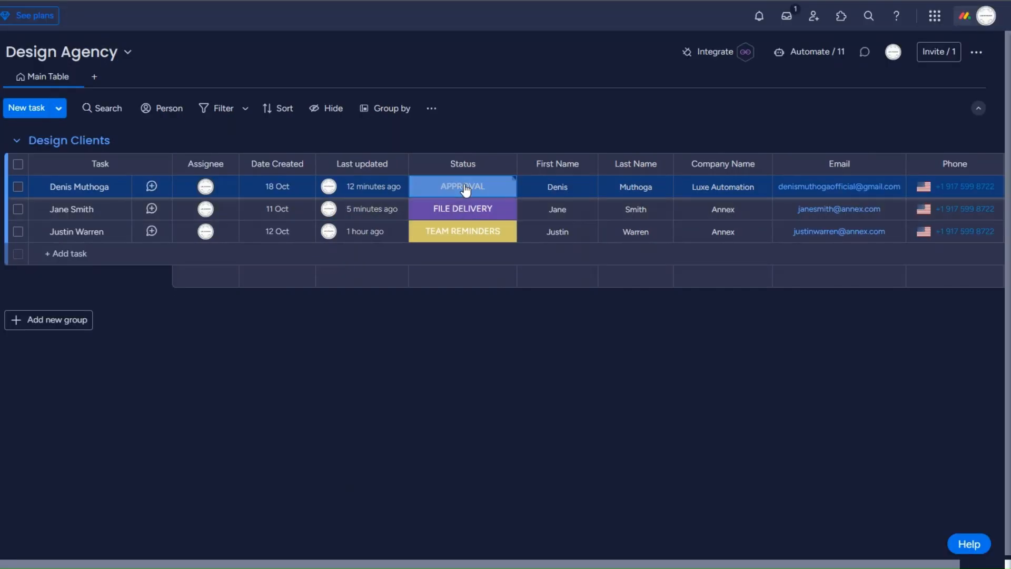
click(462, 187)
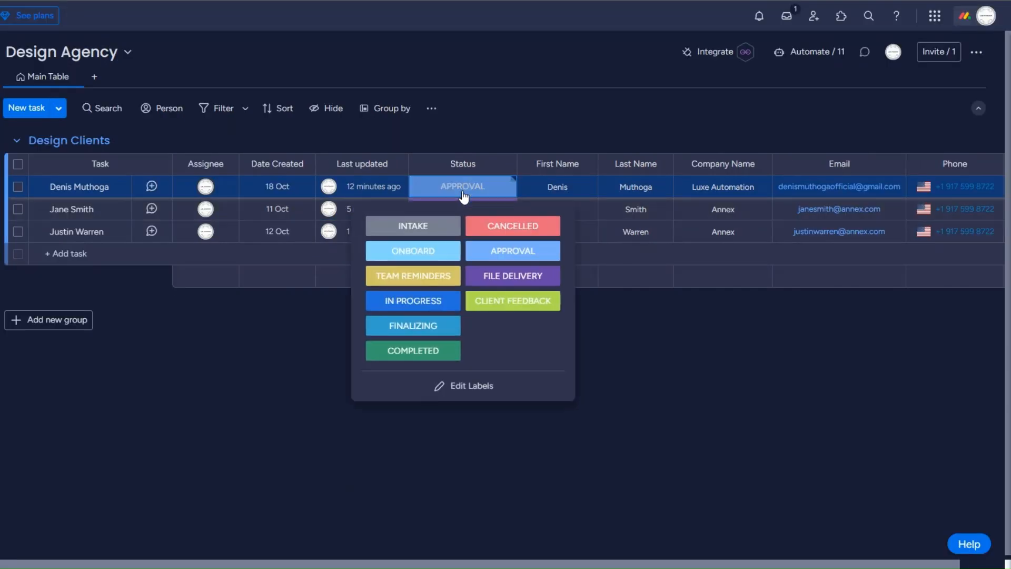
click(509, 276)
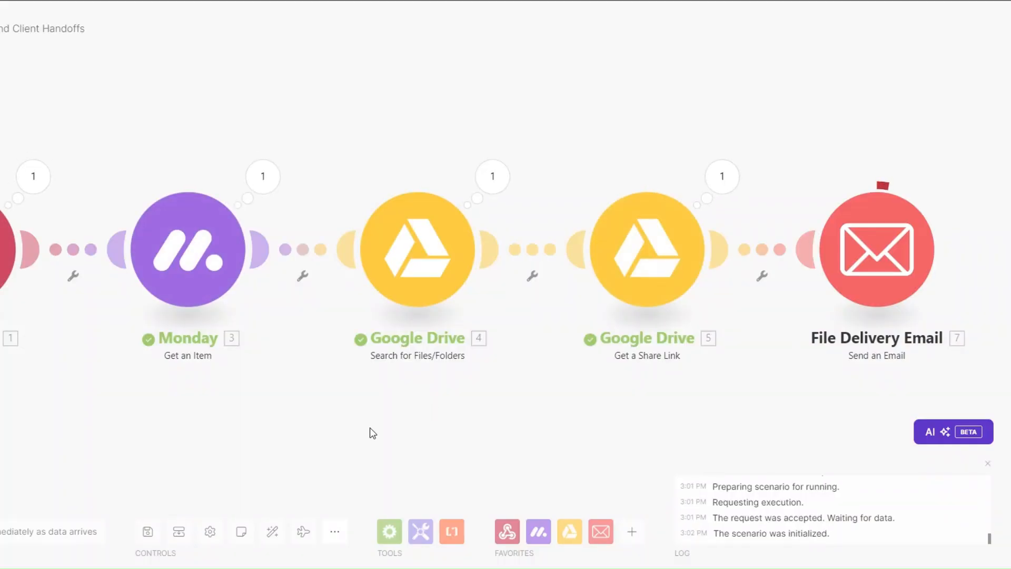
Check the email step's result shows the subject 'Final Design Files Ready for Download'.
scroll(370, 428, down, 2)
drag(359, 423, 357, 395)
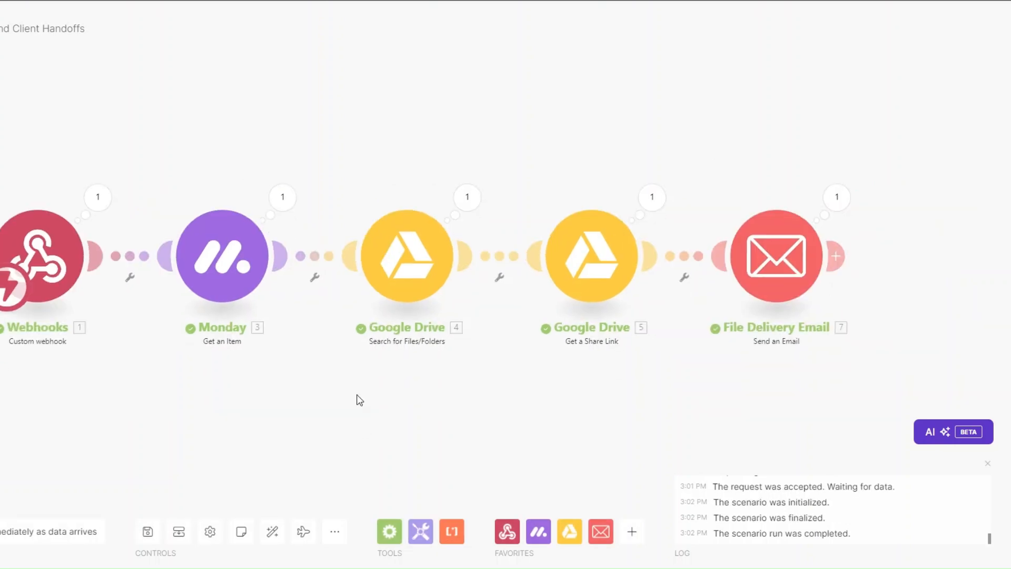
scroll(360, 400, up, 1)
drag(278, 412, 254, 412)
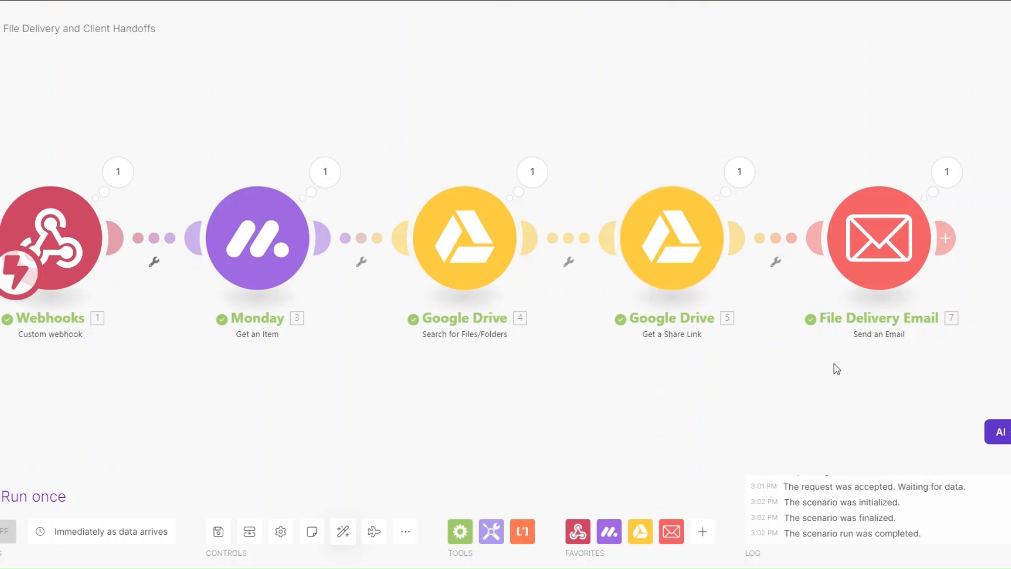
drag(821, 378, 798, 390)
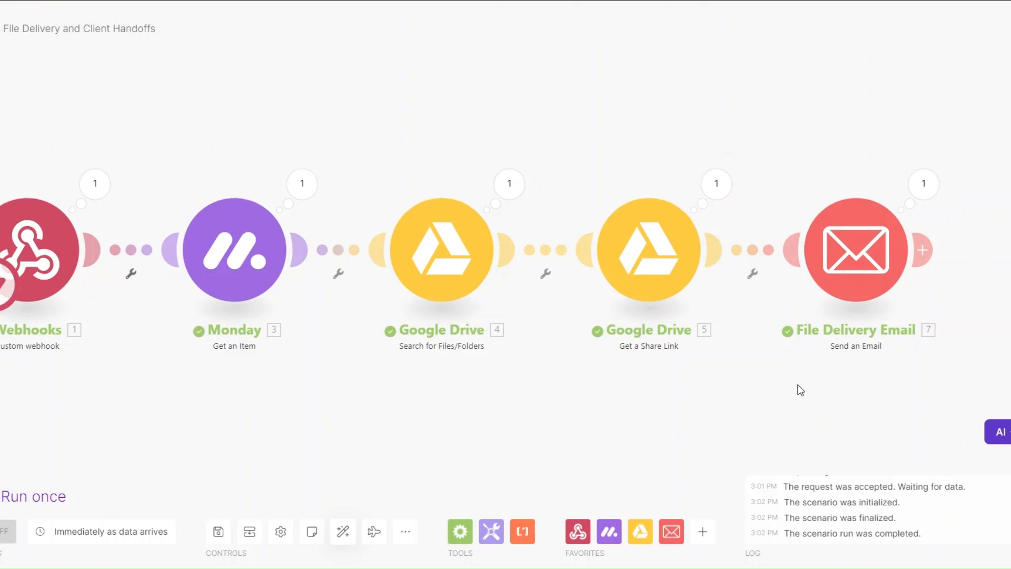
click(923, 184)
drag(689, 223, 817, 224)
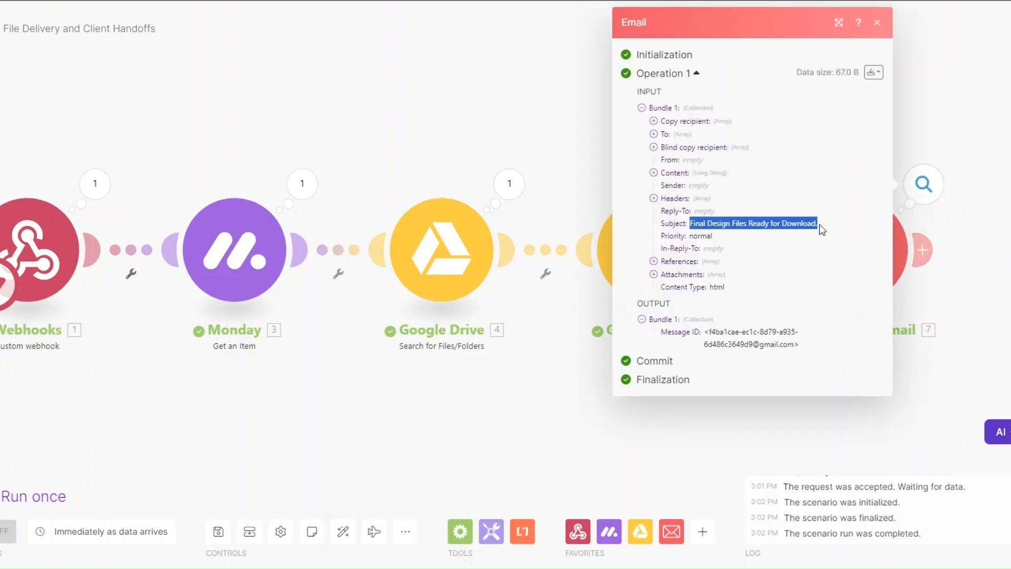
Review the sent email body's greeting, download line and share link URL, then close the details.
click(653, 173)
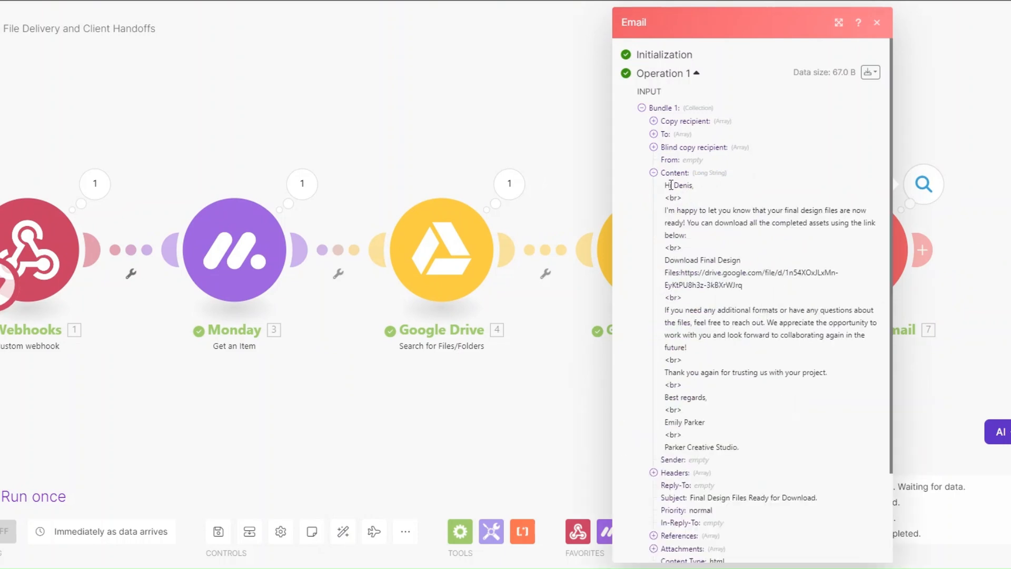
drag(671, 185, 756, 447)
click(756, 447)
drag(665, 261, 744, 262)
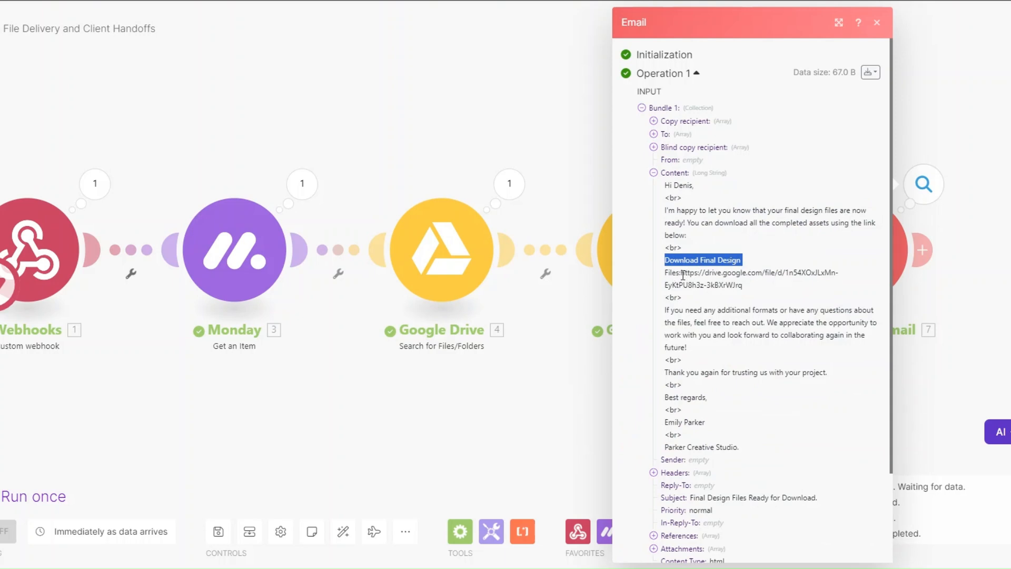
drag(681, 273, 751, 282)
drag(390, 427, 417, 429)
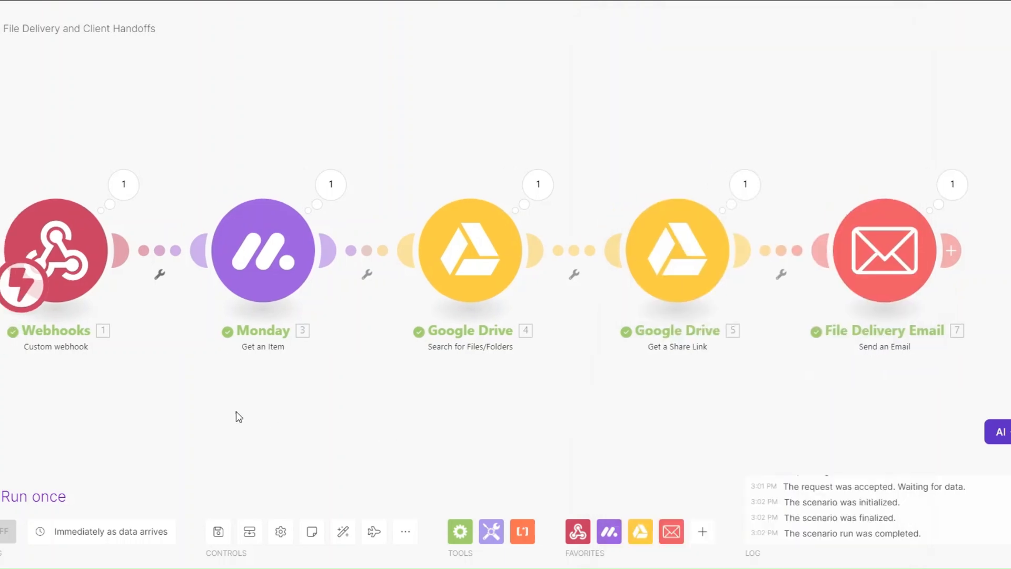
drag(197, 407, 180, 408)
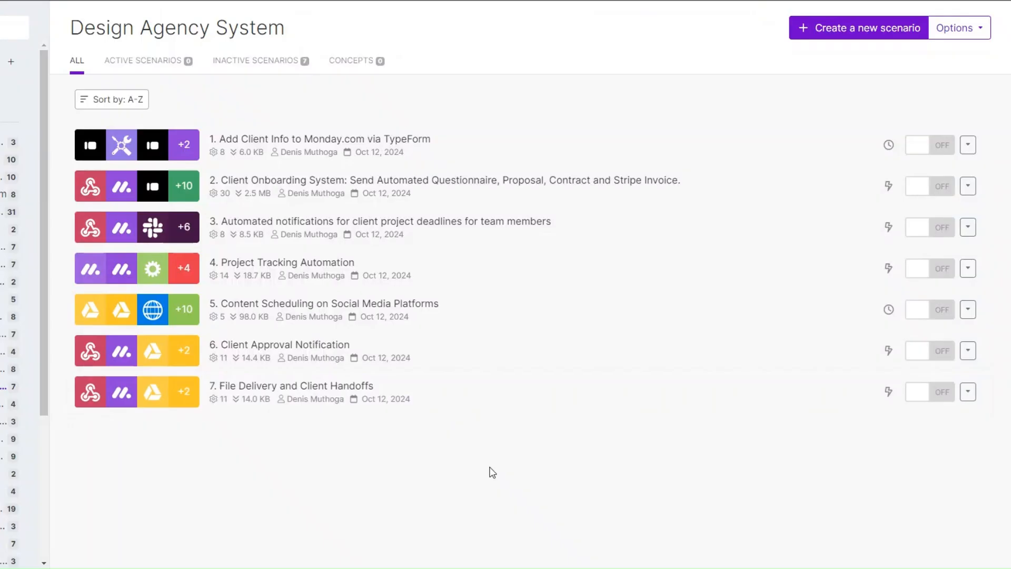
Start a blank scenario named '8. Client Feedback and Reviews Automation'.
click(830, 31)
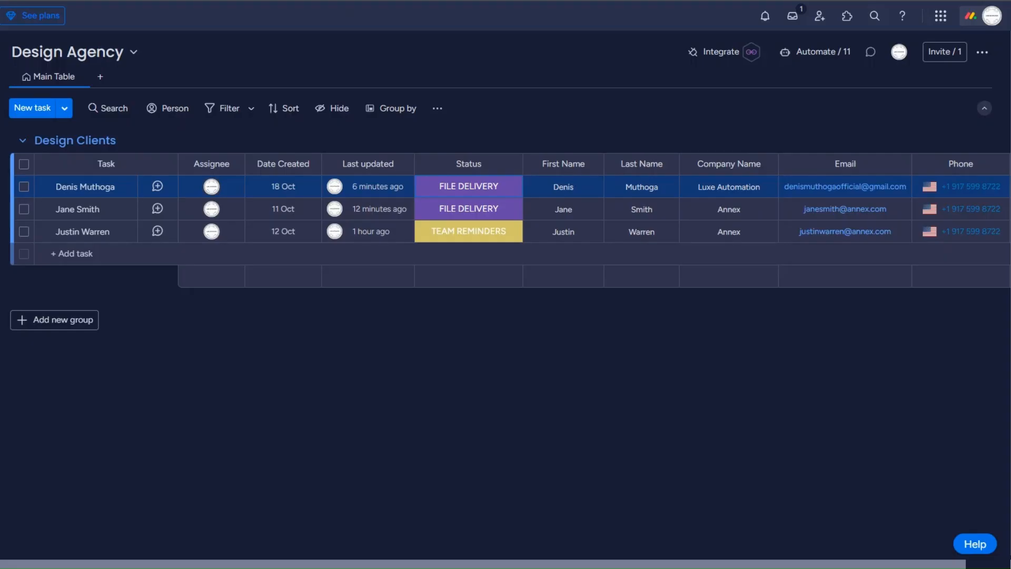
click(466, 196)
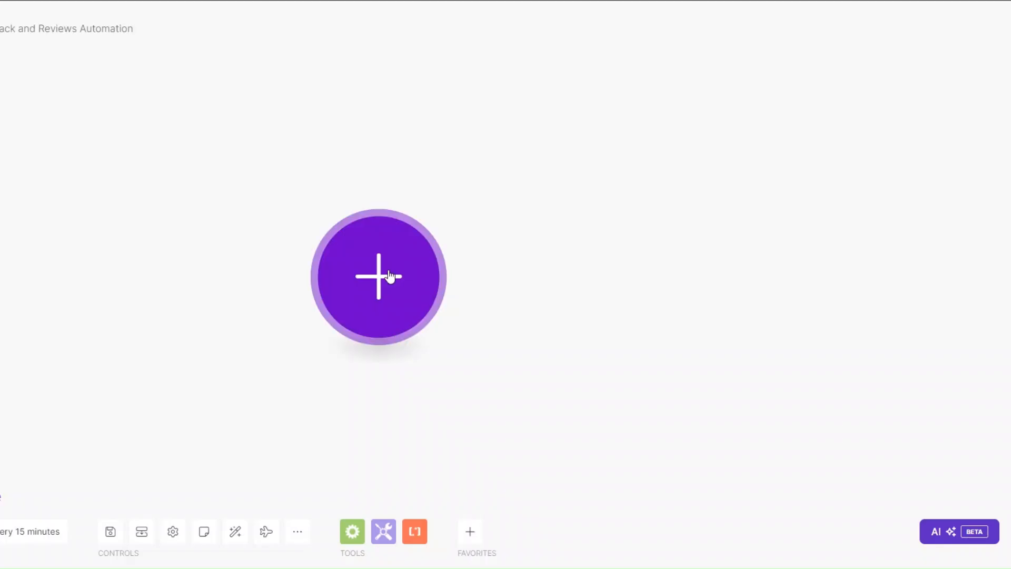
Add a Webhooks Custom webhook trigger using a new hook renamed to a Client Feedback name.
click(394, 266)
click(519, 290)
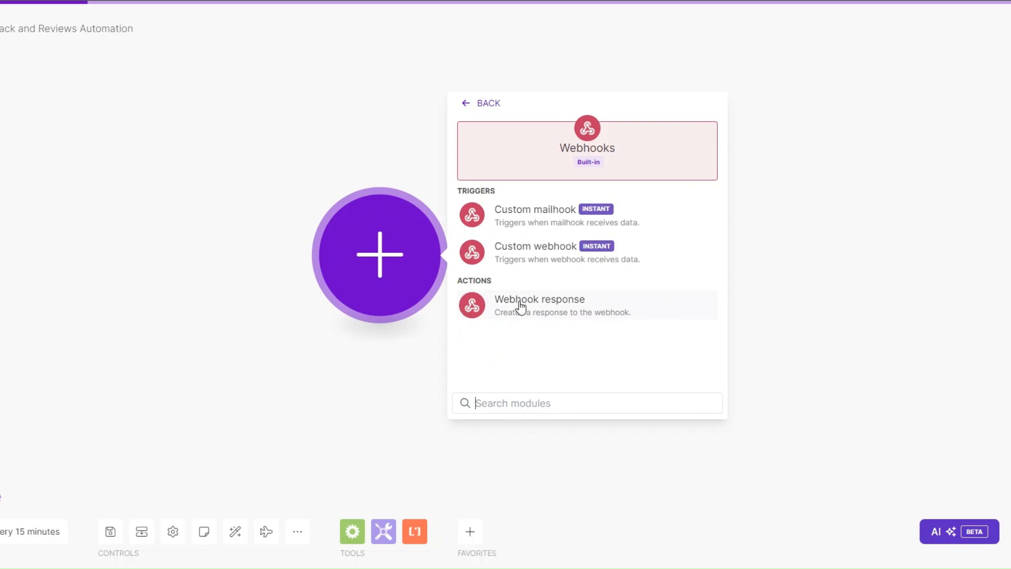
click(532, 258)
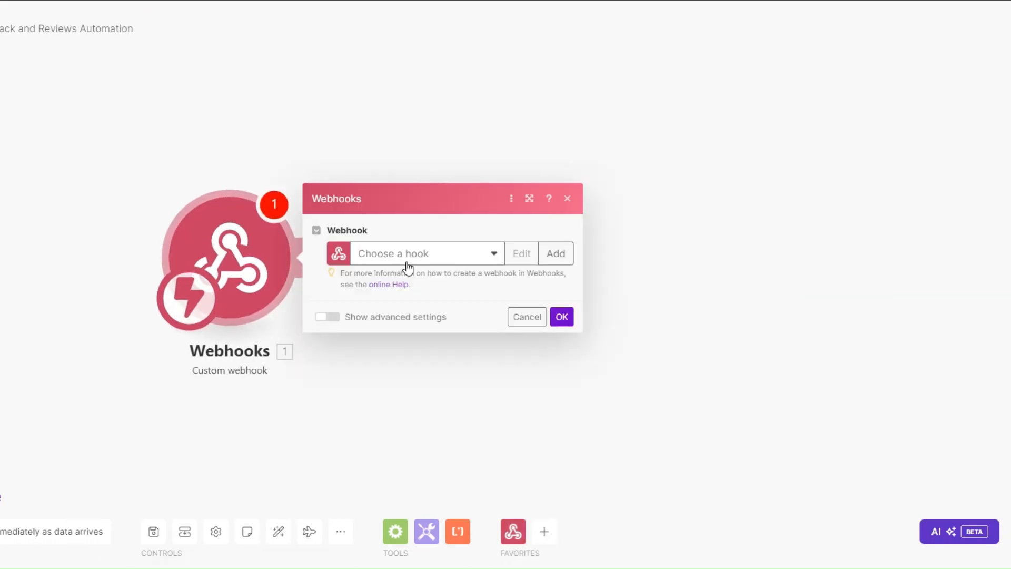
click(555, 253)
drag(716, 205, 605, 207)
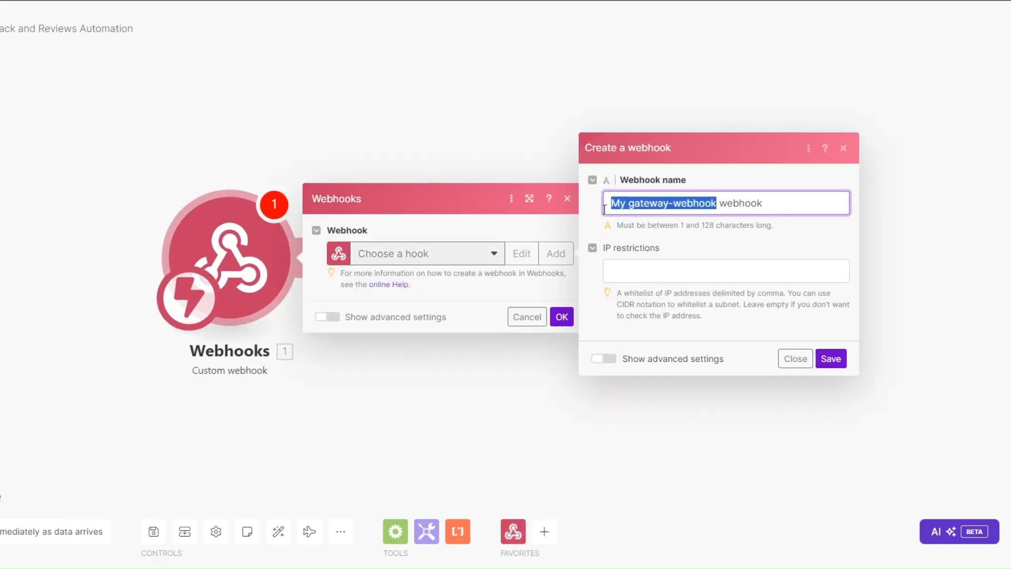
key(BackSpace)
text(Client)
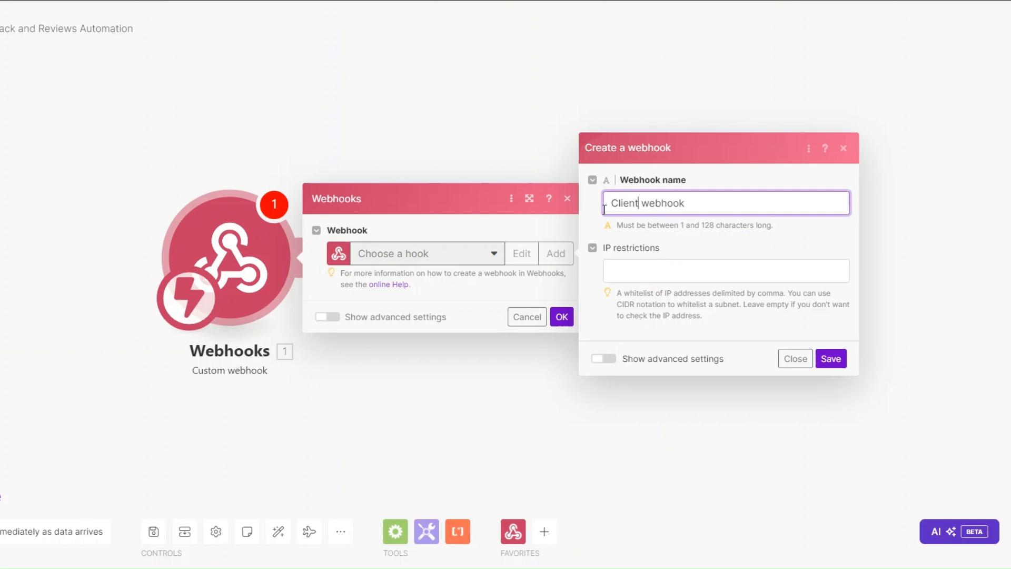
text(Fee)
click(830, 358)
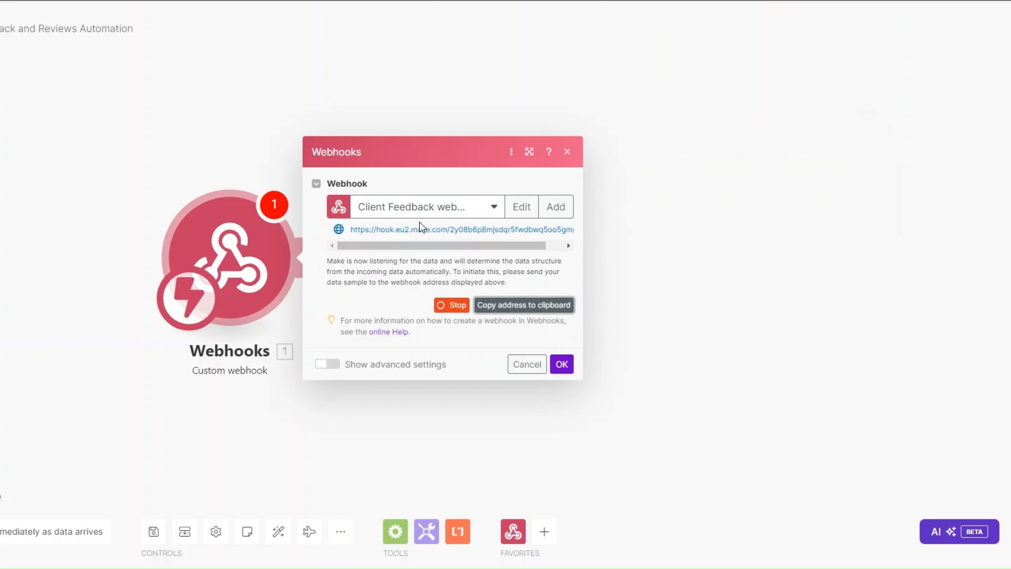
click(574, 367)
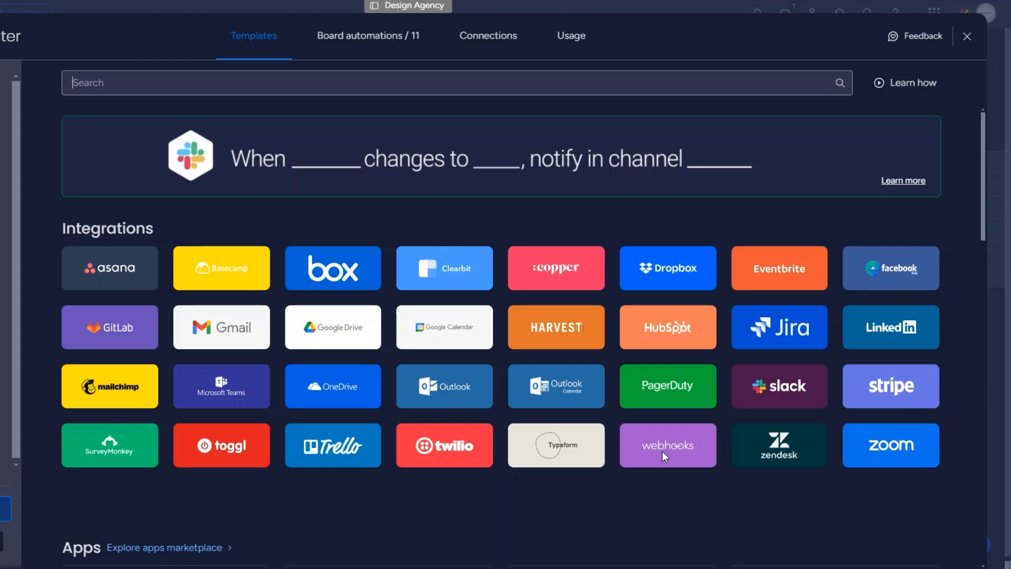
Paste the Make webhook URL into monday.com's send-a-webhook template and try connecting, which fails.
click(662, 450)
click(805, 347)
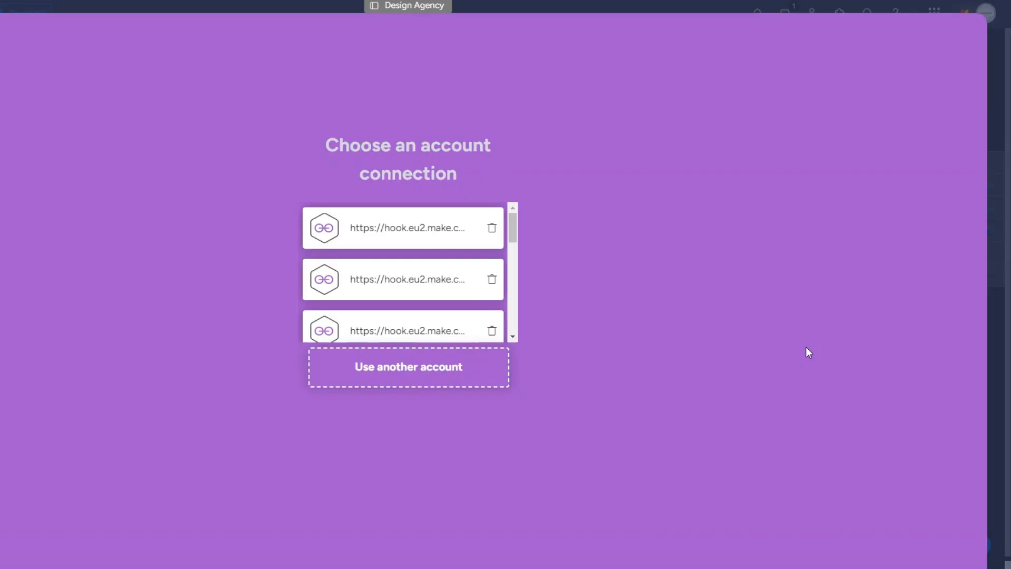
click(413, 369)
click(460, 284)
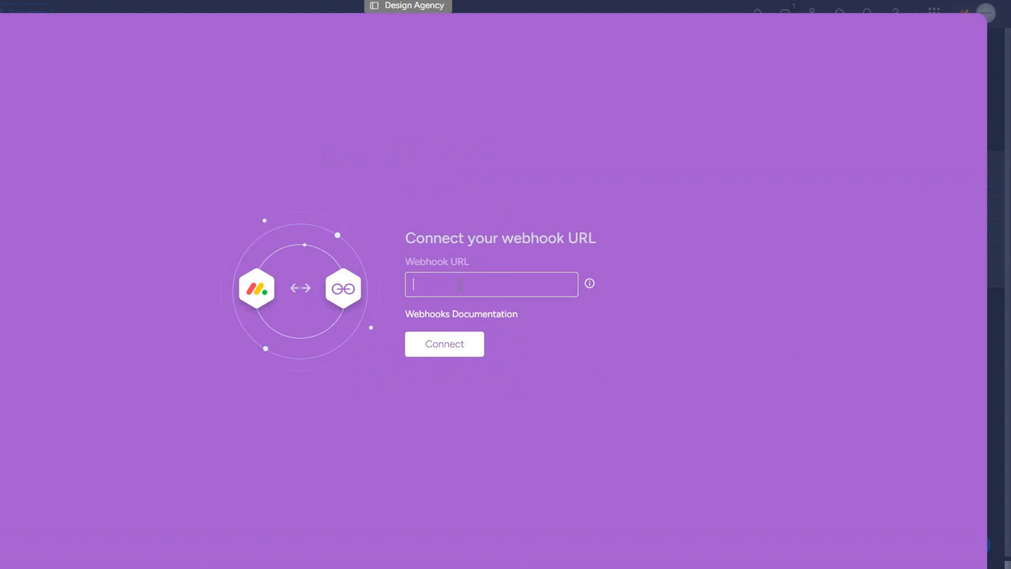
key(ctrl+v)
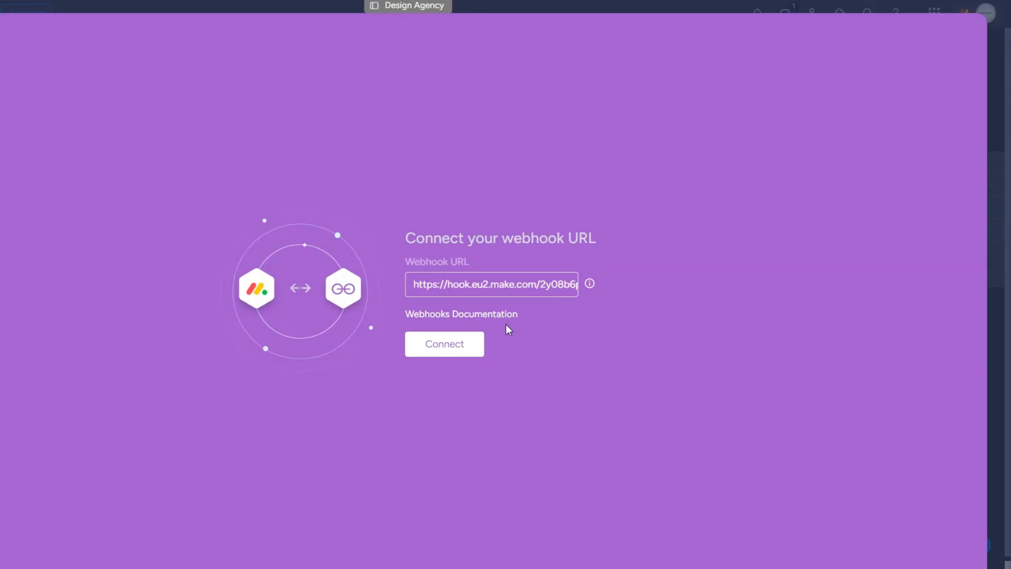
click(442, 346)
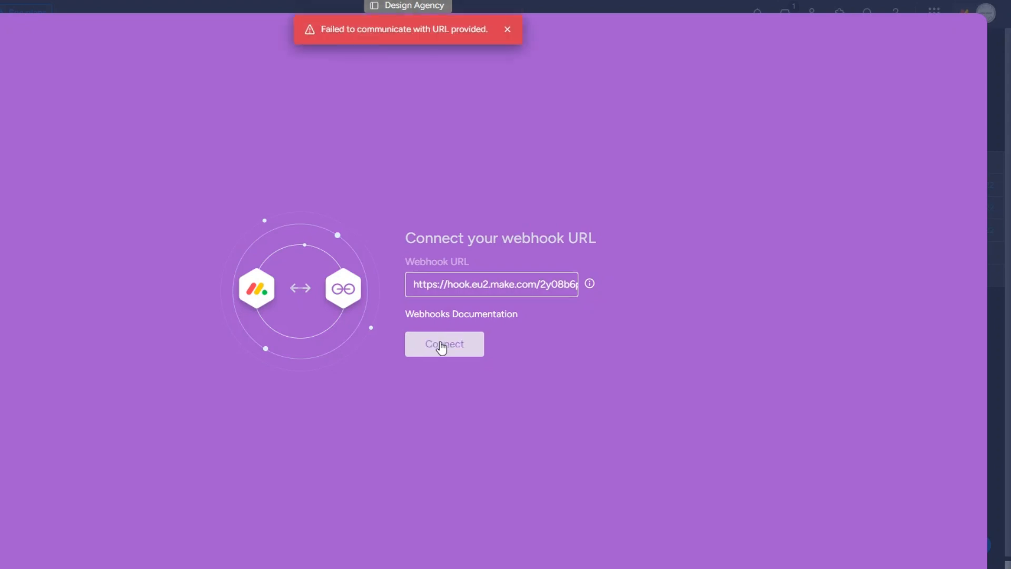
drag(325, 23, 485, 23)
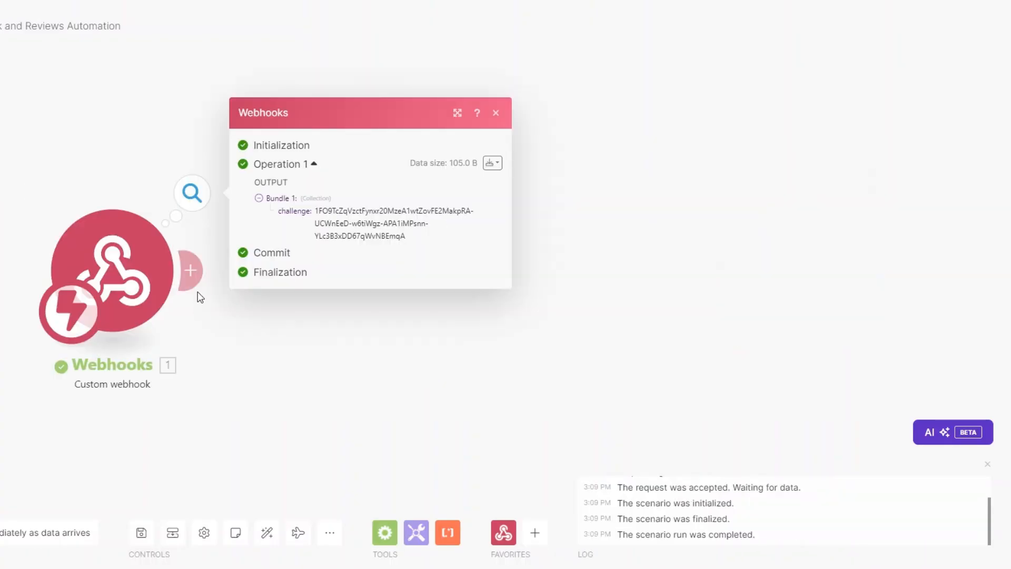
click(194, 284)
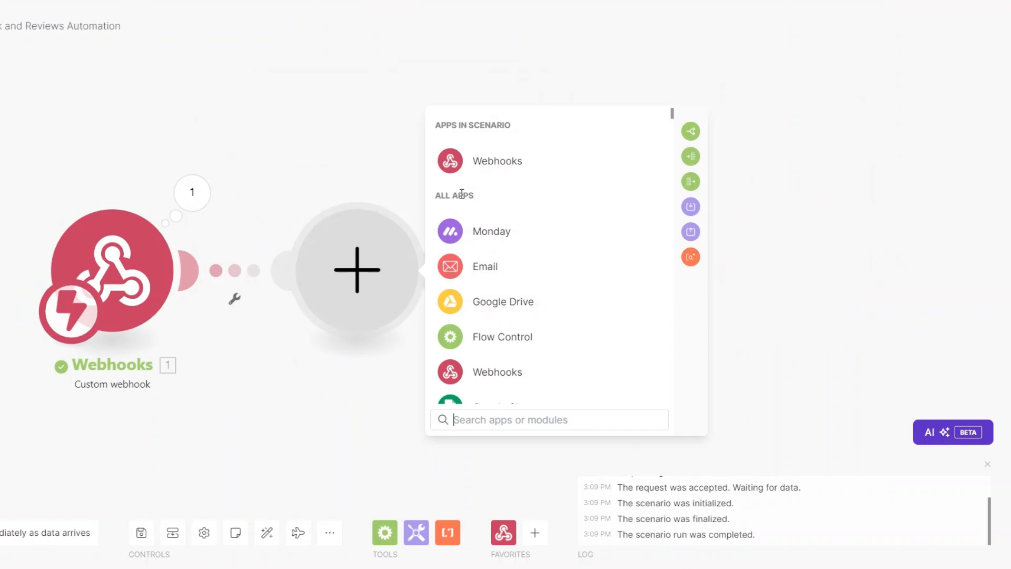
Add a Webhook response with status 200 and body {"challenge":"<1. challenge>"}.
click(495, 161)
click(519, 224)
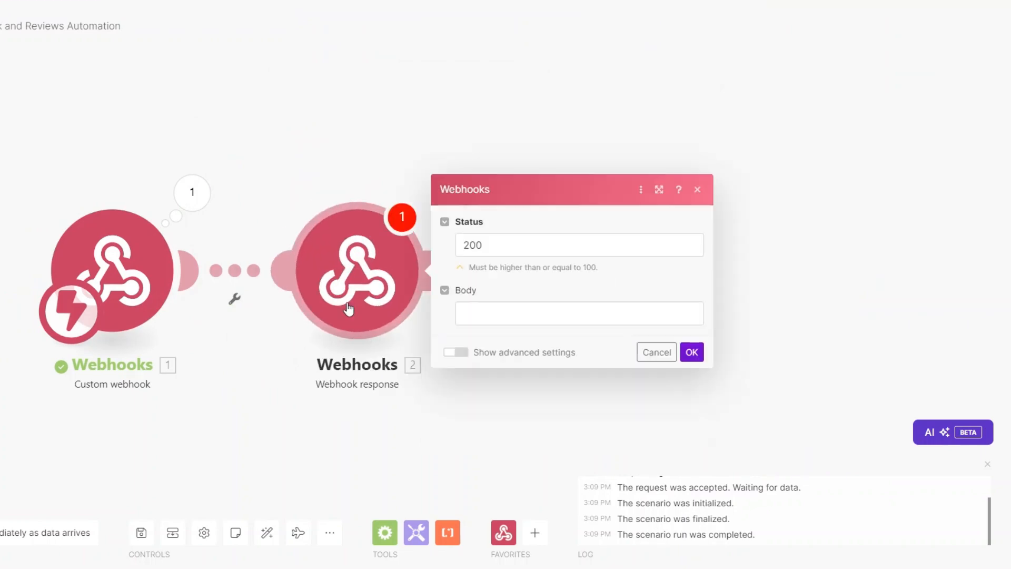
click(500, 315)
text({})
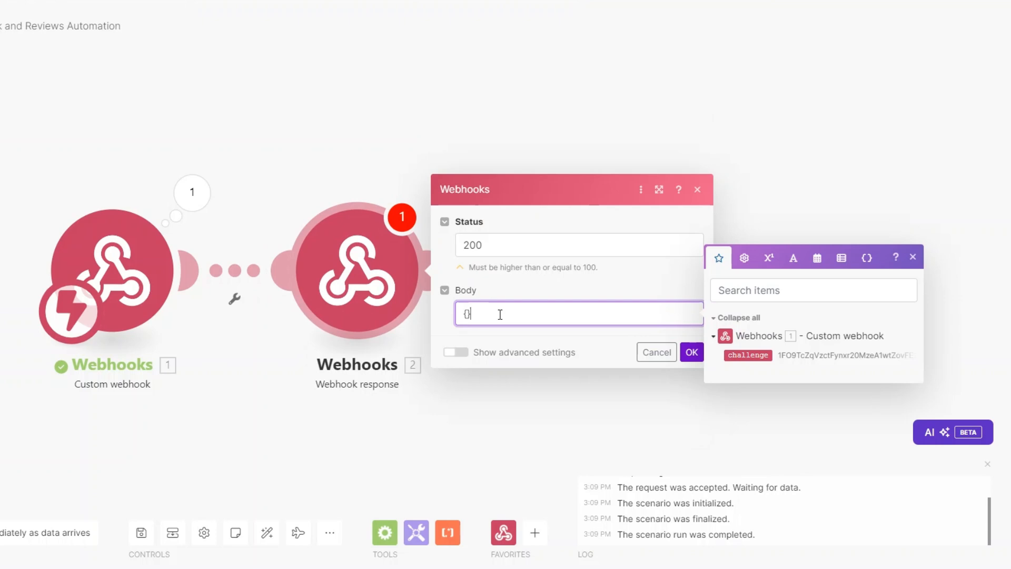
text("":"")
key(Left)
text(challenge)
key(Left)
key(Left)
click(747, 355)
click(636, 346)
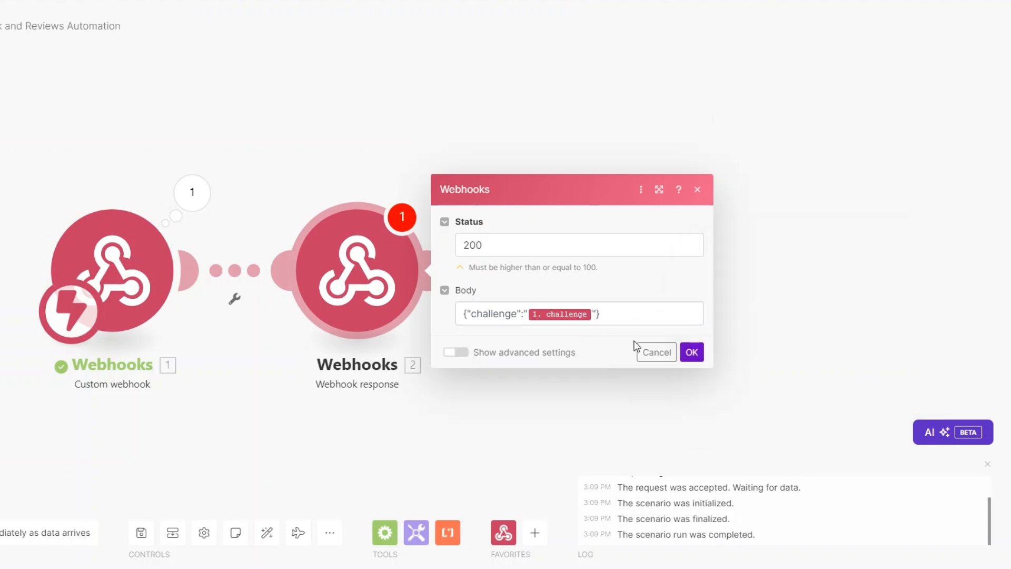
click(693, 351)
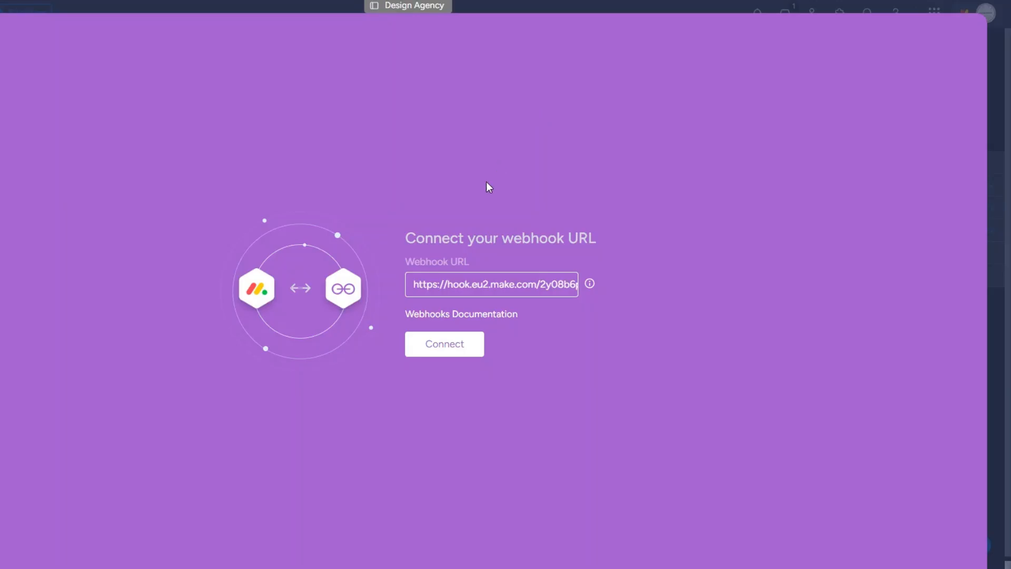
Connect the webhook in monday.com and delete Make's Webhook response module.
click(444, 346)
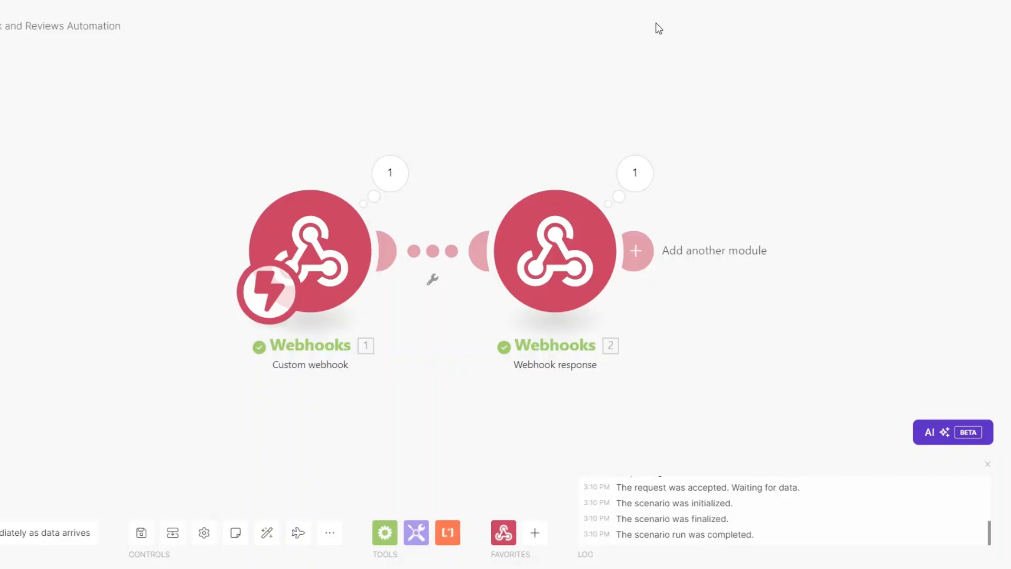
right_click(558, 252)
click(592, 406)
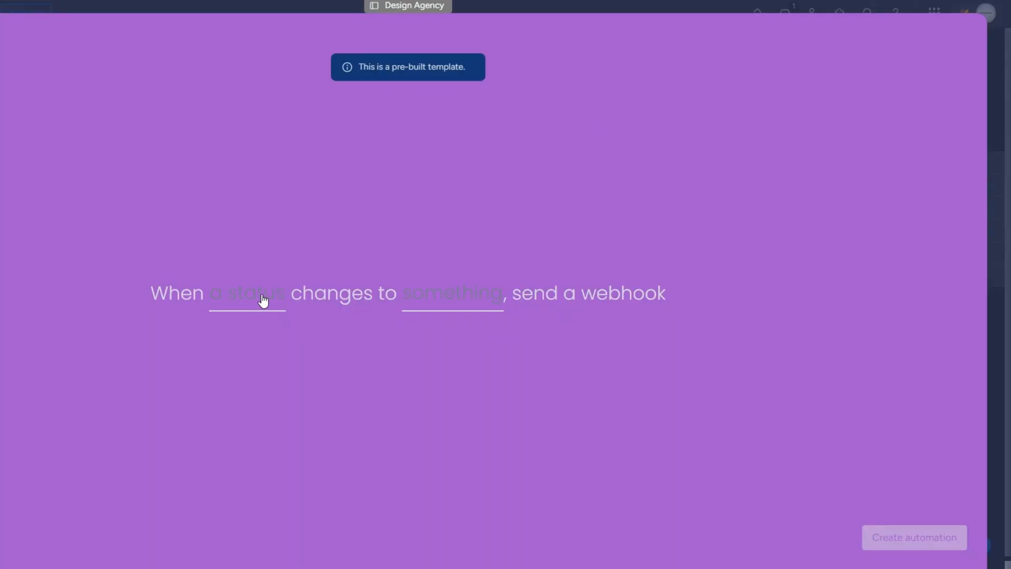
Create the automation: when Status changes to CLIENT FEEDBACK, send a webhook.
click(263, 299)
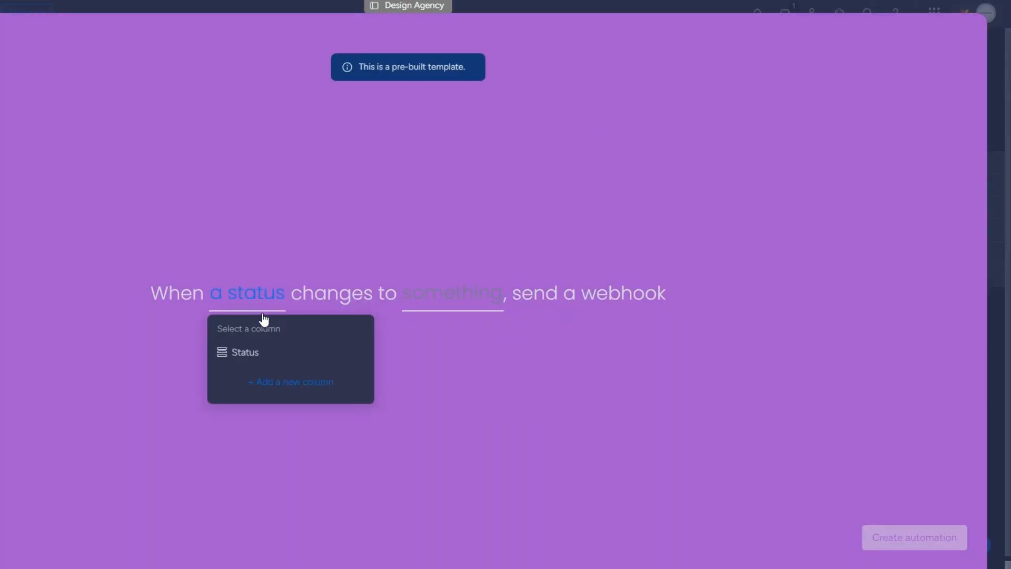
click(264, 351)
click(455, 297)
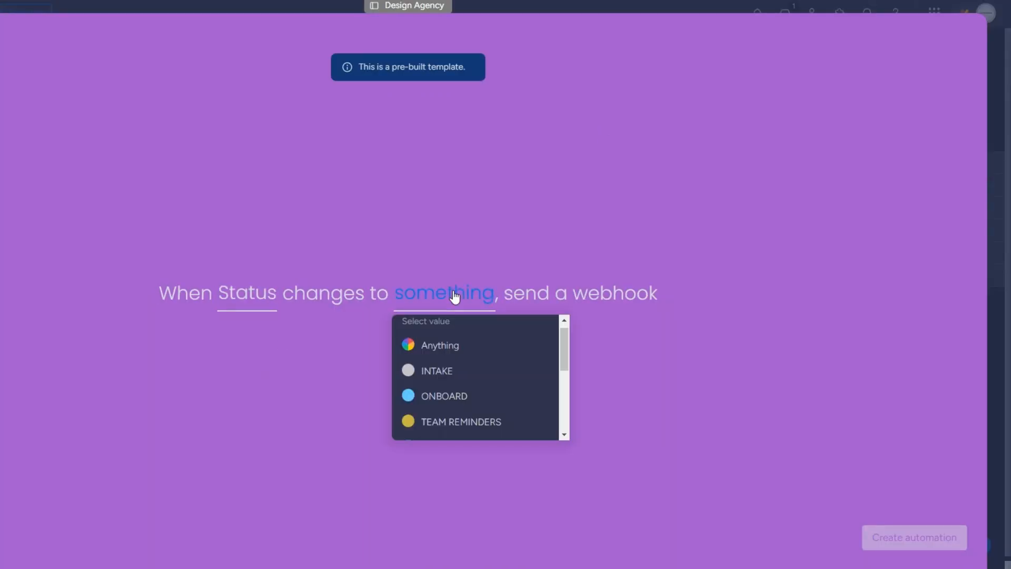
scroll(458, 368, down, 5)
click(477, 429)
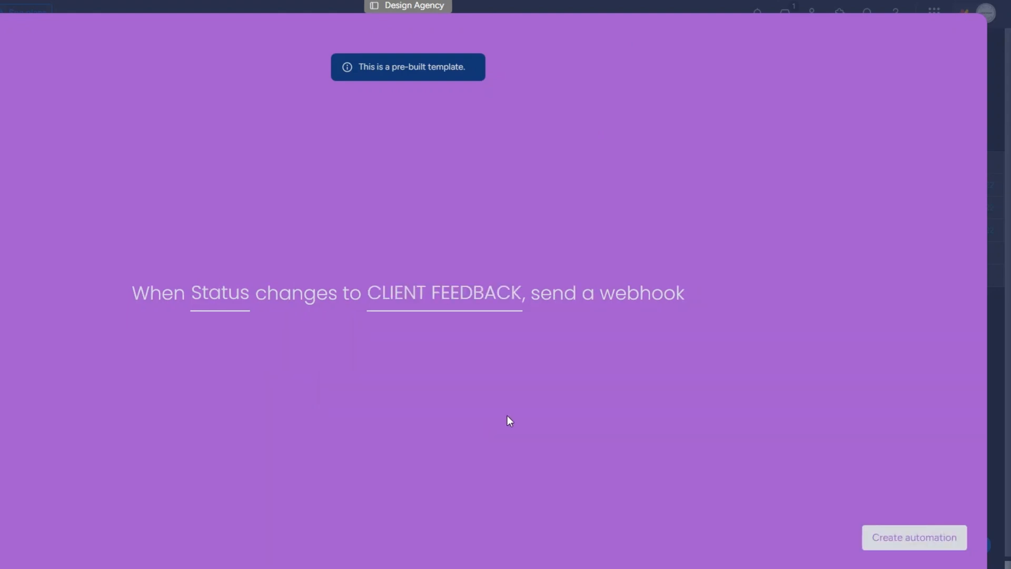
click(914, 539)
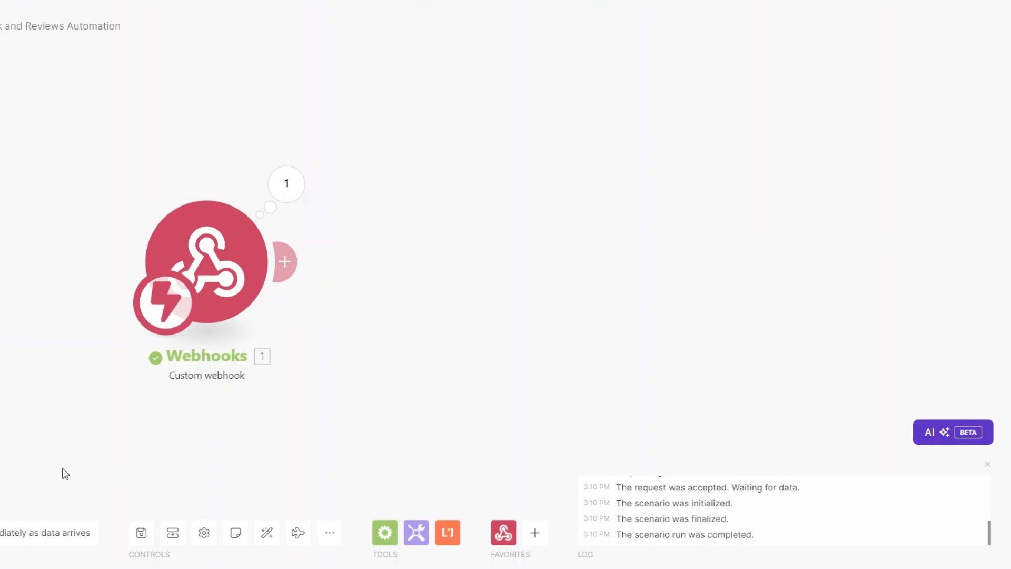
Run the scenario once and change the third client's status to CLIENT FEEDBACK.
click(1, 532)
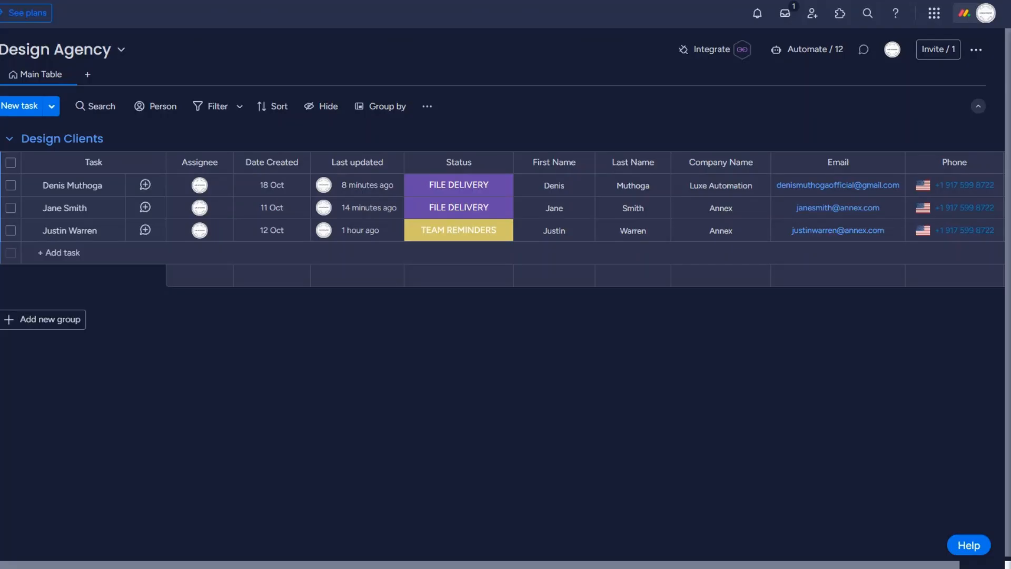
click(462, 232)
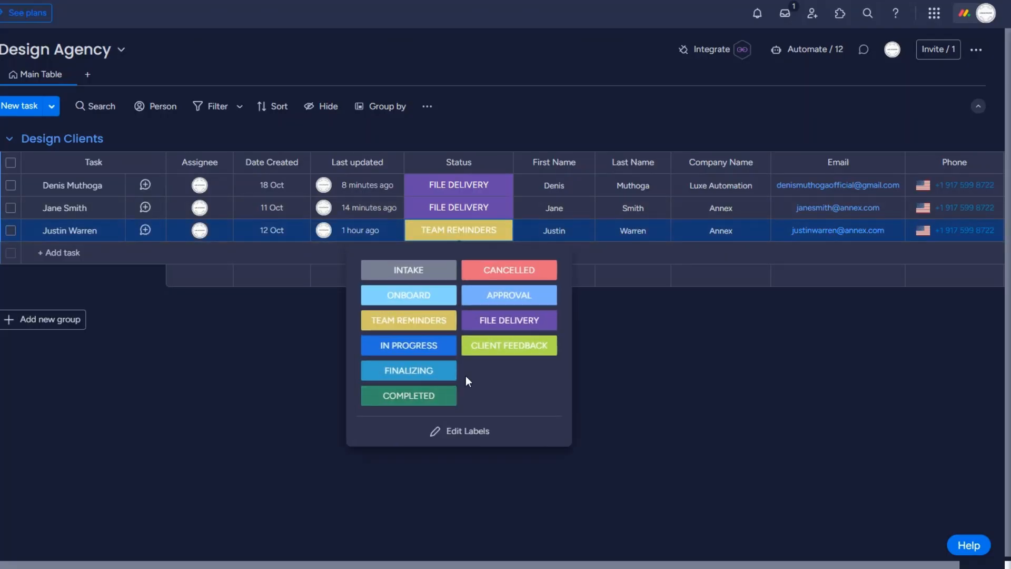
click(485, 348)
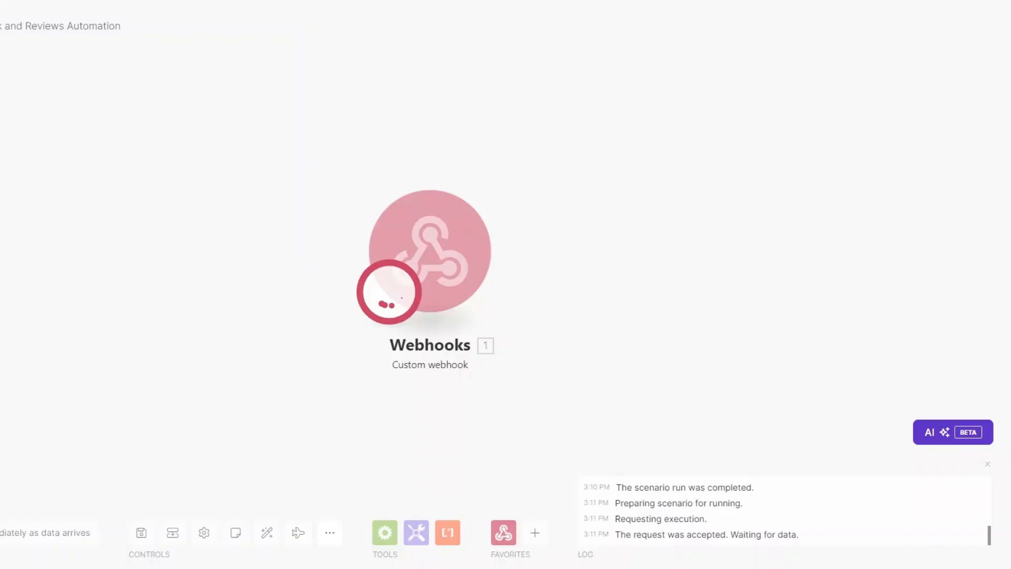
Inspect the captured event data, noting the item's pulseId, then add a Monday module.
click(510, 172)
click(585, 203)
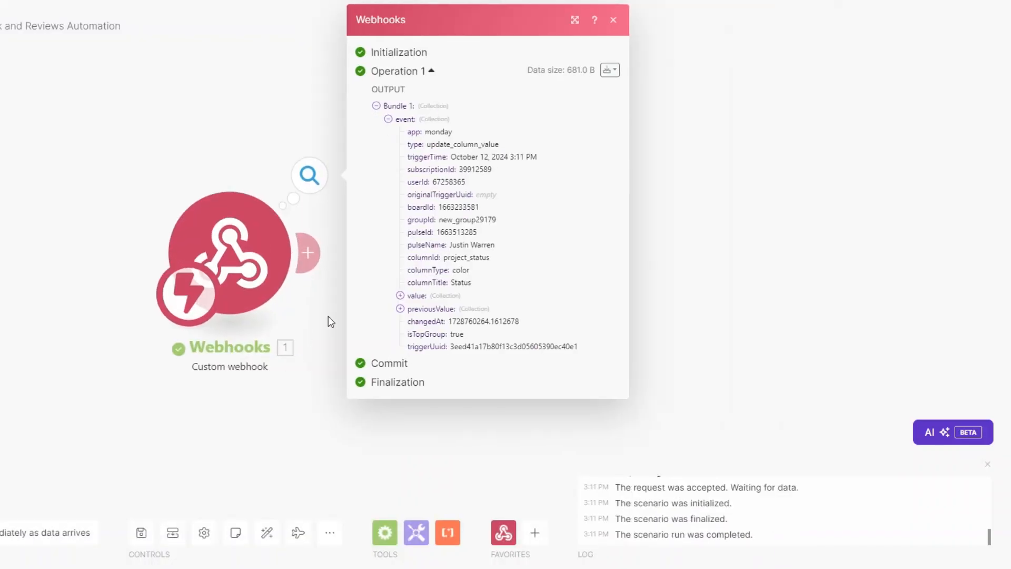
drag(450, 245, 501, 245)
click(463, 237)
double_click(438, 233)
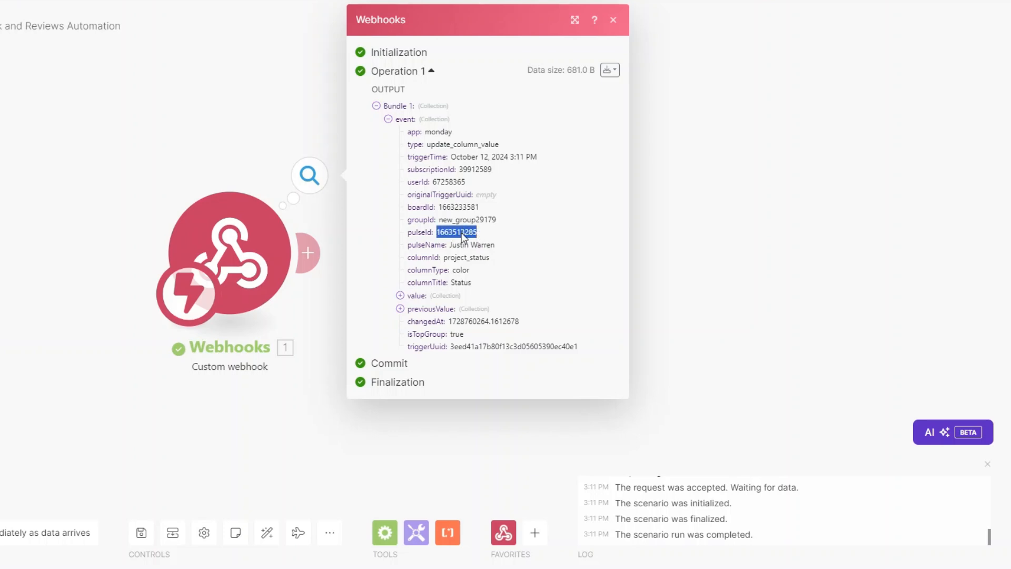
drag(319, 364, 284, 381)
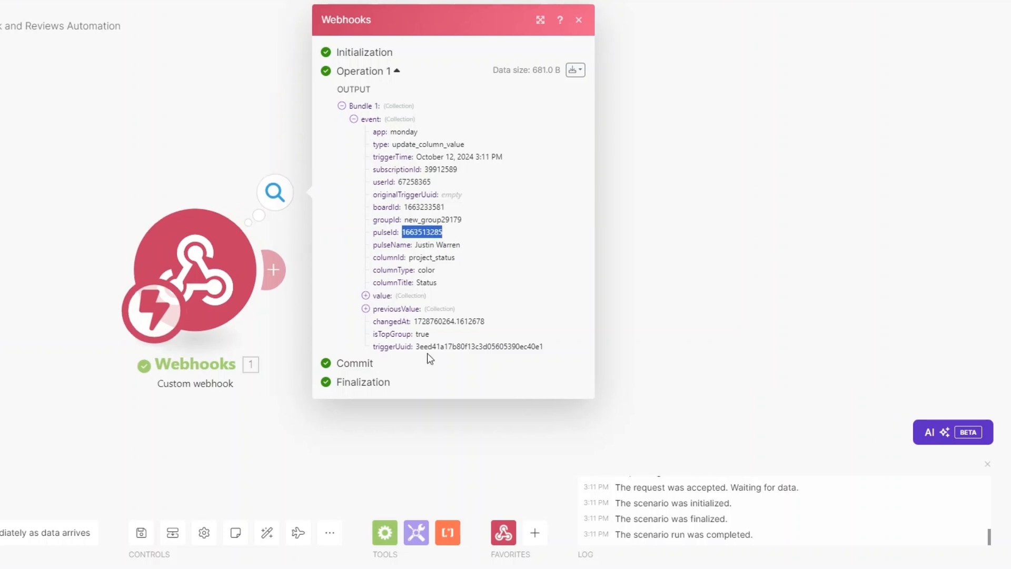
click(678, 309)
click(263, 273)
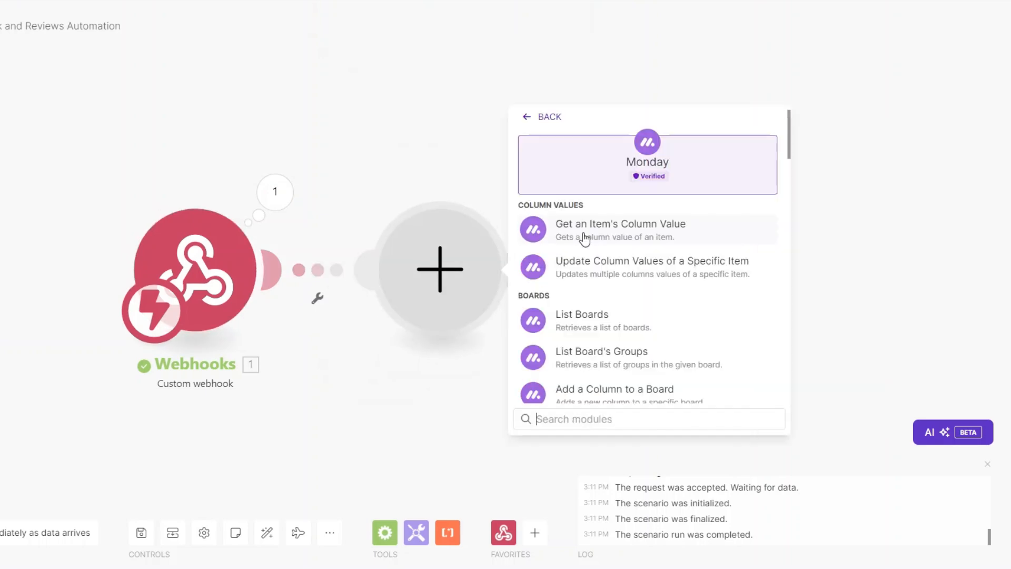
Set up Monday Get an Item with ID mapped to the webhook pulseId on the Design Agency board.
scroll(590, 376, down, 1)
text(get an)
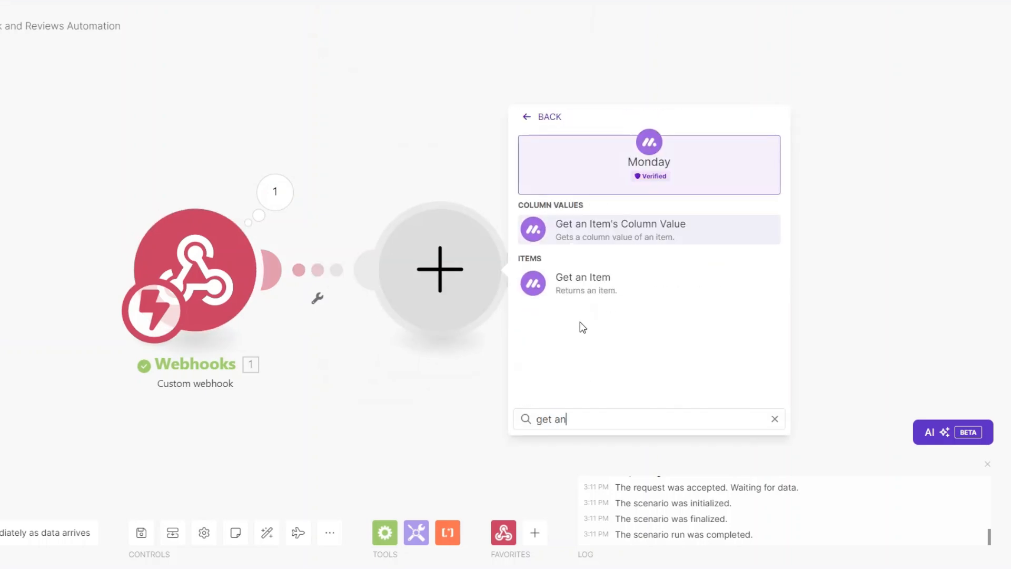
click(580, 284)
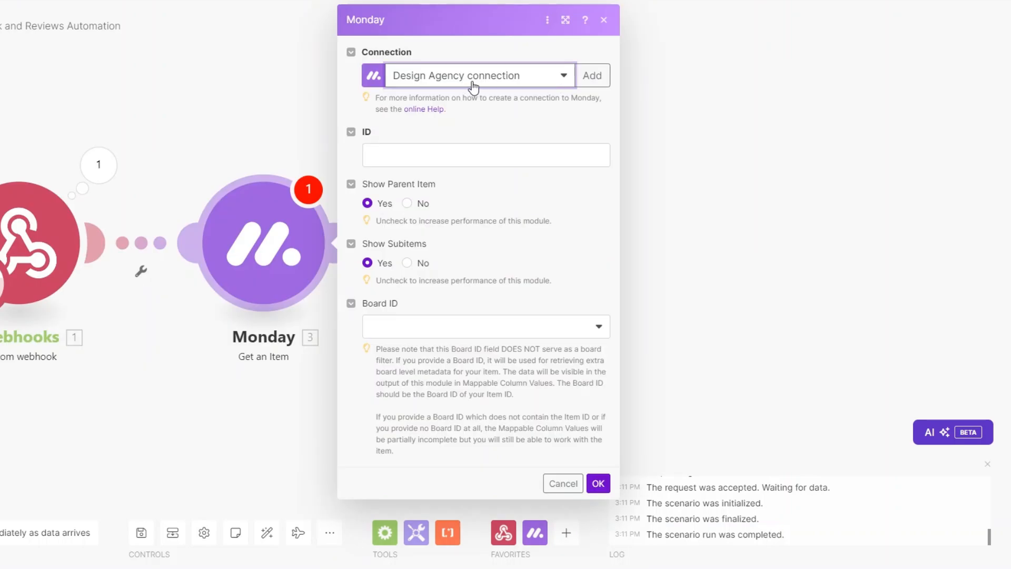
click(471, 148)
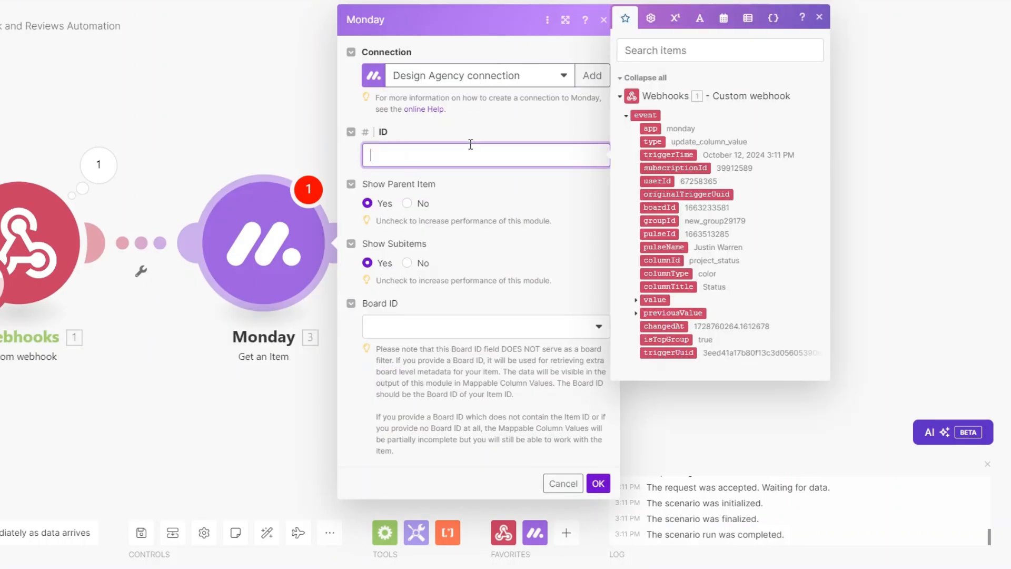
click(664, 234)
click(446, 326)
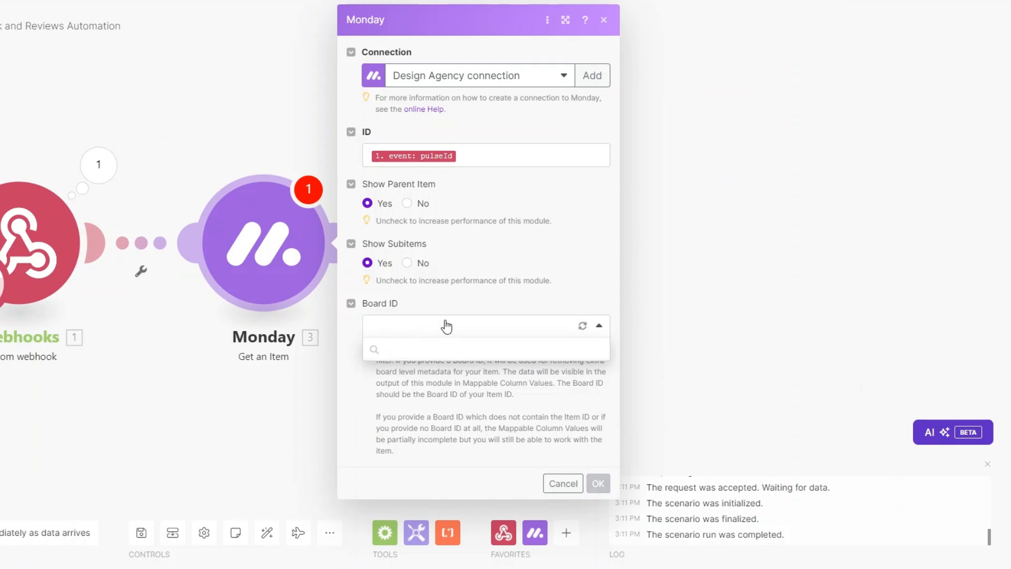
click(421, 370)
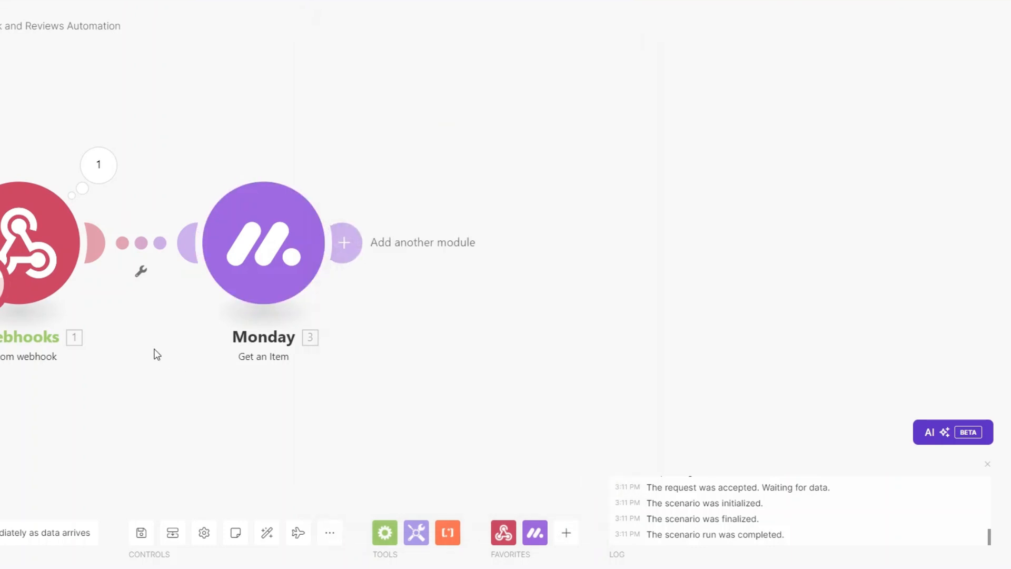
Run only the Monday module with the pasted item ID and review its Email and Phone values.
right_click(275, 285)
click(309, 312)
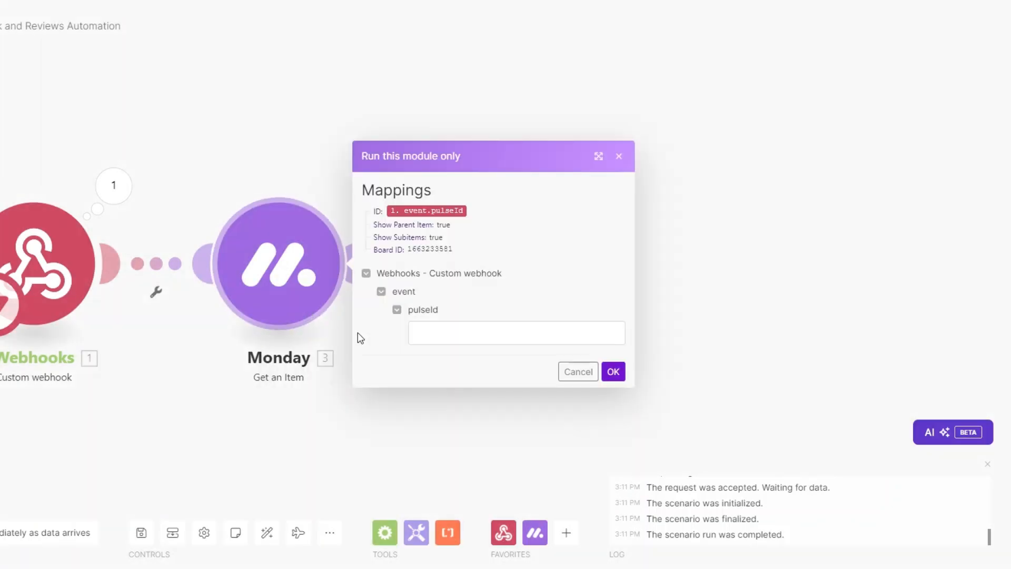
click(442, 332)
key(ctrl+v)
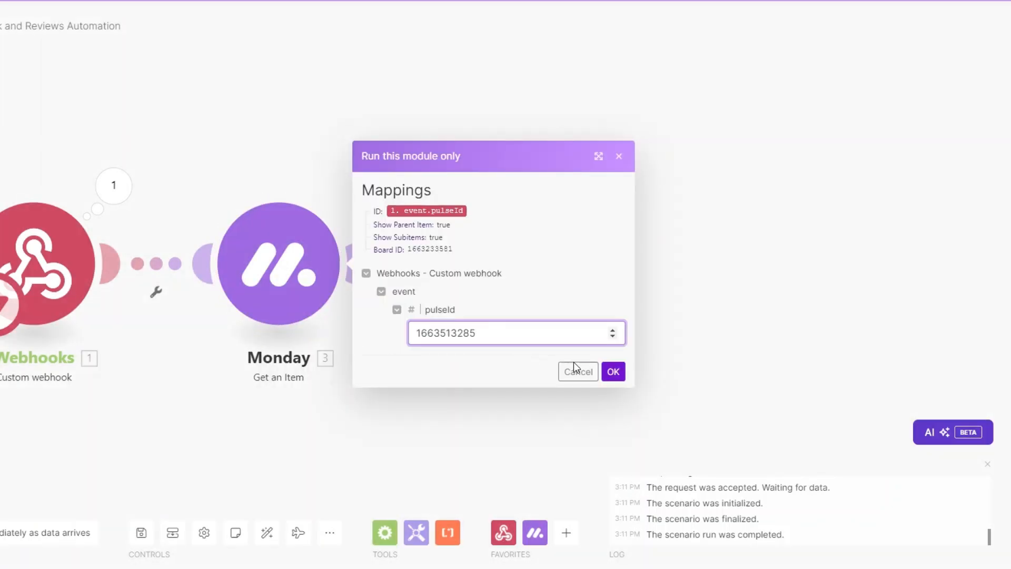
click(613, 371)
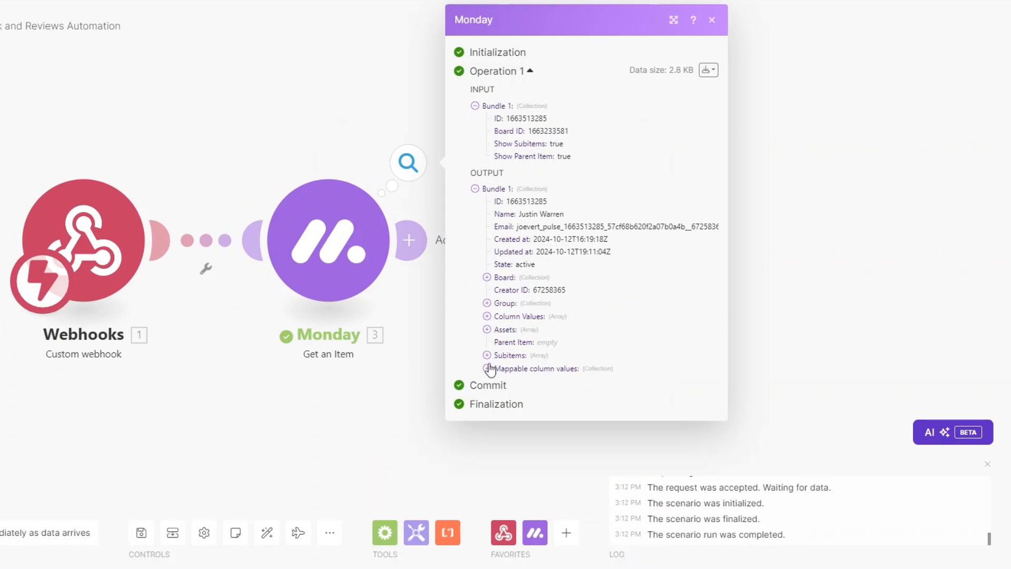
click(547, 368)
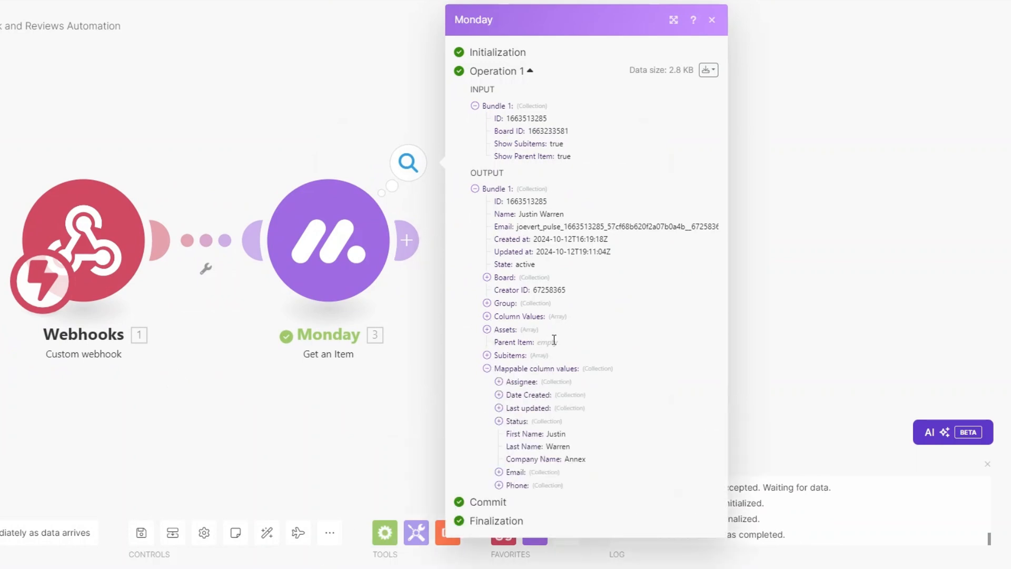
click(498, 473)
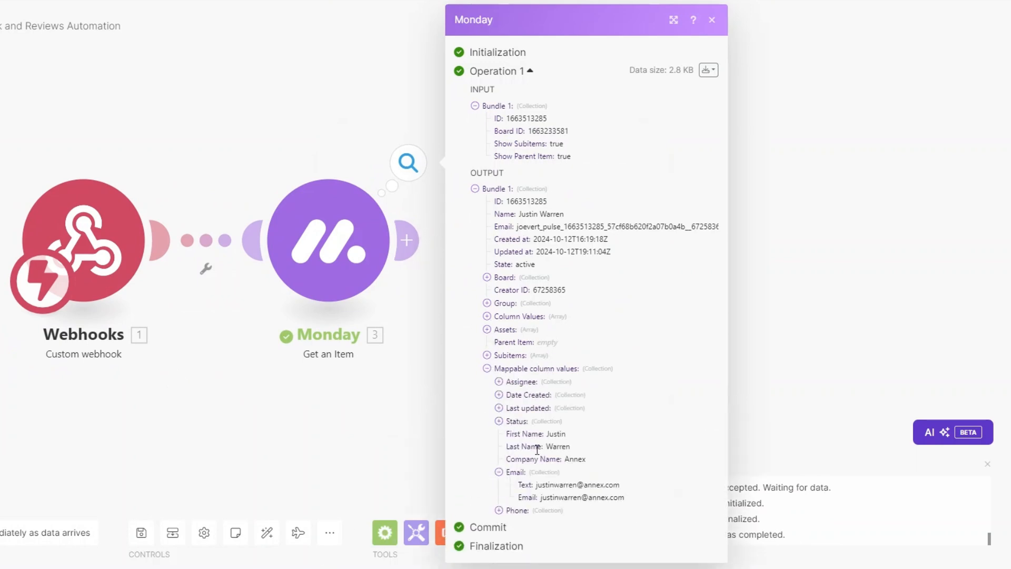
click(498, 511)
scroll(540, 448, down, 1)
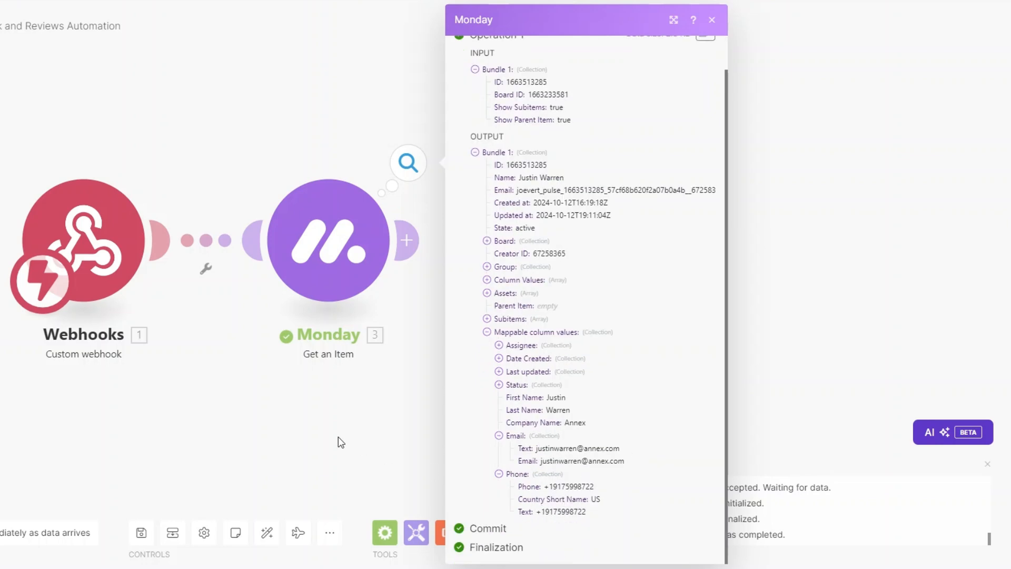
click(338, 441)
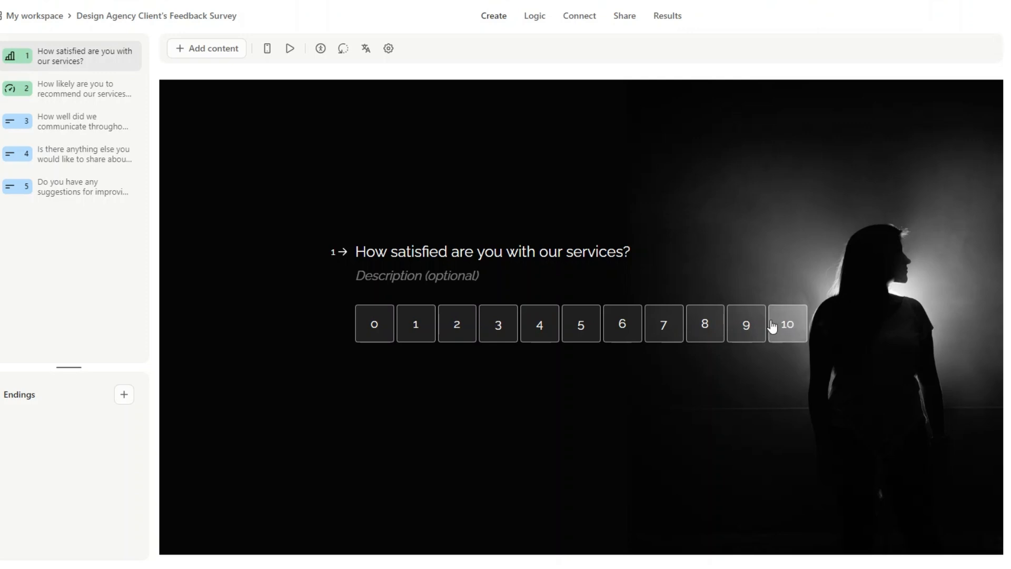
Review survey questions 2–5, then select the form ID at the end of the share link.
click(74, 88)
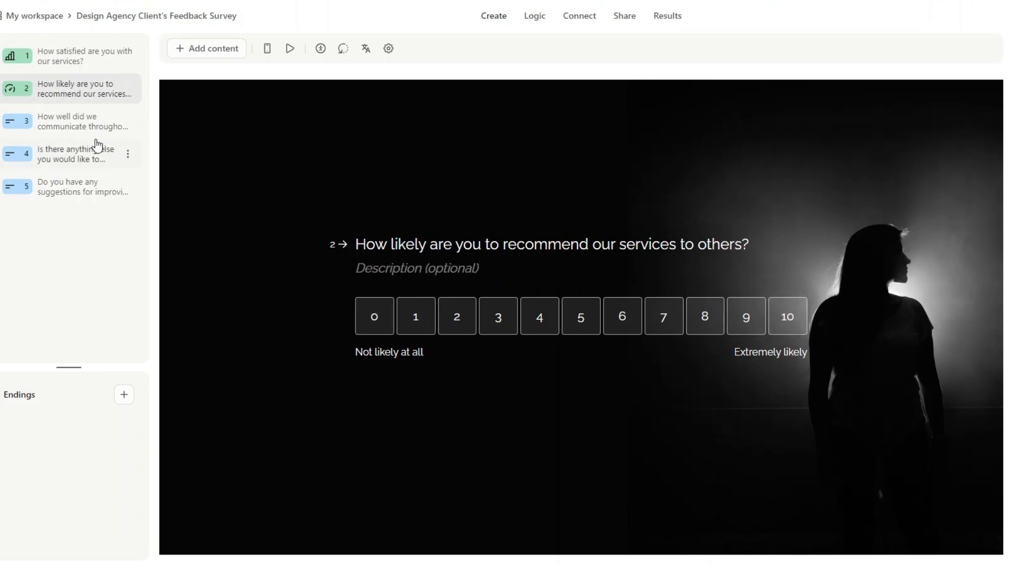
click(58, 122)
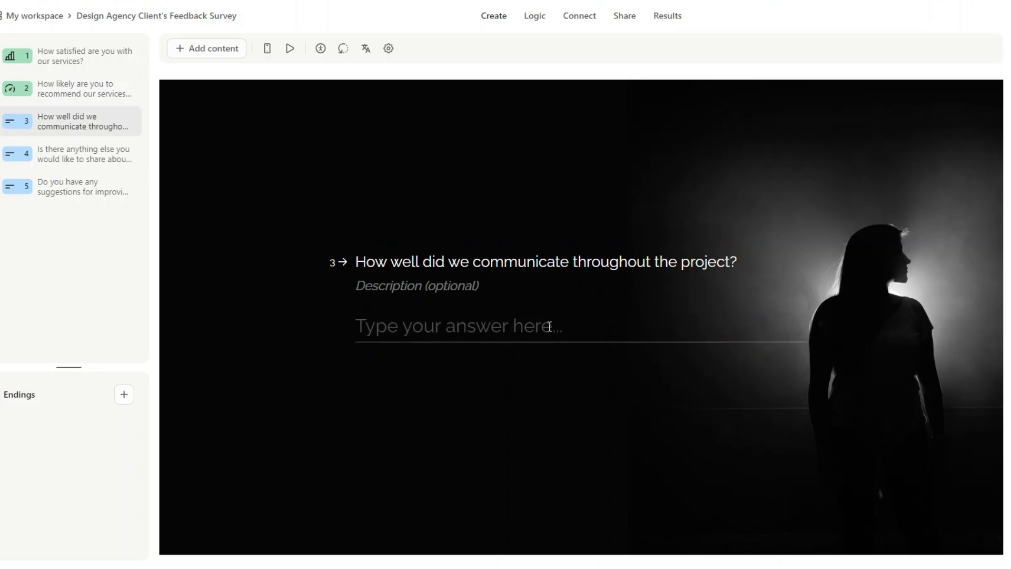
click(92, 158)
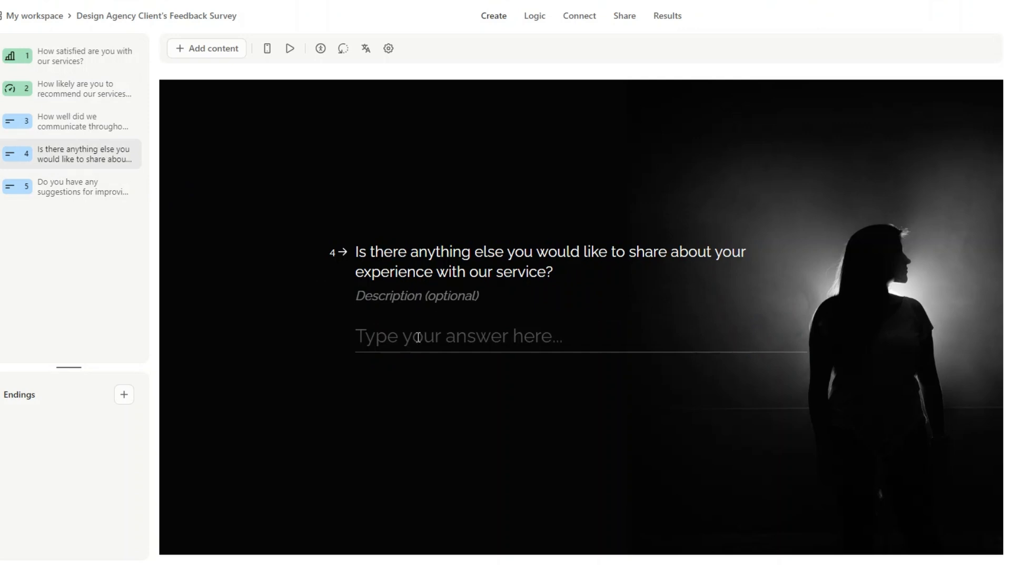
click(80, 191)
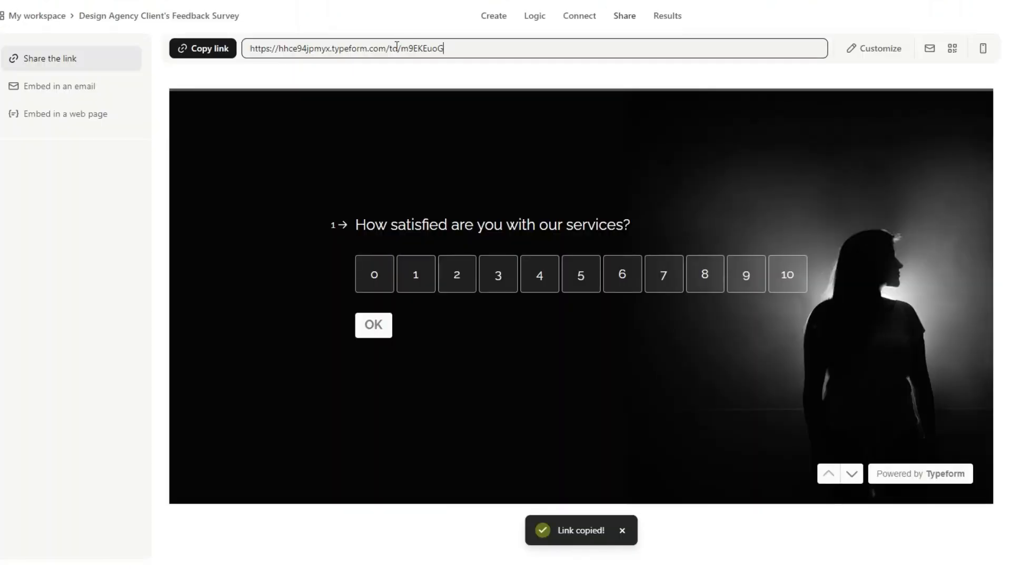
drag(399, 48, 448, 48)
key(ctrl+c)
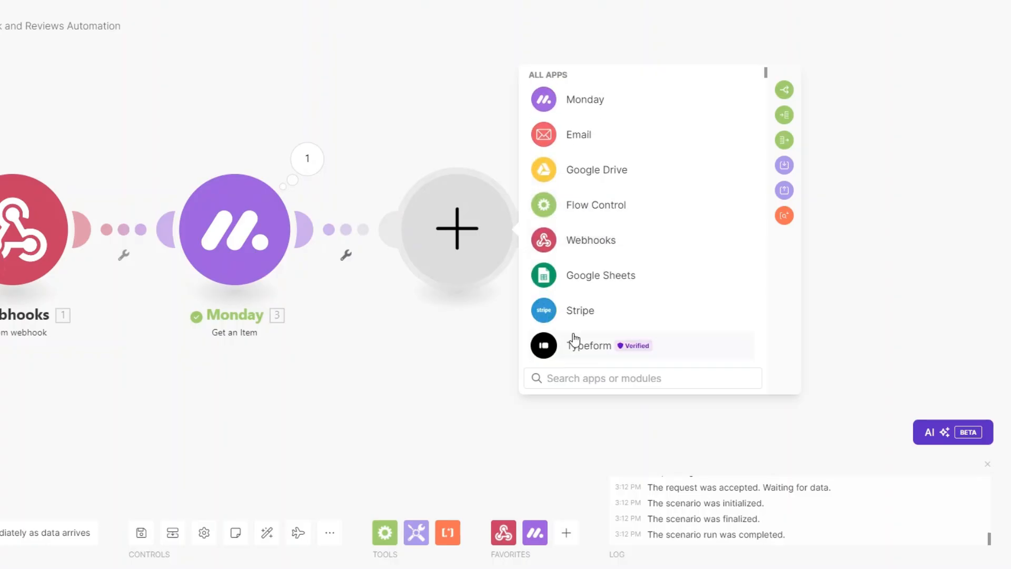
Add a Typeform Get a Form module with form ID m9EKEuoG after the Monday module.
click(573, 341)
click(576, 323)
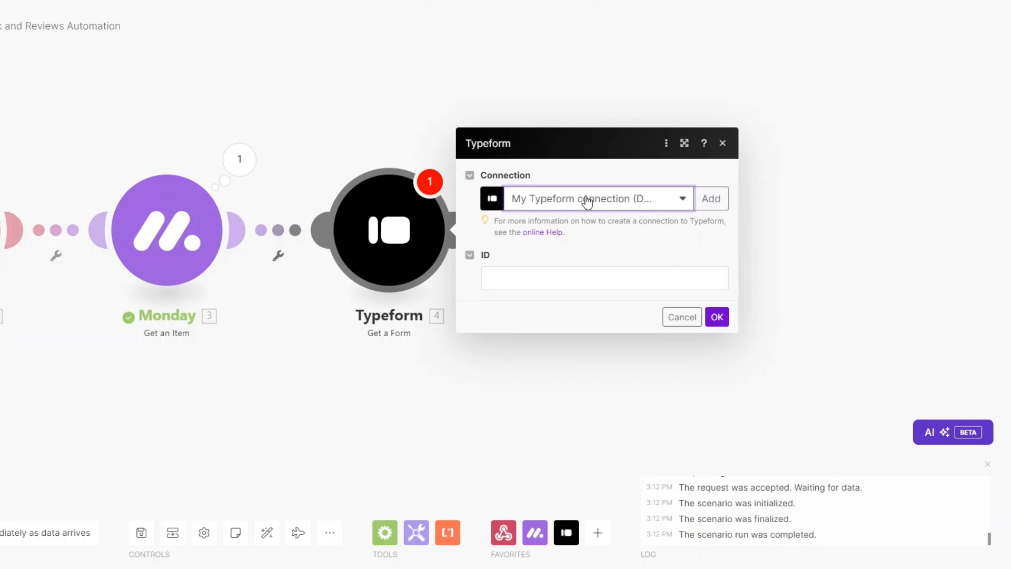
click(542, 279)
key(ctrl+v)
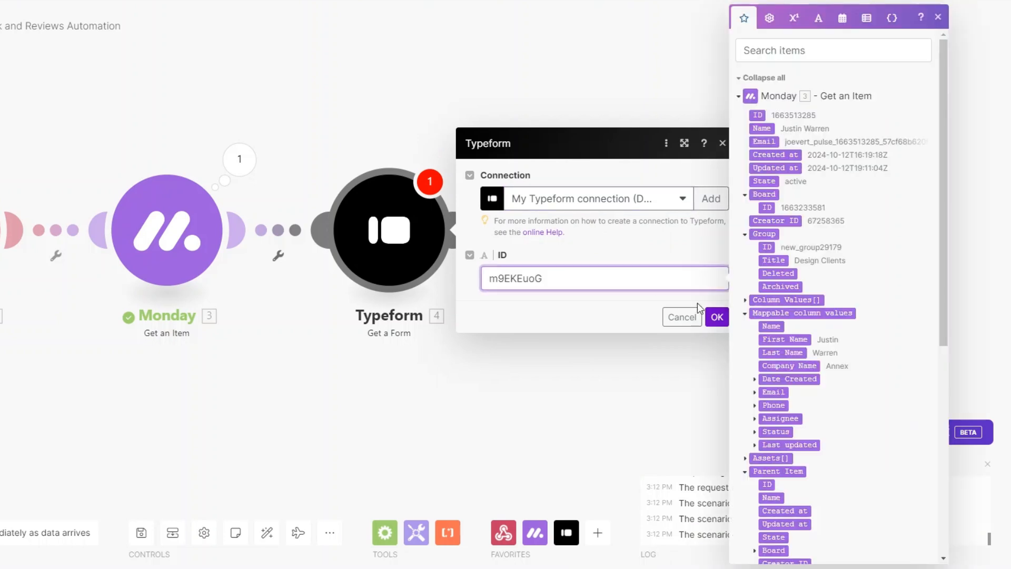
click(717, 317)
Run only the Typeform module and check the returned form title and display URL.
right_click(428, 271)
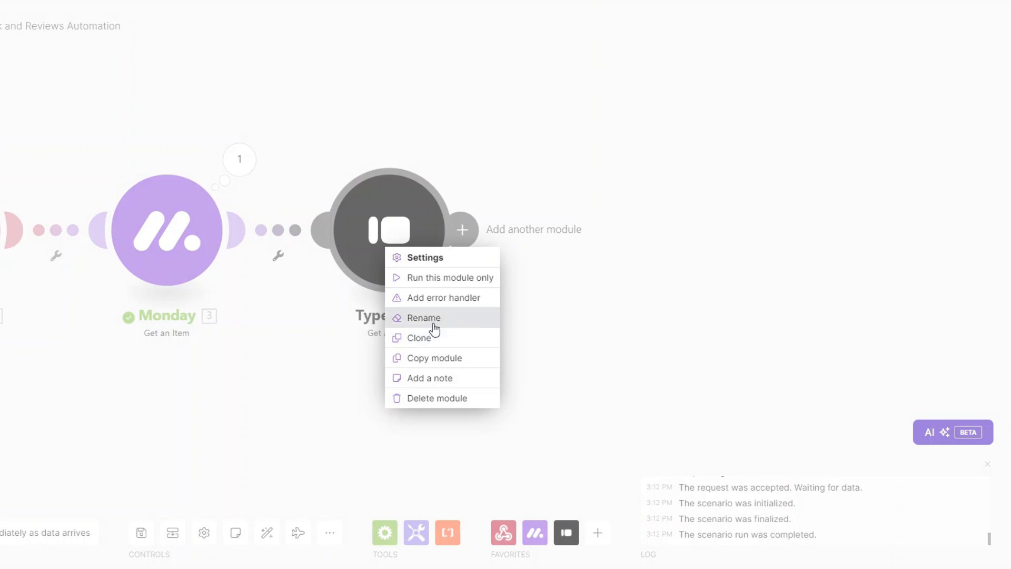
click(430, 277)
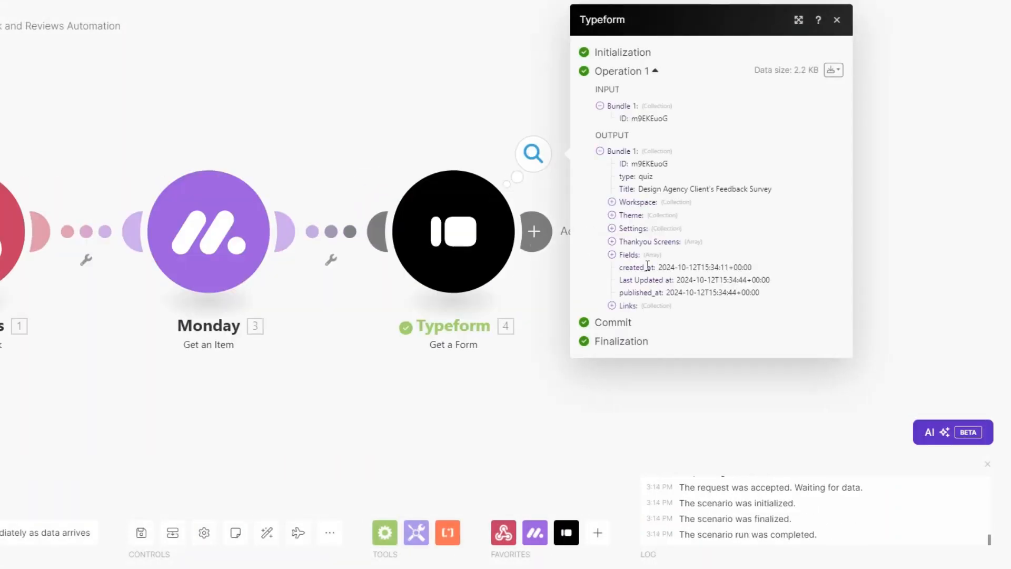
drag(637, 190, 777, 190)
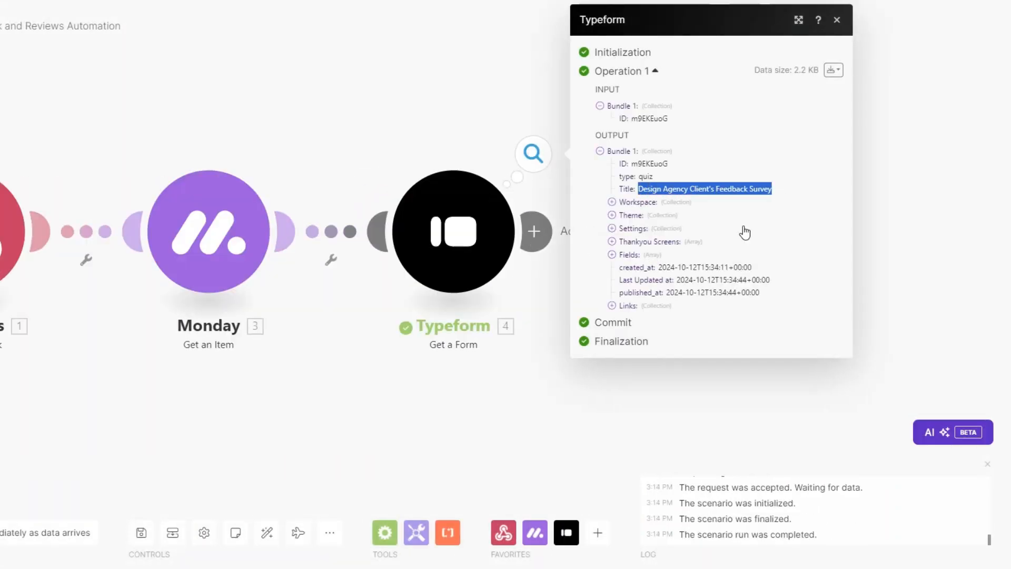
click(612, 306)
drag(660, 318, 827, 318)
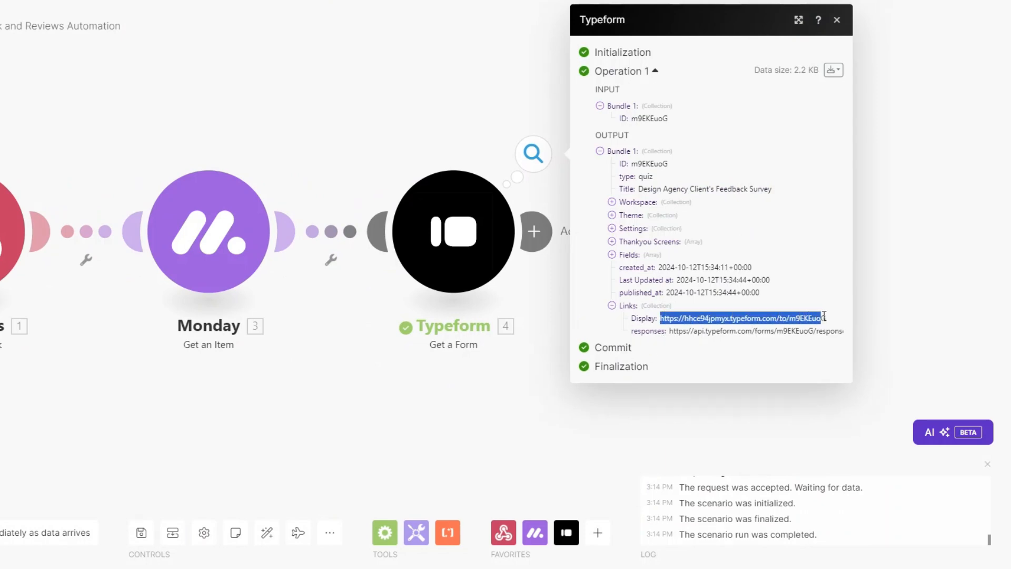
double_click(791, 319)
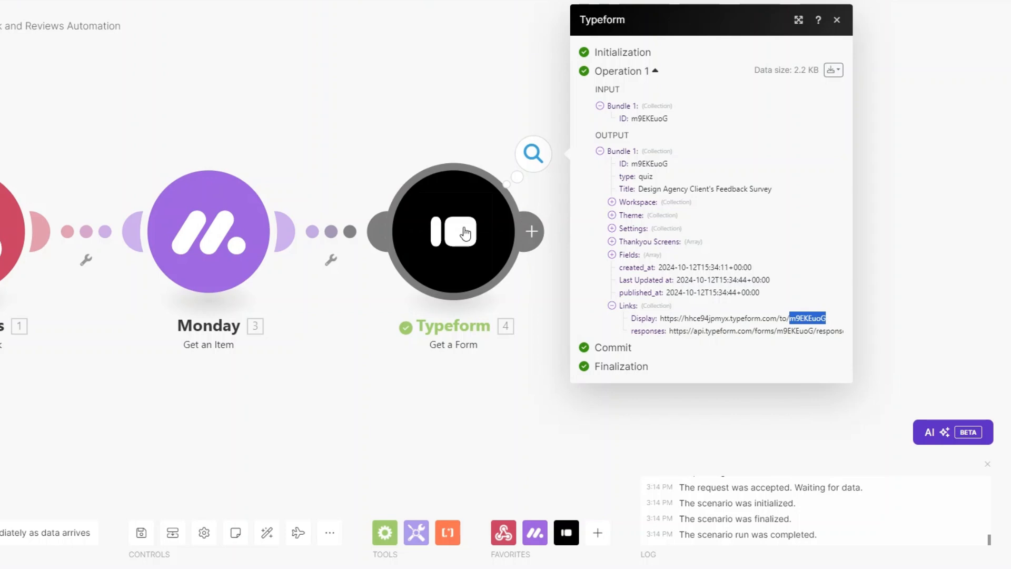
click(351, 391)
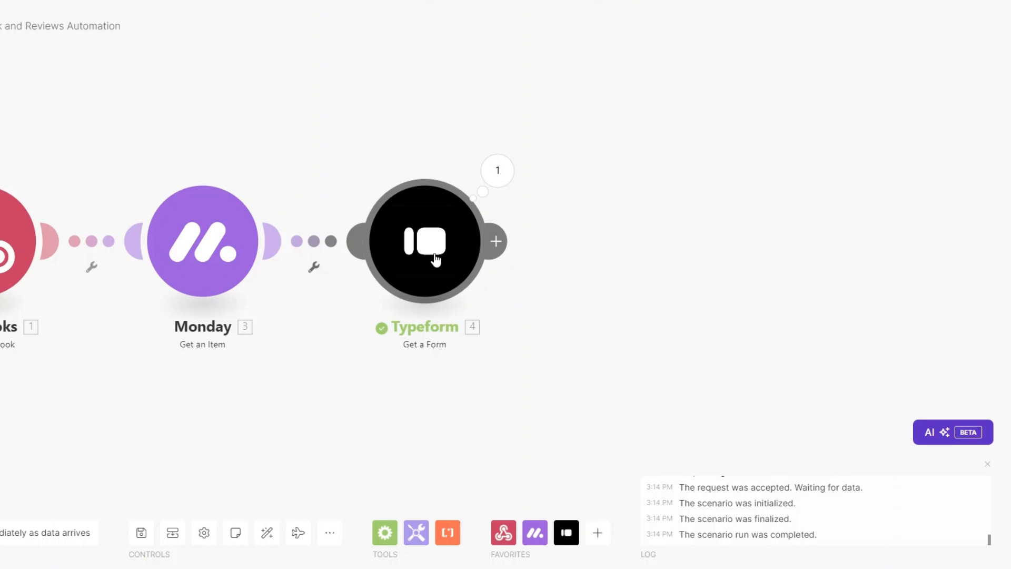
Add an Email module after Typeform and rename it 'Client Feedback Email'.
click(496, 241)
click(774, 308)
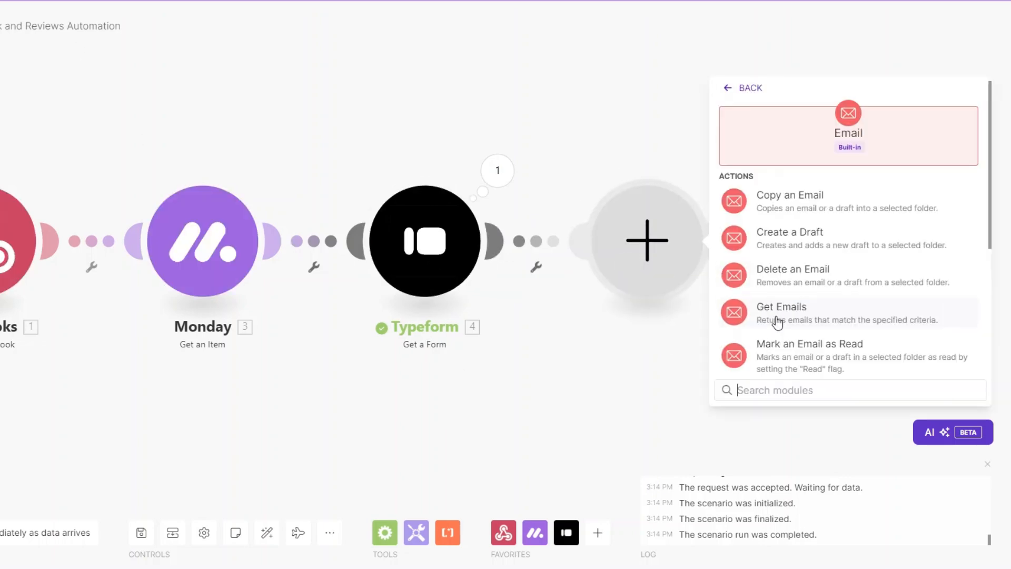
scroll(782, 316, down, 3)
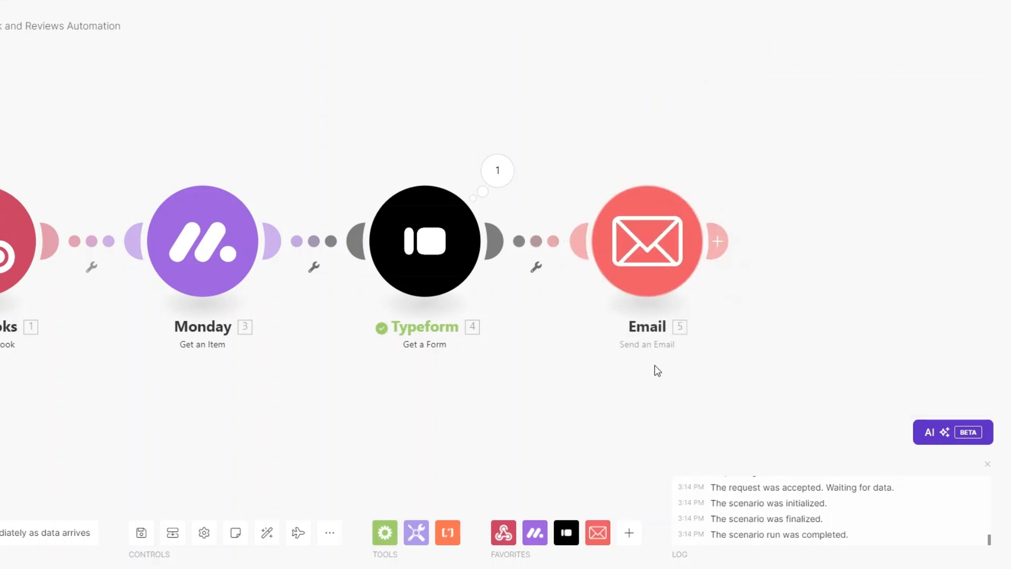
right_click(643, 257)
click(672, 330)
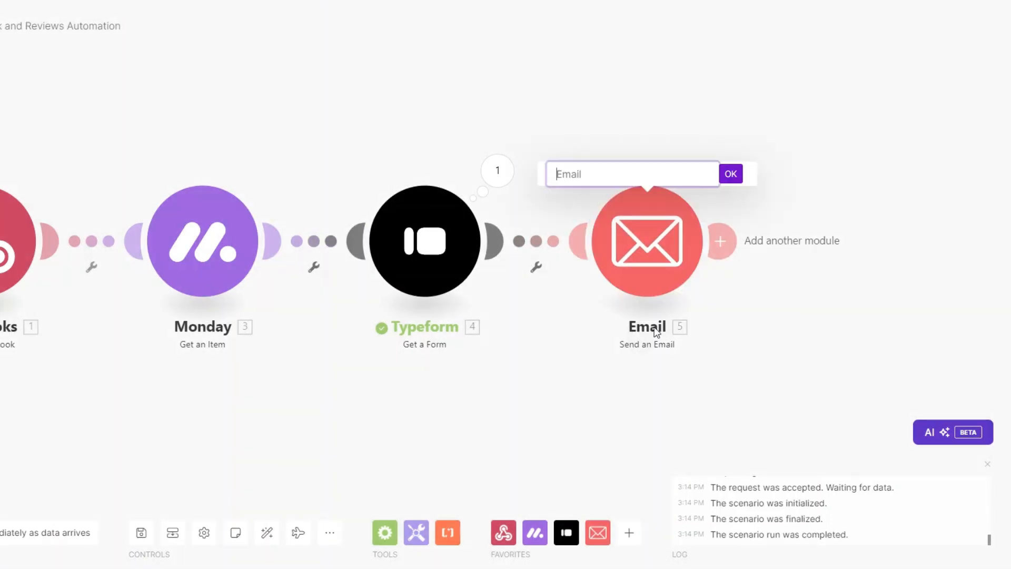
text(Client Feedback Email)
click(731, 174)
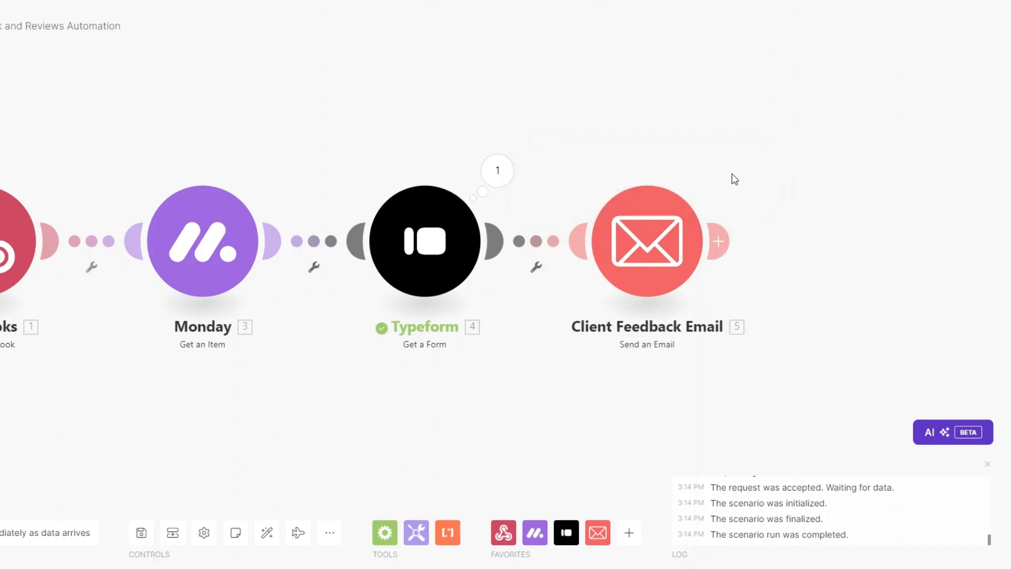
In the email settings, check the recipient's Monday Email mapping and the subject line.
drag(191, 364, 235, 375)
click(691, 252)
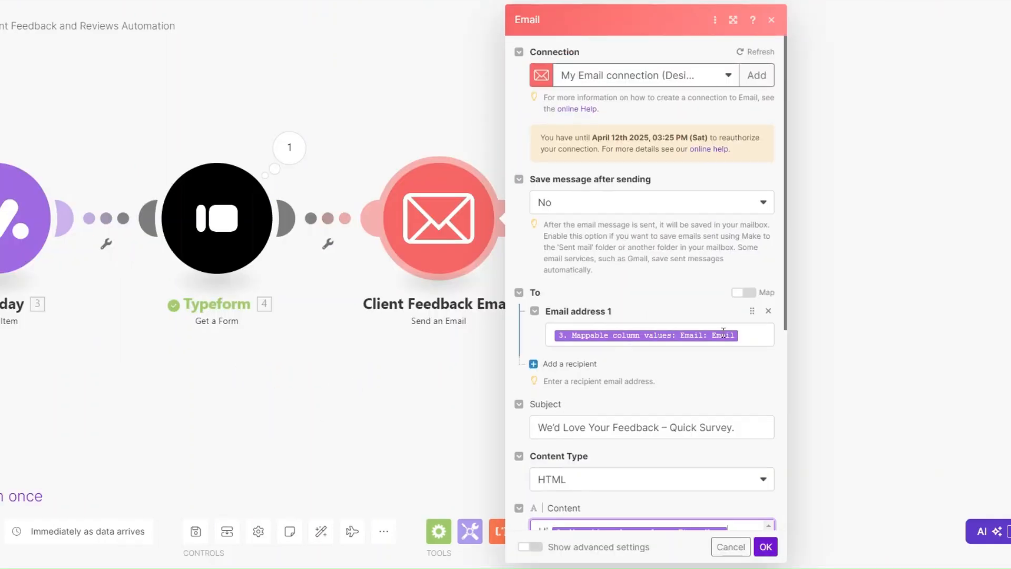
click(745, 335)
scroll(876, 285, down, 2)
scroll(876, 284, down, 5)
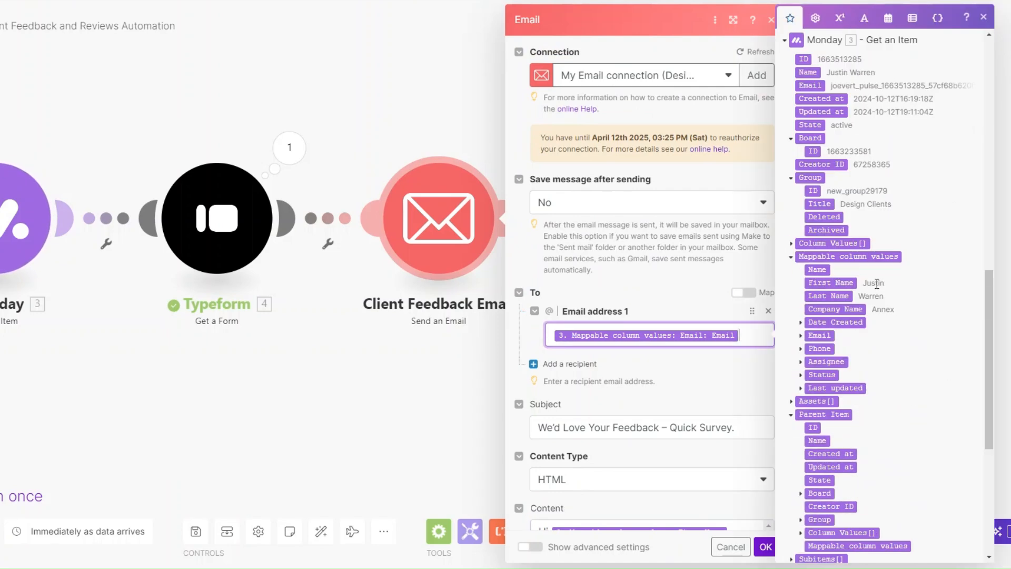
click(819, 335)
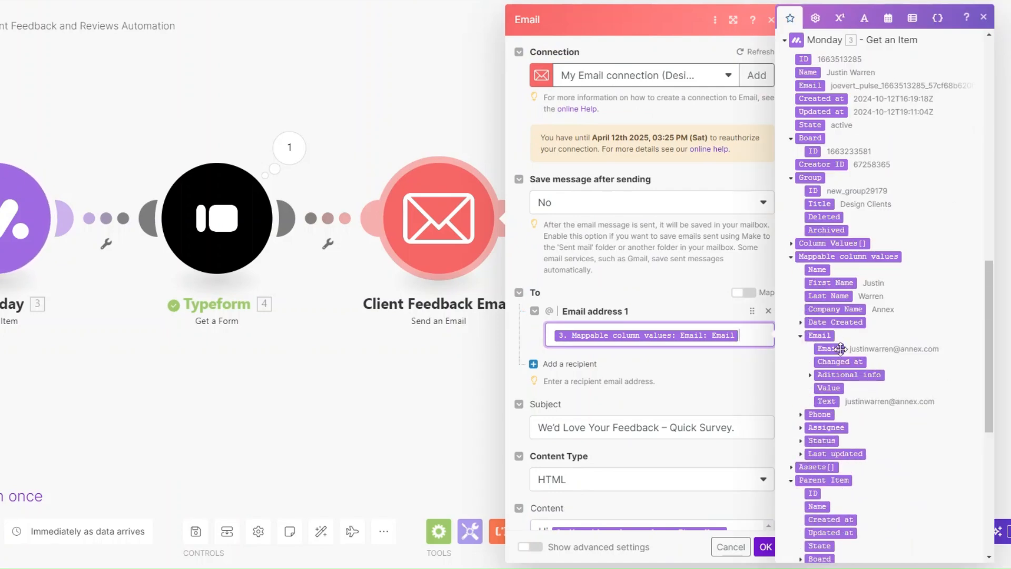
scroll(639, 204, down, 4)
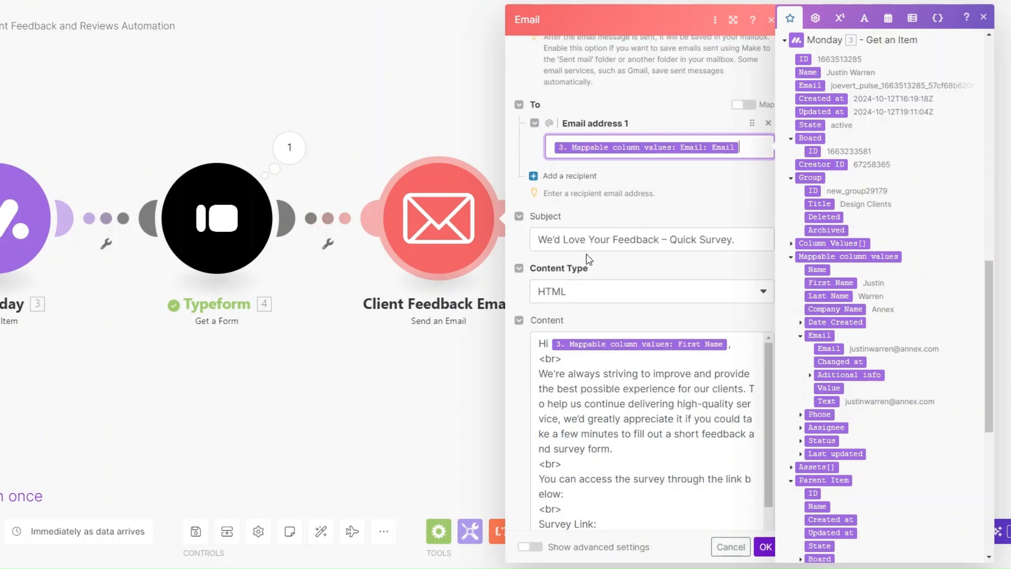
click(566, 242)
scroll(684, 211, down, 2)
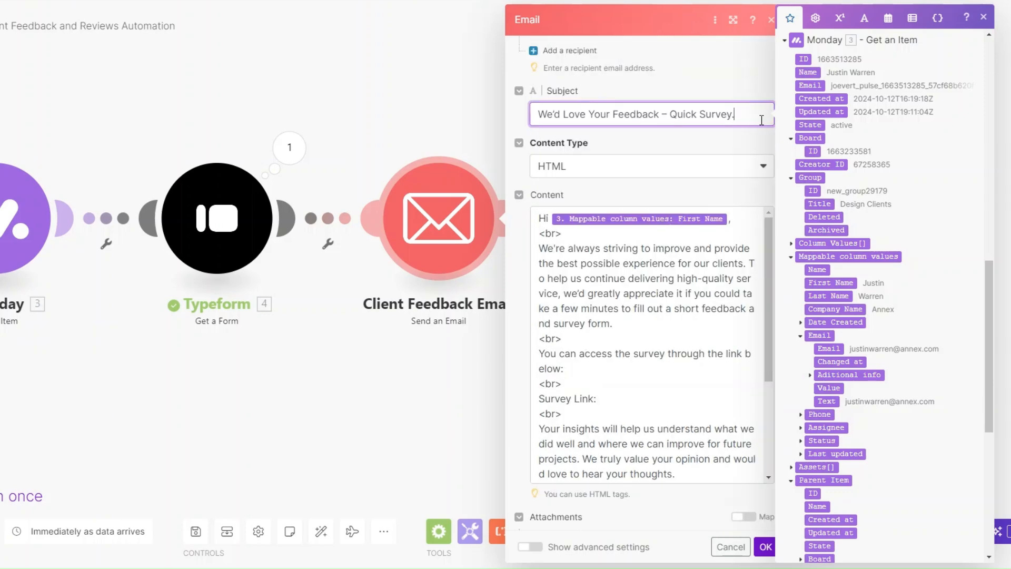
scroll(727, 232, down, 1)
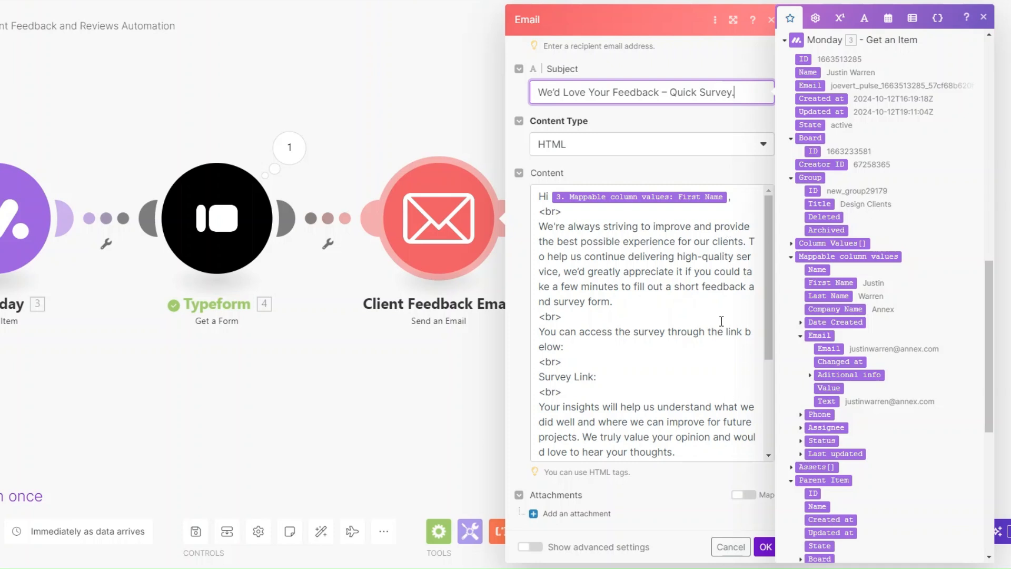
Insert the Typeform display link after 'Survey Link:' in the content and save the module.
click(571, 378)
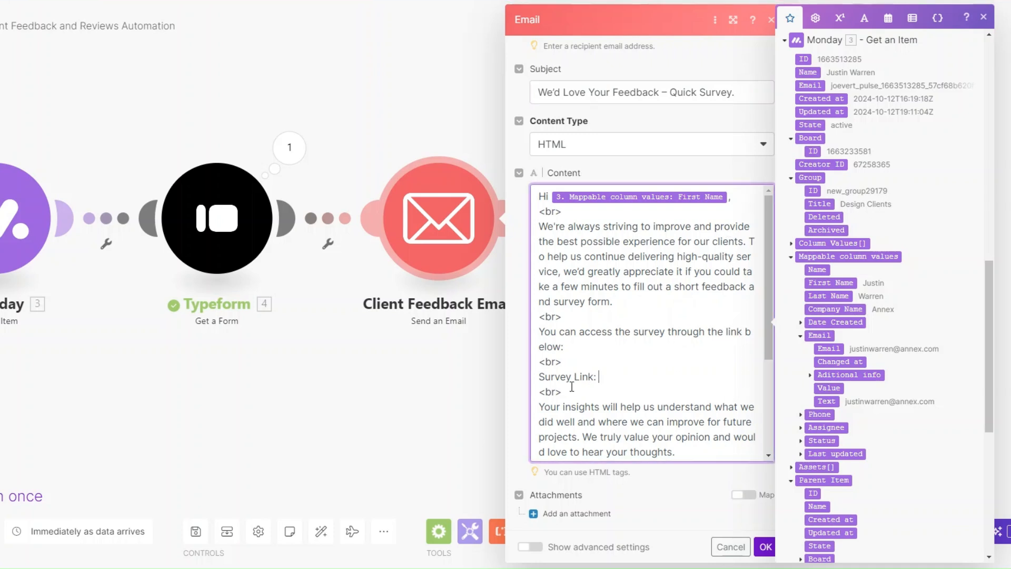
scroll(962, 309, up, 2)
drag(990, 306, 995, 201)
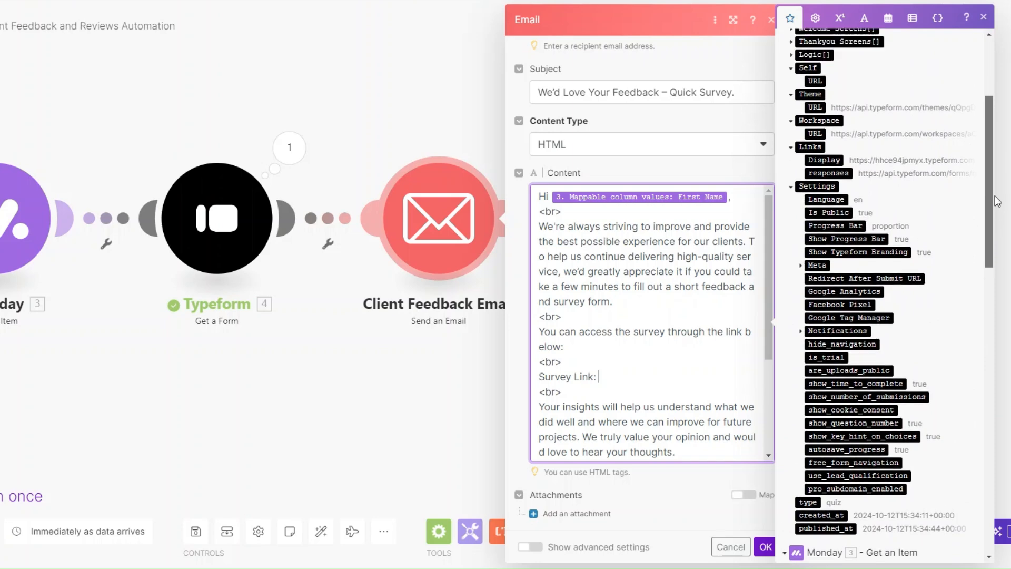
click(817, 161)
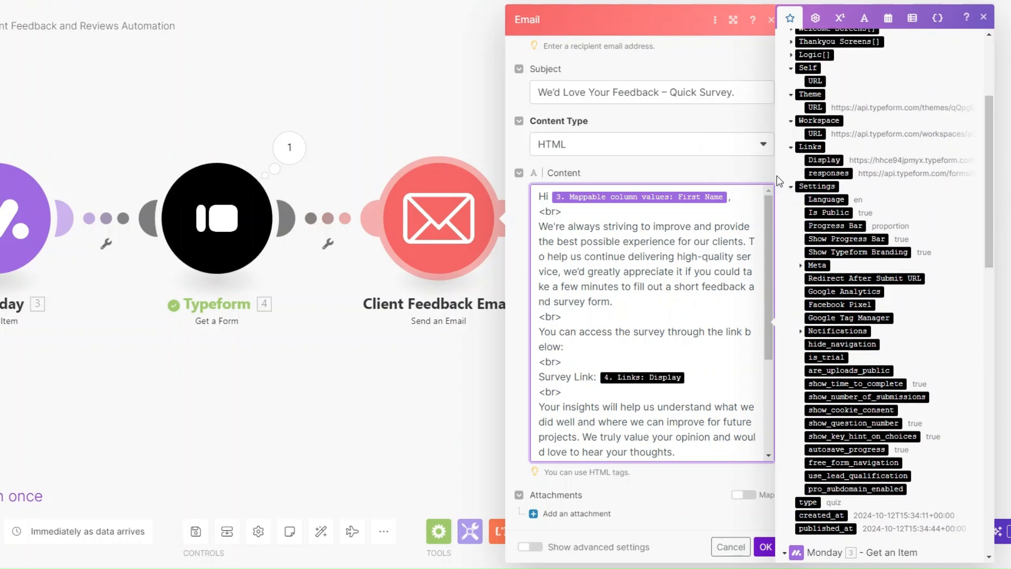
scroll(670, 290, down, 3)
scroll(671, 290, down, 1)
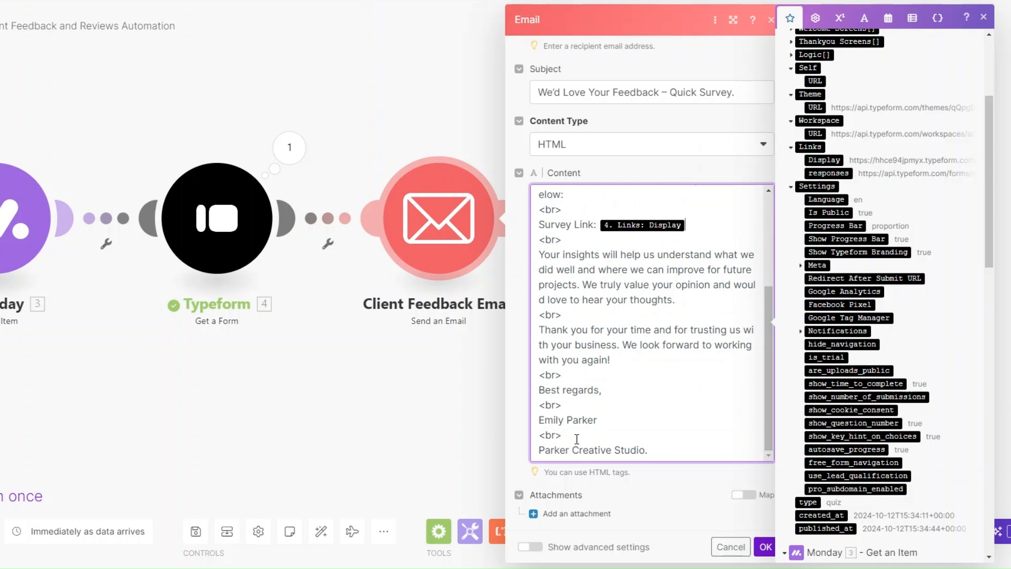
click(766, 547)
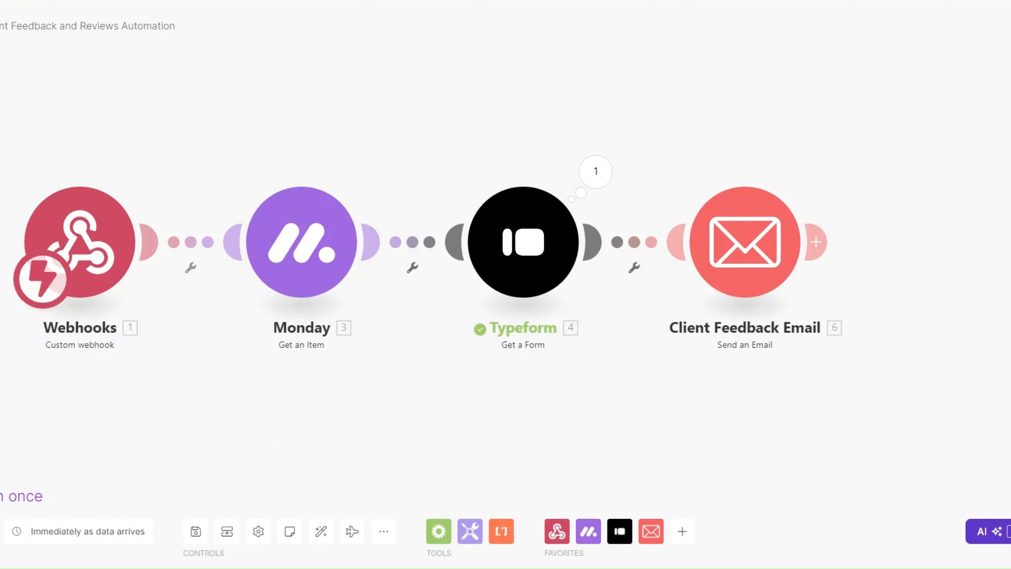
Run the scenario once and trigger it by changing a client's status on the Monday board.
click(4, 497)
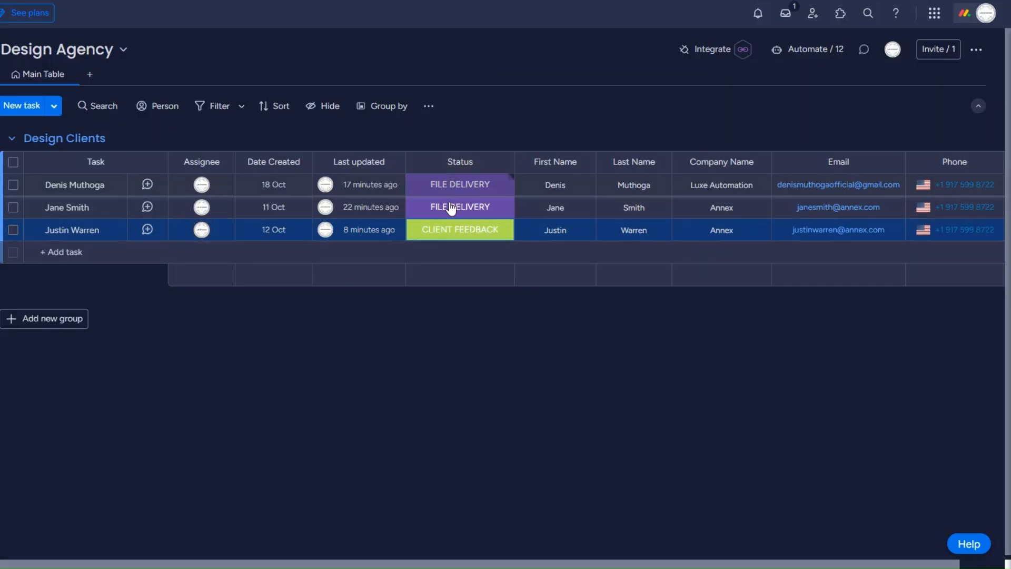
click(451, 192)
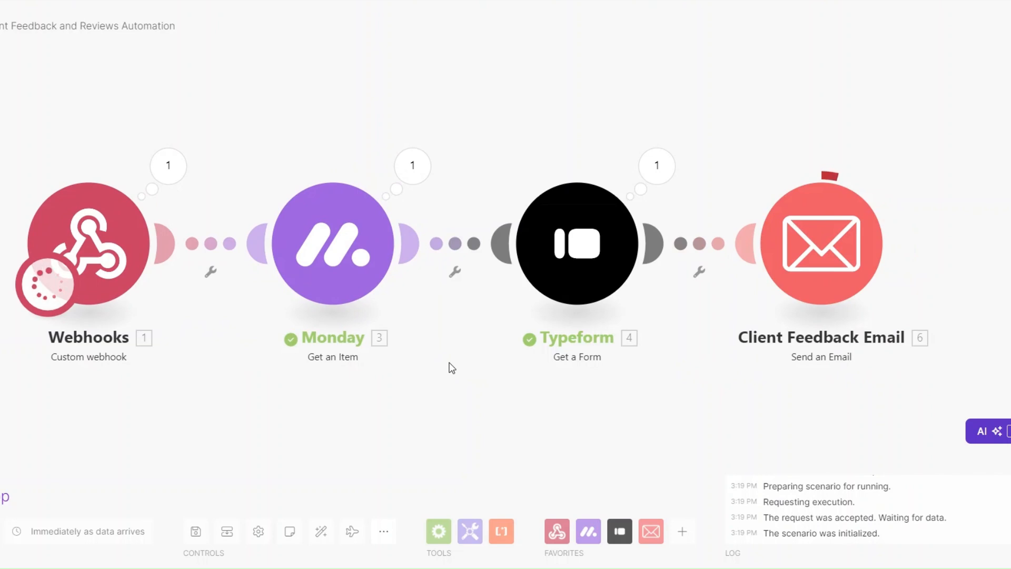
drag(365, 396, 342, 406)
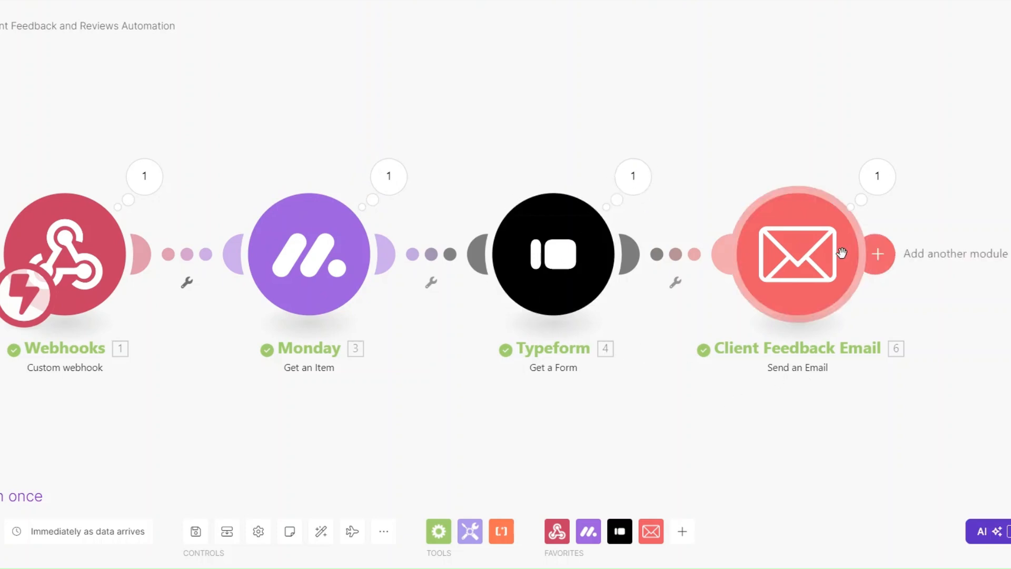
Inspect the email module's output: subject 'We'd Love Your Feedback – Quick Survey.' and the survey link.
click(871, 182)
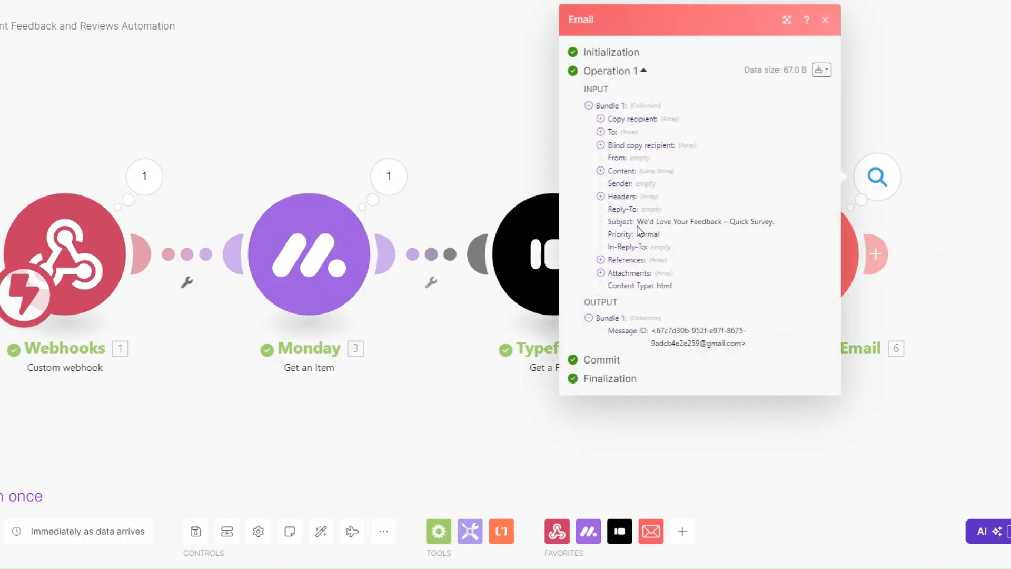
drag(637, 222, 775, 223)
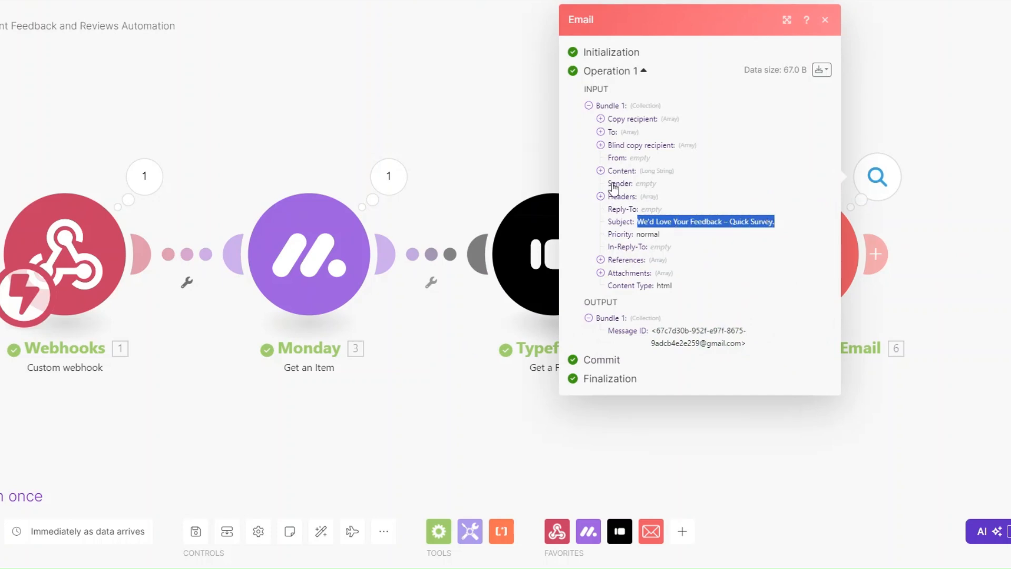
click(600, 170)
drag(612, 184, 691, 456)
click(690, 400)
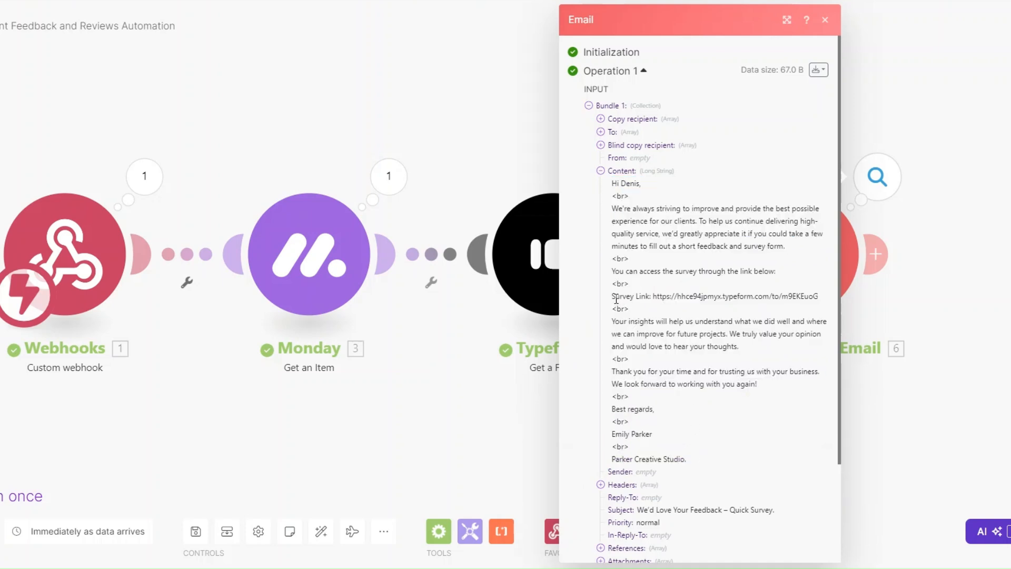
drag(611, 296, 821, 299)
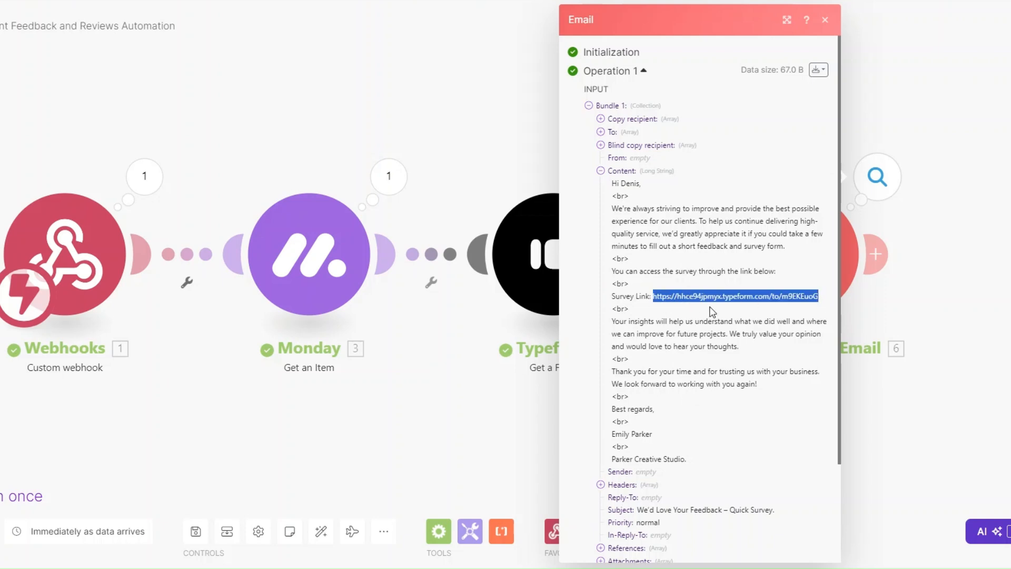
click(526, 436)
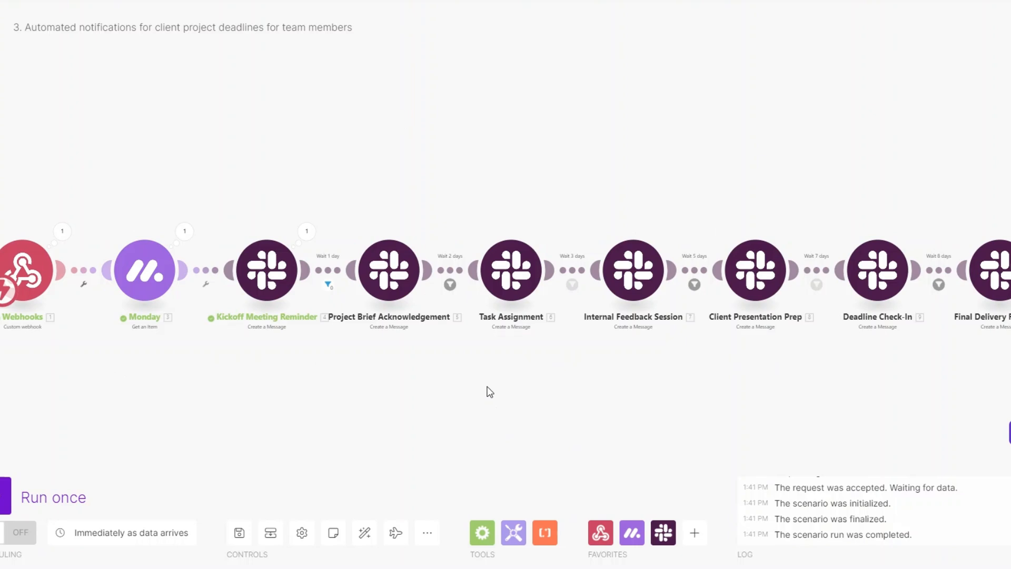
Pan around the deadline-notifications and Project Tracking Automation scenario diagrams.
drag(390, 396, 390, 385)
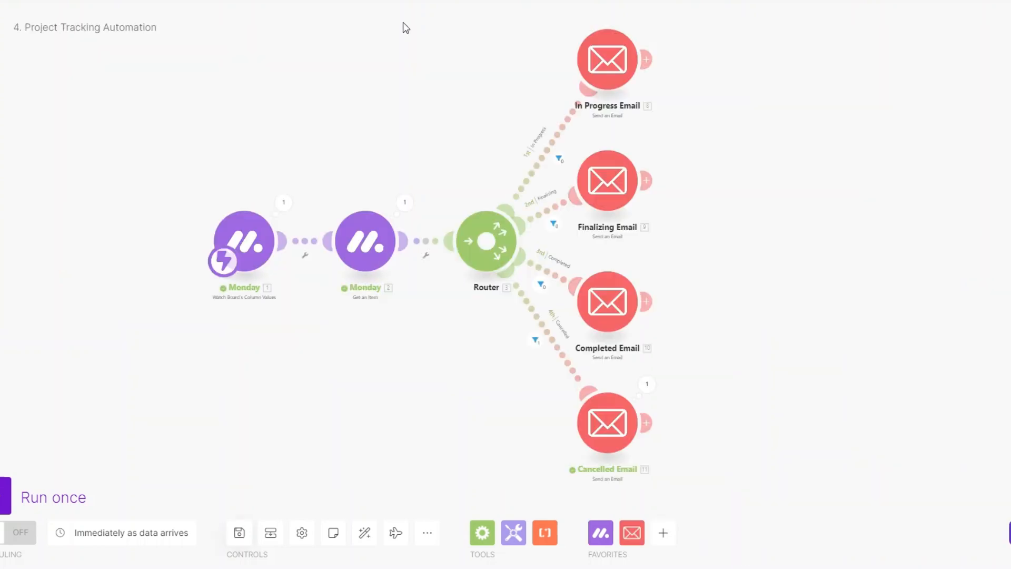
drag(370, 325, 368, 333)
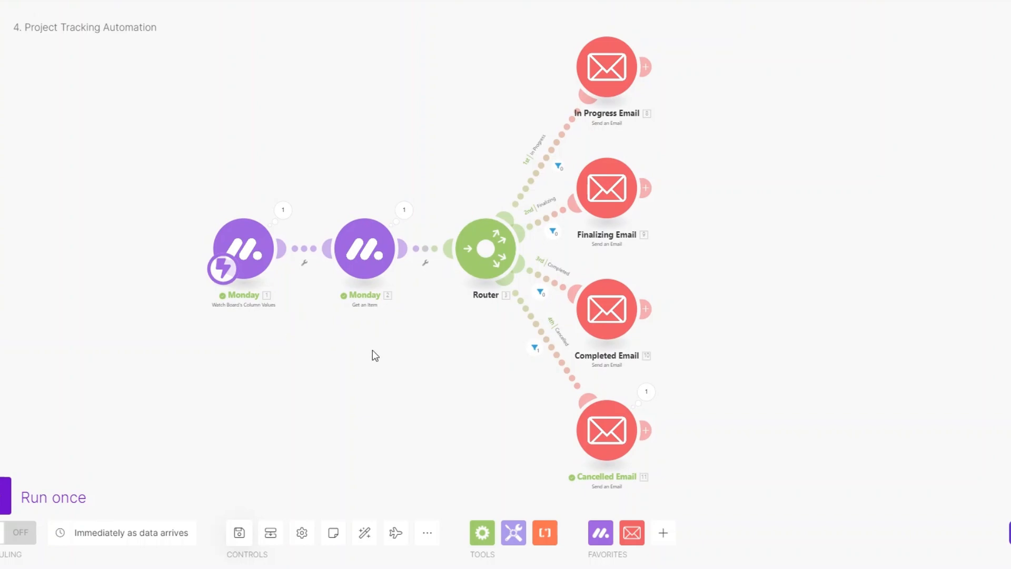
drag(372, 350, 363, 346)
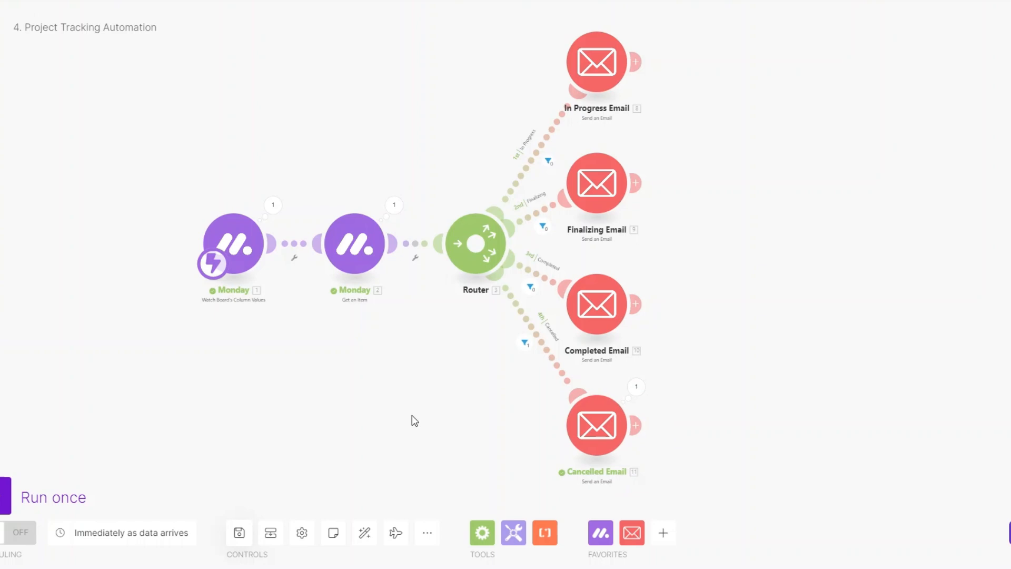
drag(412, 420, 402, 421)
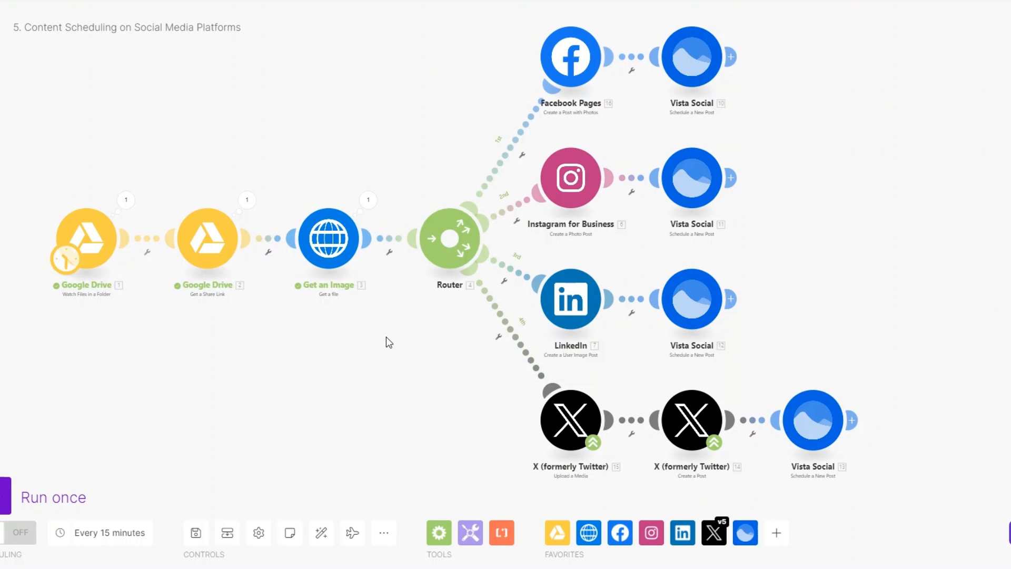
Pan through the Content Scheduling and Client Approval diagrams, then the reopened feedback scenario.
drag(386, 336, 381, 337)
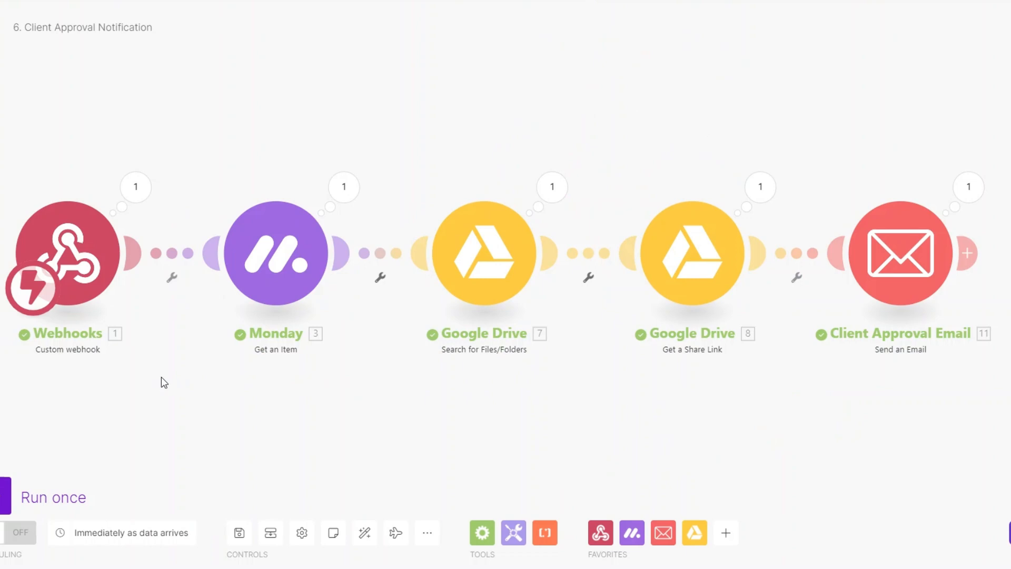
drag(220, 376, 240, 372)
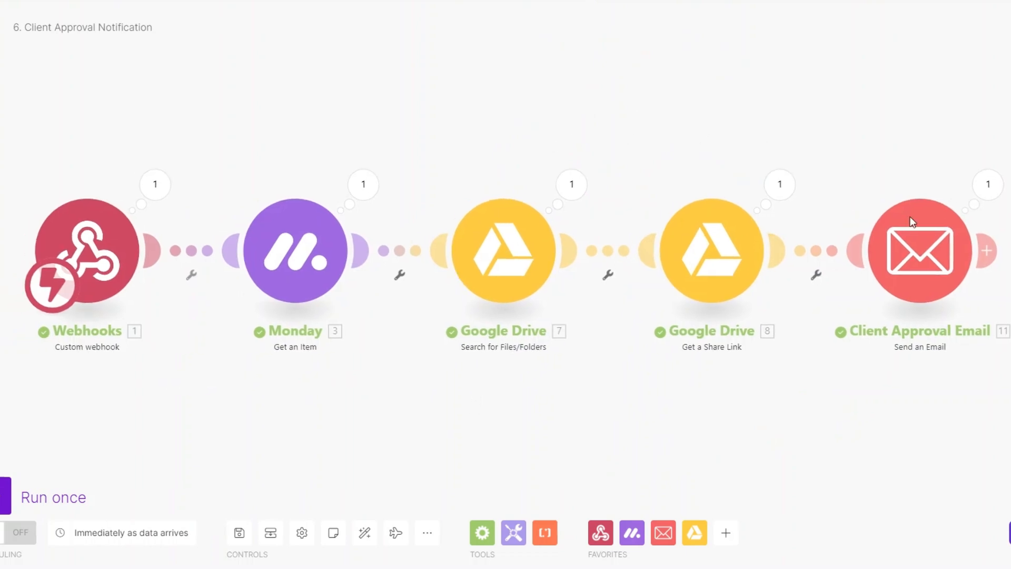
drag(901, 352, 887, 353)
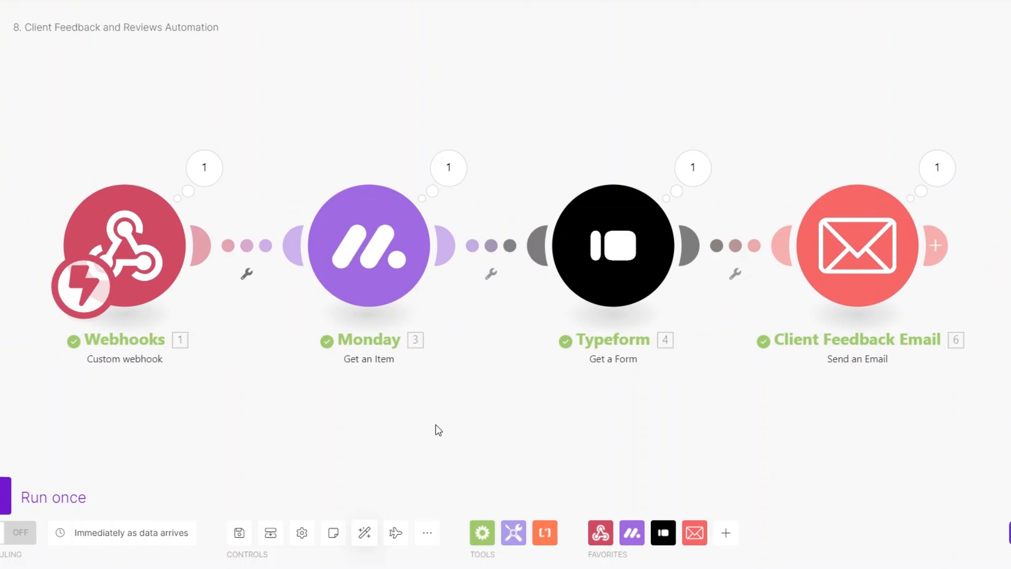
drag(325, 424, 315, 421)
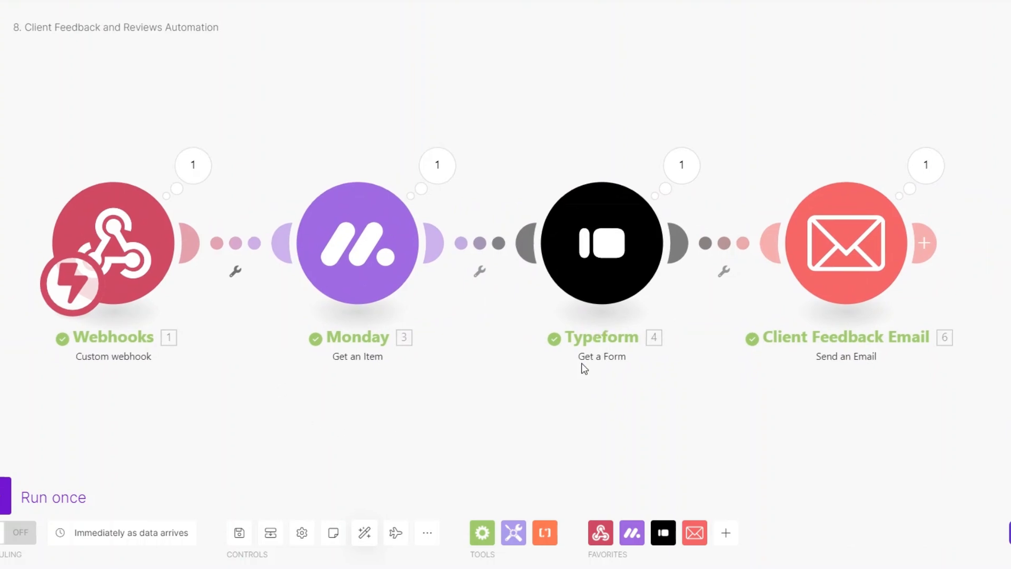